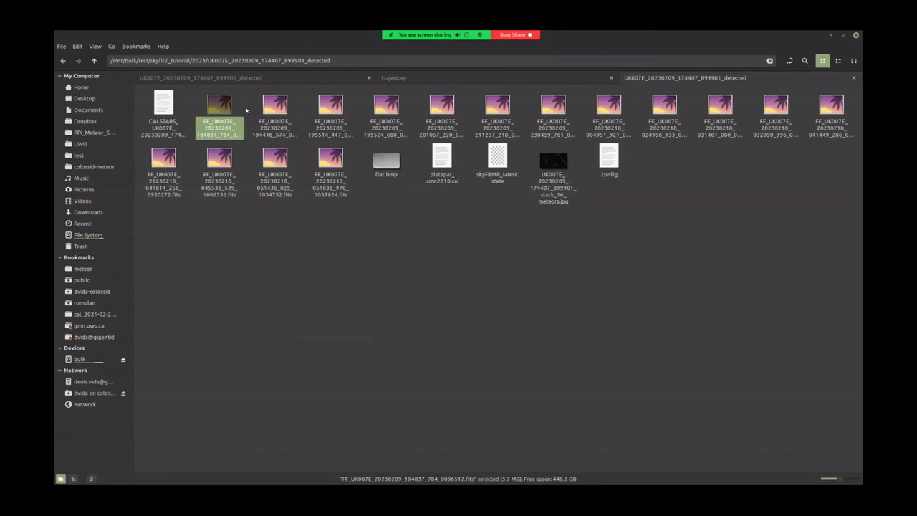
Open the CALSTARS text file from the detected-night folder in the text editor.
left_click(444, 273)
left_click(163, 106)
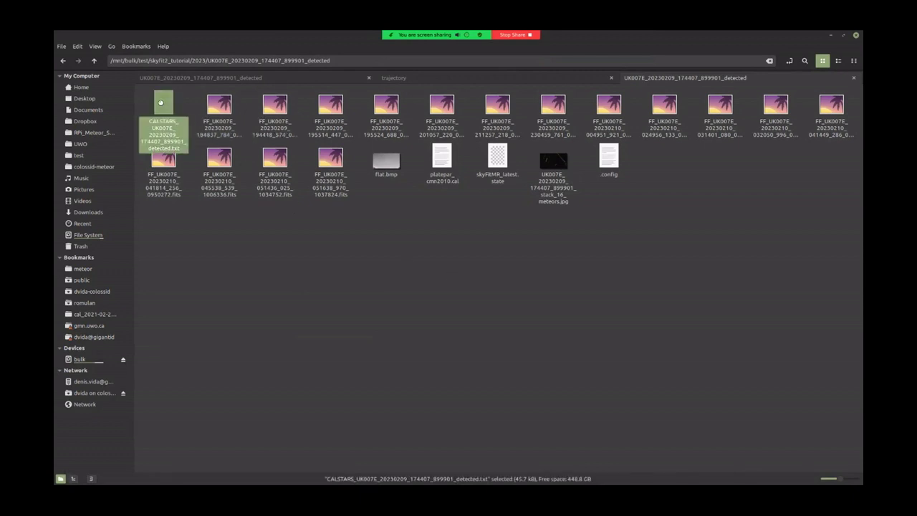
double_click(163, 106)
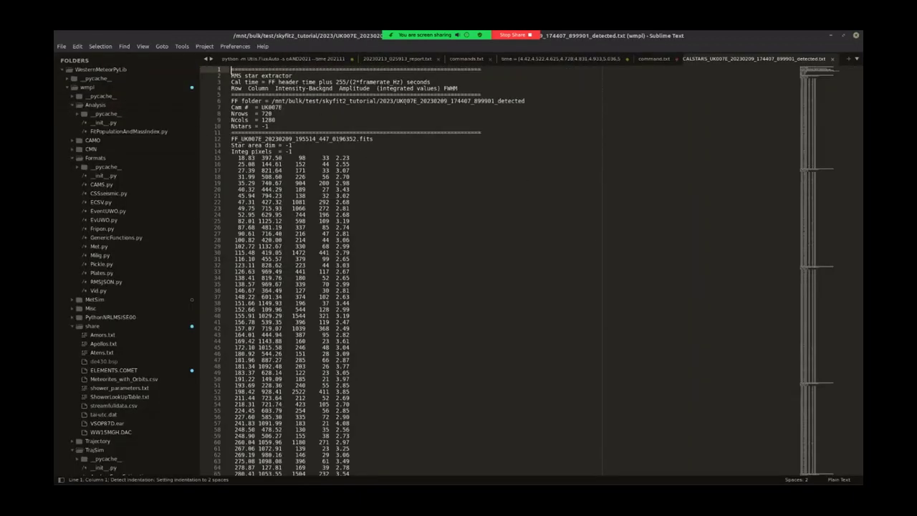
Examine the row, column, intensity and FWHM values of the first star entry, and close the CALSTARS file.
mouse_move(395, 34)
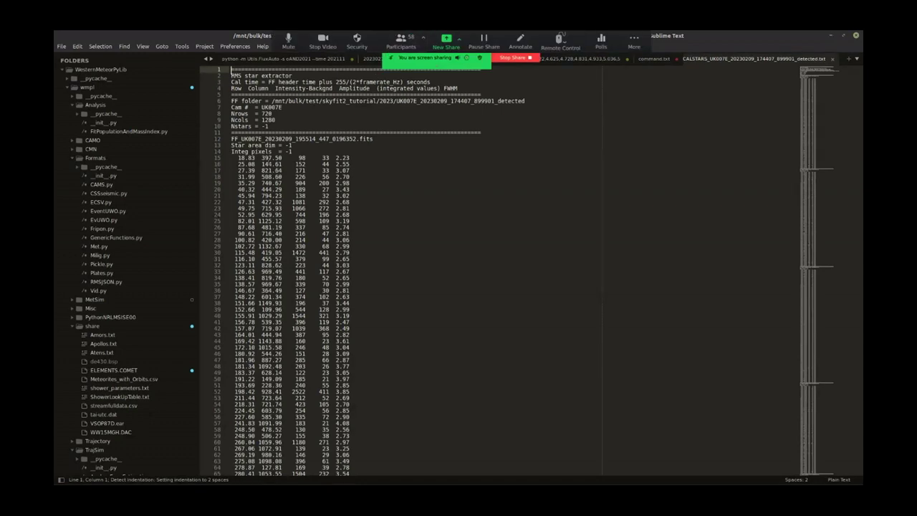
left_click_drag(315, 151, 457, 303)
left_click(428, 263)
left_click_drag(237, 157, 338, 157)
left_click(366, 177)
left_click(242, 158)
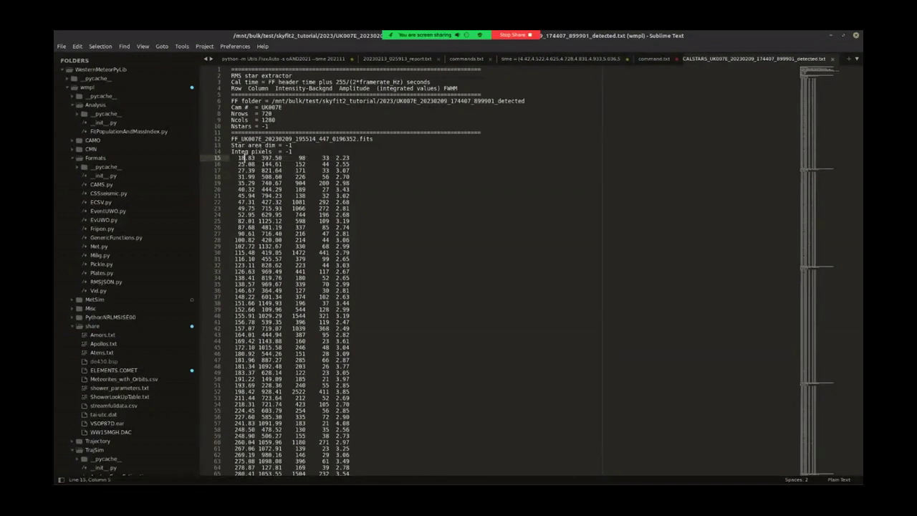
left_click(265, 157)
left_click(299, 157)
left_click(340, 158)
left_click(832, 59)
left_click(831, 34)
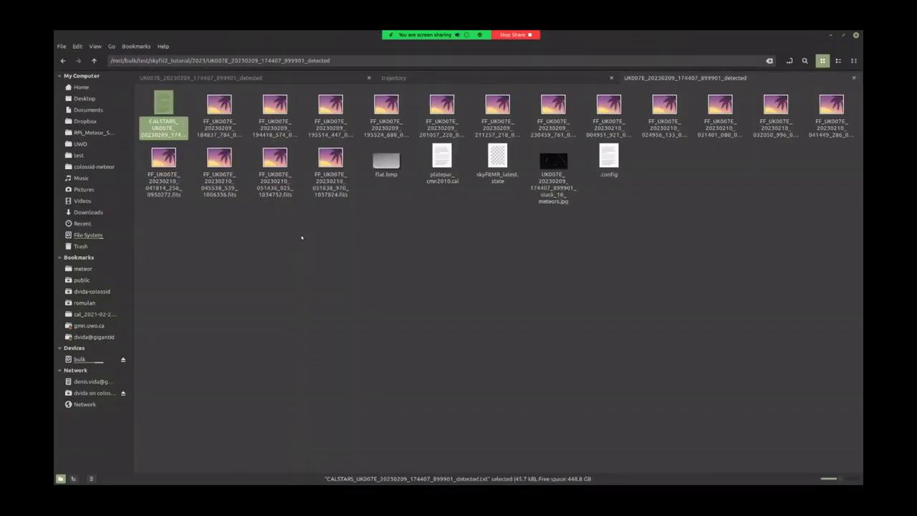
View flat.bmp in the image viewer to check for obstructions around the sky, and close it.
double_click(386, 162)
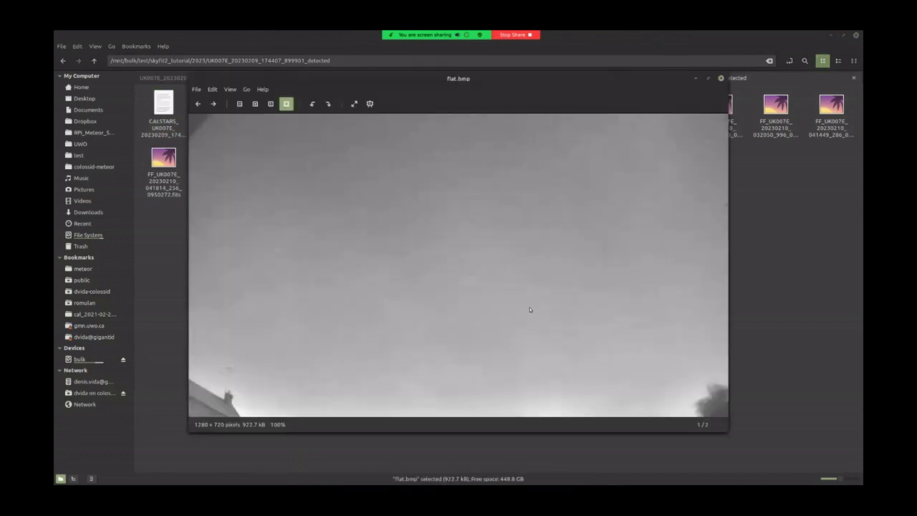
left_click_drag(453, 81, 470, 115)
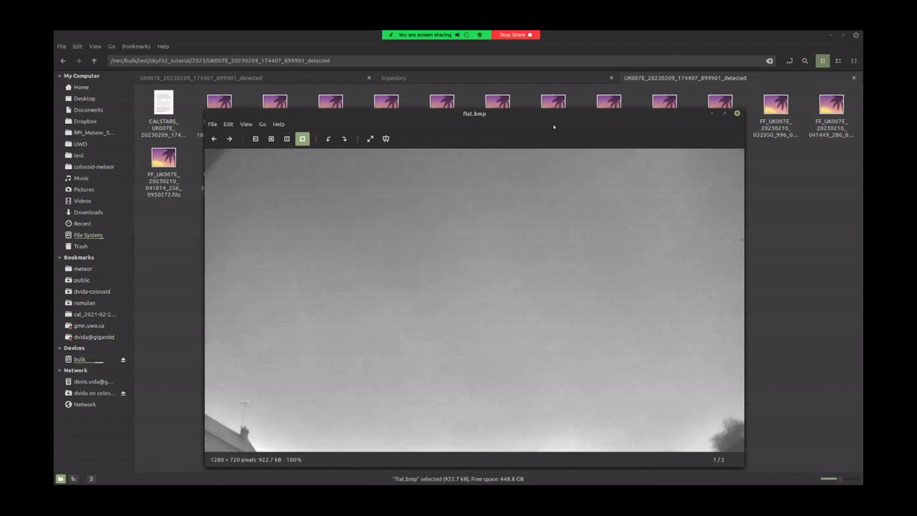
left_click_drag(549, 113, 529, 110)
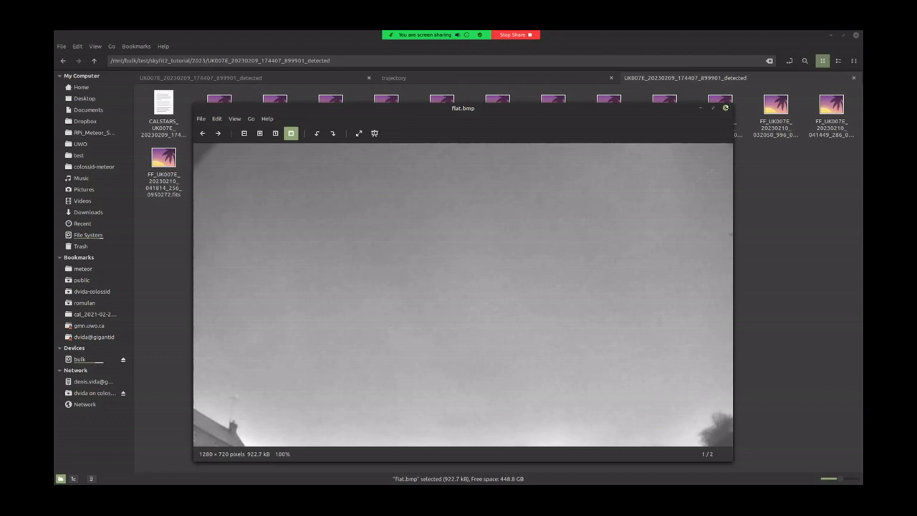
left_click(725, 107)
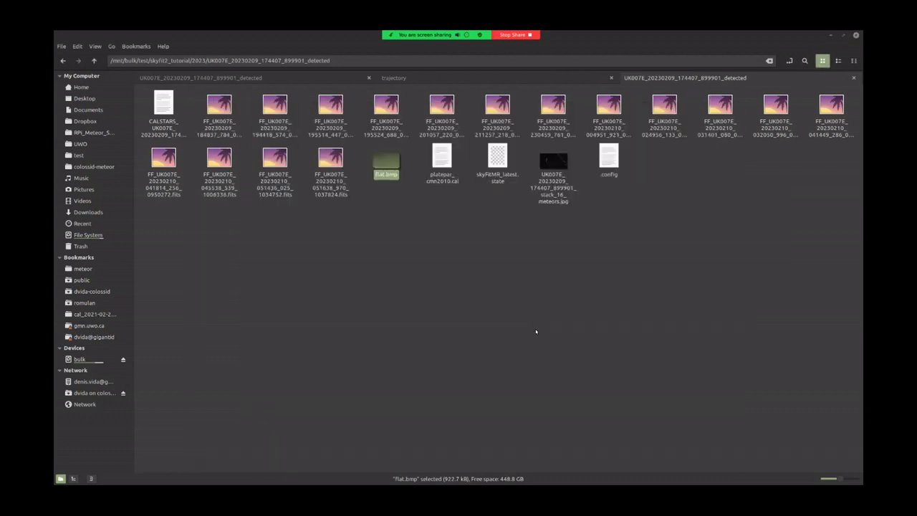
left_click(474, 330)
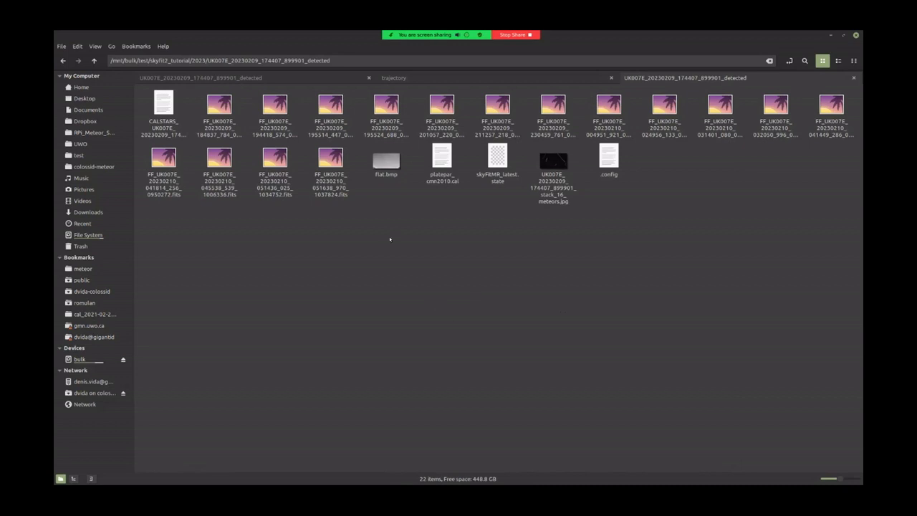
double_click(387, 161)
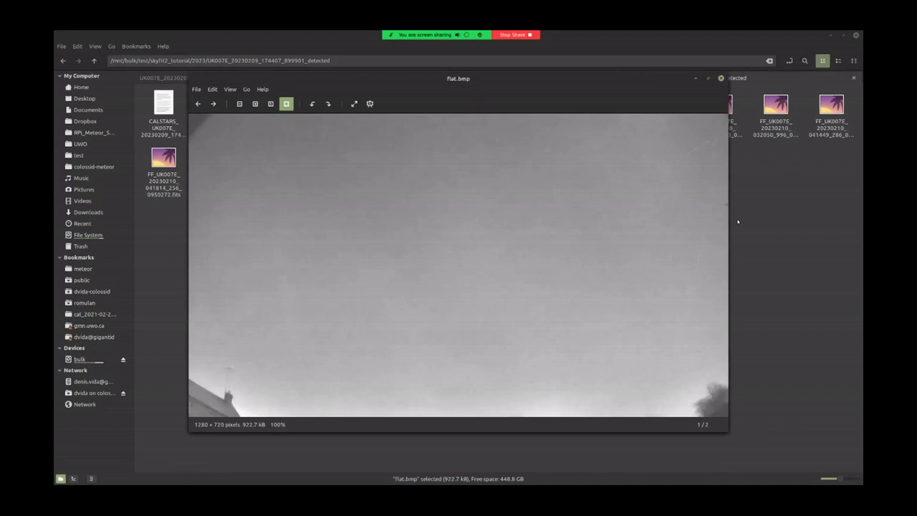
left_click(721, 77)
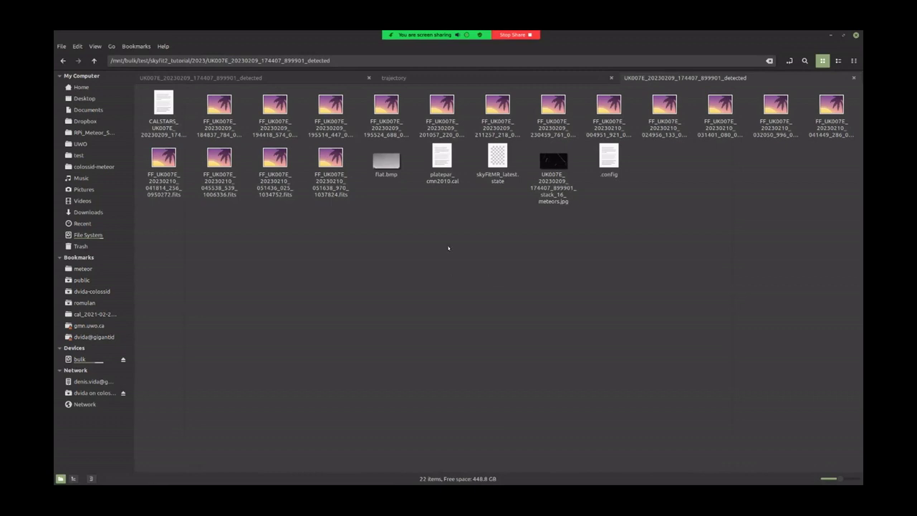
left_click_drag(320, 268, 397, 305)
left_click(564, 255)
left_click(563, 256)
Duplicate flat.bmp in the same folder and rename the copy to mask.bmp.
left_click(386, 162)
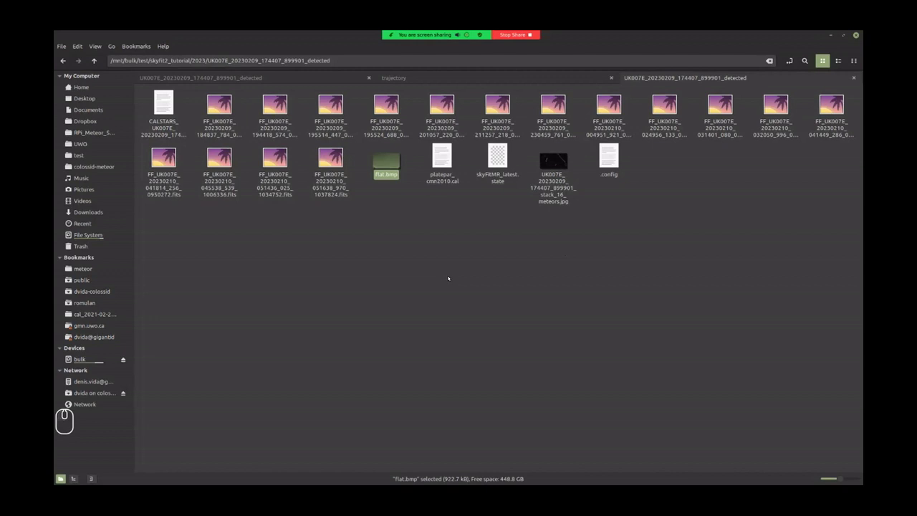
right_click(390, 164)
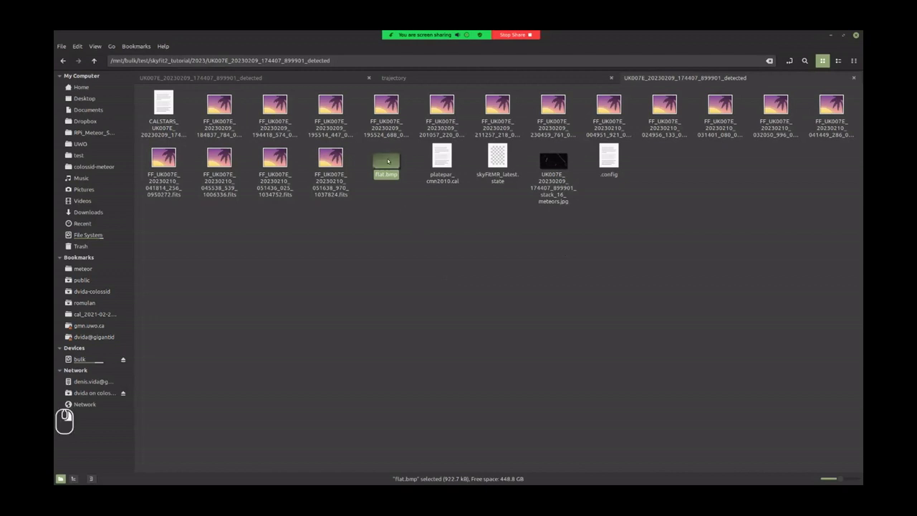
left_click(429, 230)
key("ctrl+v")
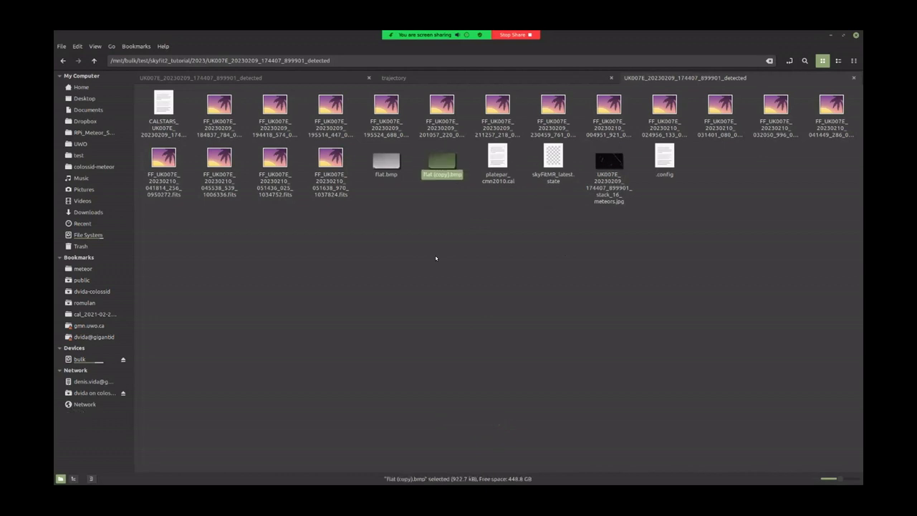
key("F2")
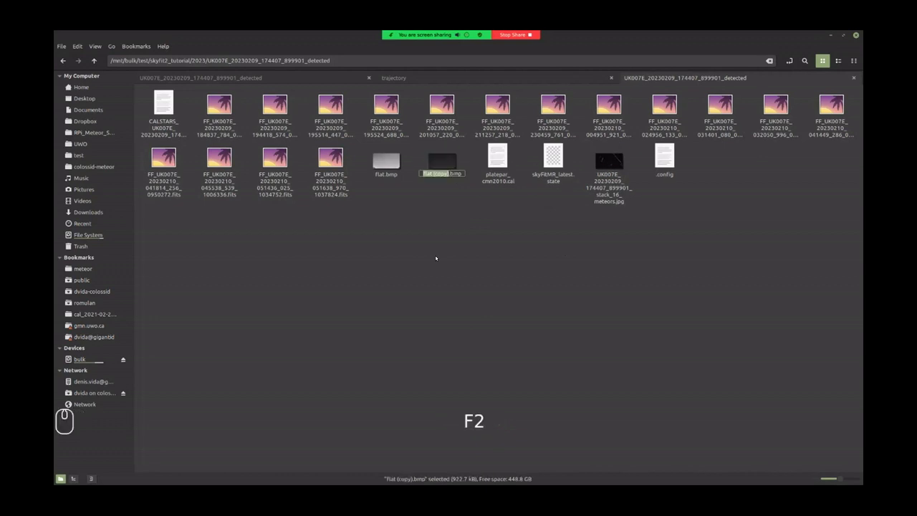
type("mask")
key("Return")
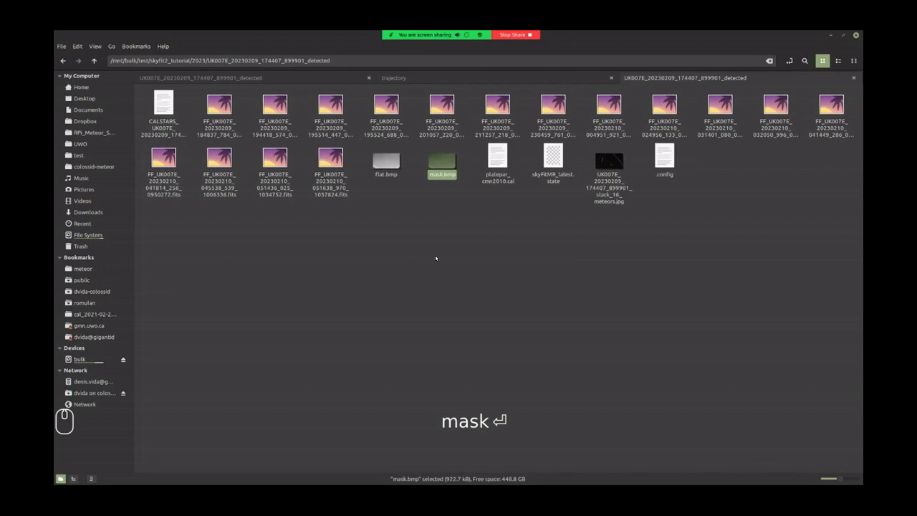
left_click(409, 299)
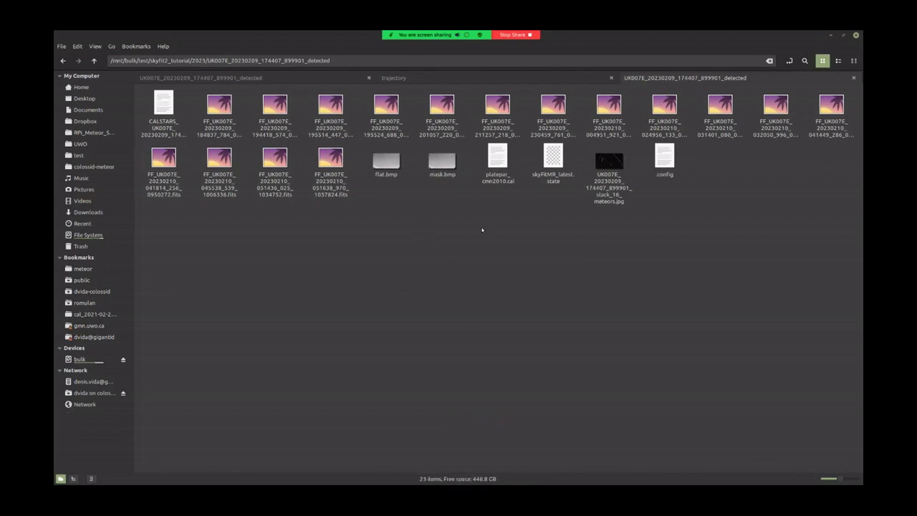
Open mask.bmp with GNU Image Manipulation Program.
left_click(441, 162)
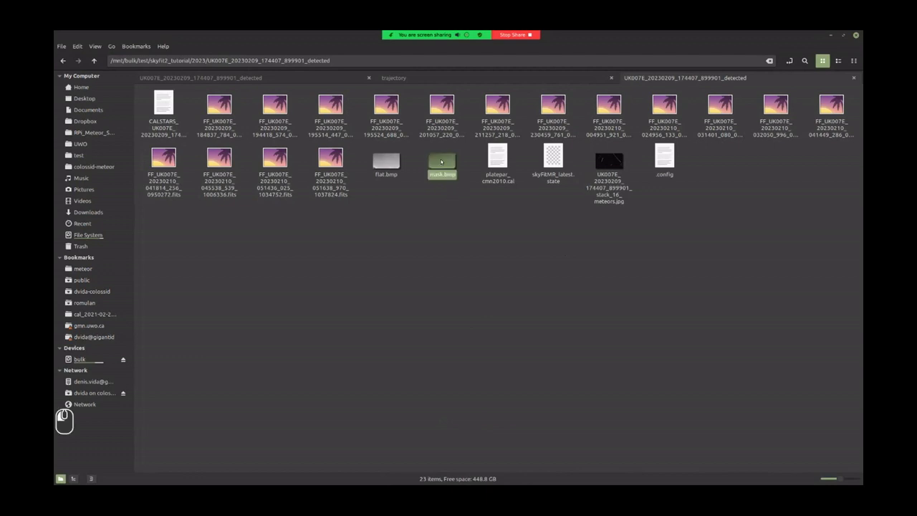
left_click(483, 258)
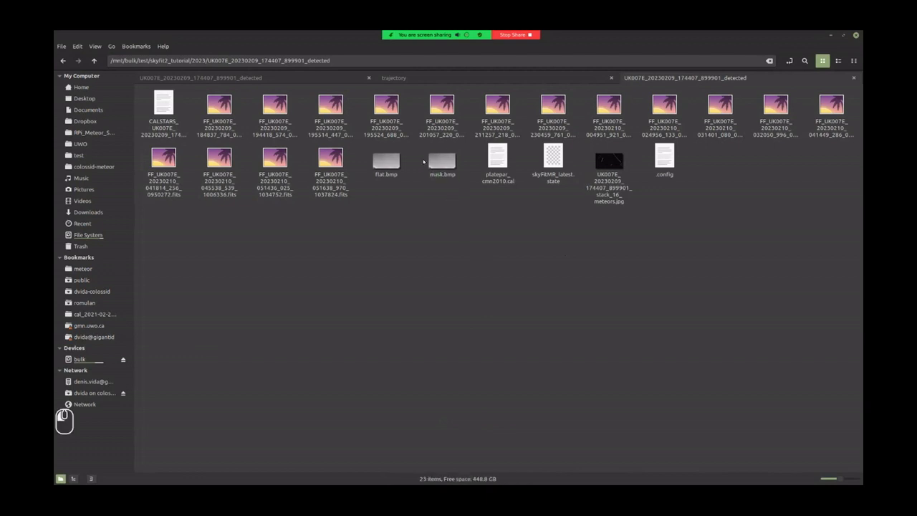
left_click(441, 161)
right_click(441, 160)
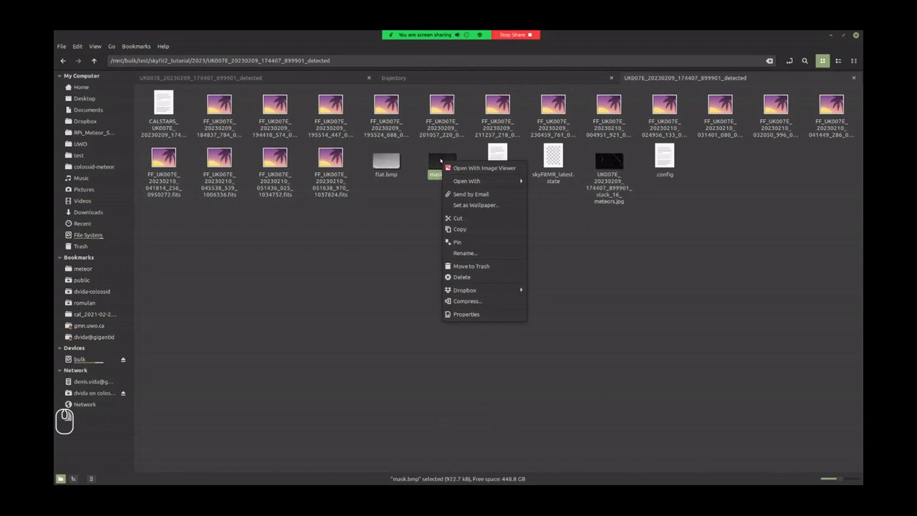
mouse_move(504, 182)
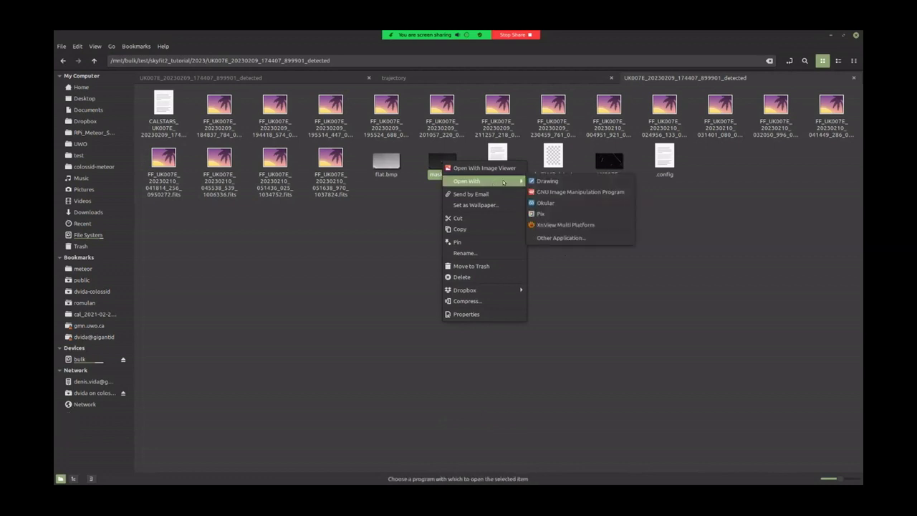
left_click(539, 192)
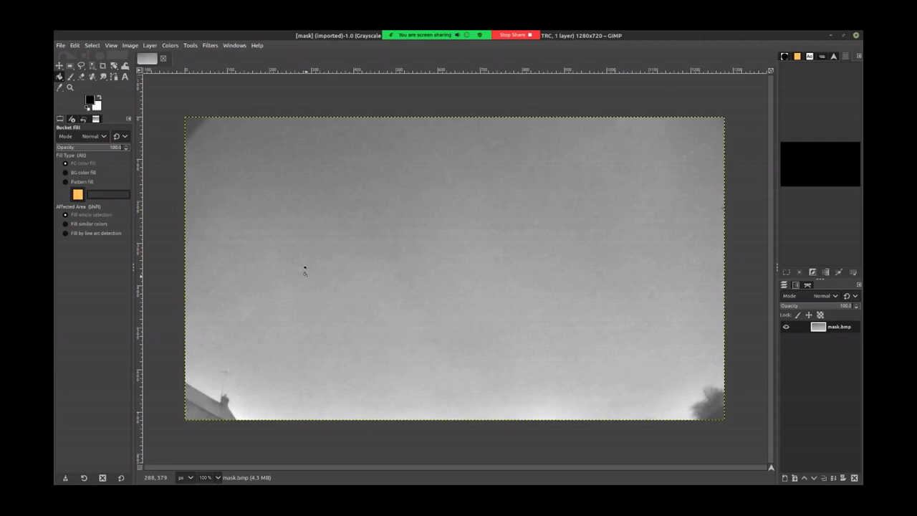
Start a Free Select outline of the sky, cutting off the image's top-left corner and tracing around the roof, chimney and antenna.
left_click(81, 65)
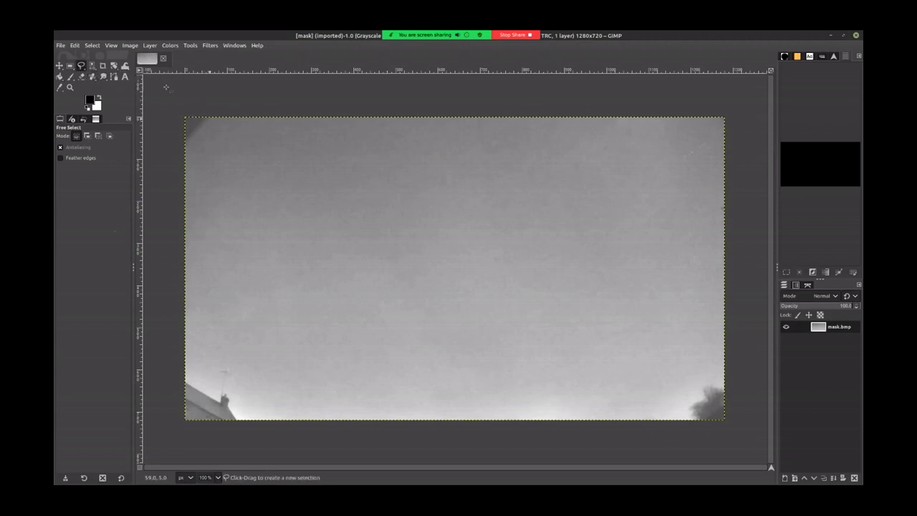
left_click(82, 67)
left_click(219, 110)
left_click_drag(177, 152, 178, 376)
left_click(180, 377)
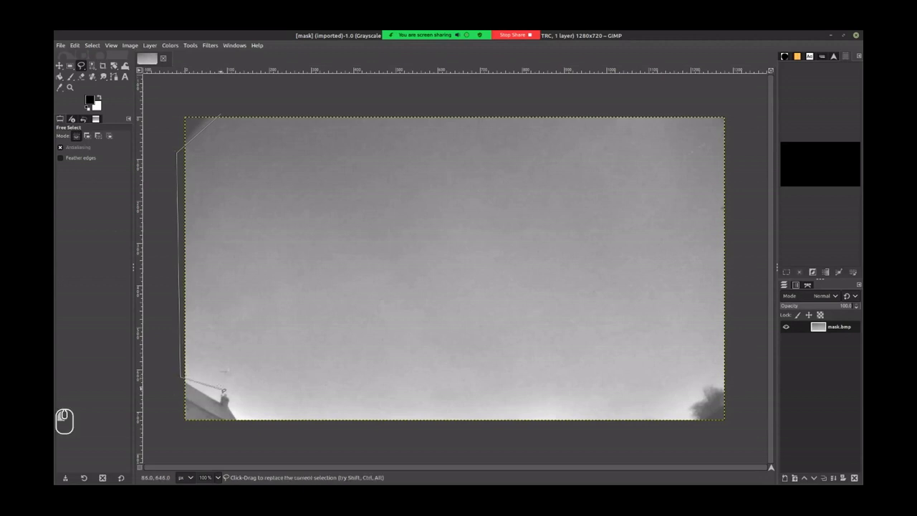
left_click(214, 392)
left_click(216, 365)
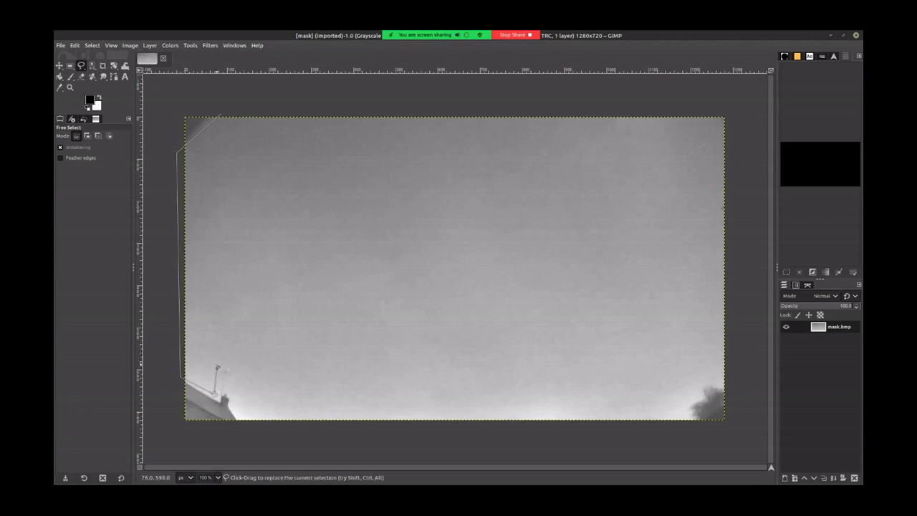
left_click(239, 368)
left_click(234, 398)
left_click(247, 424)
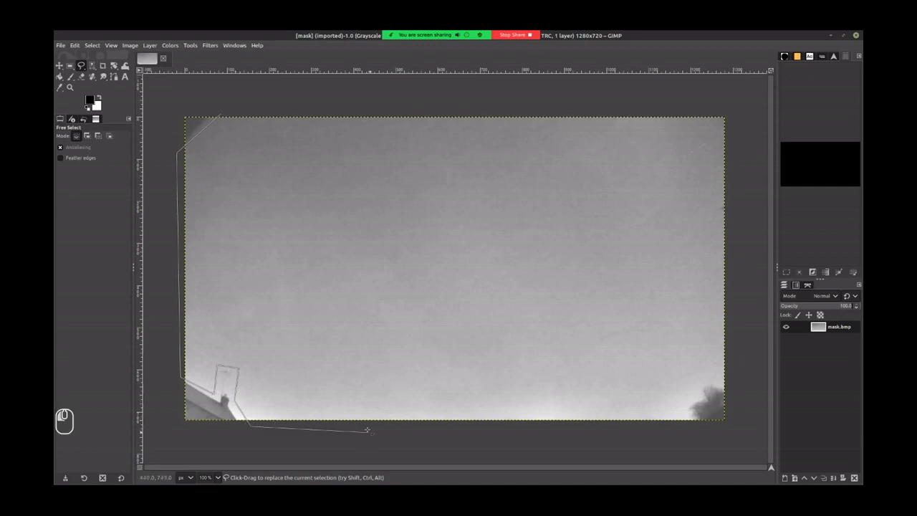
Continue the sky outline along the bottom edge, around the tree, the small right-edge obstruction and the top-right corner.
left_click(678, 424)
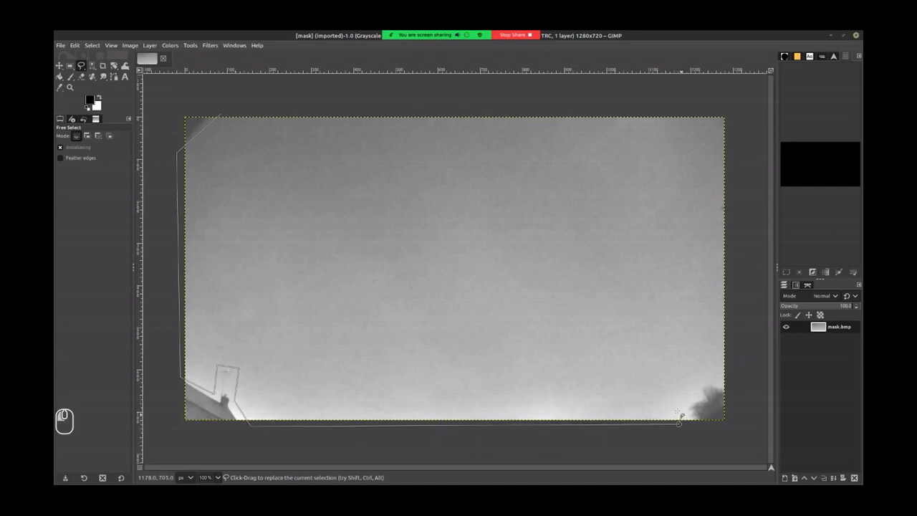
left_click(700, 381)
left_click(736, 385)
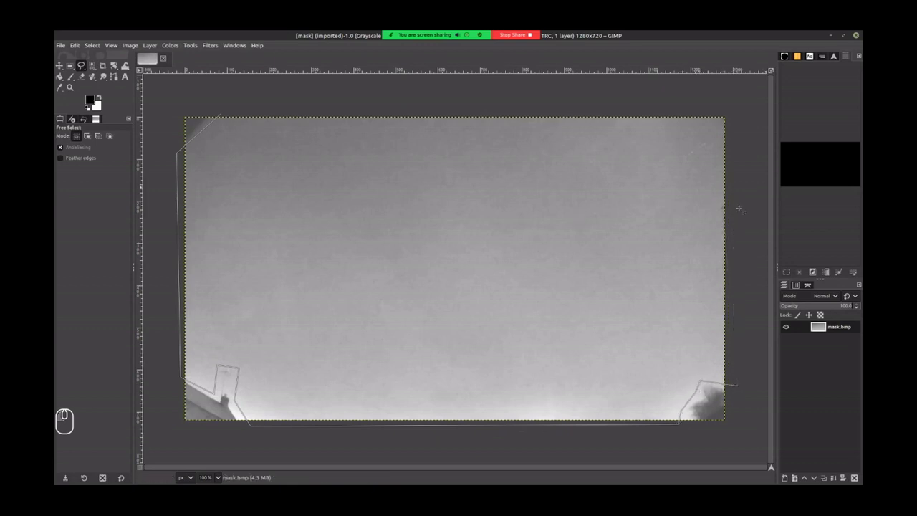
left_click(726, 213)
left_click(715, 207)
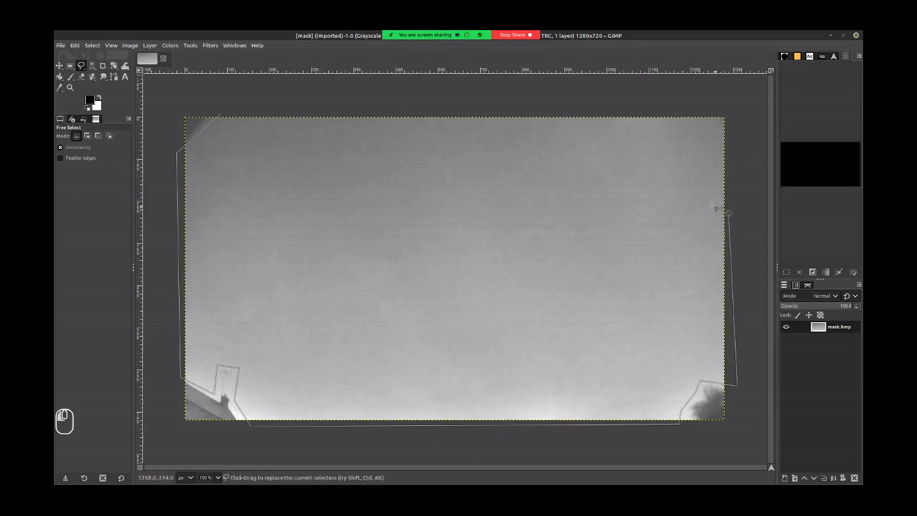
left_click(731, 198)
left_click(728, 129)
left_click(709, 112)
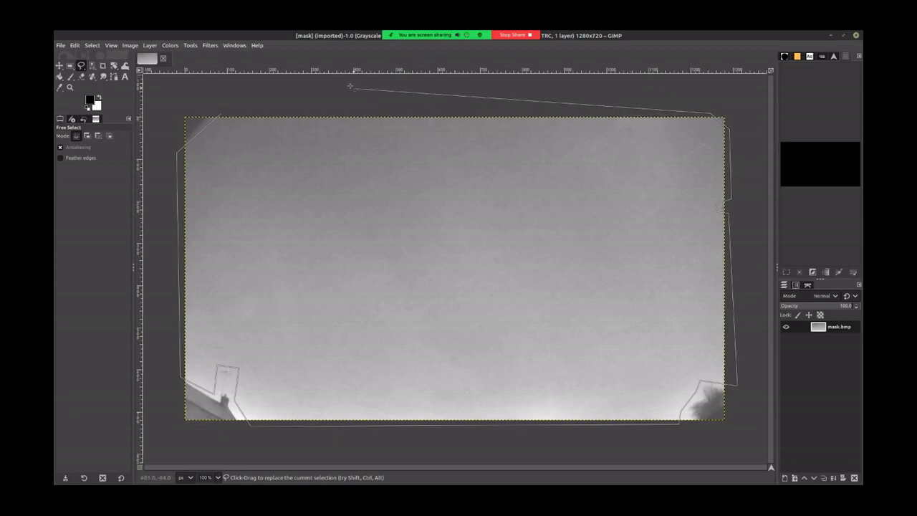
Close the free selection at its starting point and clear the enclosed sky to the white background colour.
double_click(220, 113)
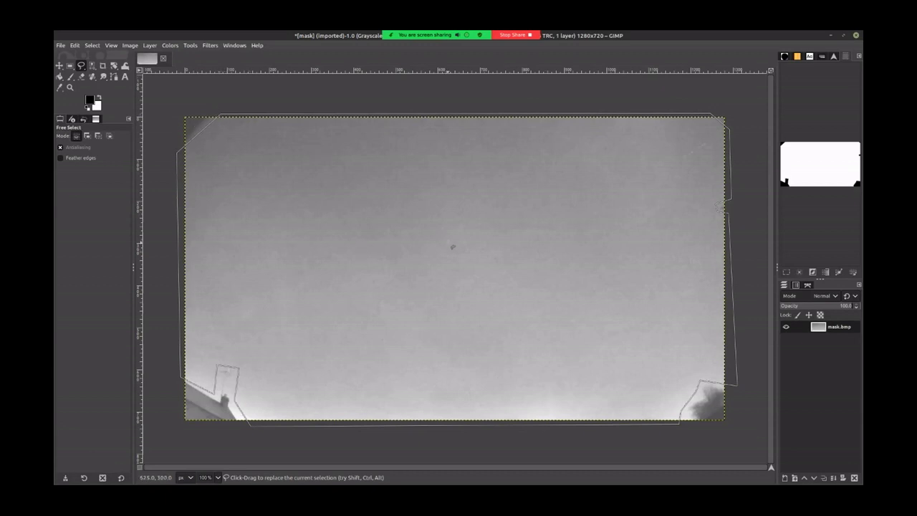
key("Return")
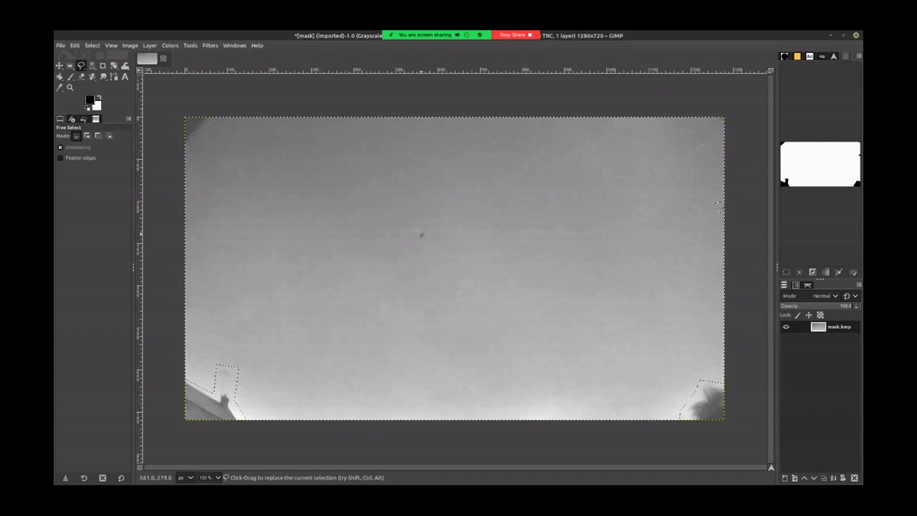
key("Delete")
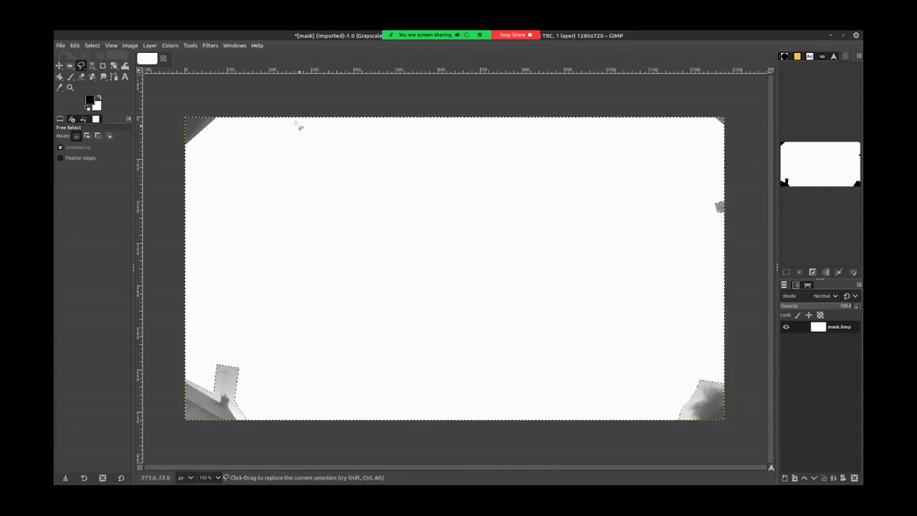
Invert the selection to cover the obstructed areas and clear them to the white background colour.
left_click(90, 45)
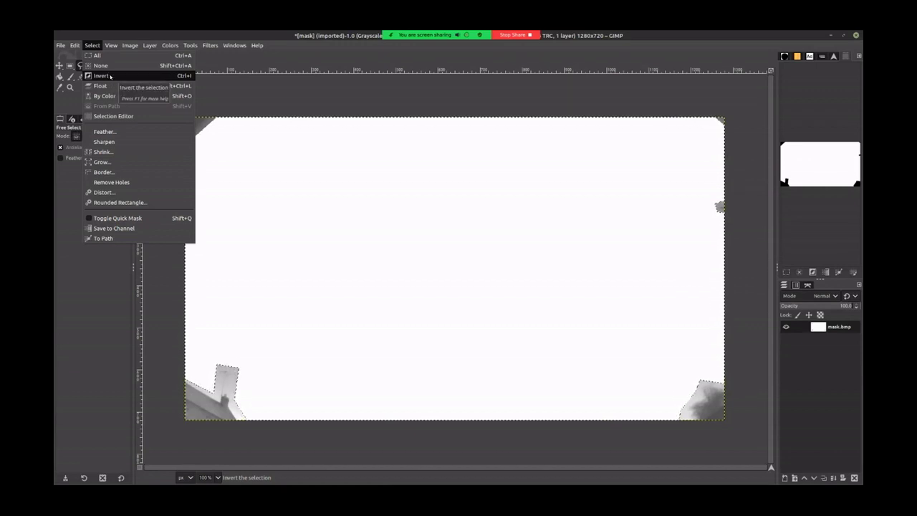
left_click(112, 76)
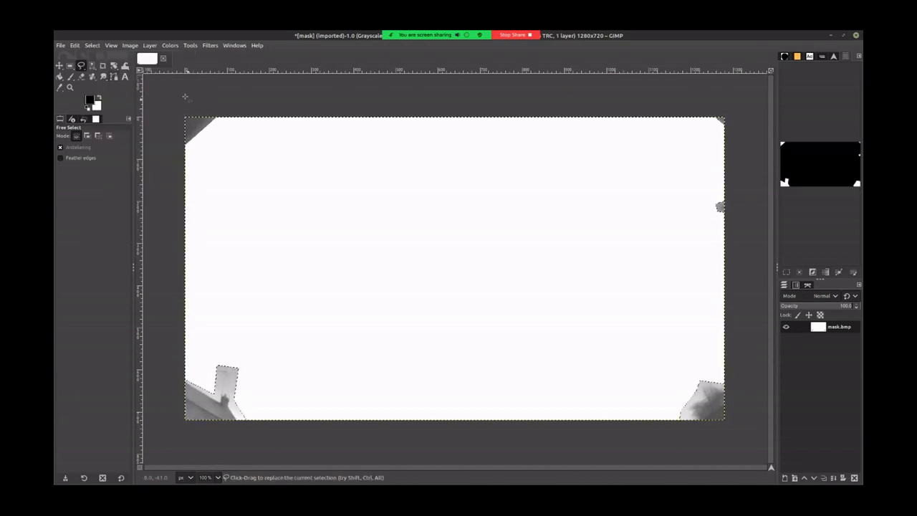
key("Delete")
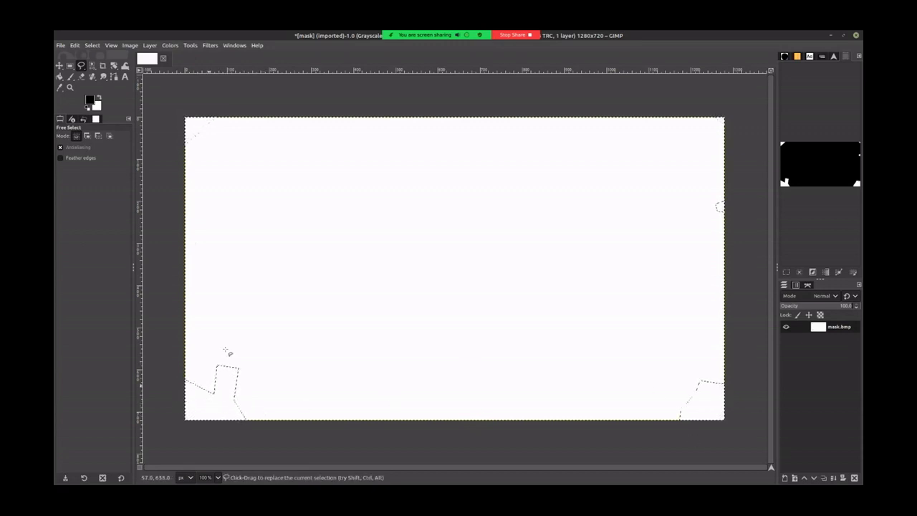
Set the foreground colour to pure black and bucket-fill the whole selection of obstructed areas.
left_click(60, 76)
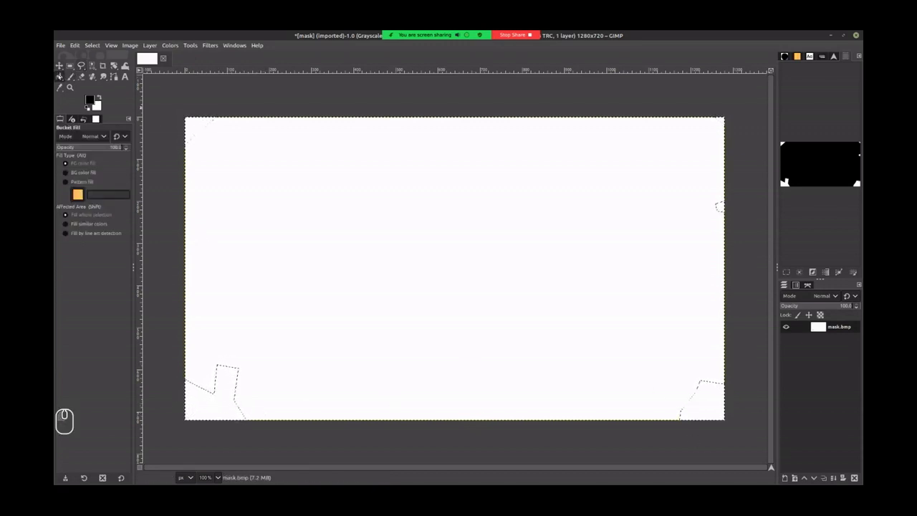
left_click(90, 100)
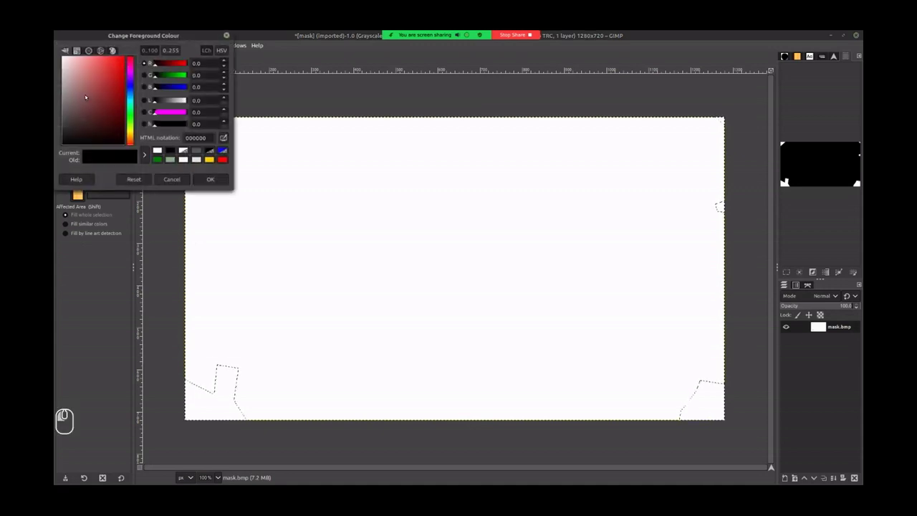
left_click(111, 140)
mouse_move(111, 140)
left_mouse_down()
mouse_move(99, 123)
mouse_move(100, 149)
left_mouse_up()
left_click(210, 180)
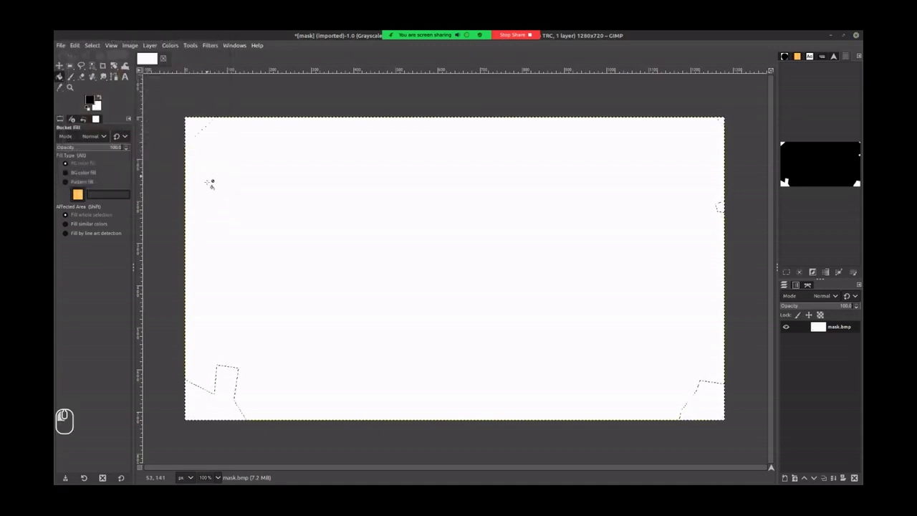
left_click(223, 392)
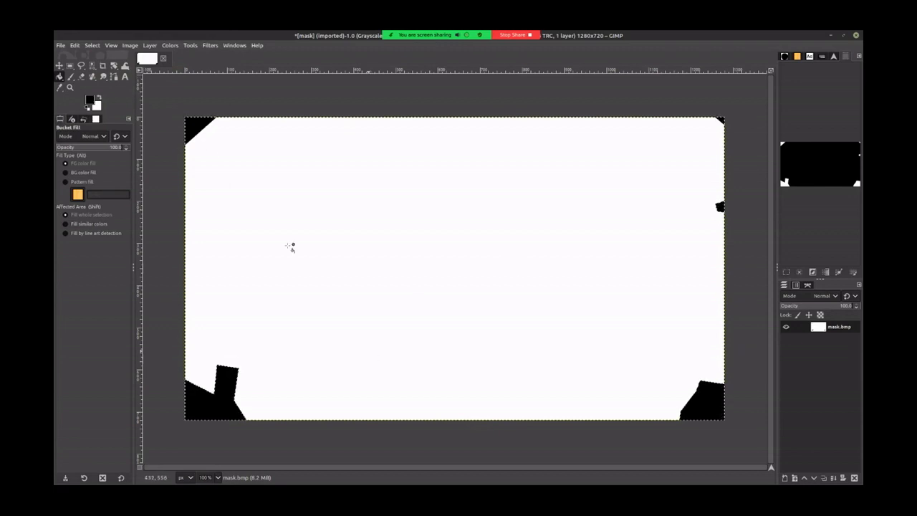
Overwrite mask.bmp with the finished black-and-white mask and close the image editor.
left_click(62, 46)
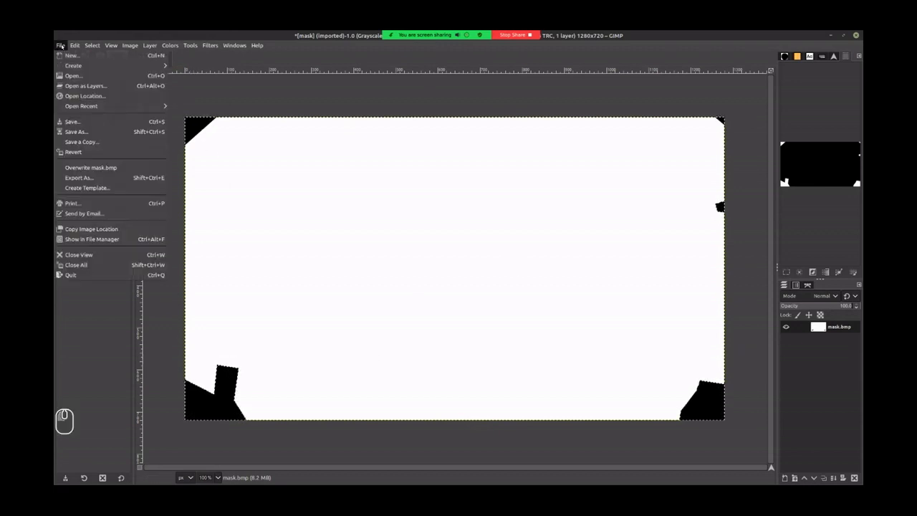
left_click(97, 167)
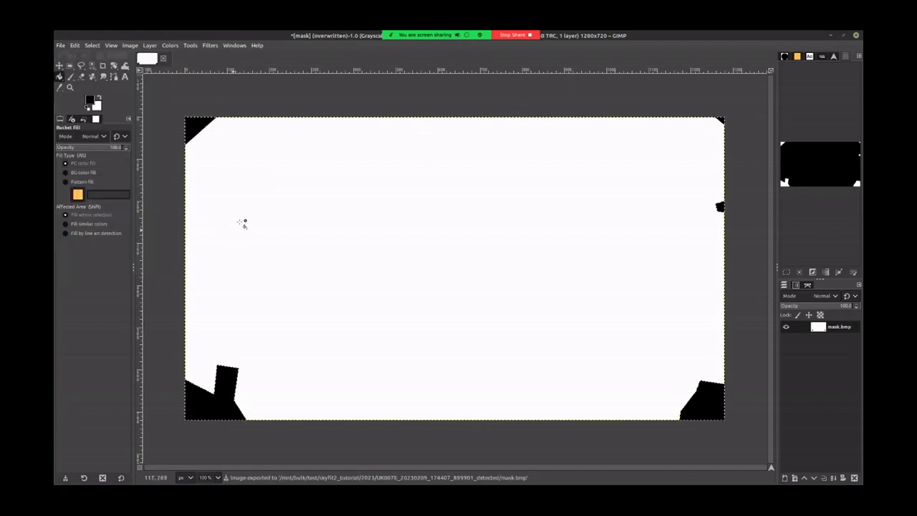
left_click(856, 35)
left_click(514, 300)
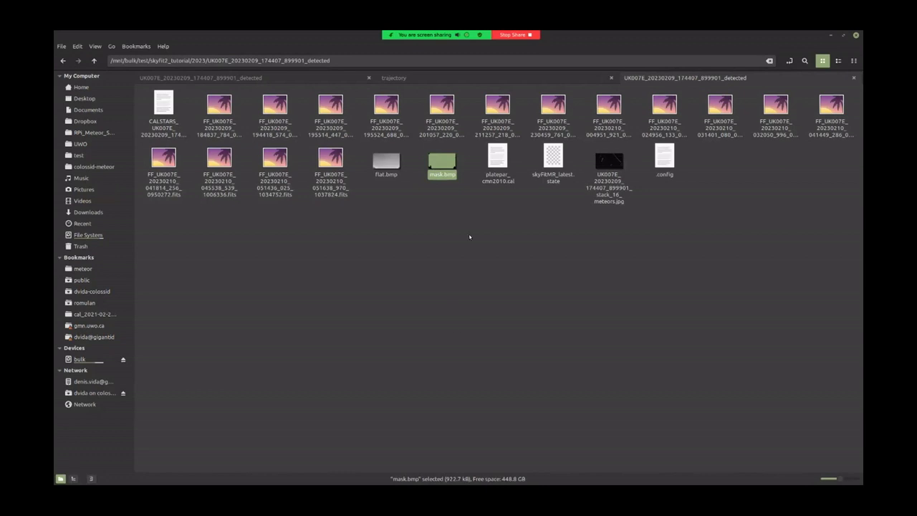
Open mask.bmp in the image viewer to check the white sky and black obstructions, and close it.
left_click(502, 250)
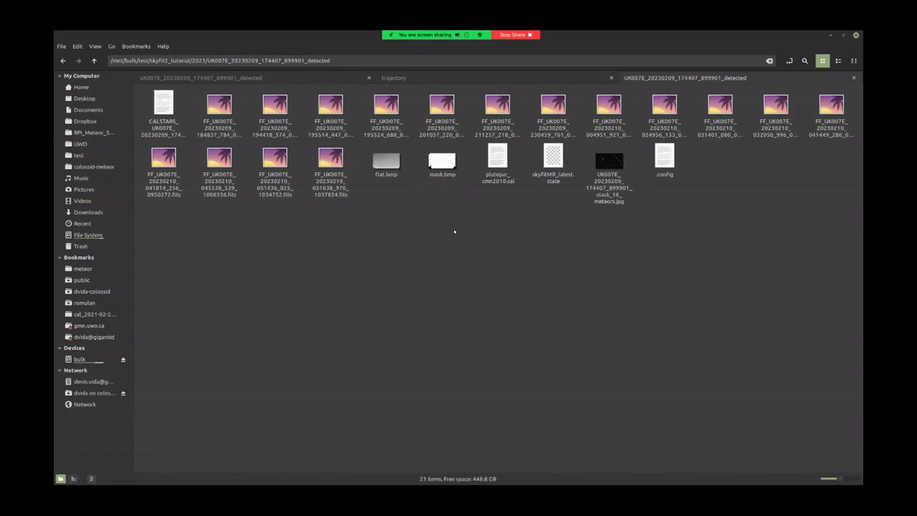
double_click(436, 155)
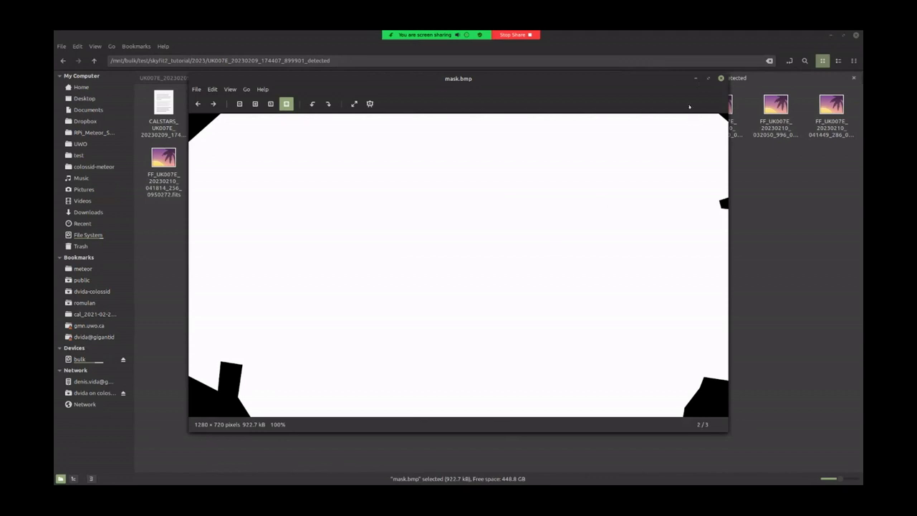
left_click(721, 79)
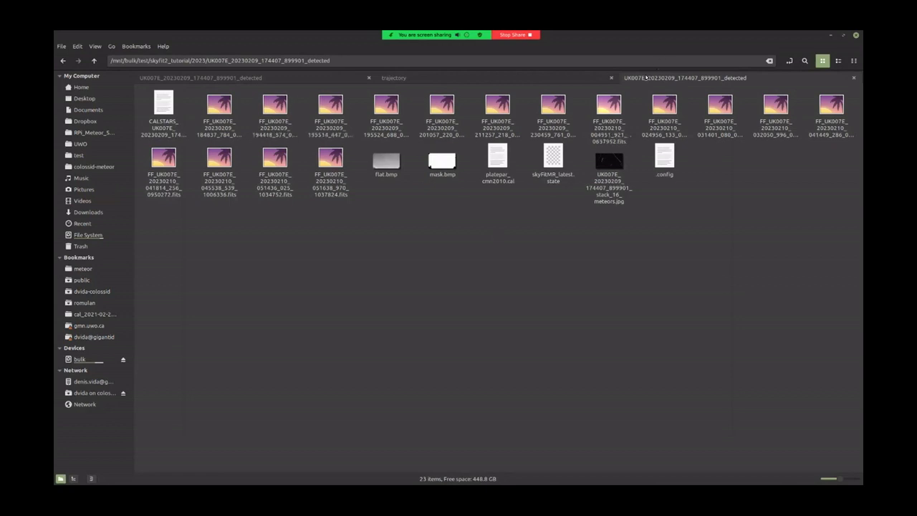
View the observing_periods.png plot and the calib_report_astrometry.jpg image in the original UK007E detected folder, and close them.
left_click(272, 79)
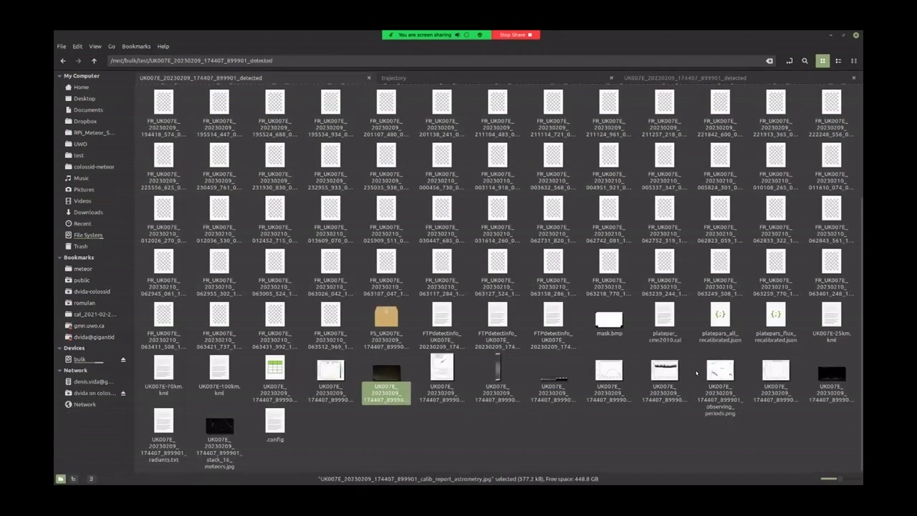
left_click(710, 365)
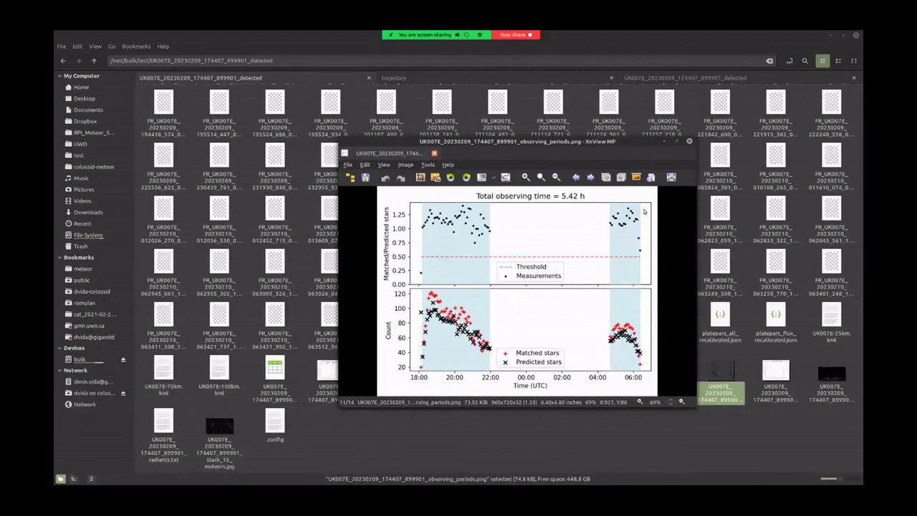
left_click_drag(620, 142, 498, 81)
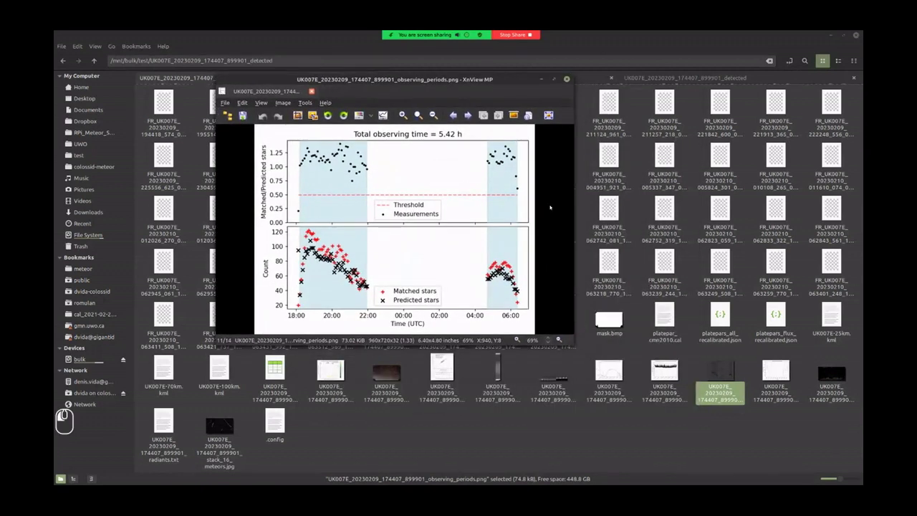
left_click(388, 371)
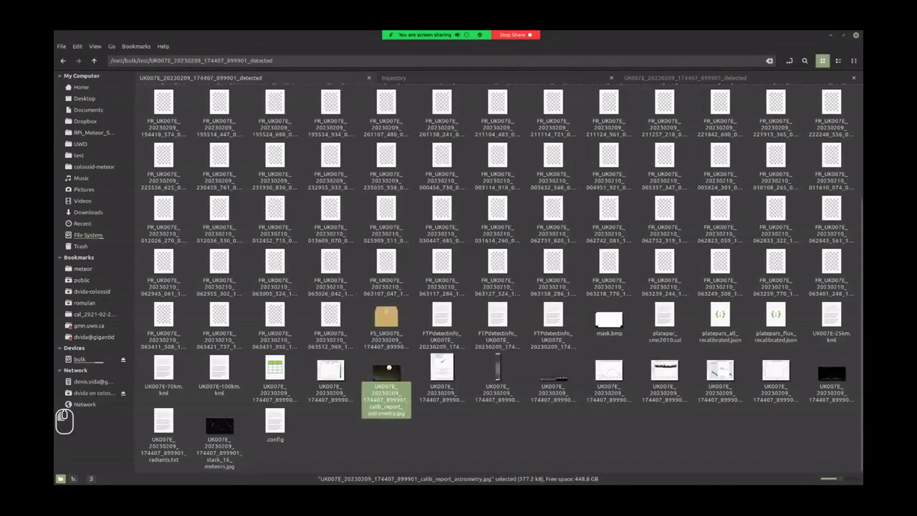
double_click(387, 380)
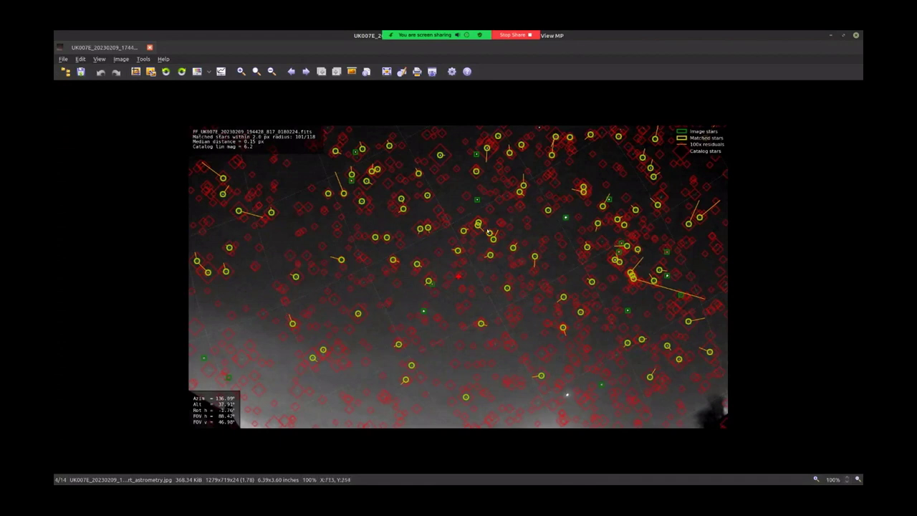
left_click(856, 35)
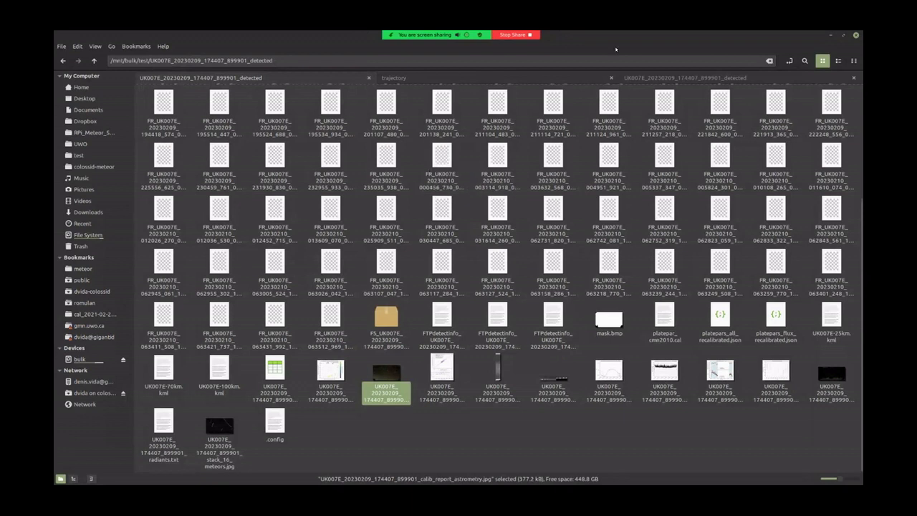
Return to the skyfit2_tutorial copy of the detected folder and select its .config file.
left_click(704, 76)
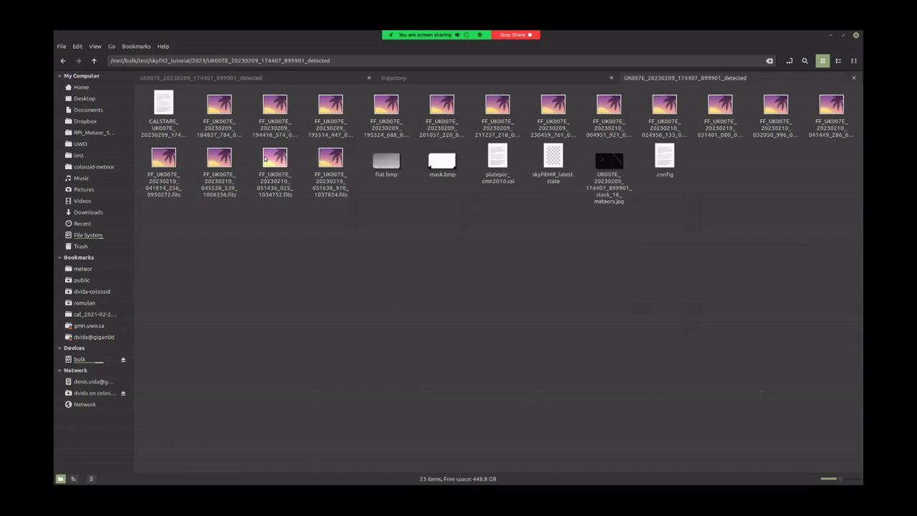
left_click(664, 157)
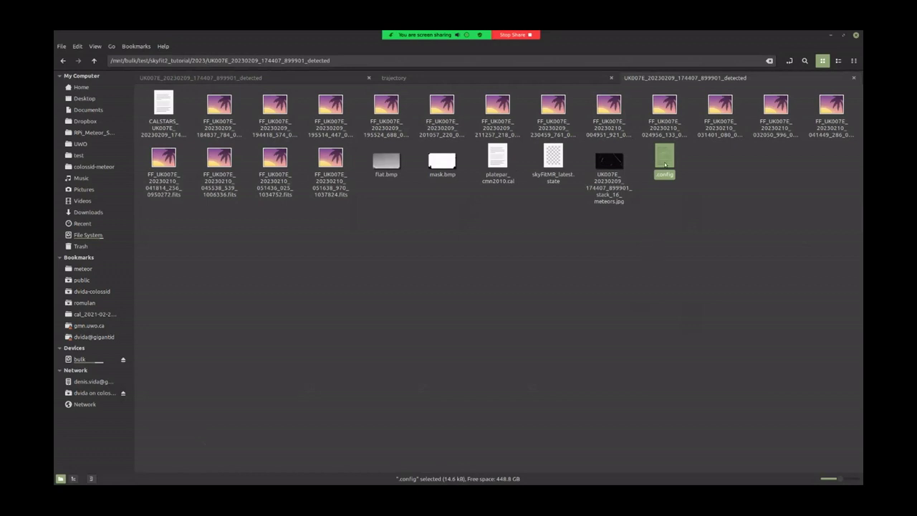
left_click(611, 280)
left_click(664, 161)
mouse_move(394, 32)
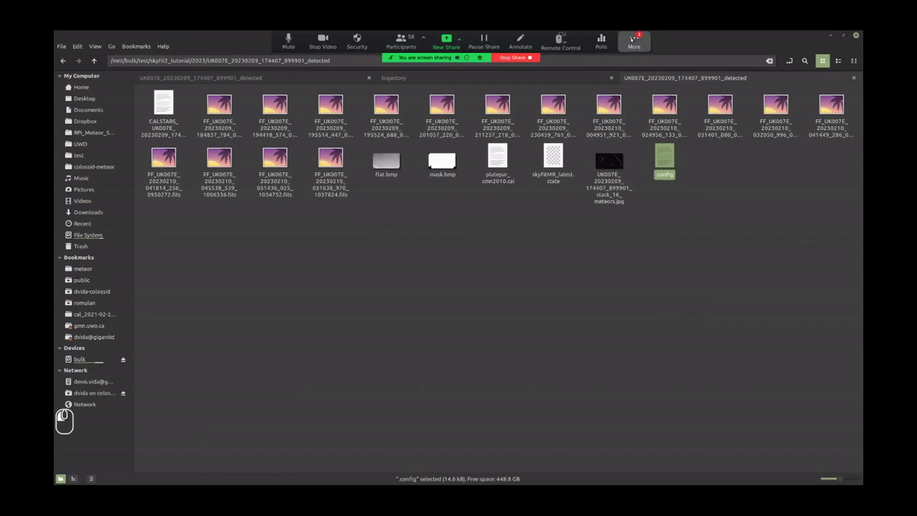
left_click(634, 39)
left_click(637, 63)
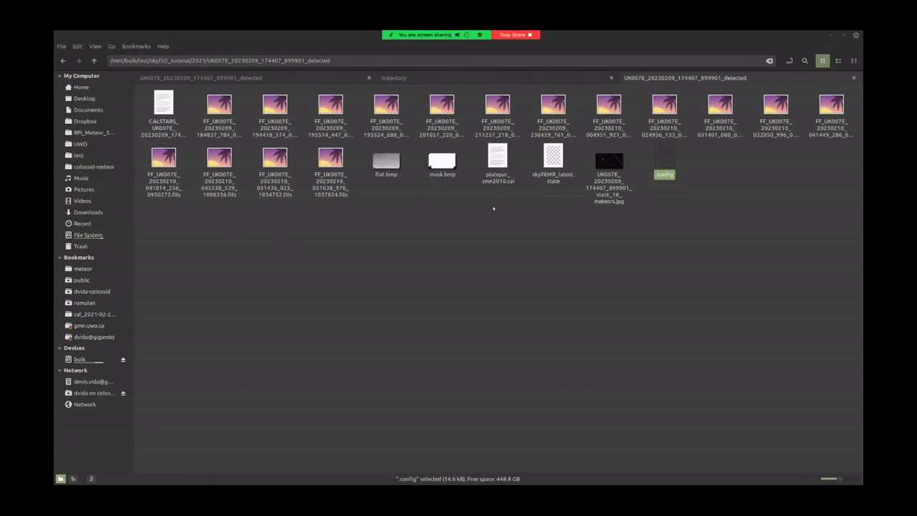
Reopen mask.bmp in GIMP, examine how black is chosen in the foreground colour settings, and close the editor without editing.
right_click(454, 167)
mouse_move(501, 186)
left_click(566, 197)
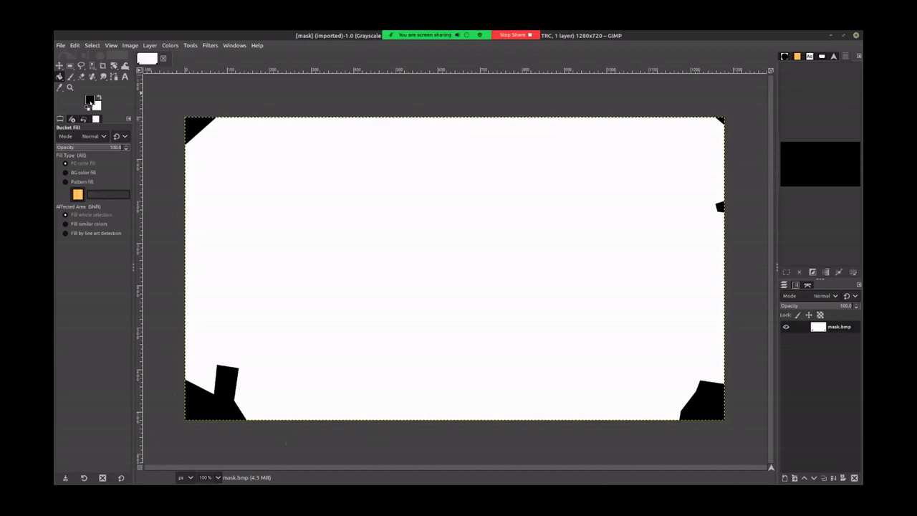
left_click(89, 101)
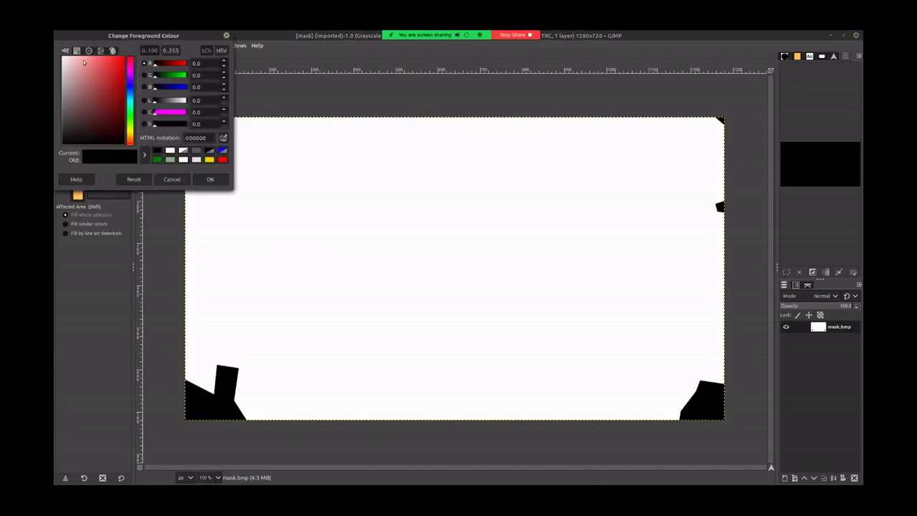
left_click_drag(121, 35, 277, 98)
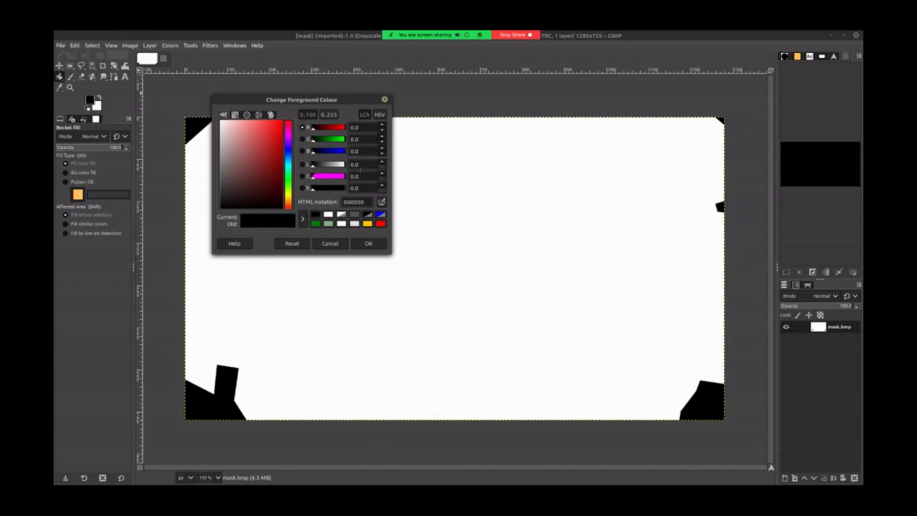
left_click_drag(281, 170, 302, 251)
left_click(384, 99)
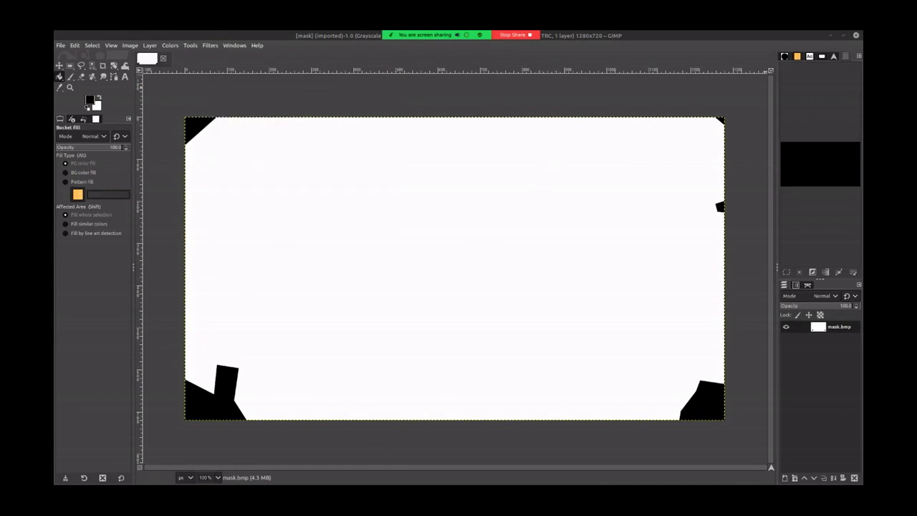
left_click(856, 35)
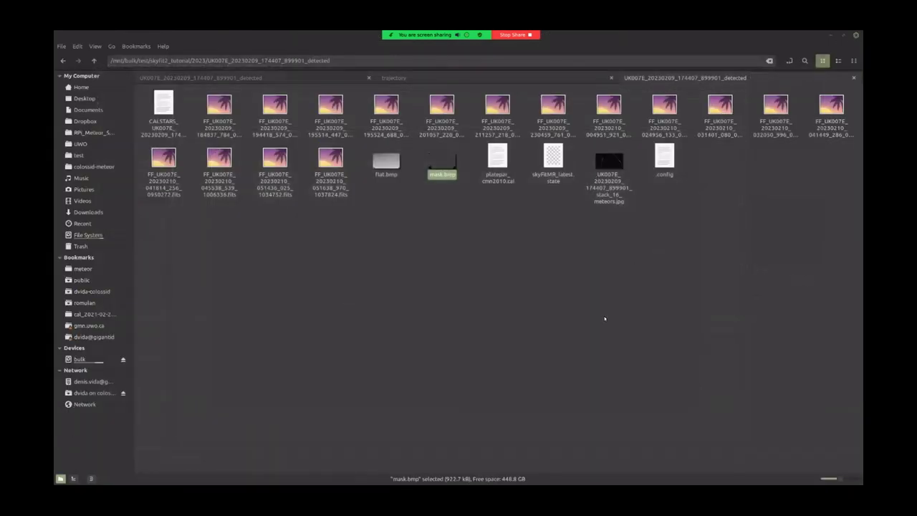
Check the files needed for calibration in the folder: .config, mask.bmp and the first FF FITS file.
left_click(461, 278)
left_click(665, 161)
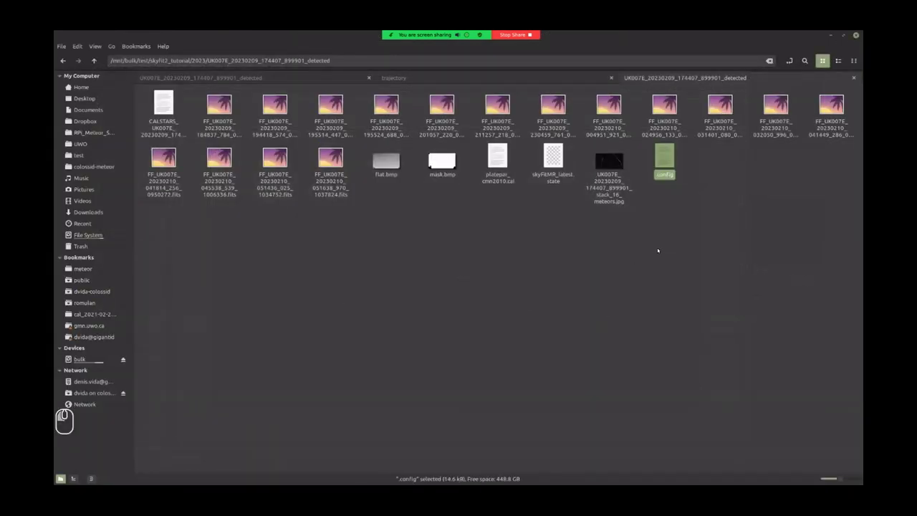
left_click(442, 161)
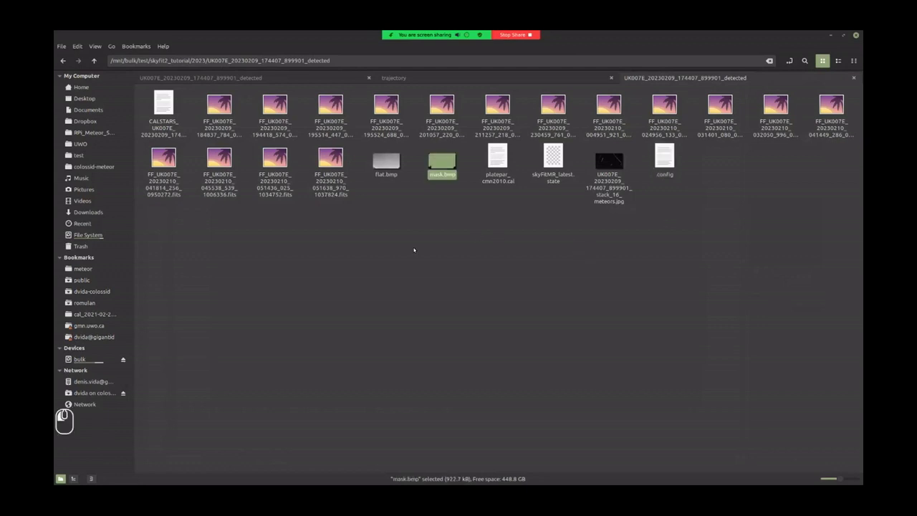
left_click(409, 264)
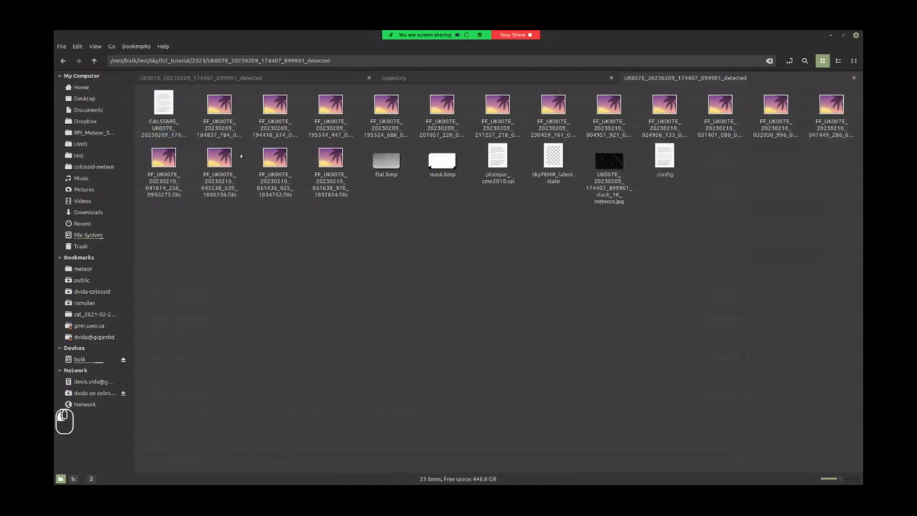
left_click(221, 124)
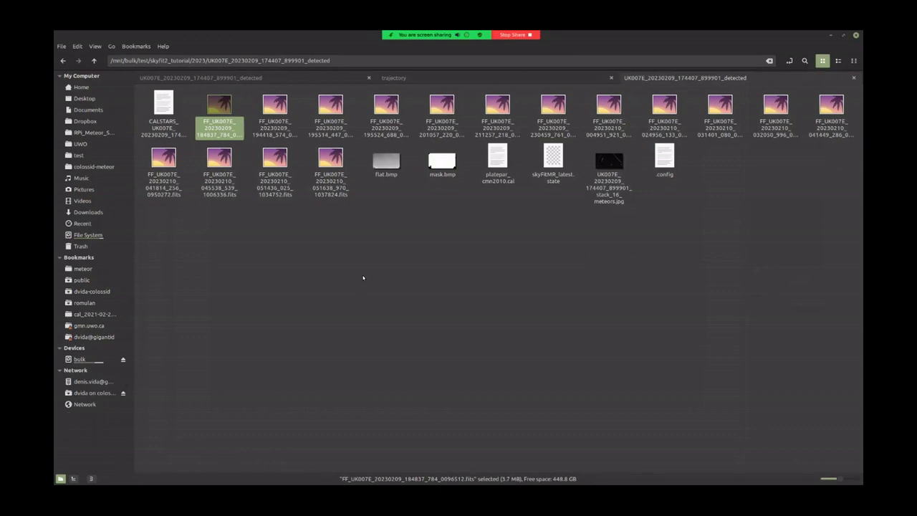
left_click(363, 278)
Delete platepar_cmn2010.cal and skyFitMR_latest.state from the tutorial folder.
left_click(497, 159)
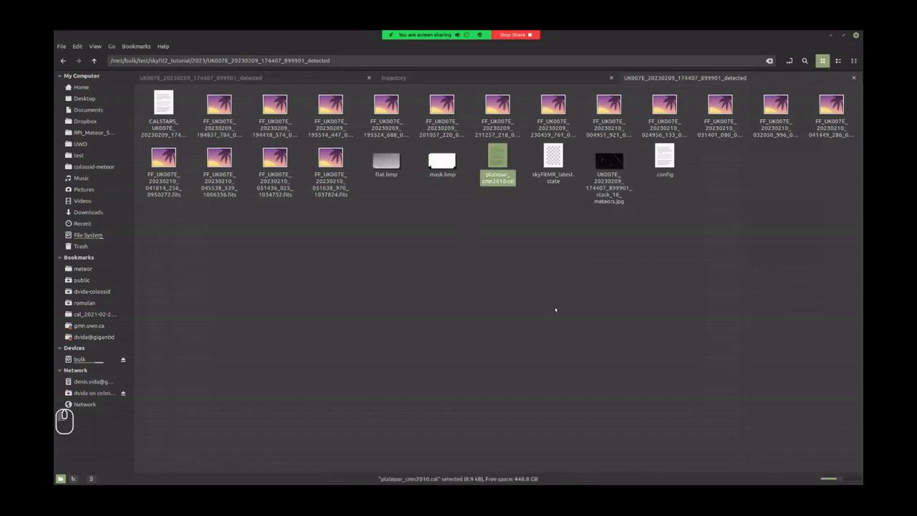
key("Delete")
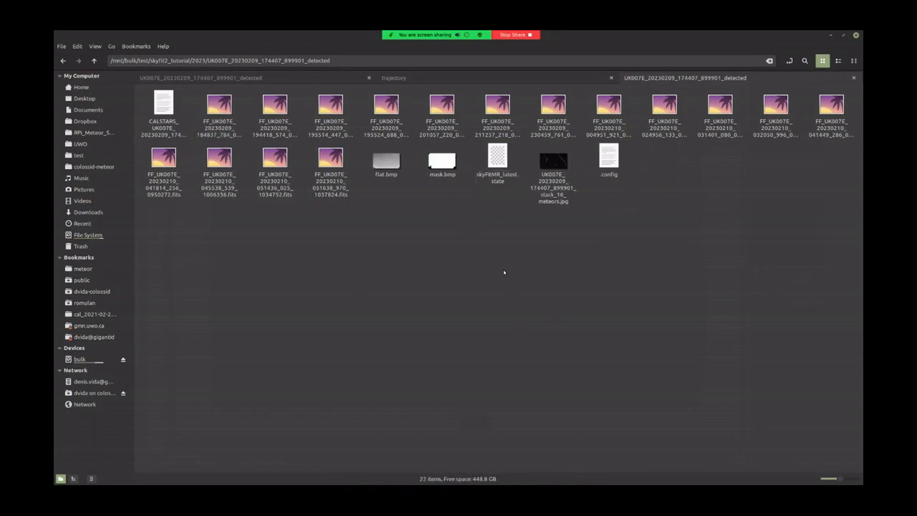
left_click(493, 162)
key("Delete")
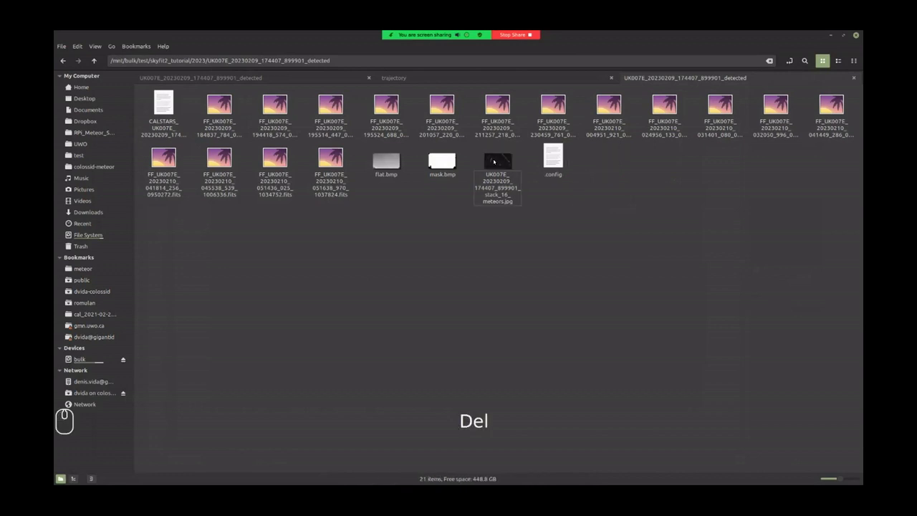
View the stack_16_meters.jpg meteor stack image from the tutorial folder, and close the viewer.
left_click(336, 227)
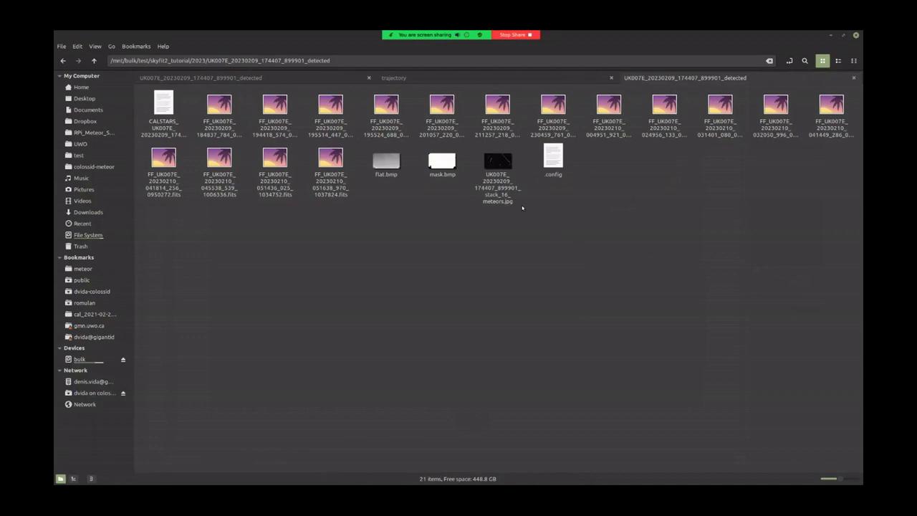
double_click(493, 163)
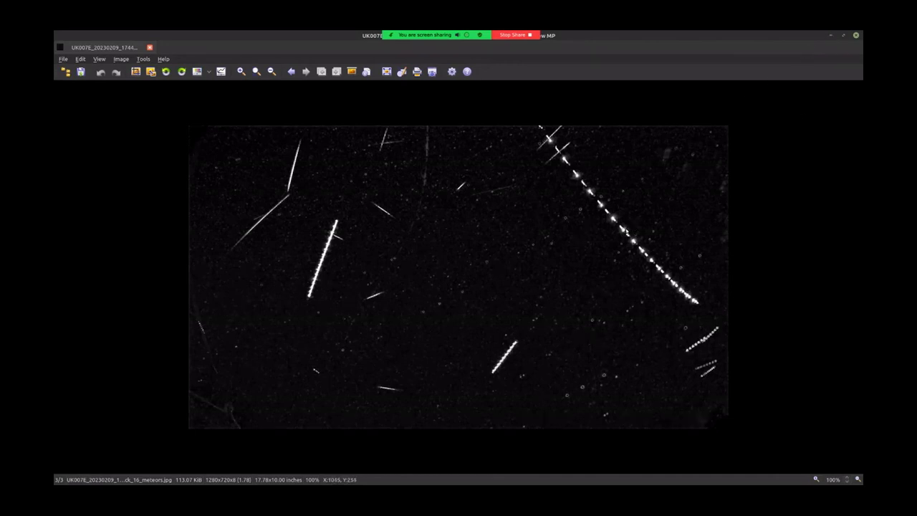
left_click(829, 35)
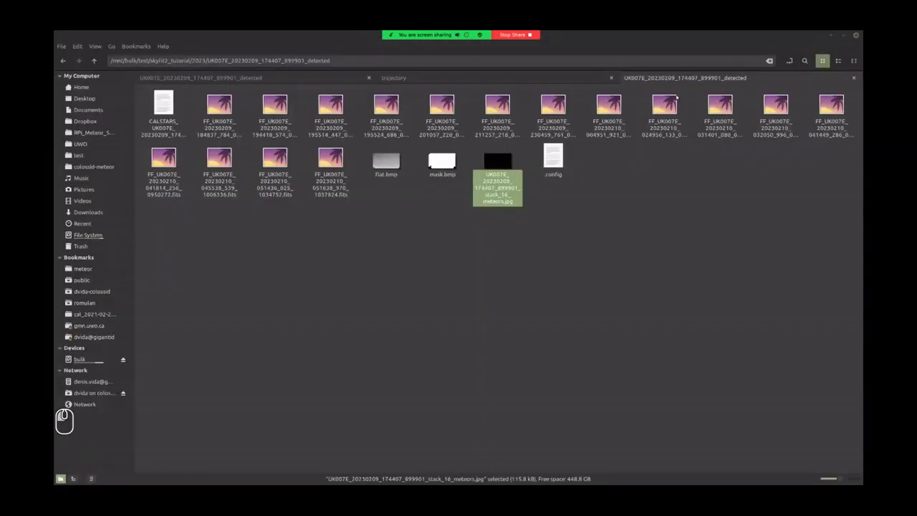
left_click(468, 251)
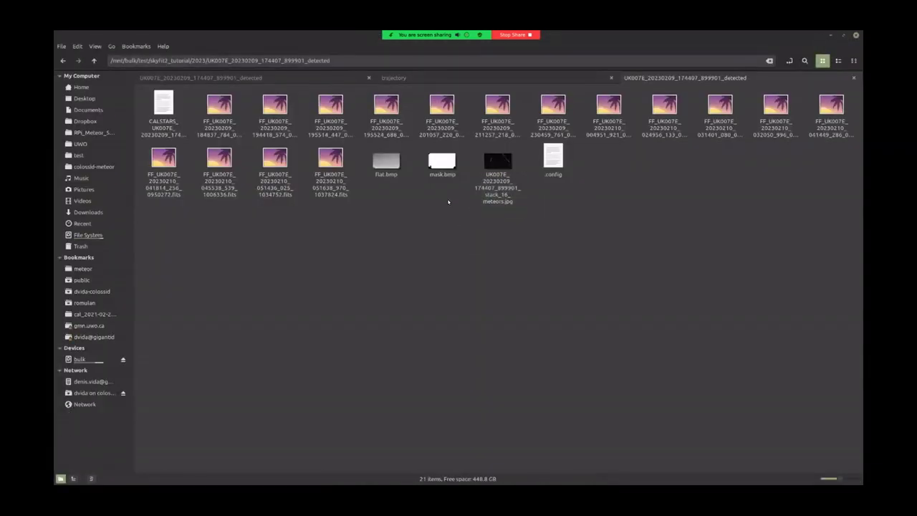
View flat.bmp from the tutorial folder, and close the image viewer.
double_click(385, 154)
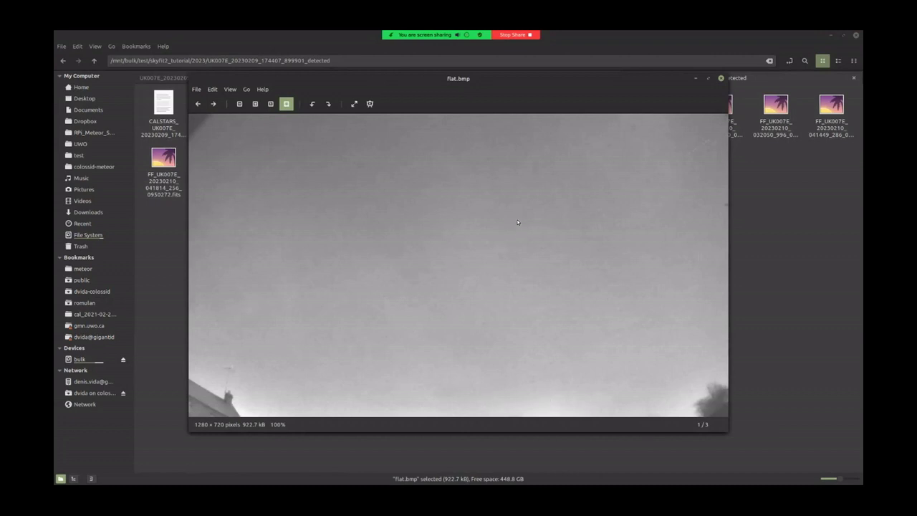
left_click(721, 78)
left_click(505, 349)
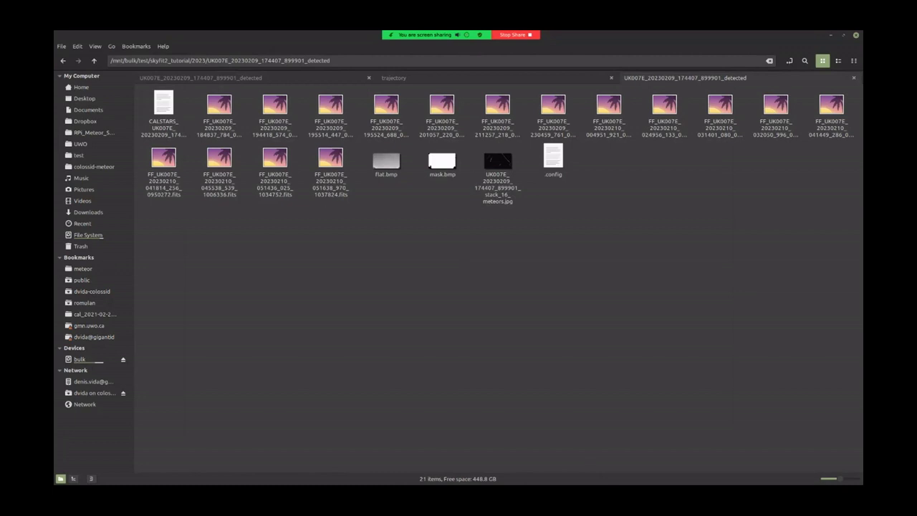
Switch to the terminal in the RMS source directory and enter the start of the command, python -m Utils.SkyFit2.
left_click_drag(55, 177, 653, 173)
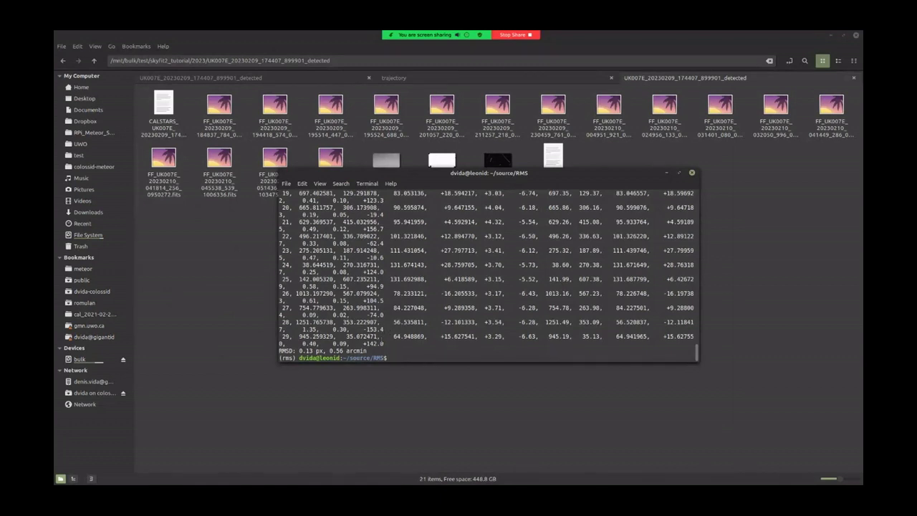
left_click(382, 340)
type("pyt")
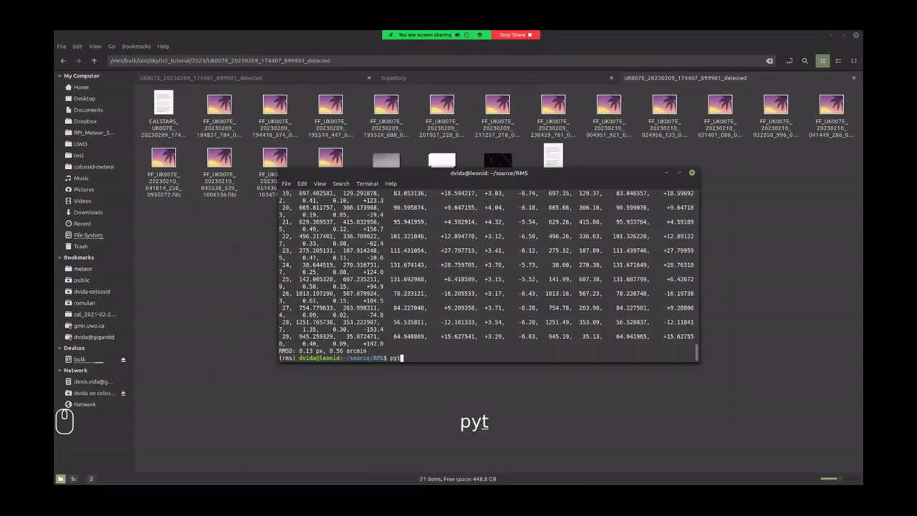
type("hon -m Utils")
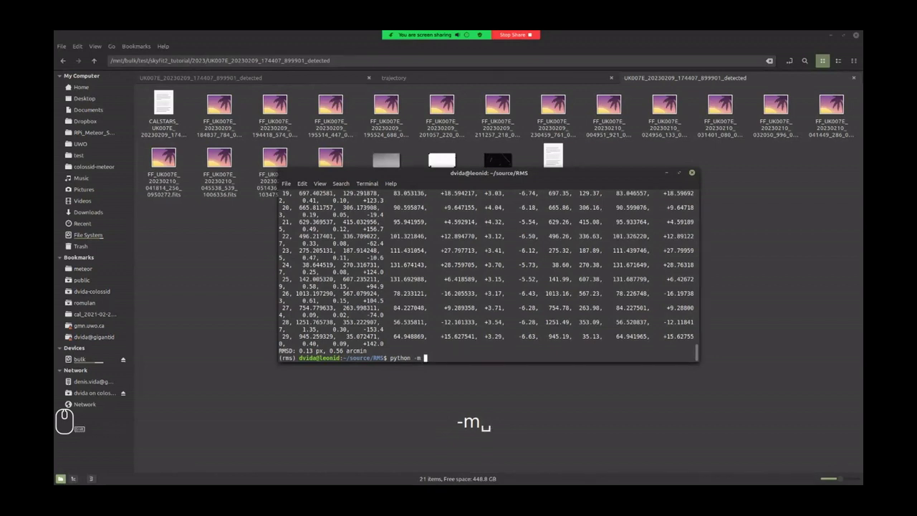
type(".")
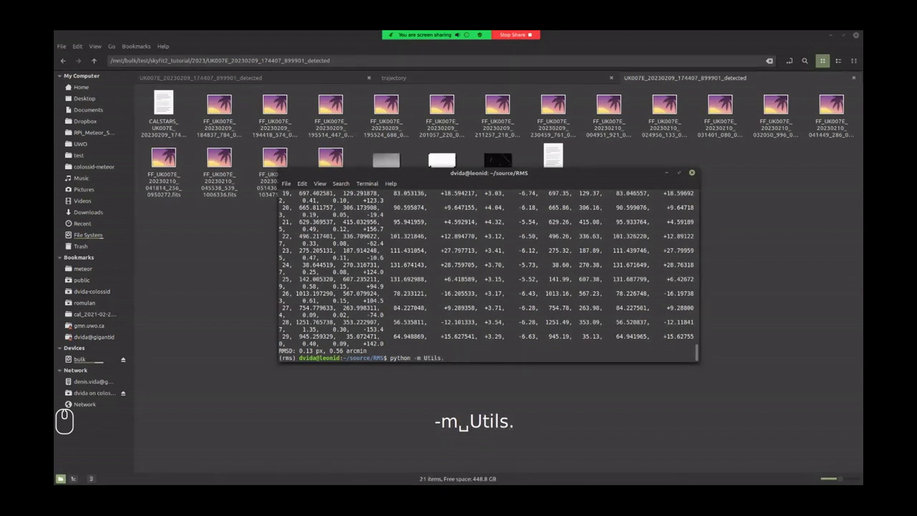
type("SkyFit2")
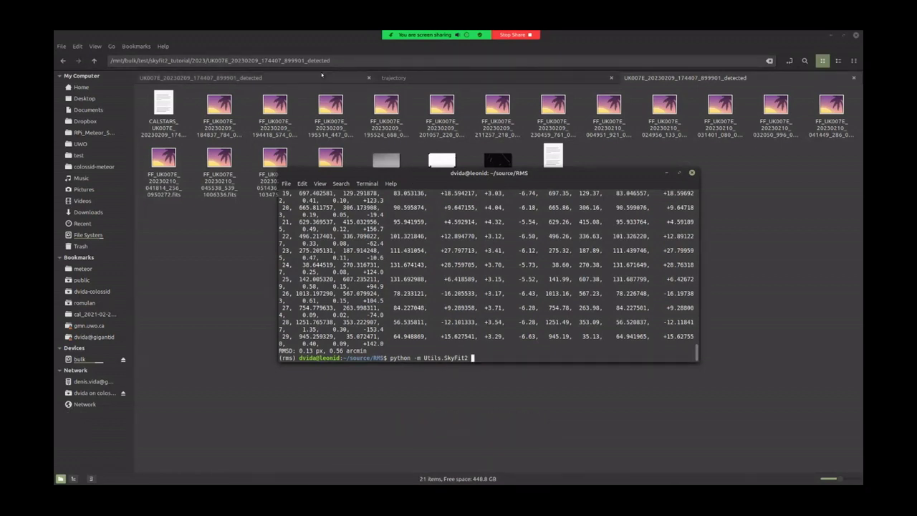
Copy the path of the tutorial's UK007E_20230209_174407_899901_detected folder from the file manager and paste it as the SkyFit2 command's argument.
left_click(329, 61)
left_click_drag(329, 61, 110, 60)
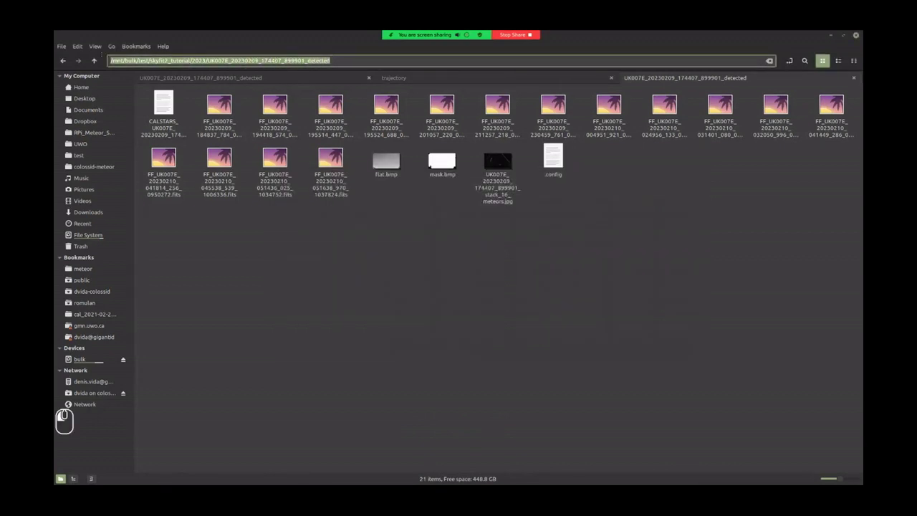
key("ctrl+c")
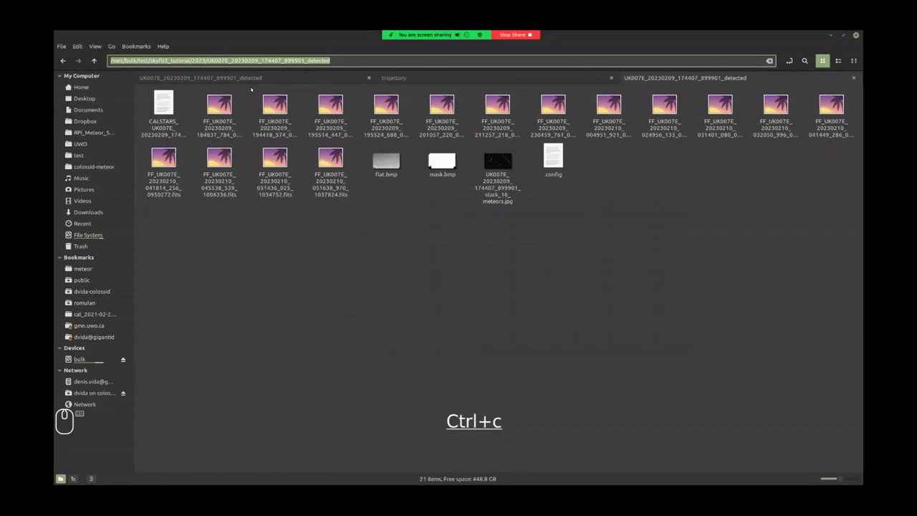
key("alt")
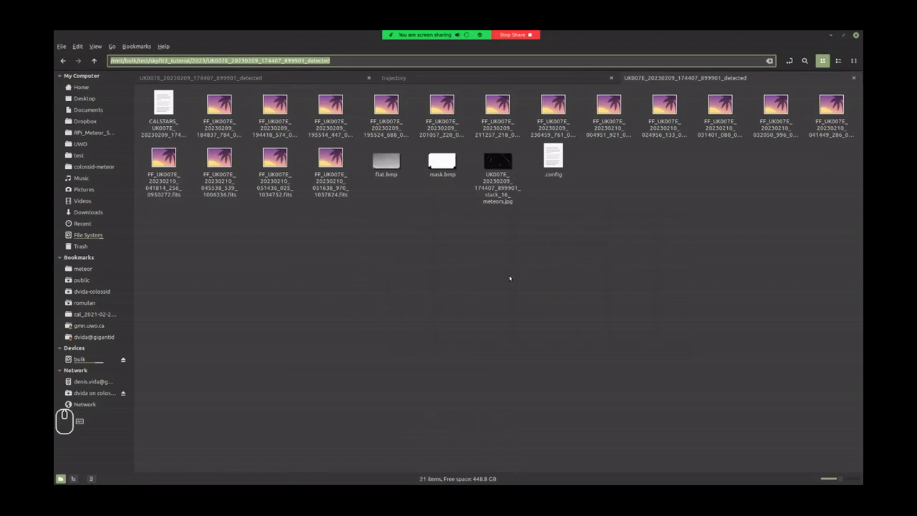
key("alt+Tab")
right_click(485, 278)
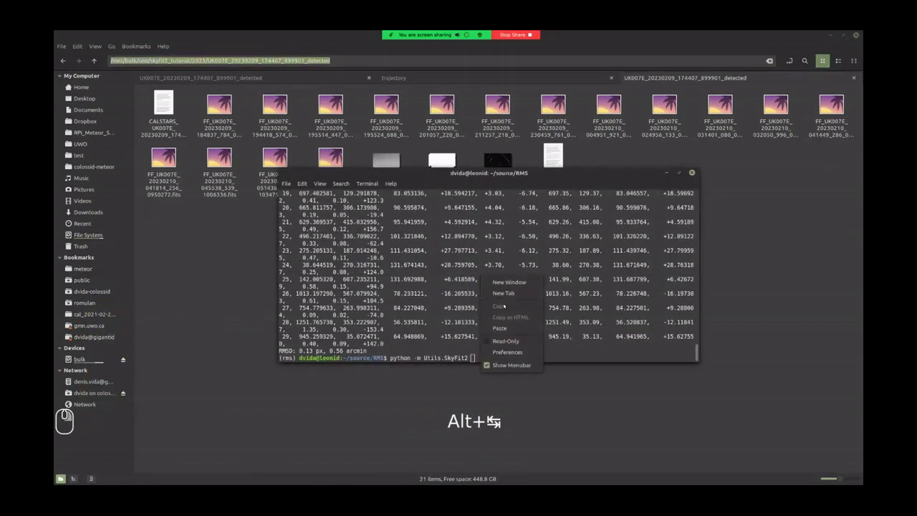
left_click(499, 328)
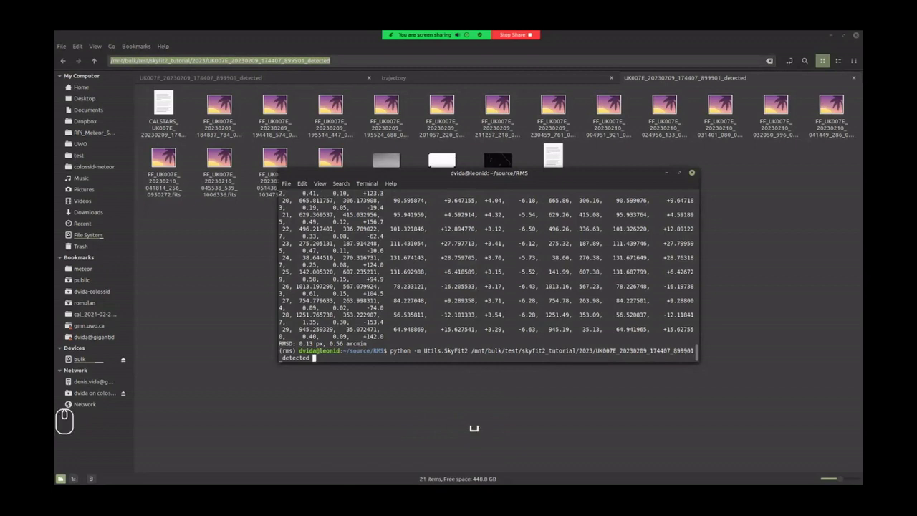
Complete the SkyFit2 command with the --config . option and run it.
left_click_drag(483, 182, 487, 262)
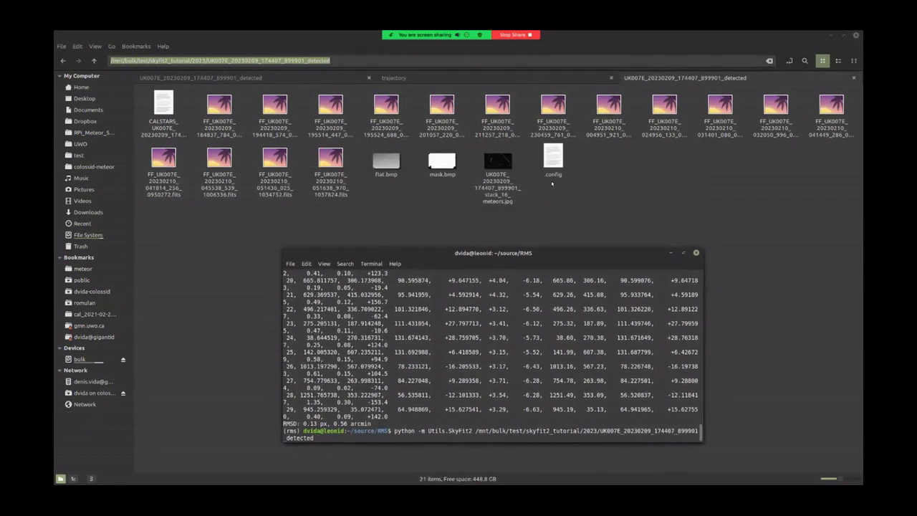
left_click(450, 338)
type("--config .")
left_click_drag(403, 431, 553, 430)
left_click(429, 430)
left_click(474, 429)
left_click(478, 431)
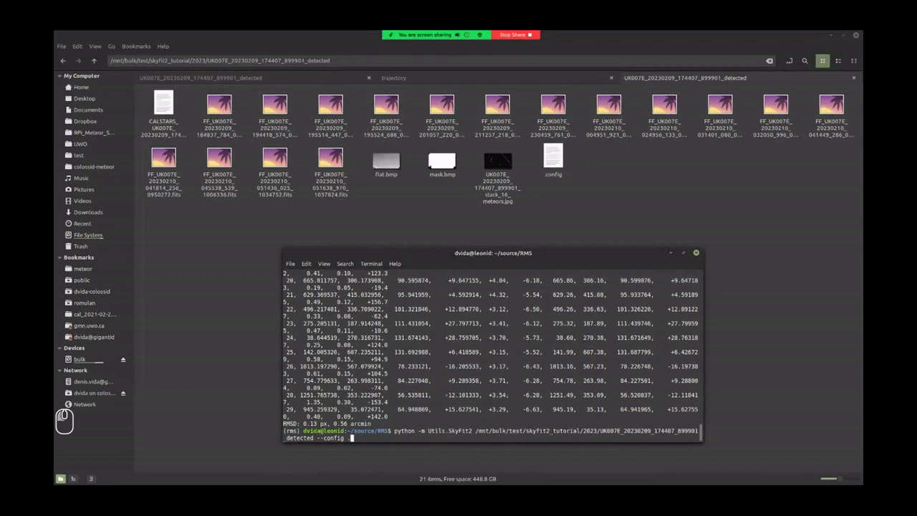
left_click_drag(317, 438, 337, 438)
left_click(348, 438)
key("Return")
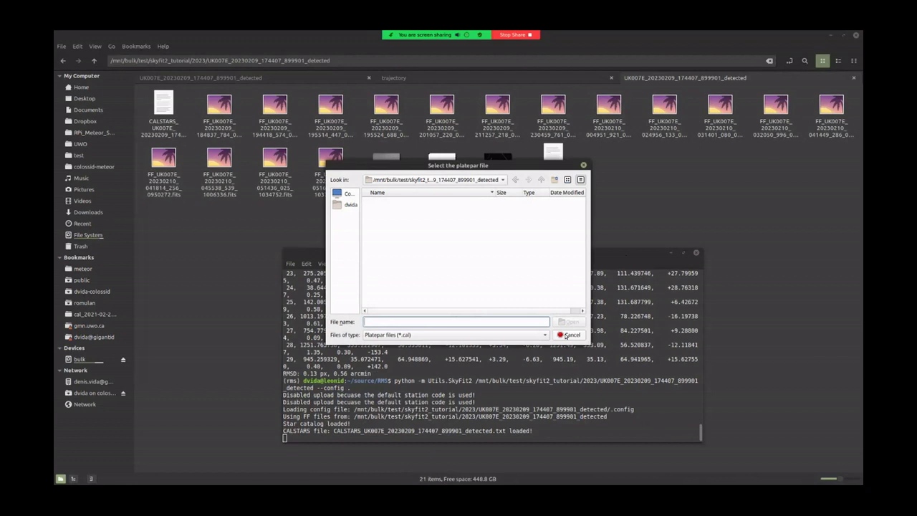
Skip choosing a platepar file and set the FOV centre to azimuth 120 and altitude 35 degrees.
left_click(567, 335)
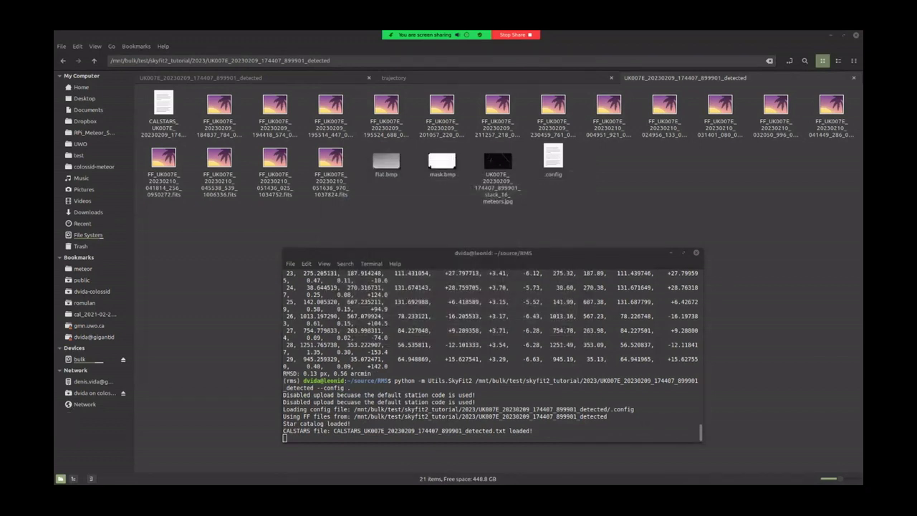
left_click_drag(331, 176, 424, 195)
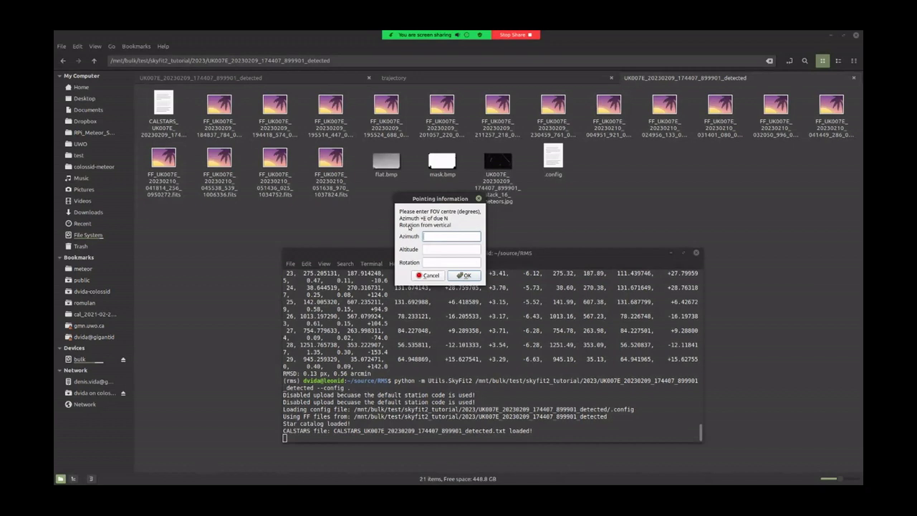
left_click(435, 249)
left_click(440, 260)
left_click(442, 238)
type("120")
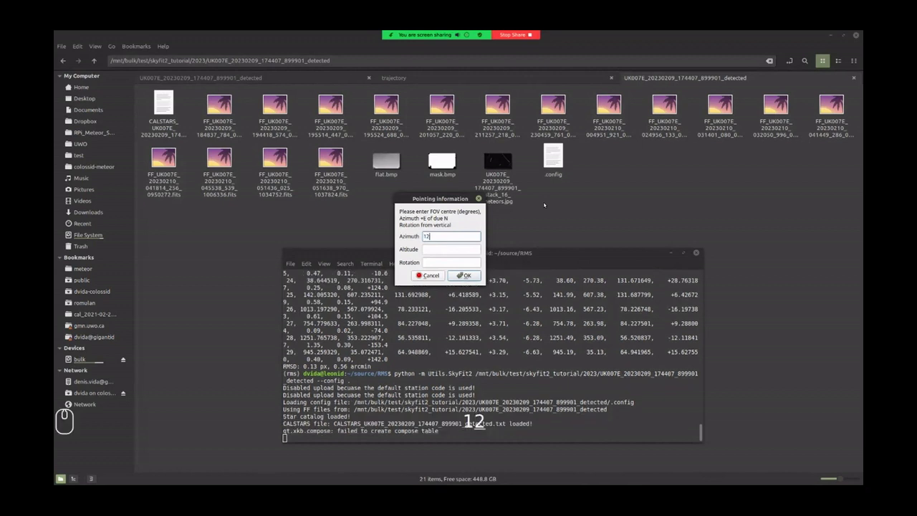
left_click(461, 251)
type("35")
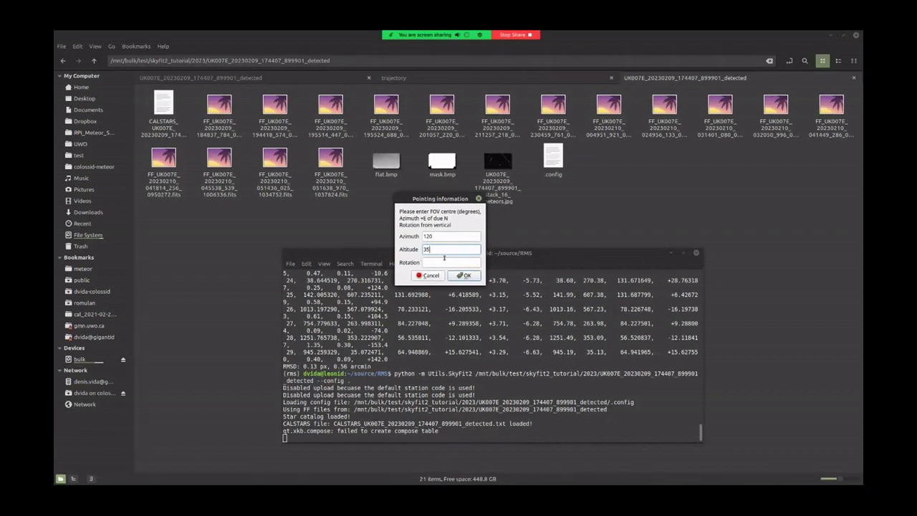
left_click(464, 275)
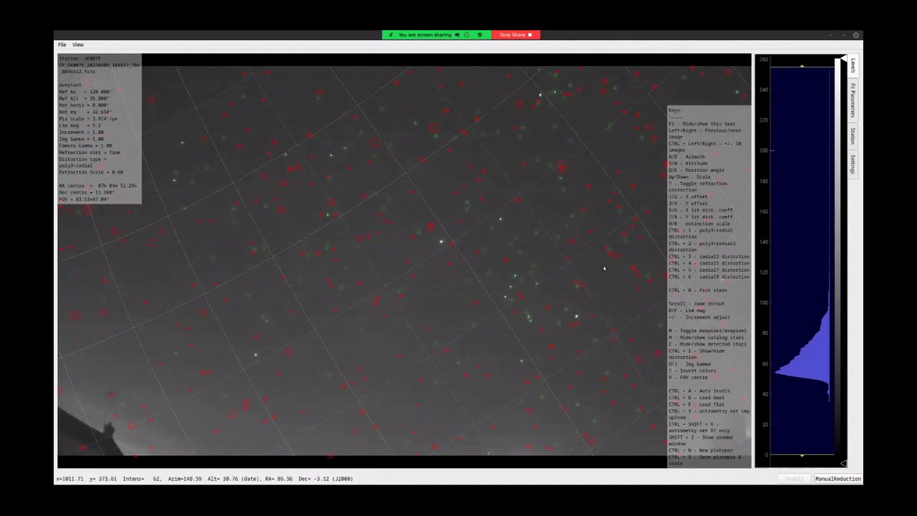
Hide and show the text overlays to examine the hotkey list and the current platepar parameters.
key("F1")
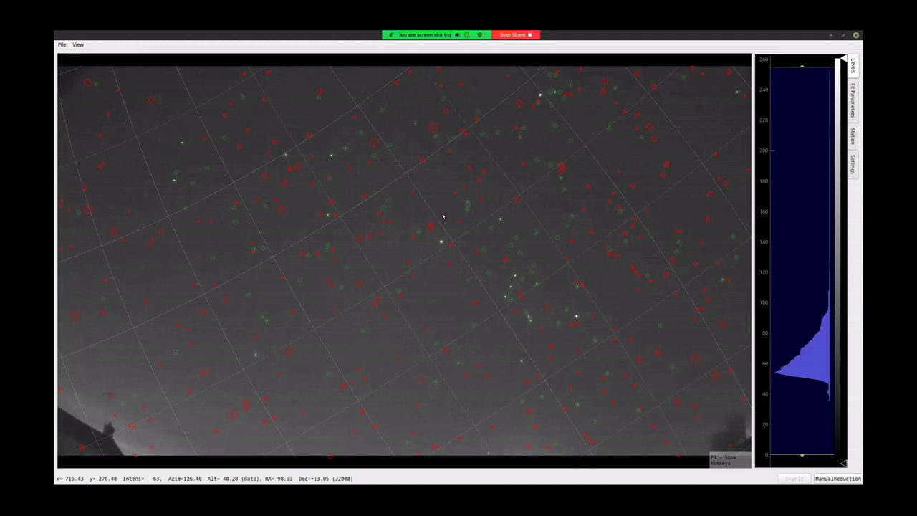
key("F1")
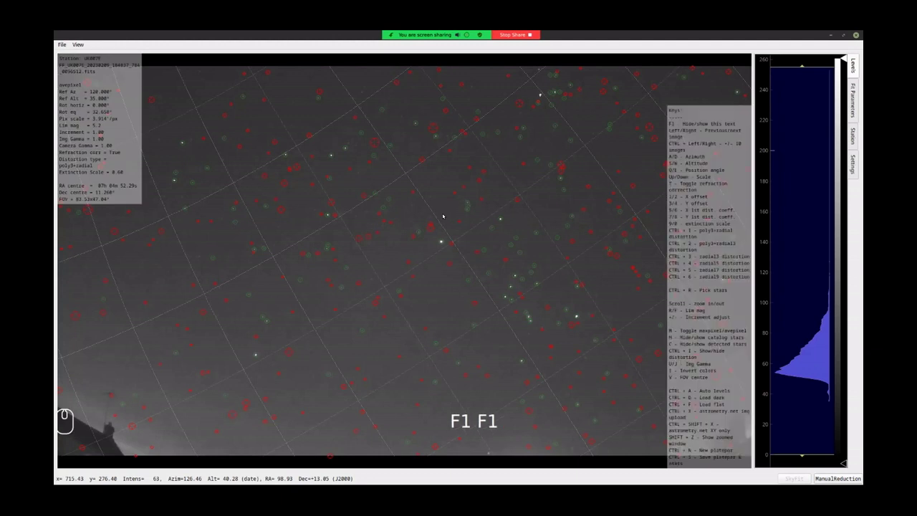
key("F1")
key("F1")
key("F1")
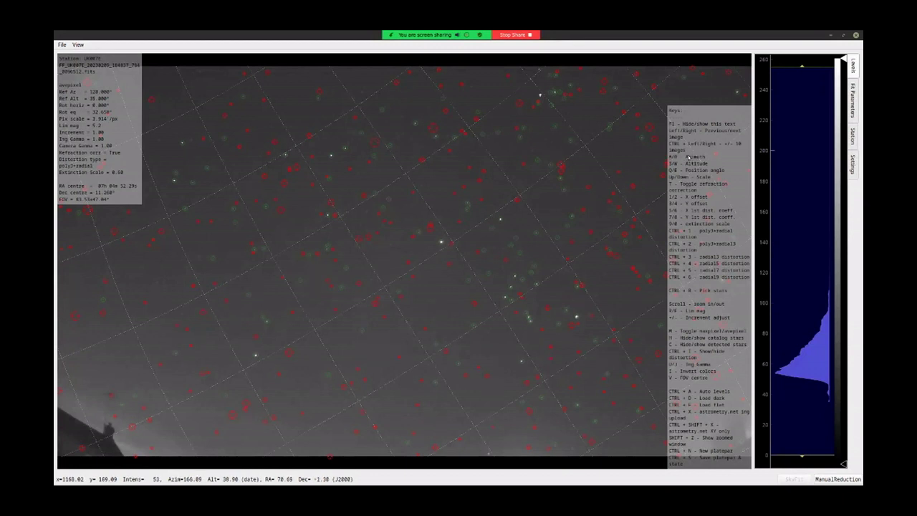
Try reference azimuths of 125° and 118° to examine how the catalogue stars shift against the image.
left_click(491, 237)
key("a")
key("a")
key("a")
key("a")
key("a")
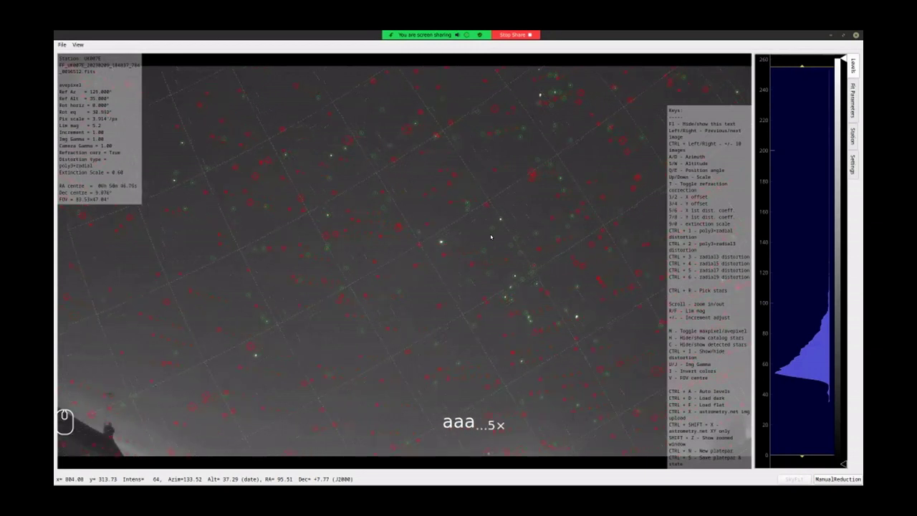
key("d")
key("d")
key("d")
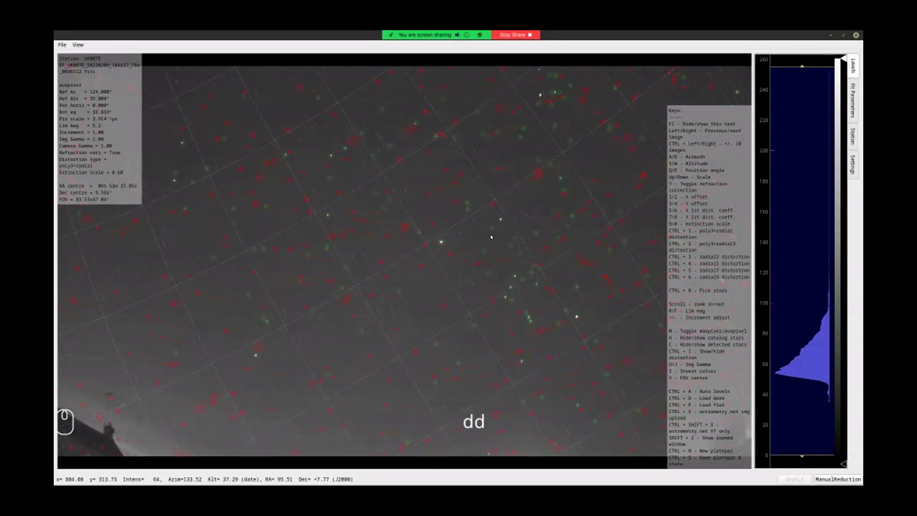
key("d")
key("d")
key("d")
key("d")
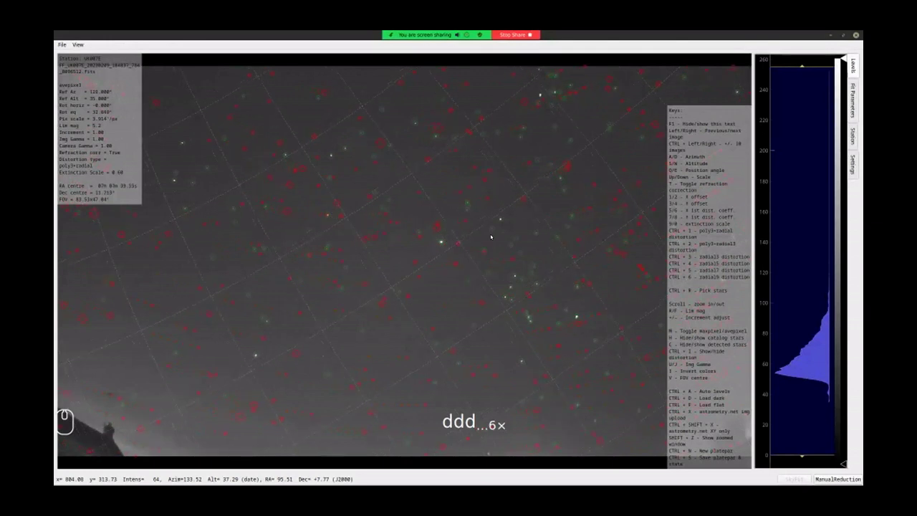
Adjust the reference altitude in both directions and set it to 34°.
key("w")
key("w")
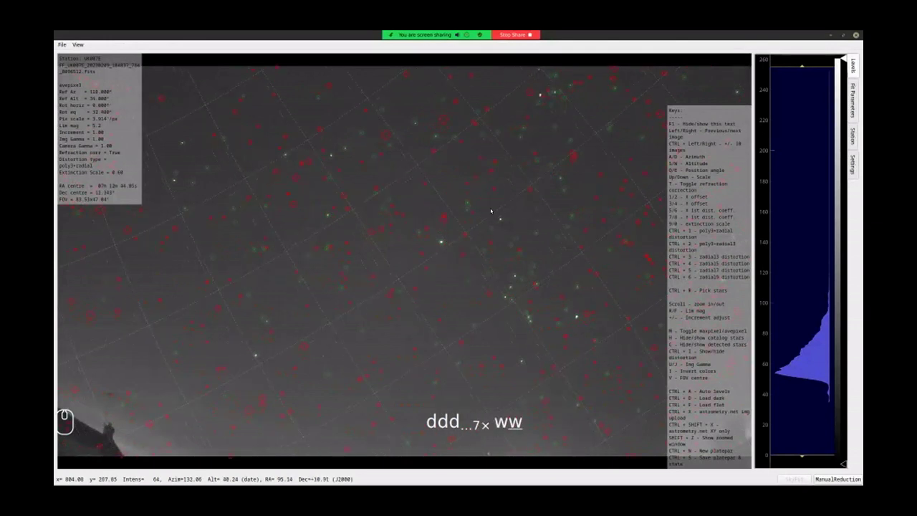
key("s")
key("s")
key("s")
key("s")
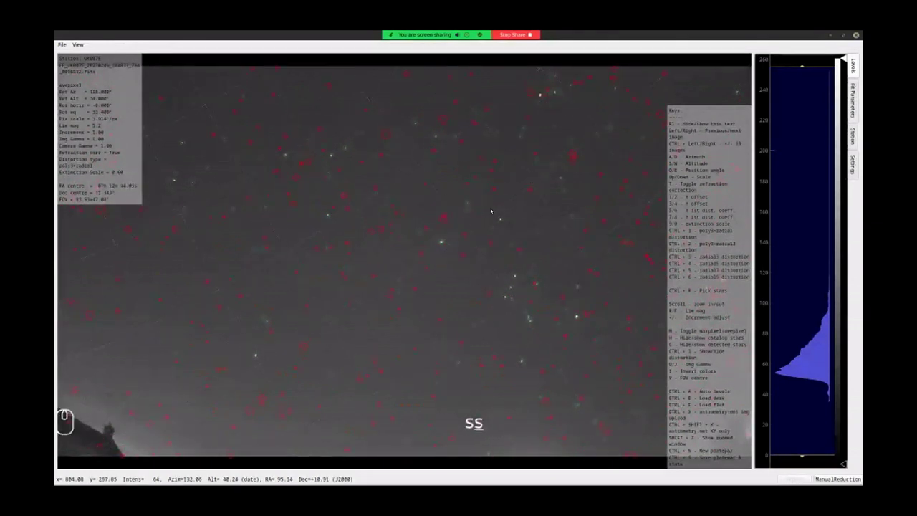
key("w")
key("w")
key("w")
Shift the reference azimuth back and forth and bring it to 120°.
key("a")
key("a")
key("a")
key("d")
key("d")
key("d")
key("a")
key("a")
key("a")
key("d")
Rotate the catalogue stars back and forth with the position angle, ending at a horizontal rotation of about 5°.
key("q")
key("e")
key("e")
key("e")
key("e")
key("e")
key("e")
key("e")
key("e")
key("e")
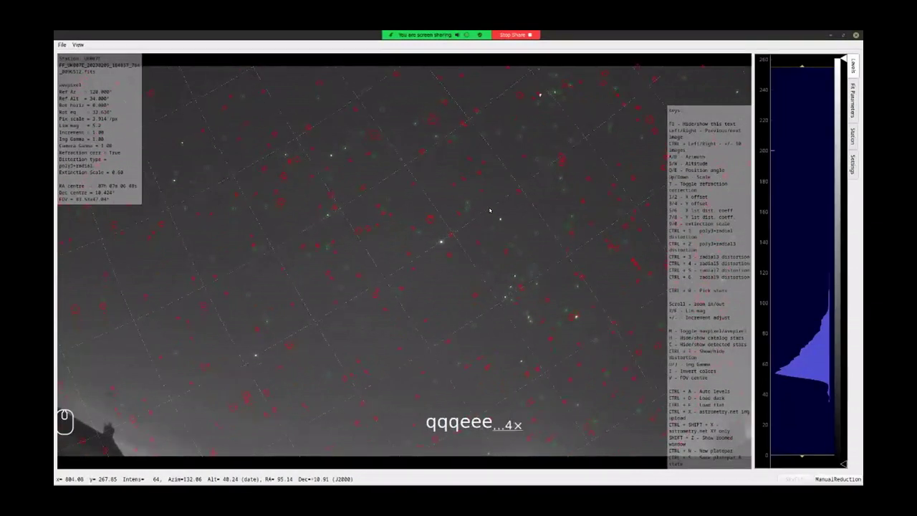
key("q")
key("q")
key("q")
key("e")
key("e")
key("e")
key("q")
key("e")
key("e")
key("e")
key("q")
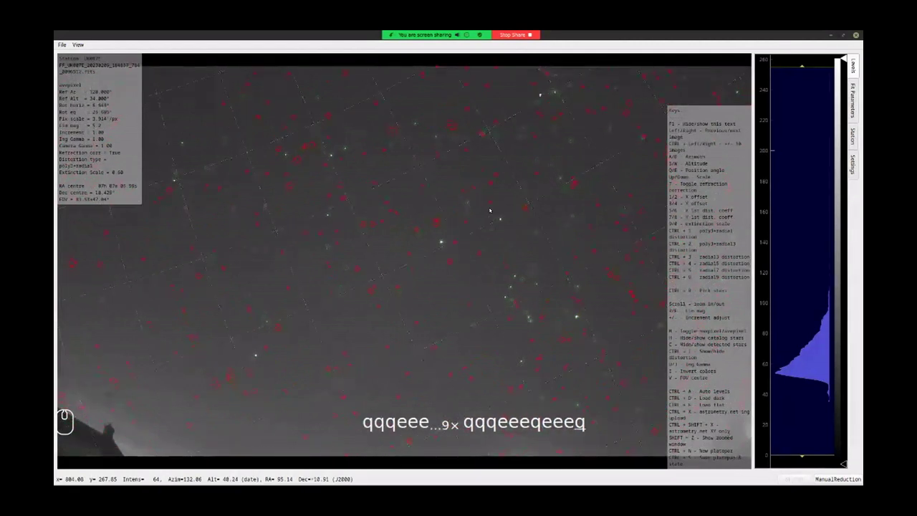
key("q")
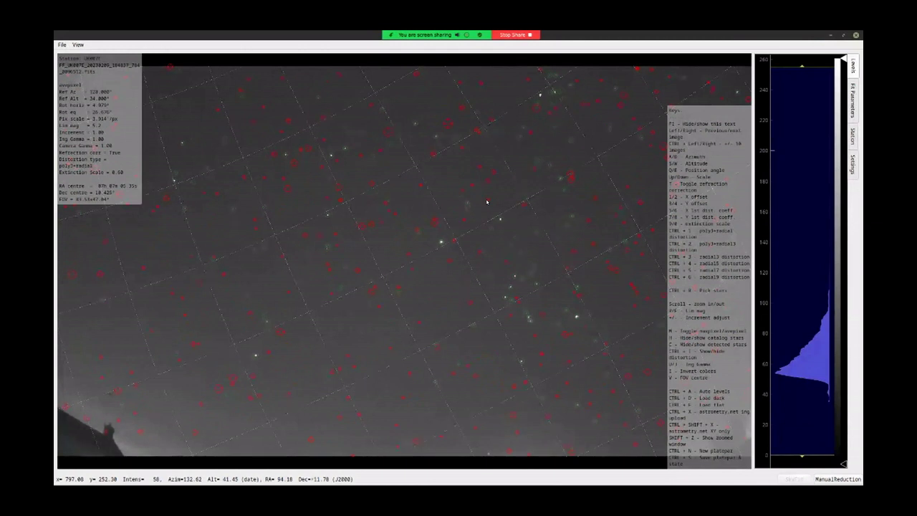
Vary the plate scale in both directions to compare the catalogue star spread with the image, ending at about 4.04 arcmin/px.
key("Up")
key("Up")
key("Up")
key("Up")
key("Up")
key("Up")
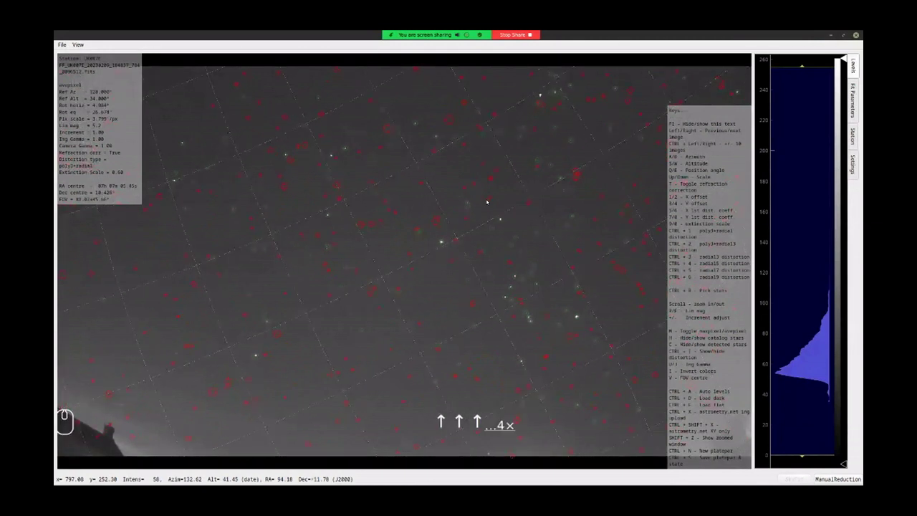
key("Up")
key("Down")
key("Down")
key("Down")
key("Down")
key("Down")
key("Down")
key("Down")
key("Down")
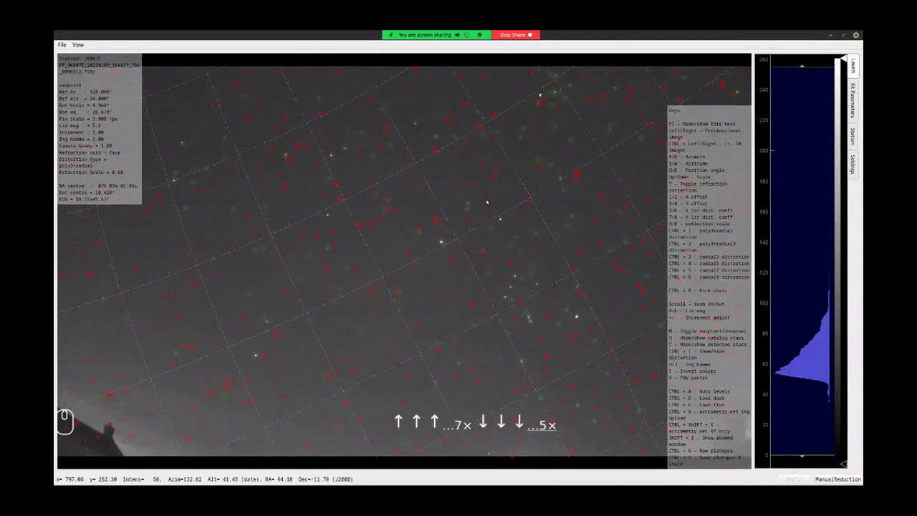
key("Down")
key("Down")
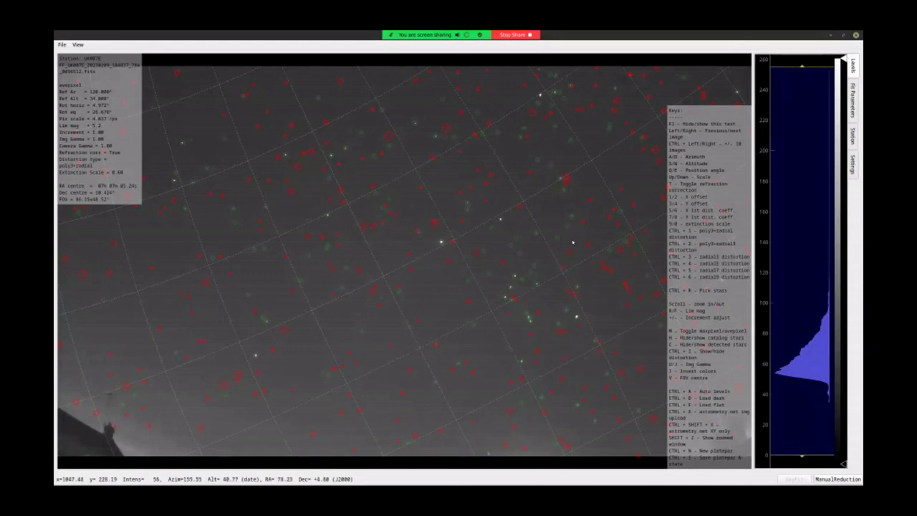
Tighten the image levels to about 38 for the lower limit and 106 for the upper limit to bring out faint stars.
left_click(853, 66)
left_click(853, 65)
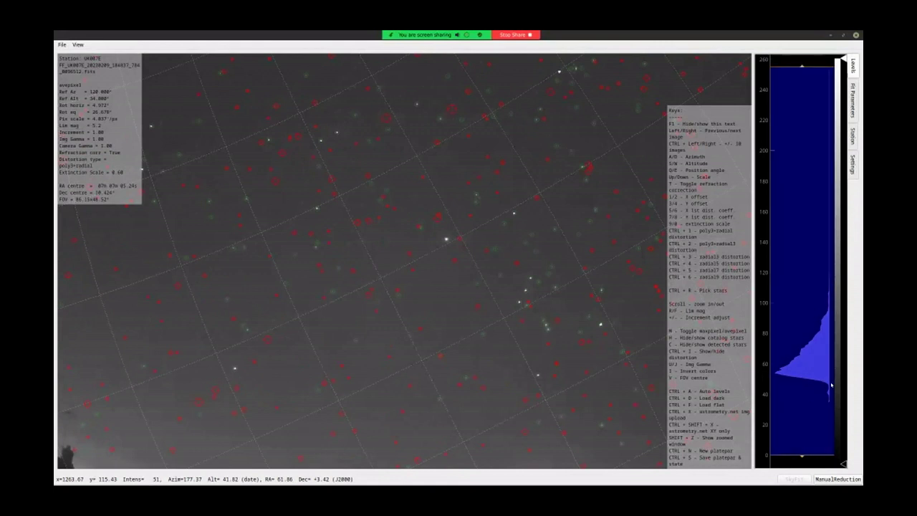
left_click_drag(801, 67, 802, 140)
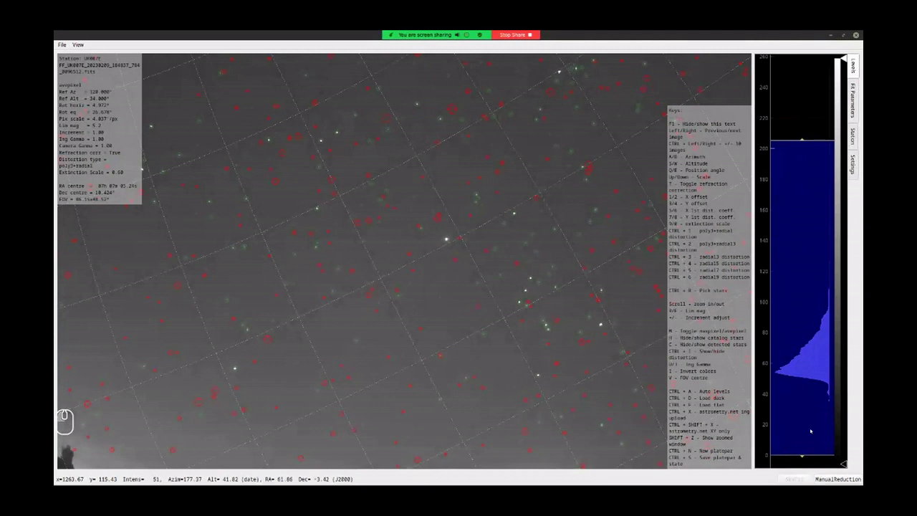
left_click_drag(802, 454, 800, 455)
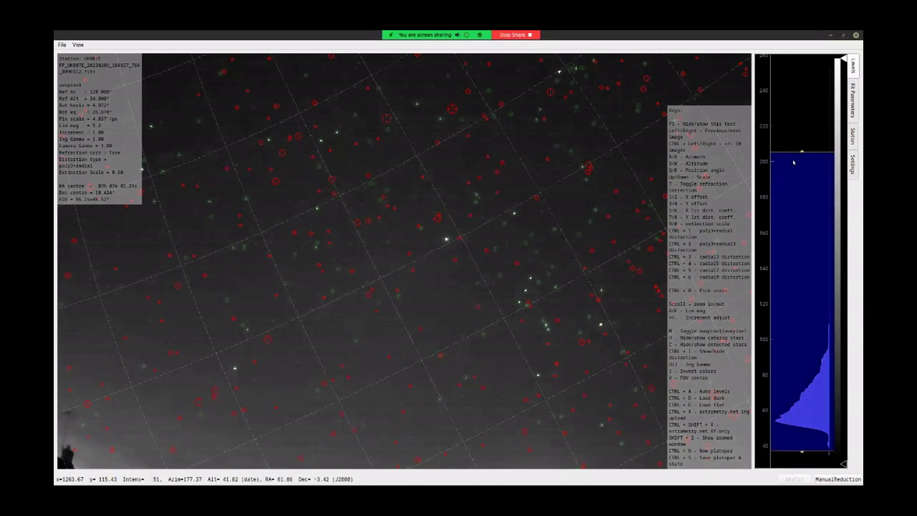
left_click_drag(796, 153, 819, 378)
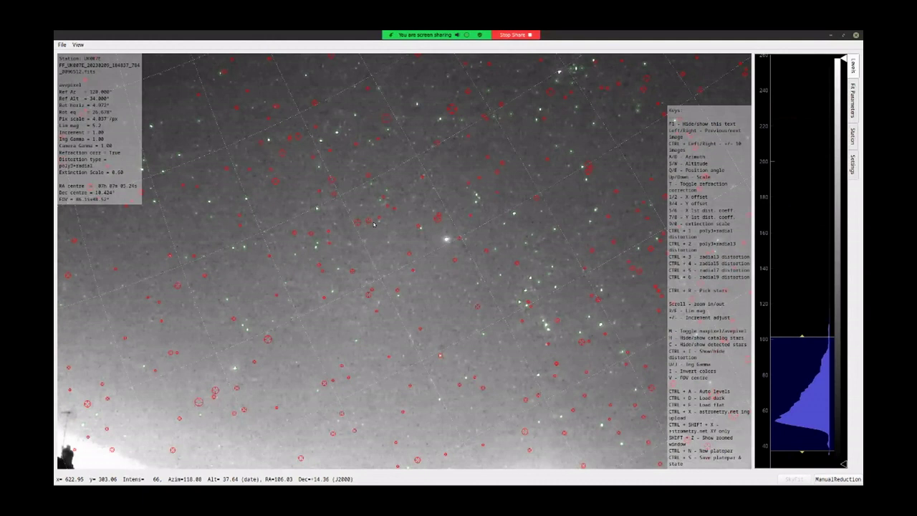
left_click_drag(805, 337, 803, 328)
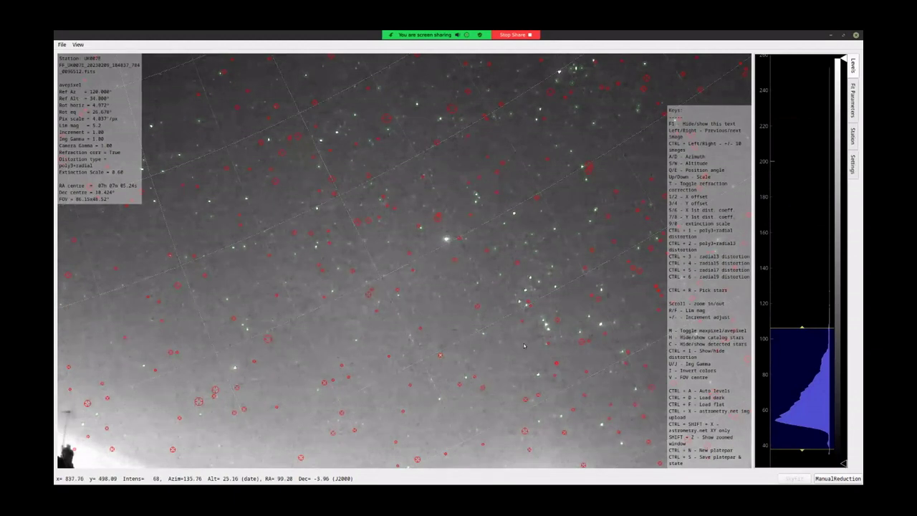
Hide the parameter and hotkey text over the image, and switch star picking mode on and off.
key("F1")
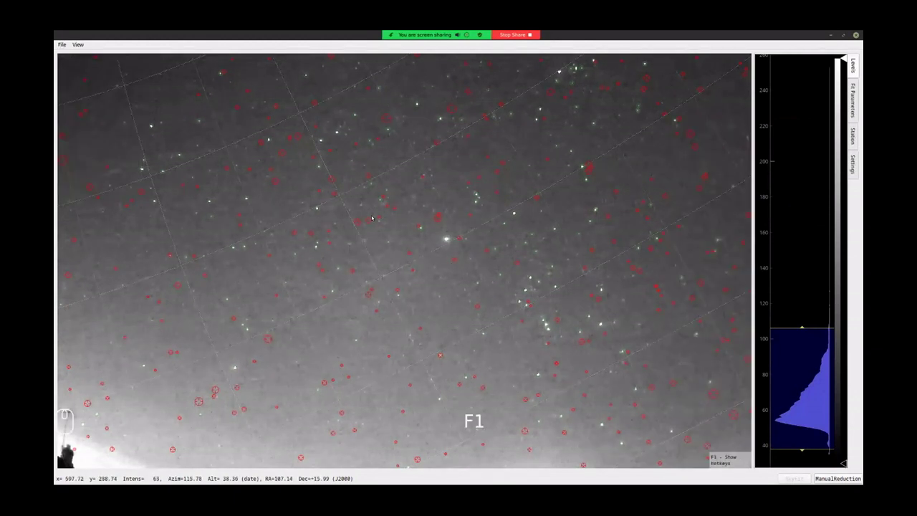
key("ctrl+r")
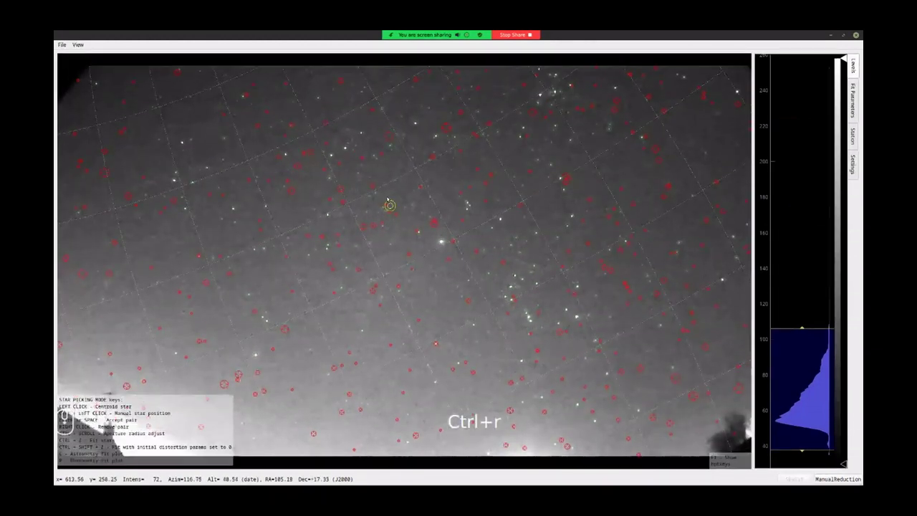
key("ctrl+r")
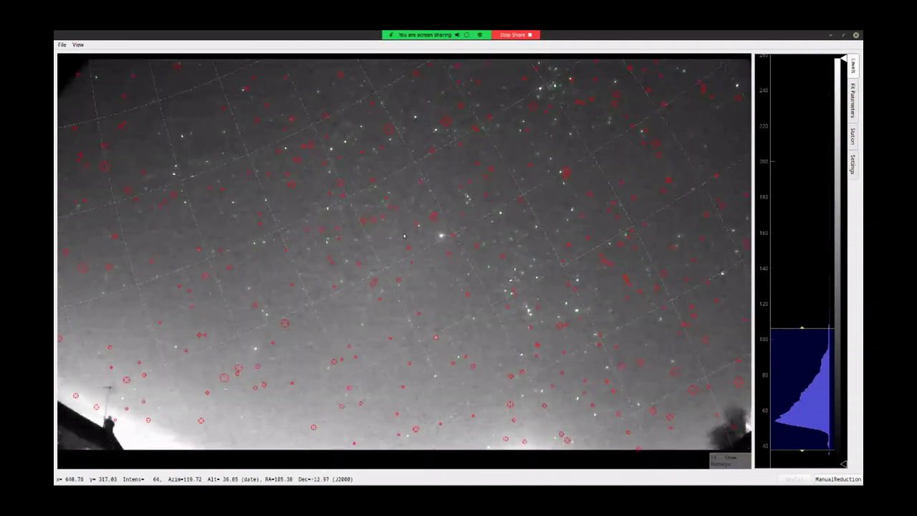
Examine the star patterns near the image centre and in the bright constellation up close for recognisable matches.
scroll(388, 276, "up", 5)
scroll(410, 240, "down", 3)
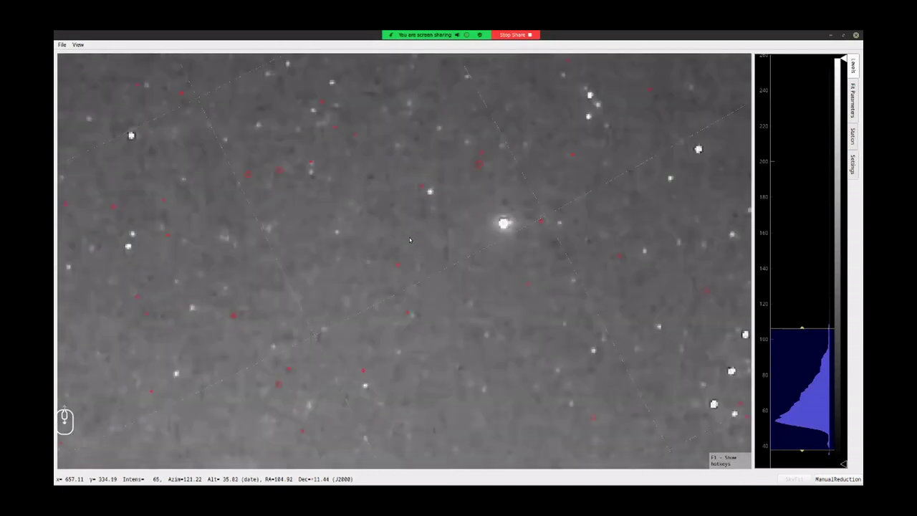
scroll(412, 240, "down", 2)
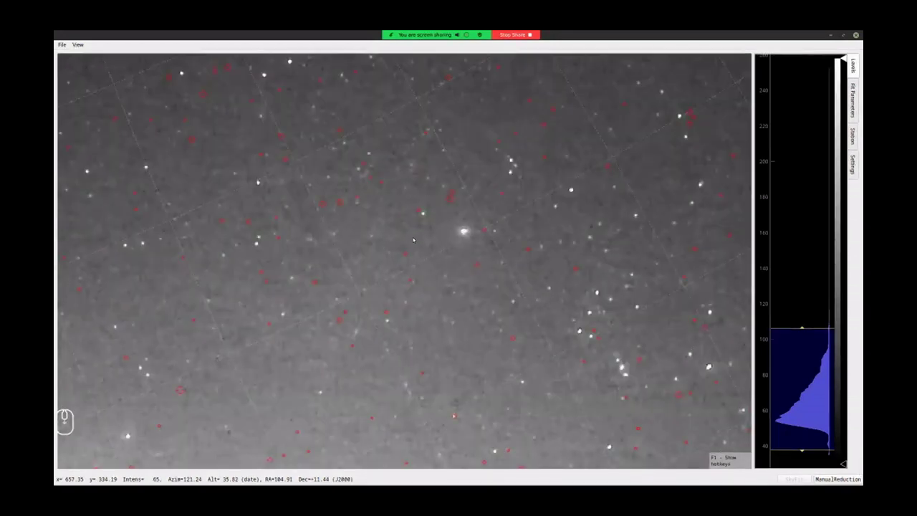
scroll(413, 240, "down", 3)
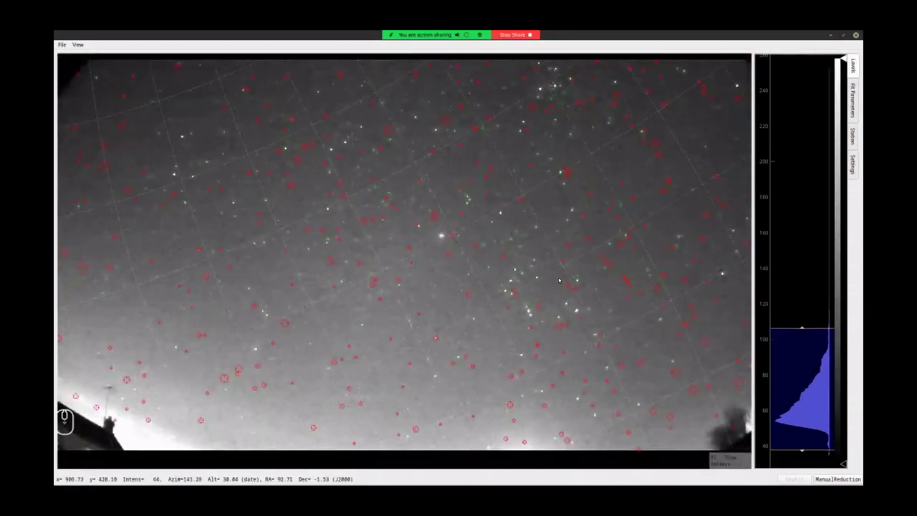
scroll(605, 242, "up", 5)
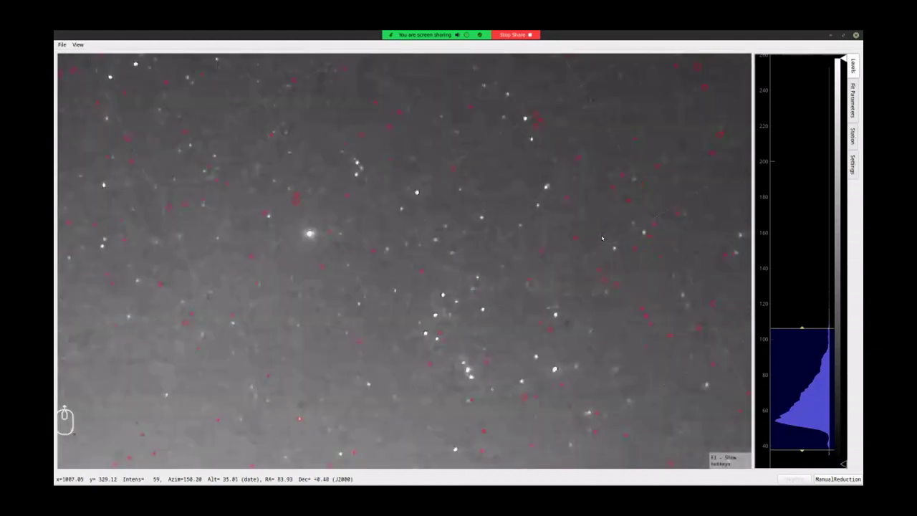
scroll(593, 226, "down", 5)
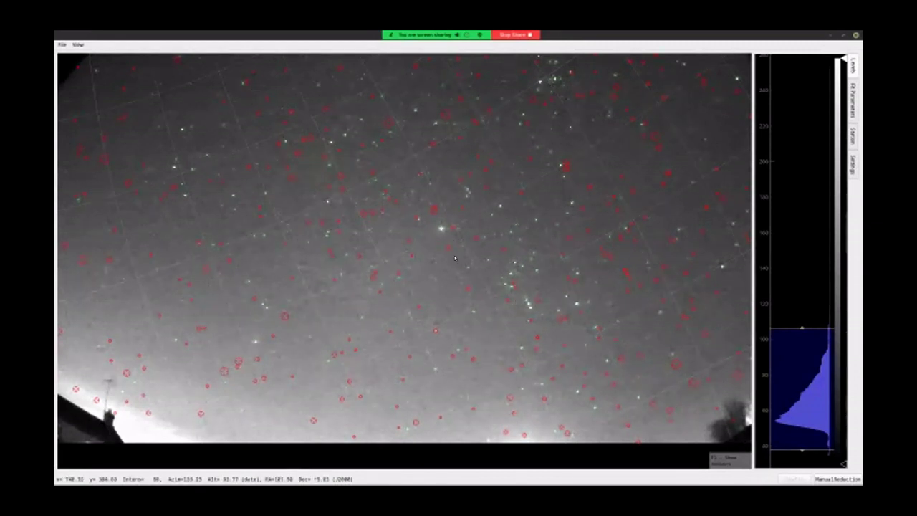
scroll(505, 209, "down", 1)
scroll(448, 240, "down", 1)
Toggle the display of catalogue stars and detected stars off and on to compare the two sets of markers.
left_click(853, 162)
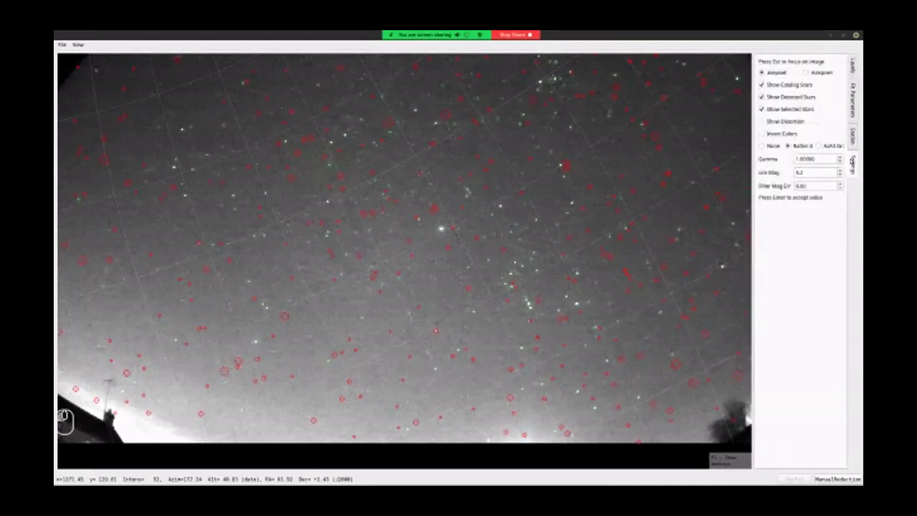
left_click(792, 85)
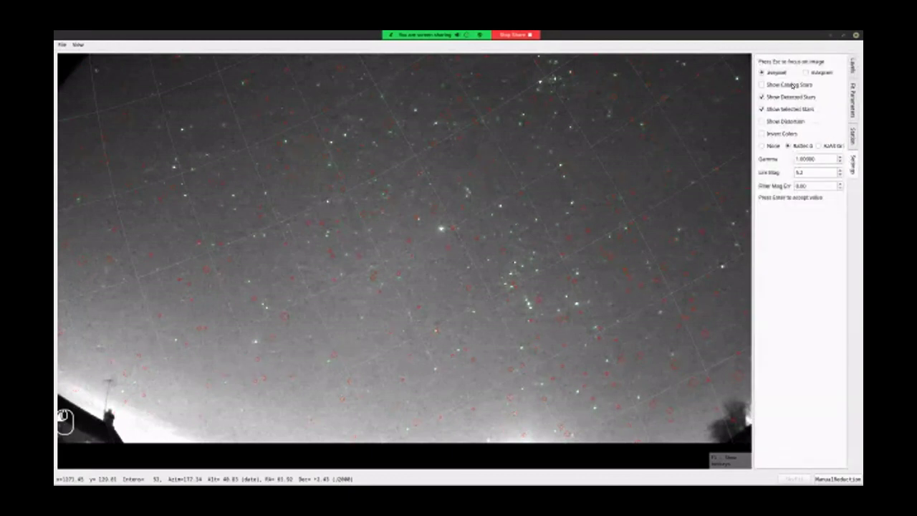
left_click(793, 85)
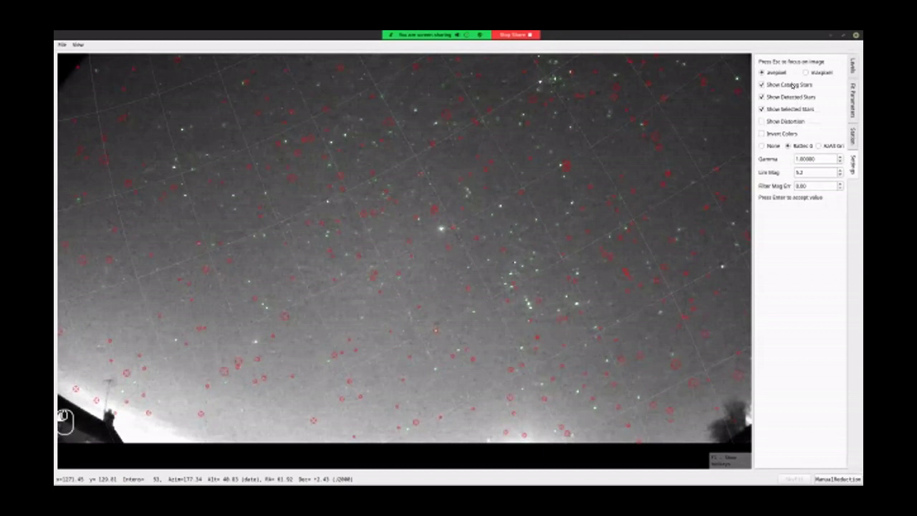
left_click(793, 85)
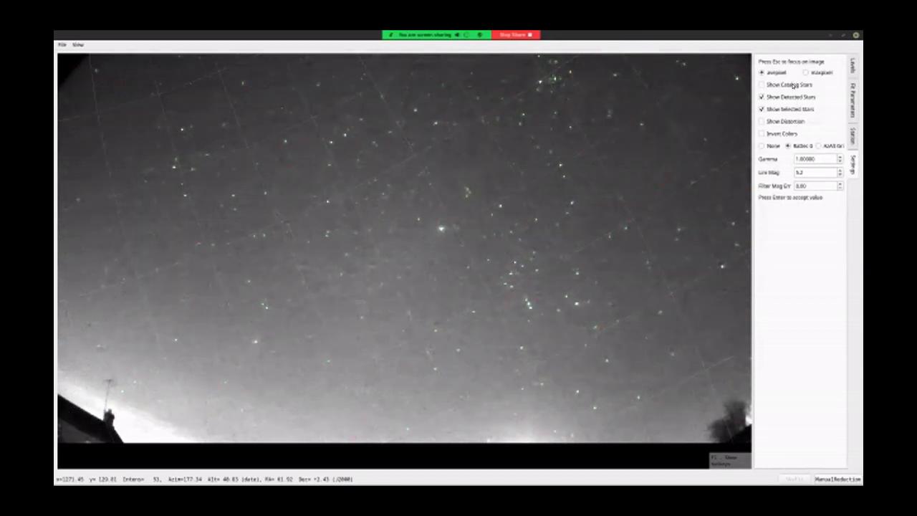
left_click(793, 96)
left_click(799, 97)
left_click(794, 84)
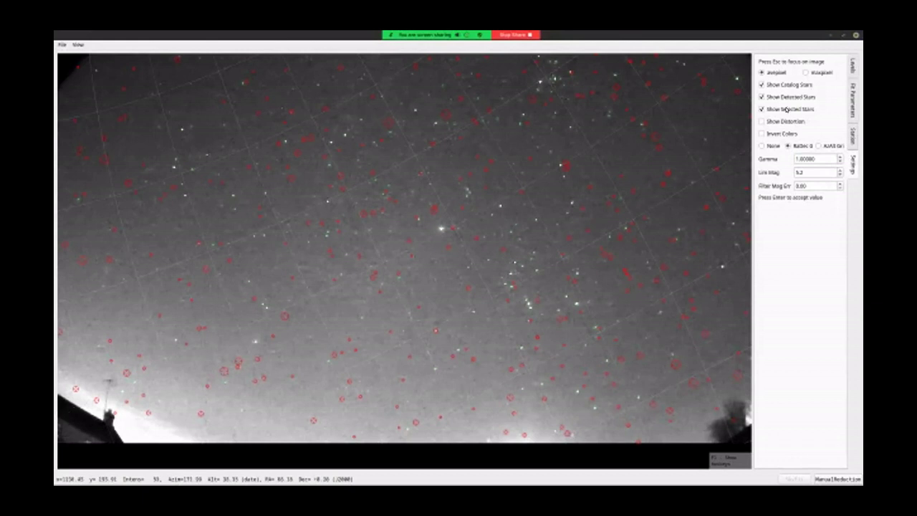
left_click(850, 159)
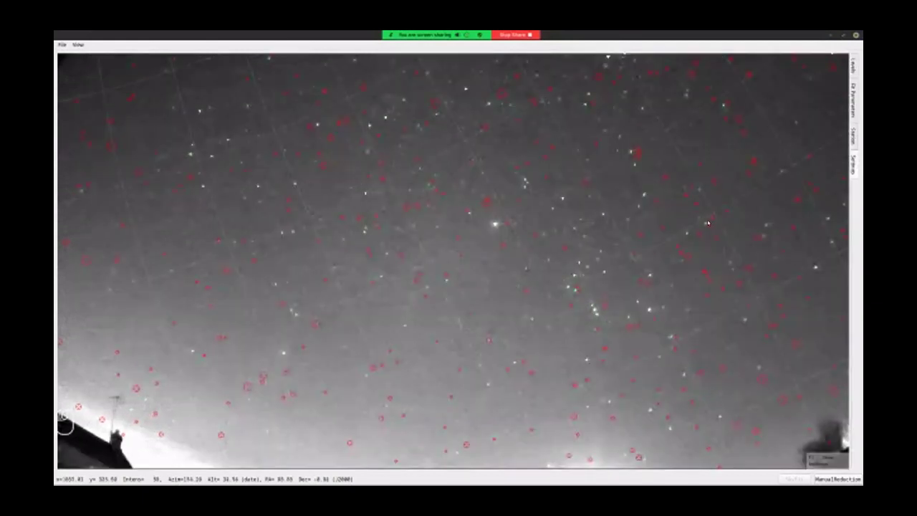
Shift the reference azimuth step by step until the catalogue's bright constellation pattern lies over the matching detected stars.
scroll(707, 223, "down", 1)
key("ctrl+r")
key("ctrl+r")
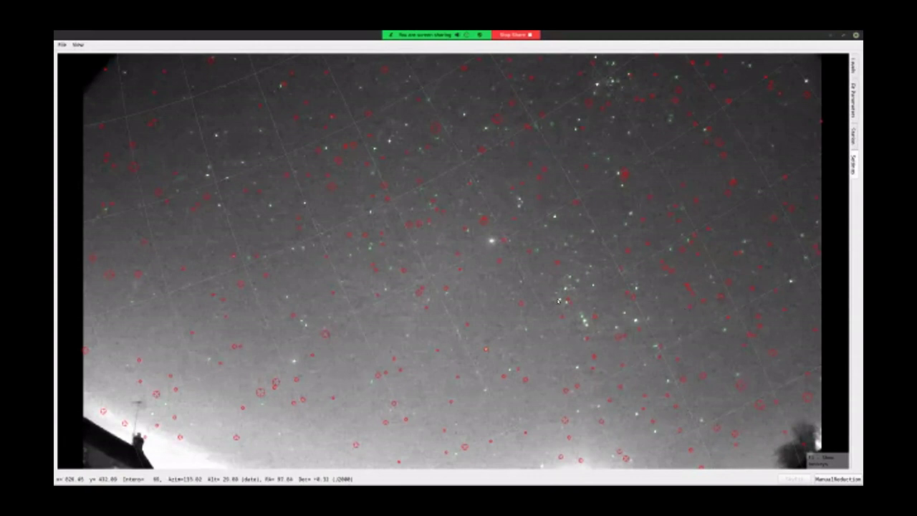
left_click(665, 268)
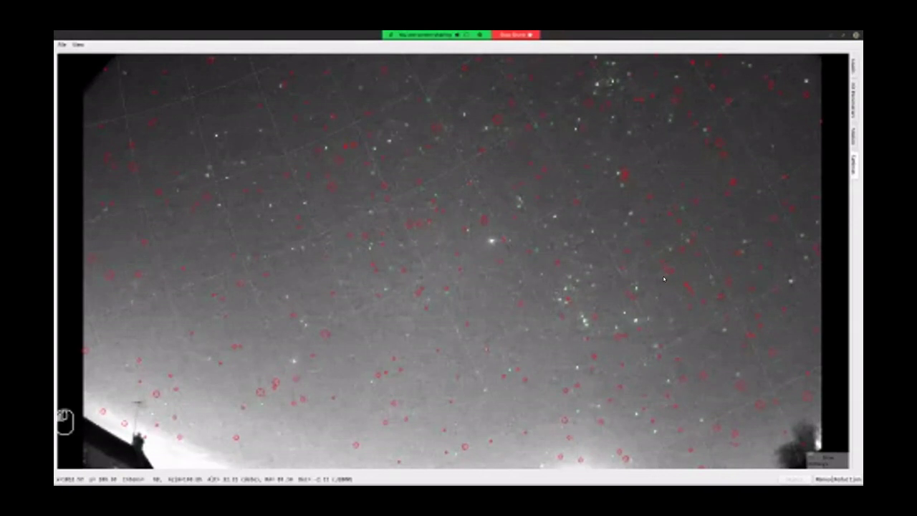
left_click(562, 303)
left_click(628, 261)
key("a")
key("a")
key("a")
key("a")
key("a")
key("a")
key("a")
key("a")
key("a")
key("a")
key("a")
key("a")
key("a")
key("a")
key("a")
key("a")
key("a")
key("a")
key("a")
key("a")
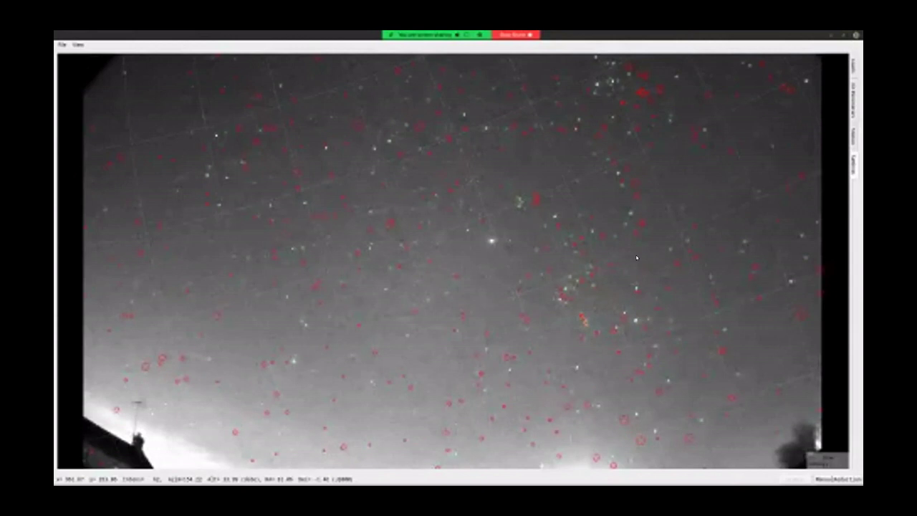
Rotate the catalogue stars with the position angle and nudge the reference azimuth to follow the detected star pattern.
key("q")
key("q")
key("q")
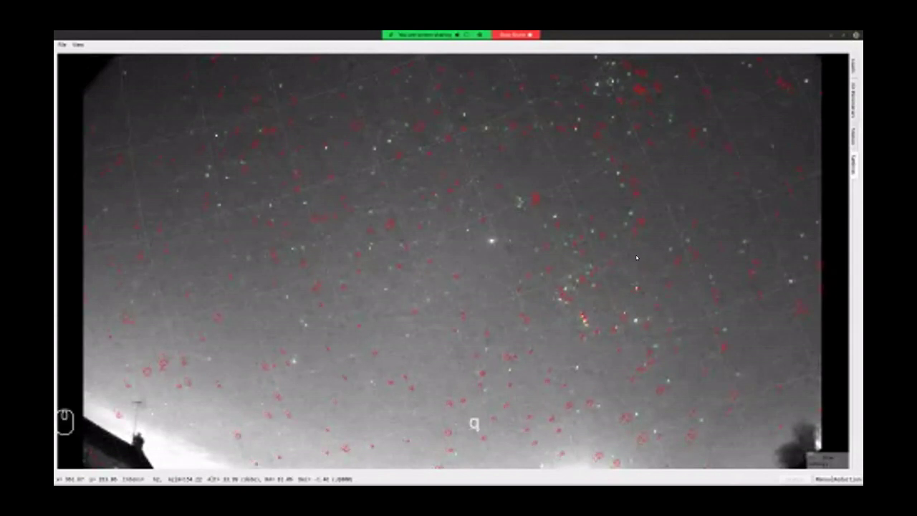
key("a")
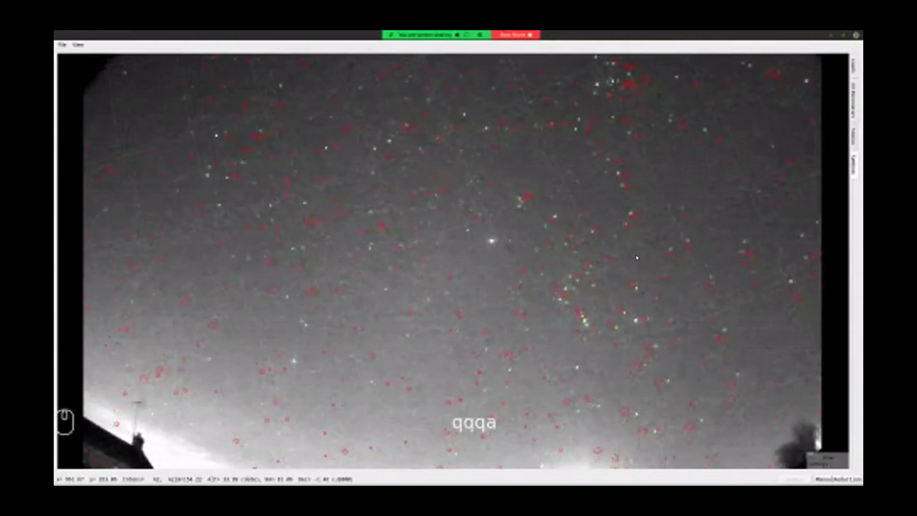
key("q")
key("q")
key("q")
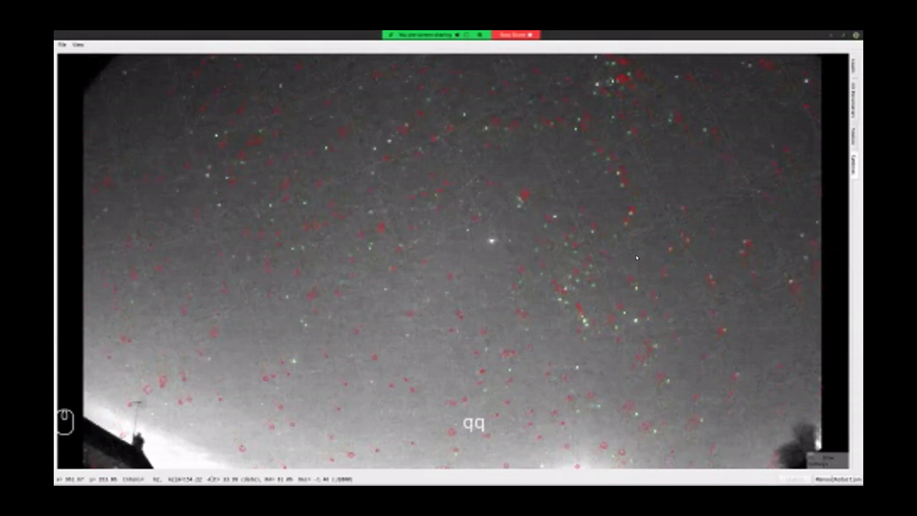
Fine-tune reference altitude, position angle, scale and azimuth to match the detected stars, ending at azimuth 135° and about 3.96 arcmin/px.
key("s")
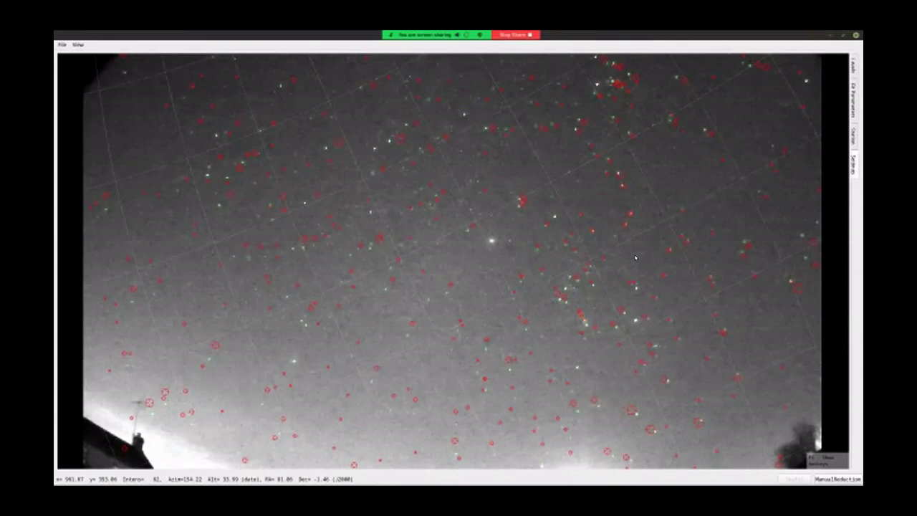
key("Up")
key("s")
key("a")
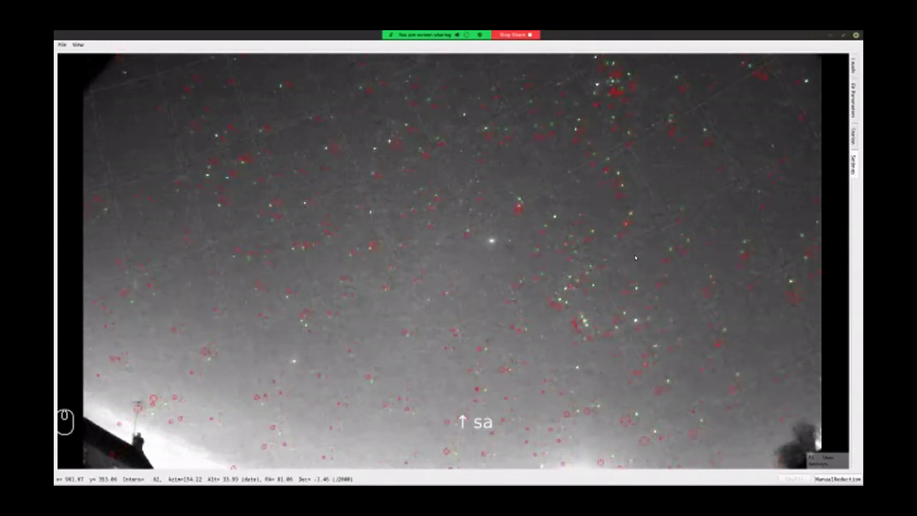
key("q")
key("q")
key("Up")
key("d")
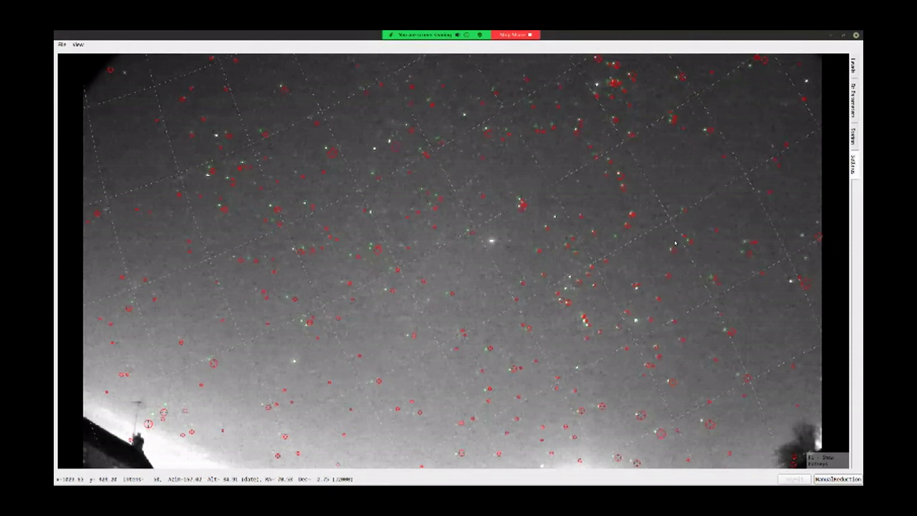
Show the calibration parameters over the image again and raise the adjustment increment by several steps.
key("ctrl+g")
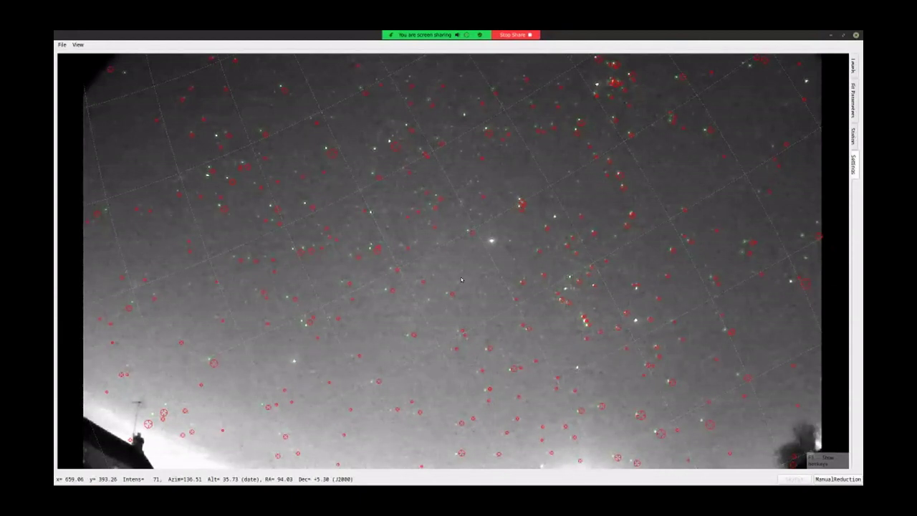
key("F1")
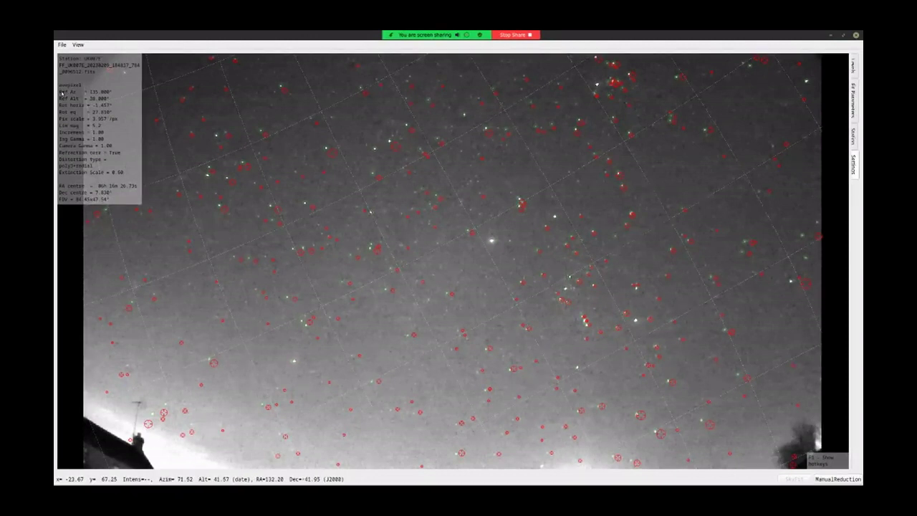
key("Right")
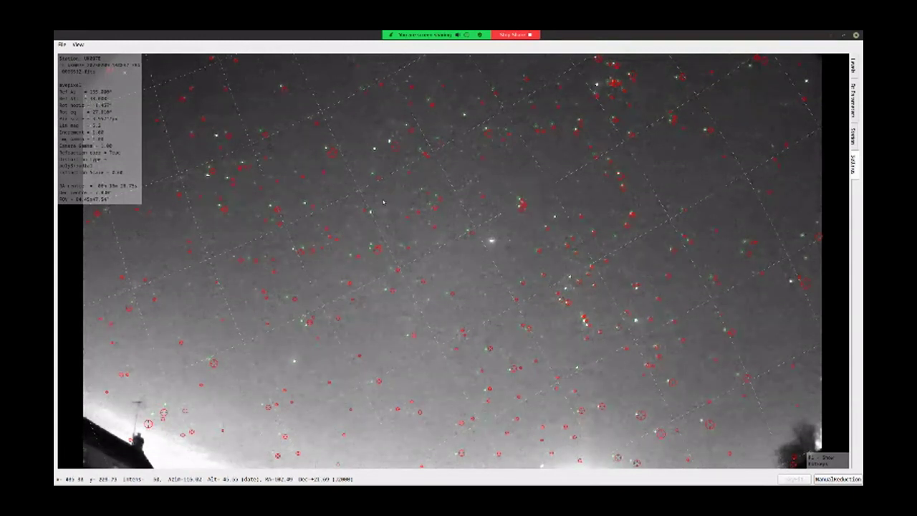
left_click(411, 208)
key("KP_Add")
key("KP_Add")
key("KP_Add")
key("KP_Add")
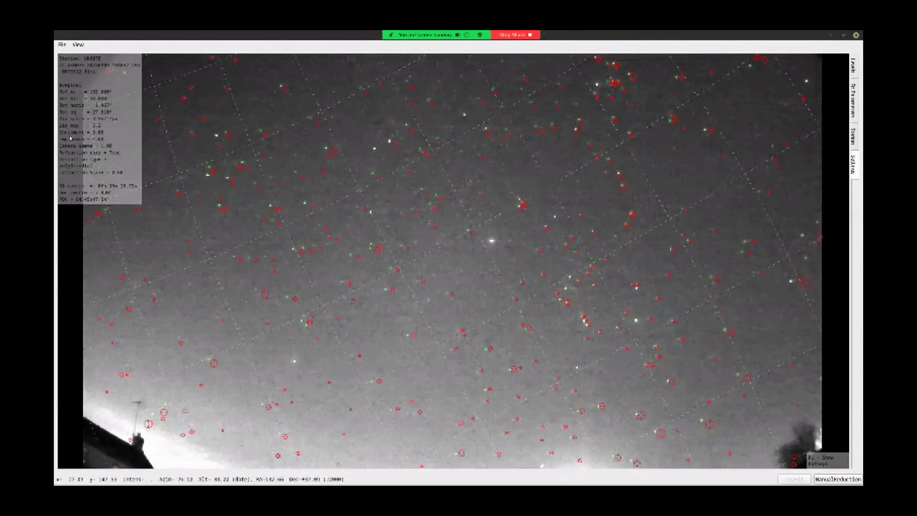
Shift the reference azimuth back and forth in 5° steps around 135° to test the coarse adjustment.
key("a")
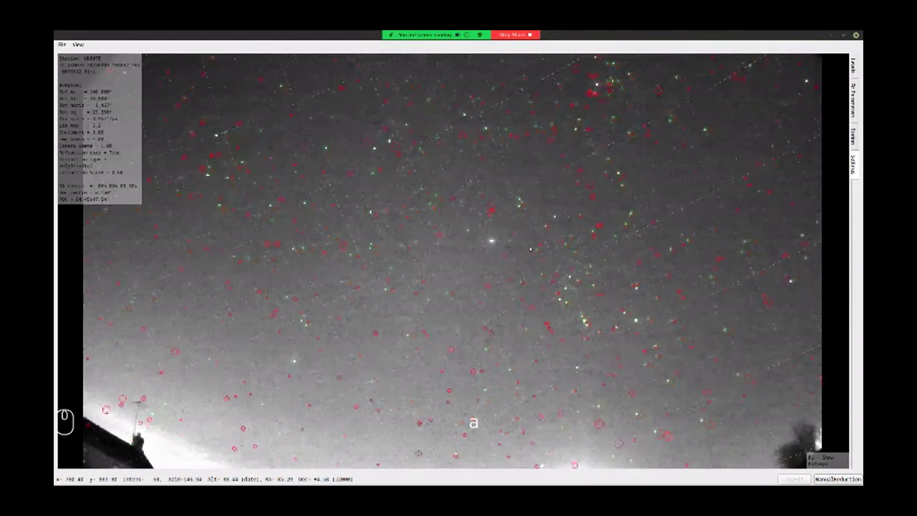
key("a")
key("a")
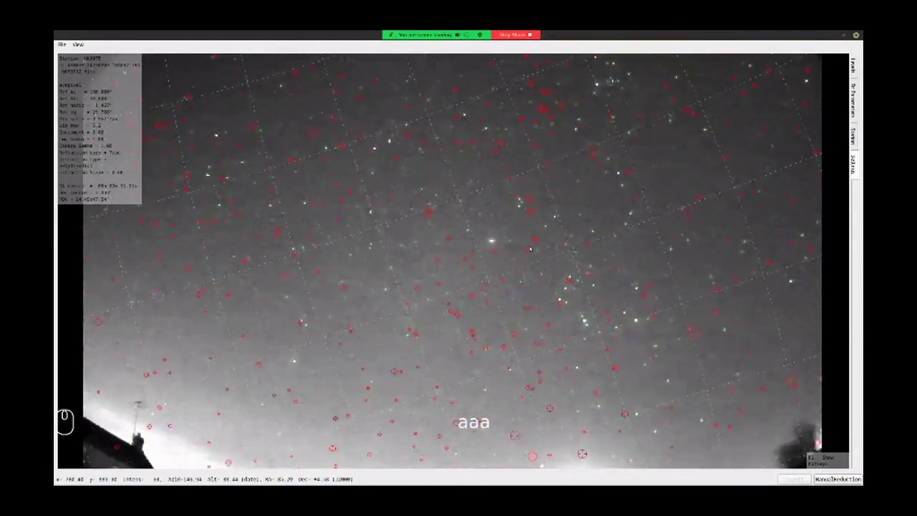
key("d")
key("d")
key("d")
key("d")
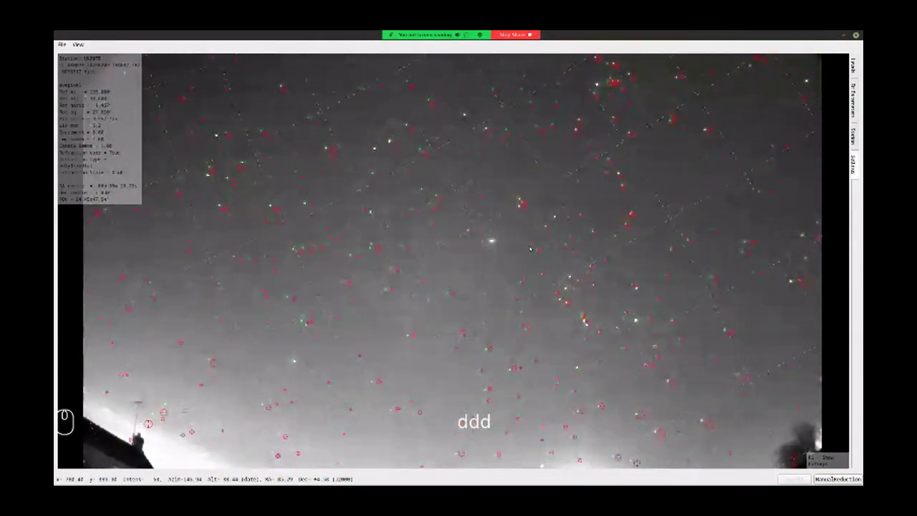
key("a")
key("a")
key("d")
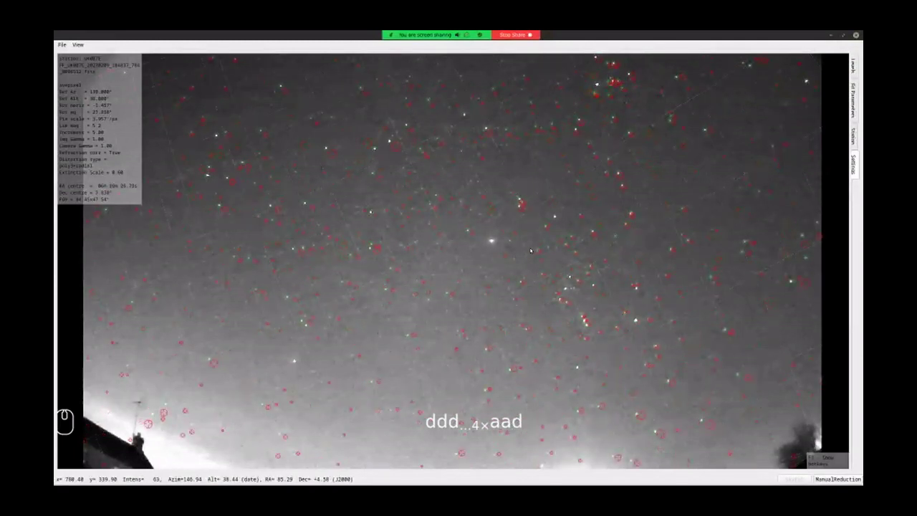
Lower the adjustment increment to 0.10.
key("minus")
key("minus")
key("minus")
key("minus")
key("minus")
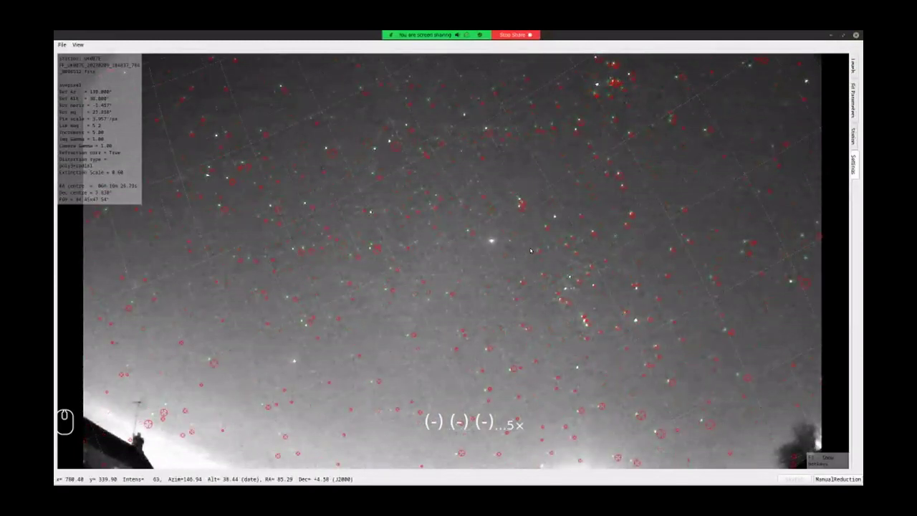
key("minus")
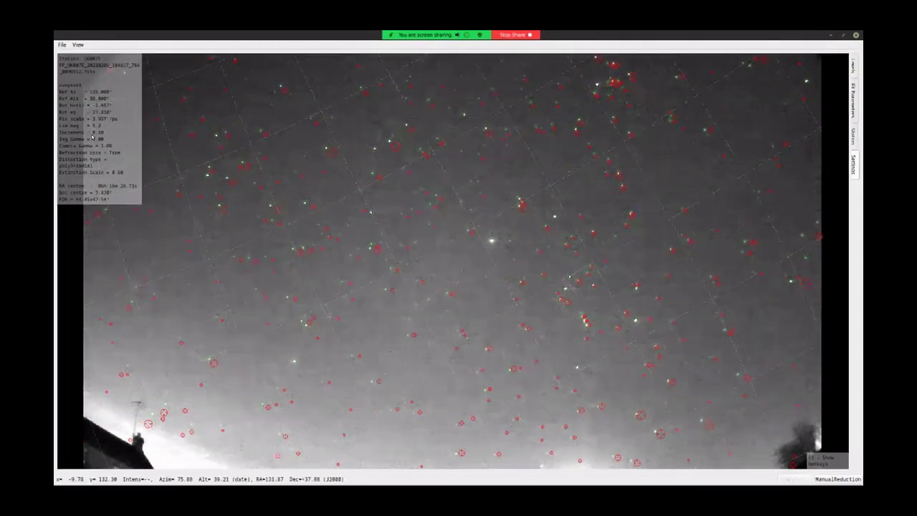
Sweep the reference azimuth in both directions in 0.1° steps, ending at 136.1°.
key("a")
key("a")
key("a")
key("a")
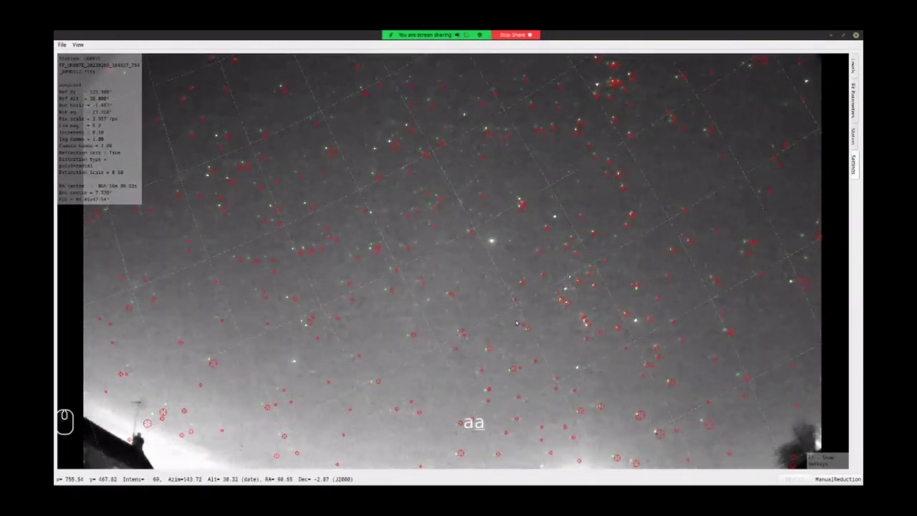
key("a")
key("a")
key("a")
key("a")
key("a")
key("a")
key("a")
key("d")
key("d")
key("d")
key("d")
key("d")
key("d")
key("d")
key("d")
key("d")
key("d")
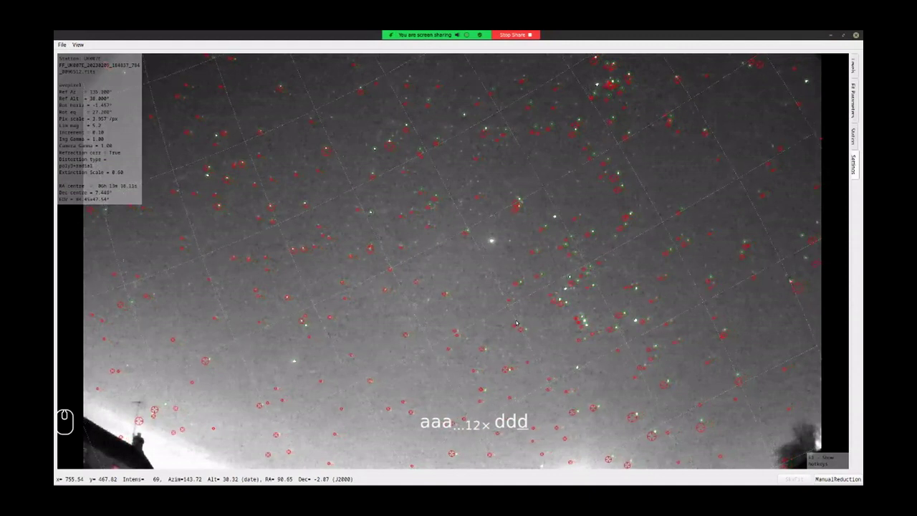
key("a")
key("a")
key("a")
key("a")
key("a")
key("a")
key("a")
key("a")
key("a")
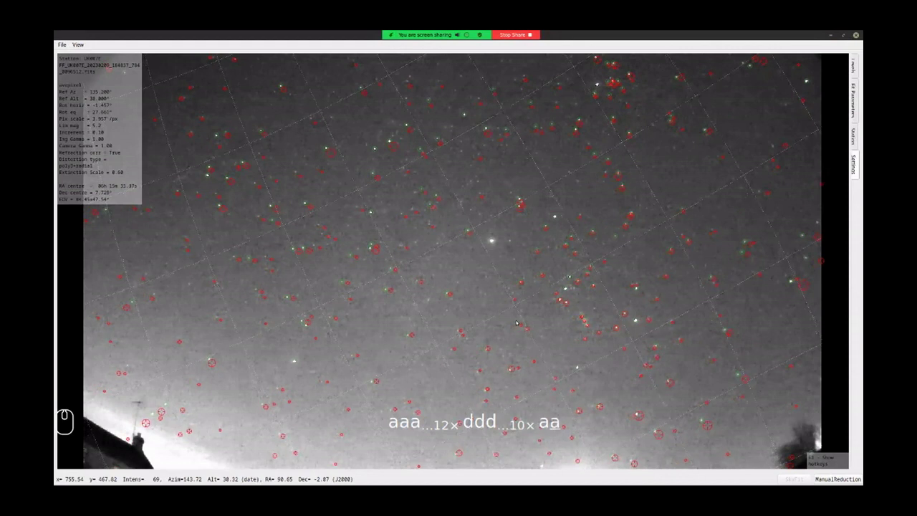
Fine-tune the reference altitude to 37.7°, the pixel scale to 3.933 arcmin/px and the reference azimuth to 135.7°.
key("w")
key("w")
key("w")
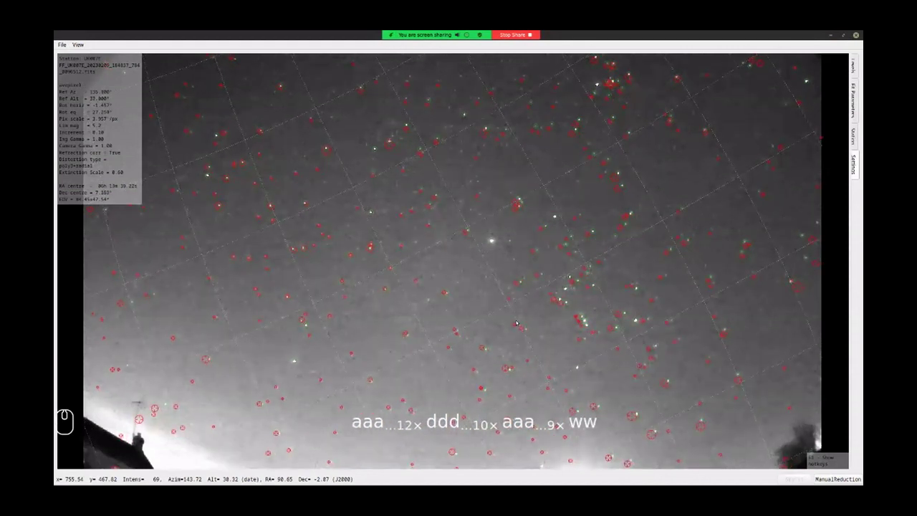
key("Up")
key("Up")
key("Up")
key("Up")
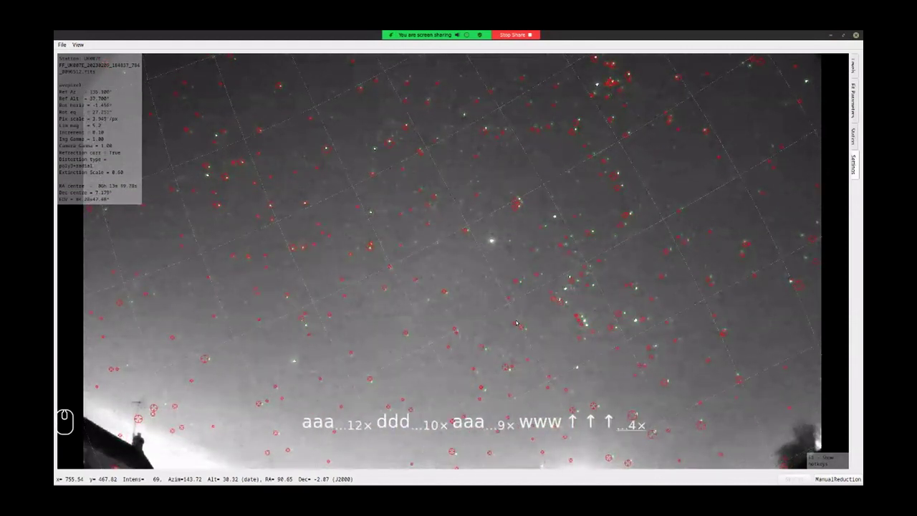
key("d")
key("d")
key("d")
key("Up")
key("Up")
key("d")
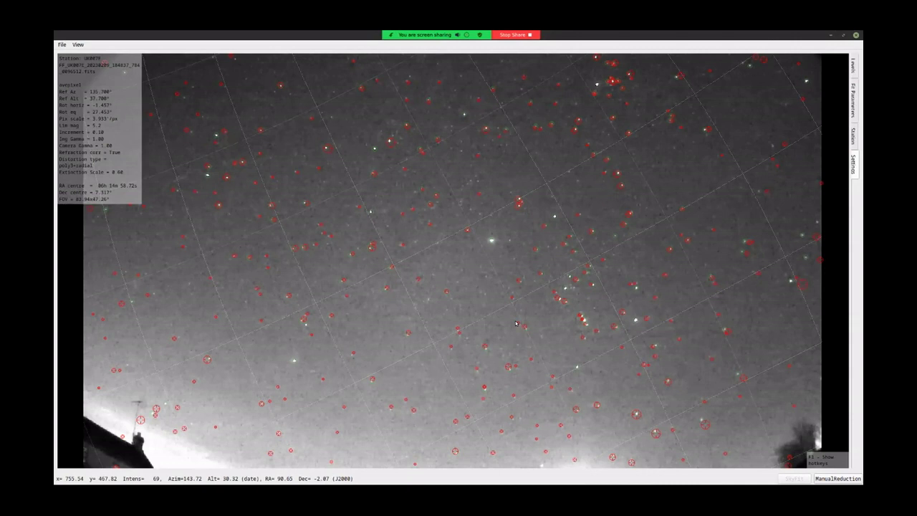
Raise the adjustment increment to 4.00.
key("plus")
key("plus")
key("plus")
key("plus")
key("plus")
key("plus")
key("plus")
key("plus")
key("plus")
key("plus")
key("plus")
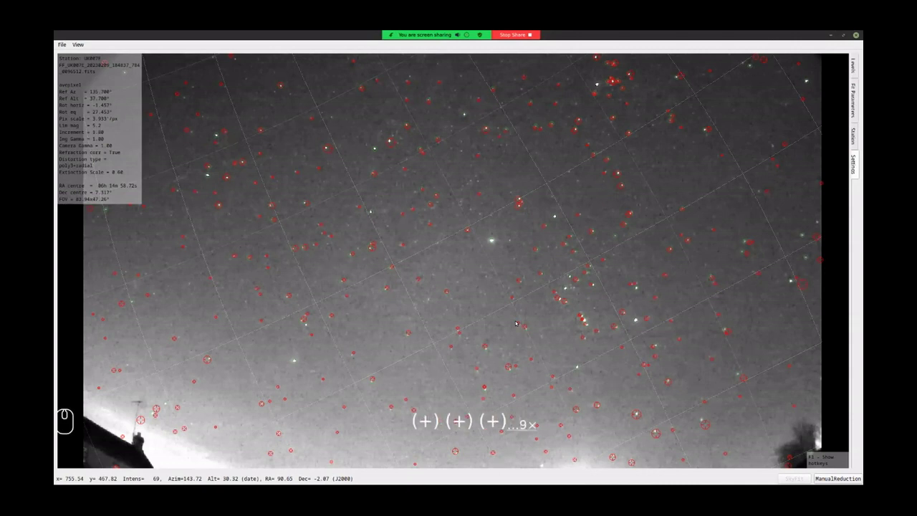
key("plus")
Offset the catalogue stars from the detected ones by moving the reference azimuth to 111.7° and the altitude to 21.7°.
key("d")
key("d")
key("d")
key("d")
key("d")
key("d")
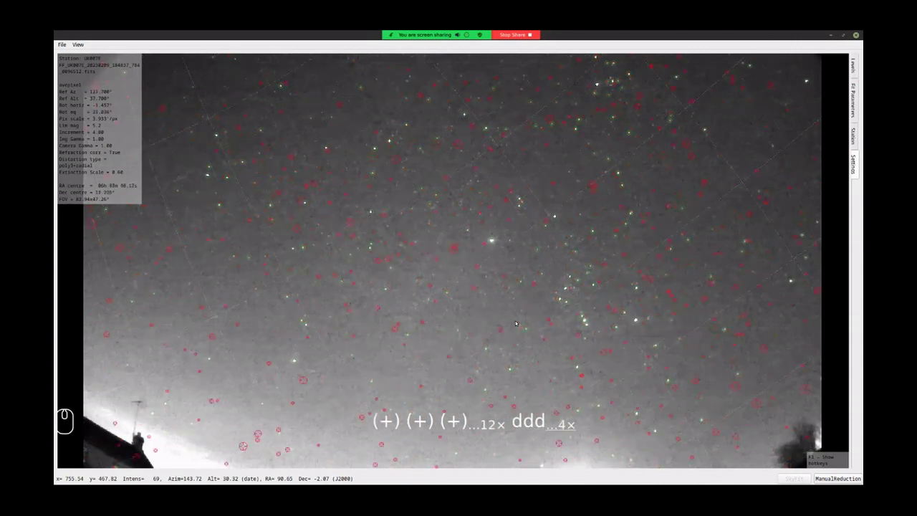
key("w")
key("w")
key("w")
key("w")
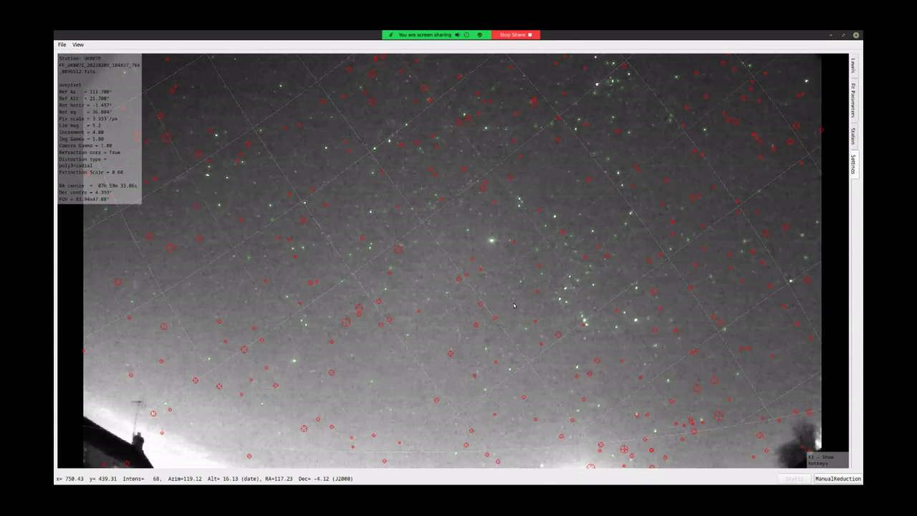
Show the list of hotkeys, inspect the star field up close and briefly check the star-picking mode.
key("F1")
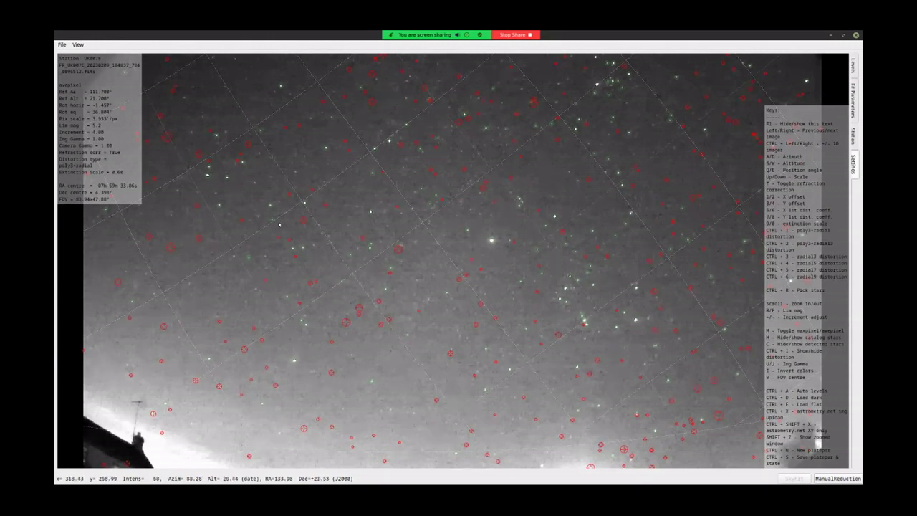
scroll(300, 290, "up", 6)
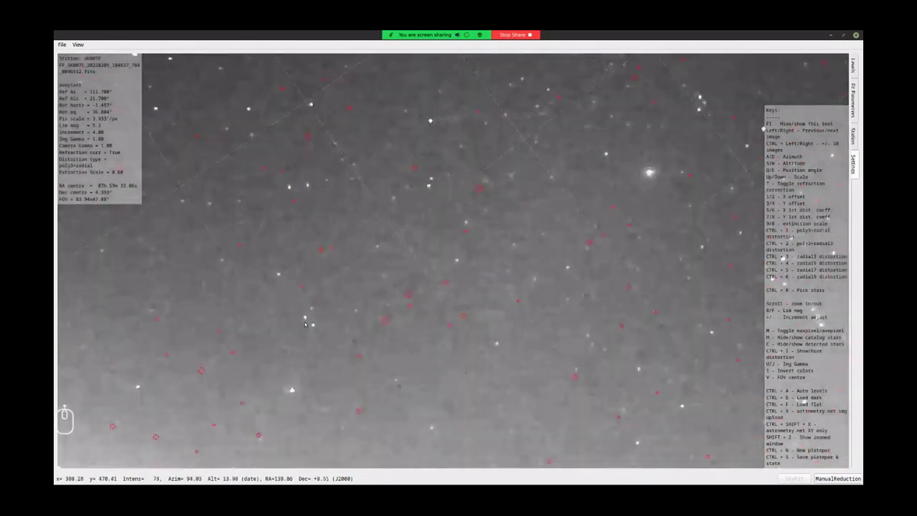
scroll(442, 270, "down", 8)
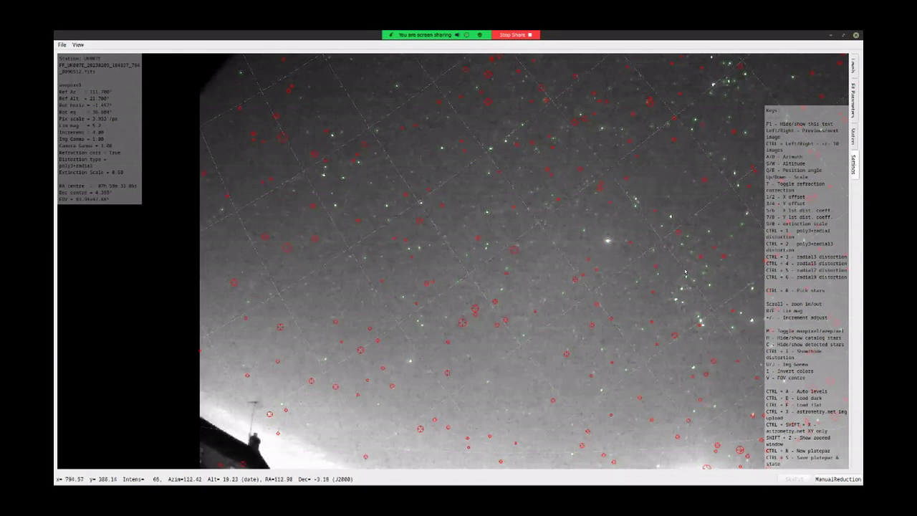
key("ctrl+r")
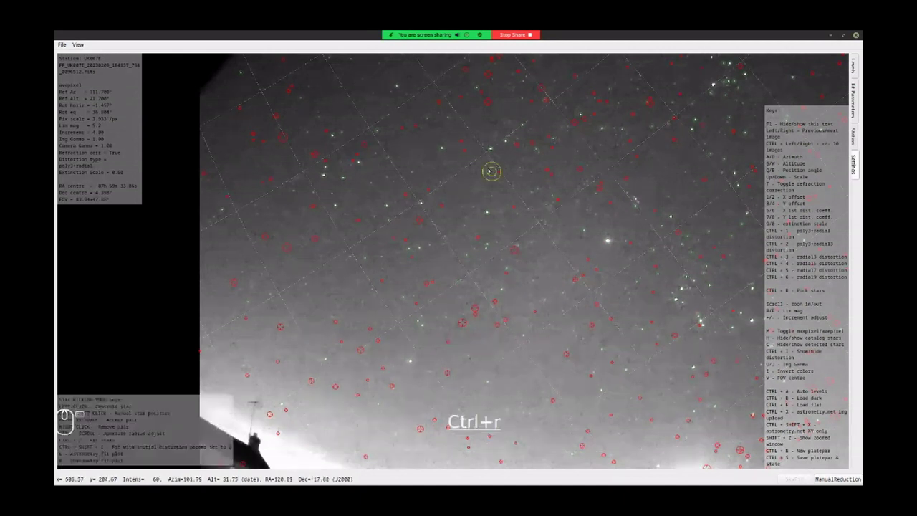
key("ctrl+r")
Upload the whole image to astrometry.net for an automatic plate solution and switch to the terminal.
left_click(546, 199)
key("ctrl+x")
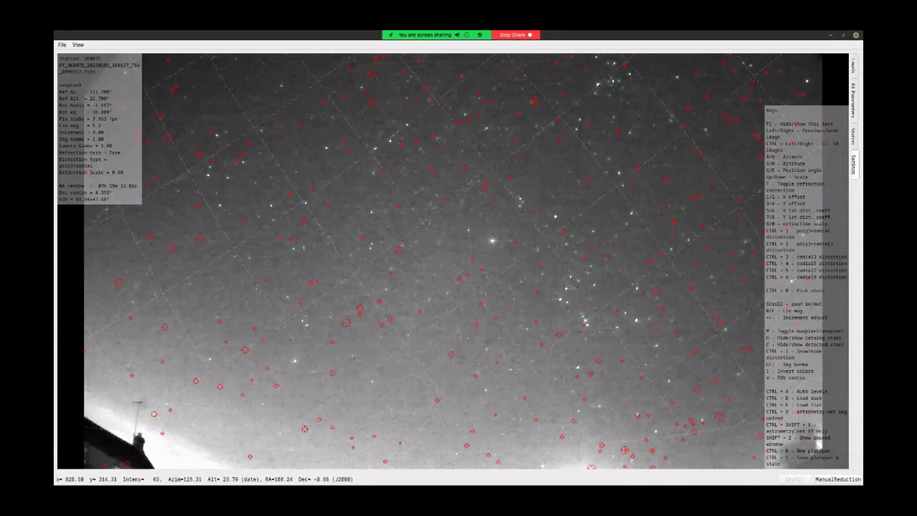
key("alt+Tab")
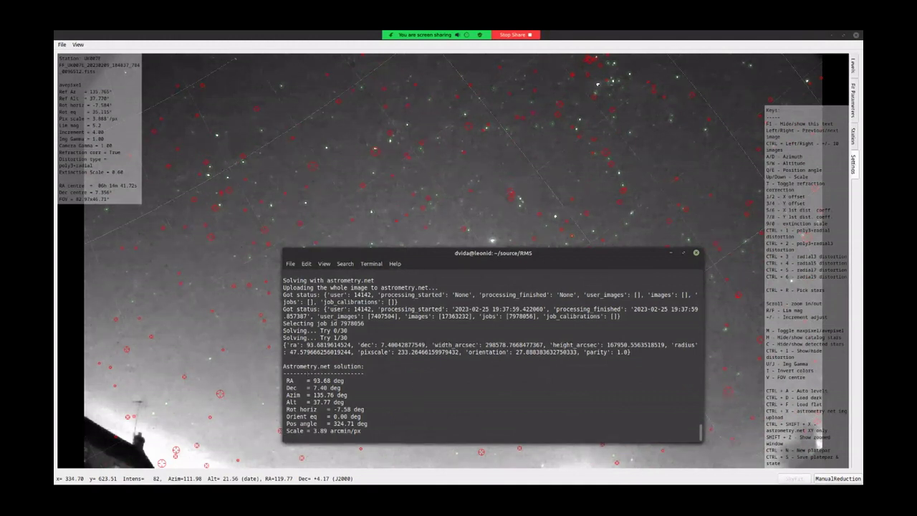
Examine the azimuth, altitude and scale of the astrometry.net solution, and return to SkyFit2 to compare its calibration parameters.
left_click_drag(300, 374, 337, 402)
left_click(314, 394)
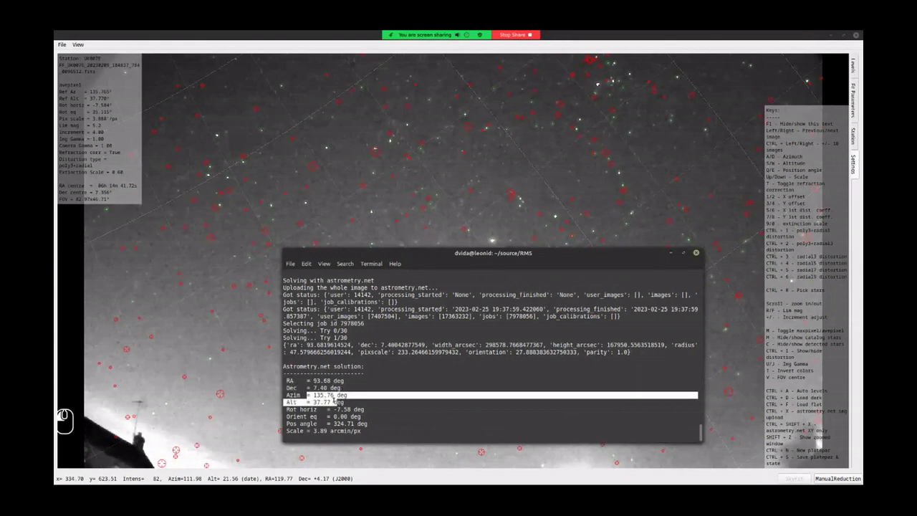
left_click_drag(301, 431, 337, 431)
left_click(335, 428)
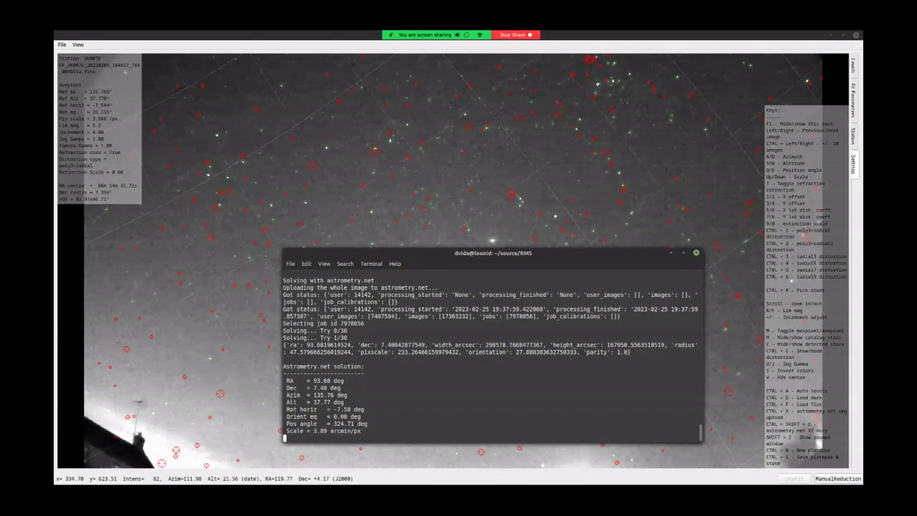
left_click(208, 230)
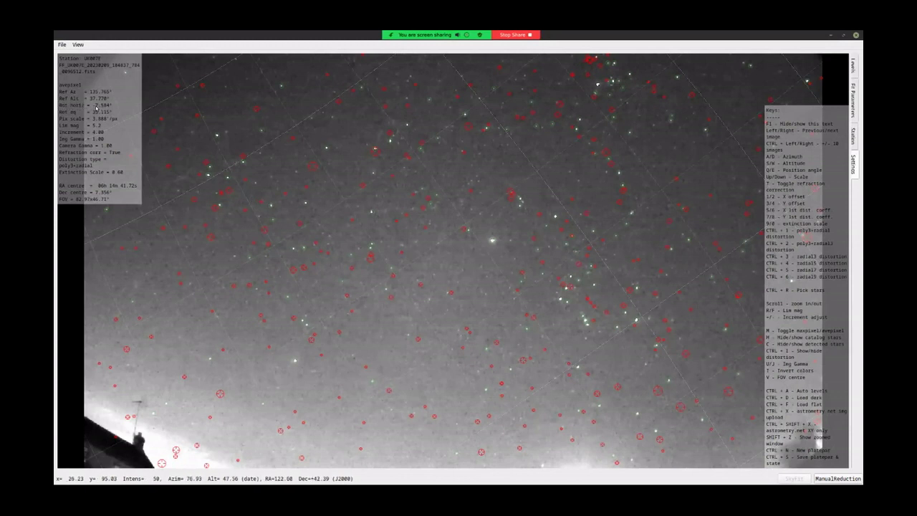
left_click(446, 231)
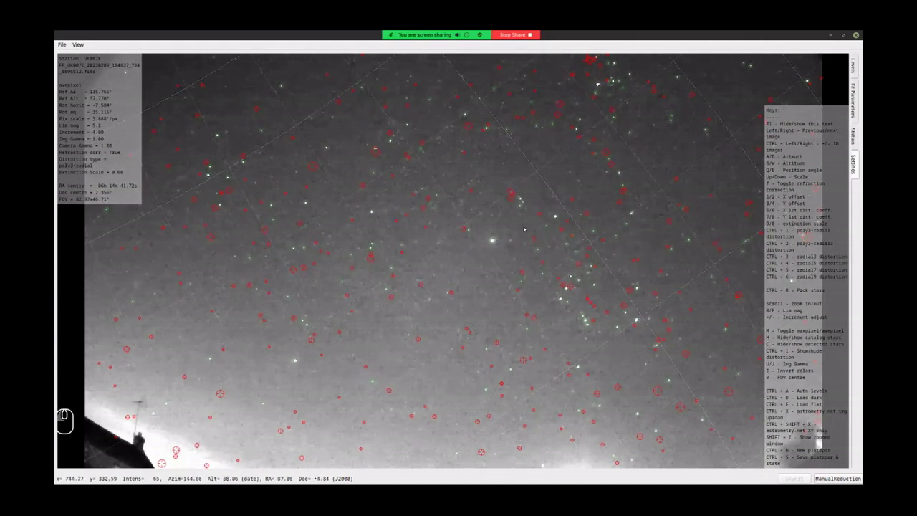
Rotate the catalogue stars with the position angle to a horizontal rotation of -1.232° and hide the hotkey list.
key("e")
key("e")
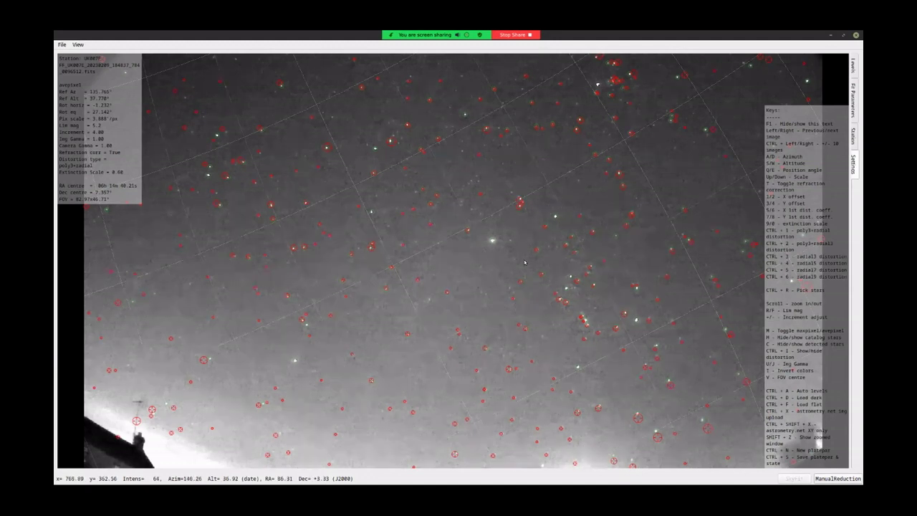
key("F1")
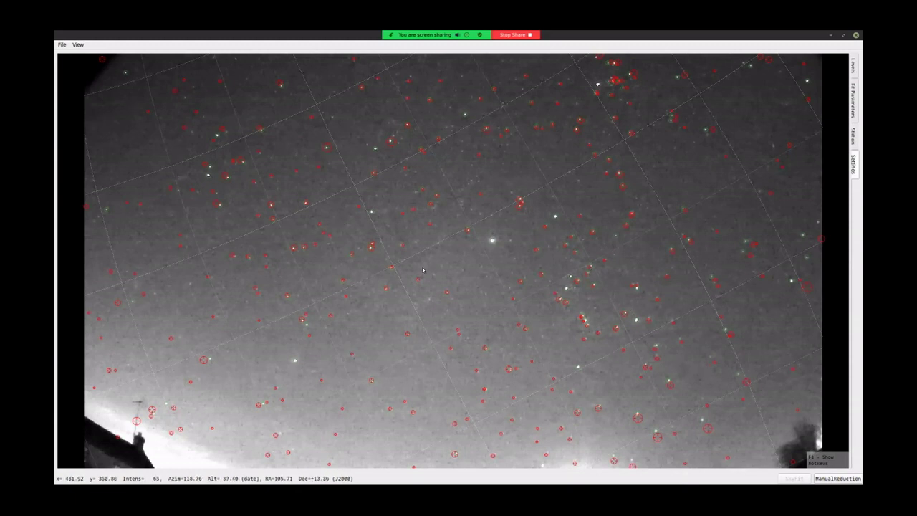
Examine how well the catalogue stars match the detected stars in the centre and towards the edges of the image.
scroll(501, 255, "down", 1)
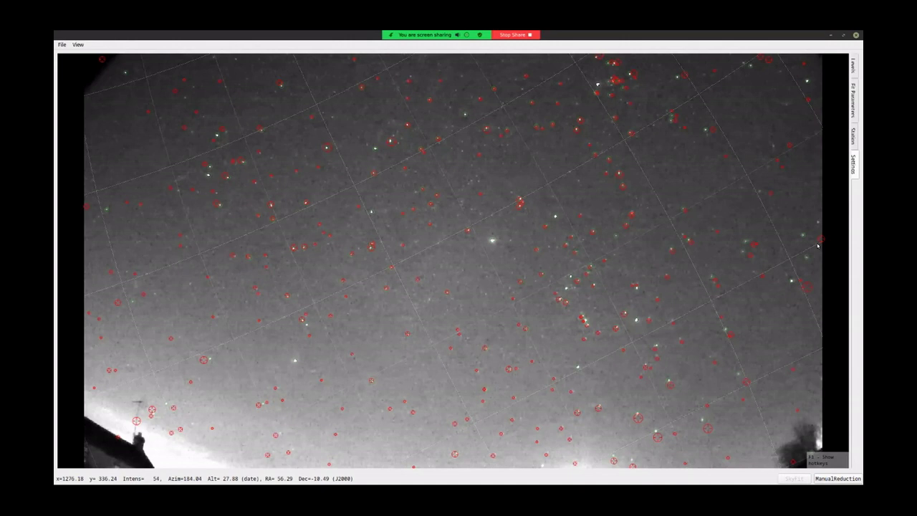
scroll(472, 224, "up", 2)
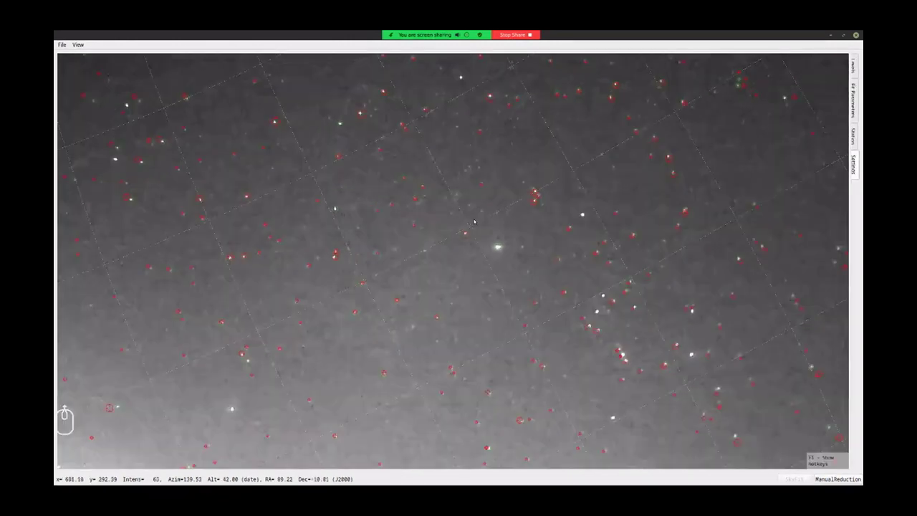
scroll(474, 221, "up", 1)
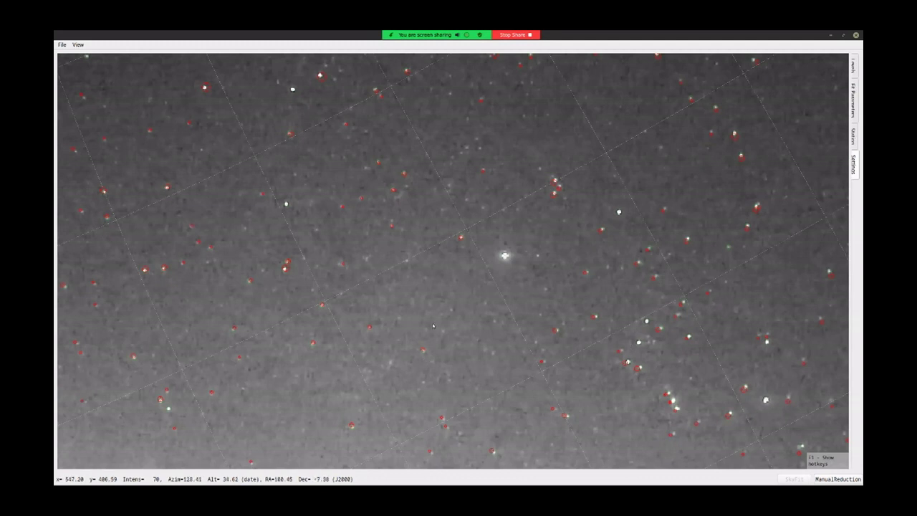
scroll(599, 273, "down", 3)
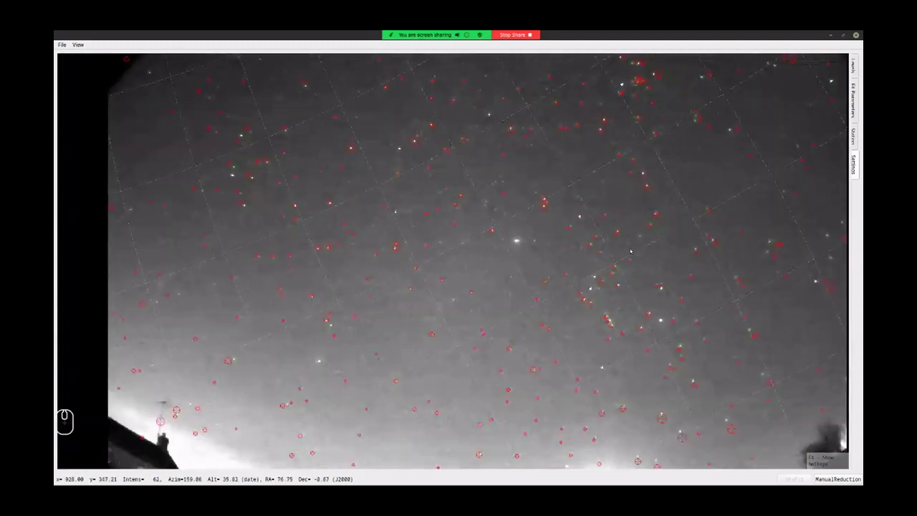
scroll(820, 283, "up", 2)
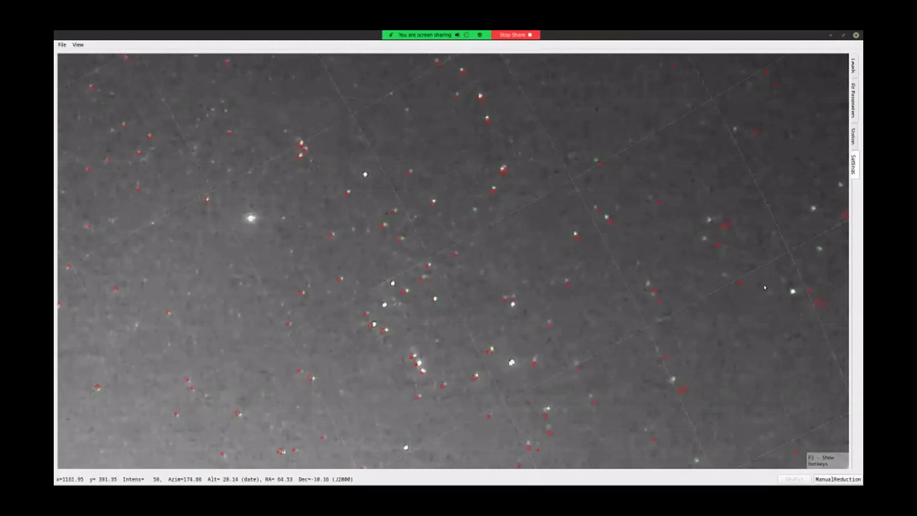
scroll(769, 278, "down", 2)
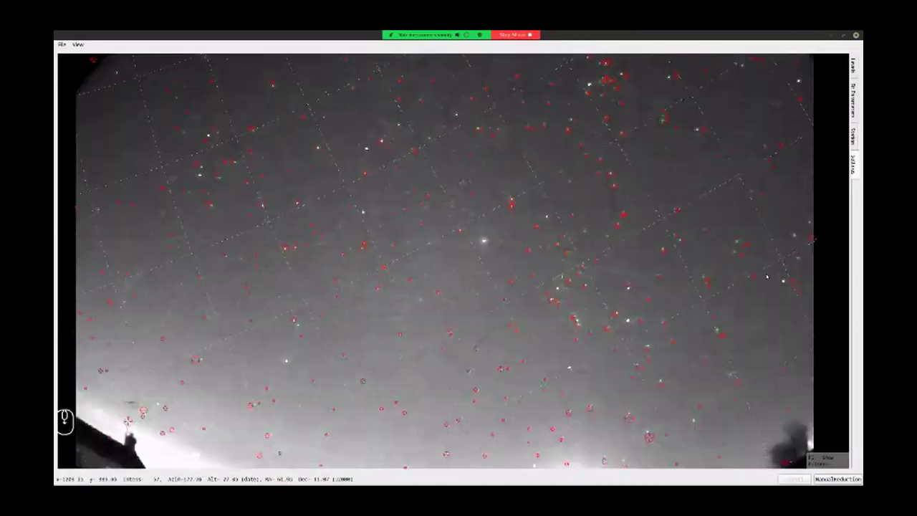
key("ctrl+r")
key("ctrl+r")
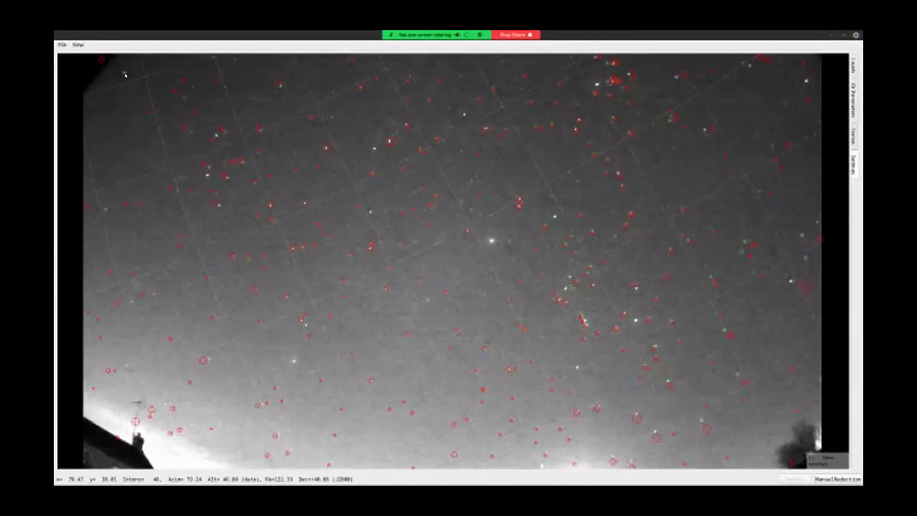
key("ctrl+g")
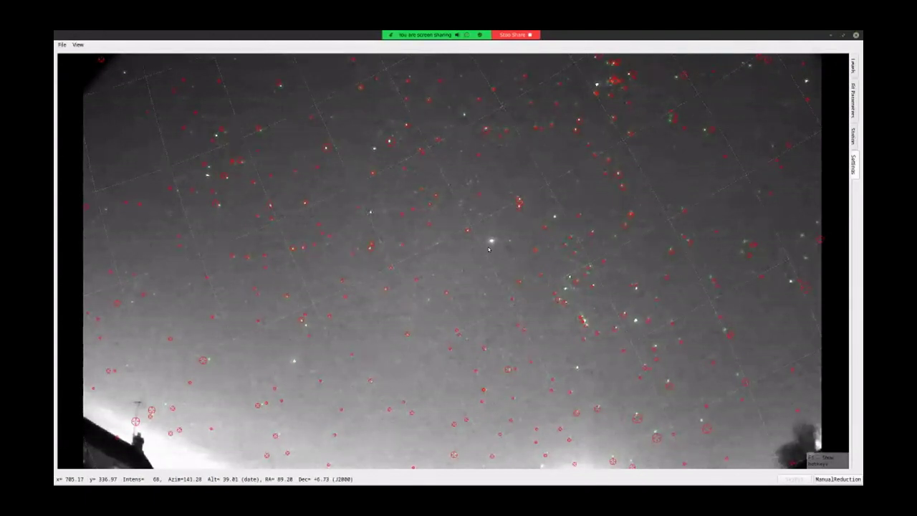
Step through the other night-sky images to find one with many clear stars for picking, and return to the cloudless, moonless image.
key("Right")
key("Right")
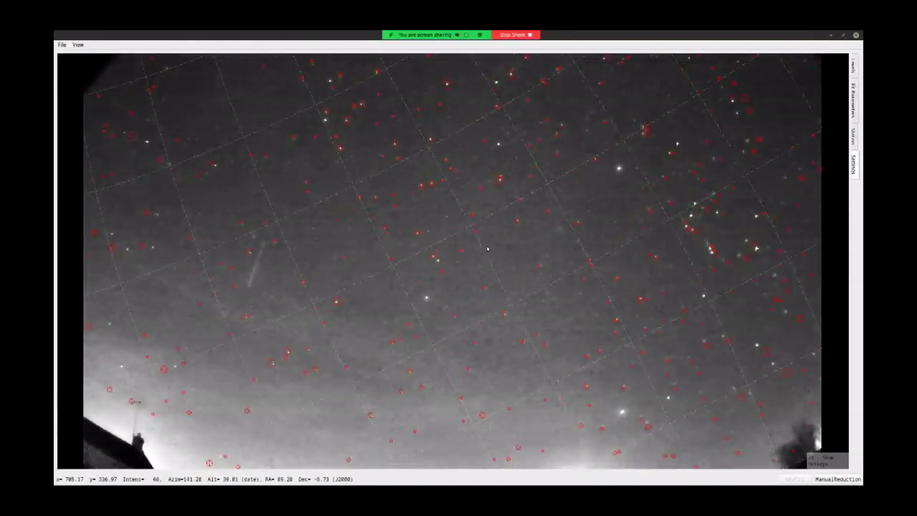
key("Right")
key("Right")
key("Right")
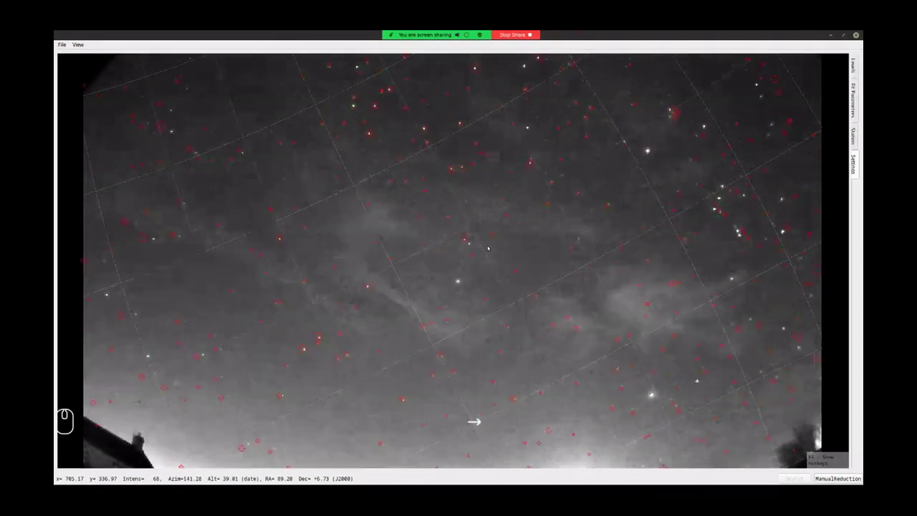
key("Right")
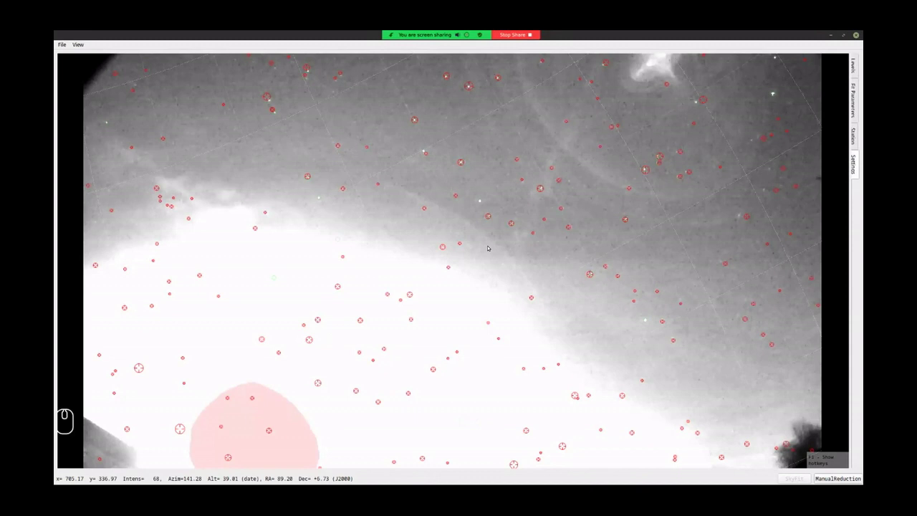
key("Right")
scroll(487, 249, "down", 1)
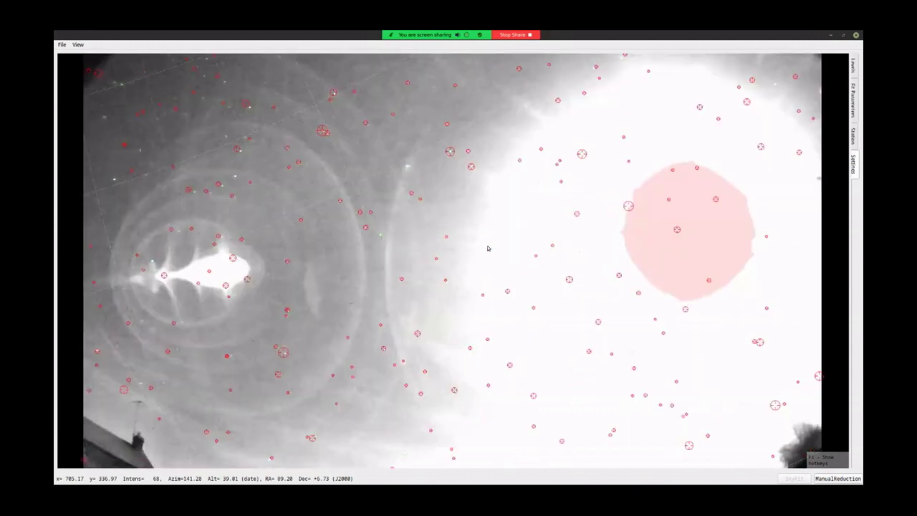
scroll(487, 248, "down", 1)
key("Right")
key("Right")
key("Right")
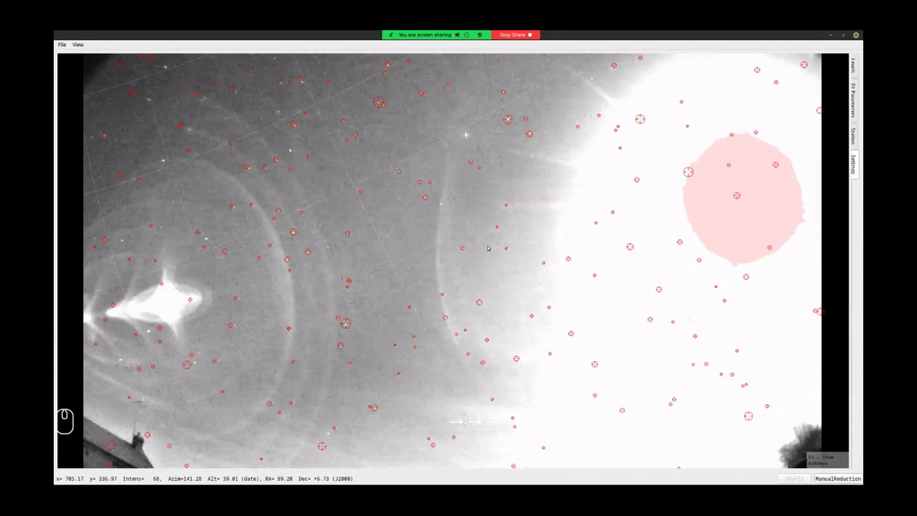
key("Right")
key("Right")
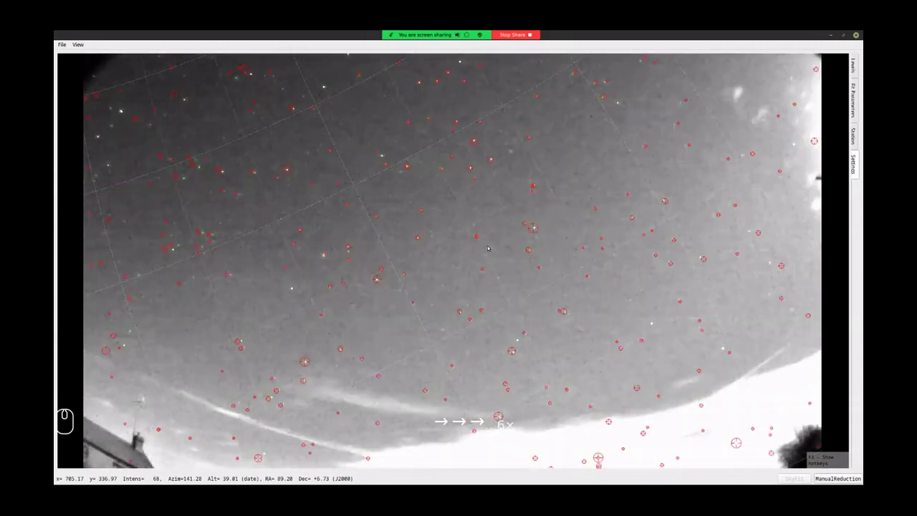
key("Right")
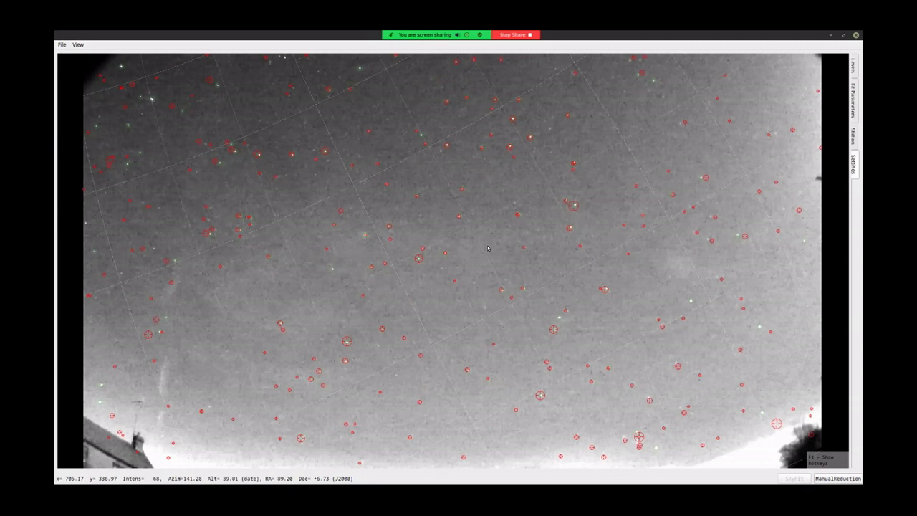
key("Right")
key("Right")
key("Left")
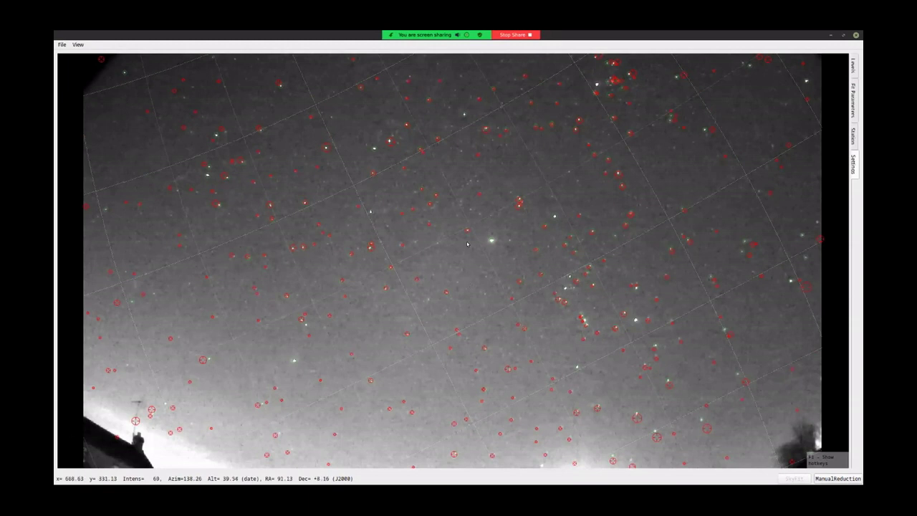
Enter star picking mode and shrink the centroid aperture radius until it closely surrounds the bright star near x 421, y 163.
key("ctrl+r")
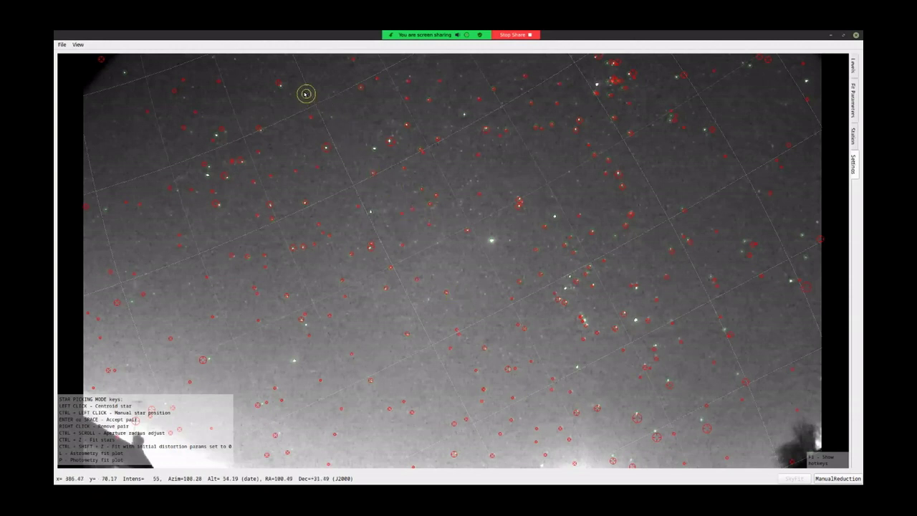
scroll(308, 86, "up", 1)
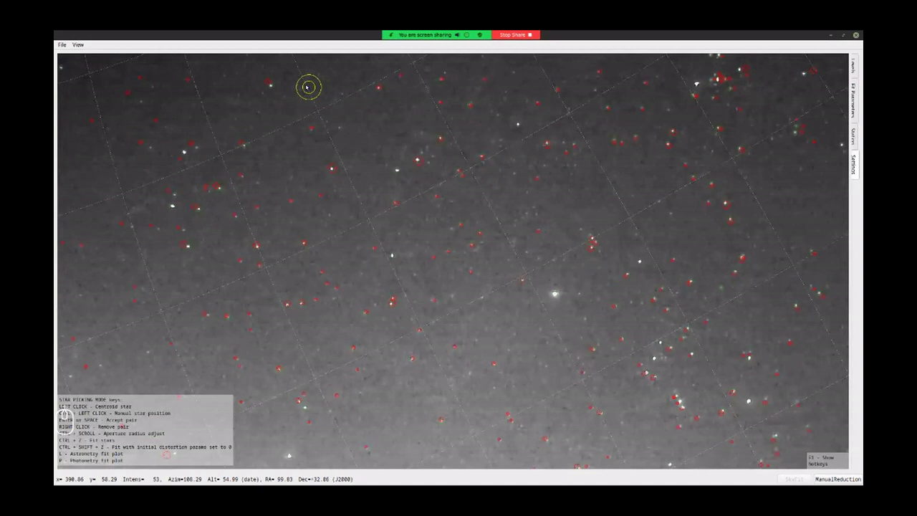
scroll(307, 86, "up", 1)
scroll(307, 85, "up", 1)
scroll(307, 84, "up", 1)
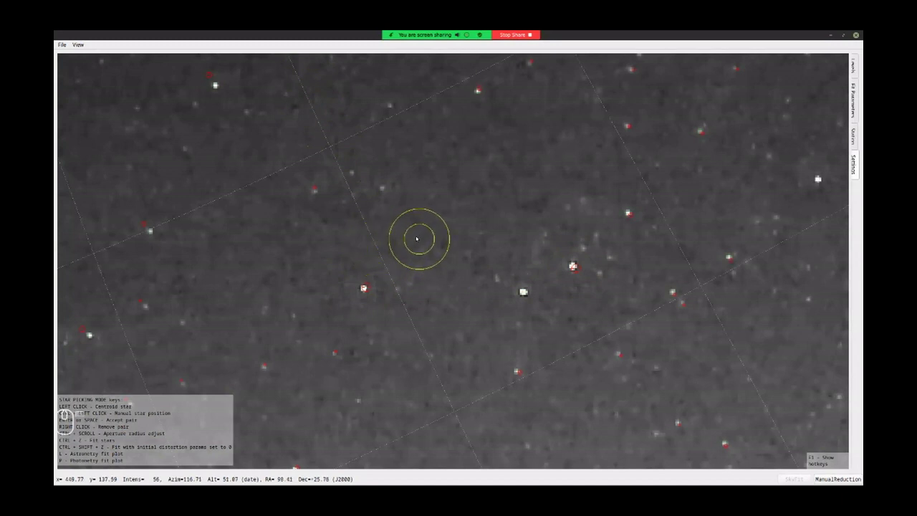
scroll(408, 241, "up", 4, "ctrl")
scroll(408, 241, "up", 4, "ctrl")
scroll(408, 240, "down", 8, "ctrl")
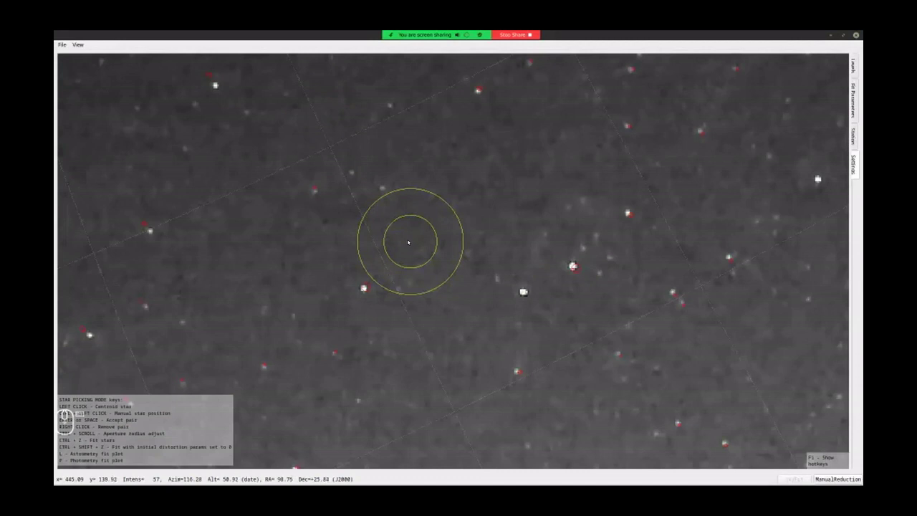
scroll(408, 239, "down", 4, "ctrl")
scroll(409, 238, "up", 7, "ctrl")
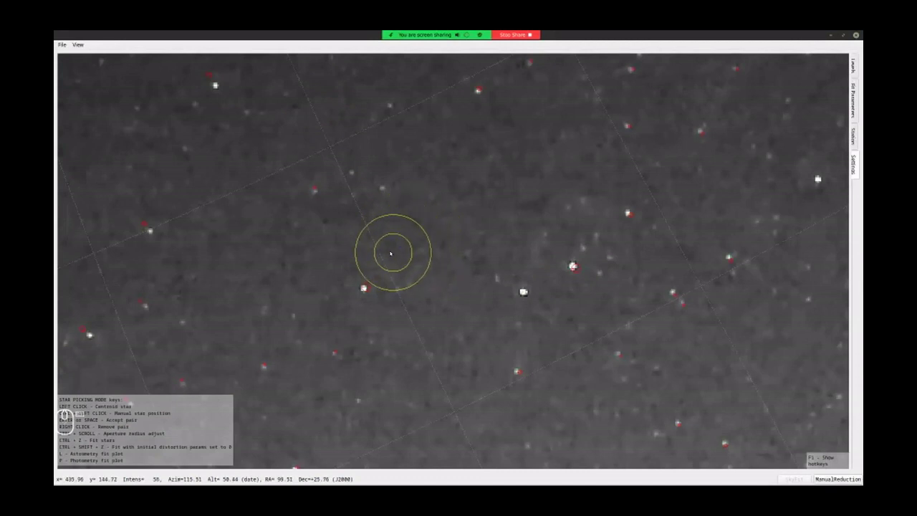
scroll(363, 288, "down", 2, "ctrl")
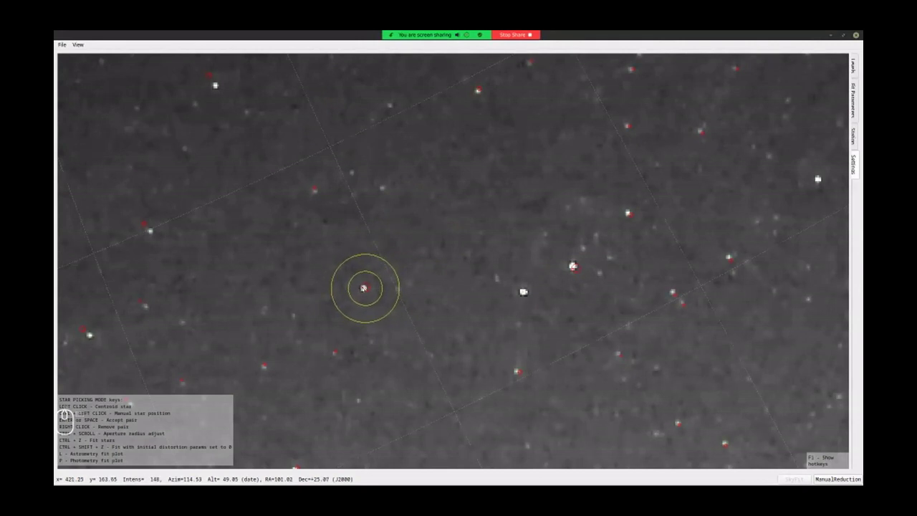
scroll(364, 287, "down", 6, "ctrl")
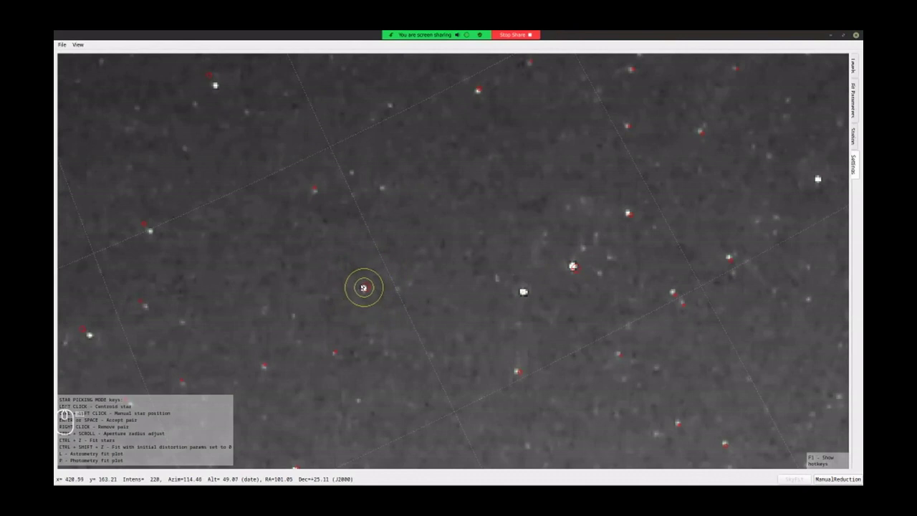
Centroid the bright star near x 421, y 163 and accept its pairing with the adjacent catalogue star.
scroll(363, 288, "up", 8)
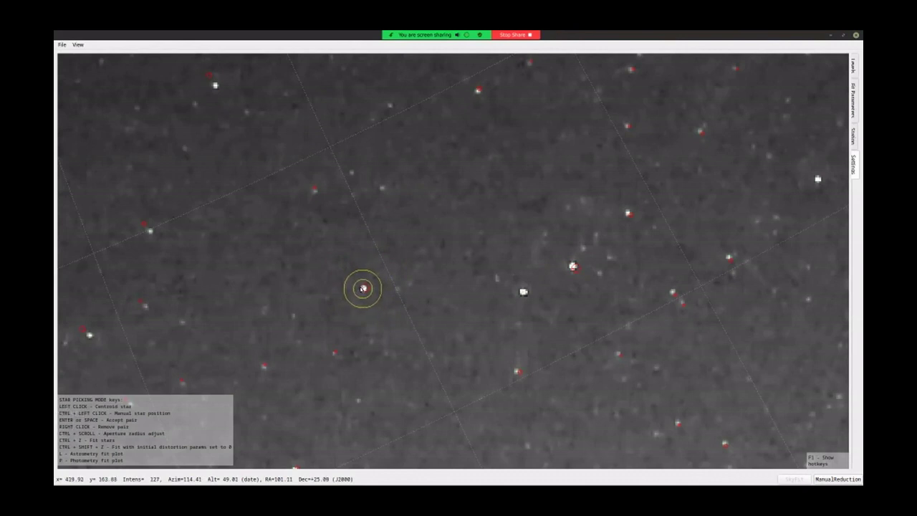
scroll(362, 287, "up", 4)
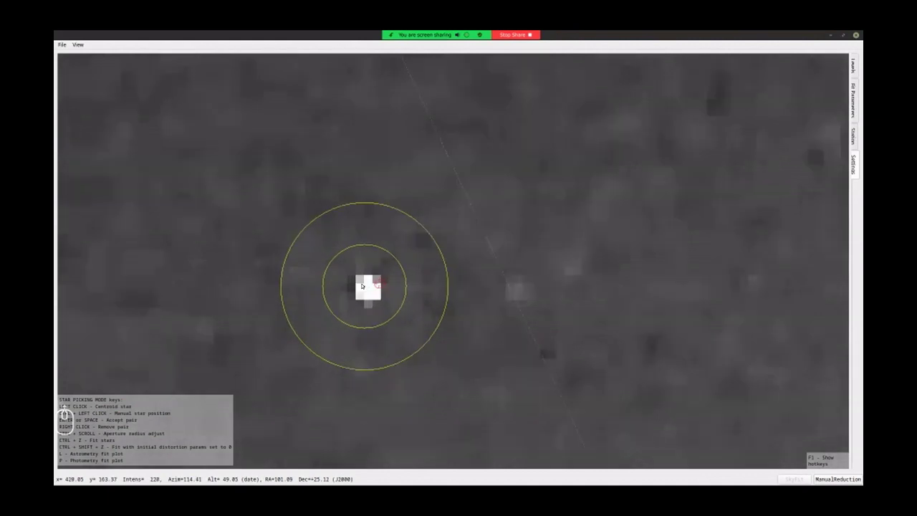
scroll(367, 292, "down", 4, "ctrl")
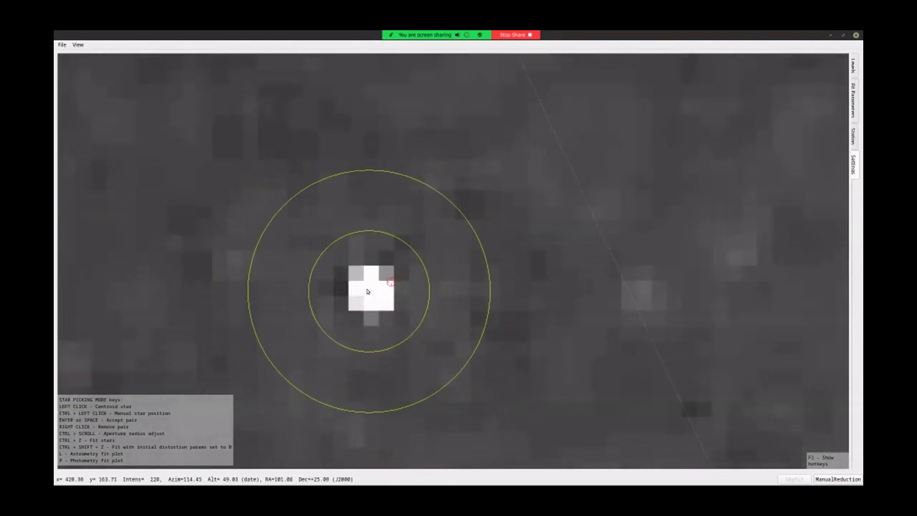
left_click(369, 291)
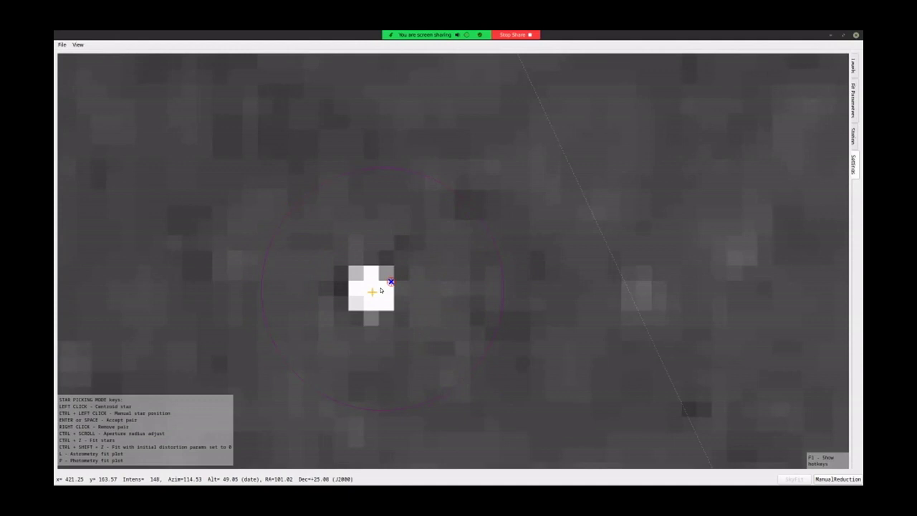
key("space")
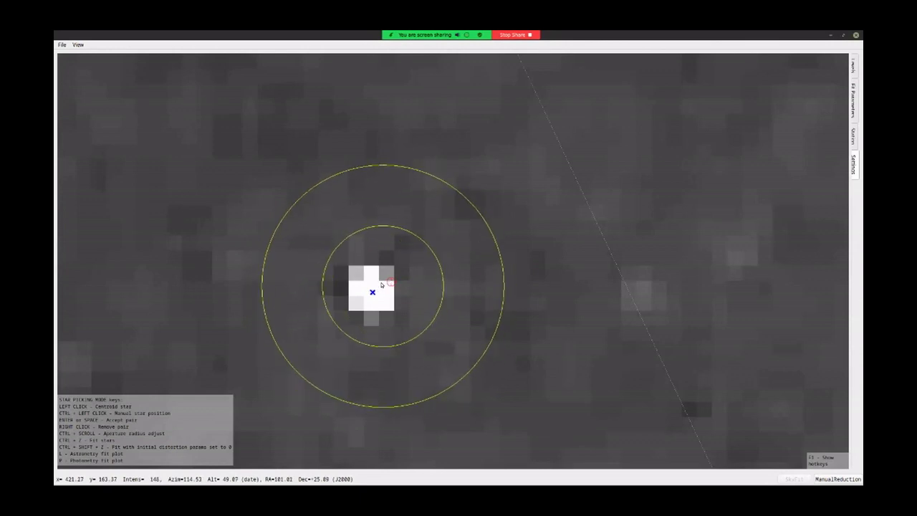
Centroid and pair the bright star near x 928, y 207 and the fainter star just below it with their catalogue stars.
scroll(369, 283, "down", 10)
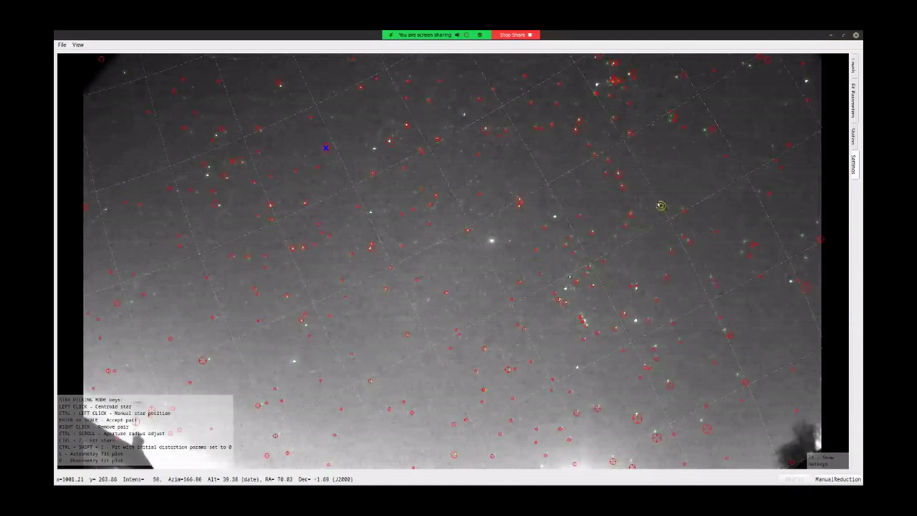
key("ctrl+g")
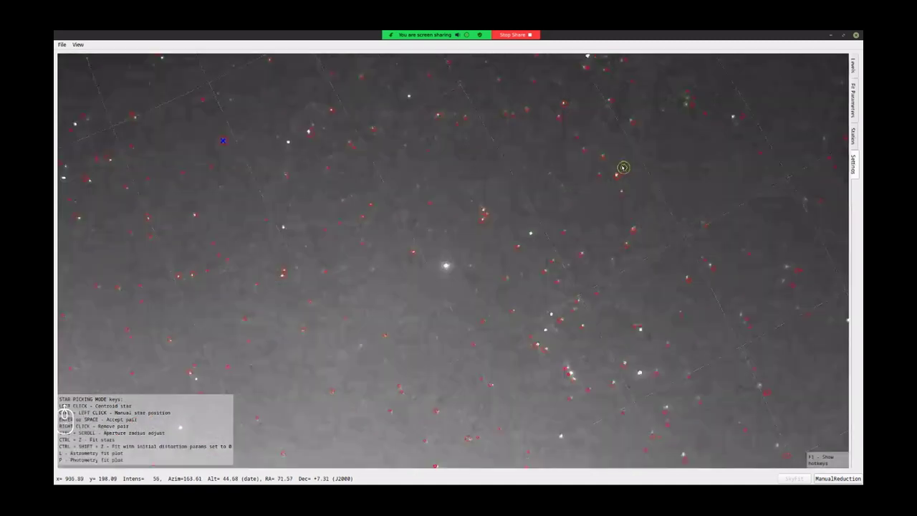
scroll(625, 163, "up", 5)
scroll(623, 168, "up", 2)
left_click(578, 218)
left_click(608, 304)
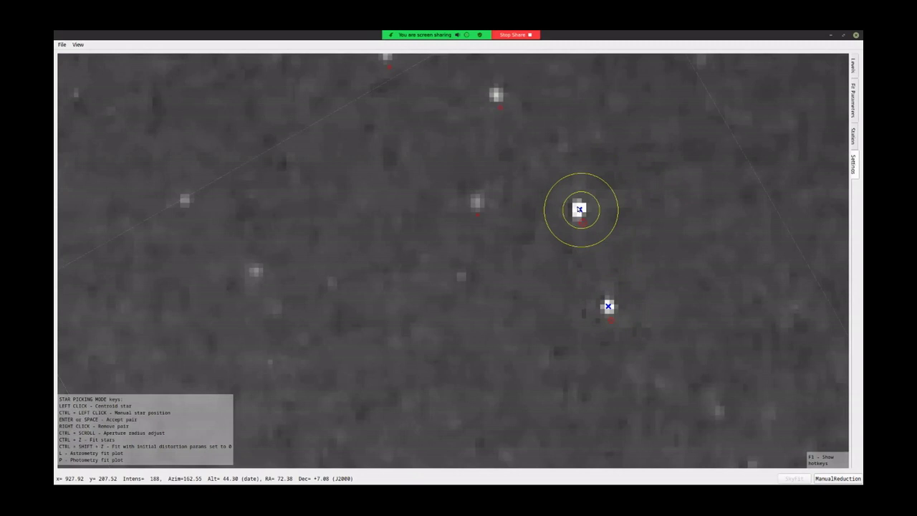
Centroid the uppermost bright star of the tight group near x 756, y 252 and pair it with its own catalogue star.
scroll(579, 209, "down", 5)
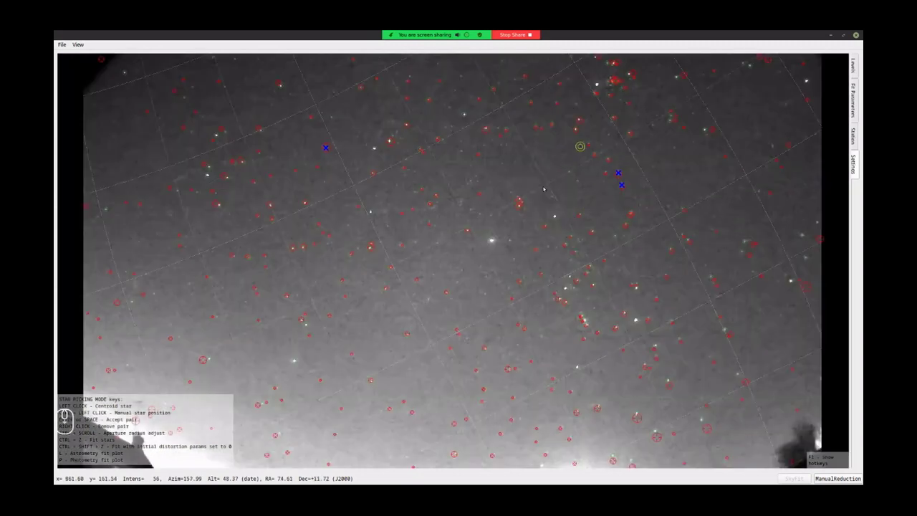
scroll(518, 199, "up", 4)
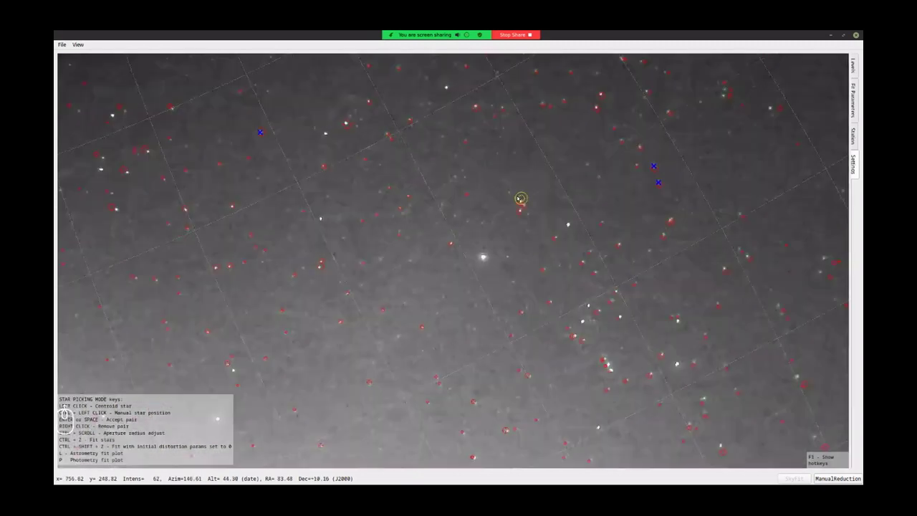
scroll(518, 199, "up", 3)
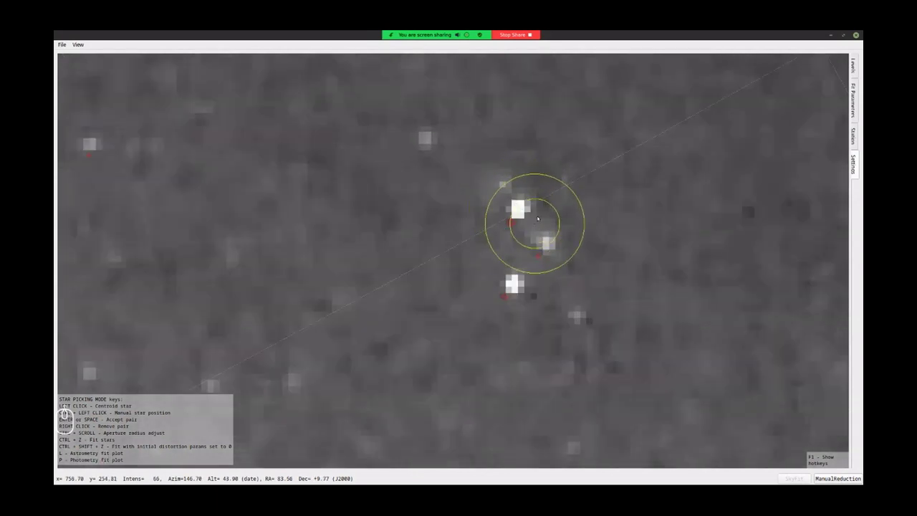
left_click(518, 209)
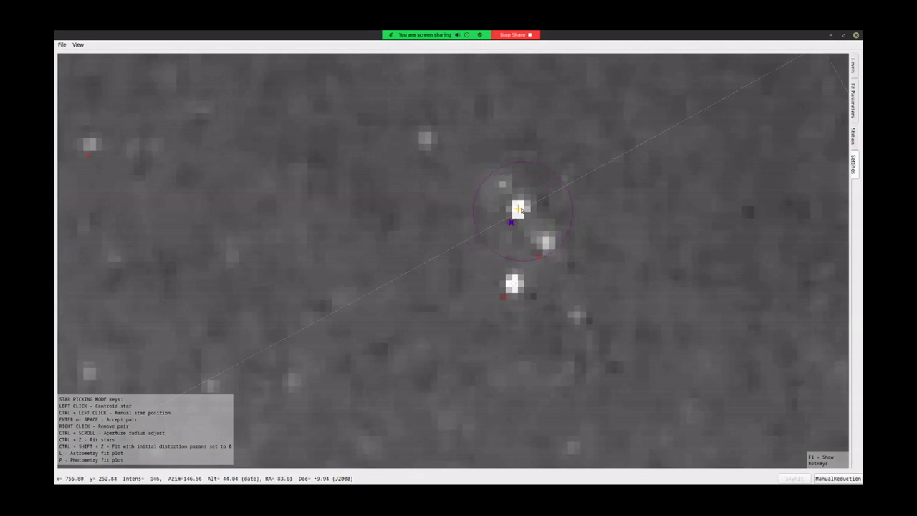
left_click(538, 256)
left_click(511, 224)
key("space")
left_click(510, 223)
Centroid the isolated star near x 562, y 488, low in the centre of the image, and accept its catalogue pair.
scroll(511, 221, "down", 8)
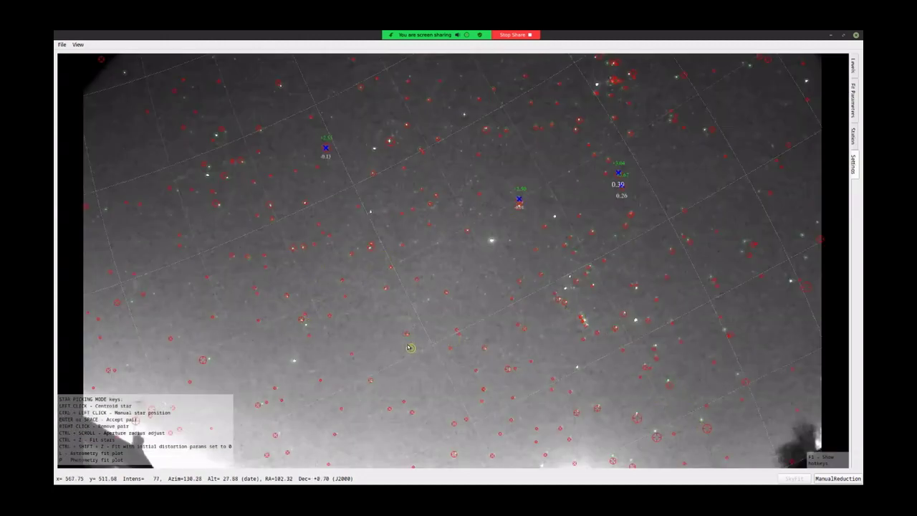
scroll(403, 333, "up", 5)
scroll(403, 333, "up", 3)
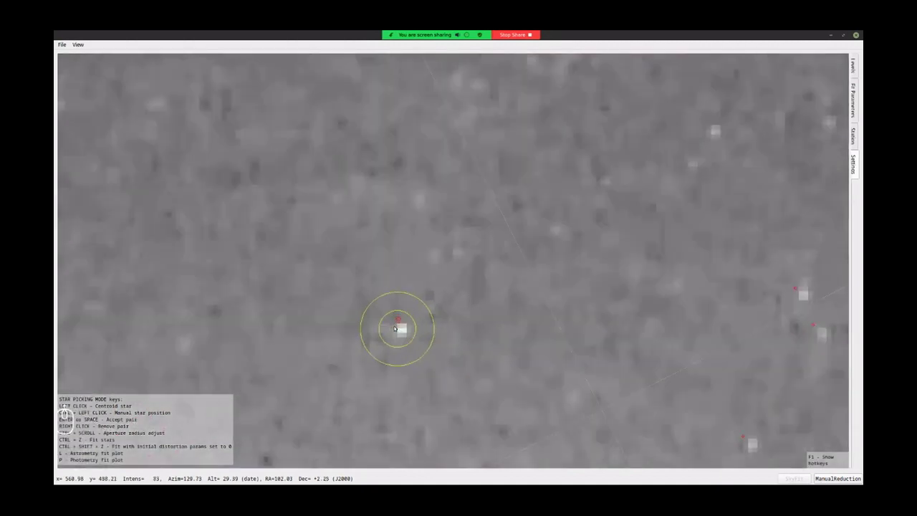
left_click(401, 329)
key("space")
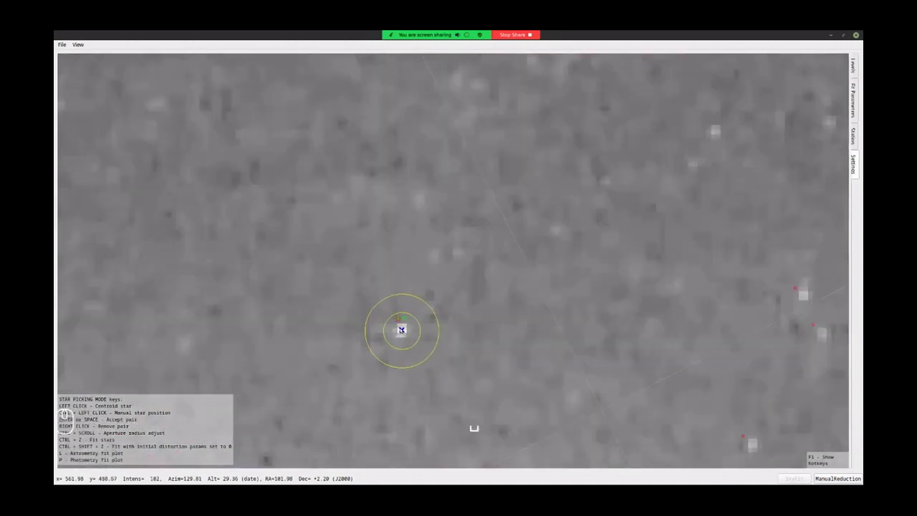
scroll(402, 331, "down", 8)
key("ctrl+z")
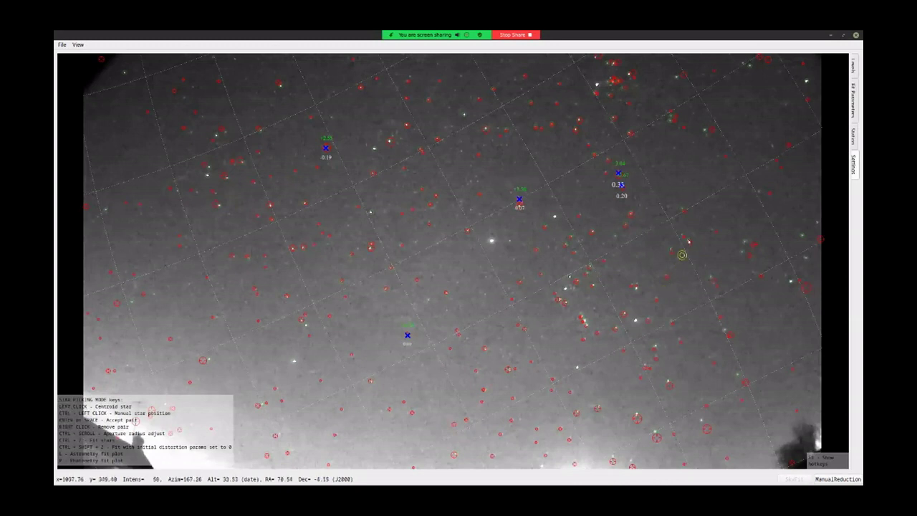
Centroid and pair the bright star above the two neighbouring paired stars in the upper right part of the sky.
scroll(575, 118, "up", 6)
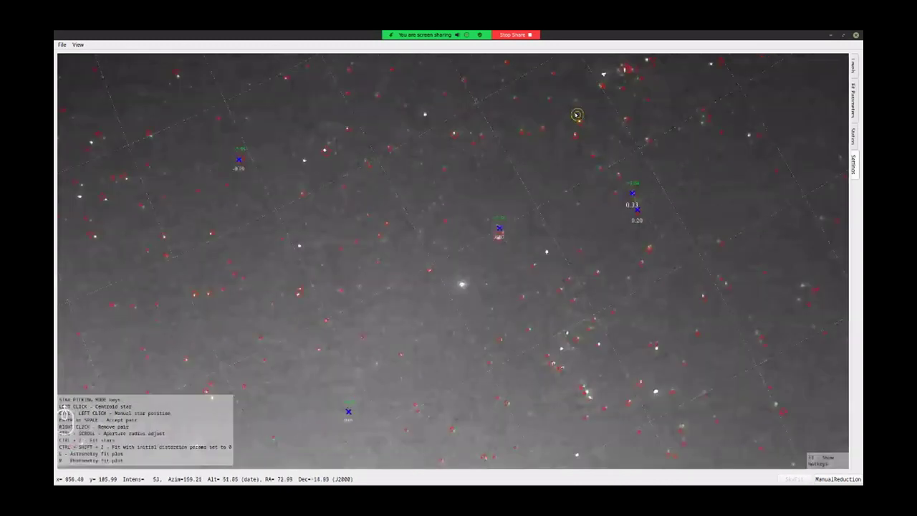
left_click(586, 148)
key("space")
scroll(585, 149, "down", 8)
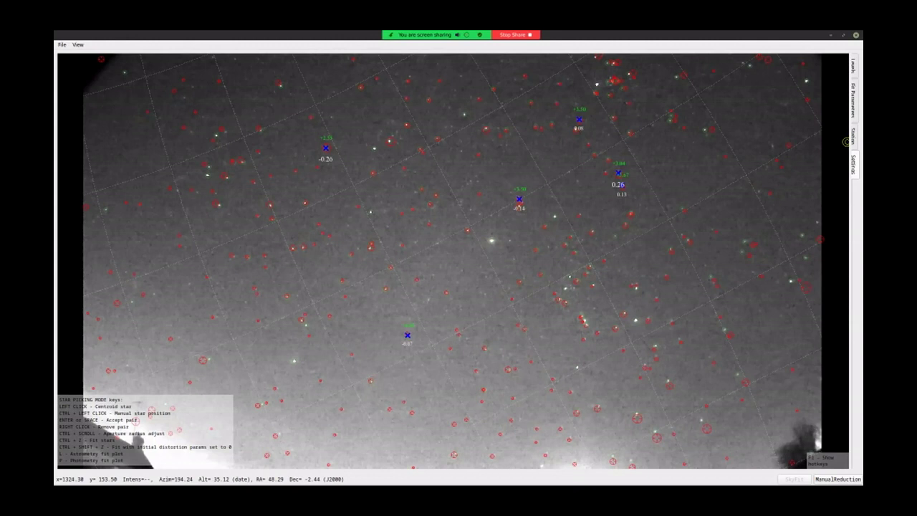
Set the distortion model to radial3-odd in the fit parameters and fit the plate to the paired stars.
left_click(853, 66)
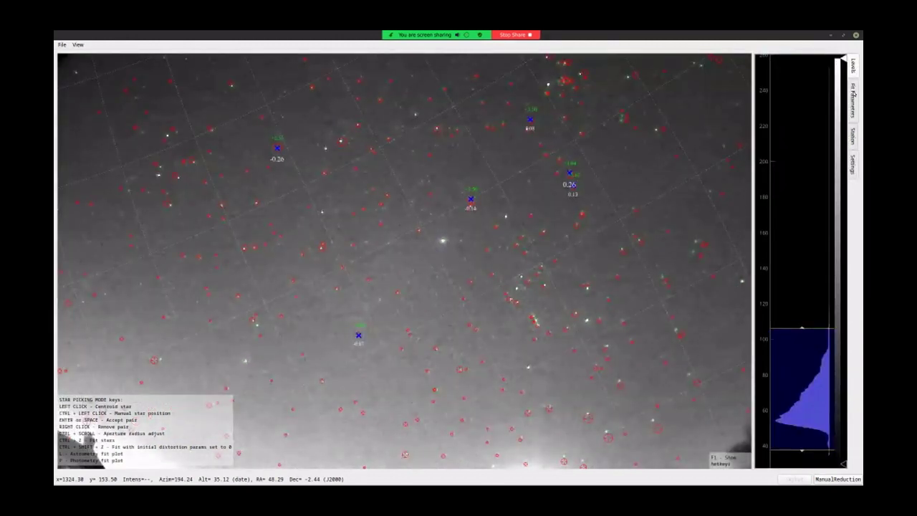
left_click(853, 97)
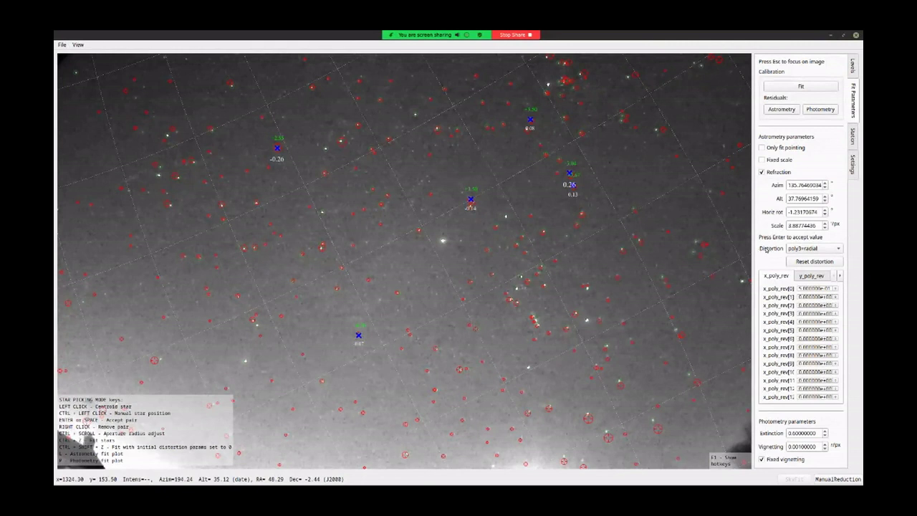
left_click(812, 249)
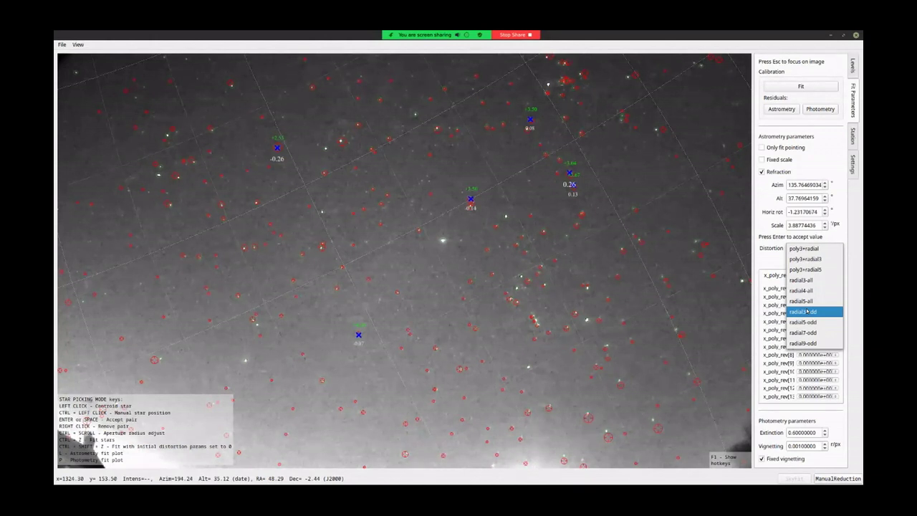
left_click(808, 311)
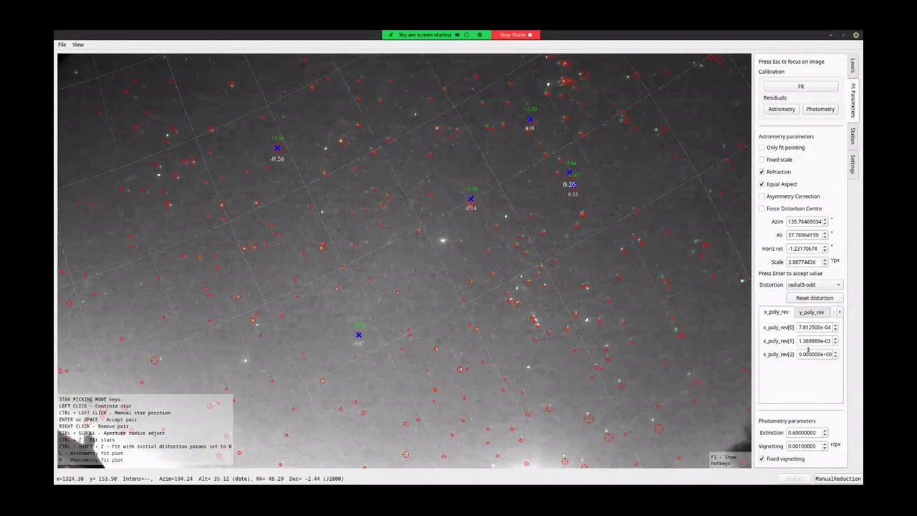
left_click(807, 326)
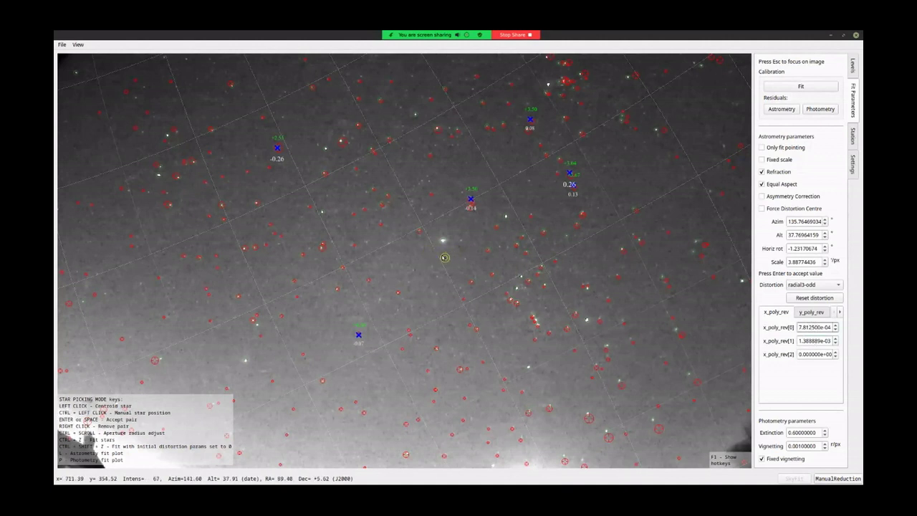
left_click(815, 340)
left_click(814, 357)
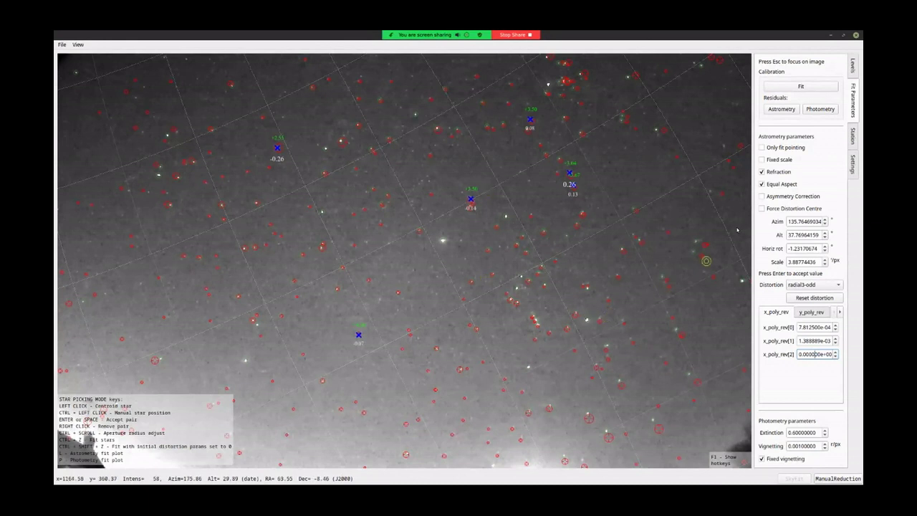
left_click(815, 87)
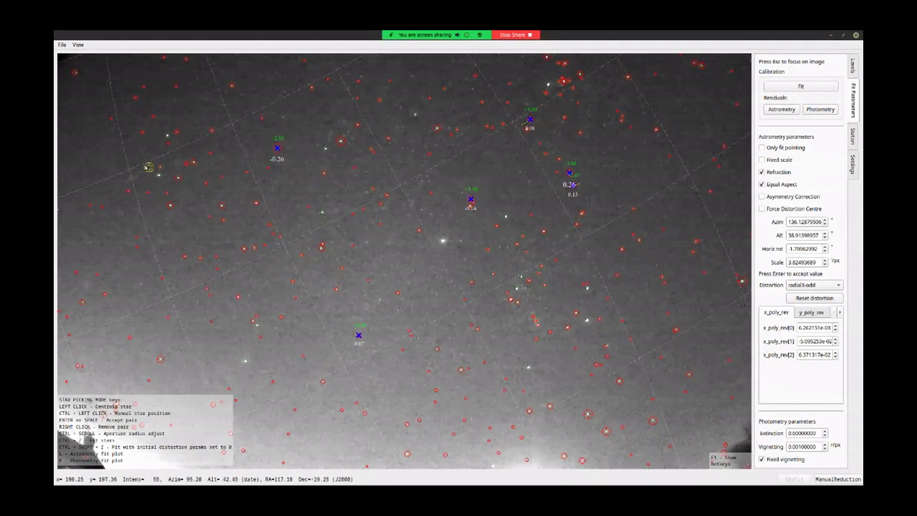
Centroid and pair a star in the upper left part of the sky and a bright one in the image's upper right corner.
scroll(148, 168, "up", 3)
left_click(324, 229)
key("space")
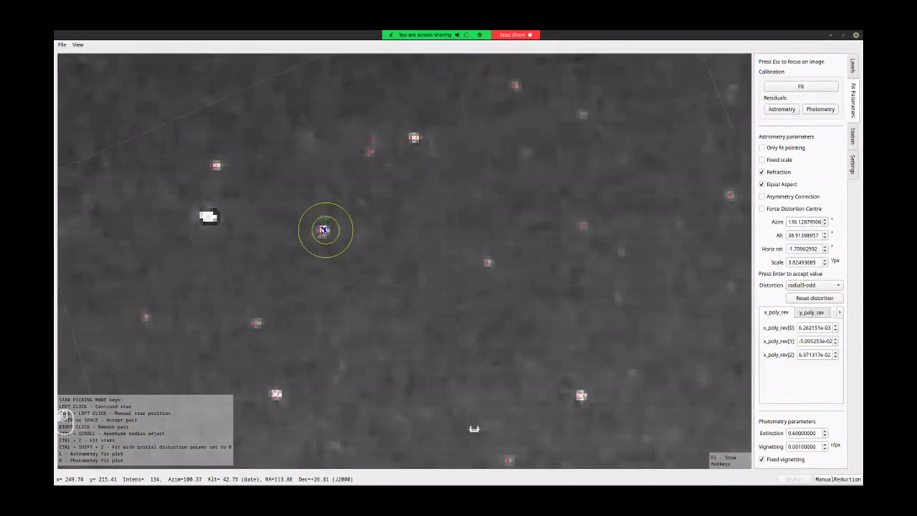
scroll(327, 230, "down", 5)
scroll(690, 70, "up", 10)
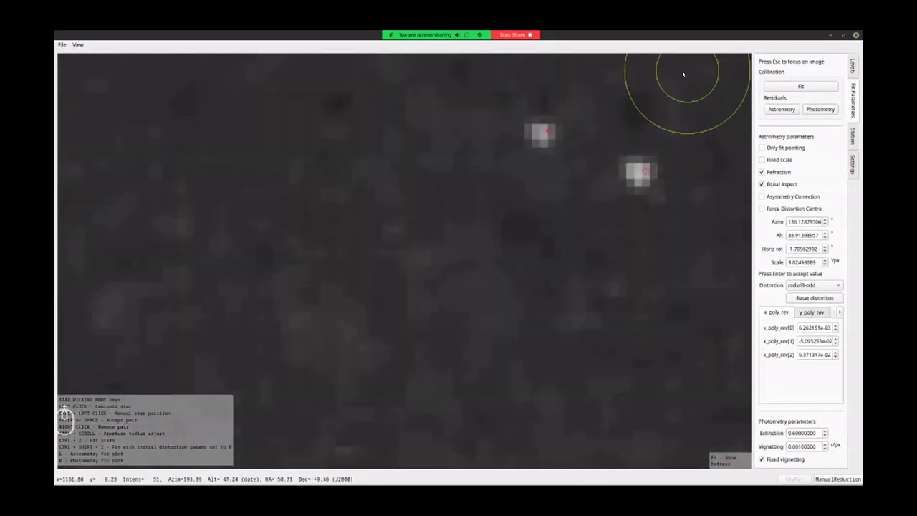
left_click(638, 171)
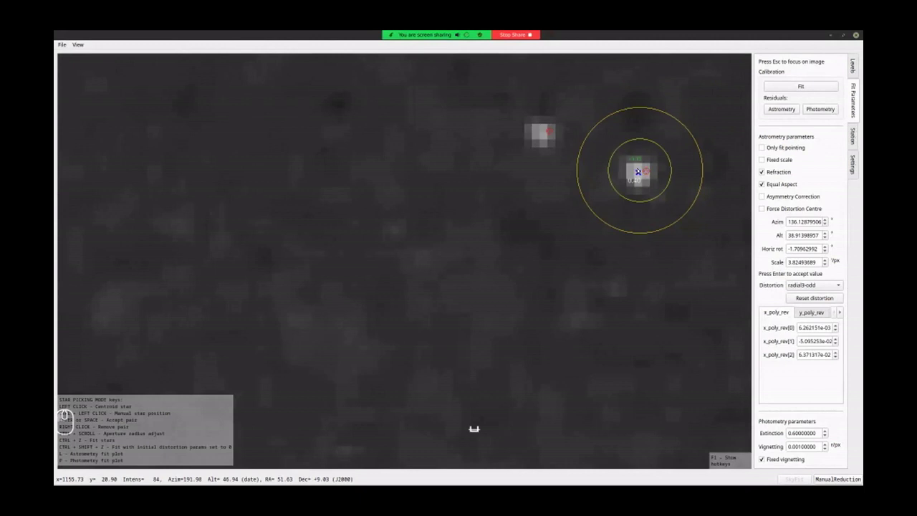
scroll(473, 430, "down", 10)
Centroid and pair the star above the tree in the lower right of the image and the star near the right image edge.
scroll(629, 435, "up", 10)
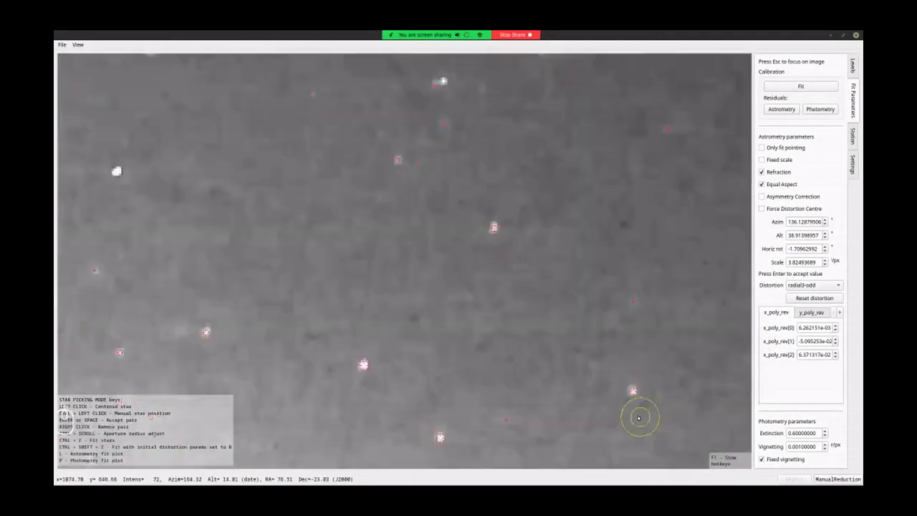
left_click(616, 332)
key("Return")
scroll(616, 331, "down", 10)
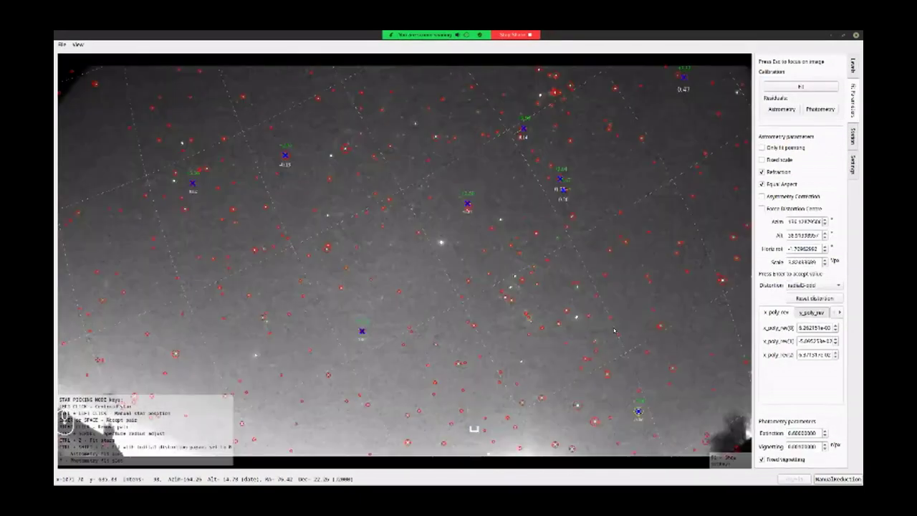
scroll(734, 236, "up", 10)
left_click(666, 258)
key("Return")
scroll(663, 265, "down", 10)
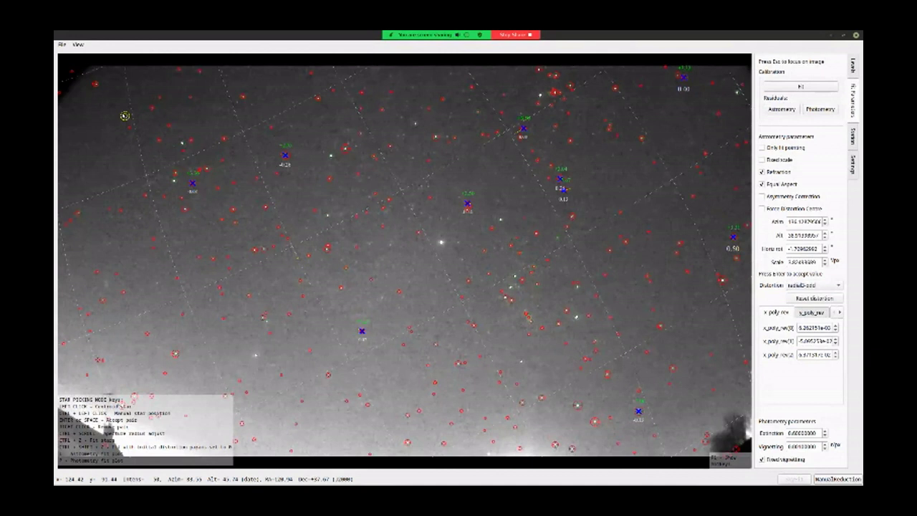
key("ctrl+z")
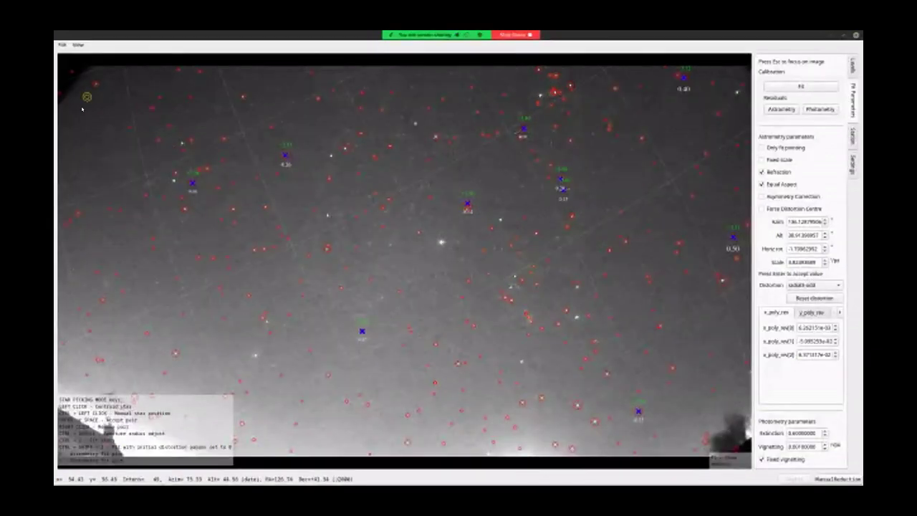
Centroid and pair the star near the left image edge and the star in the image's upper left corner.
scroll(71, 211, "up", 10)
left_click(190, 232)
key("space")
scroll(191, 233, "down", 10)
scroll(89, 73, "up", 10)
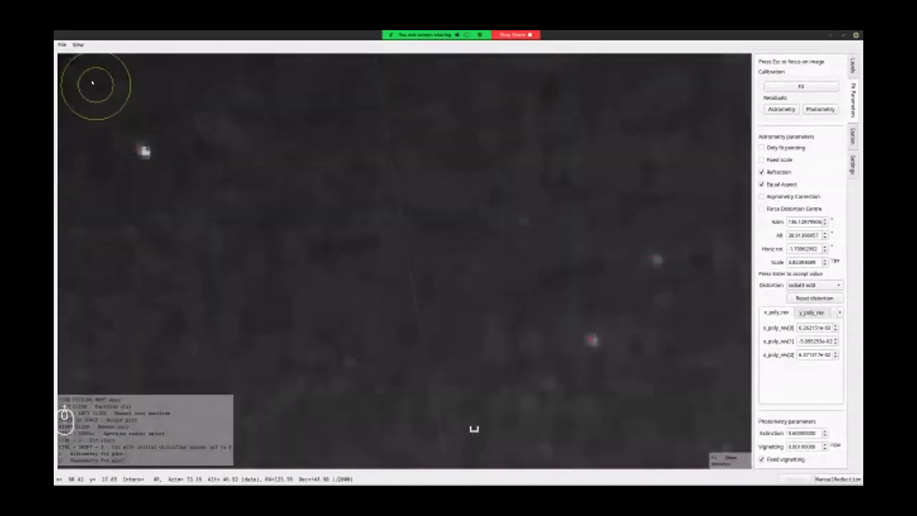
left_click(243, 291)
key("space")
scroll(242, 289, "down", 10)
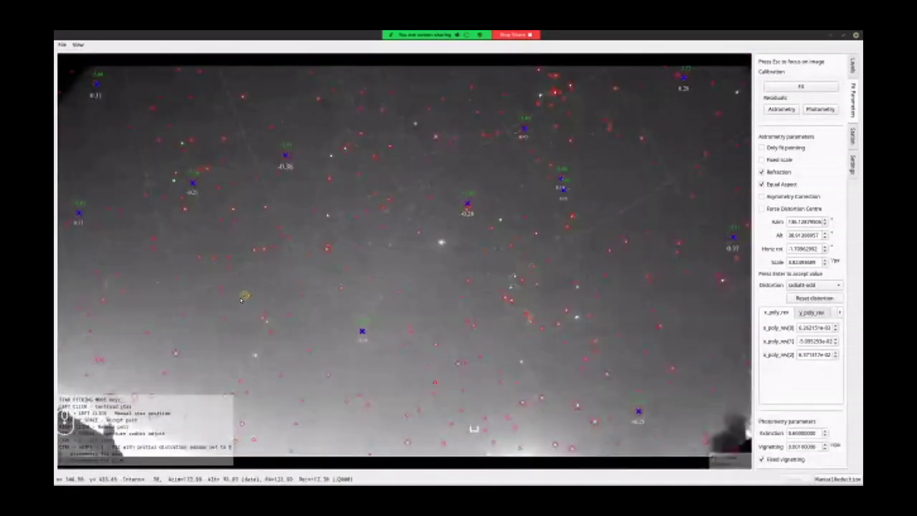
Hide the hotkey help overlay, then centroid and pair the bright star above the roof in the lower left of the image.
key("F1")
key("F1")
key("F1")
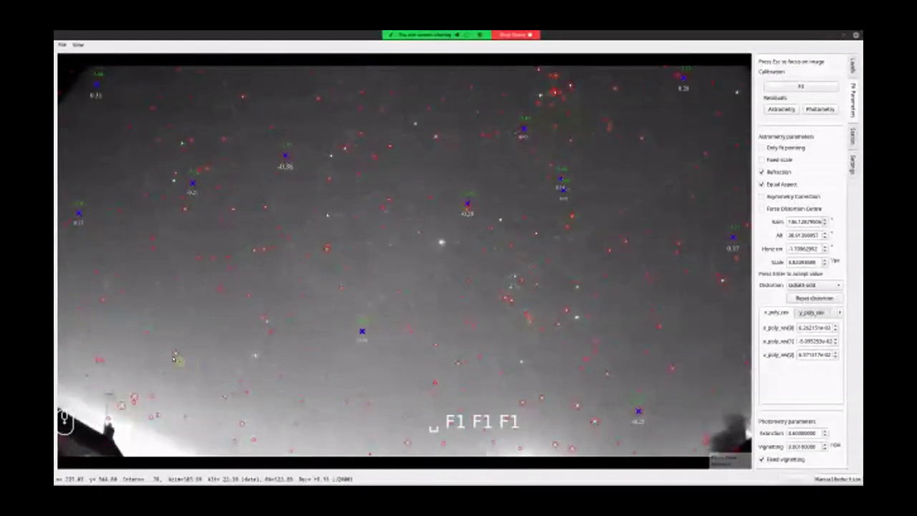
scroll(178, 360, "up", 10)
left_click(182, 326)
key("space")
scroll(179, 351, "down", 10)
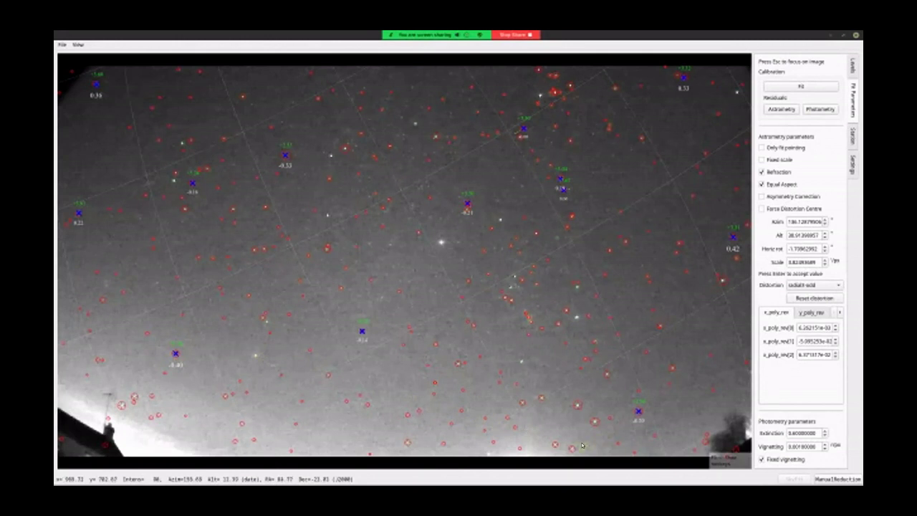
Centroid the low star at the bottom edge of the image, right of centre, and accept its catalogue pair.
scroll(573, 450, "up", 2)
scroll(569, 450, "up", 1)
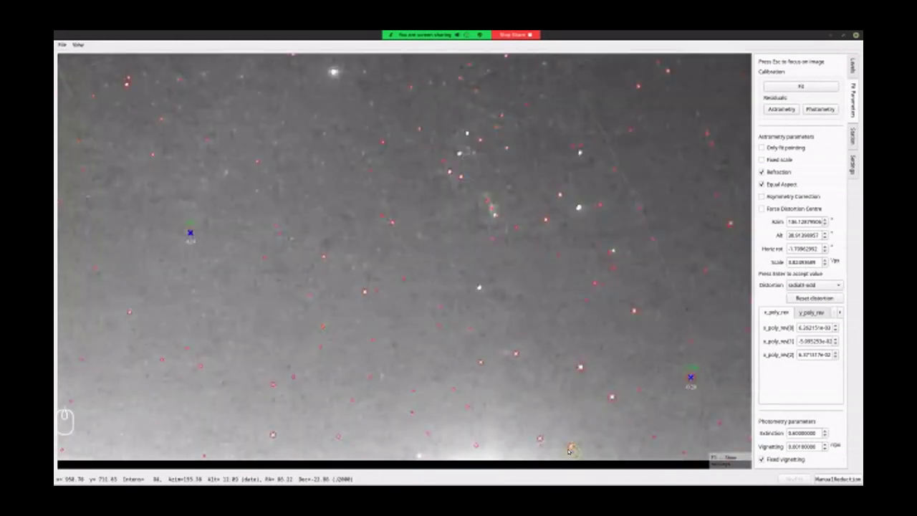
scroll(570, 450, "up", 4)
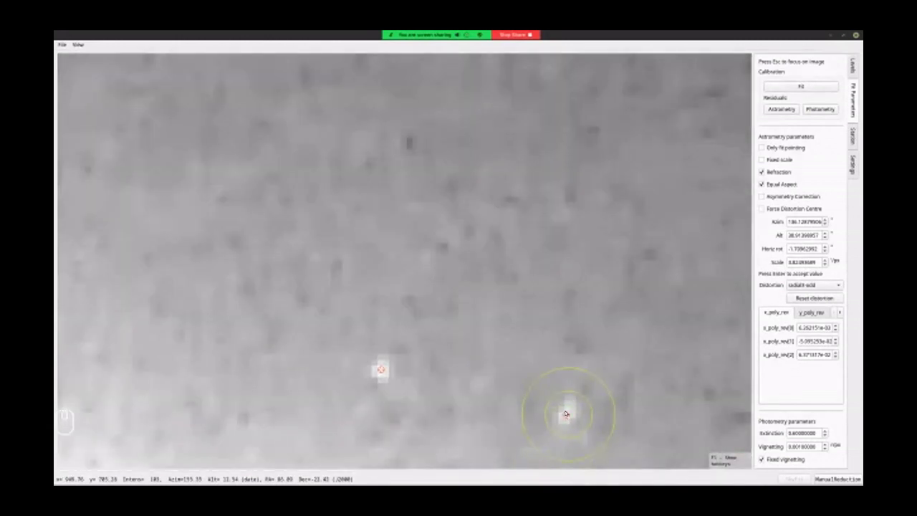
left_click(566, 415)
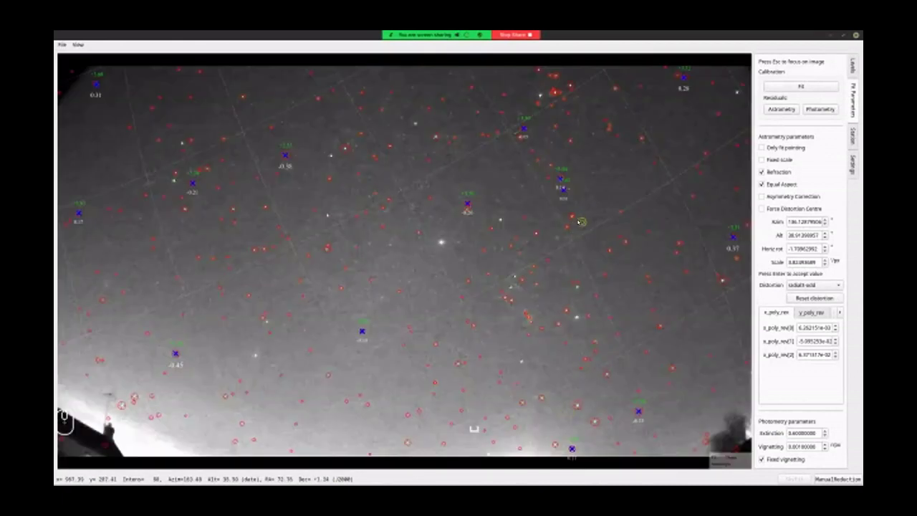
Centroid and pair three more stars in the left half of the sky, one mid-height, one near the upper edge and one farther left.
scroll(255, 249, "up", 4)
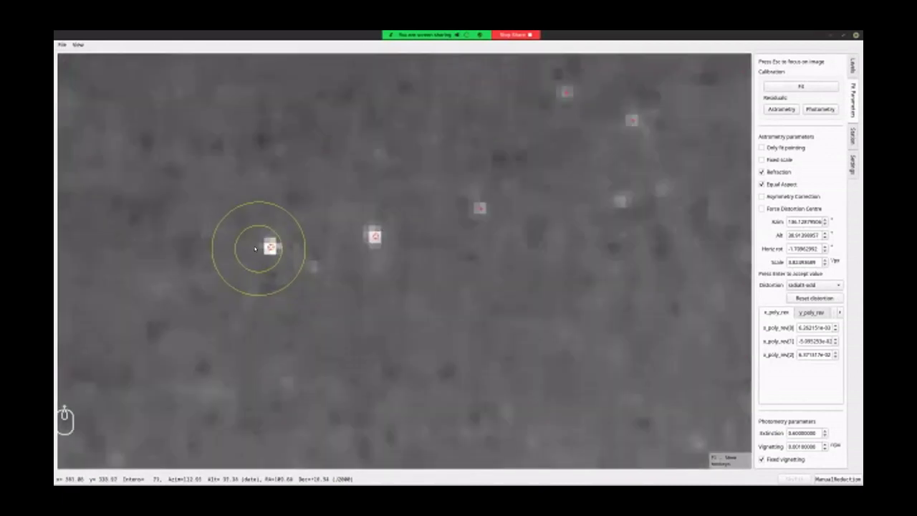
left_click(255, 249)
scroll(265, 140, "up", 4)
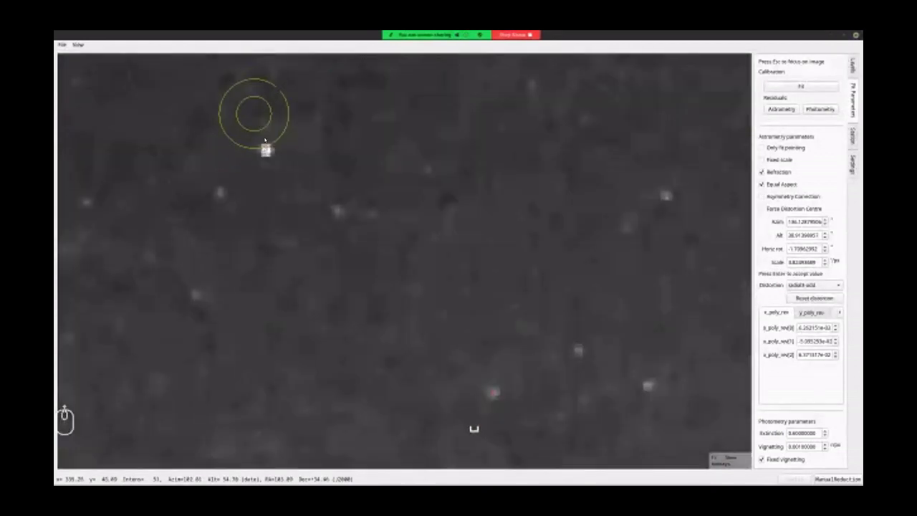
left_click(265, 148)
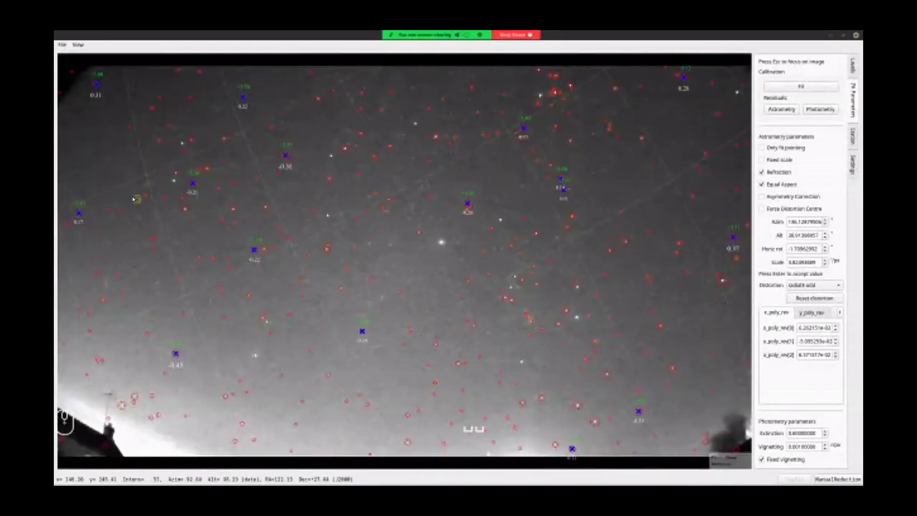
scroll(173, 211, "up", 4)
left_click(319, 189)
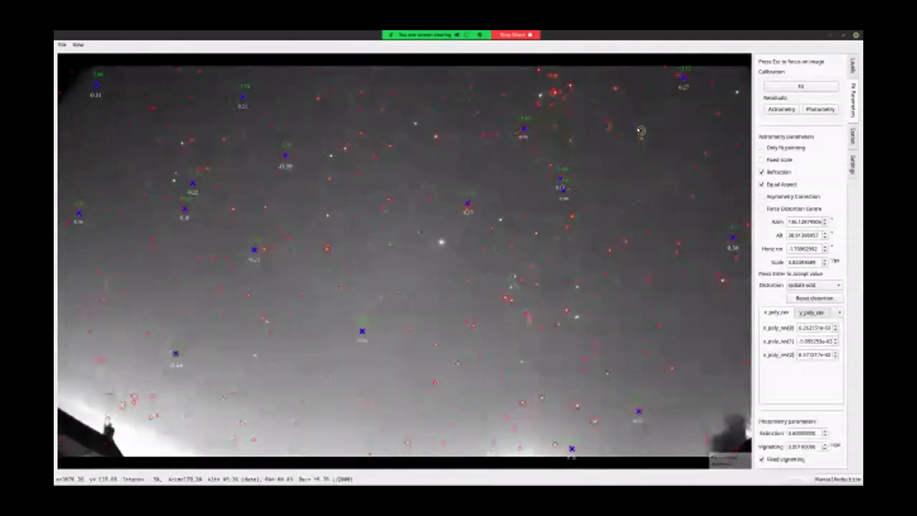
Centroid and pair the star below the upper right corner star, and refit the plate with all paired stars.
scroll(642, 130, "up", 4)
left_click(640, 211)
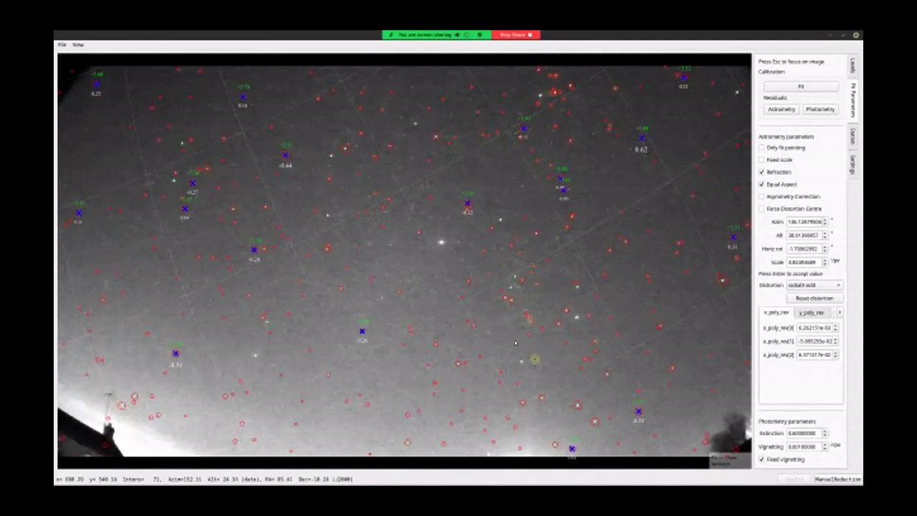
left_click(802, 87)
left_click(803, 87)
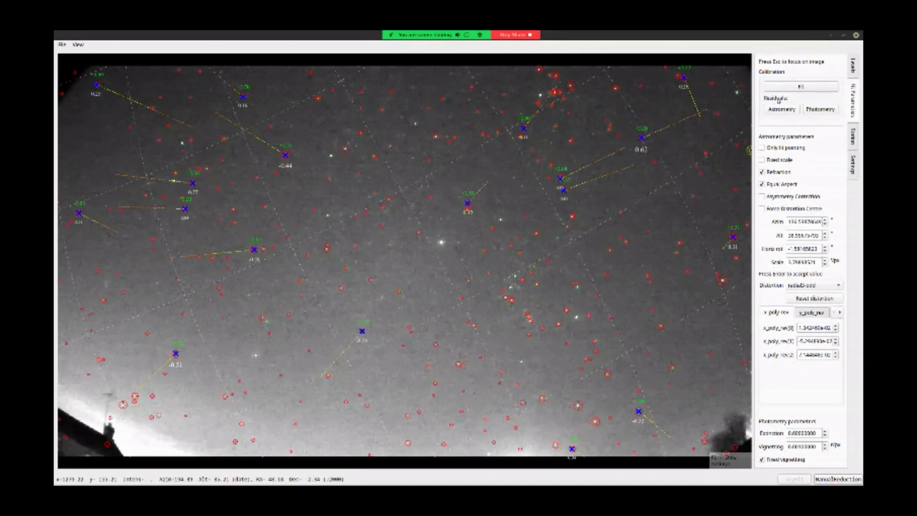
Examine the astrometry residual plots for trends in azimuth, elevation, X, Y and radius, and close them.
left_click(781, 110)
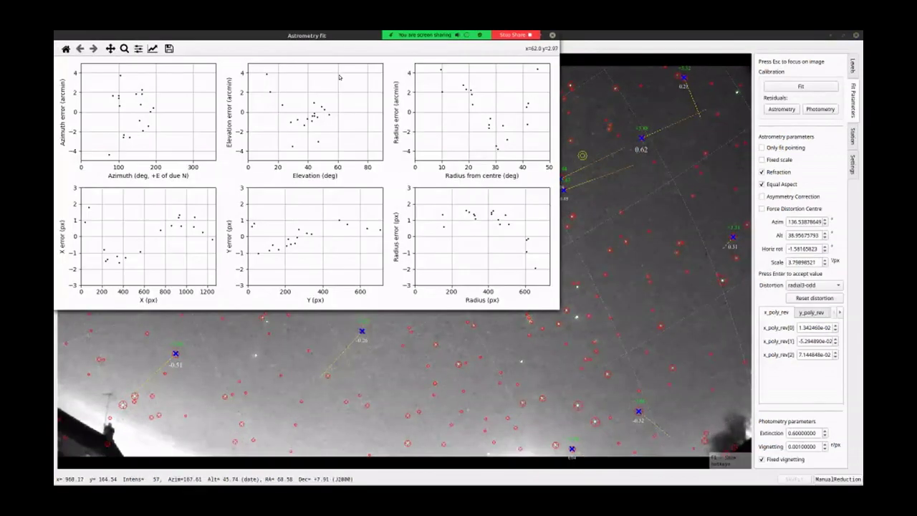
left_click_drag(323, 36, 526, 118)
left_click_drag(442, 118, 385, 142)
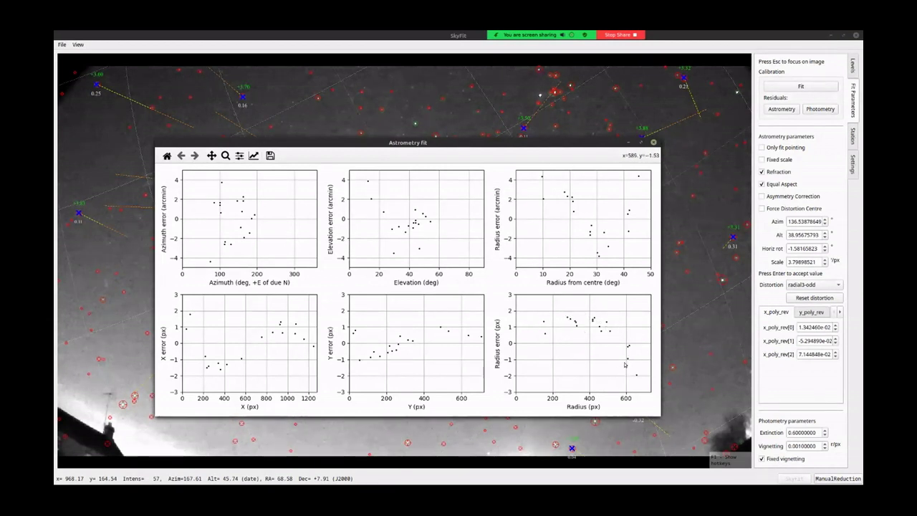
left_click(654, 142)
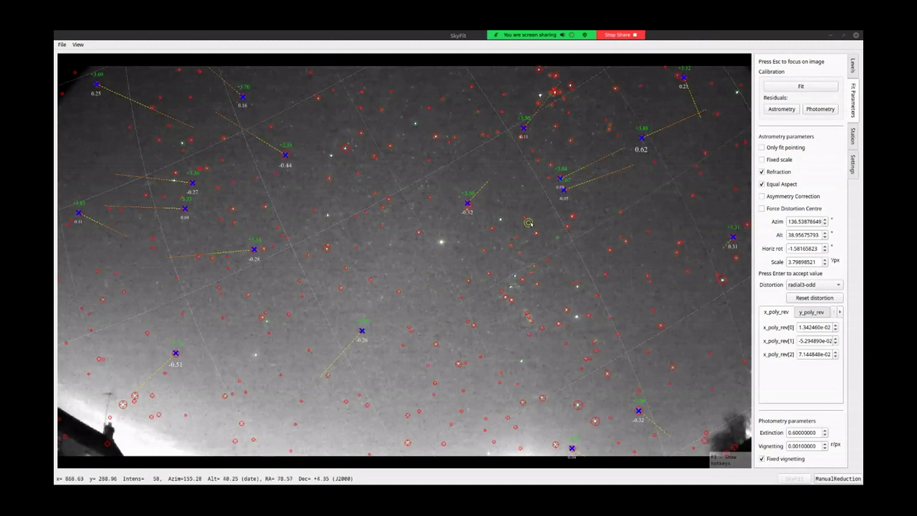
Enable asymmetry correction, switch the distortion model to radial5-odd, and run the fit twice.
left_click(759, 196)
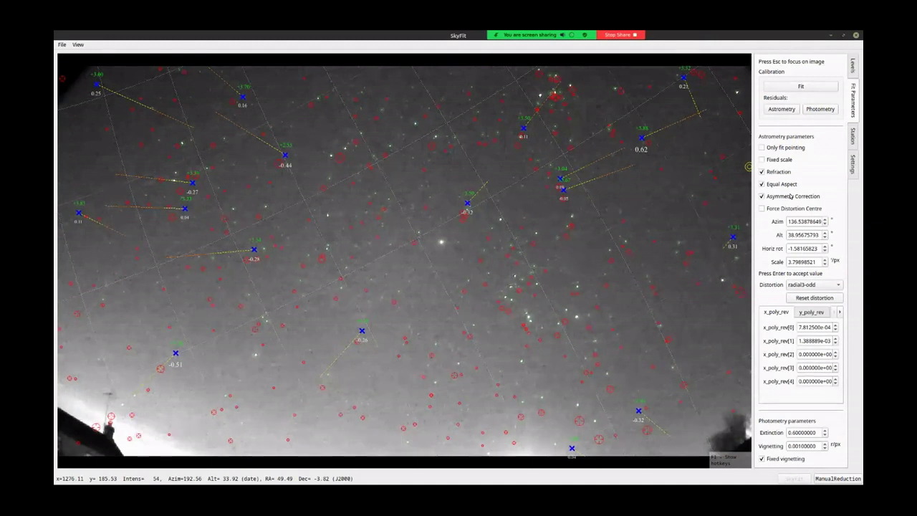
left_click(815, 284)
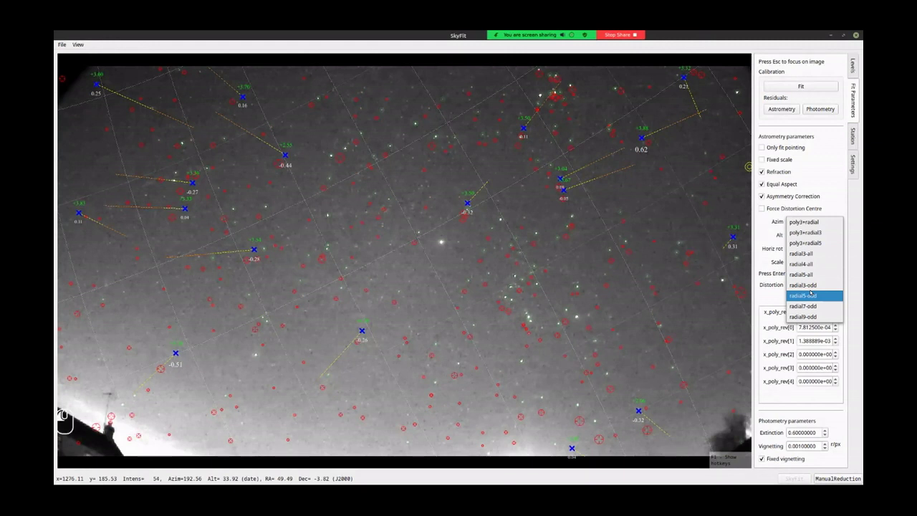
left_click(810, 295)
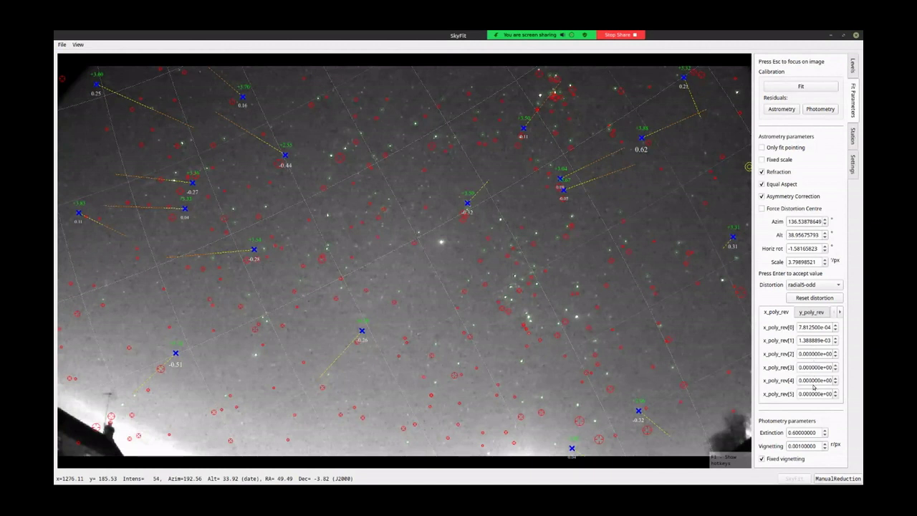
left_click(794, 86)
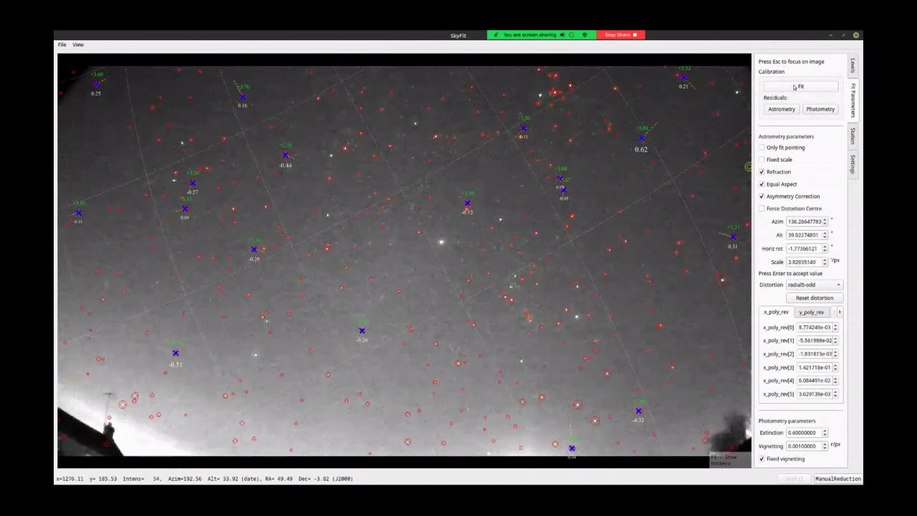
left_click(794, 87)
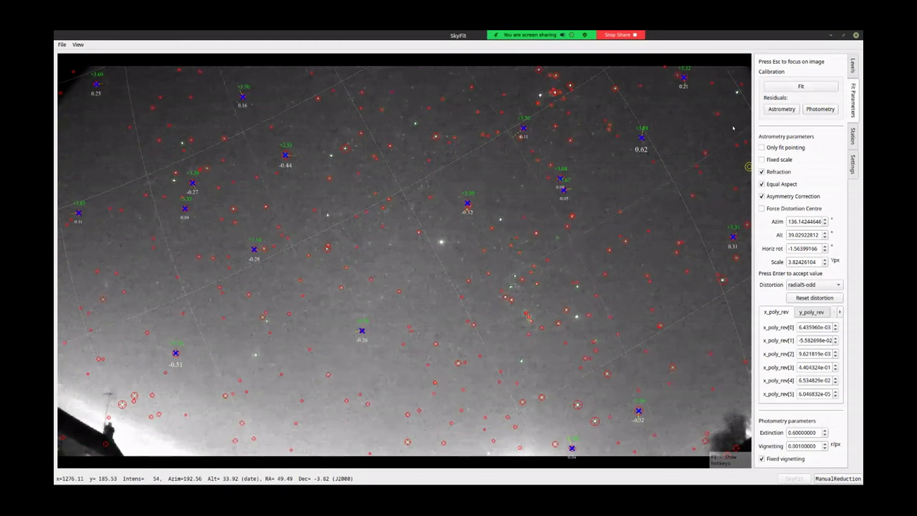
Examine the astrometry residual plots of the radial5-odd fit with asymmetry correction, and close them.
left_click(772, 108)
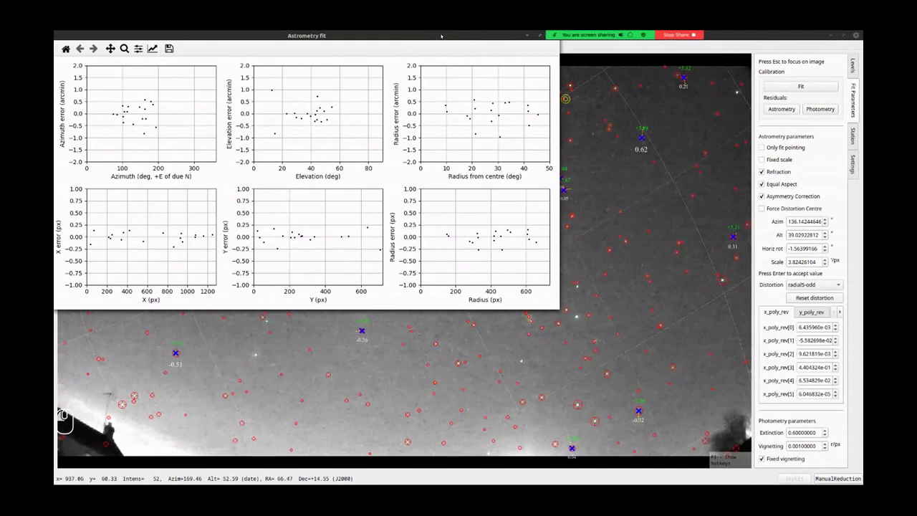
left_click_drag(251, 36, 326, 148)
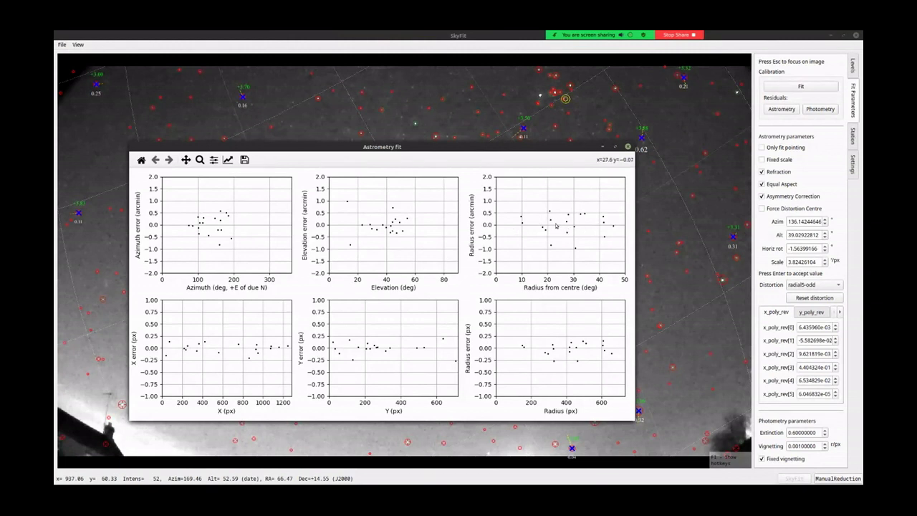
left_click(627, 145)
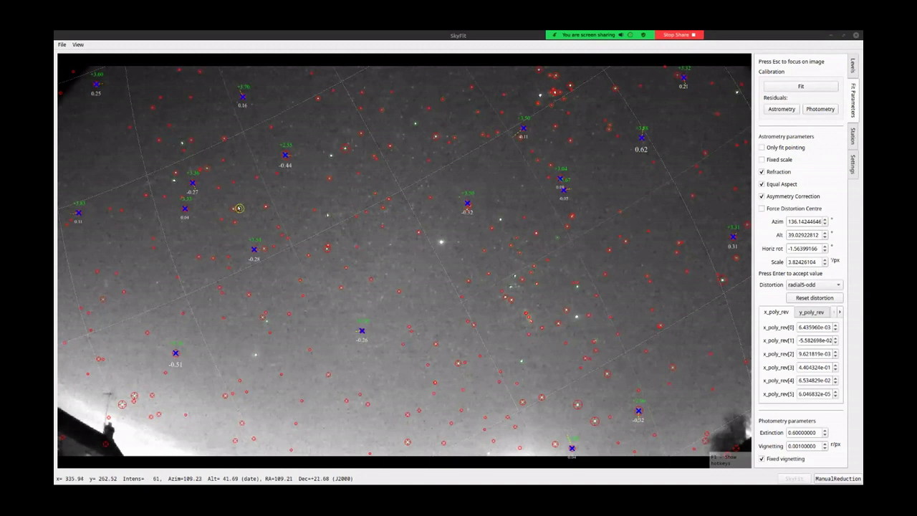
Centroid and pair a mid-height star within the left group of paired stars, and the star just left of the lower right pair.
scroll(239, 209, "up", 5)
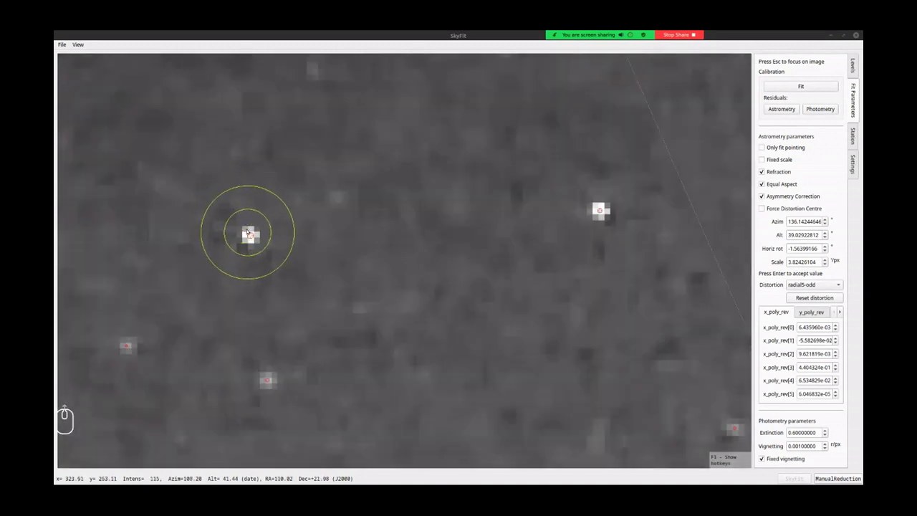
key("space")
scroll(249, 235, "down", 5)
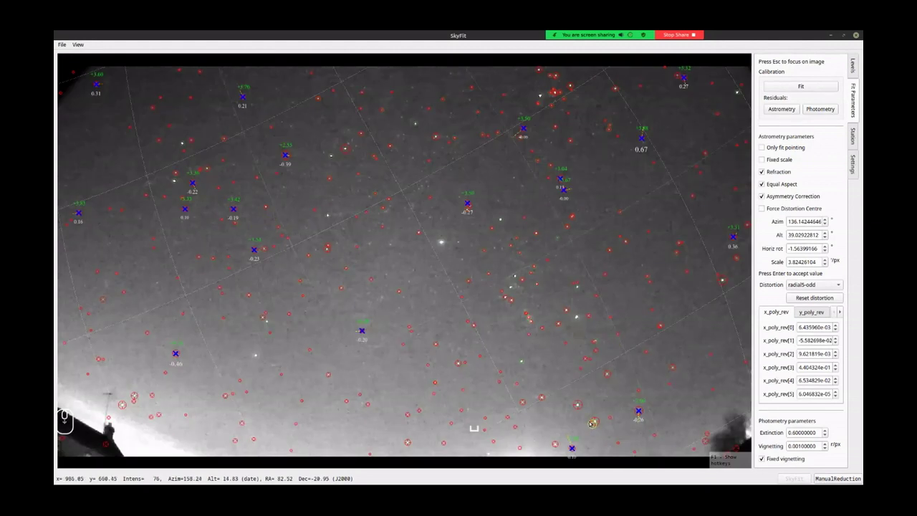
scroll(589, 419, "up", 5)
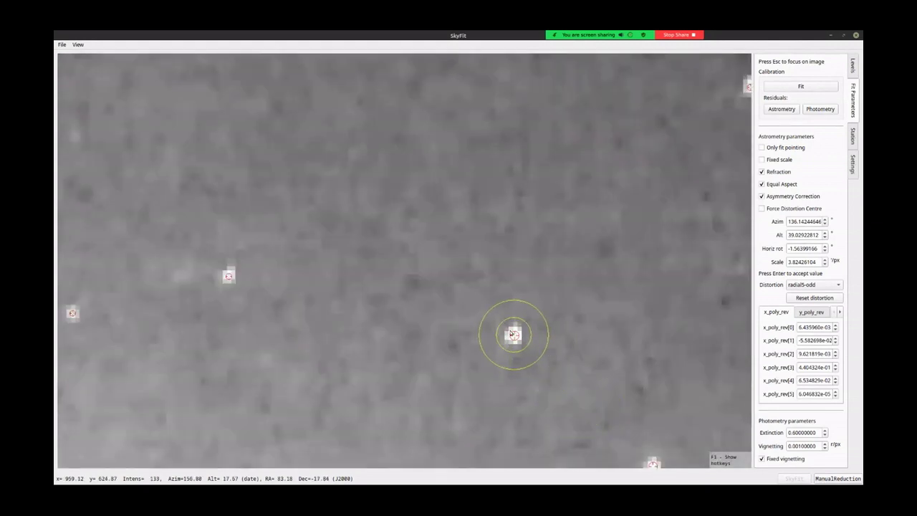
scroll(515, 334, "down", 5)
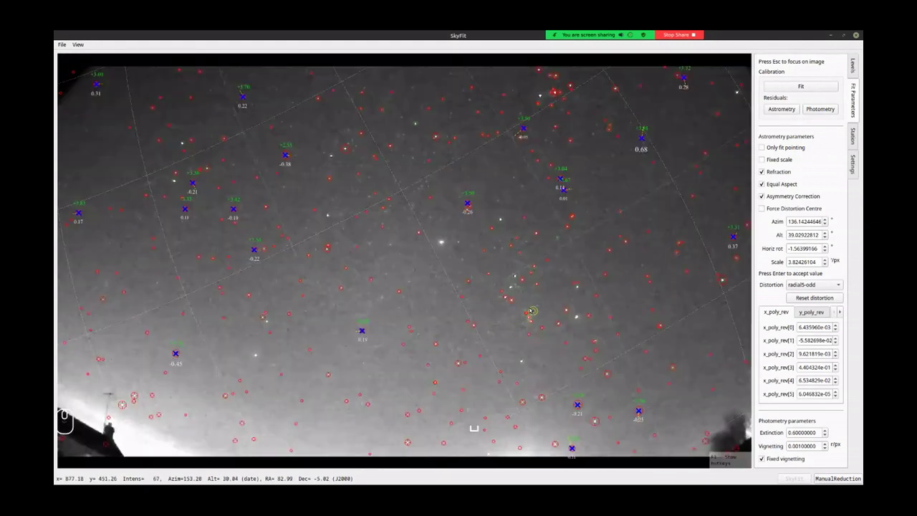
Centroid and pair the star just left of the bright one right of centre, and a mid-height star farther right.
left_click(559, 311)
scroll(560, 311, "up", 5)
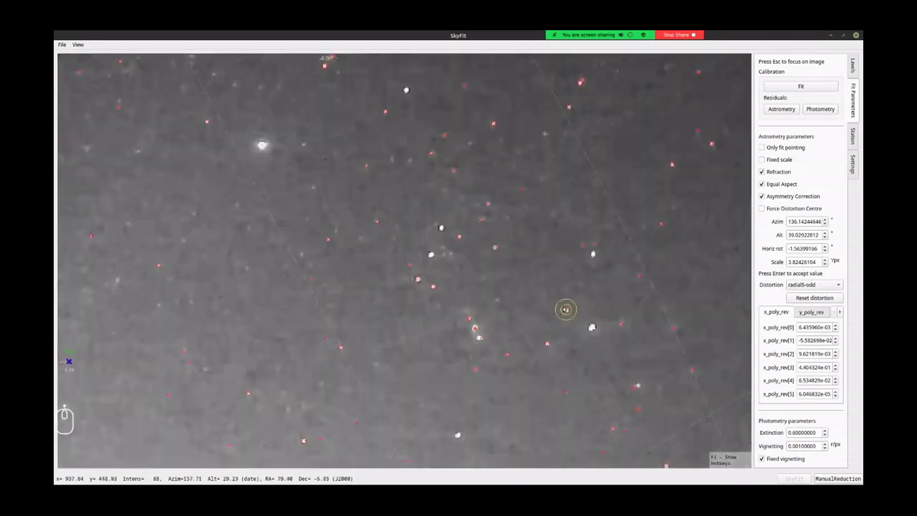
scroll(566, 310, "down", 5)
key("space")
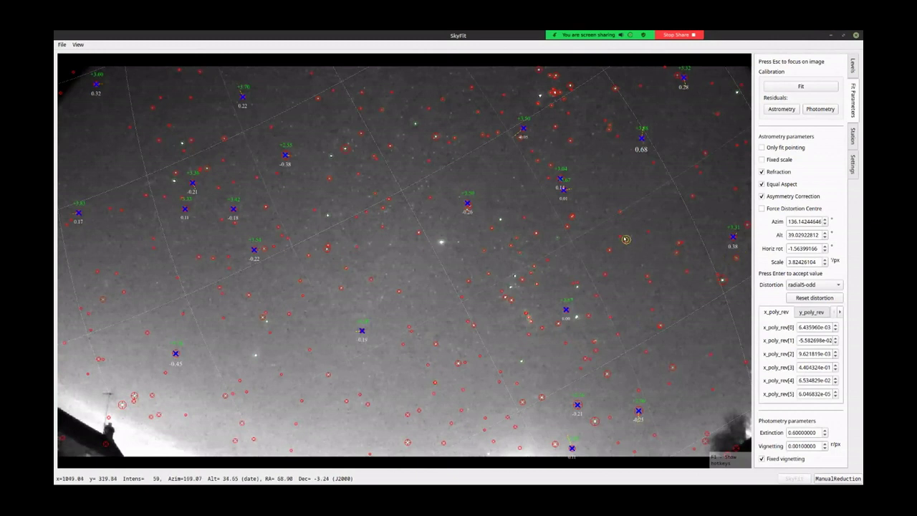
scroll(625, 239, "up", 5)
left_click(615, 256)
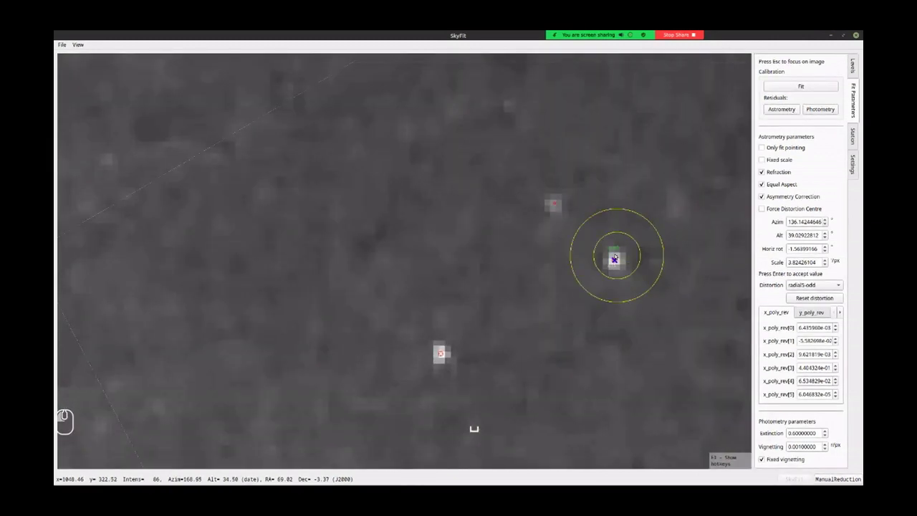
scroll(614, 256, "down", 5)
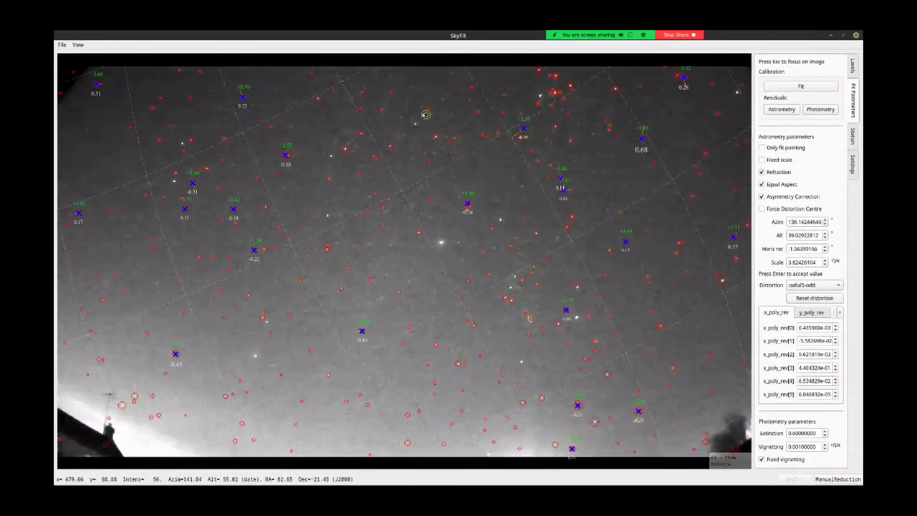
Centroid and pair the star just above the left group of paired stars, and one in the lower middle of the sky.
scroll(192, 168, "up", 5)
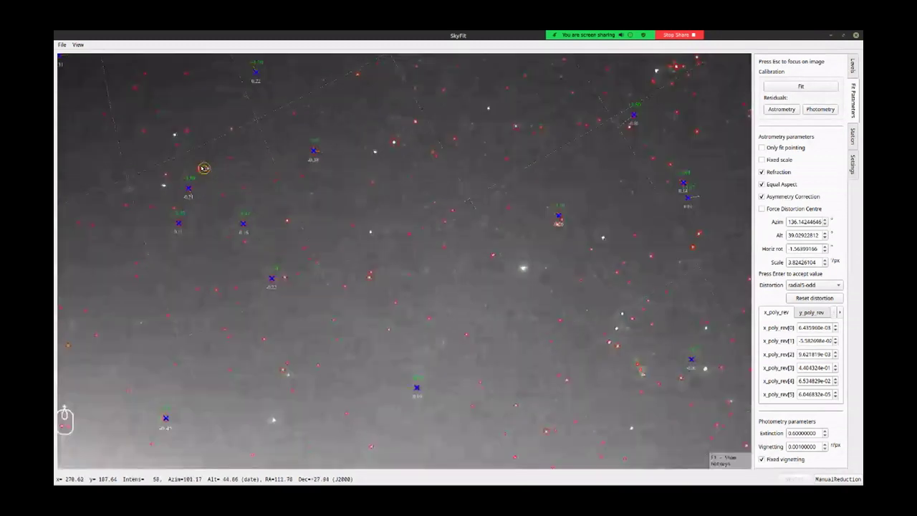
left_click(224, 171)
scroll(224, 170, "down", 5)
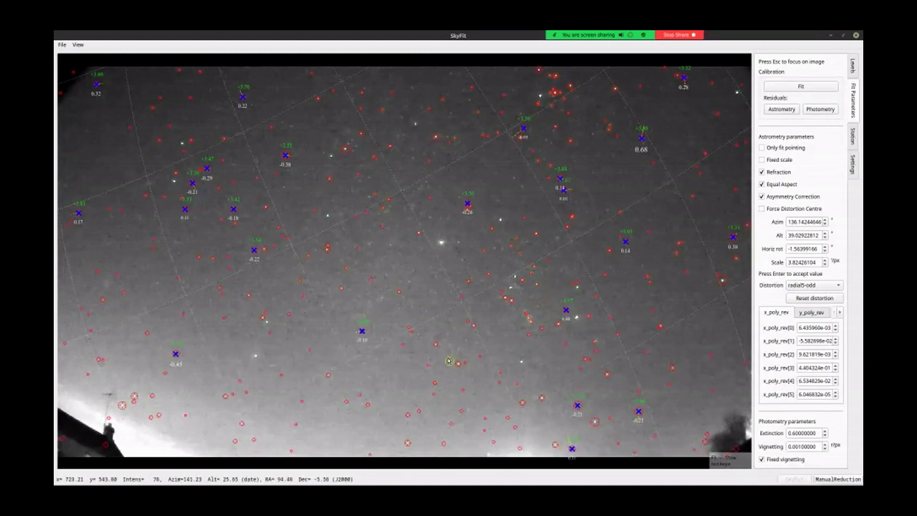
scroll(459, 365, "up", 5)
left_click(471, 365)
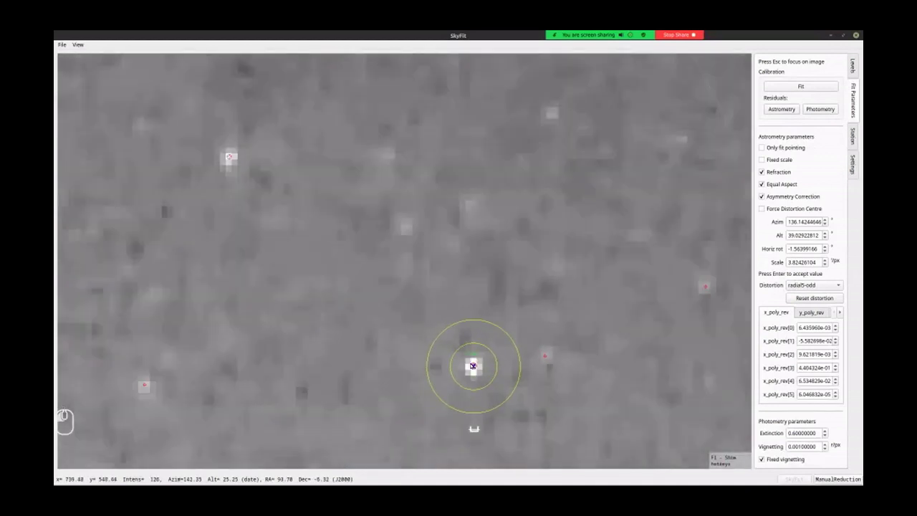
scroll(471, 367, "down", 5)
Centroid and pair a star near the horizon right of the lower middle, and one near the upper edge in the right part.
scroll(539, 400, "up", 5)
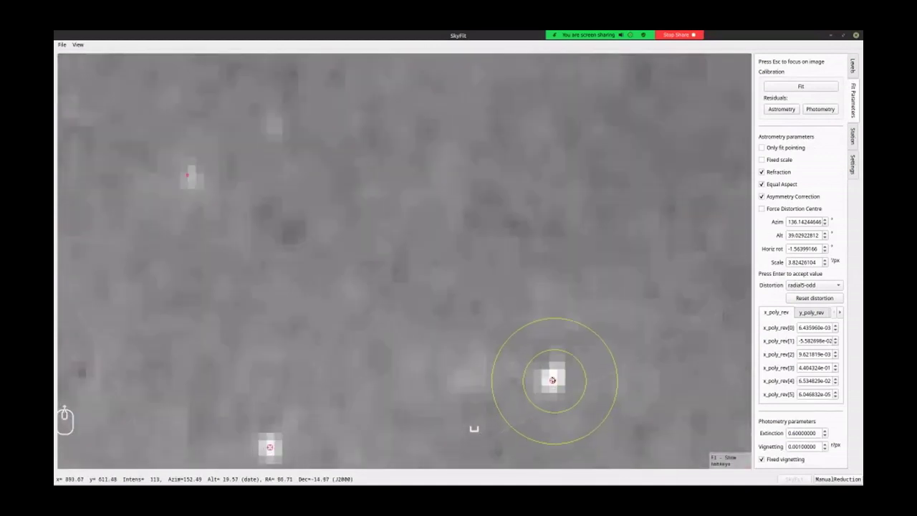
left_click(269, 446)
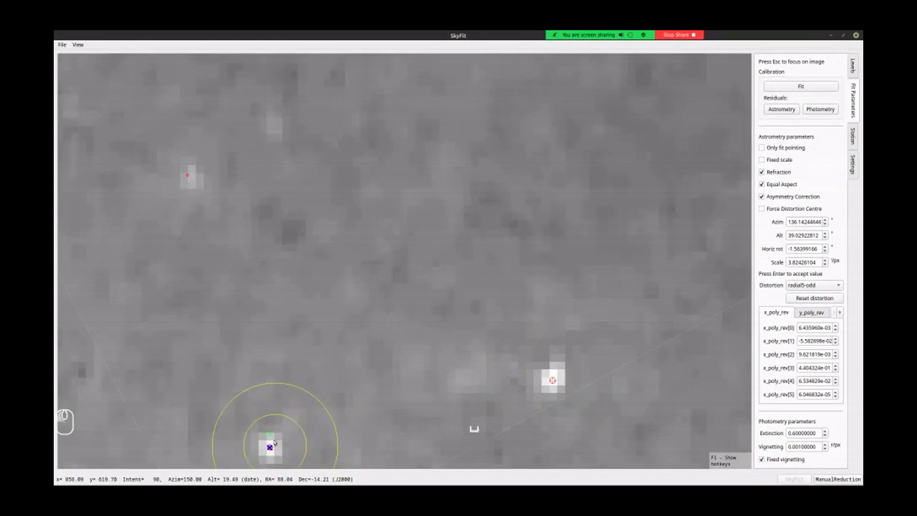
scroll(270, 445, "down", 5)
key("ctrl+z")
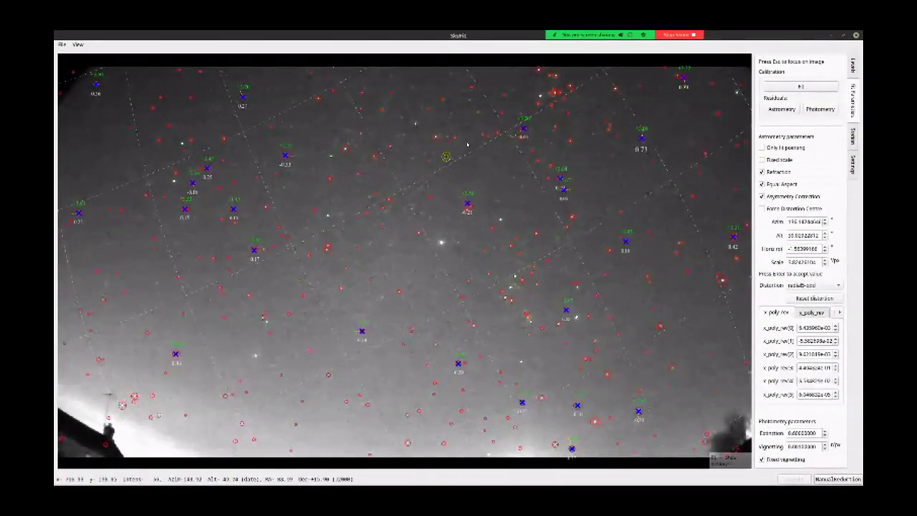
scroll(610, 82, "up", 5)
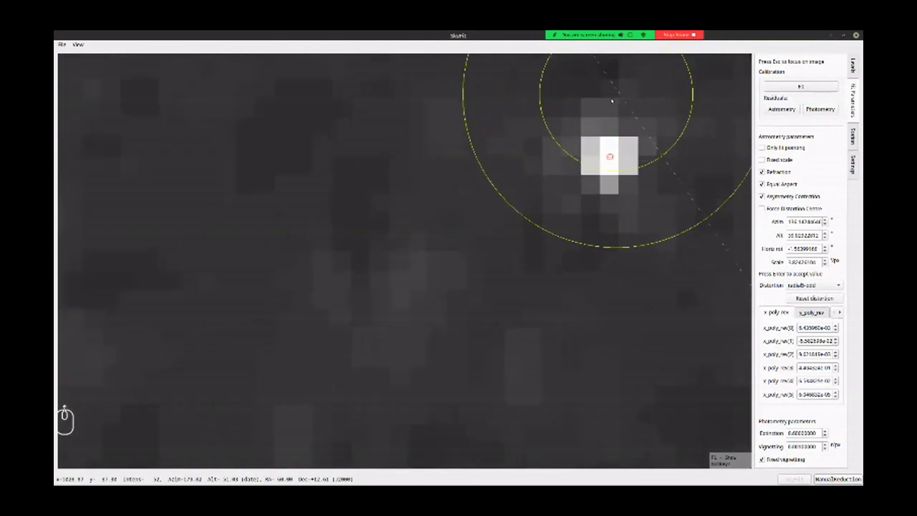
left_click(605, 158)
scroll(608, 156, "down", 5)
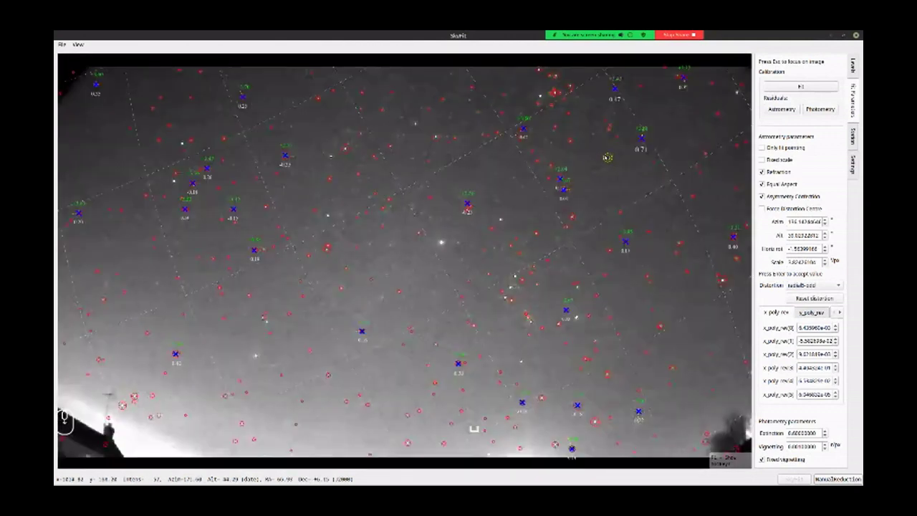
Centroid and pair the brighter star of a close duo left of centre, and the star above the lower right pairs.
key("ctrl+z")
scroll(326, 246, "up", 5)
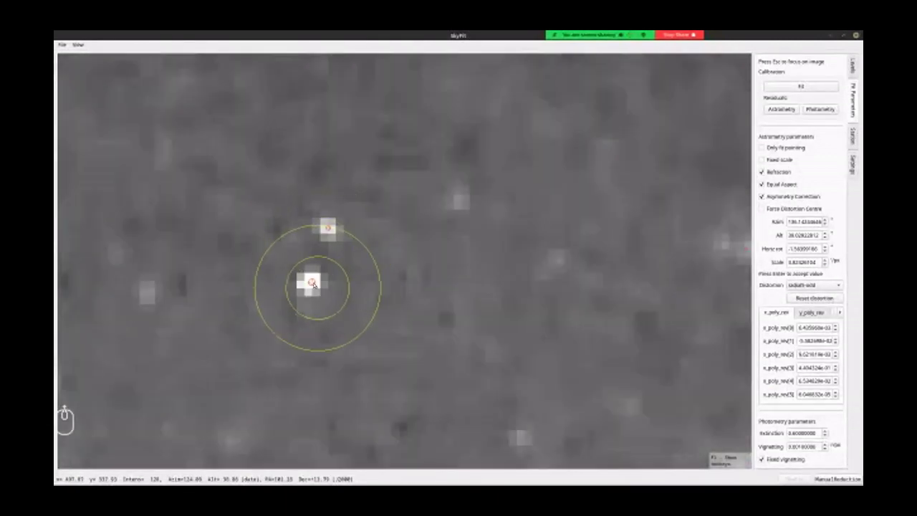
scroll(327, 250, "down", 5)
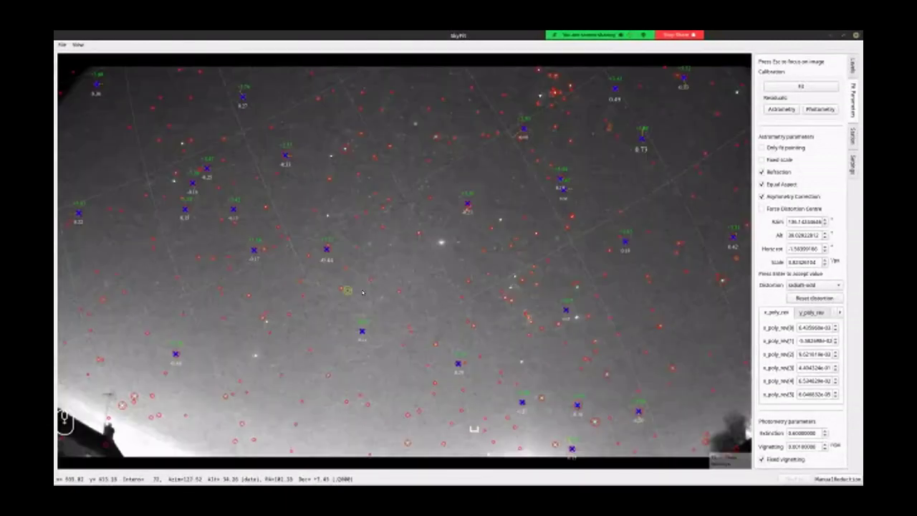
scroll(598, 391, "up", 5)
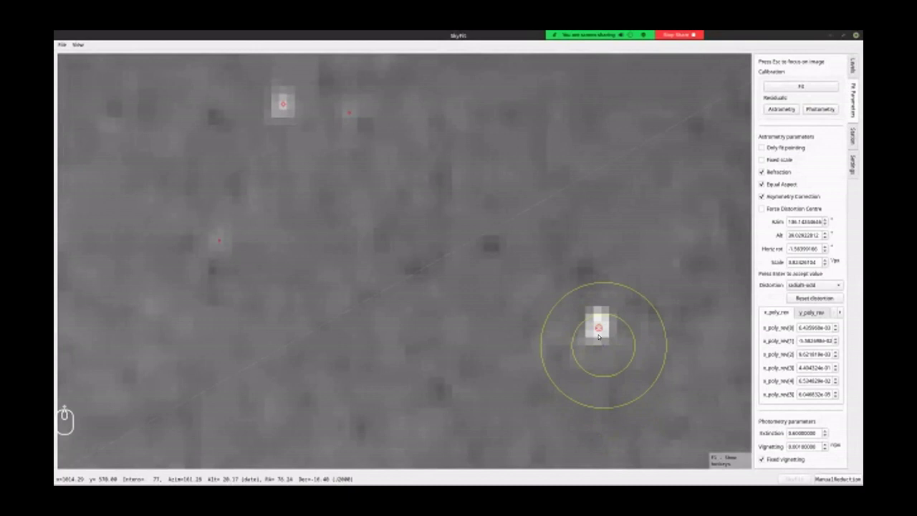
scroll(598, 326, "down", 5)
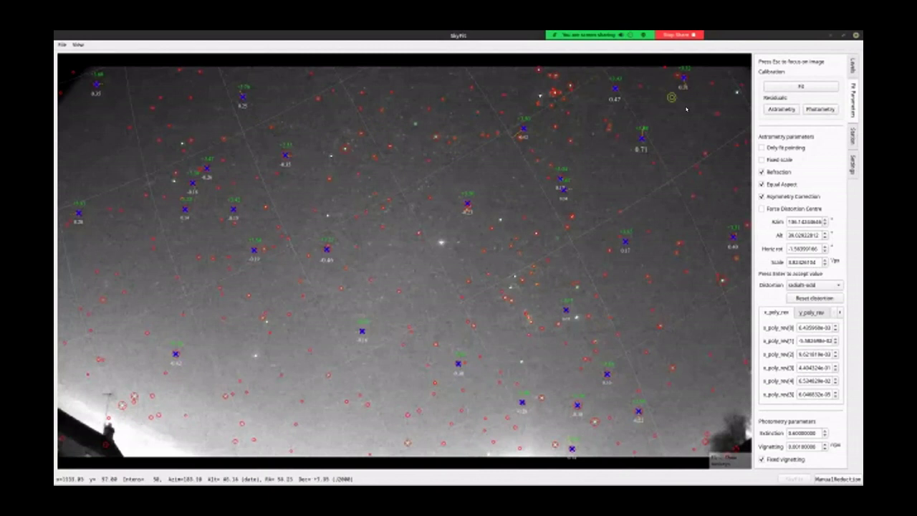
Centroid and pair the star just below the paired one at the right edge, and one below the centre of the sky.
scroll(736, 257, "up", 5)
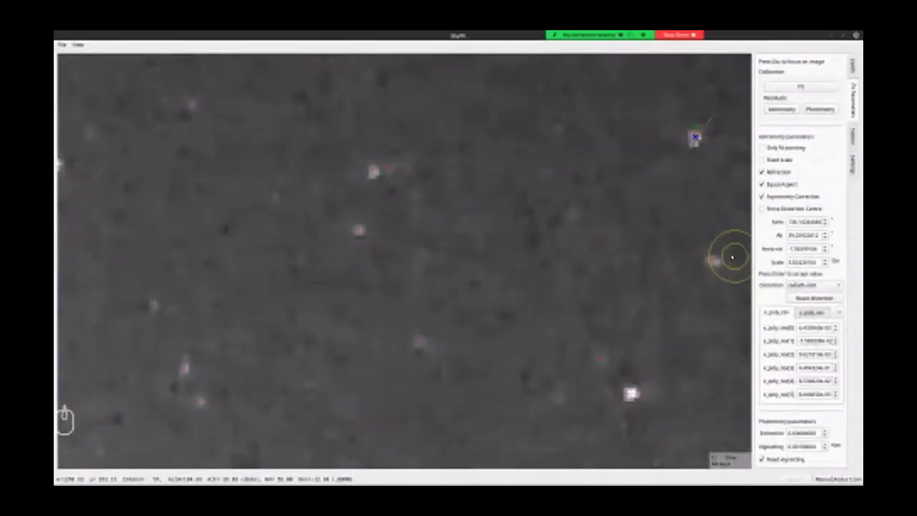
scroll(698, 262, "down", 5)
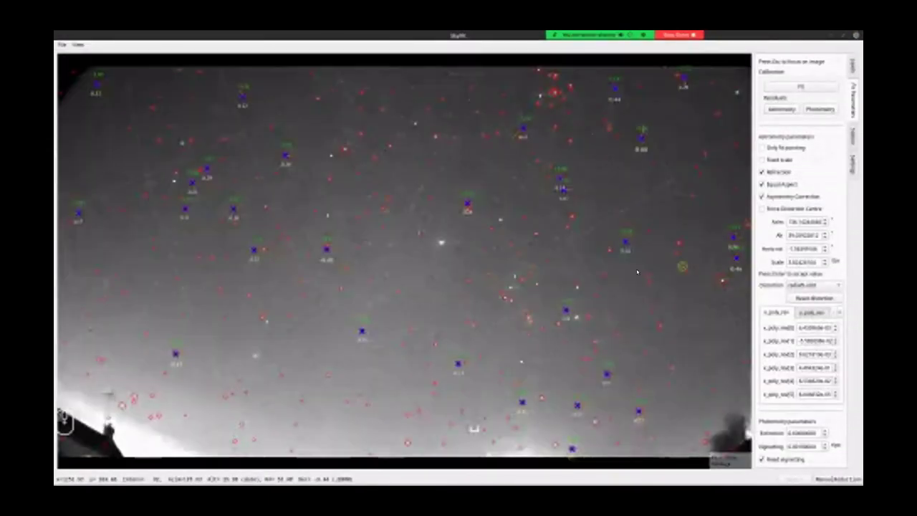
scroll(456, 283, "up", 5)
scroll(456, 283, "down", 5)
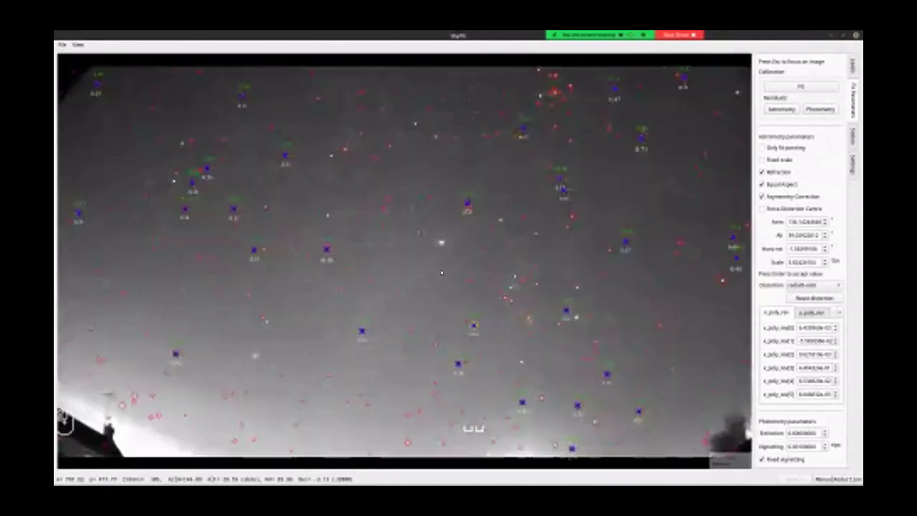
Centroid and pair the star above the rooftop at lower left, and two mid-height stars left of the bright central object.
scroll(149, 385, "up", 5)
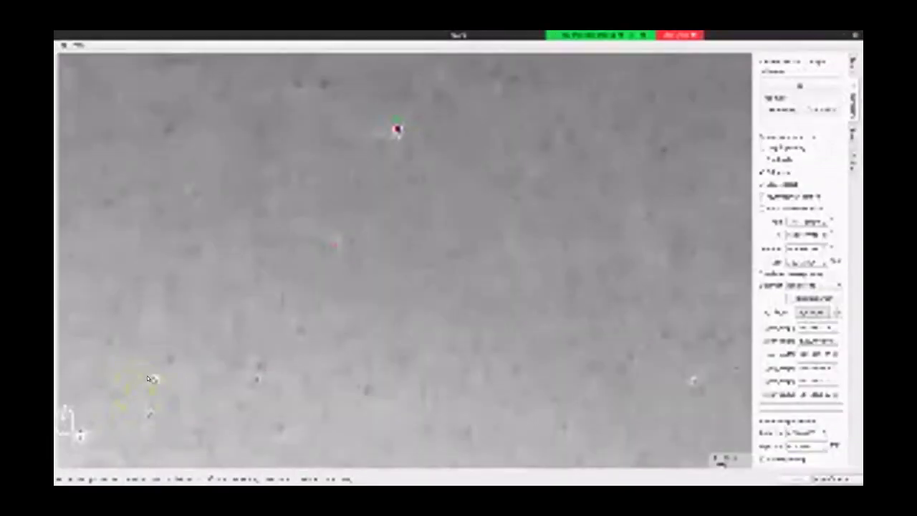
scroll(146, 375, "down", 5)
scroll(246, 237, "up", 5)
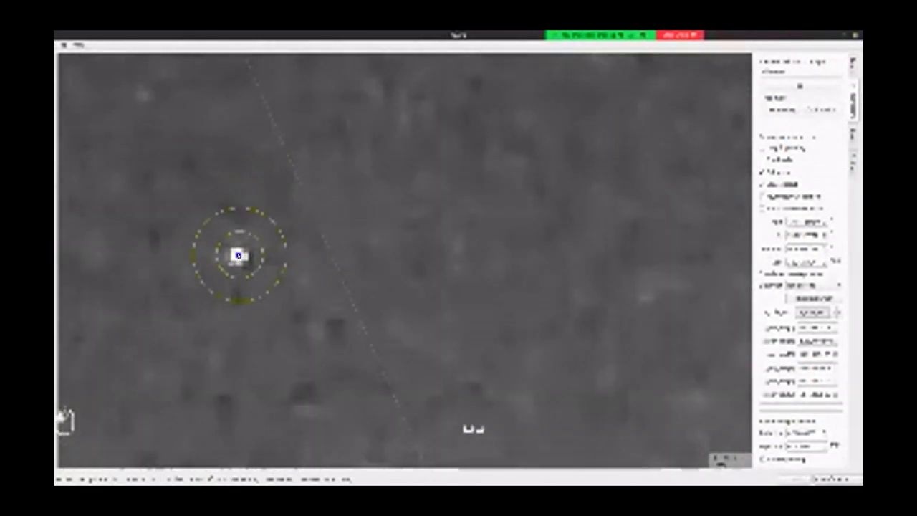
scroll(246, 237, "down", 5)
scroll(411, 229, "up", 5)
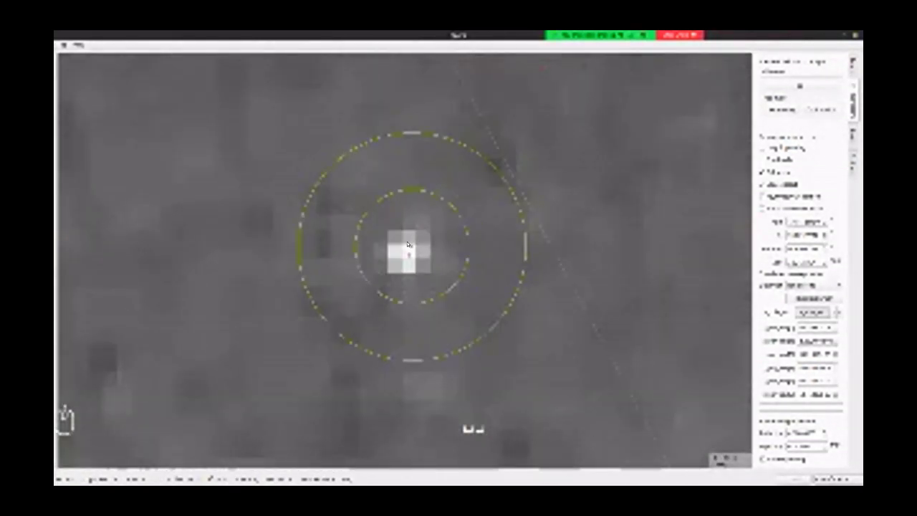
scroll(412, 230, "down", 5)
Centroid and pair another star low on the right near the horizon, and one in the upper middle of the sky.
scroll(511, 341, "up", 5)
scroll(511, 341, "down", 5)
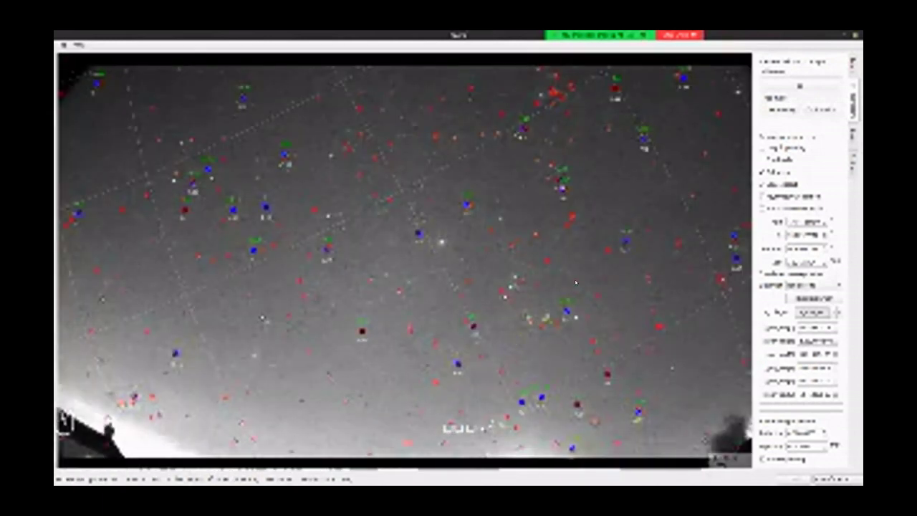
scroll(437, 137, "up", 5)
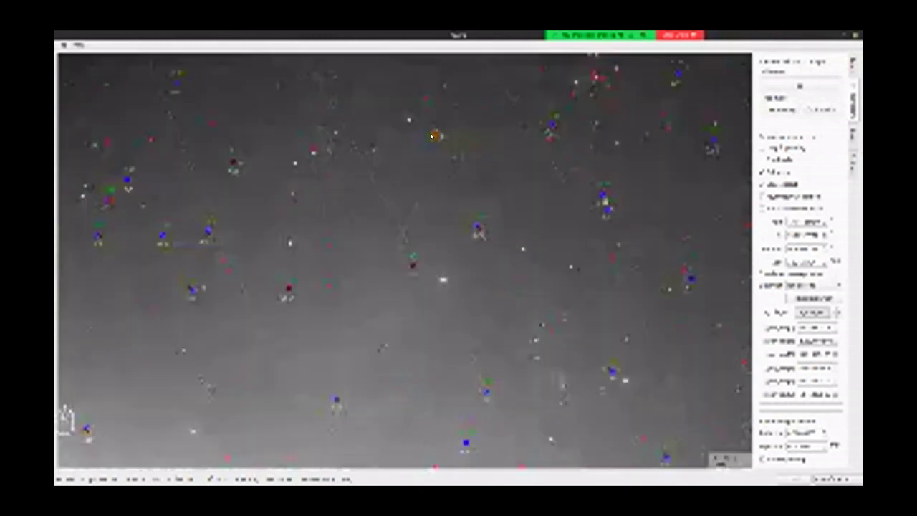
scroll(432, 140, "down", 5)
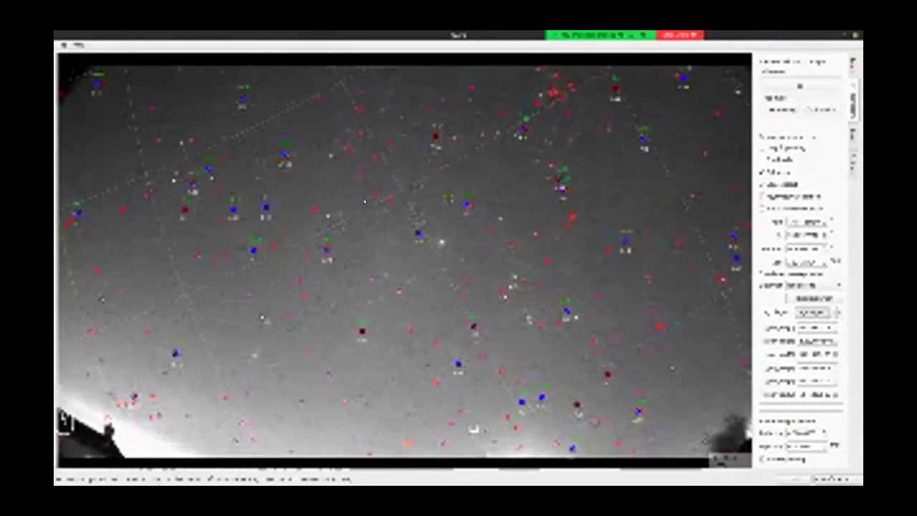
Refit the plate with all paired stars, and switch to the terminal and widen it so the residual table's rows fit.
left_click(804, 86)
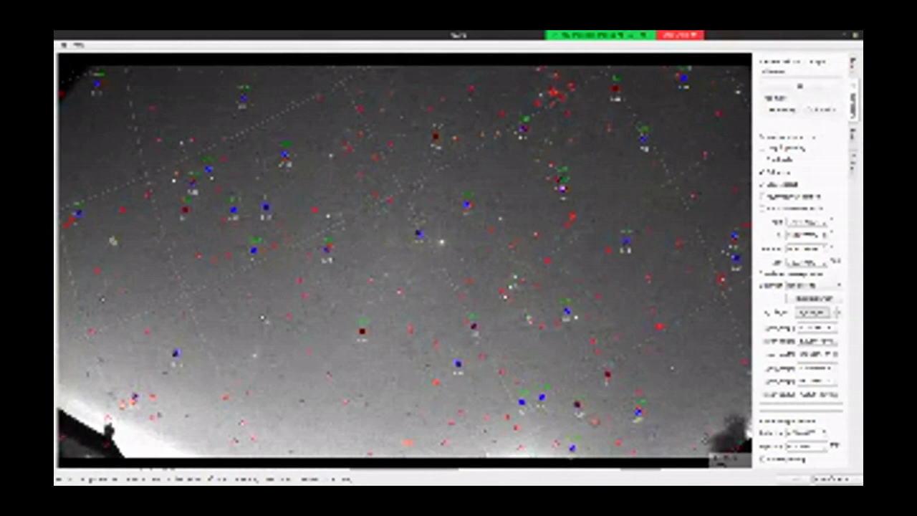
key("alt+Tab")
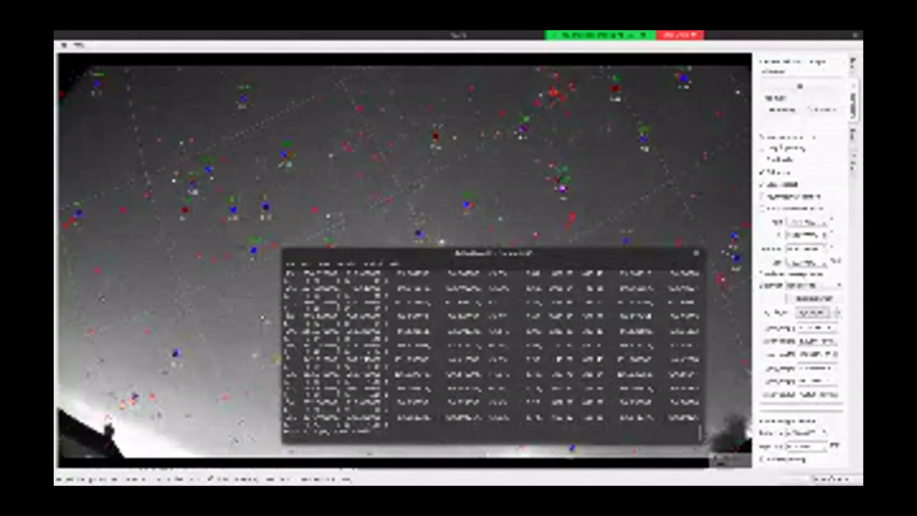
left_click_drag(282, 349, 144, 437)
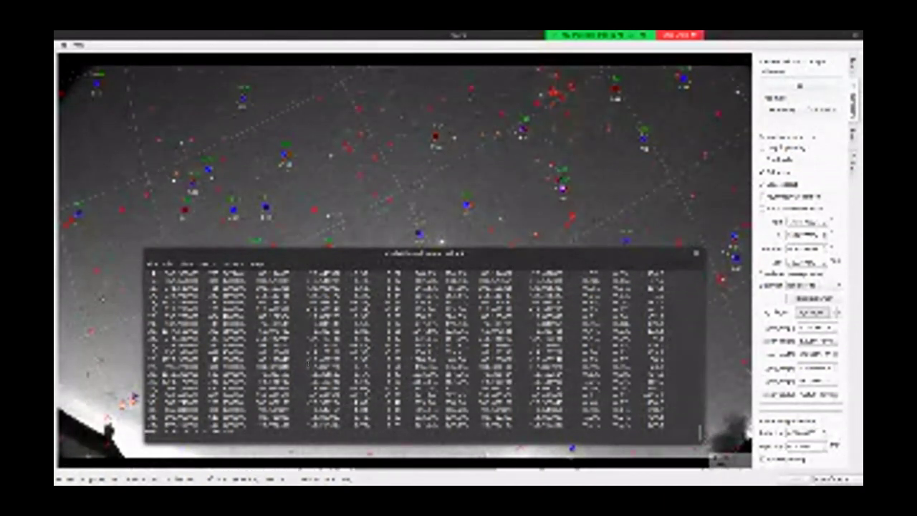
Turn off the meeting screen share's video-clip optimization while keeping the terminal with the residual table in view.
left_click_drag(536, 249, 55, 192)
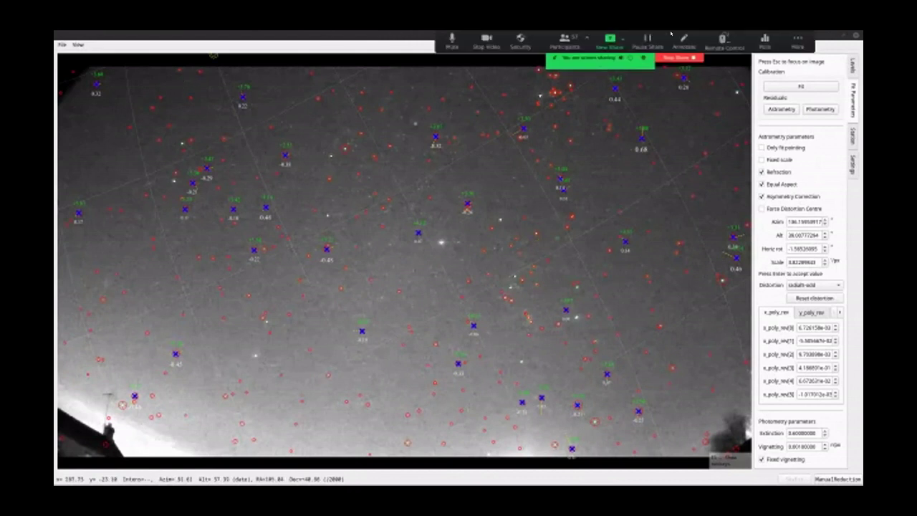
left_click(788, 41)
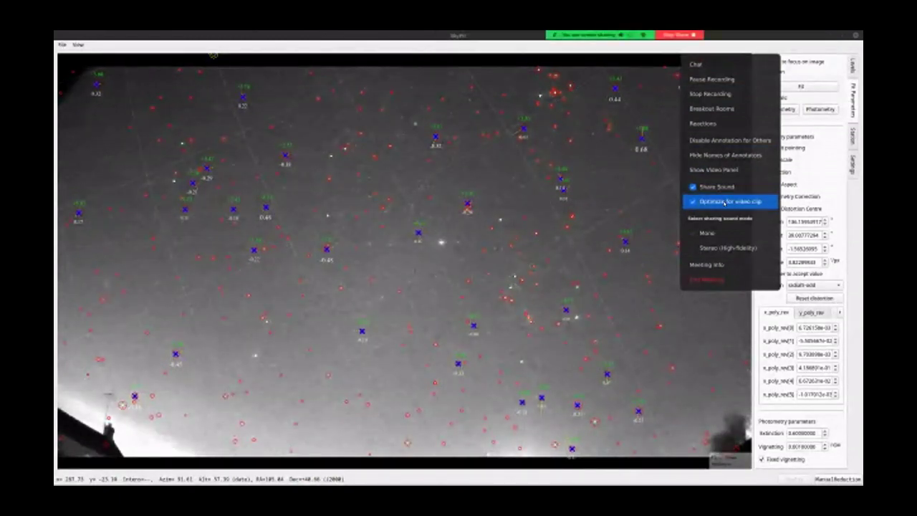
left_click(360, 34)
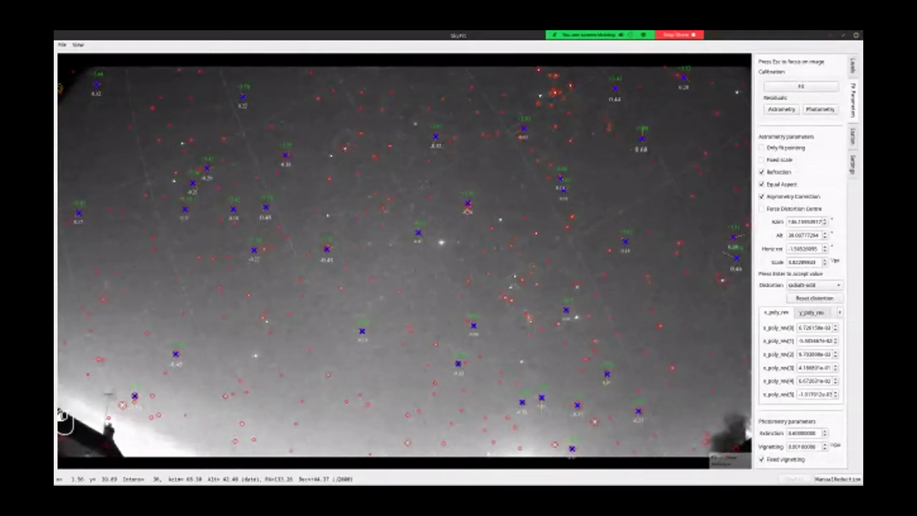
left_click_drag(55, 255, 321, 221)
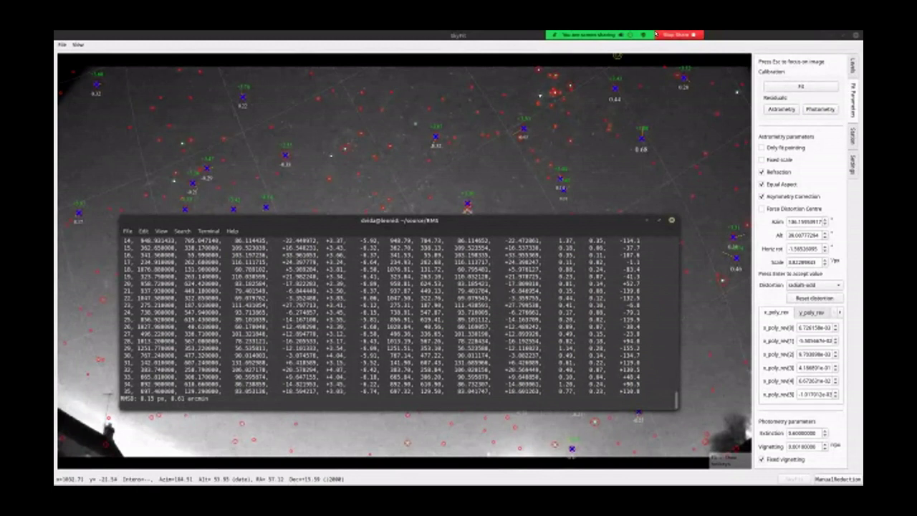
mouse_move(667, 36)
left_click(800, 40)
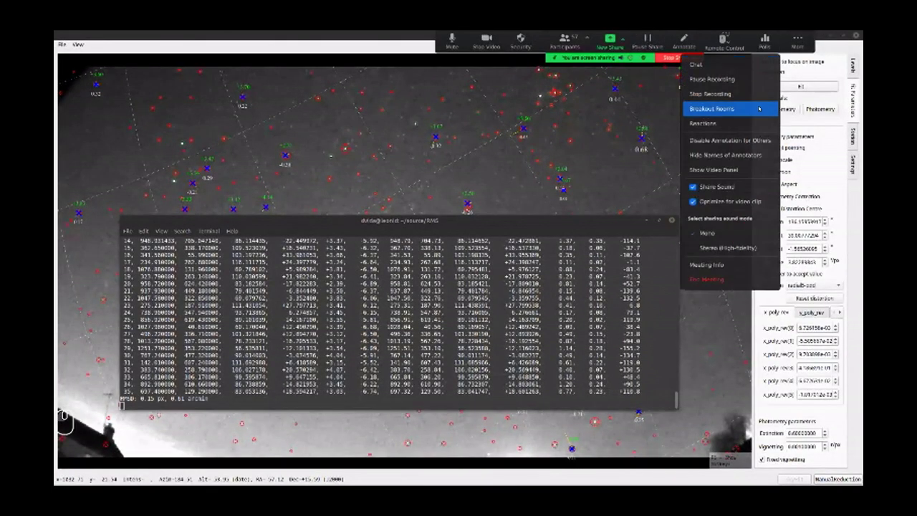
left_click(741, 203)
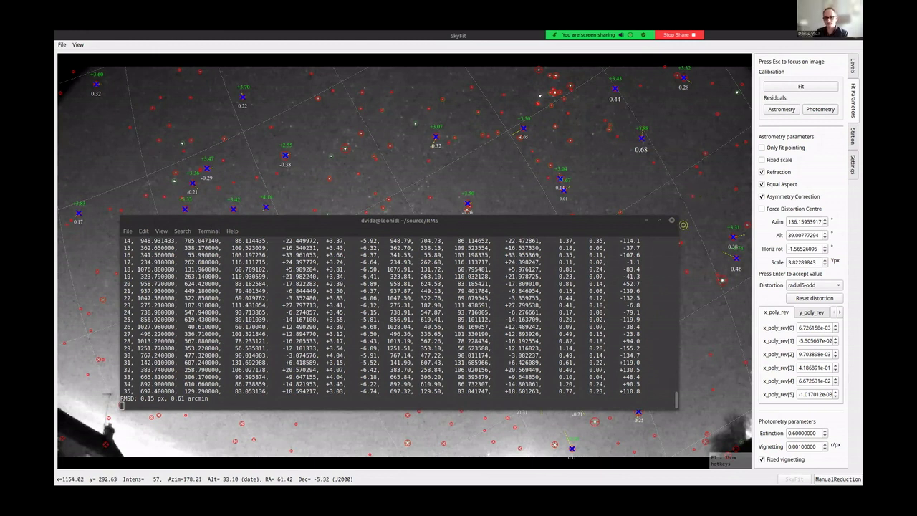
Highlight the RMSD values below the residual table in the terminal.
left_click(414, 225)
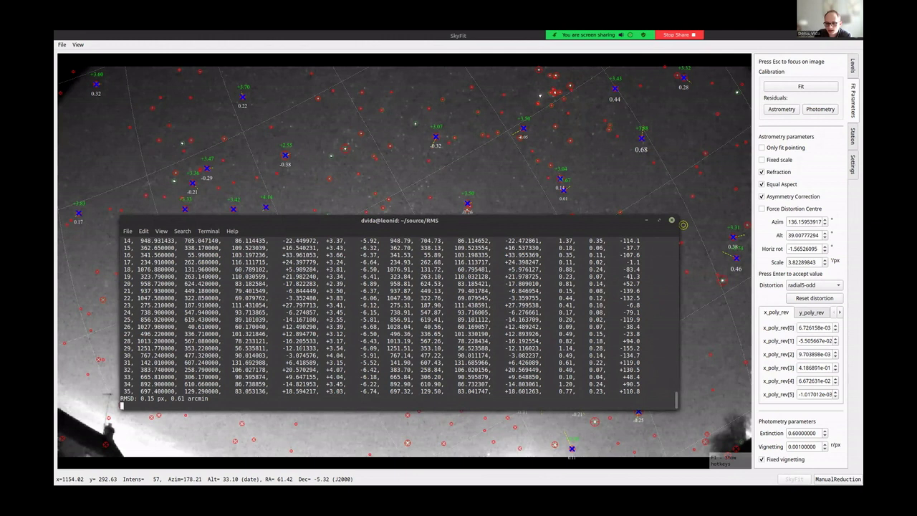
left_click(404, 224)
double_click(127, 391)
left_click_drag(140, 398, 205, 398)
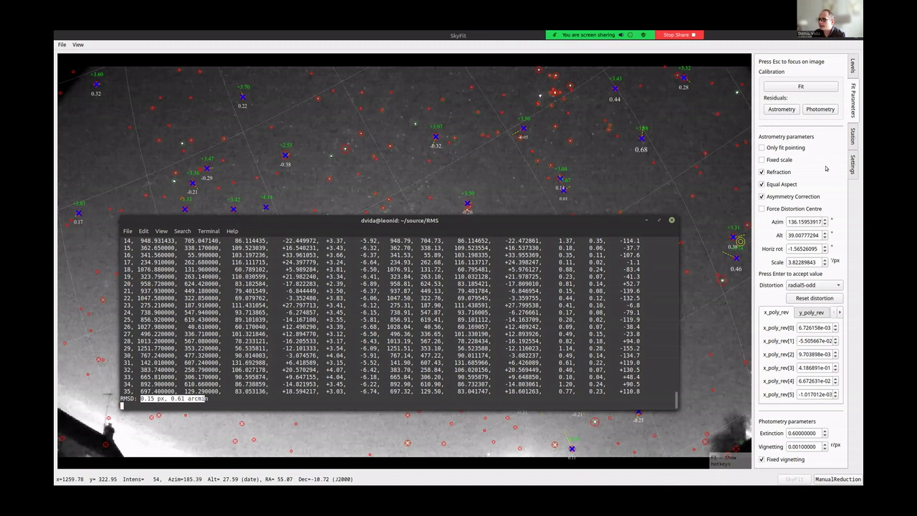
Plot the astrometry residuals of the radial5-odd fit, examine the error graphs, and close them.
left_click(781, 119)
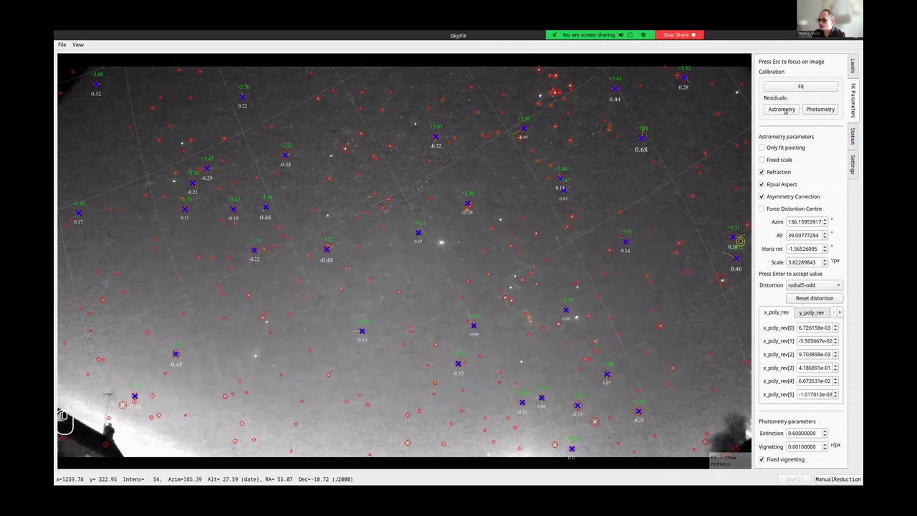
left_click_drag(346, 36, 409, 119)
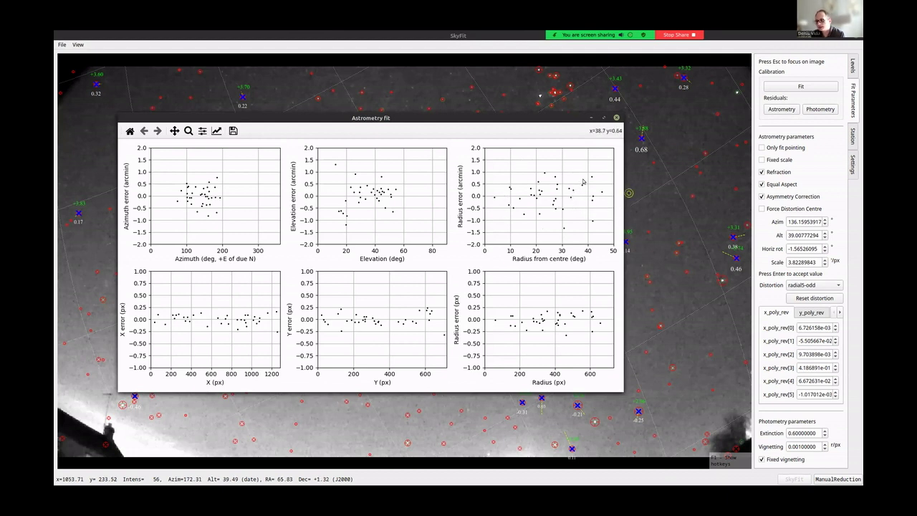
left_click(617, 117)
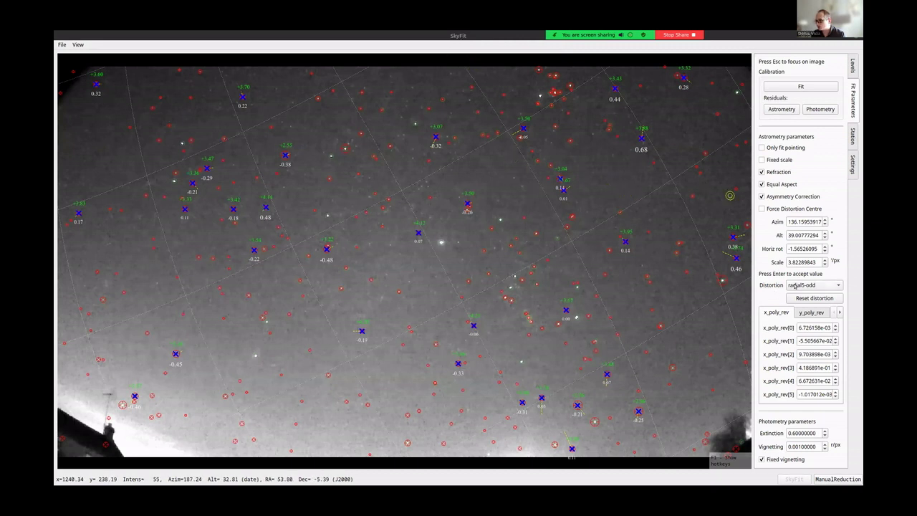
Change the distortion model to radial7-odd and refit the plate.
left_click(796, 286)
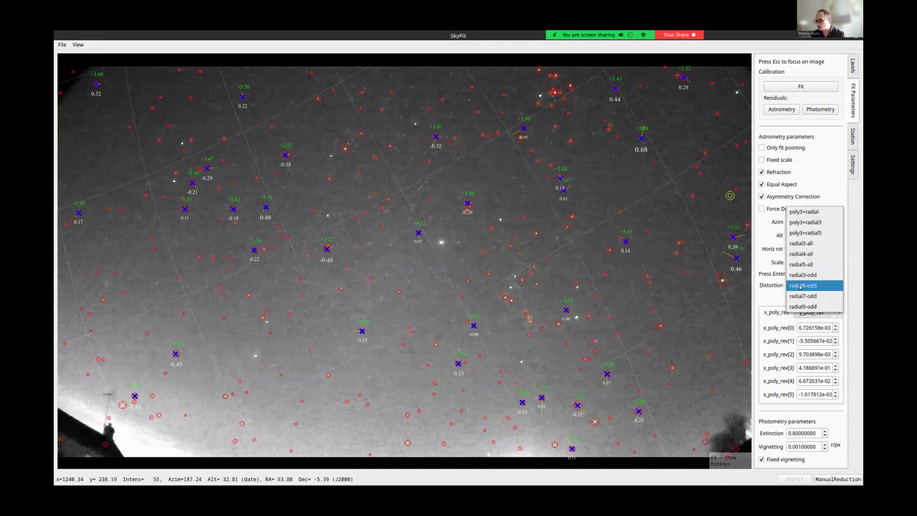
left_click(805, 296)
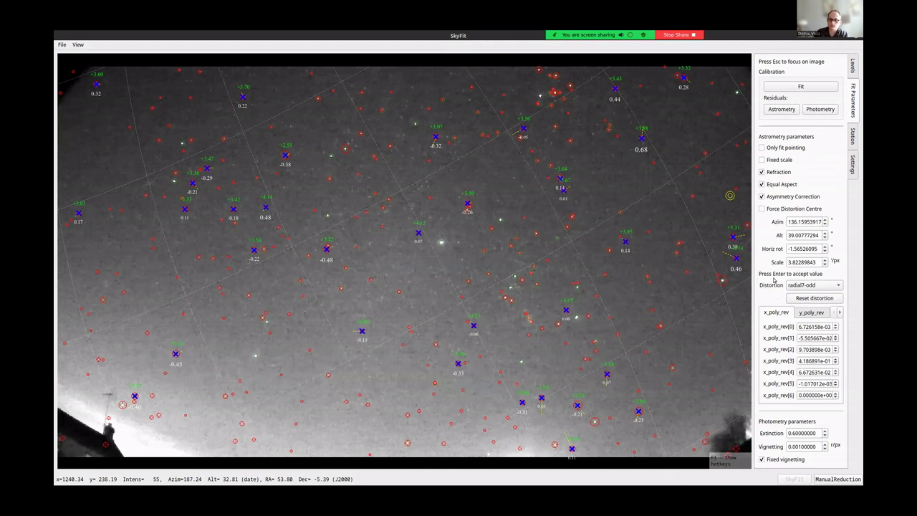
left_click(793, 87)
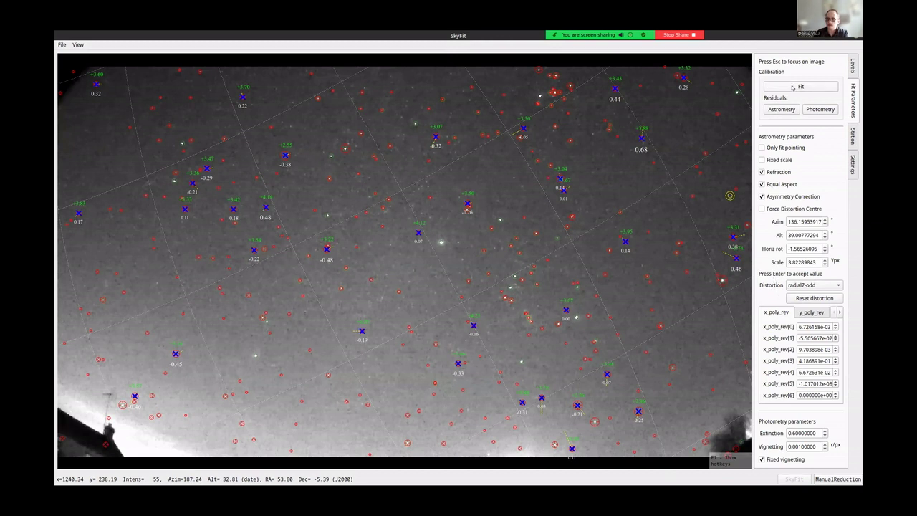
left_click(792, 87)
left_click(793, 87)
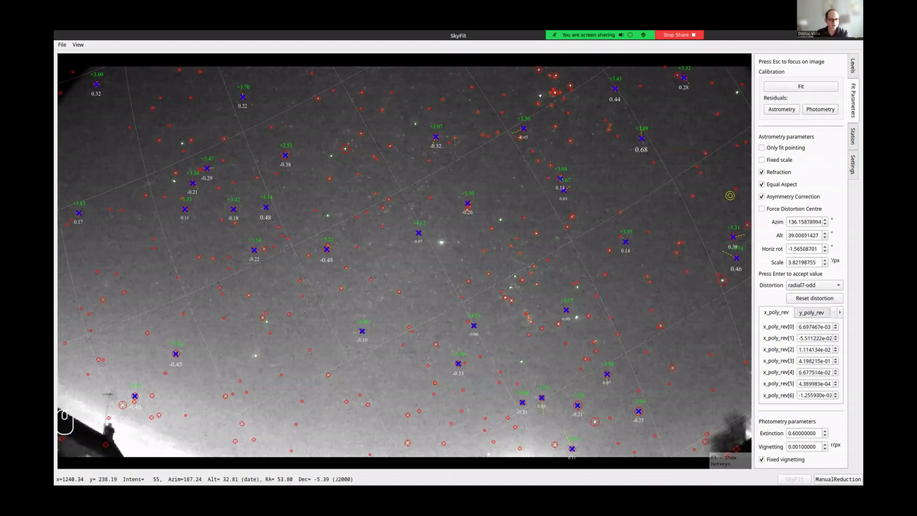
Examine the radial7-odd fit's RMSD in the terminal and its astrometry residual plots, putting both windows away.
key("alt+Tab")
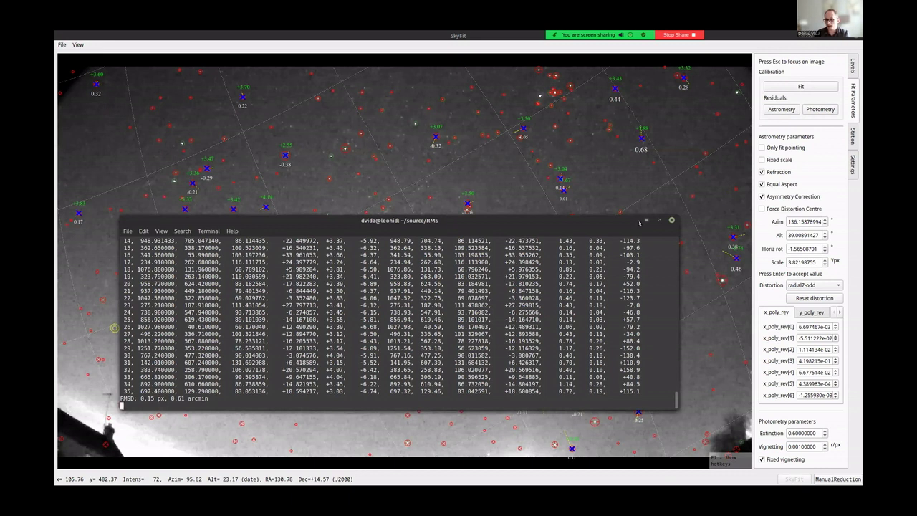
left_click(647, 220)
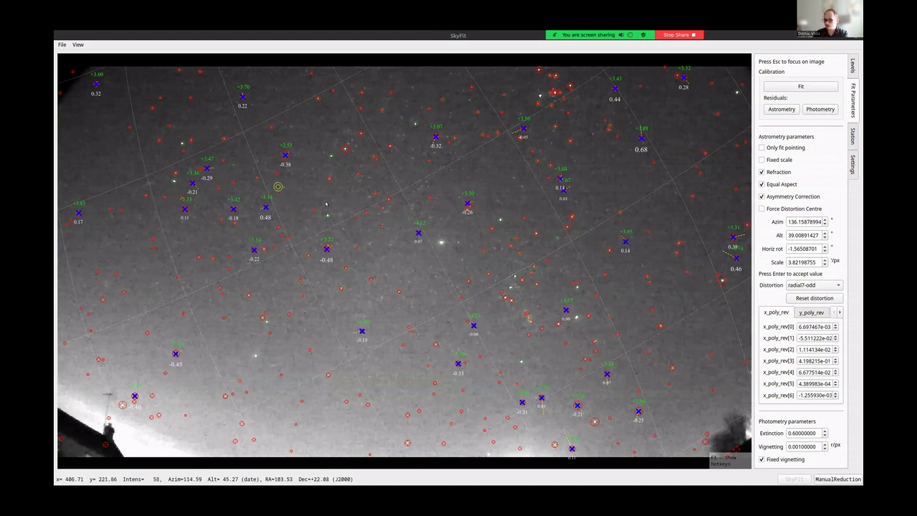
left_click(789, 112)
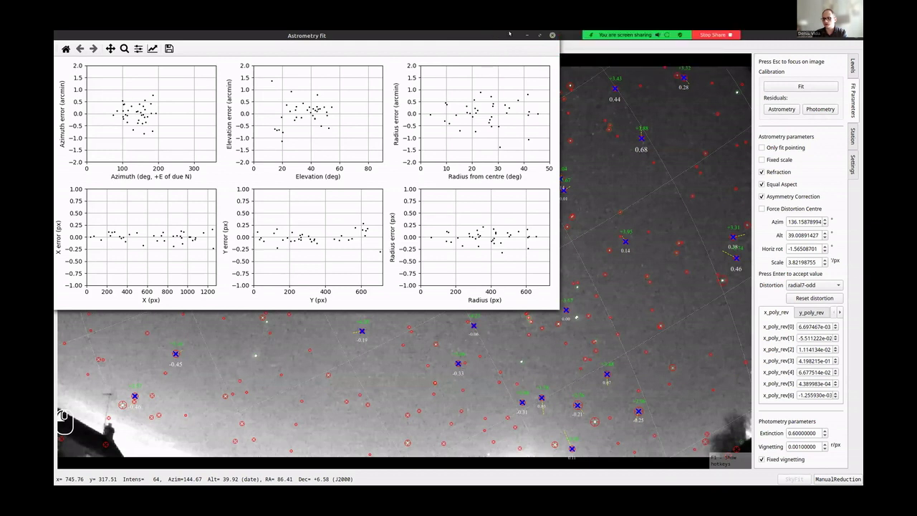
left_click_drag(510, 33, 559, 169)
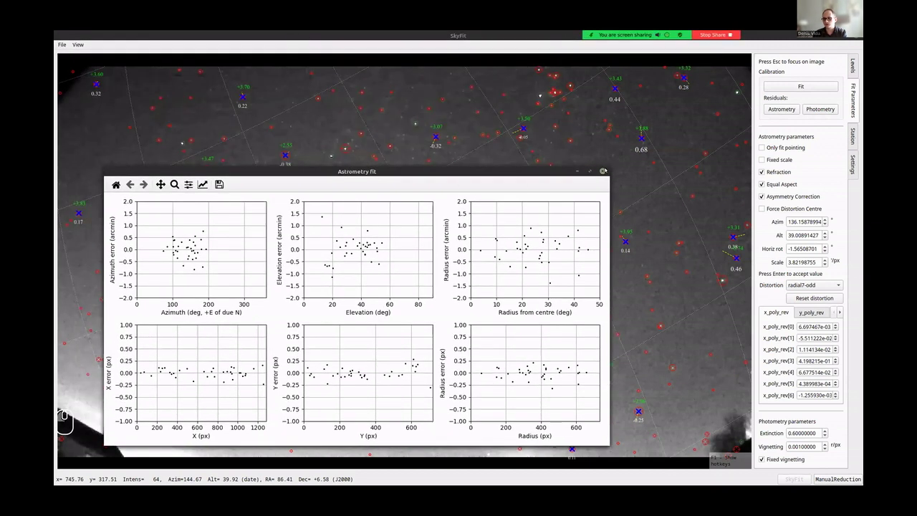
left_click(602, 172)
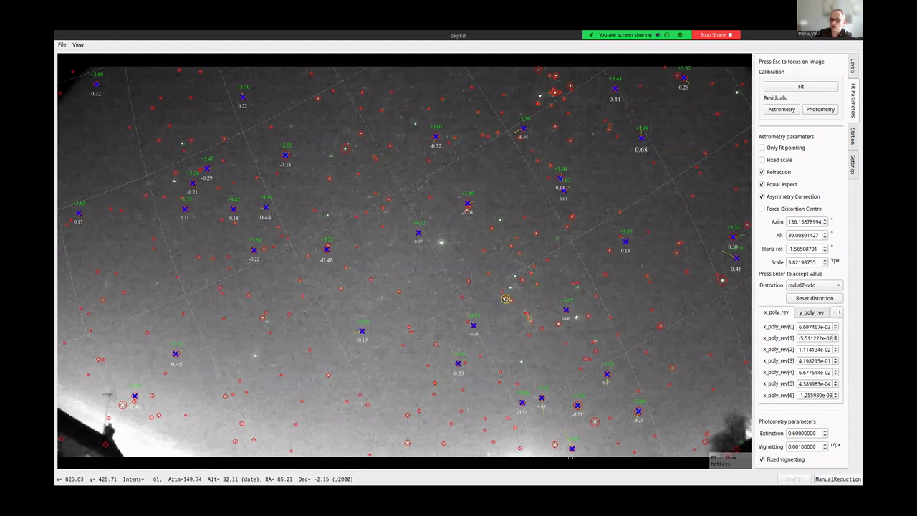
Plot the photometry fit, compare its residuals against radius from the centre and the vignetting setting, and close the plot.
left_click(810, 109)
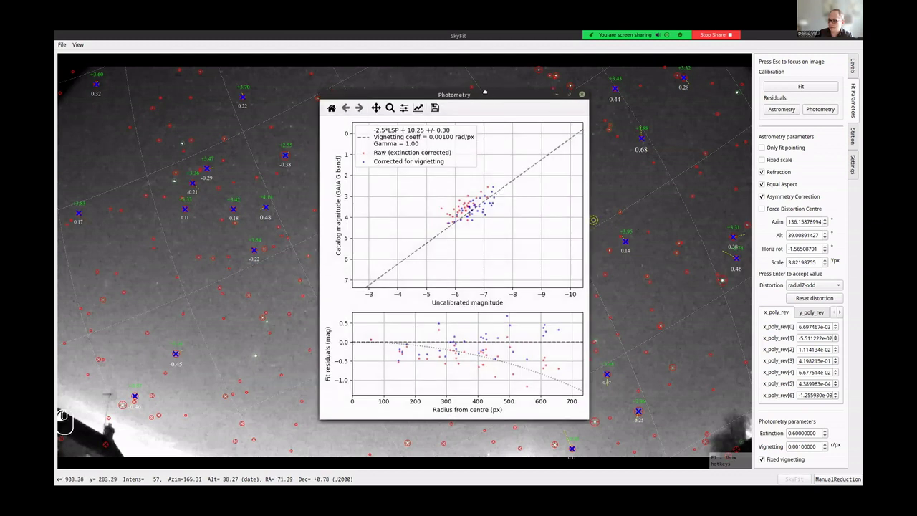
left_click_drag(485, 92, 442, 92)
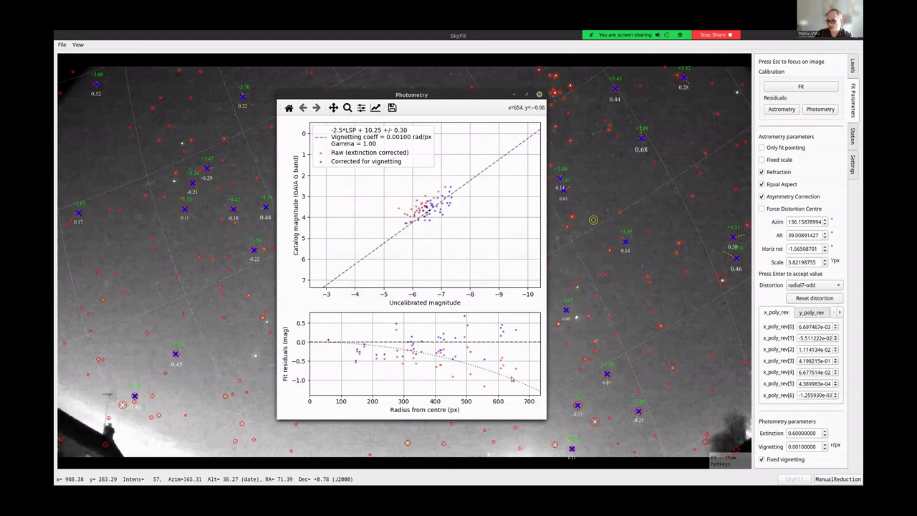
left_click(815, 446)
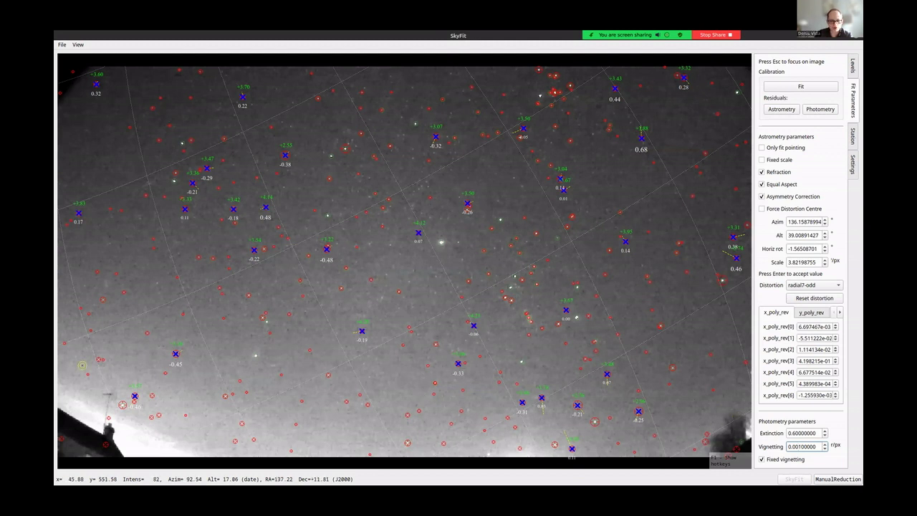
key("alt+Tab")
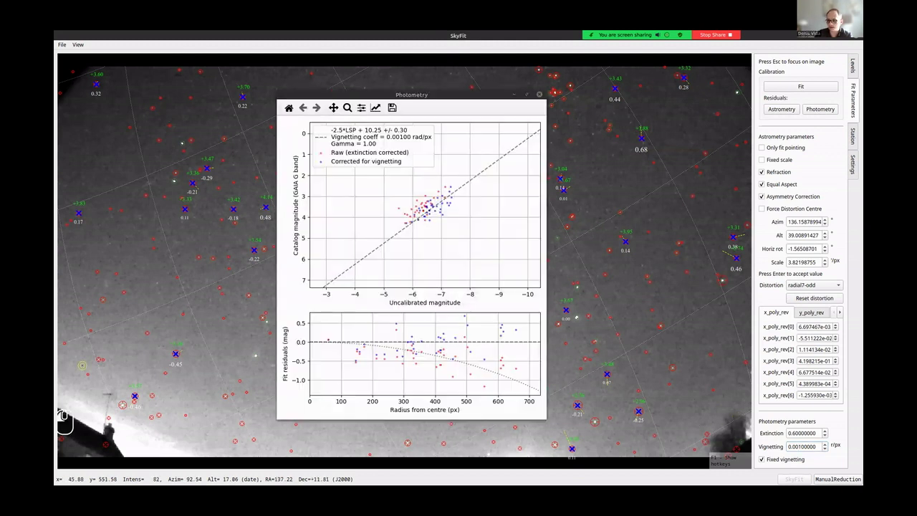
left_click(541, 97)
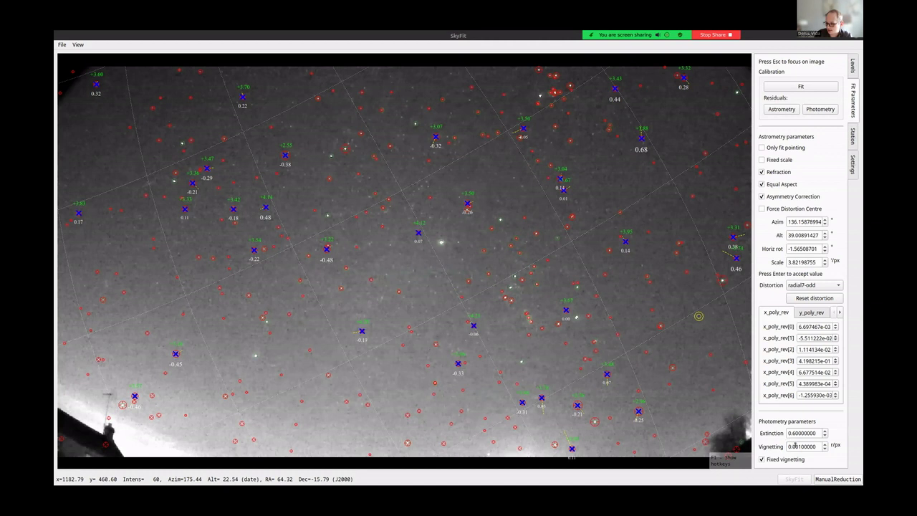
Try a vignetting coefficient of 0.0007 rad/px, and restore it to 0.001.
left_click_drag(801, 445, 815, 445)
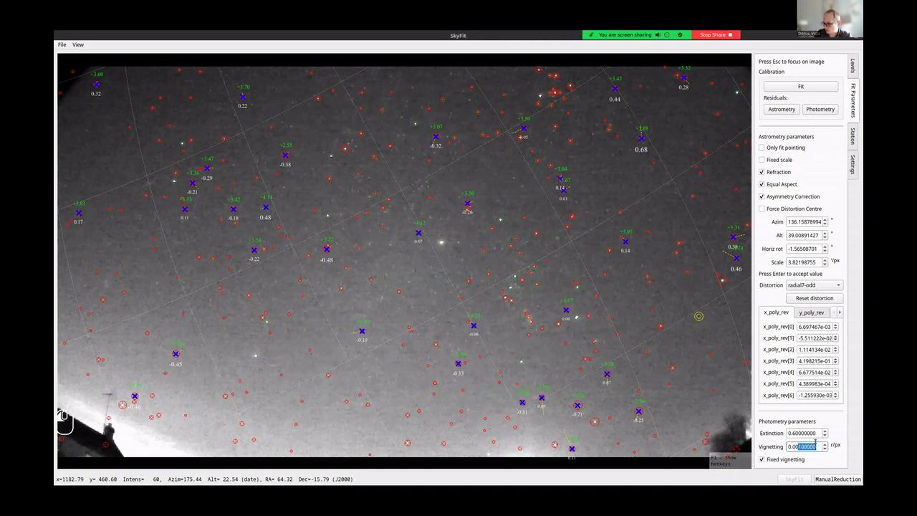
key("BackSpace")
type("07")
double_click(809, 446)
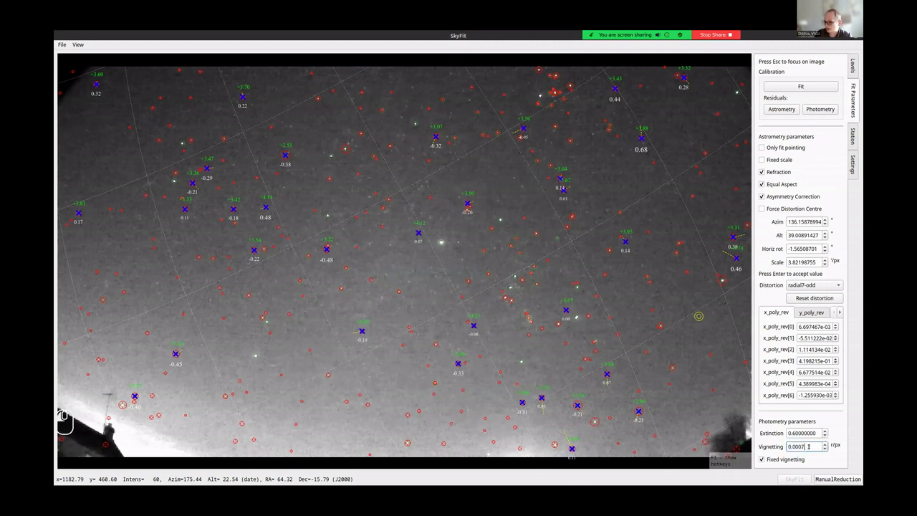
key("BackSpace")
key("BackSpace")
type("1")
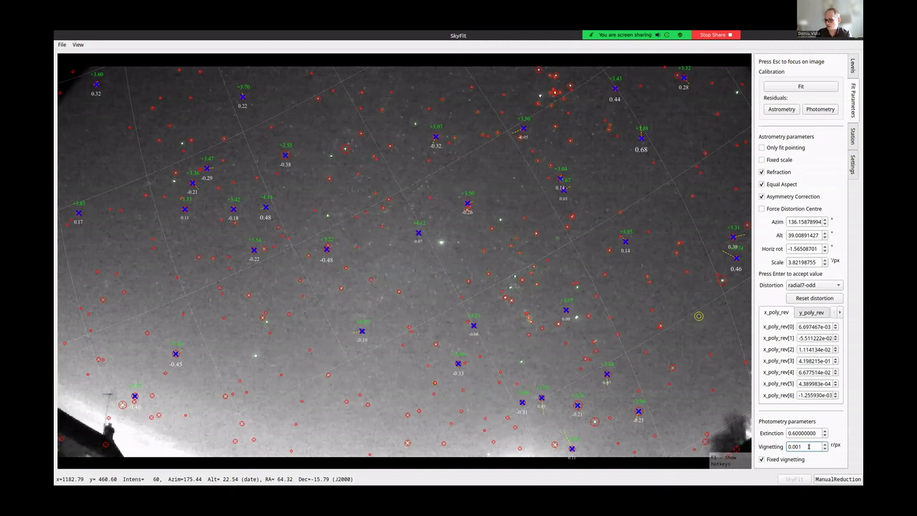
key("Return")
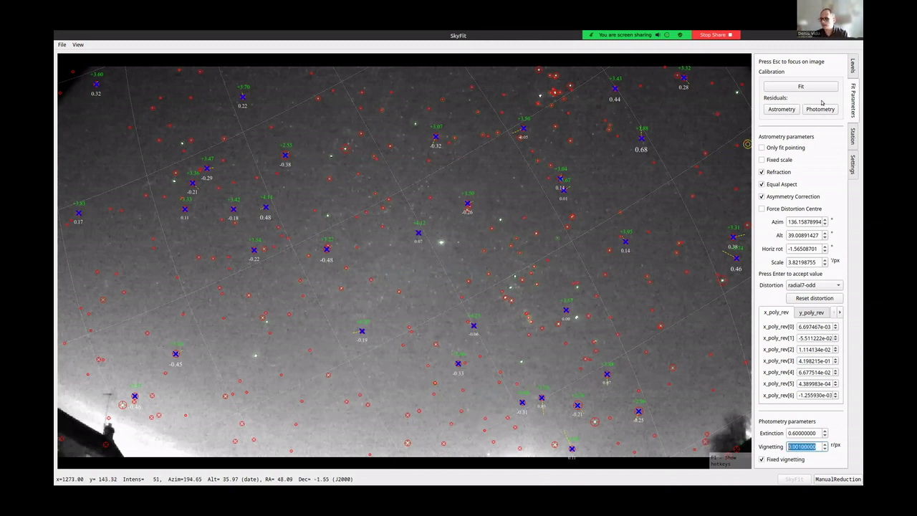
Plot the photometry fit again and examine the raw and vignetting-corrected residuals against radius.
key("p")
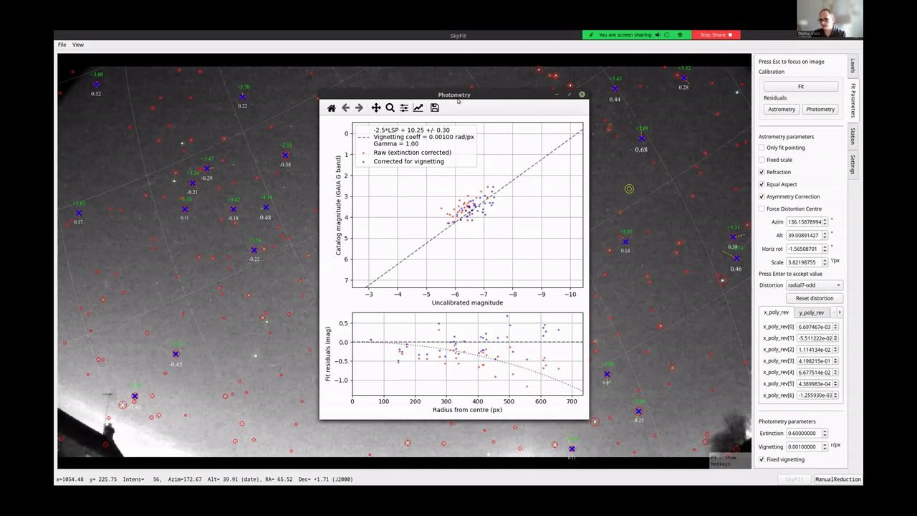
left_click_drag(460, 102, 446, 107)
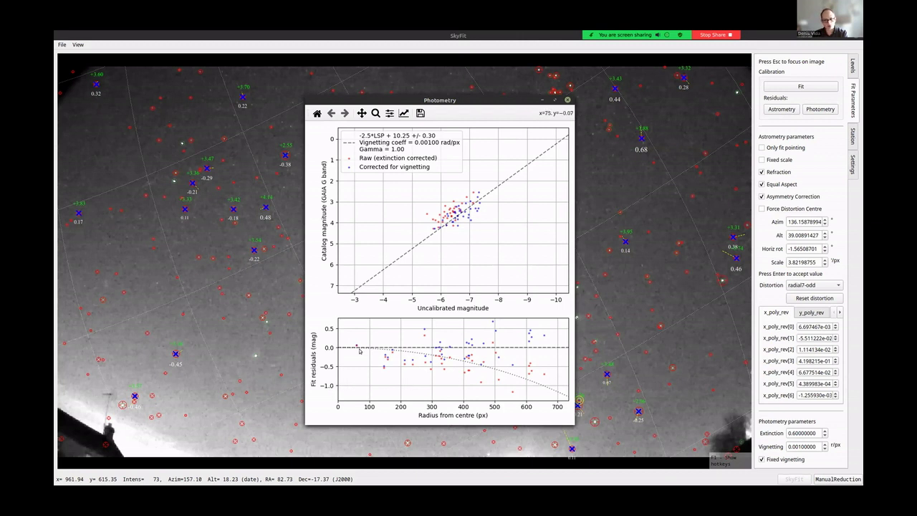
Close the photometry plot, try to save the platepar and state, and check the 2023 tutorial's detected folder for the saved files.
left_click(568, 101)
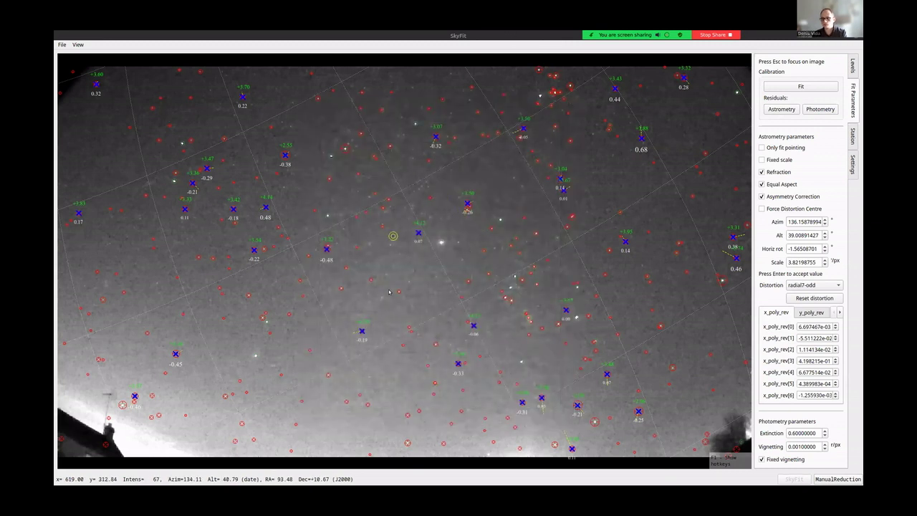
key("ctrl+s")
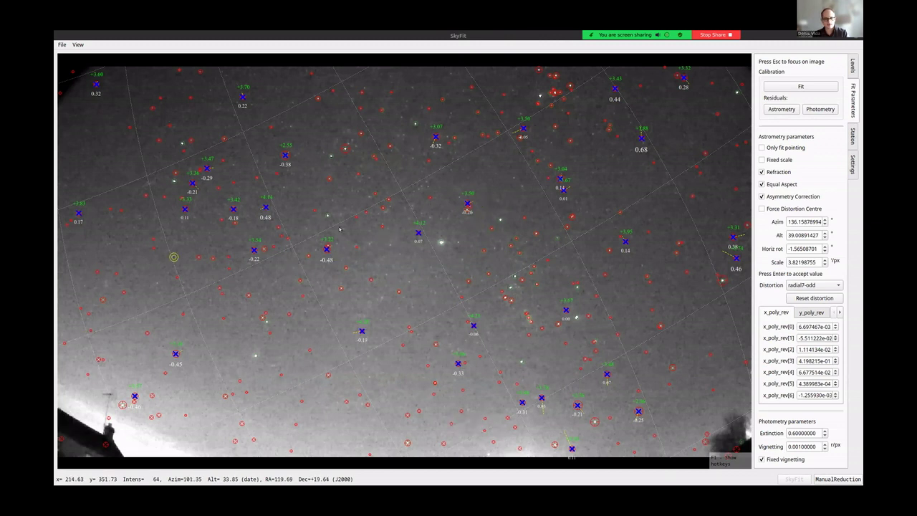
key("alt+Tab")
key("alt+Tab")
key("alt+Tab")
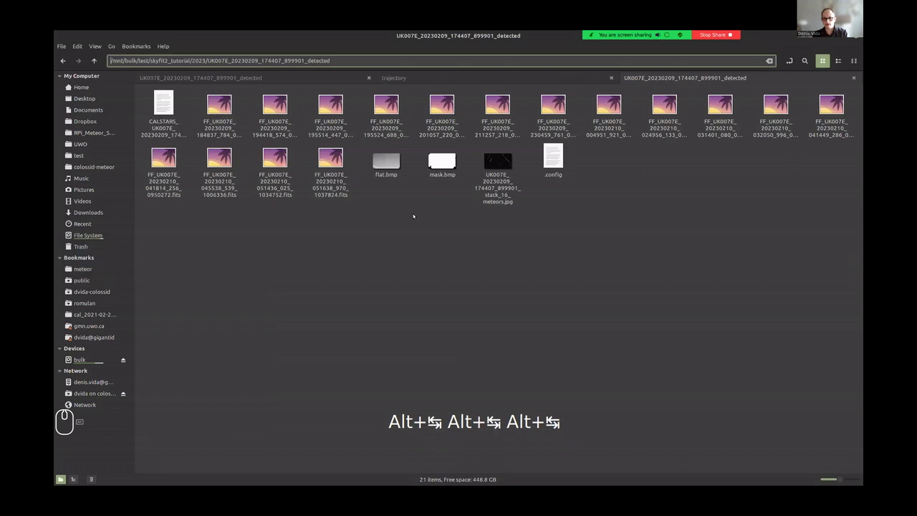
left_click(488, 245)
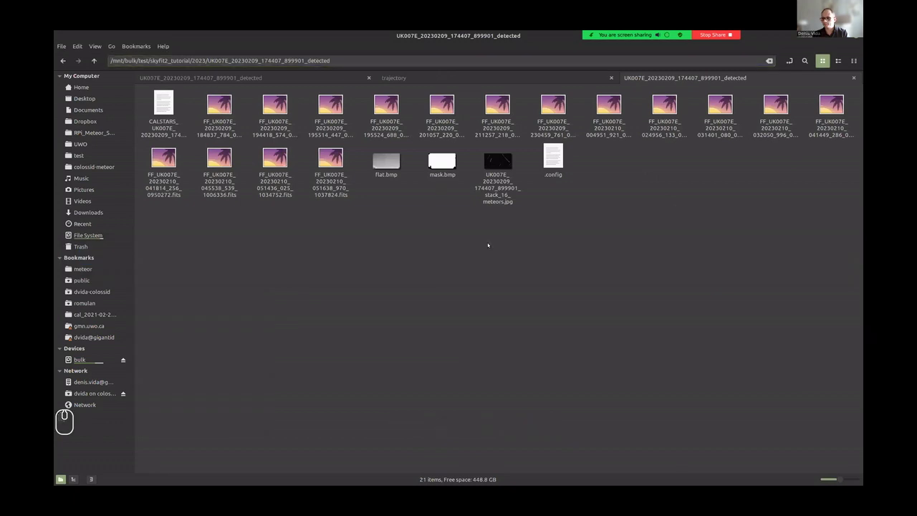
left_click(366, 306)
left_click_drag(422, 311, 422, 293)
key("F5")
key("alt+Tab")
key("alt+Tab")
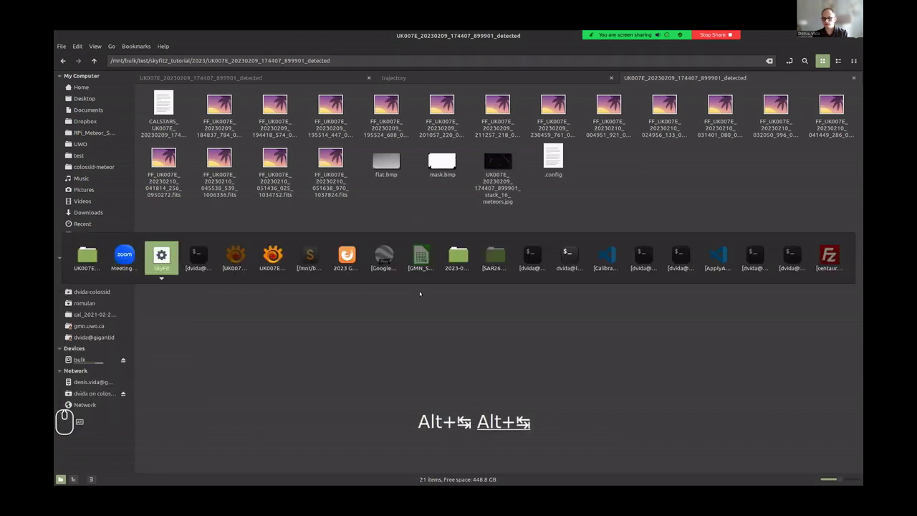
Save the platepar and state in SkyFit, and select platepar_cmn2010.cal in the detected folder.
key("Escape")
key("ctrl+s")
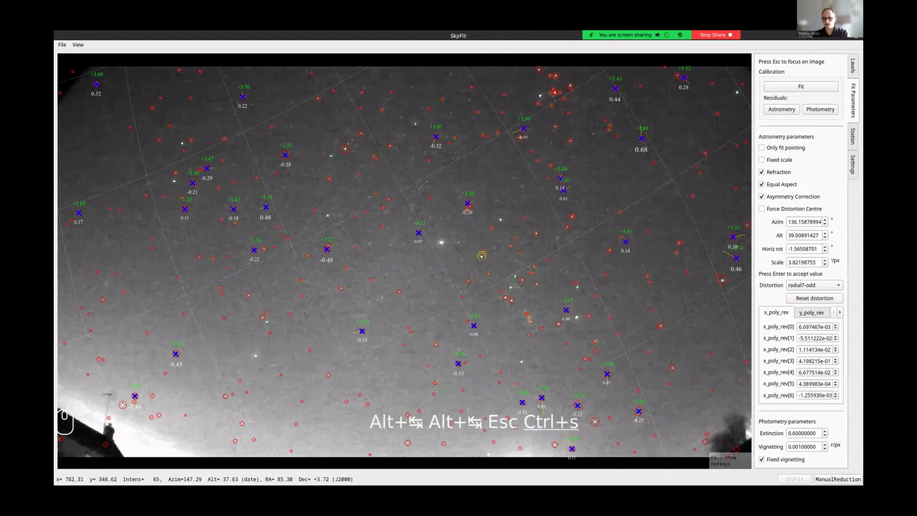
key("alt+Tab")
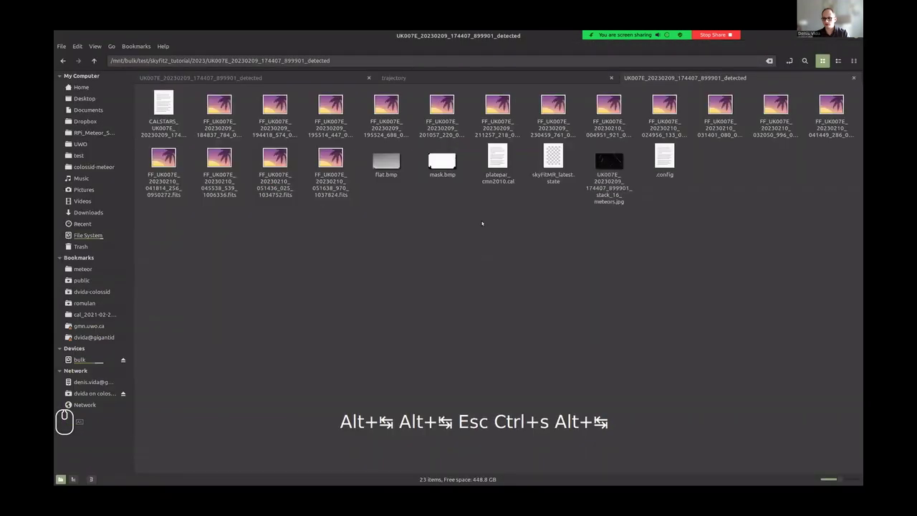
left_click(481, 163)
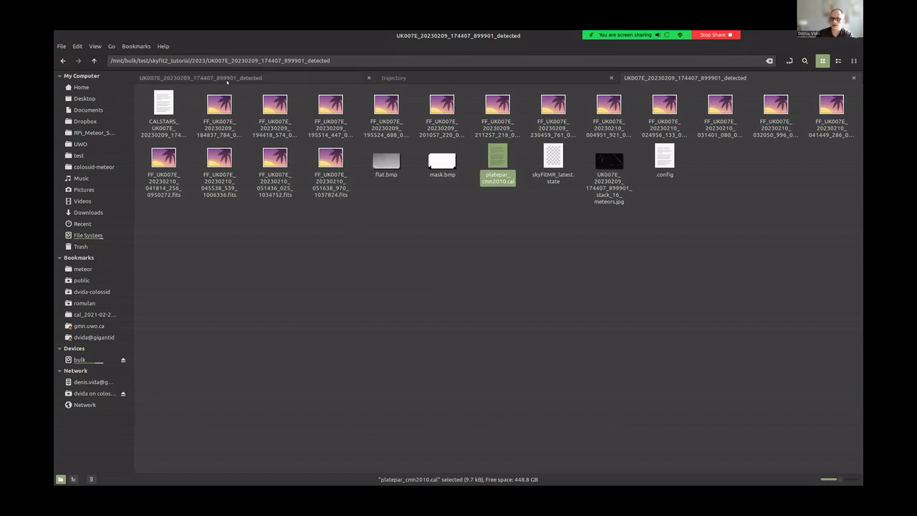
Examine the astrometry and photometry calibration report images in the original UK007E_20230209_174407_899901_detected folder.
left_click(200, 77)
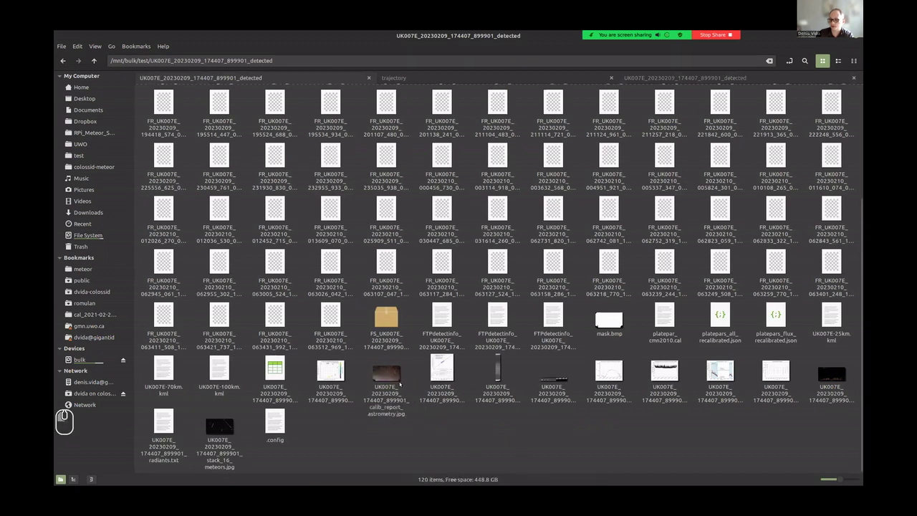
double_click(387, 372)
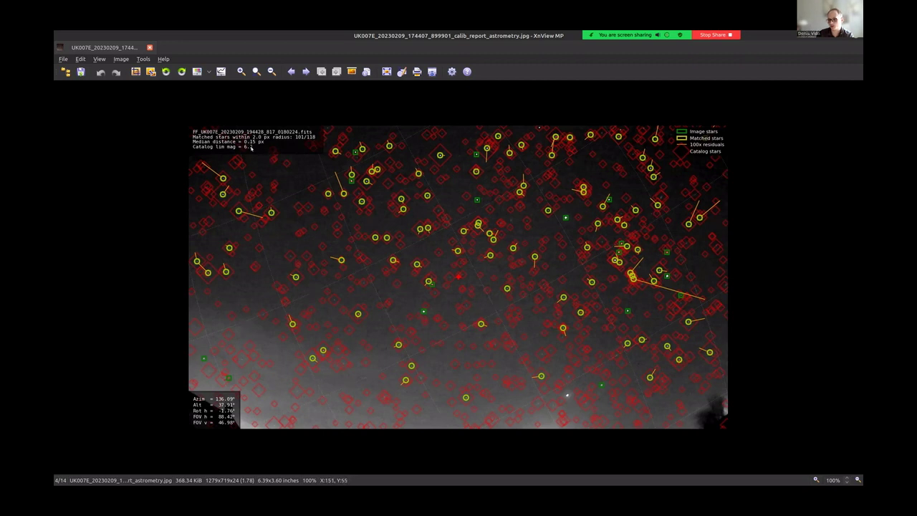
left_click(478, 258)
left_click(857, 35)
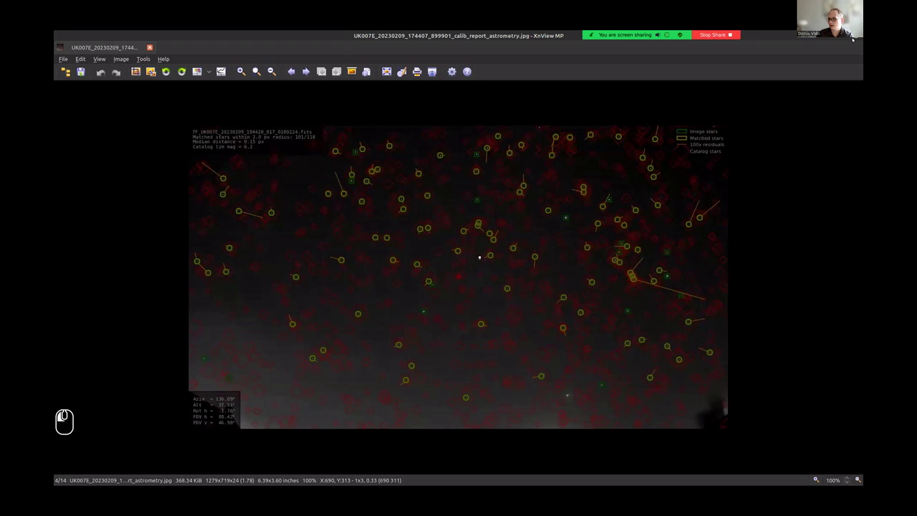
double_click(442, 376)
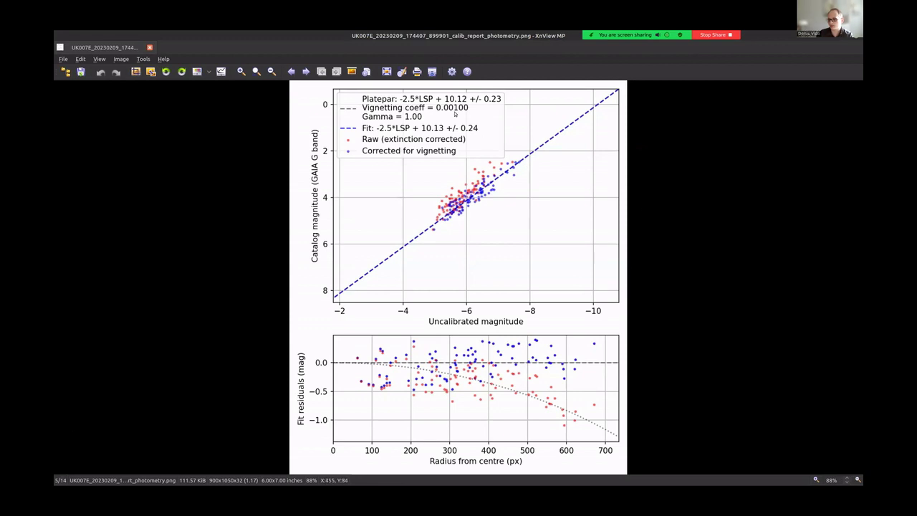
left_click(853, 36)
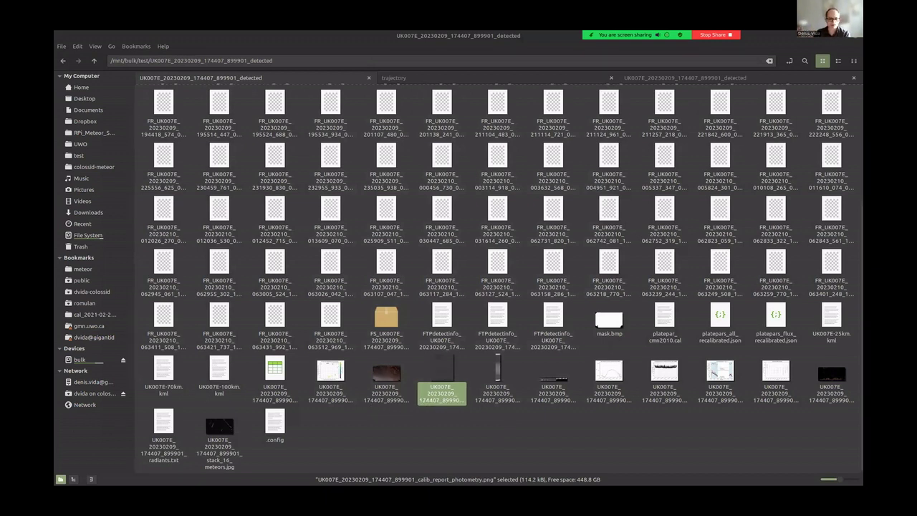
Save the platepar and state again, close SkyFit, and return to the 2023 tutorial's detected folder.
key("alt+Tab")
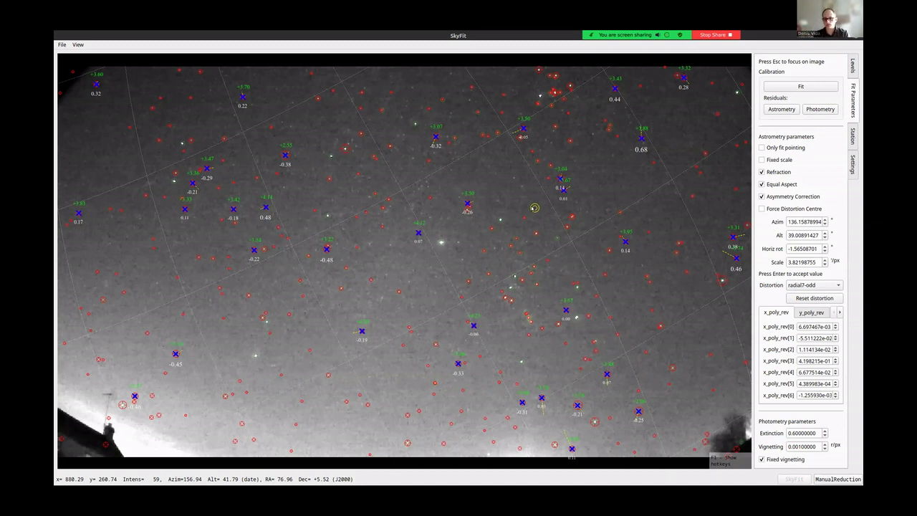
key("ctrl+s")
left_click(631, 170)
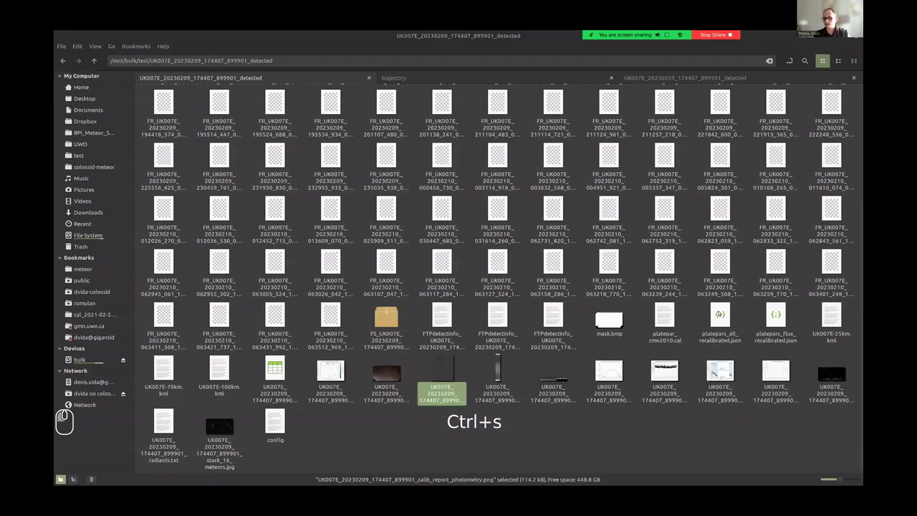
left_click(724, 77)
left_click(545, 316)
Relaunch SkyFit with "python -m Utils.SkyFit2 /mnt/bulk/test/skyfit2_tutorial/2023/UK007E_20230209_174407_899901_detected --config ." in the terminal, and load platepar_cmn2010.cal.
key("alt+Tab")
key("alt+Tab")
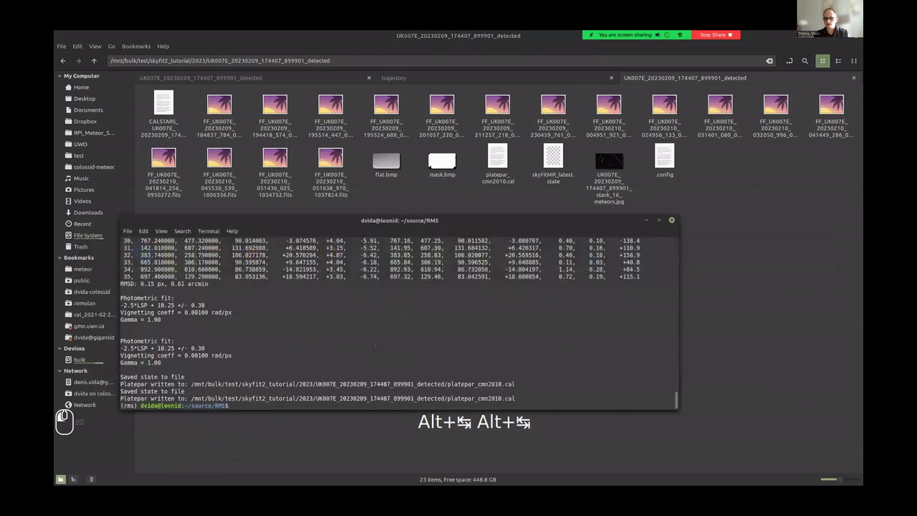
left_click_drag(430, 226, 477, 251)
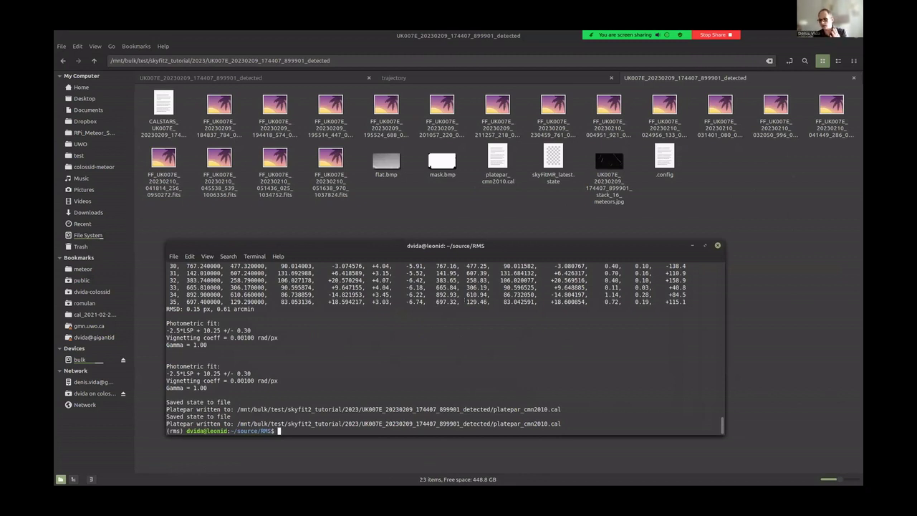
middle_click(473, 423)
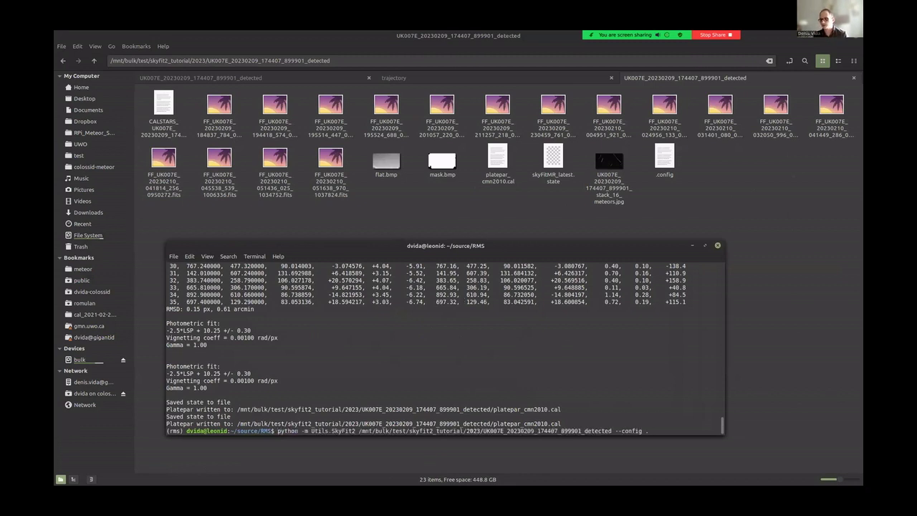
key("Return")
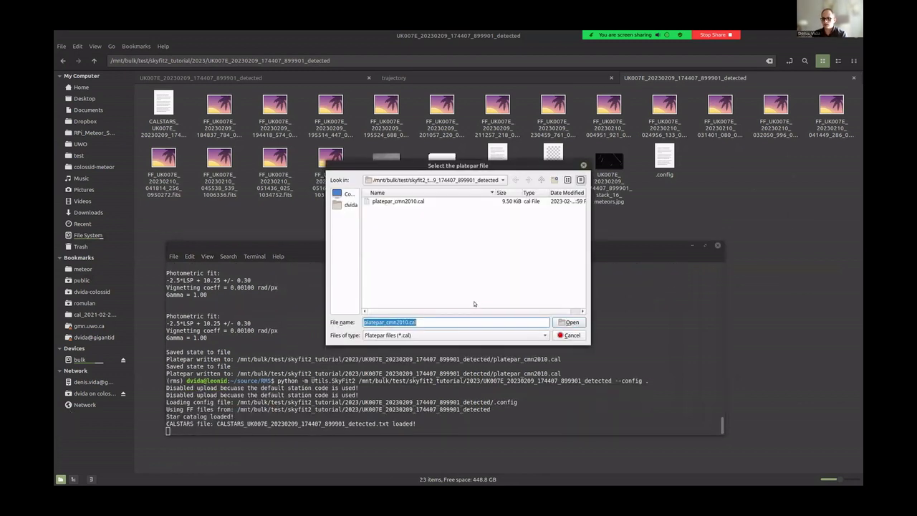
left_click(569, 322)
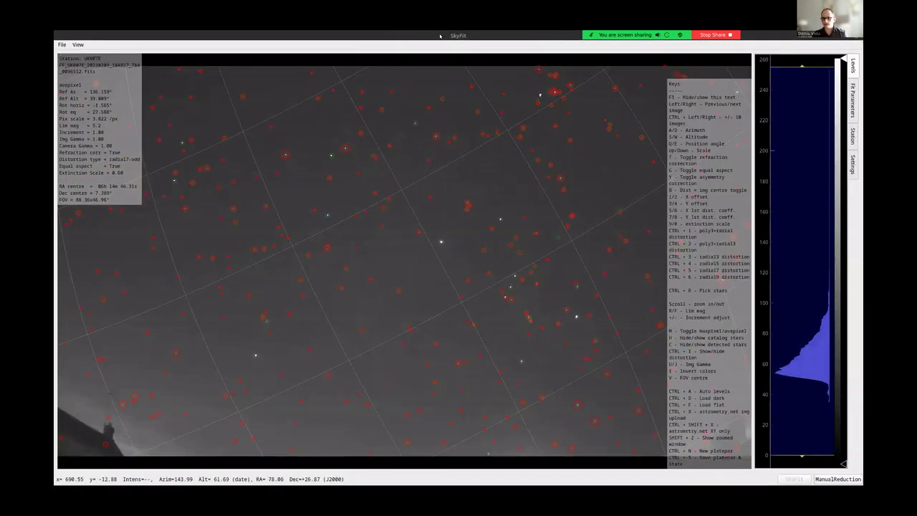
Apply auto levels to the image and hide the on-screen hotkey help.
key("ctrl+a")
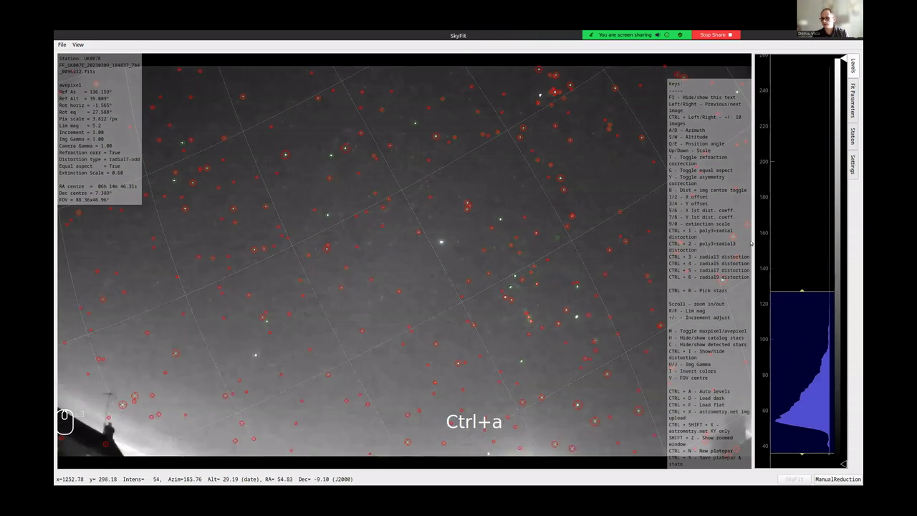
key("F1")
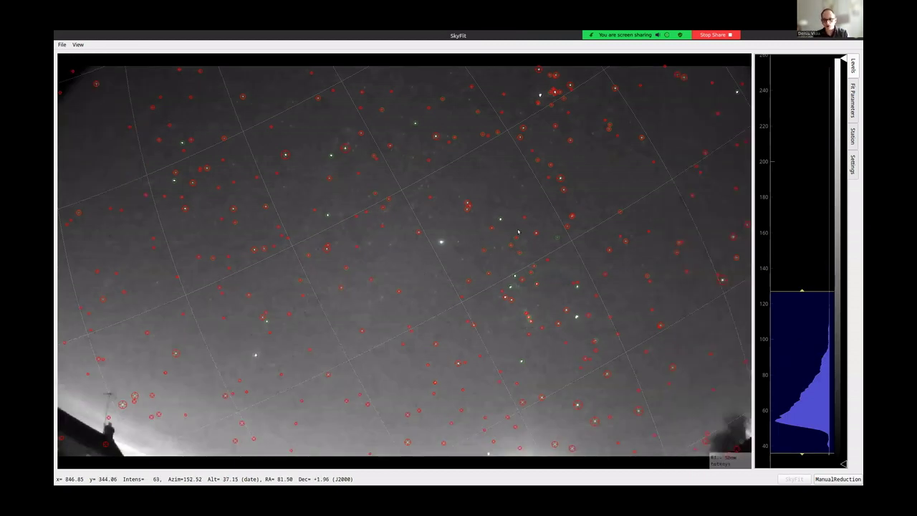
Nudge the pointing in azimuth and altitude to offset the catalogue stars from the image stars, and toggle star picking mode on and off.
key("a")
key("w")
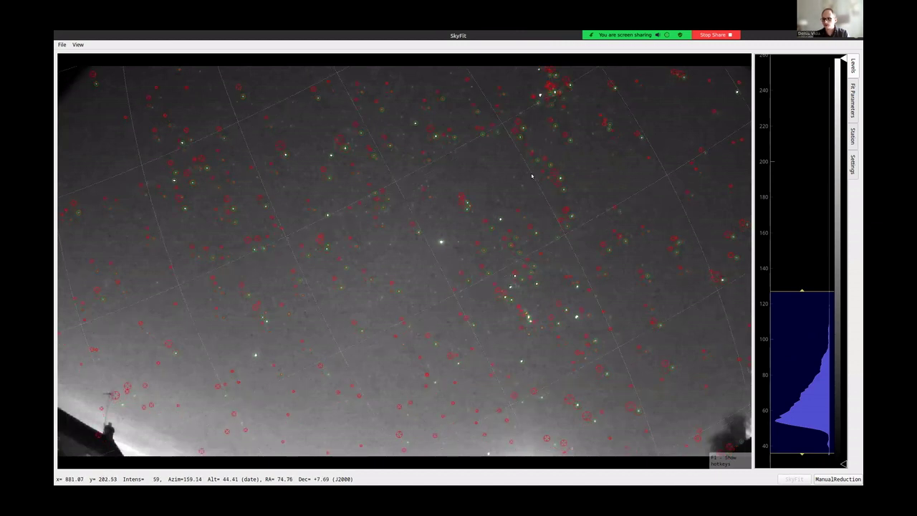
scroll(550, 229, "up", 3)
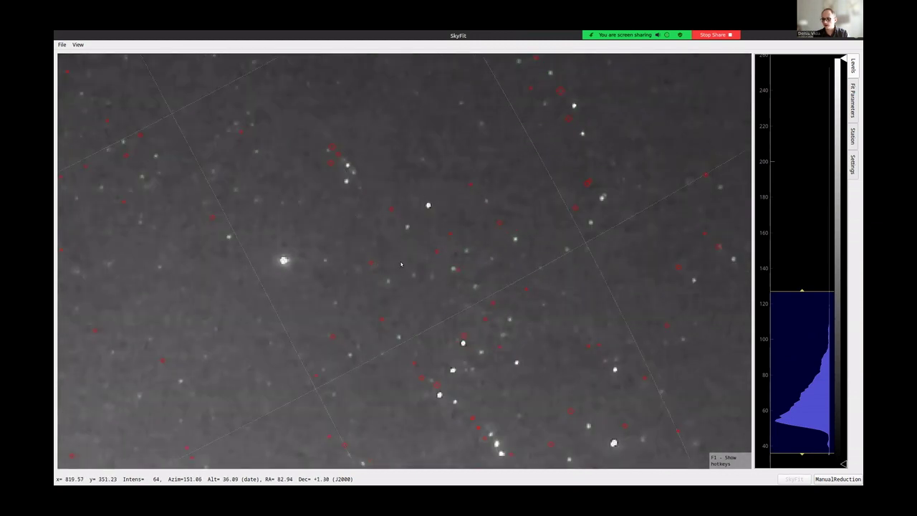
scroll(400, 238, "down", 3)
key("ctrl+r")
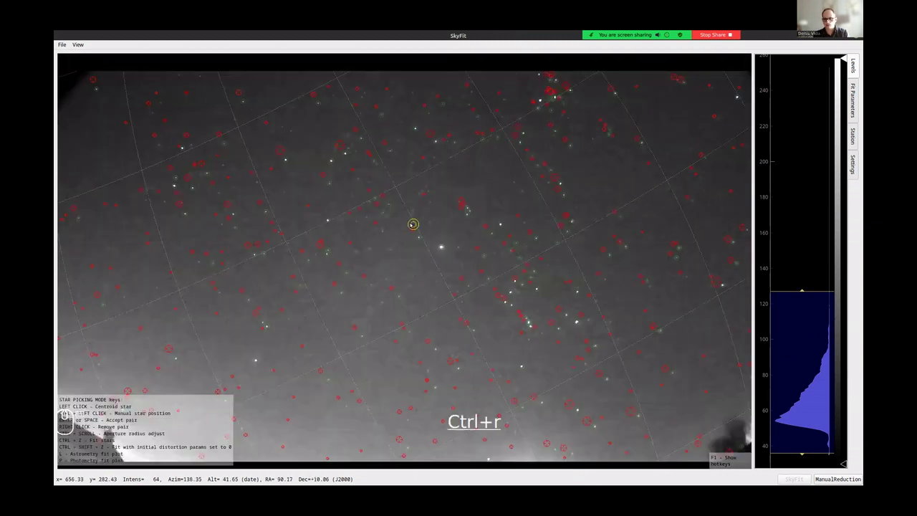
key("ctrl+r")
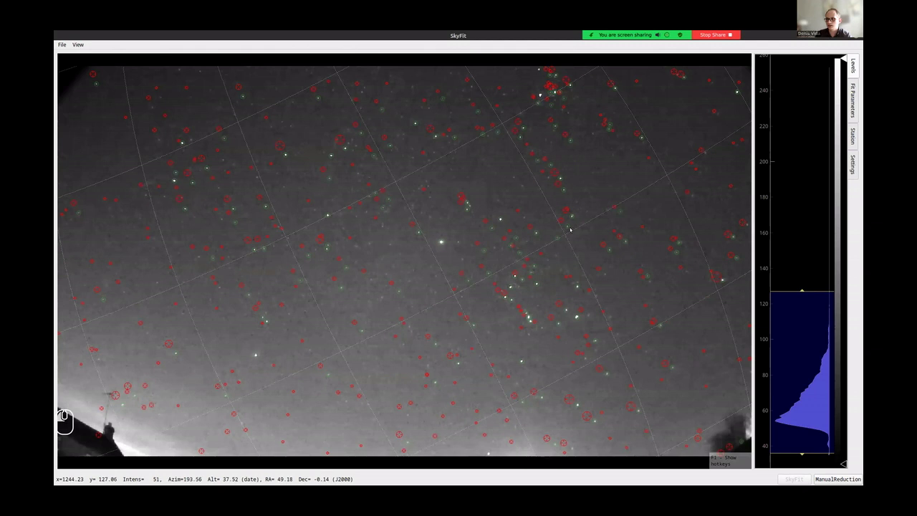
Compare flat.bmp and mask.bmp from the 2023 tutorial's detected folder in the image viewer, and return to SkyFit.
key("alt+Tab")
key("alt+Tab")
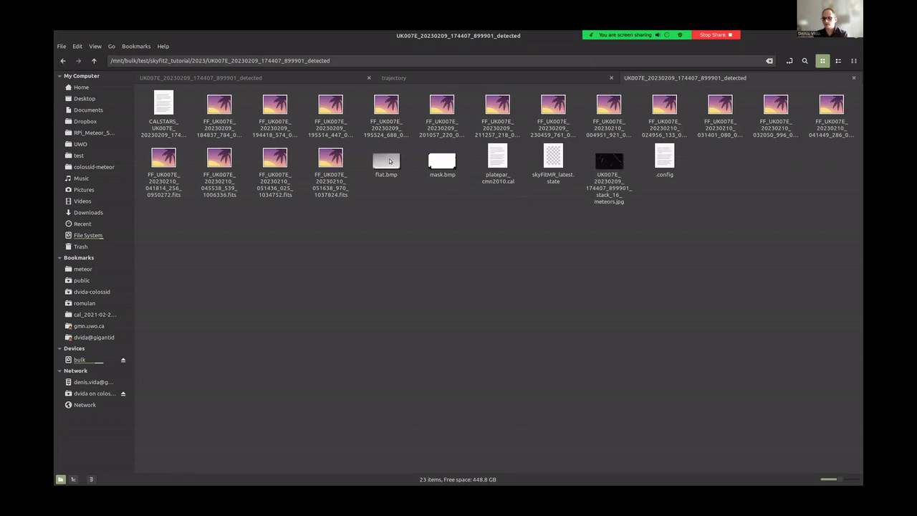
double_click(391, 162)
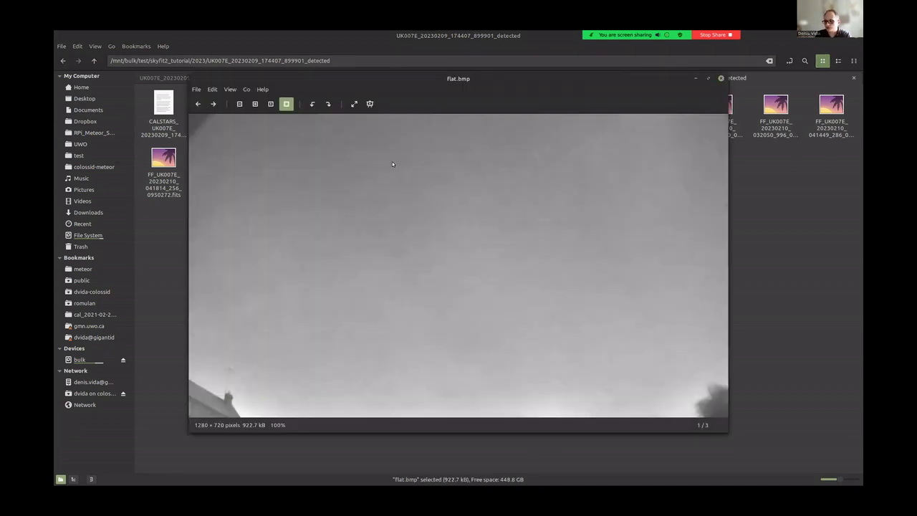
key("Right")
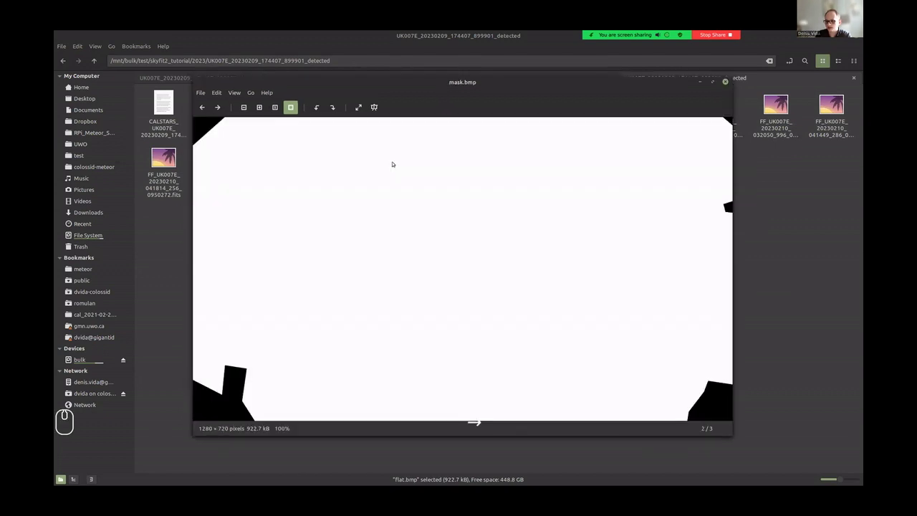
key("Left")
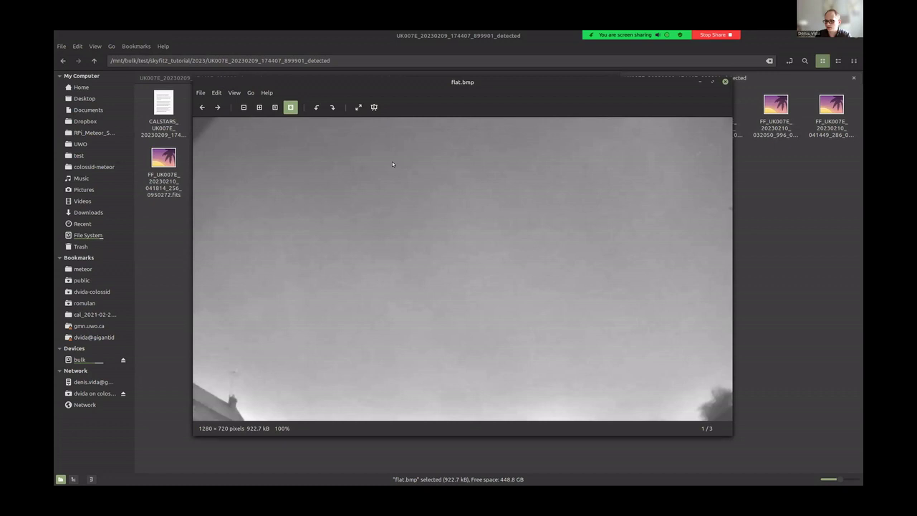
key("Right")
key("Left")
key("Right")
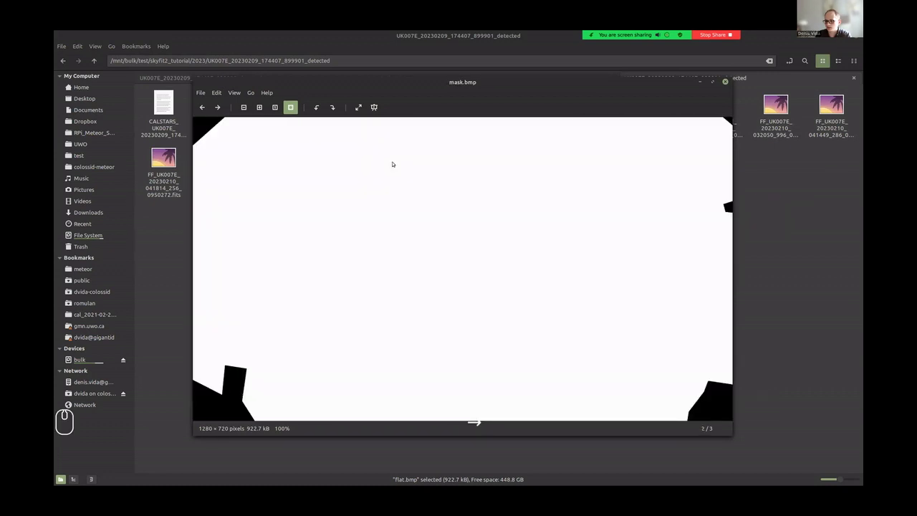
key("Left")
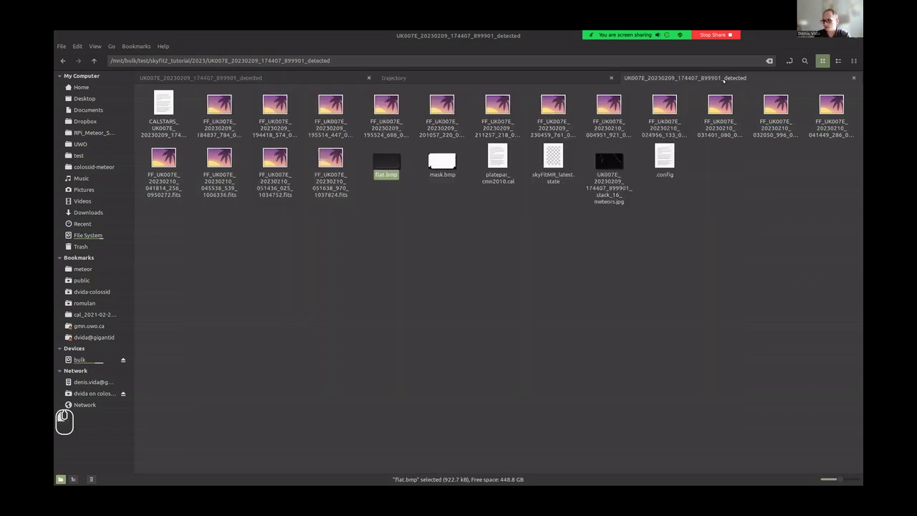
left_click(725, 80)
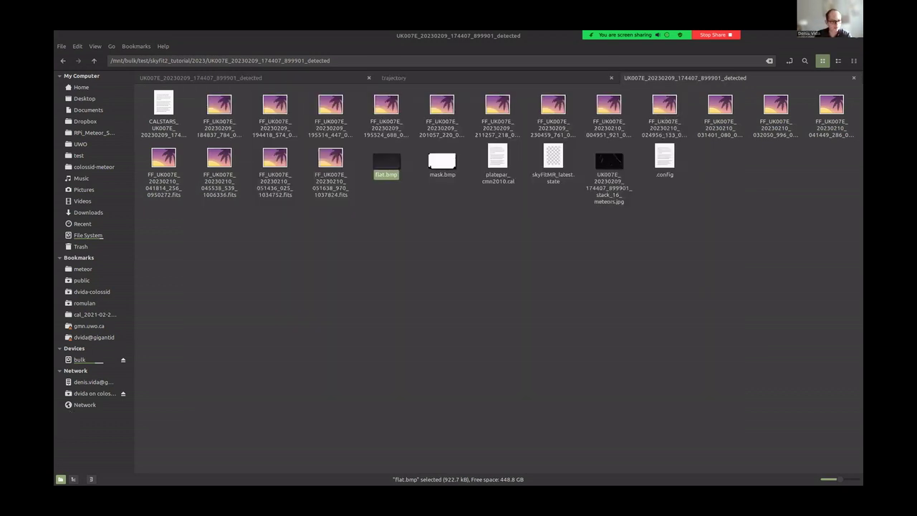
key("alt+Tab")
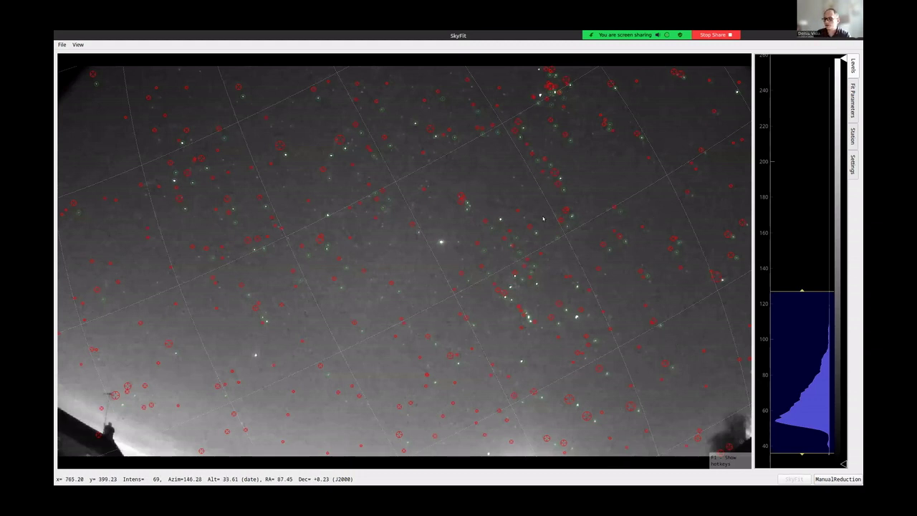
left_click(545, 189)
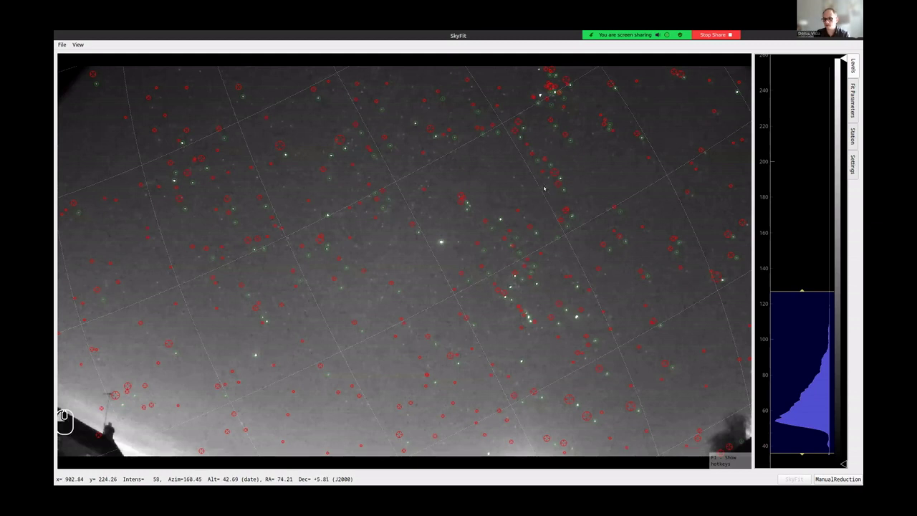
Rotate the catalogue star overlay, reduce the adjustment increment, and nudge azimuth and altitude to bring catalogue stars closer to the image stars.
key("q")
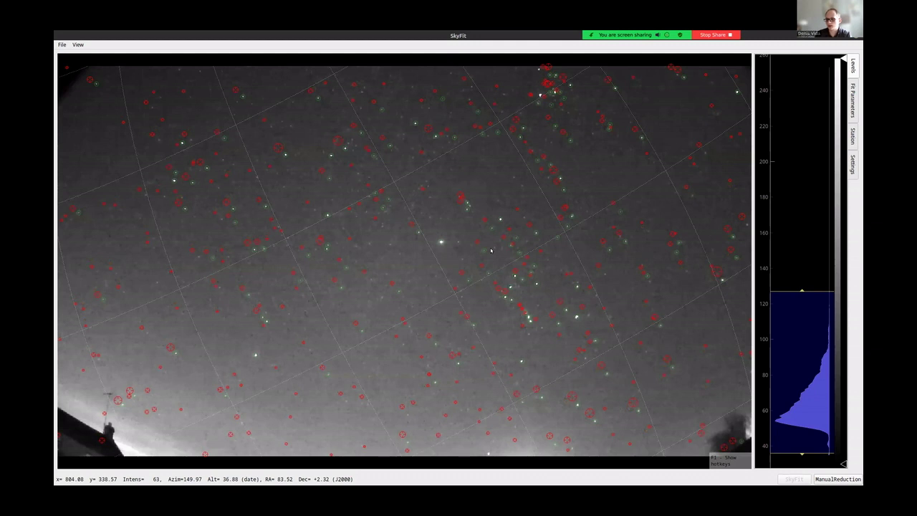
left_click(476, 228)
key("minus")
key("minus")
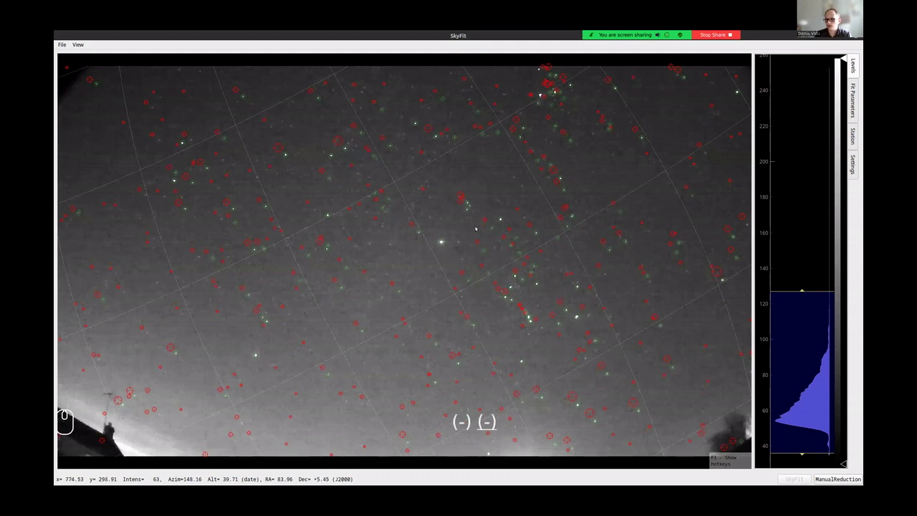
key("d")
key("a")
key("s")
key("d")
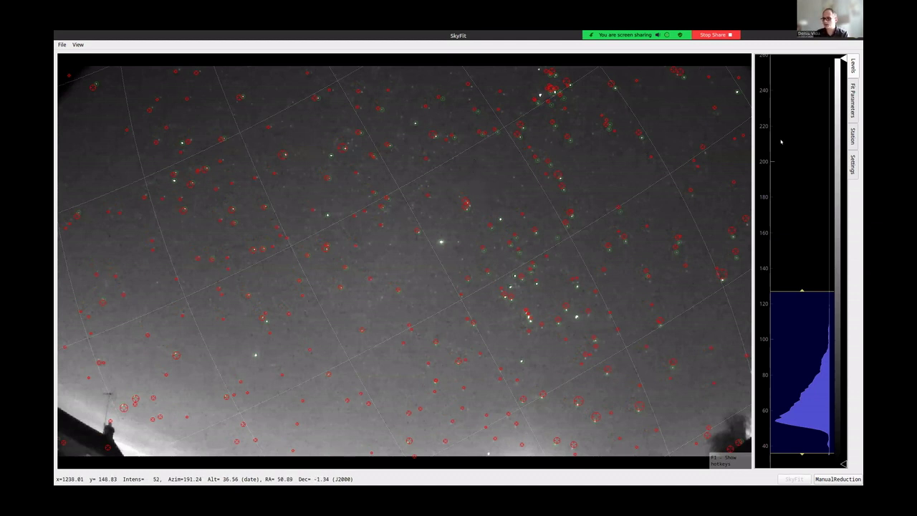
Enable Only fit pointing and Fixed scale in the astrometry fit parameters.
left_click(850, 102)
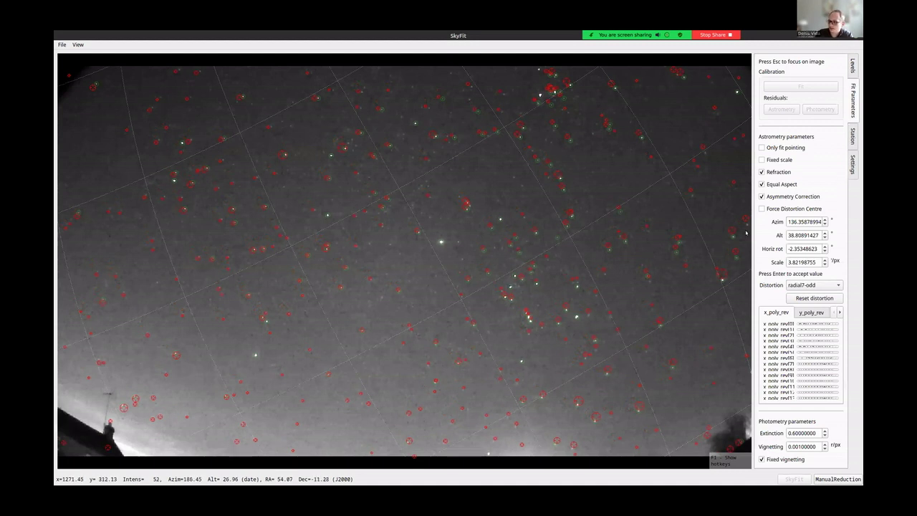
left_click(763, 148)
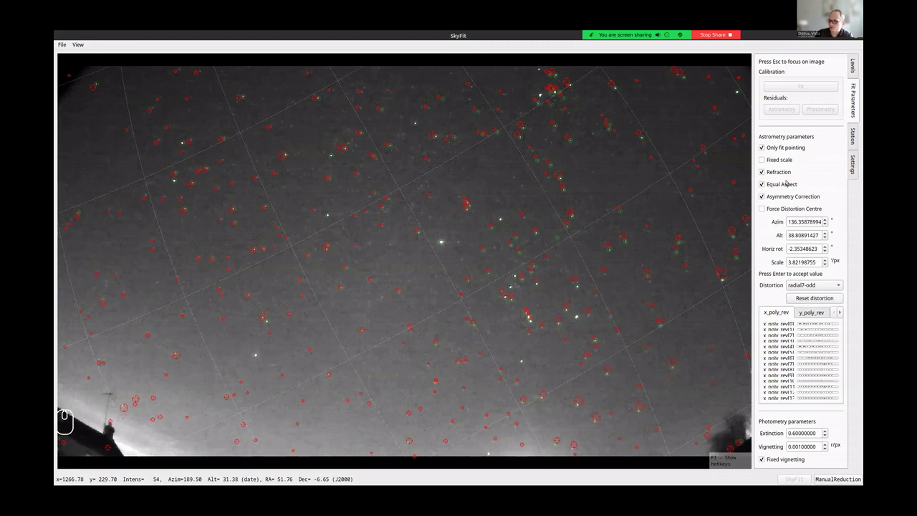
left_click(761, 160)
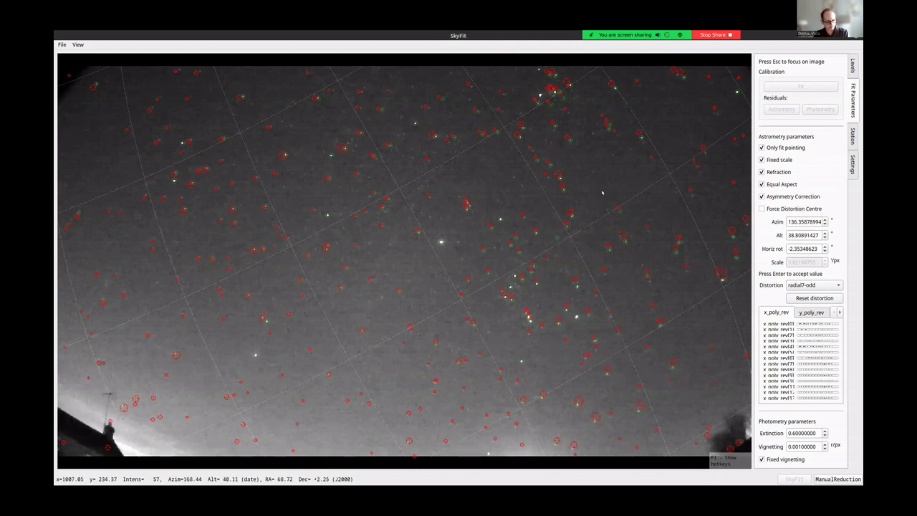
Enter star picking mode and pair two image stars with the catalogue, one in the upper-left and one in the lower-right of the sky.
key("ctrl+r")
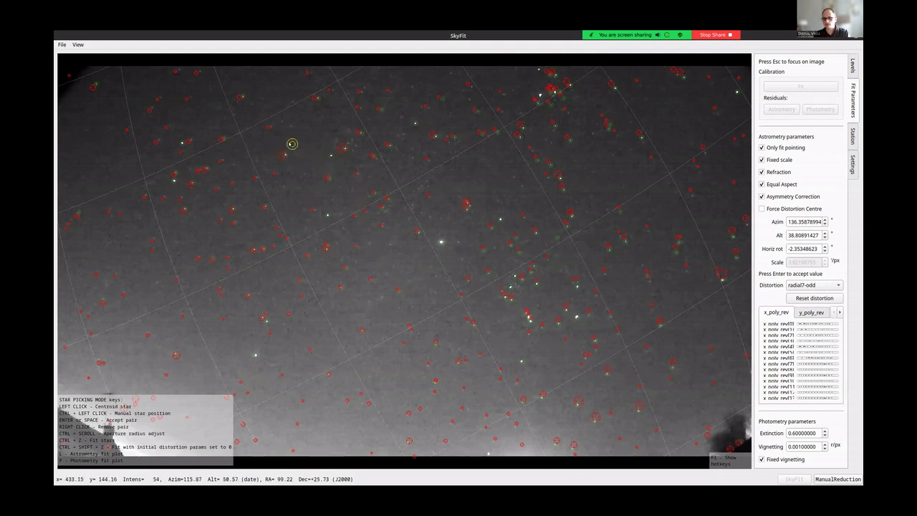
scroll(281, 151, "up", 5)
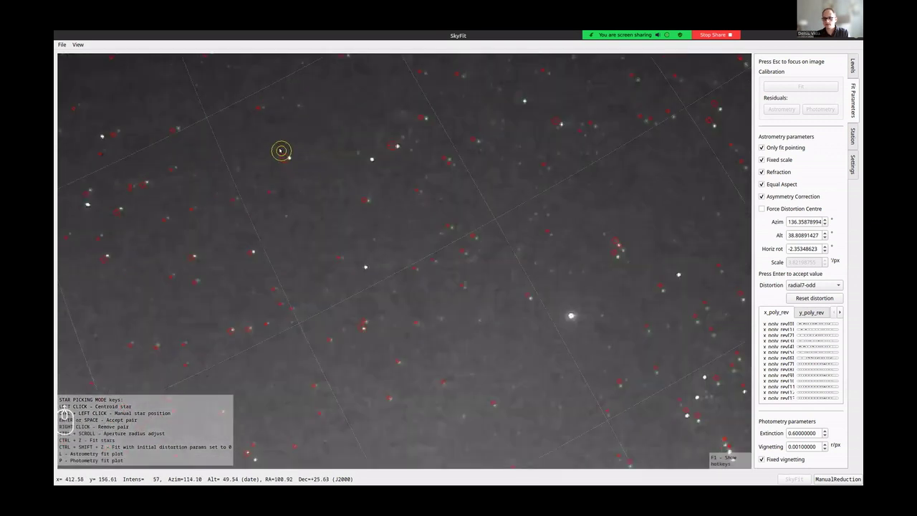
left_click(308, 175)
key("space")
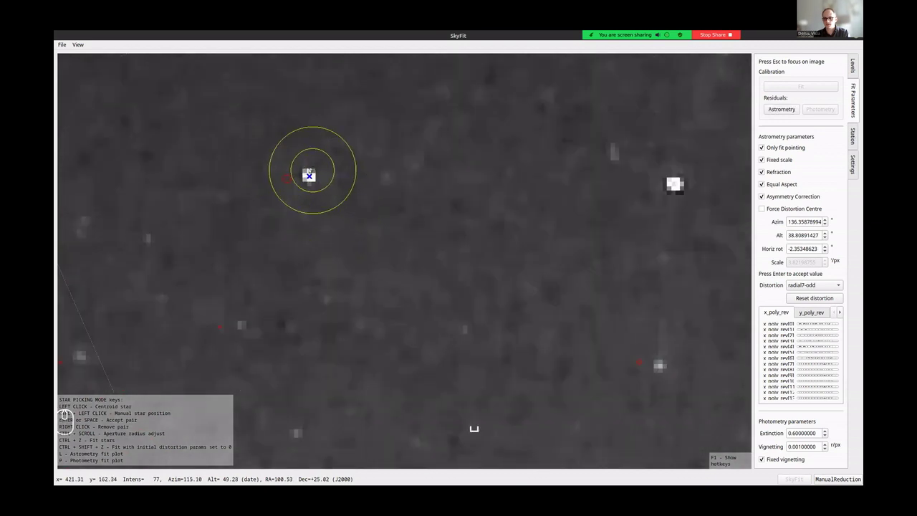
scroll(313, 166, "down", 7)
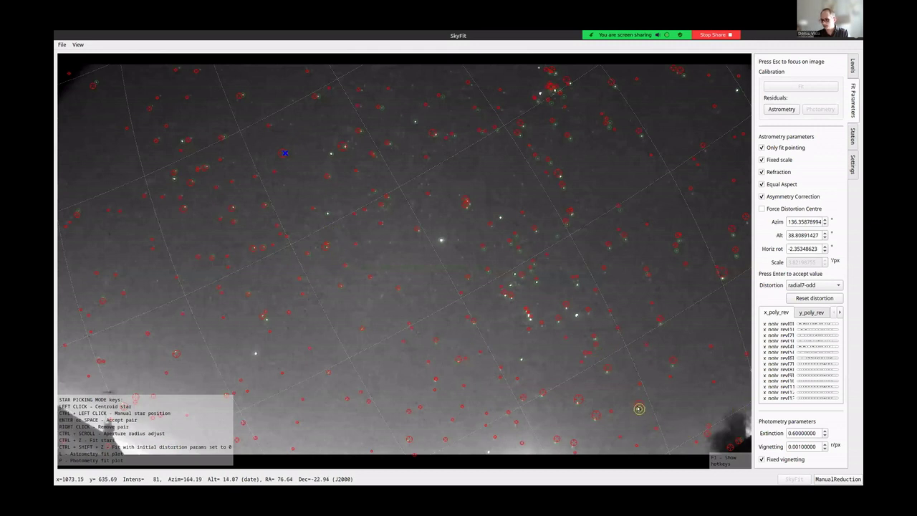
scroll(639, 410, "up", 7)
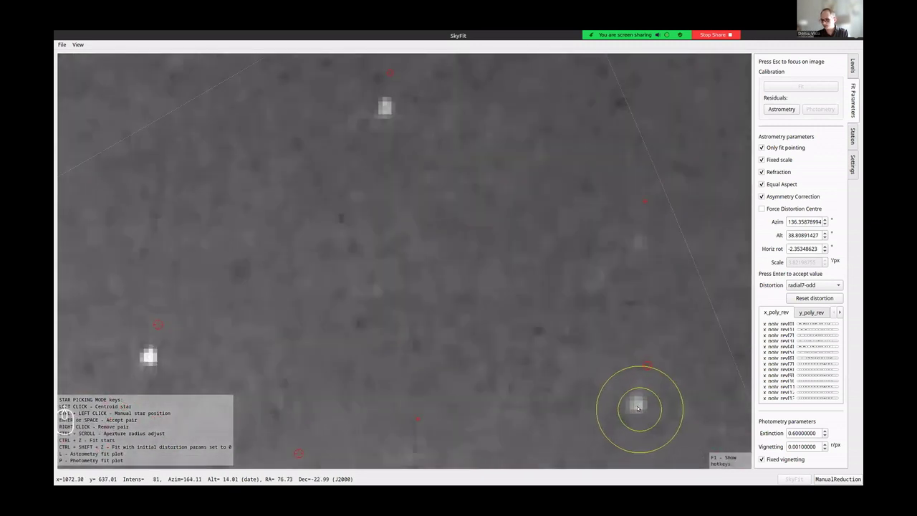
left_click(634, 406)
key("Return")
scroll(637, 405, "down", 7)
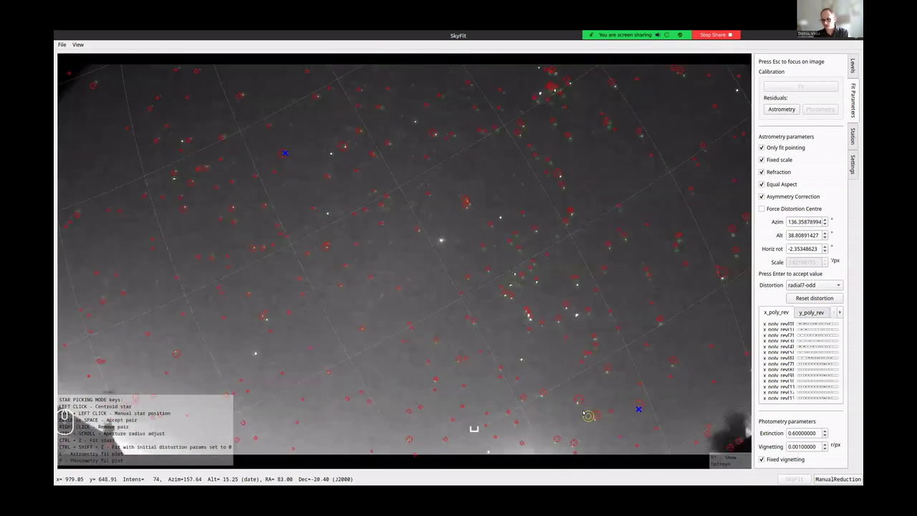
Pair one more star in the lower-right of the sky and two adjacent stars in the left part, and fit the pointing.
scroll(541, 394, "up", 7)
left_click(541, 394)
key("Return")
scroll(538, 394, "down", 7)
scroll(258, 244, "up", 7)
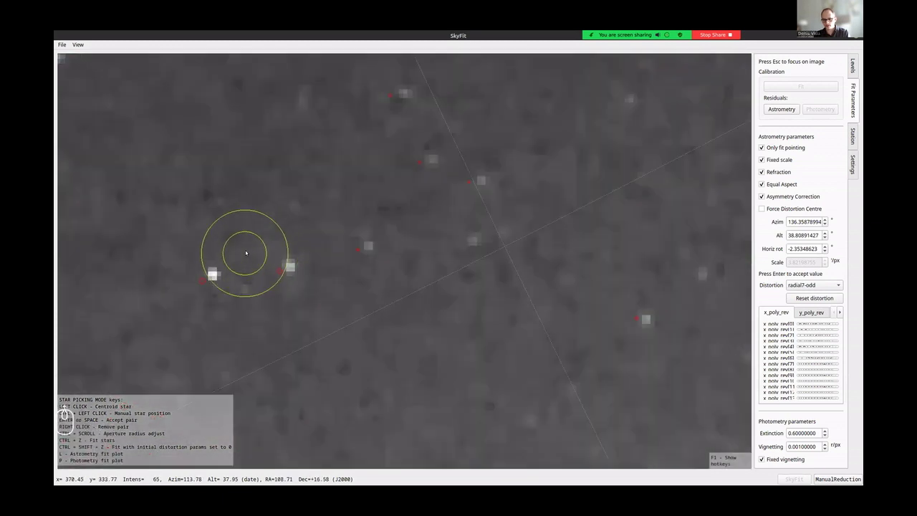
left_click(213, 274)
key("space")
left_click(289, 265)
key("space")
scroll(288, 265, "down", 7)
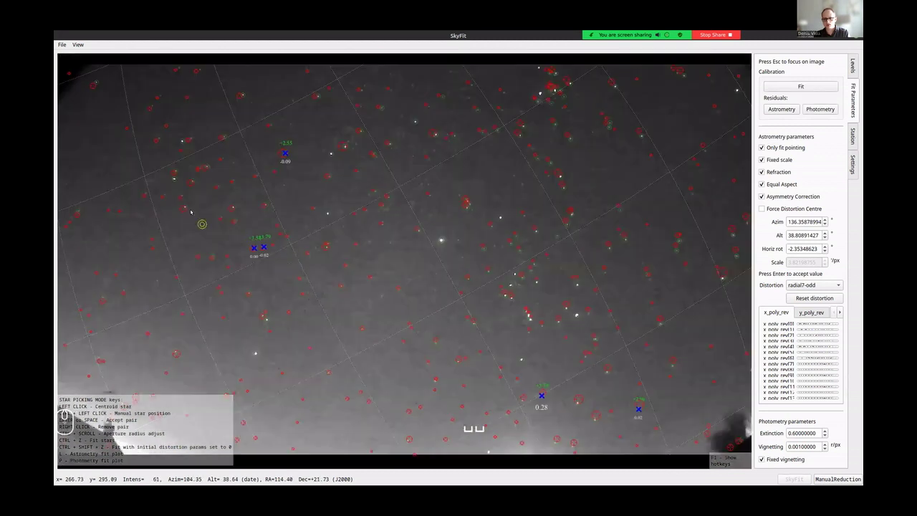
left_click(801, 87)
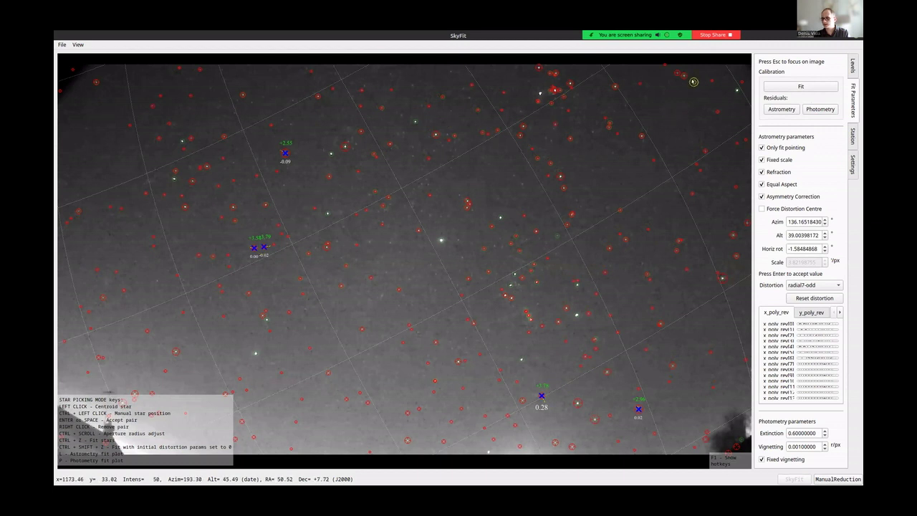
Pair one more star near the image's upper-right corner, refit the pointing, and save the platepar.
scroll(683, 67, "up", 5)
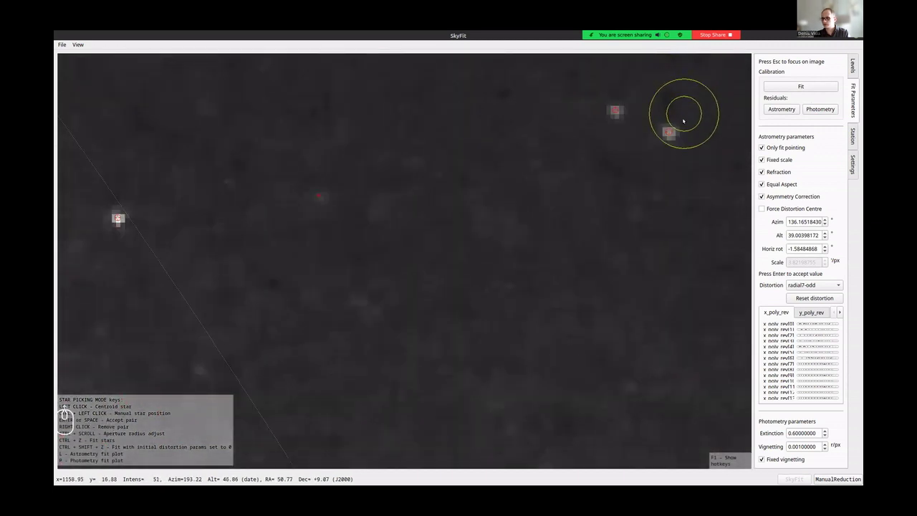
scroll(669, 133, "down", 5)
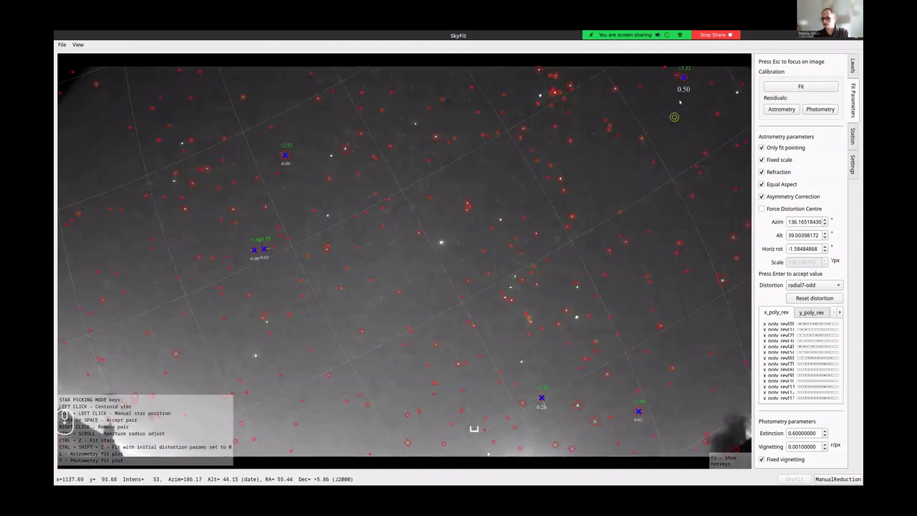
left_click(801, 86)
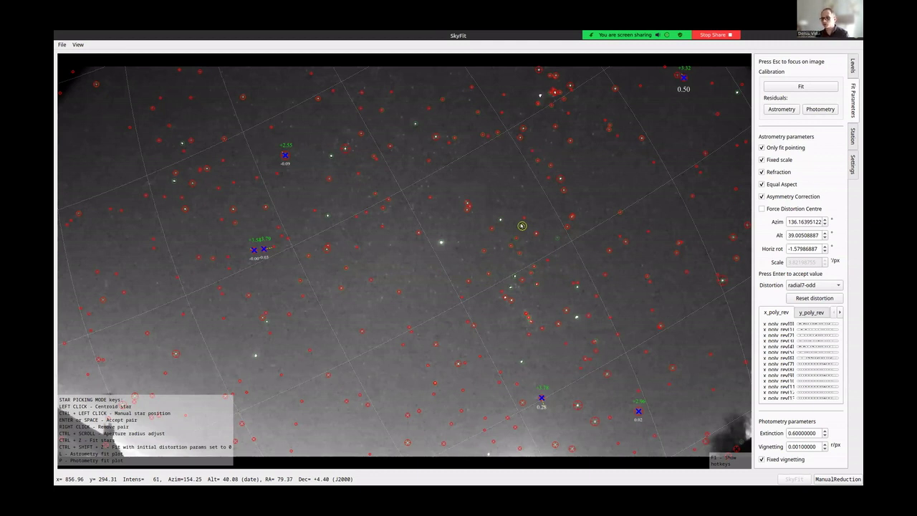
key("Escape")
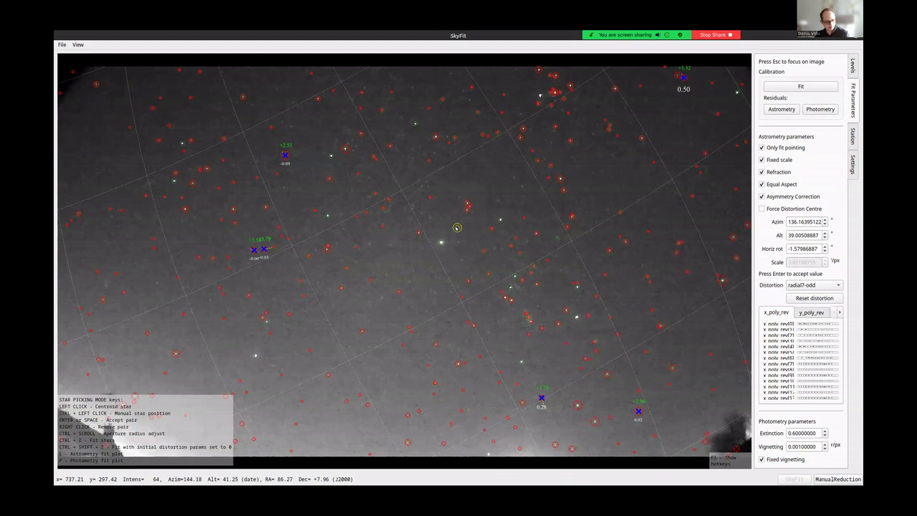
key("ctrl+s")
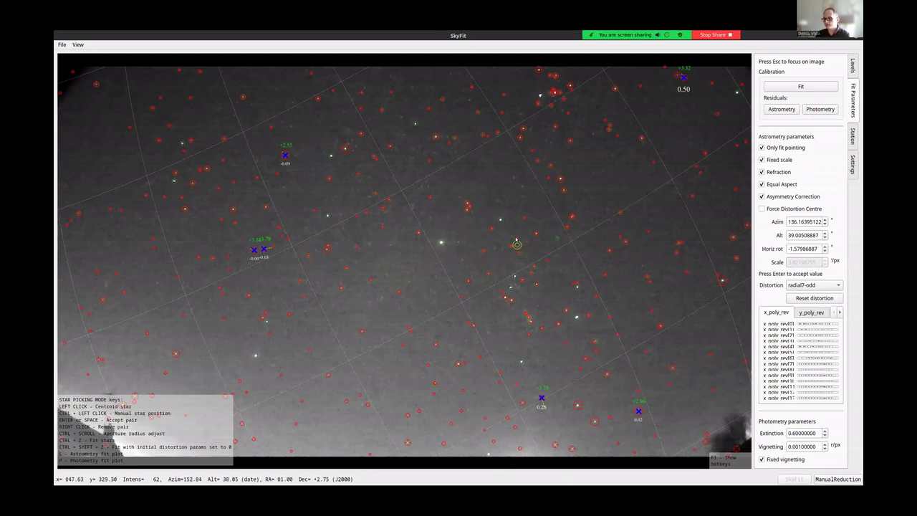
Disable Fixed scale and Only fit pointing, reset the distortion, and try a full fit with the radial7-odd model on the picked stars.
left_click(764, 160)
left_click(764, 147)
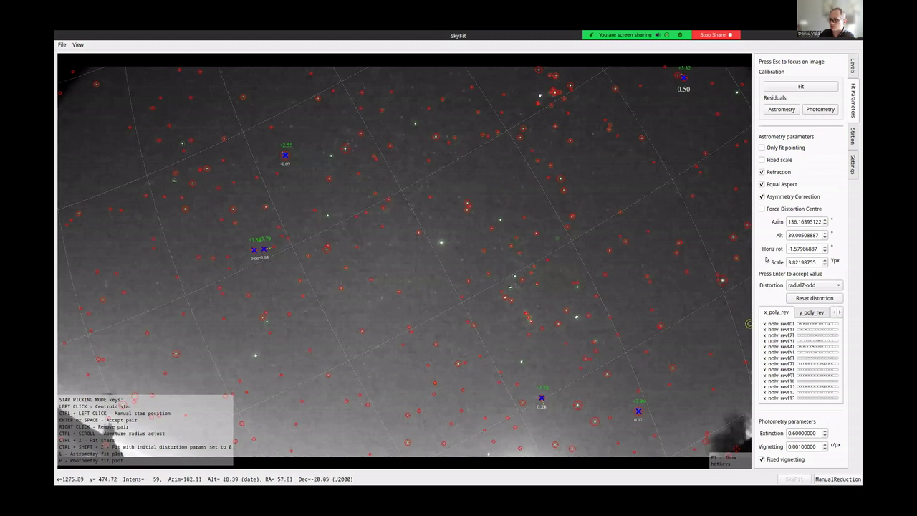
left_click(807, 85)
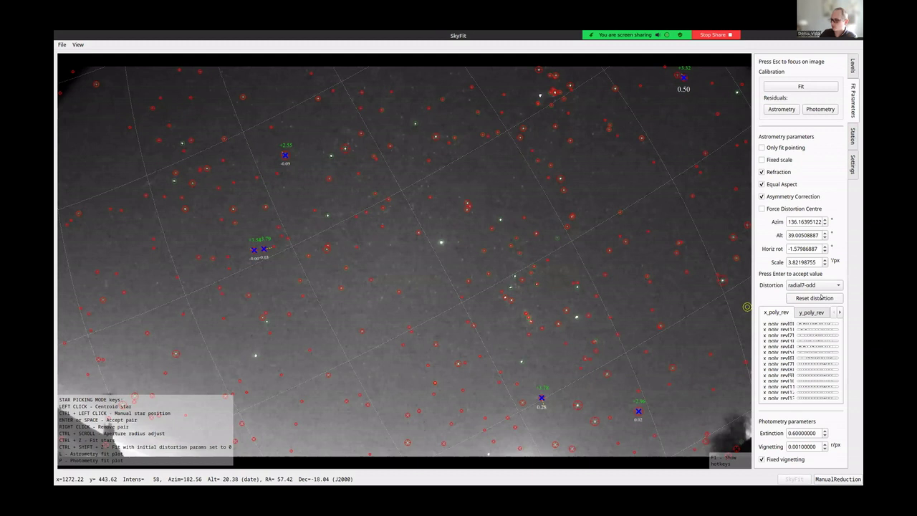
left_click(821, 297)
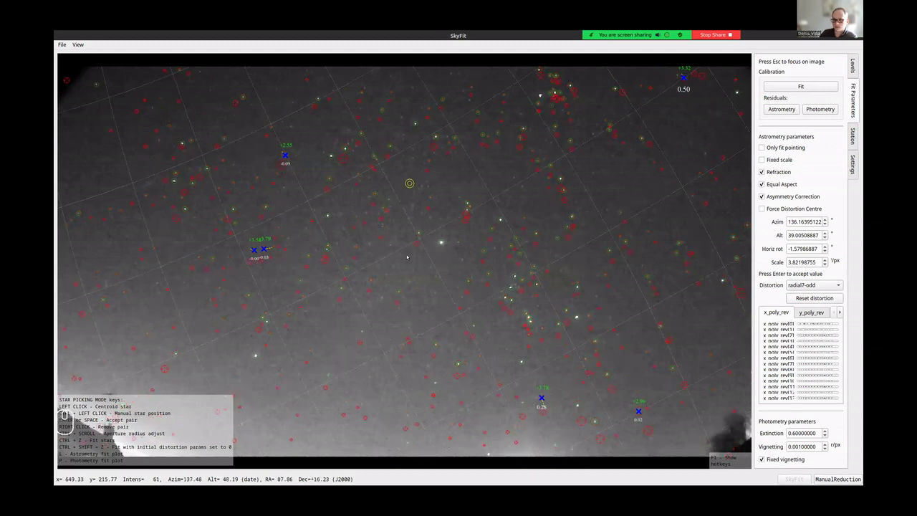
left_click(812, 88)
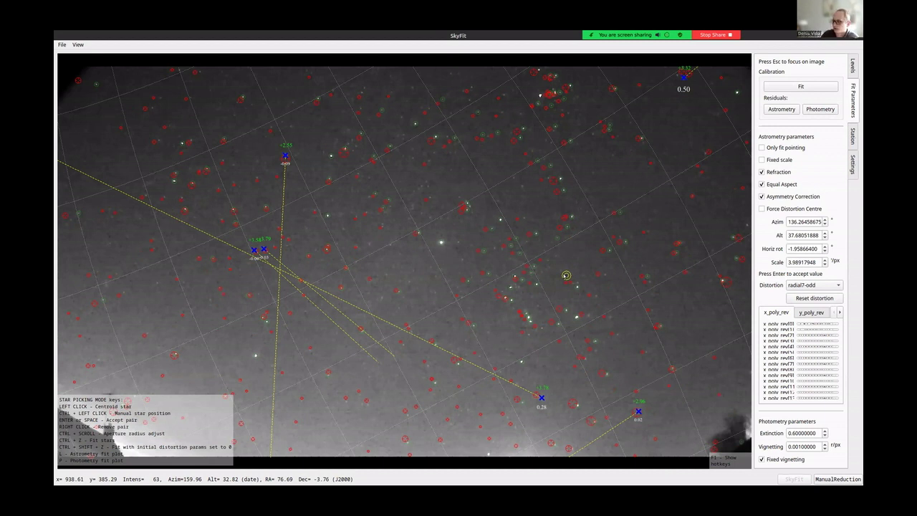
Change the distortion model to radial3-odd and run the full fit twice.
left_click(810, 284)
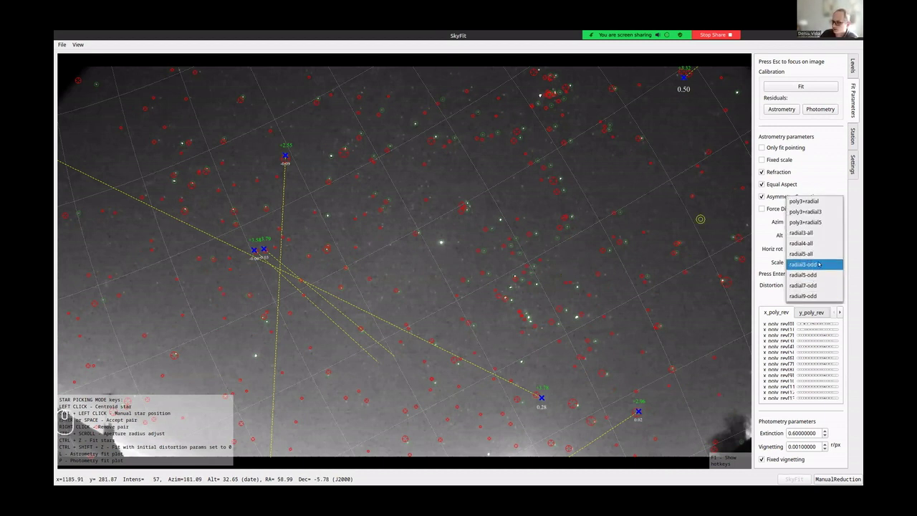
left_click(805, 264)
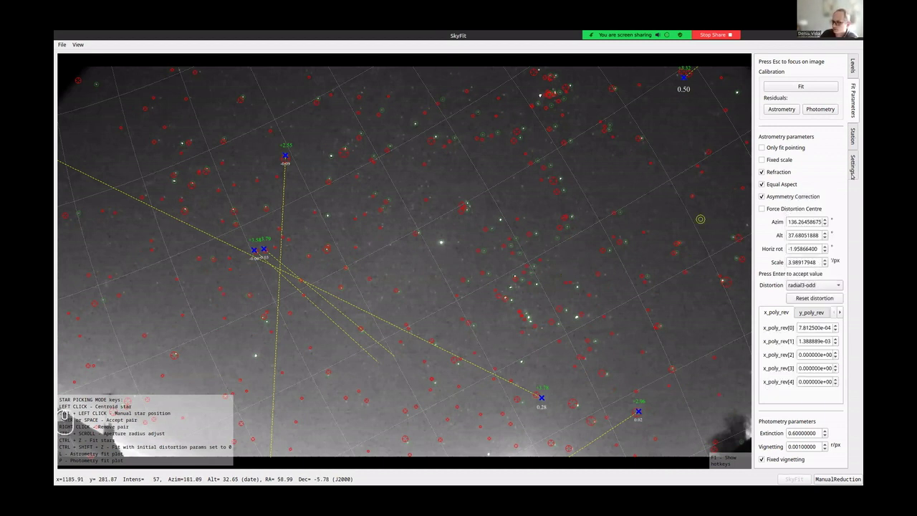
left_click(807, 86)
left_click(800, 86)
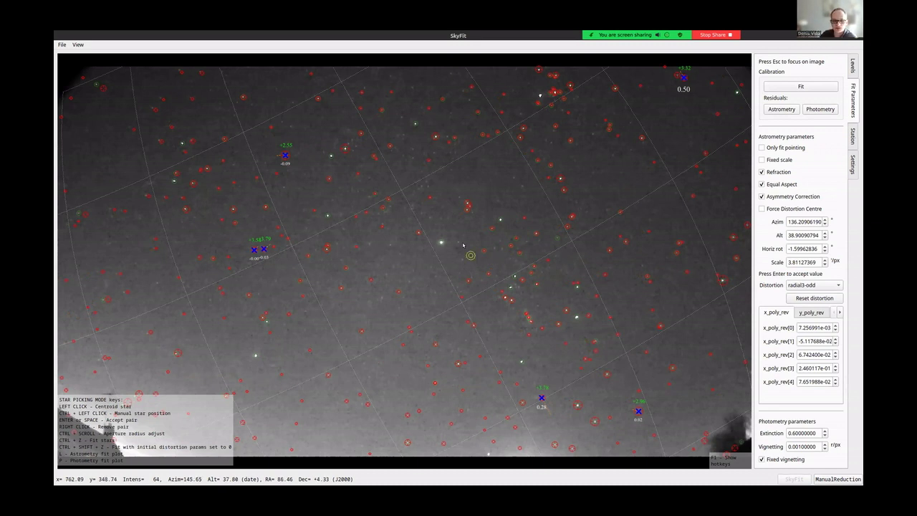
Switch to the file manager and play M20230213_025916_Dartford_CM.mp4 from the 2023 tutorial's casual_video folder.
mouse_move(774, 41)
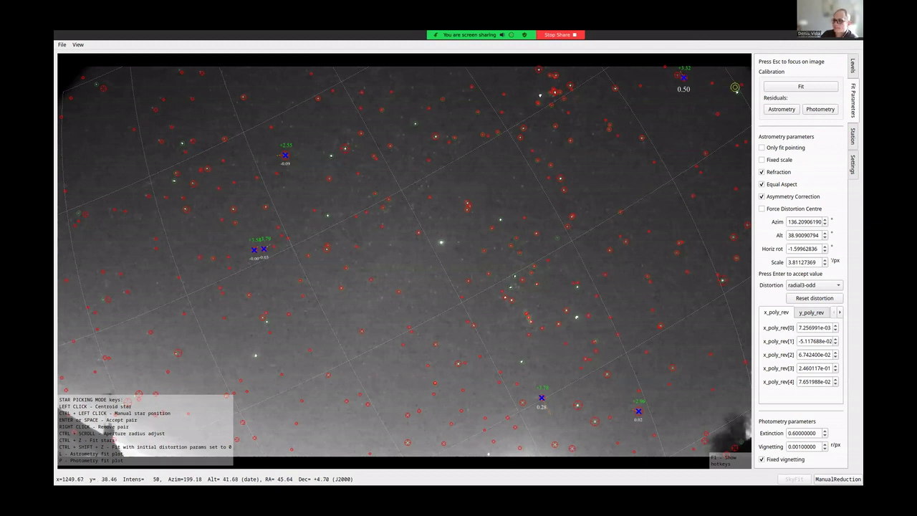
key("alt+Tab")
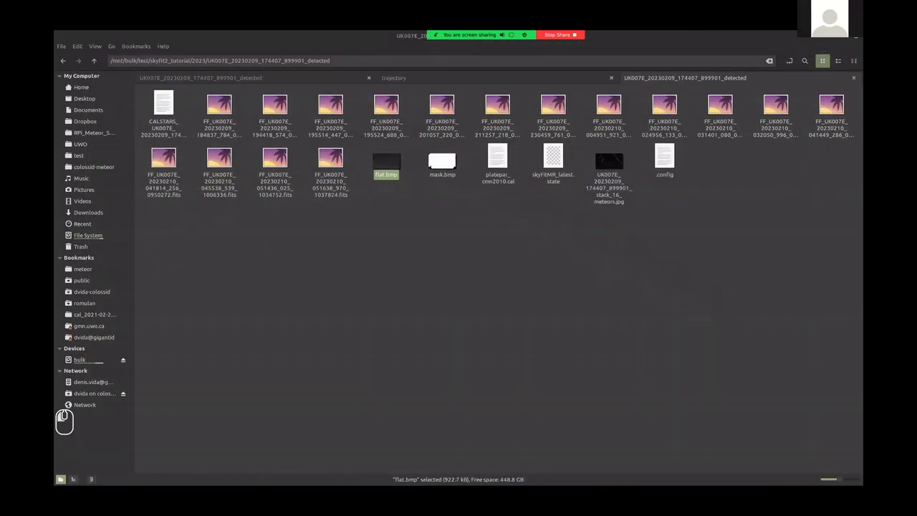
left_click(558, 58)
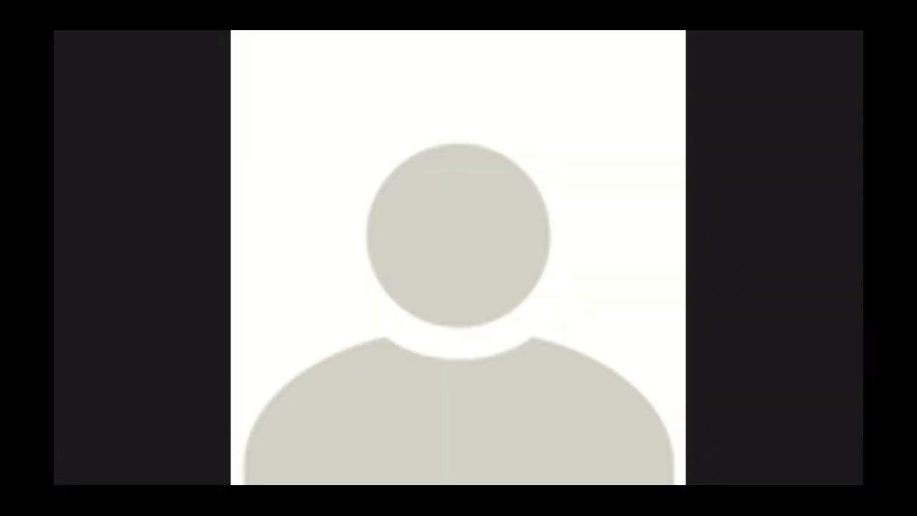
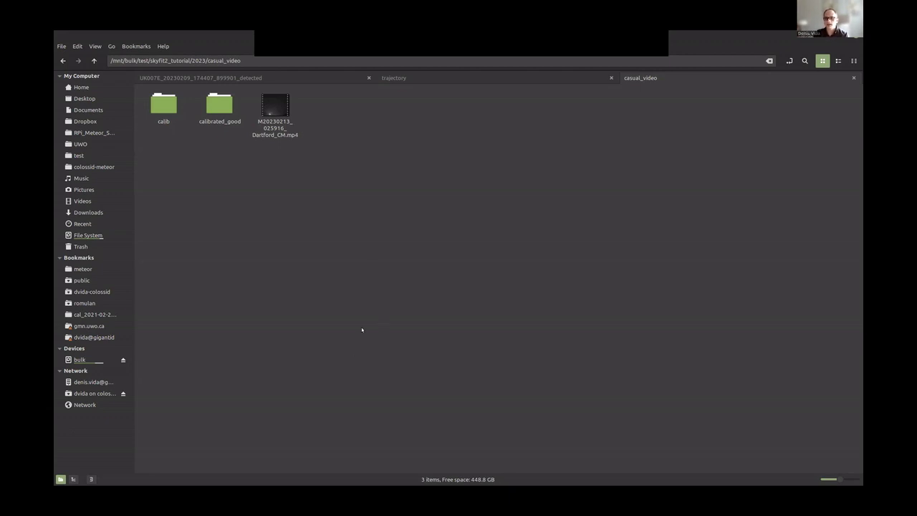
left_click(273, 107)
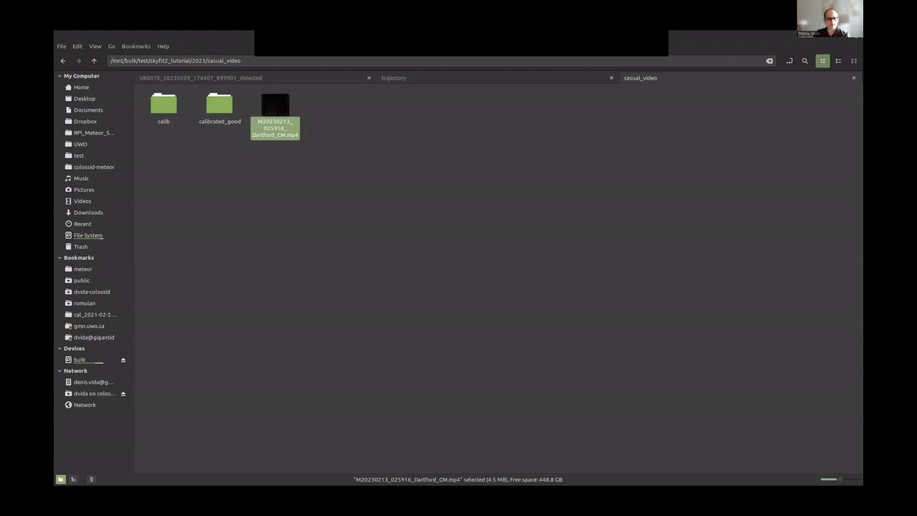
key("Return")
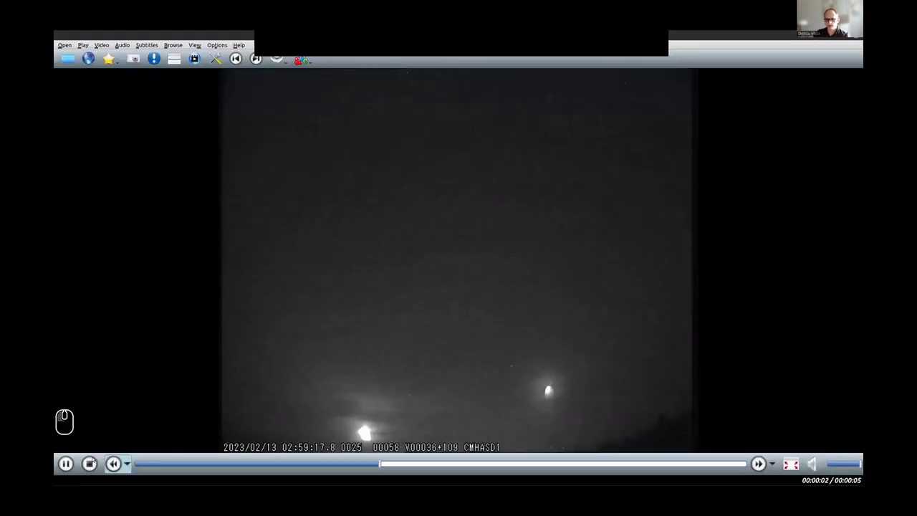
Pause the meteor video, rewind it to about 1 second, and resume playback to review the fireball.
key("space")
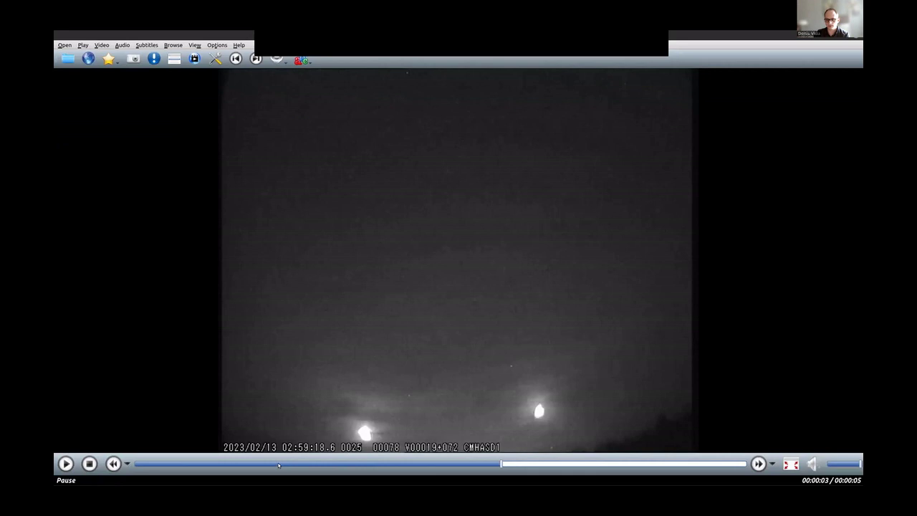
left_click(280, 467)
left_click(66, 464)
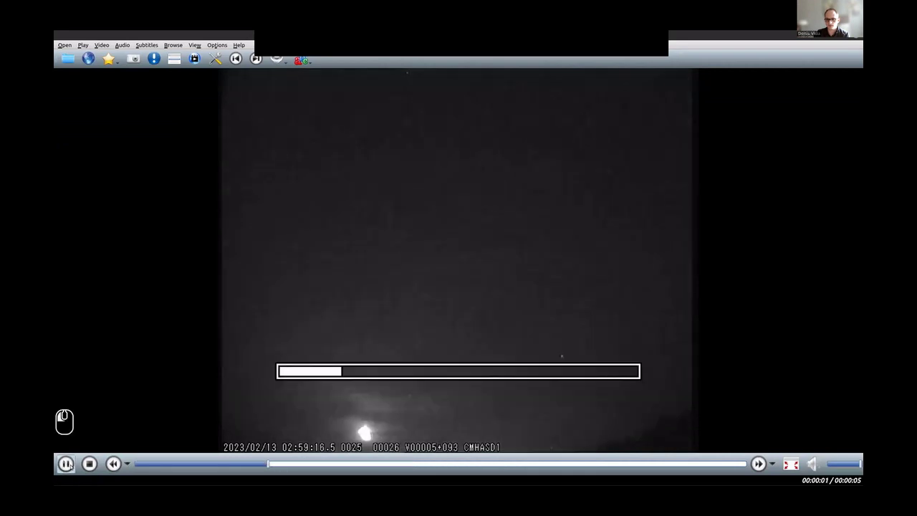
Play the fireball video in short bursts, pausing repeatedly to examine the meteor's path up to the bright flare at about 4 seconds.
left_click(67, 464)
left_click(67, 465)
left_click(66, 464)
left_click(70, 466)
left_click(70, 466)
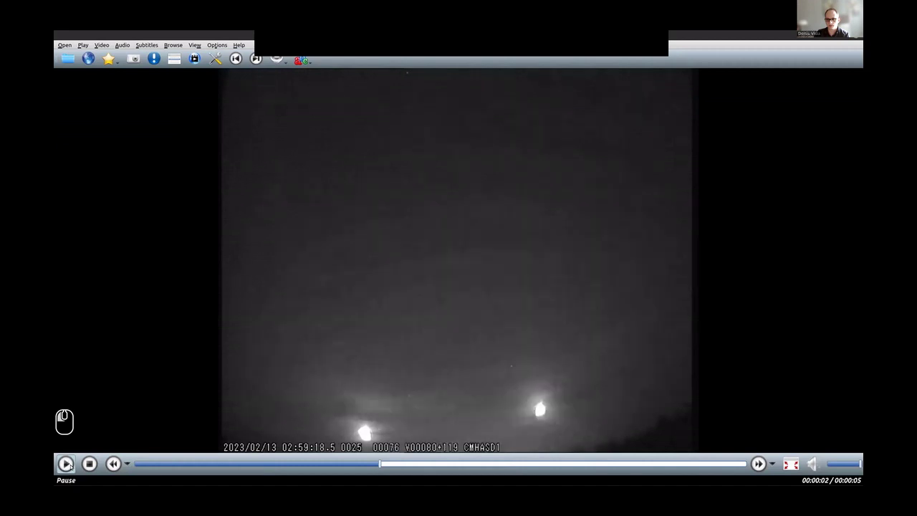
left_click(67, 465)
left_click(67, 465)
left_click(67, 465)
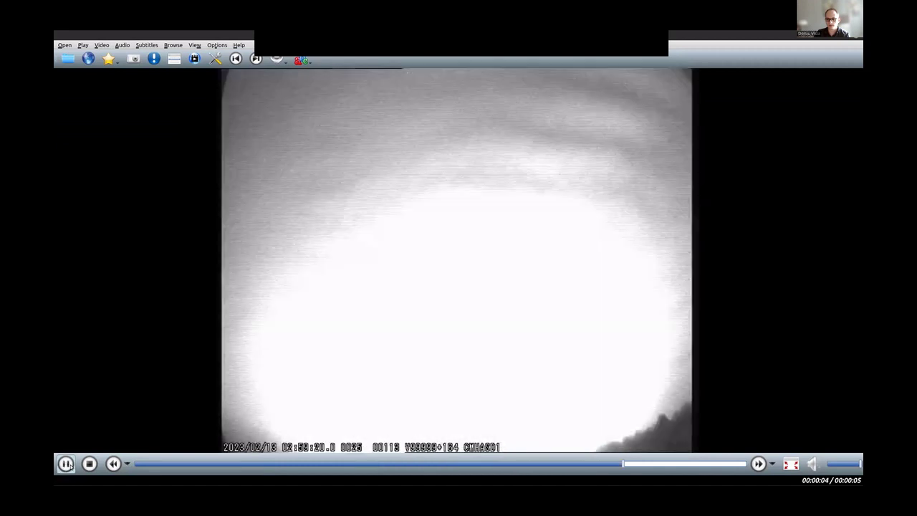
left_click(66, 464)
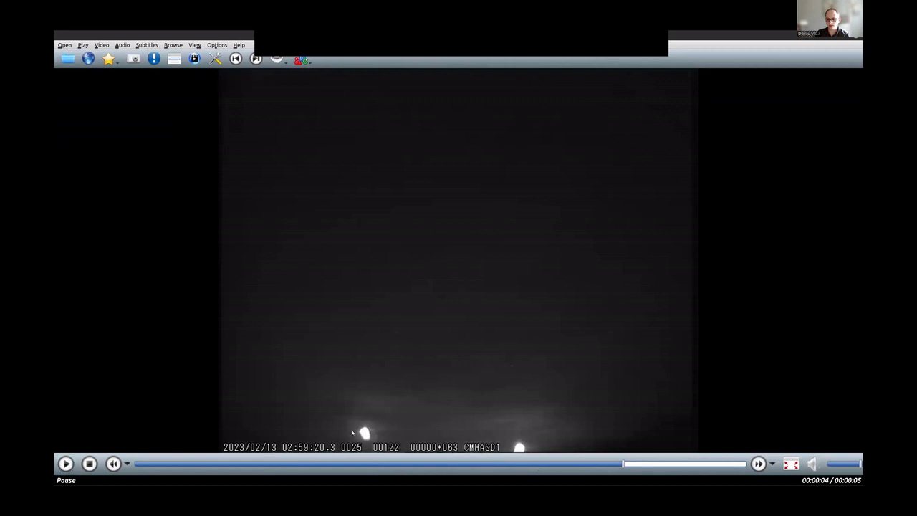
Rewind the fireball video to the start and replay it with pauses up to about 3 seconds.
left_click_drag(314, 464, 135, 463)
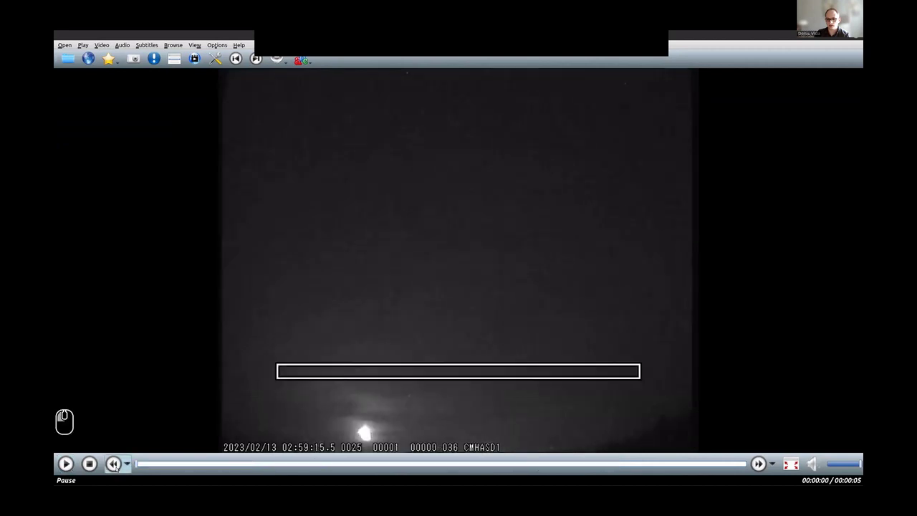
left_click(66, 464)
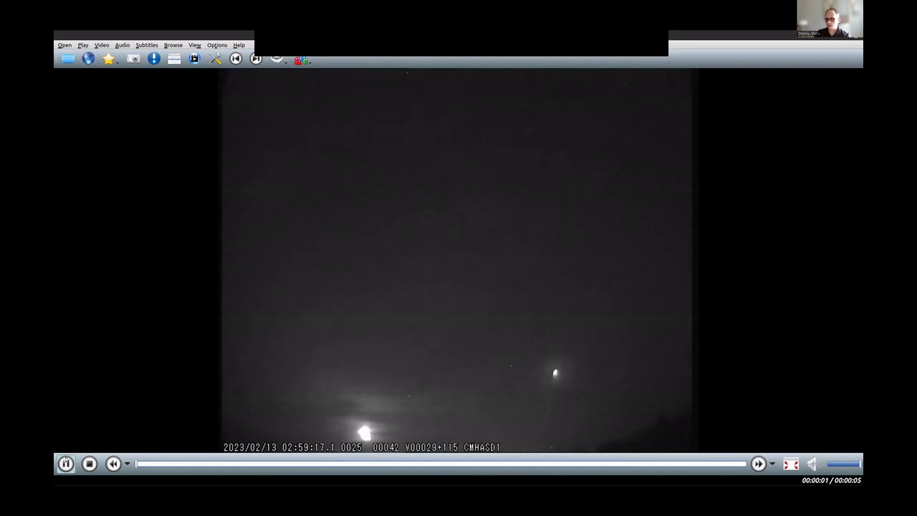
left_click(66, 464)
left_click(65, 463)
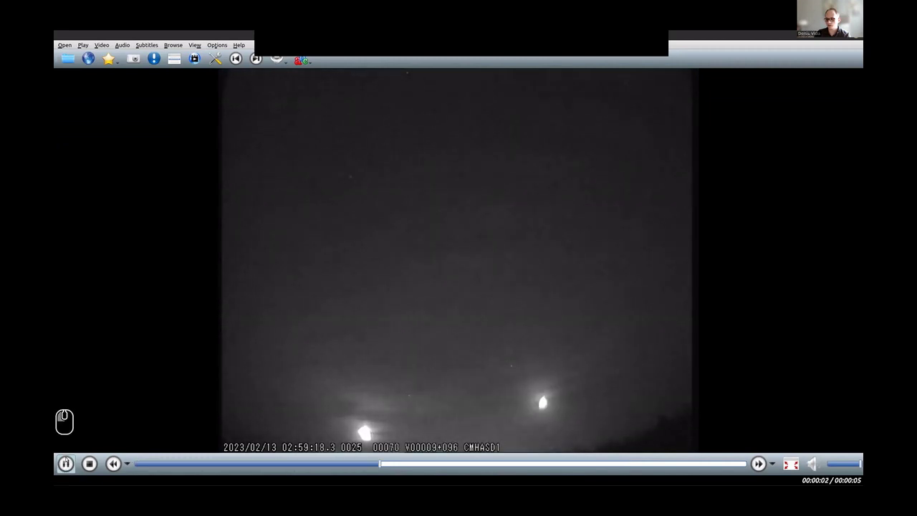
left_click(65, 464)
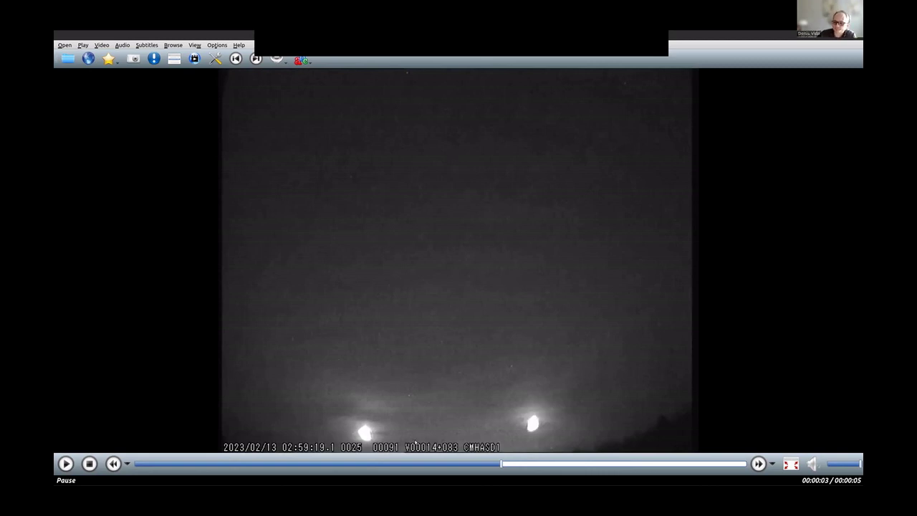
Jump back to about 1 second and play short bursts to examine the early part of the fireball's flight.
left_click(380, 464)
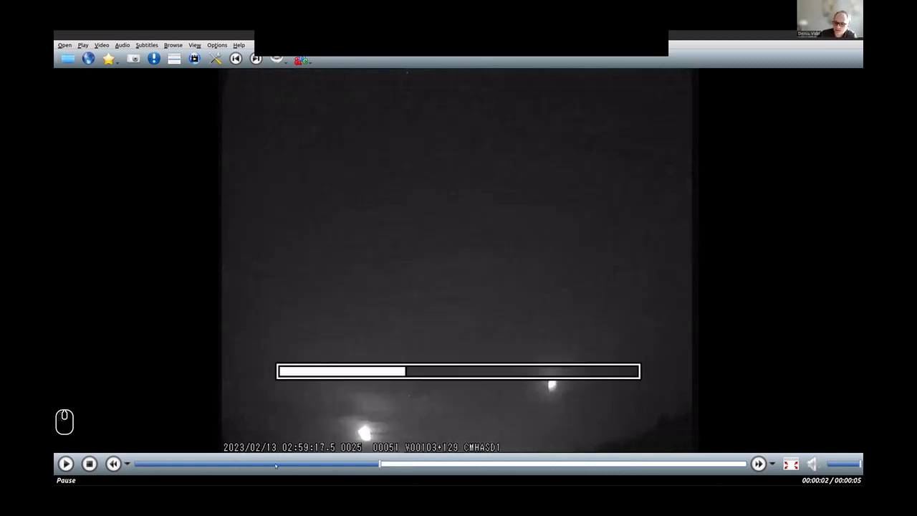
left_click(276, 465)
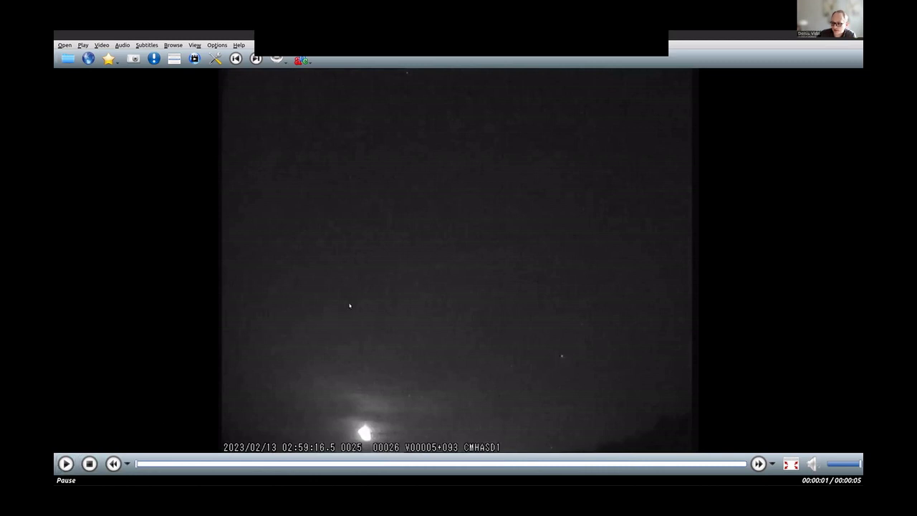
left_click(65, 463)
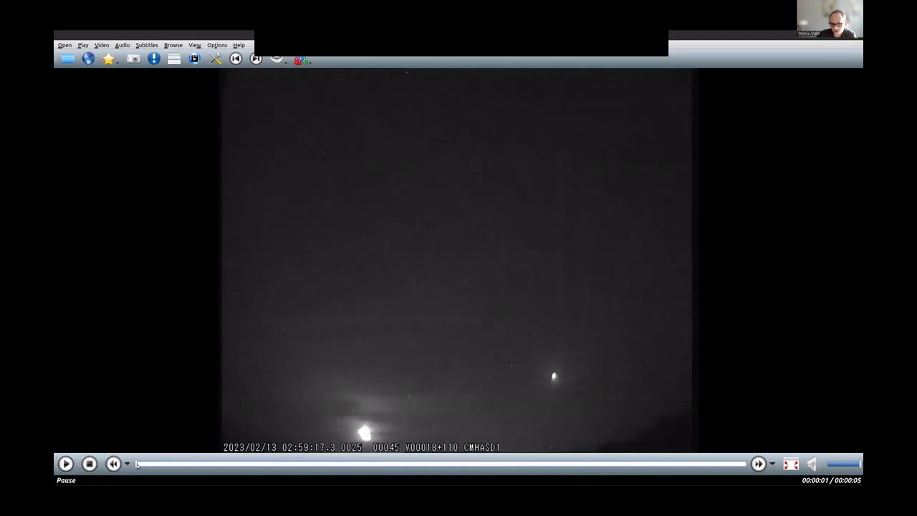
left_click(133, 465)
left_click(65, 464)
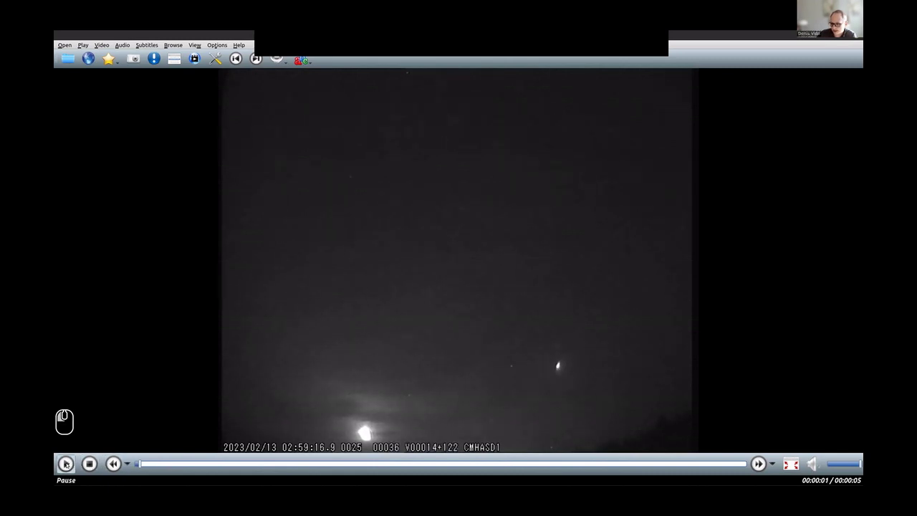
left_click(65, 464)
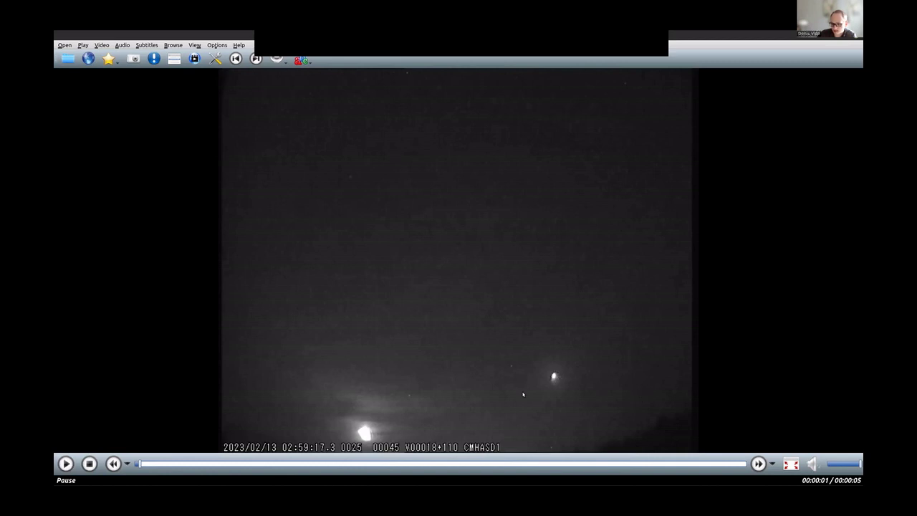
left_click(65, 464)
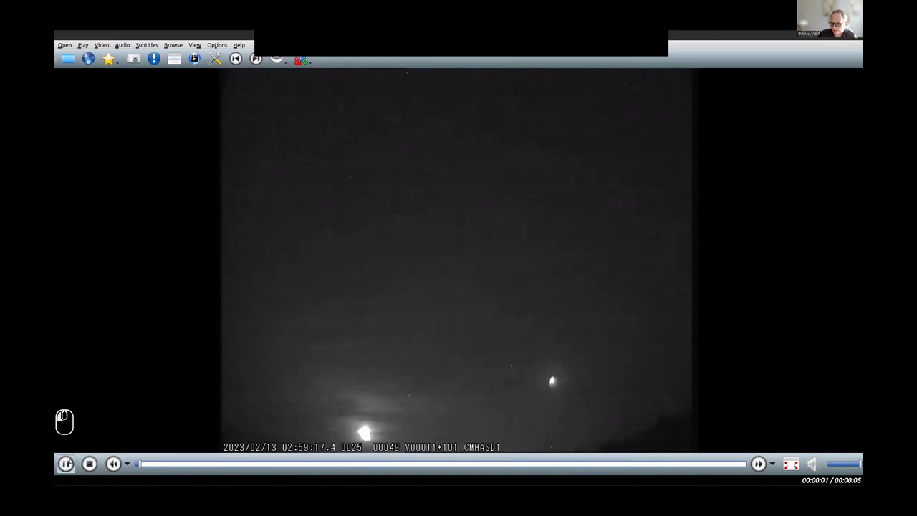
left_click(65, 463)
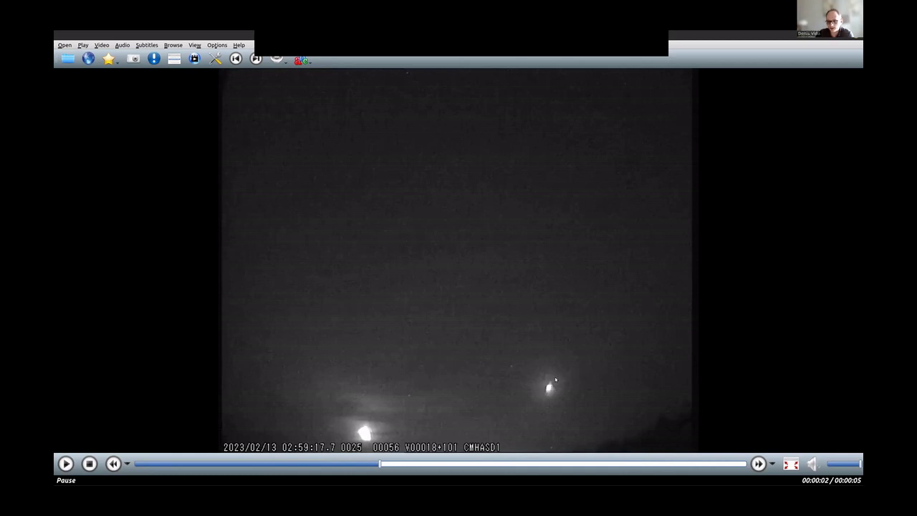
Play on through the flare with pauses, then replay the video from the start and pause at about 3 seconds.
left_click(63, 463)
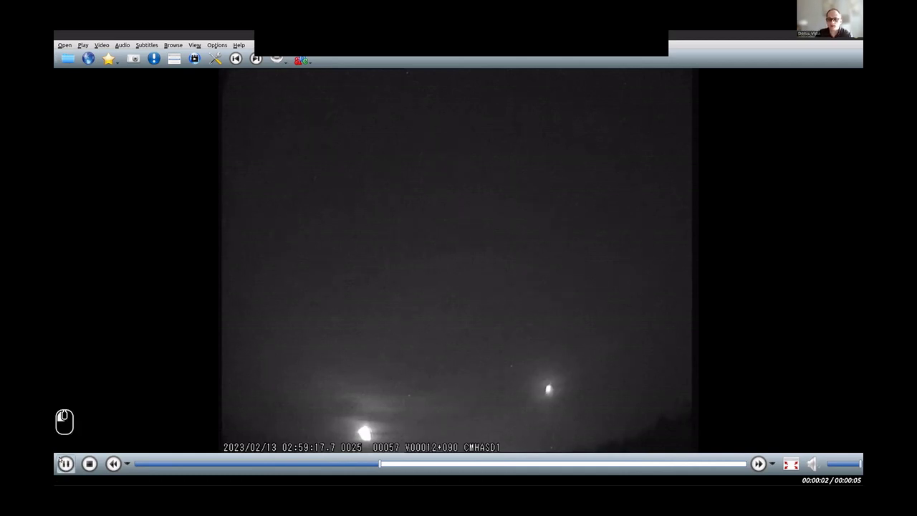
left_click(61, 462)
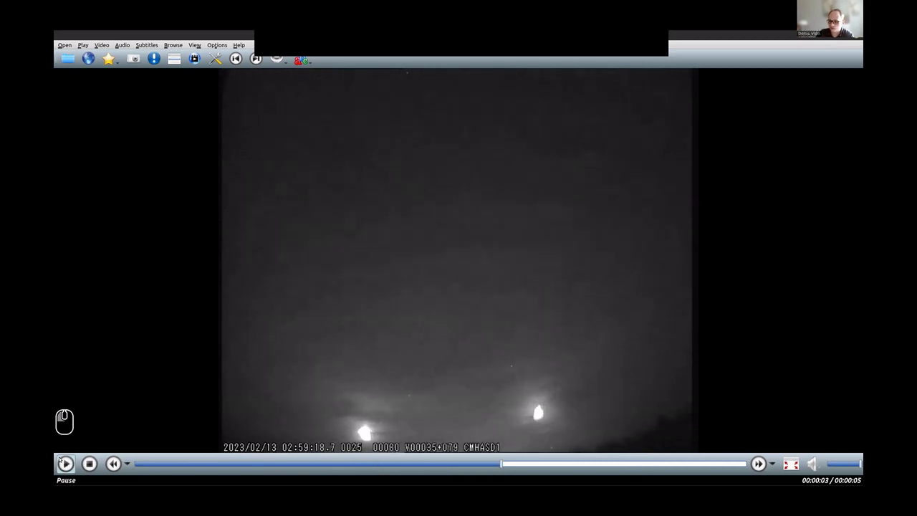
left_click(61, 462)
left_click(61, 462)
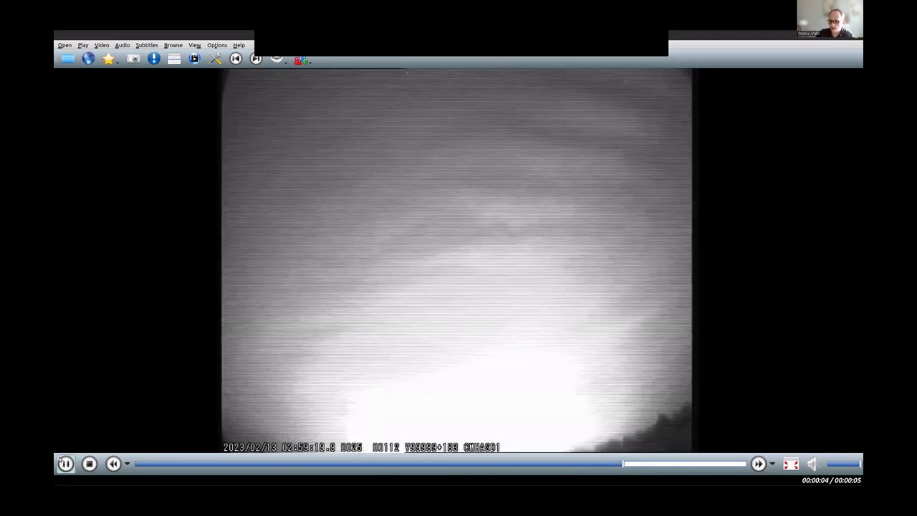
left_click(208, 466)
left_click(181, 463)
left_click(65, 463)
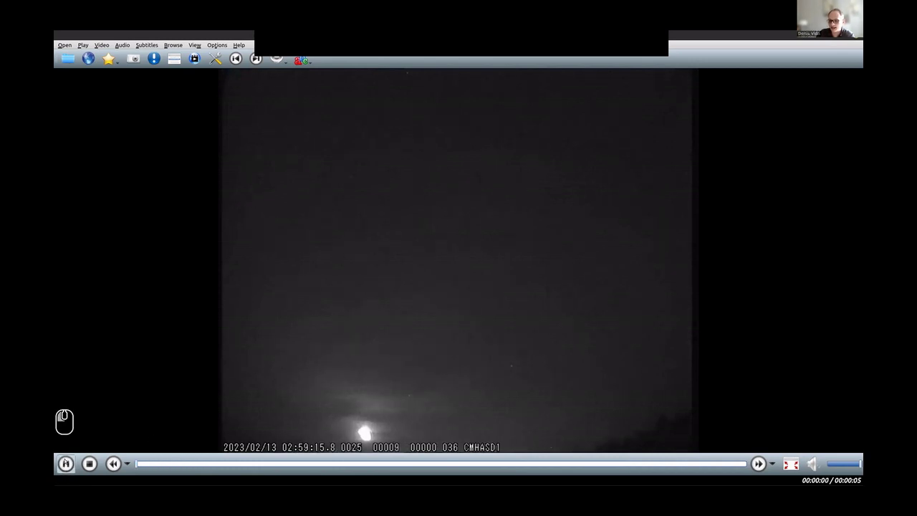
left_click(65, 464)
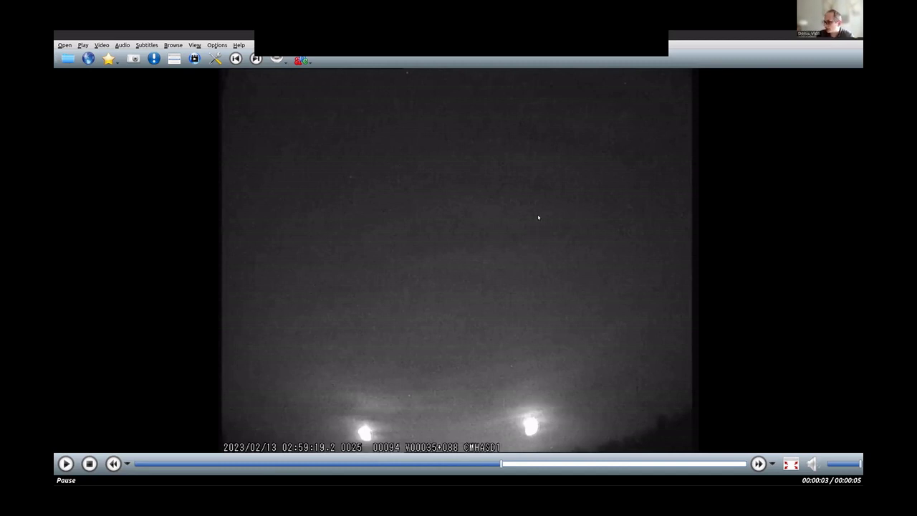
Close the fireball video, then play M20230208_190334_Dartford_CM.mp4 from the calib folder and pause at about 1 second to view the stars.
left_click(858, 35)
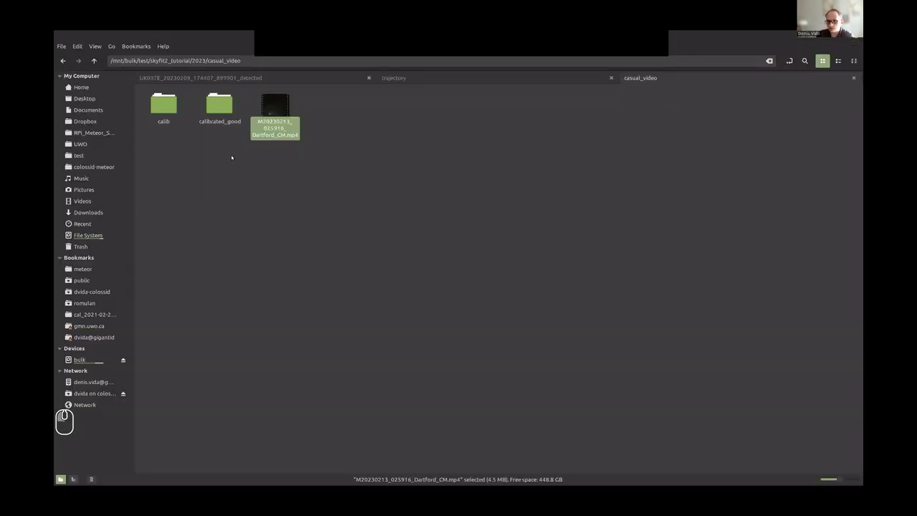
double_click(159, 105)
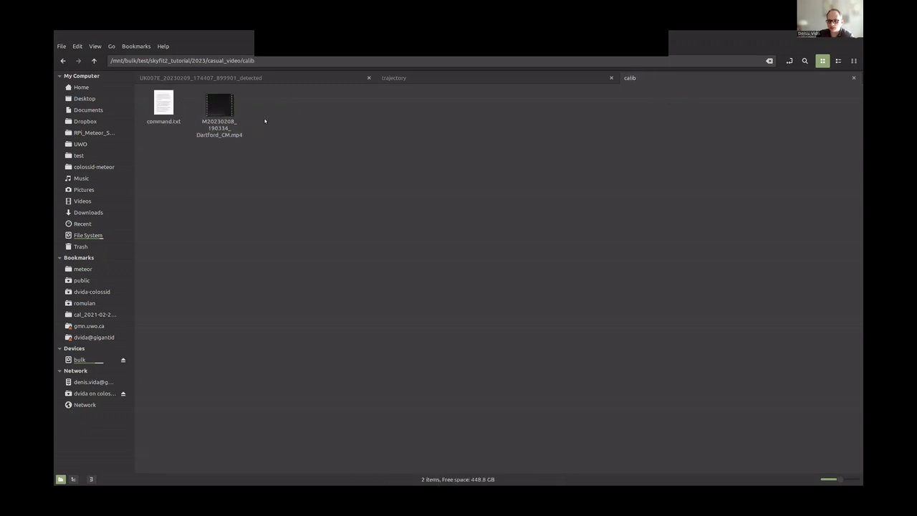
left_click(220, 104)
double_click(220, 104)
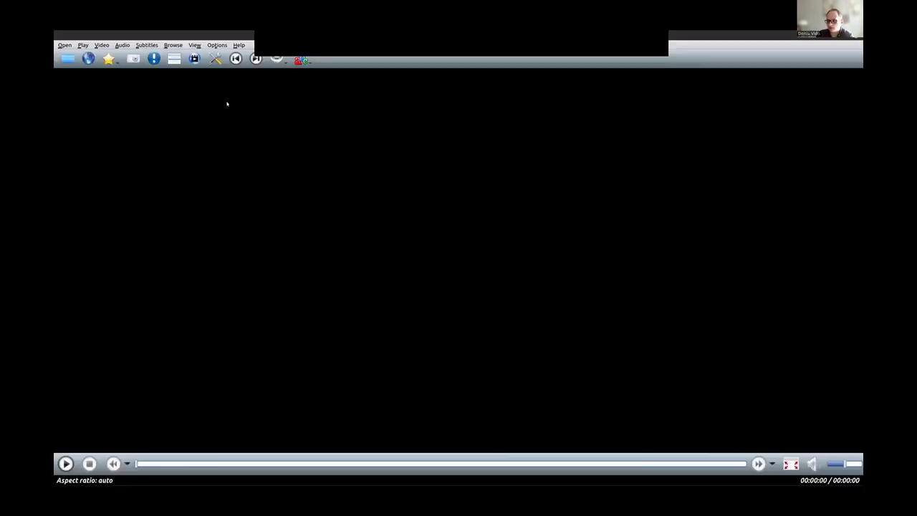
left_click(382, 279)
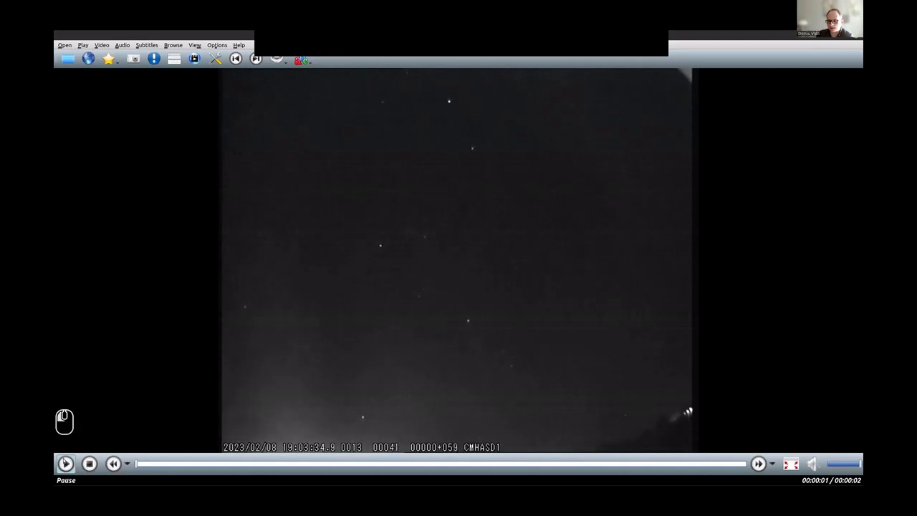
left_click(180, 394)
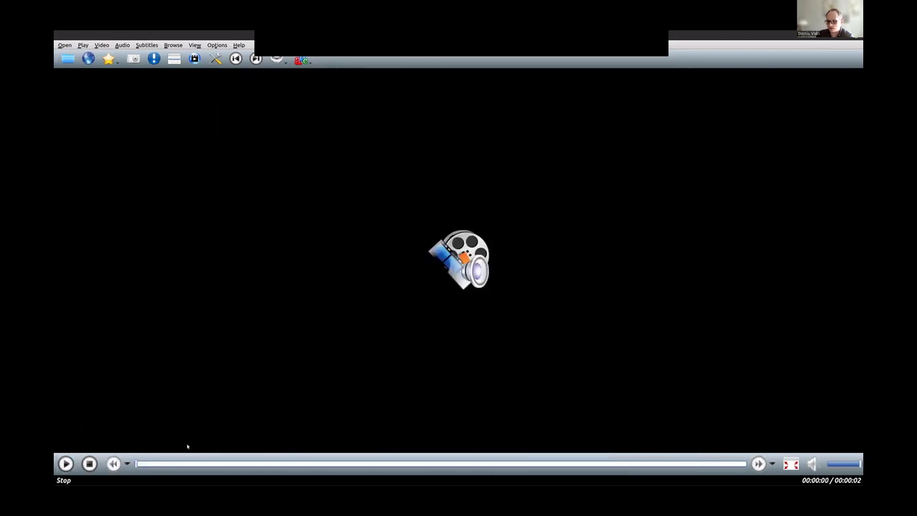
left_click(66, 463)
left_click(65, 464)
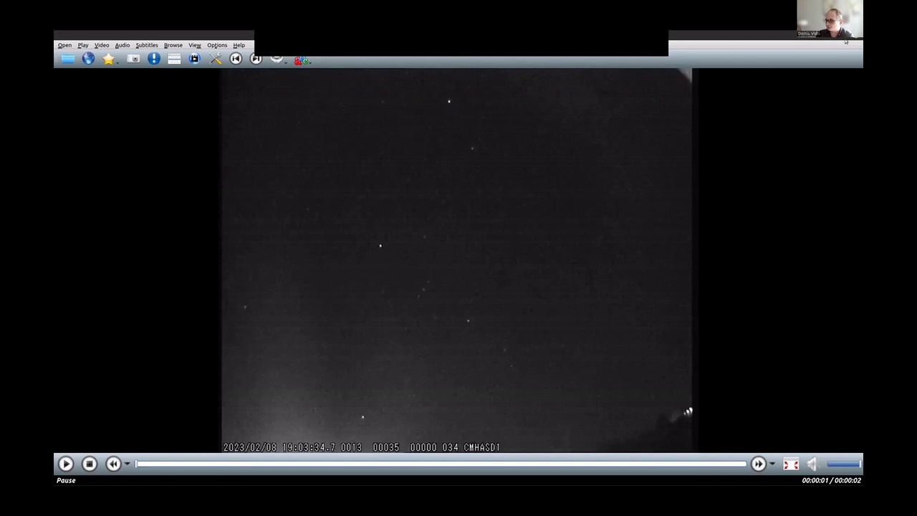
Close and reopen the calibration video M20230208_190334_Dartford_CM.mp4, view the stars in its opening frames, and close it again.
key("q")
left_click(232, 229)
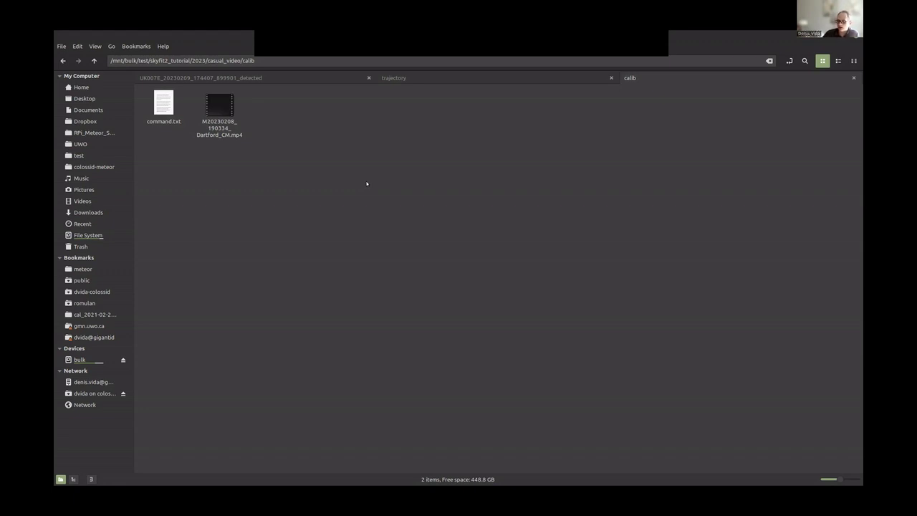
left_click(219, 108)
key("Return")
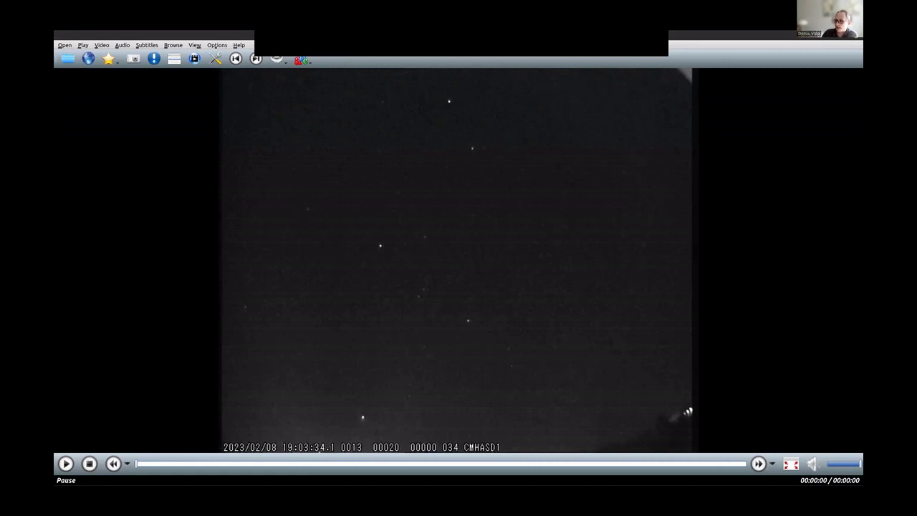
left_click(857, 34)
left_click(360, 230)
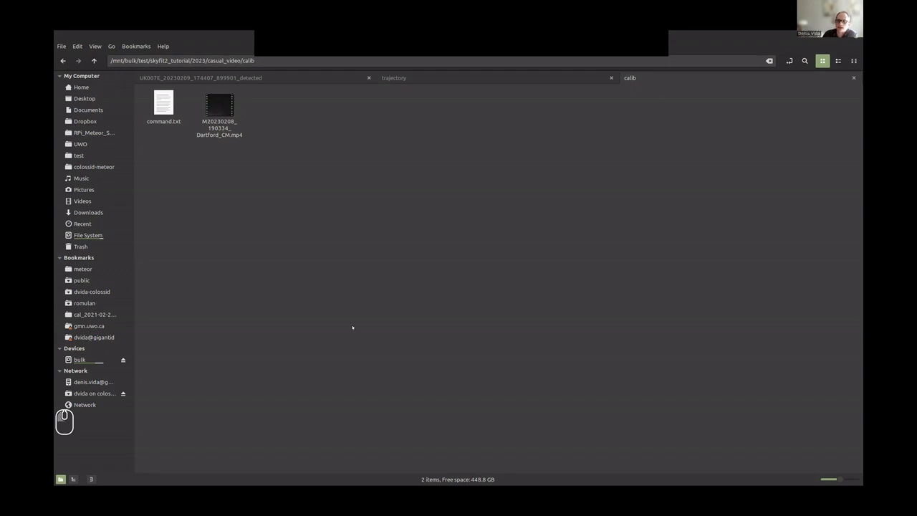
right_click(330, 230)
left_click(320, 222)
left_click(400, 178)
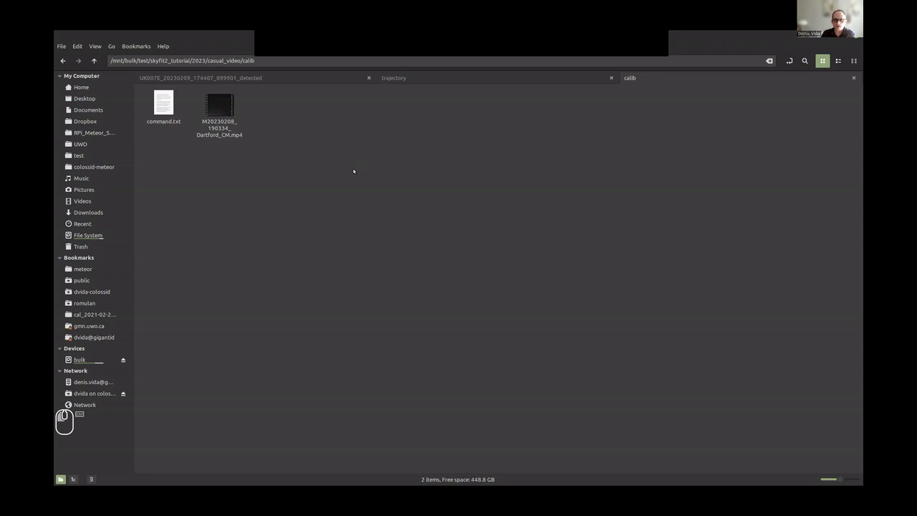
Open the source/RMS folder of the home directory alongside the calib folder in the file manager.
key("ctrl+t")
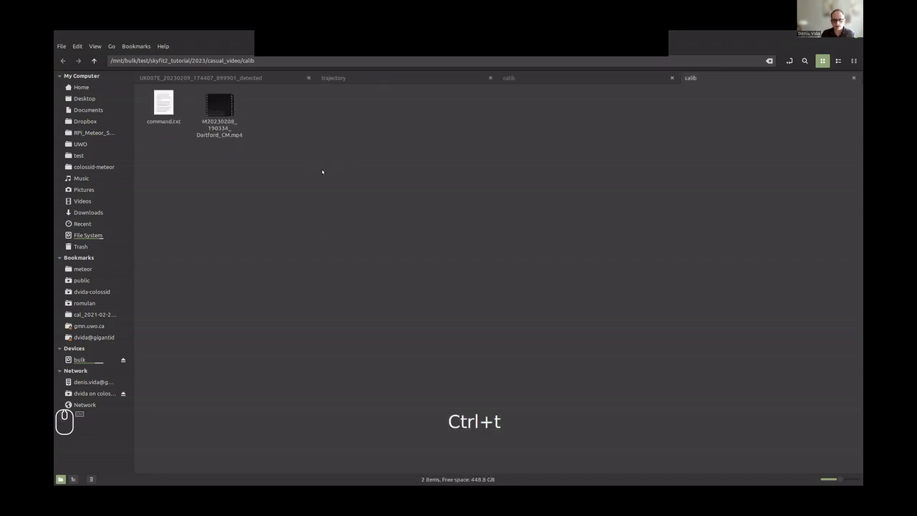
key("alt+d")
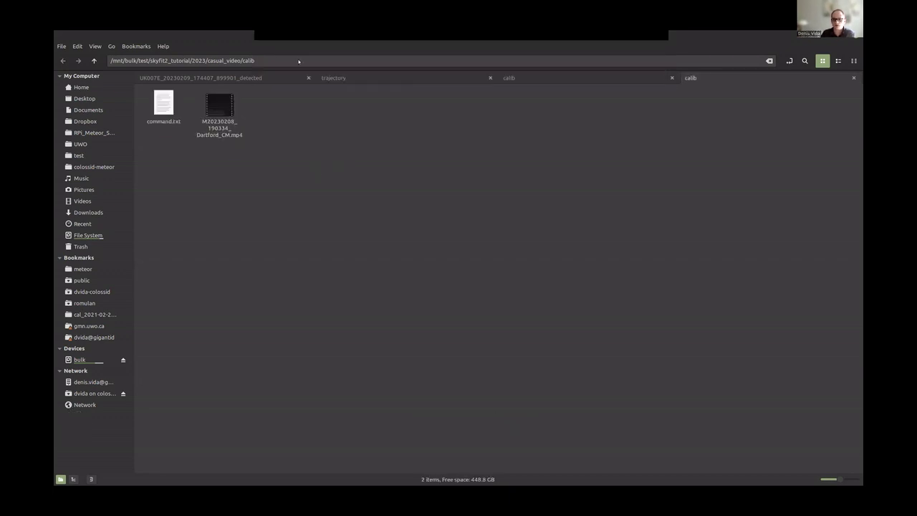
left_click_drag(266, 61, 93, 60)
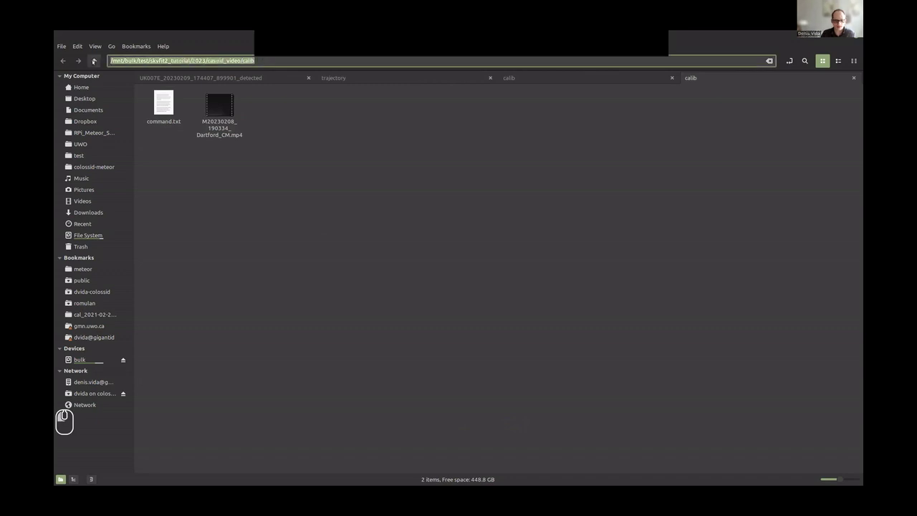
type("/")
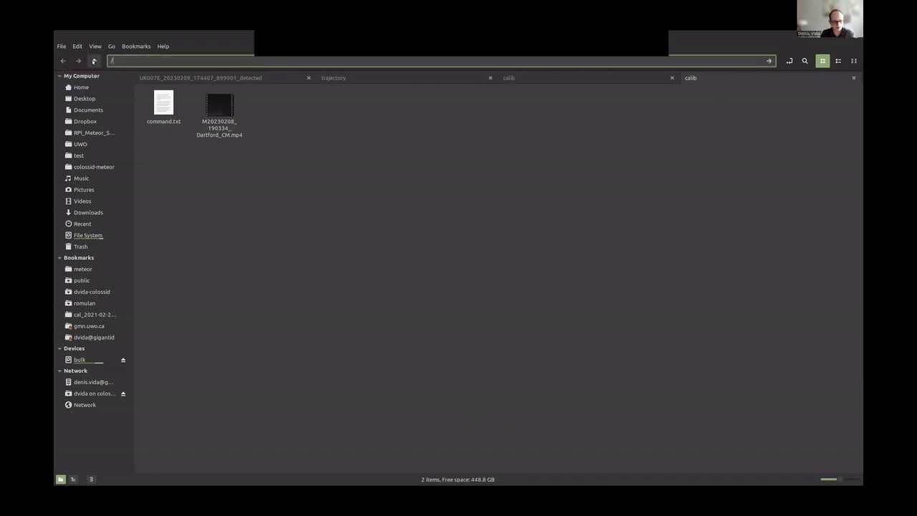
type("home/")
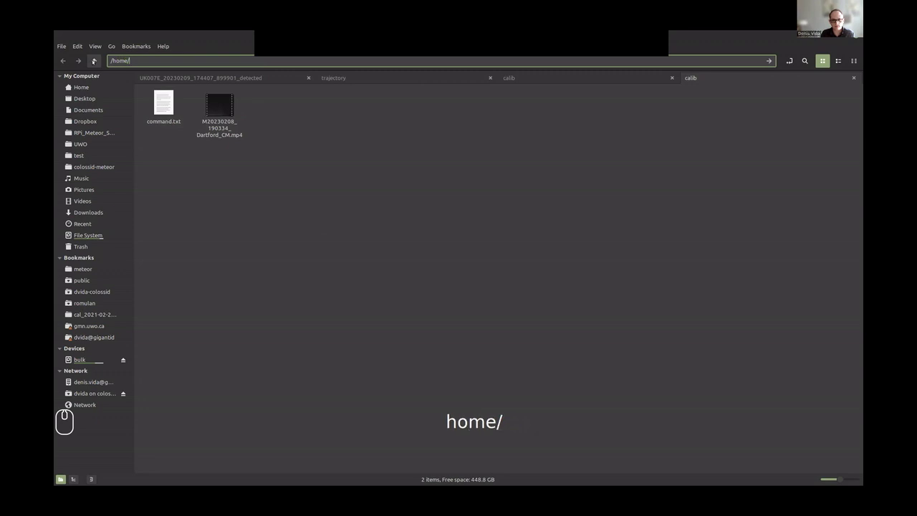
type("dvida/source/RMS")
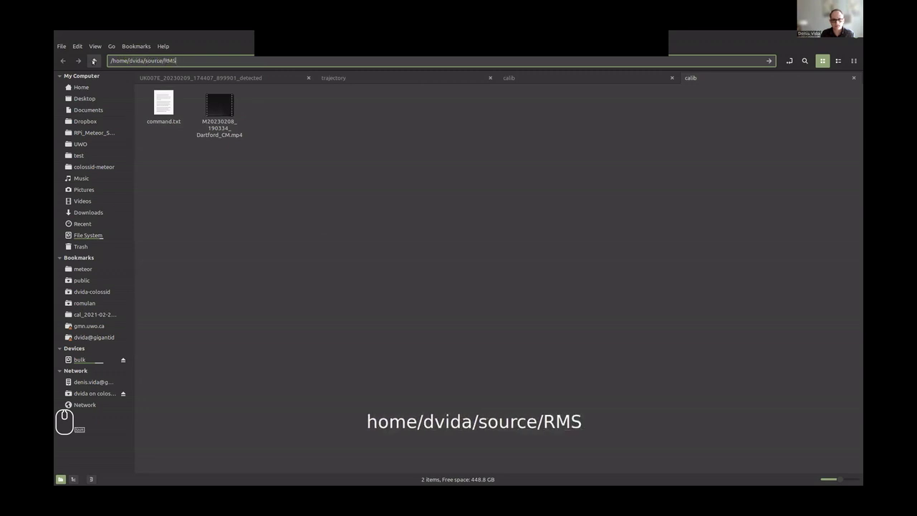
key("Return")
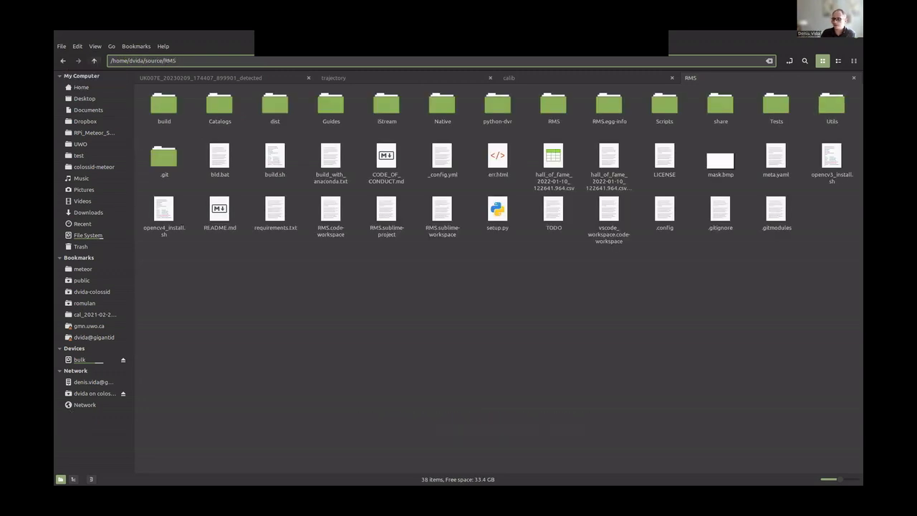
Show the RMS folder as a list and copy its .config file into the casual_video/calib folder.
left_click(839, 61)
scroll(197, 246, "down", 2)
left_click(390, 436)
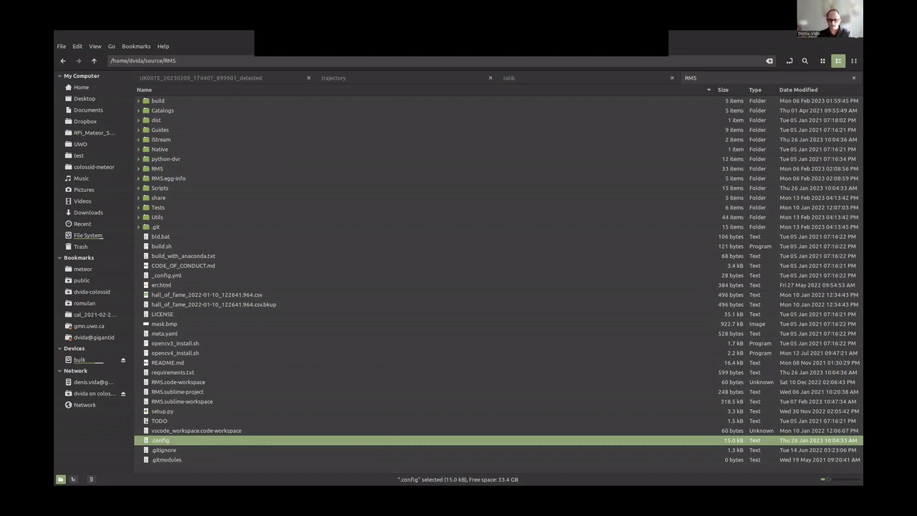
right_click(175, 439)
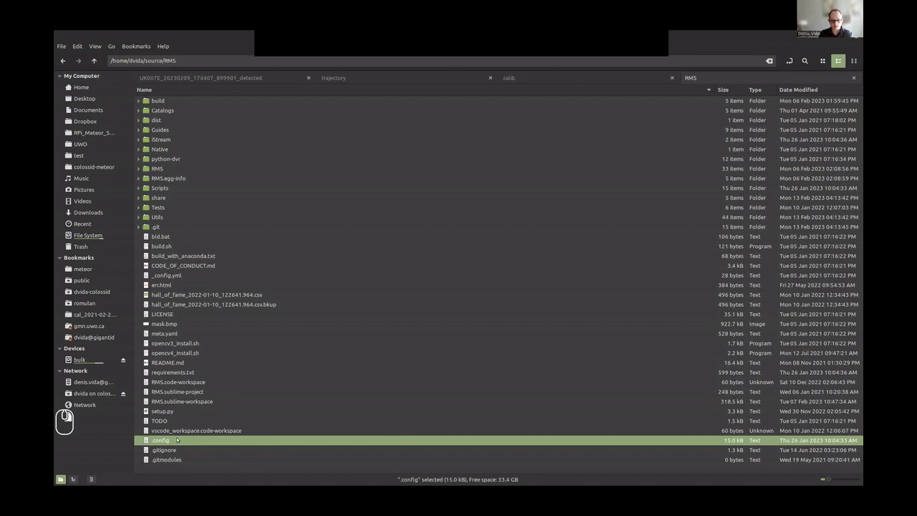
left_click(208, 348)
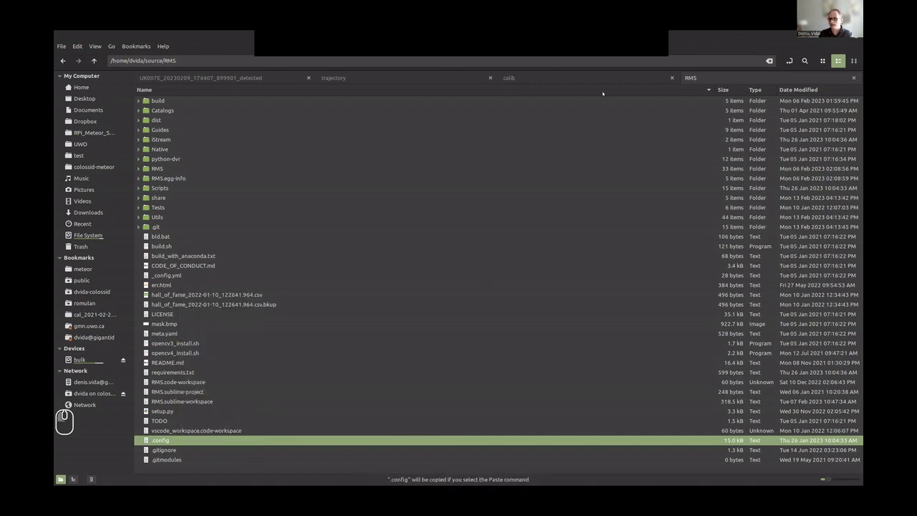
left_click(506, 77)
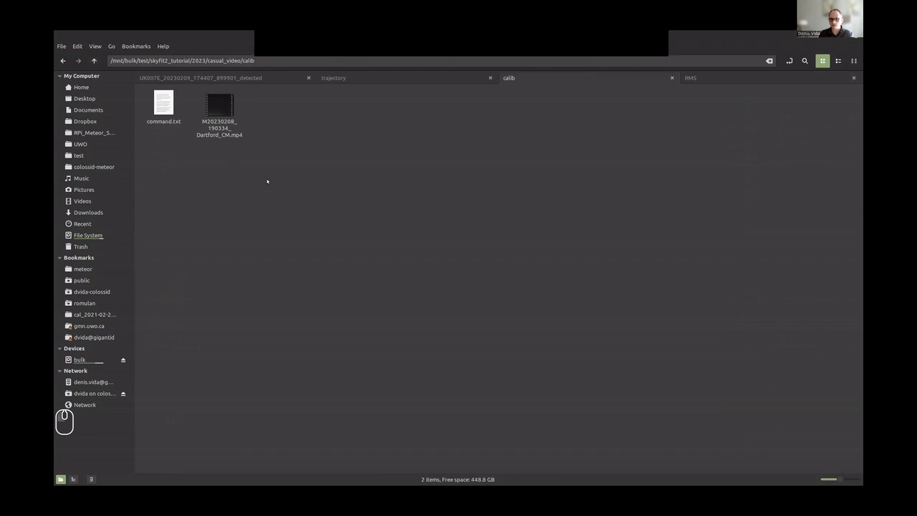
key("ctrl+v")
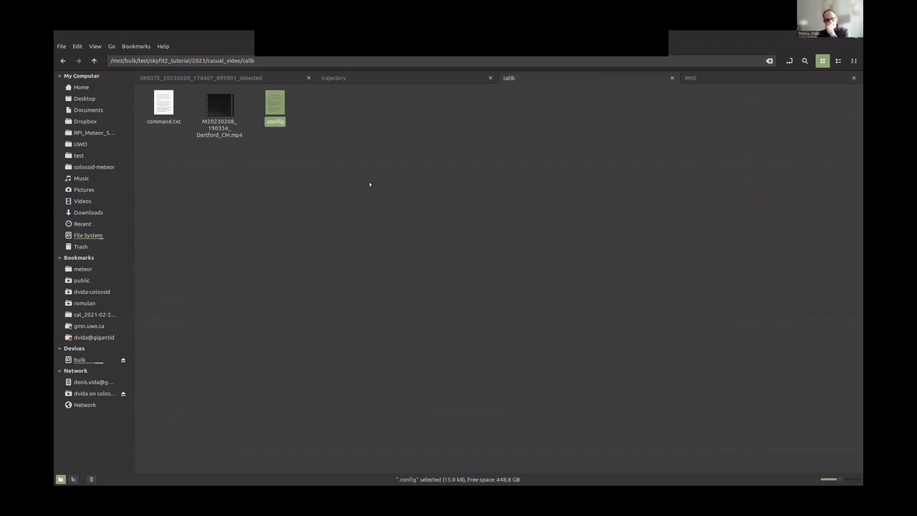
left_click(362, 206)
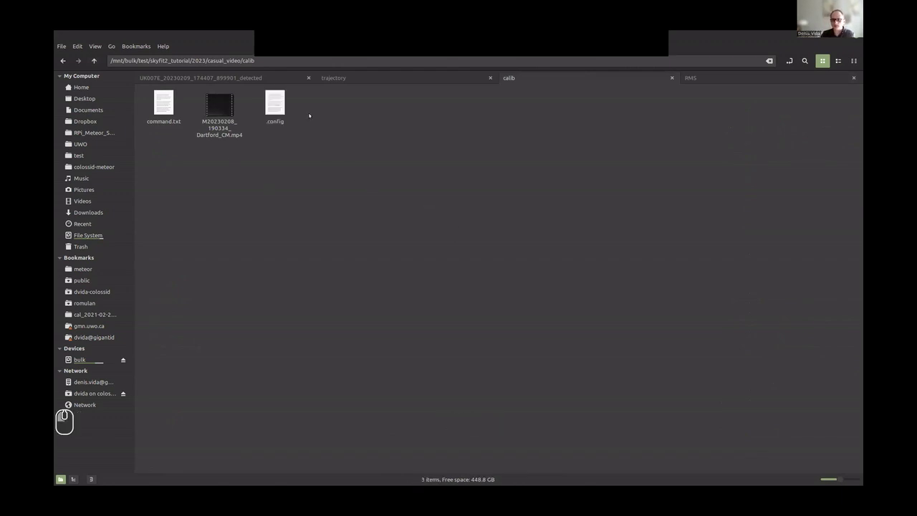
Rename the copied .config file in the calib folder as Dartford.config.
left_click(275, 105)
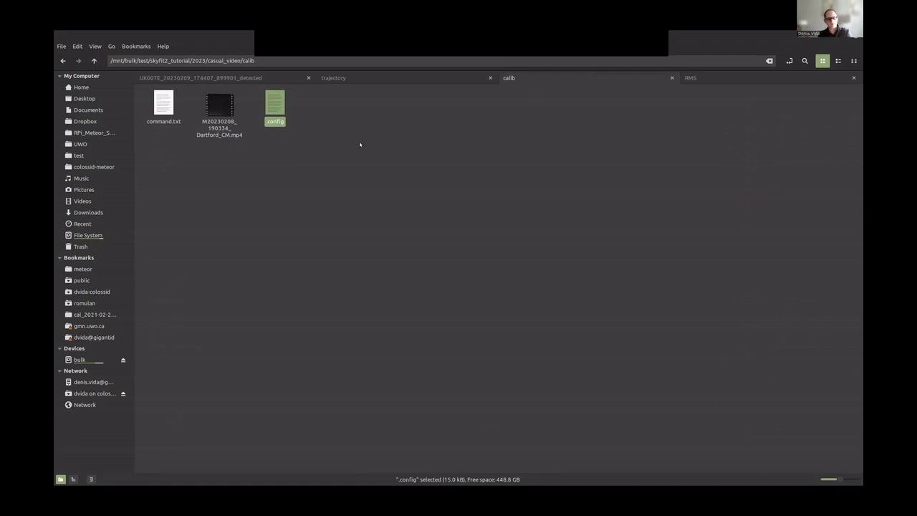
key("F2")
key("Home")
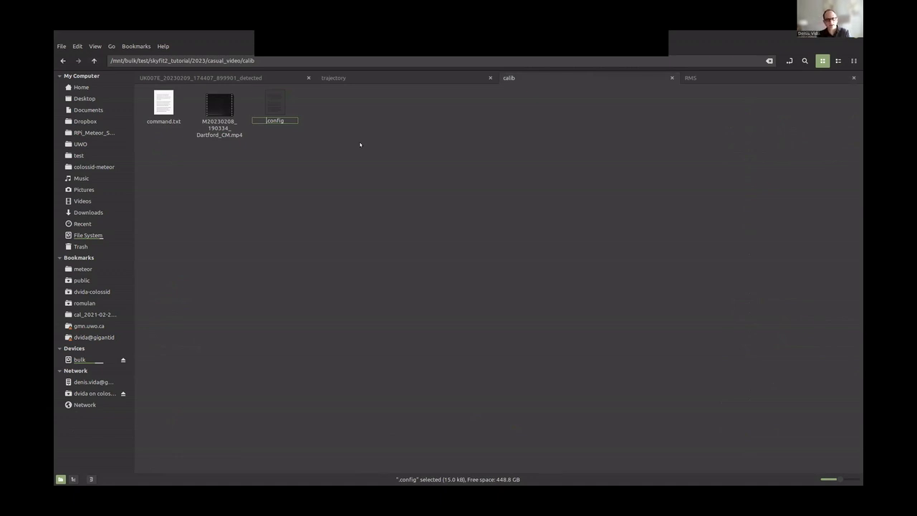
type("Dartford")
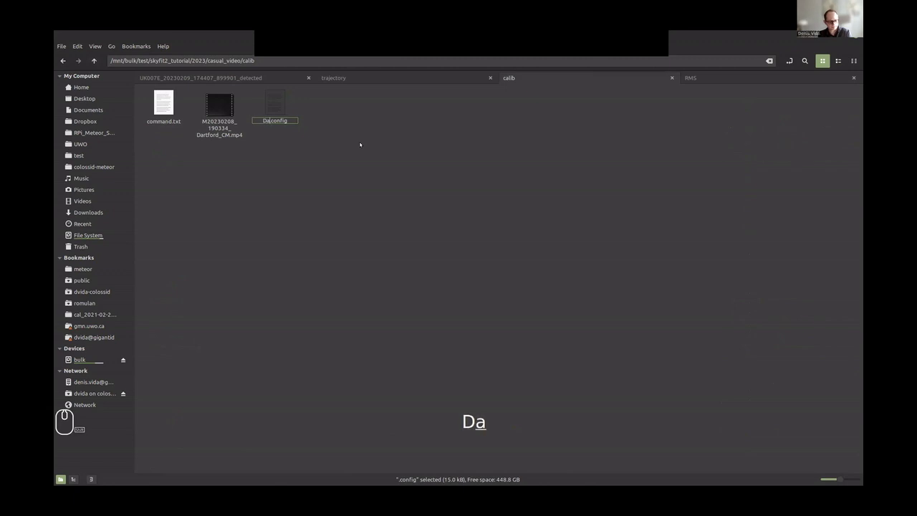
key("Return")
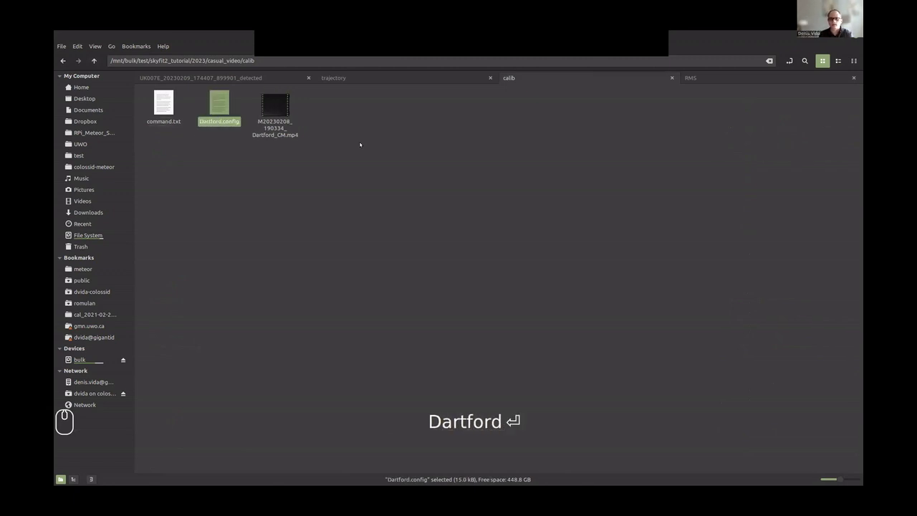
left_click(442, 266)
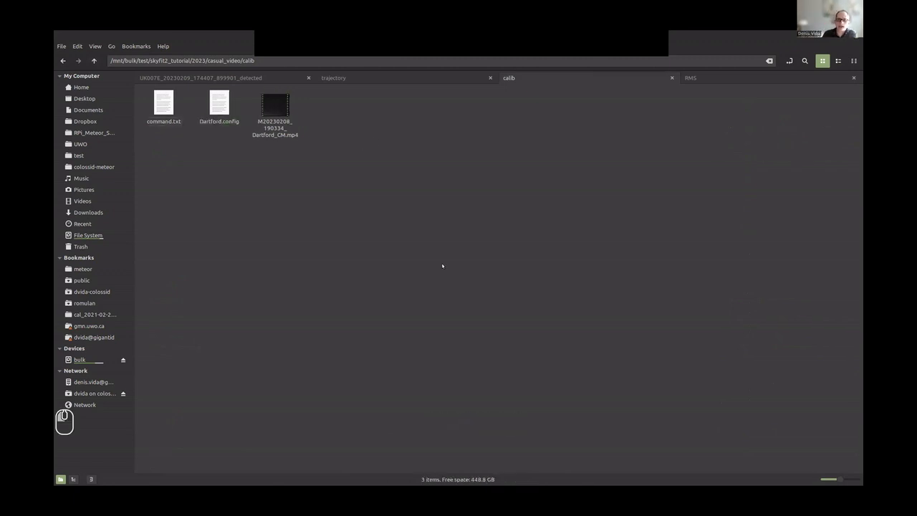
Open Dartford.config in the text editor and set the stationID to Dartford.
double_click(213, 105)
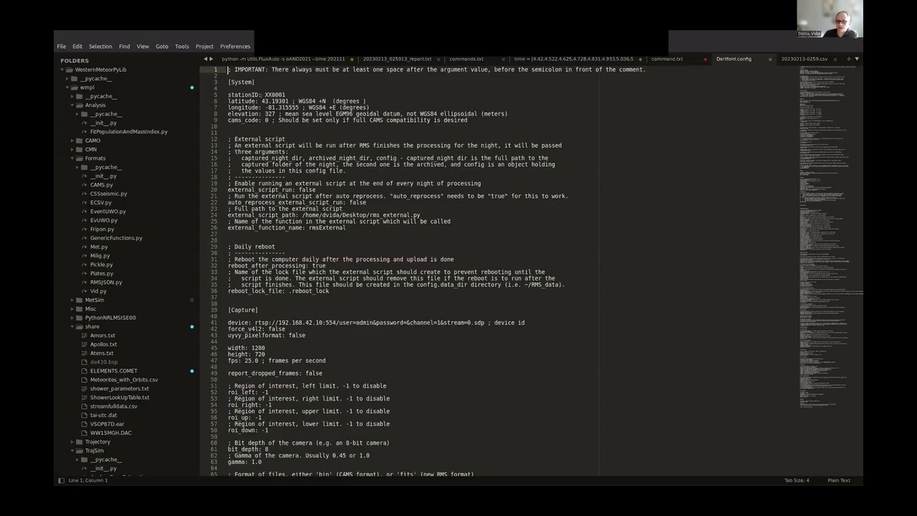
left_click_drag(228, 101, 310, 115)
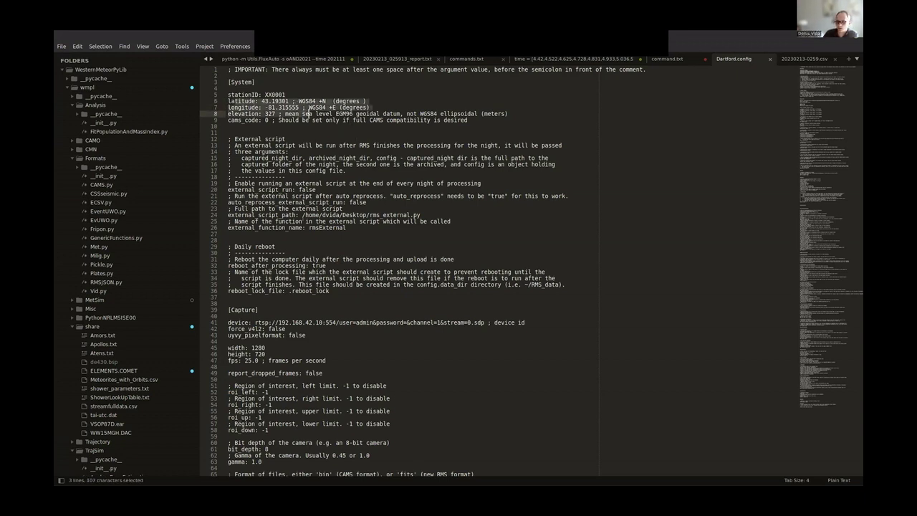
left_click(281, 157)
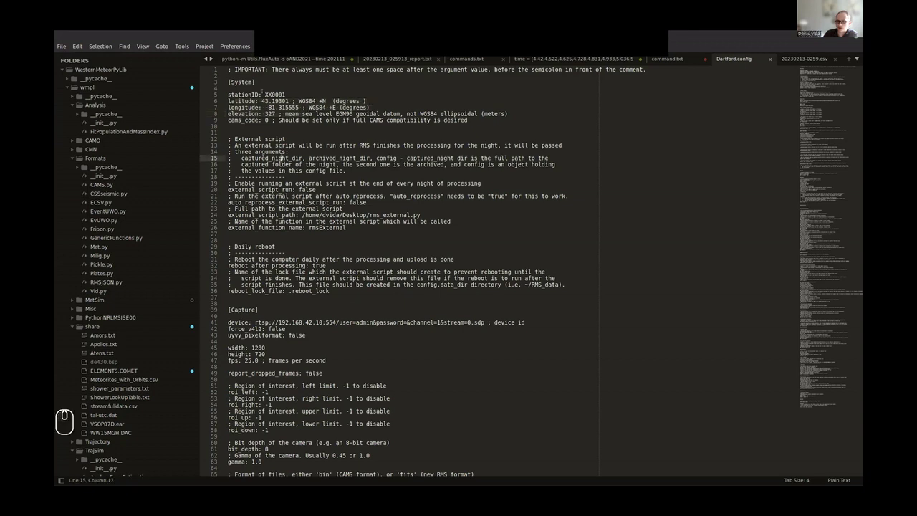
double_click(276, 94)
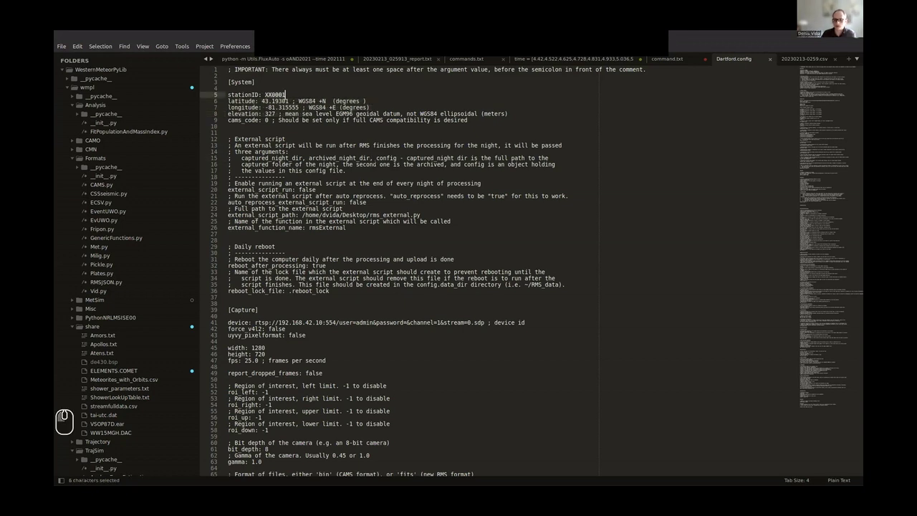
type("Dartford")
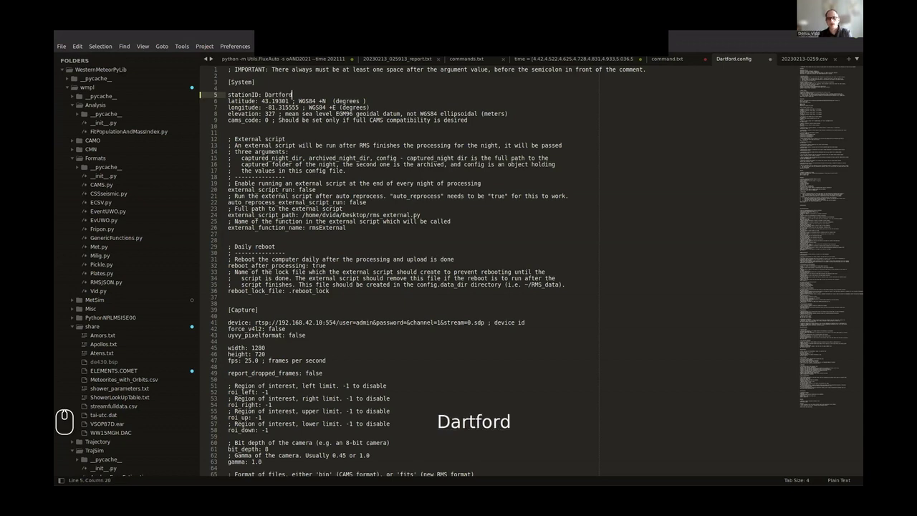
Select the latitude, longitude and elevation settings, then open the reference Dartford.config from the casual_video/calibrated_good folder.
left_click_drag(259, 101, 303, 113)
left_click(714, 33)
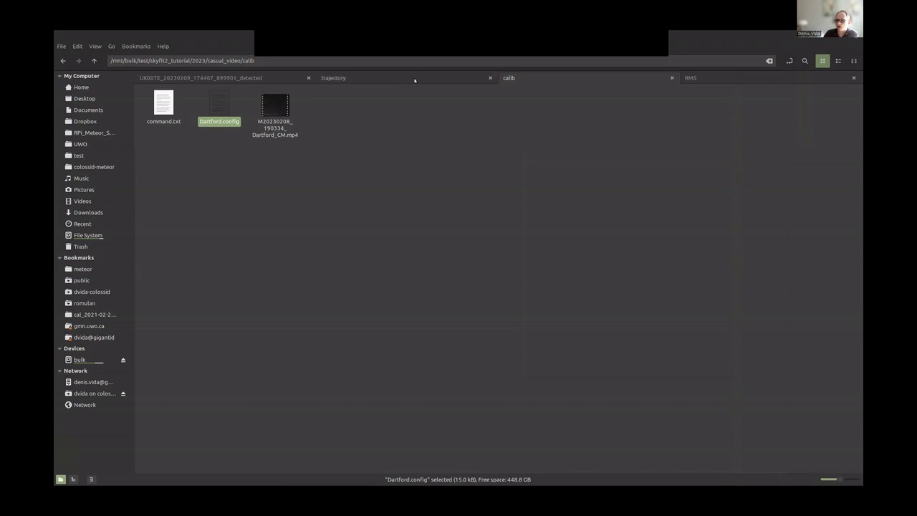
left_click(424, 77)
left_click(511, 76)
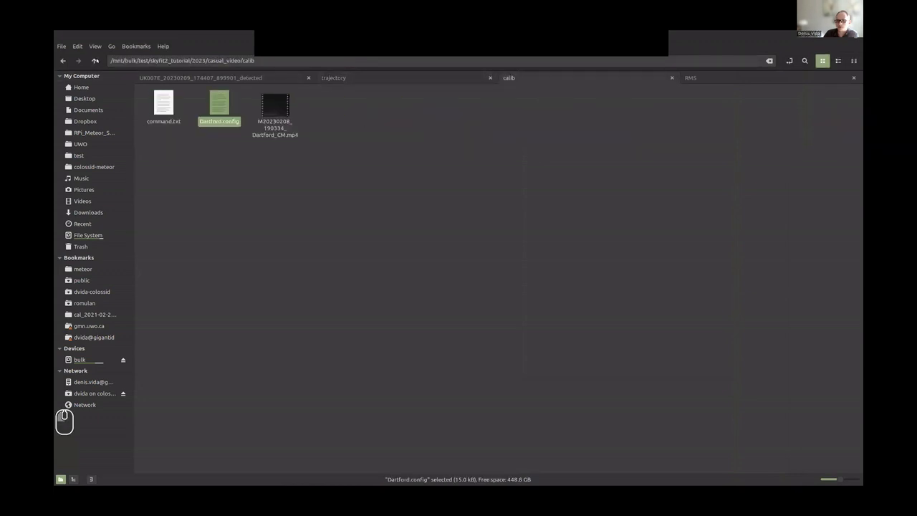
left_click(95, 60)
double_click(219, 108)
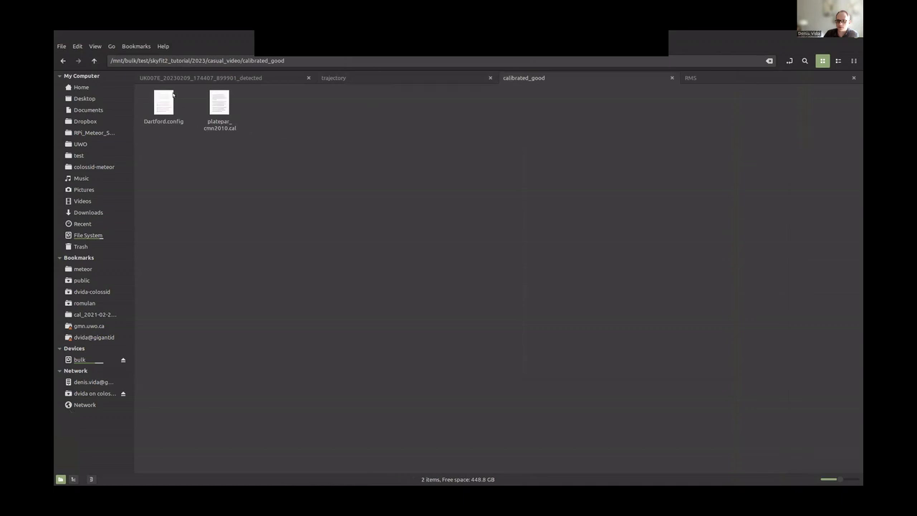
left_click(167, 95)
double_click(167, 95)
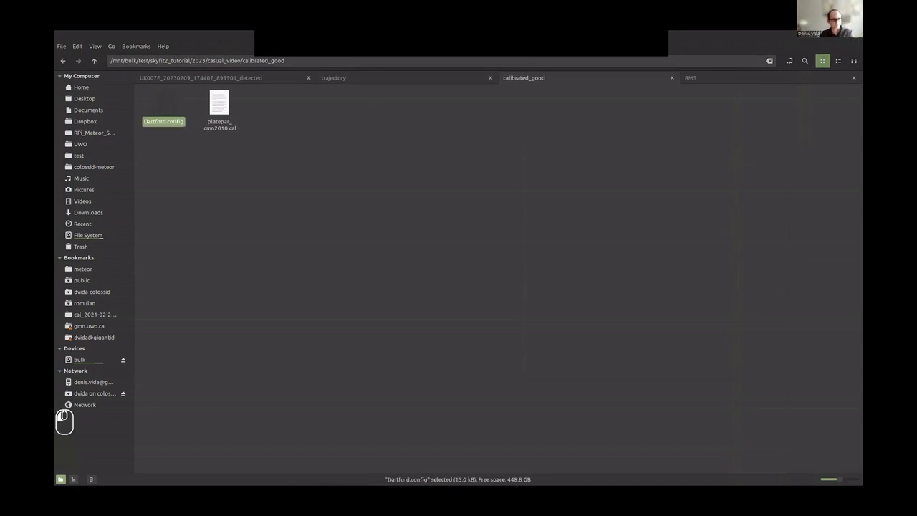
Copy the station coordinates from the reference config into the calib folder's Dartford.config and save it.
key("ctrl+c")
key("ctrl+v")
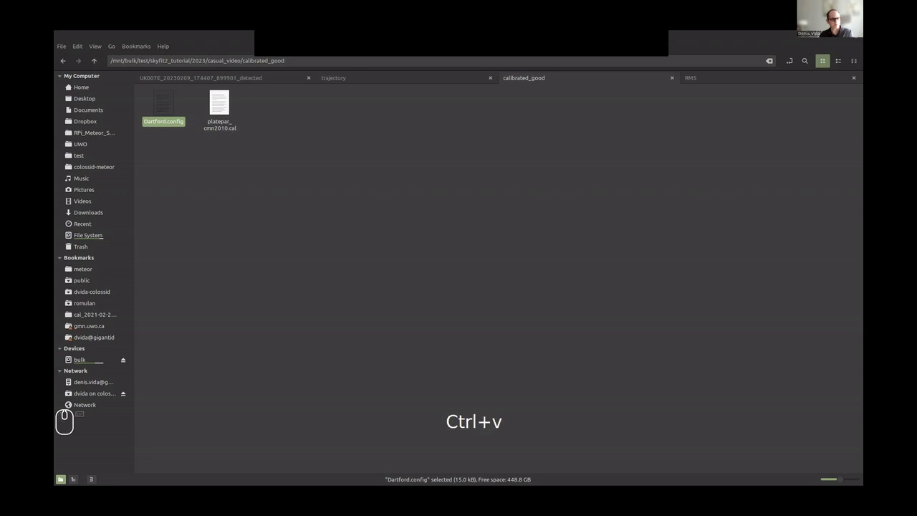
key("ctrl+s")
Examine the width, height and fps settings in the Capture section of the calib folder's Dartford.config.
scroll(459, 279, "down", 5)
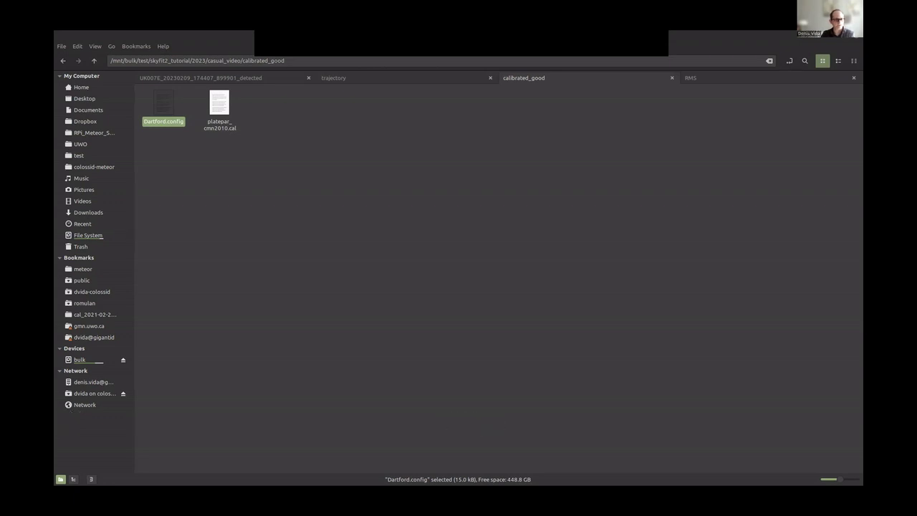
double_click(163, 108)
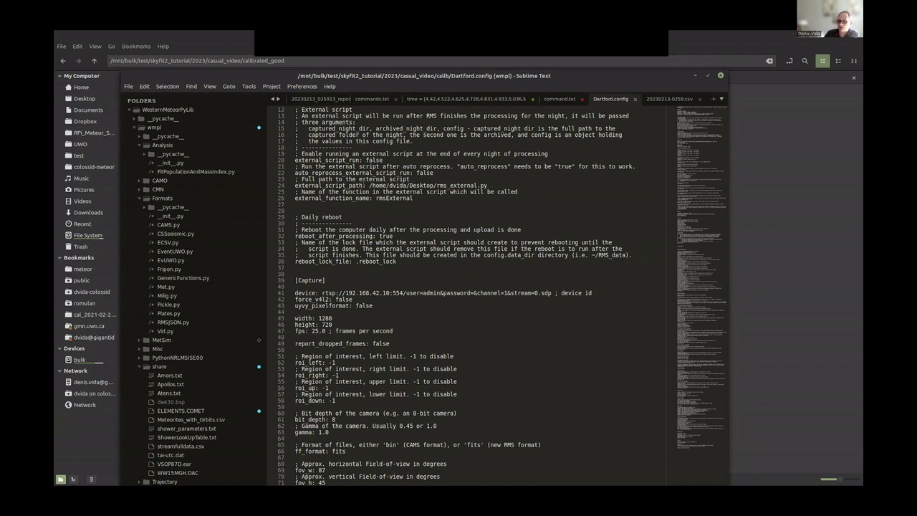
scroll(389, 164, "down", 2)
scroll(389, 163, "down", 1)
scroll(389, 164, "down", 1)
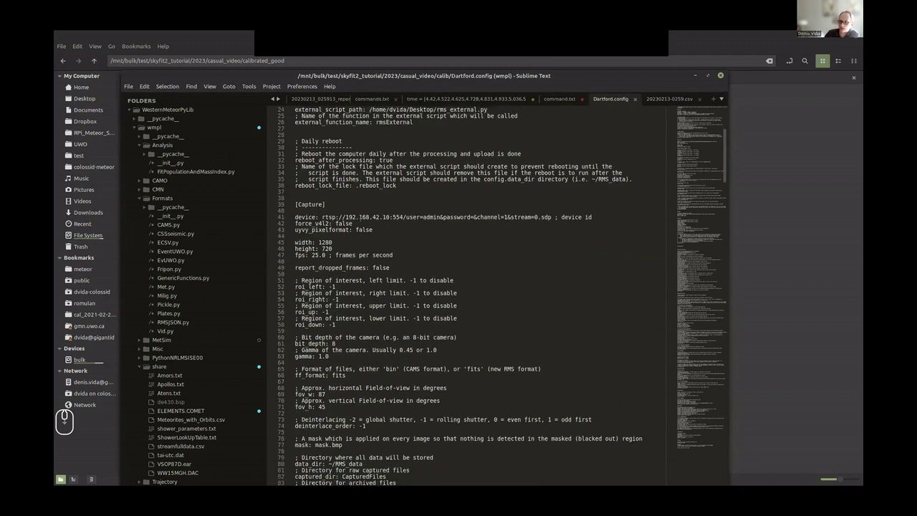
left_click_drag(295, 241, 404, 253)
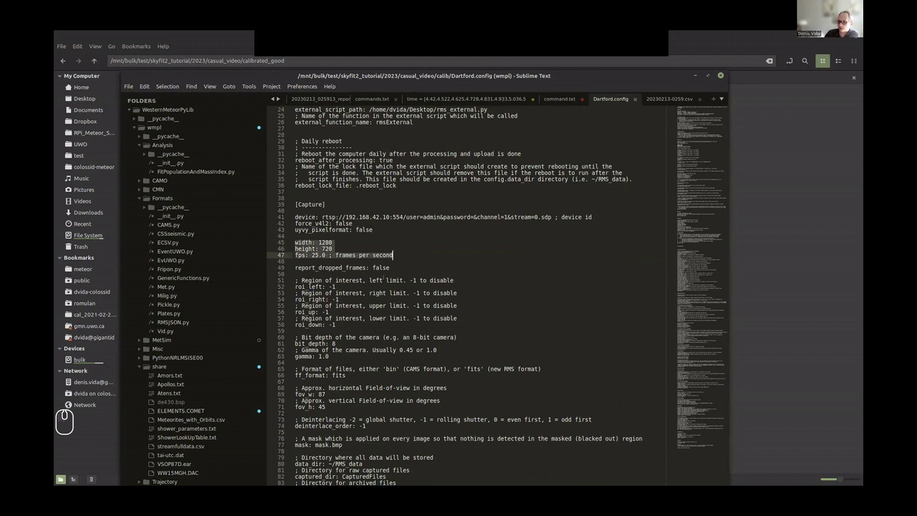
Open M20230213_025916_Dartford_CM.mp4 from the casual_video folder in VLC media player and pause playback.
left_click_drag(549, 76, 55, 93)
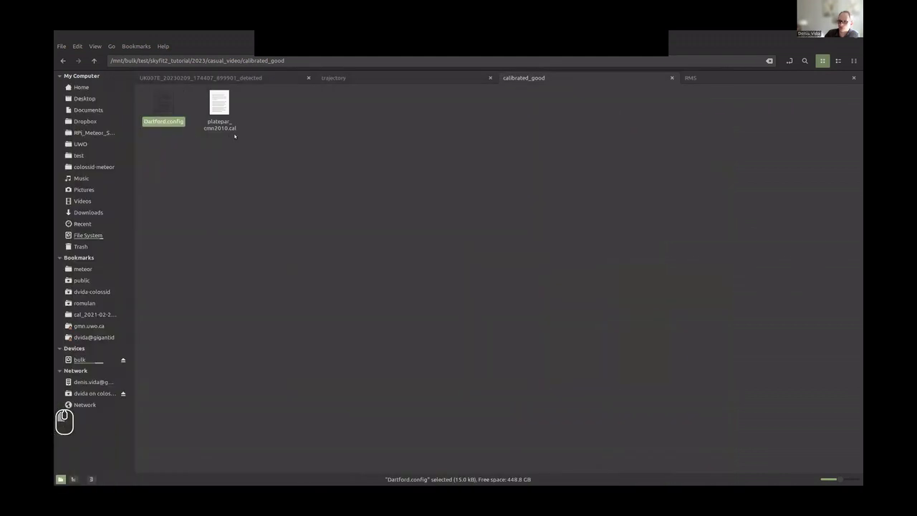
left_click(307, 104)
left_click(95, 62)
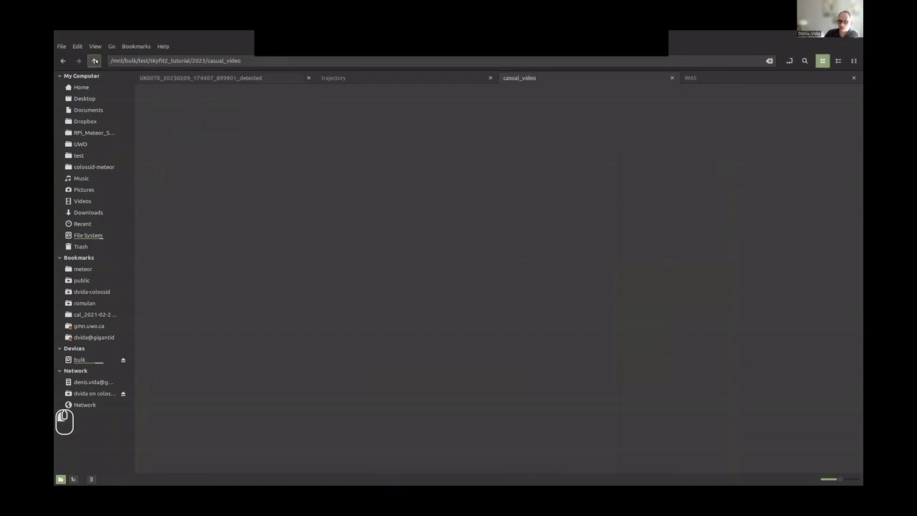
left_click(279, 109)
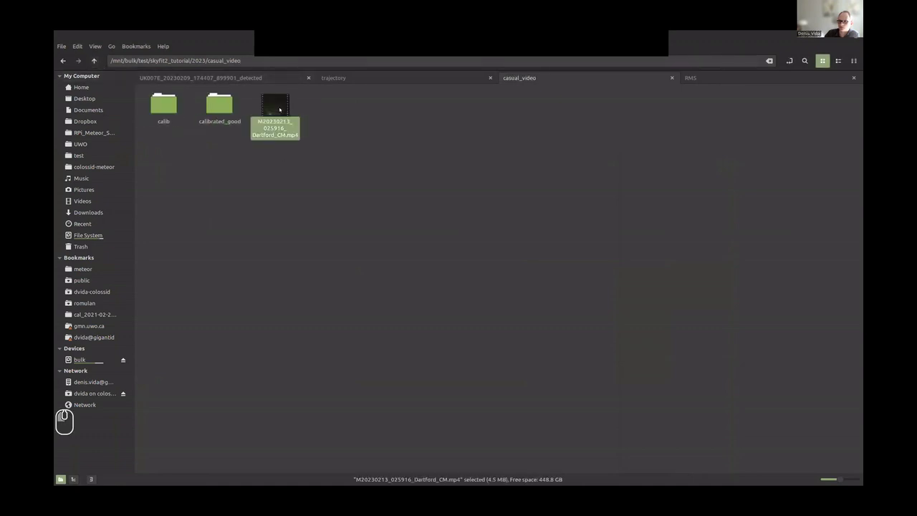
right_click(280, 109)
mouse_move(316, 130)
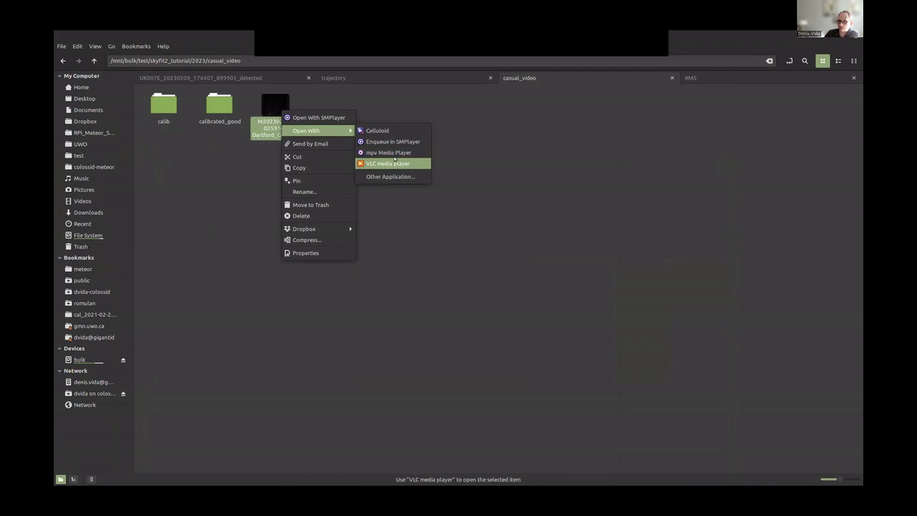
left_click(395, 158)
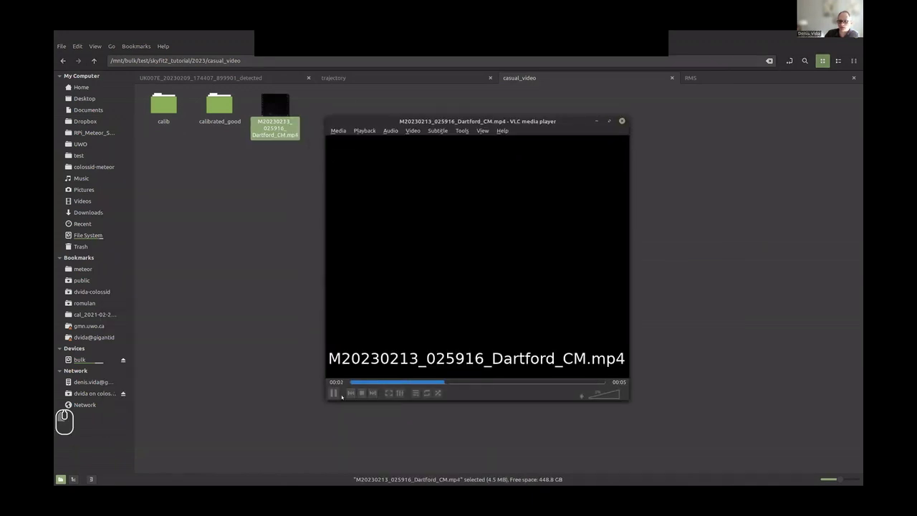
left_click(334, 393)
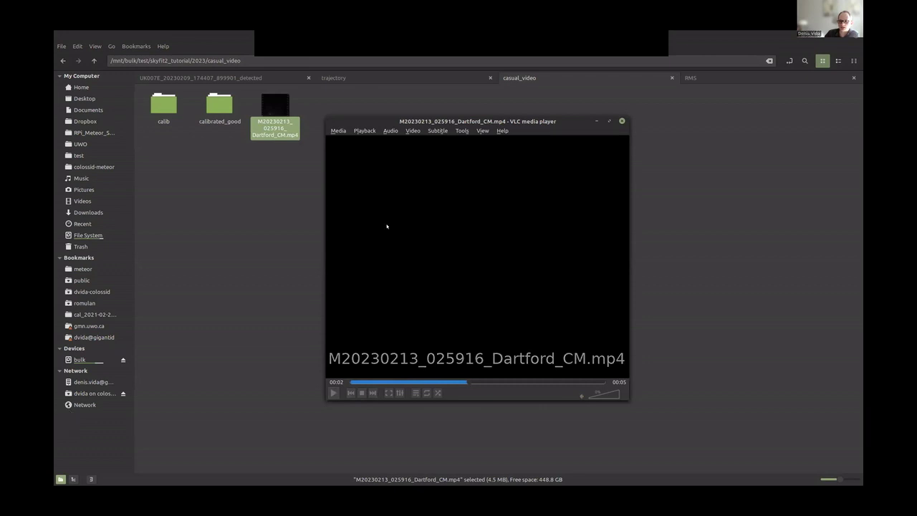
Show the fireball video's codec information to check its resolution and frame rate, keeping it visible beside the player.
left_click(482, 132)
mouse_move(464, 131)
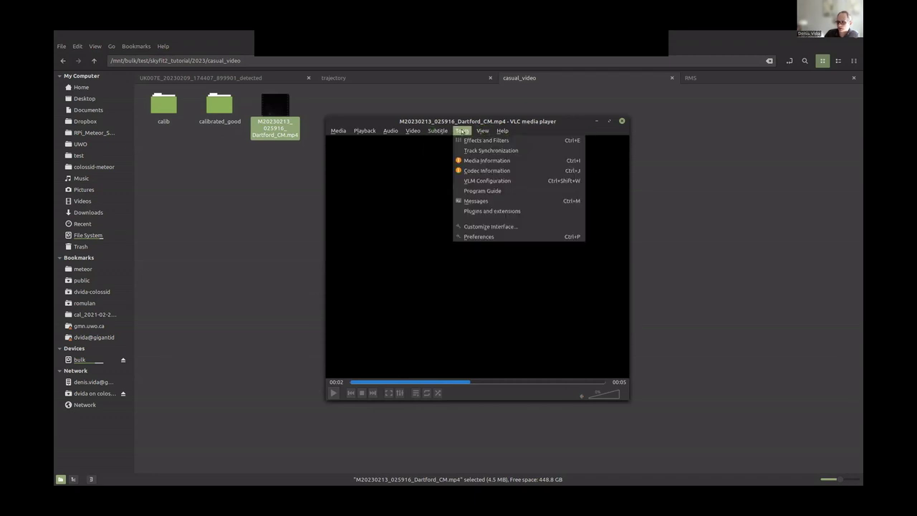
left_click(491, 162)
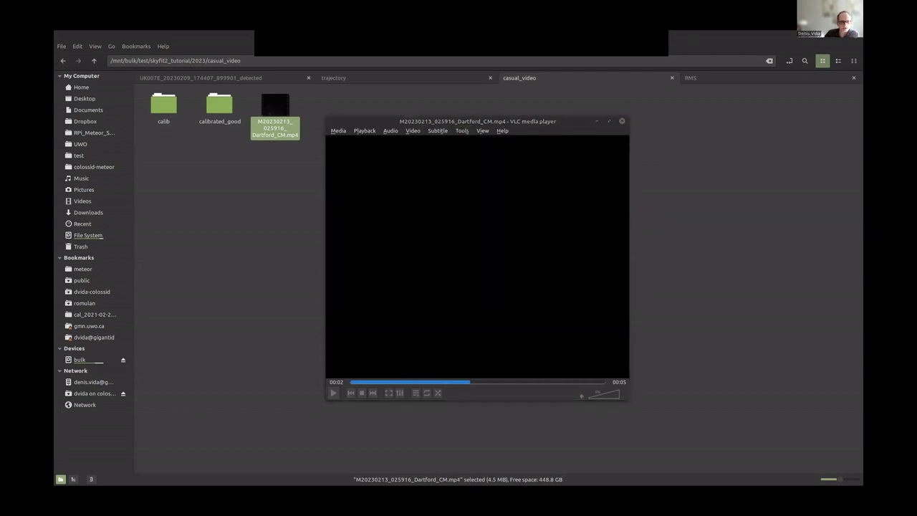
left_click(449, 132)
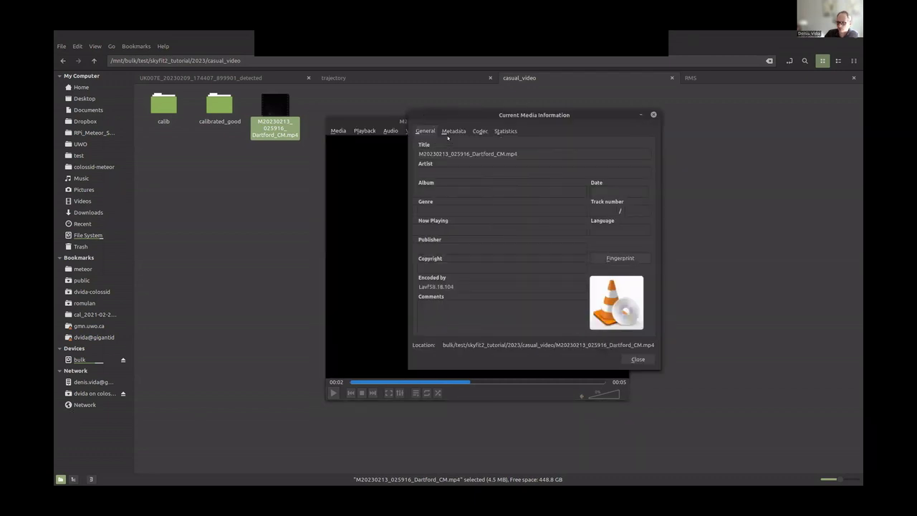
left_click(480, 132)
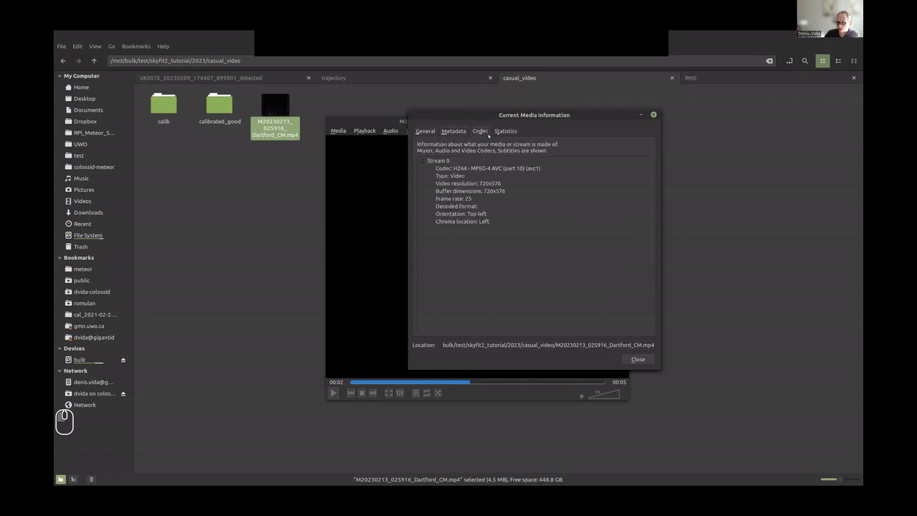
left_click_drag(496, 116, 488, 138)
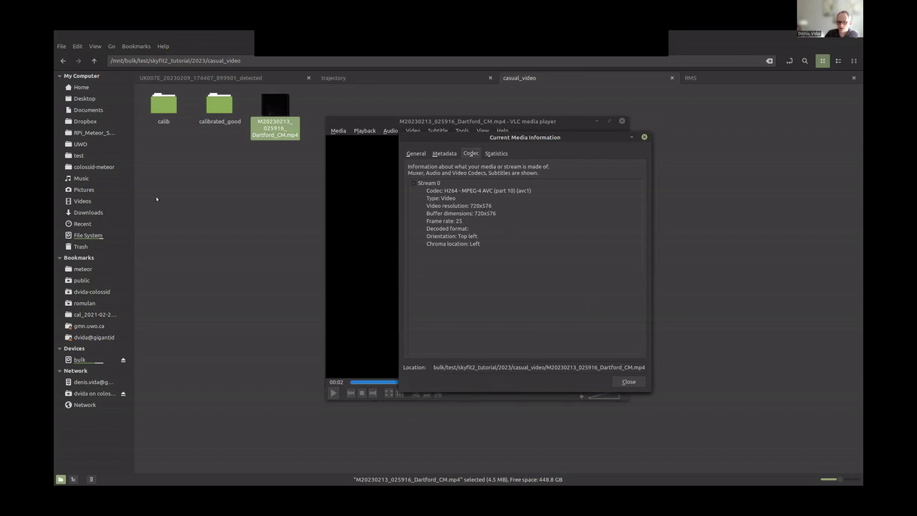
left_click_drag(508, 137, 703, 164)
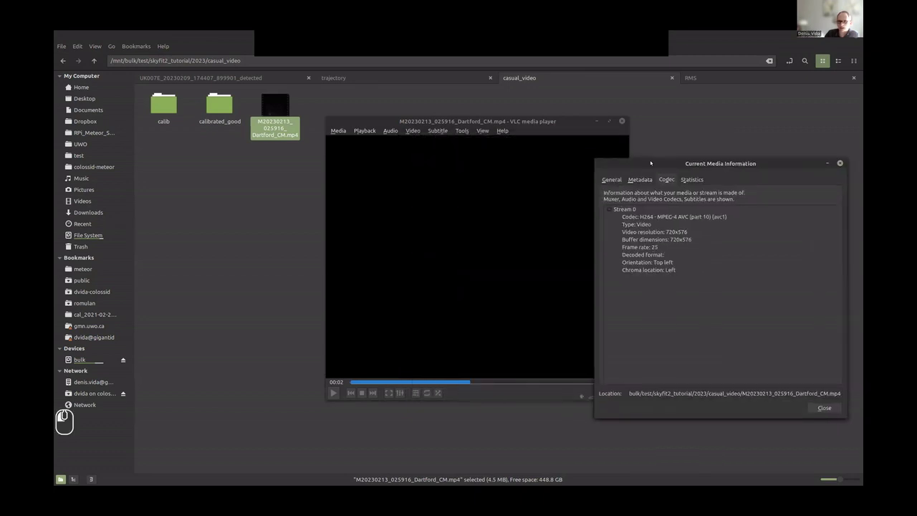
Return to the calib folder's Dartford.config in Sublime Text, set the Capture width to 720 and height to 576, and save.
key("alt+Tab")
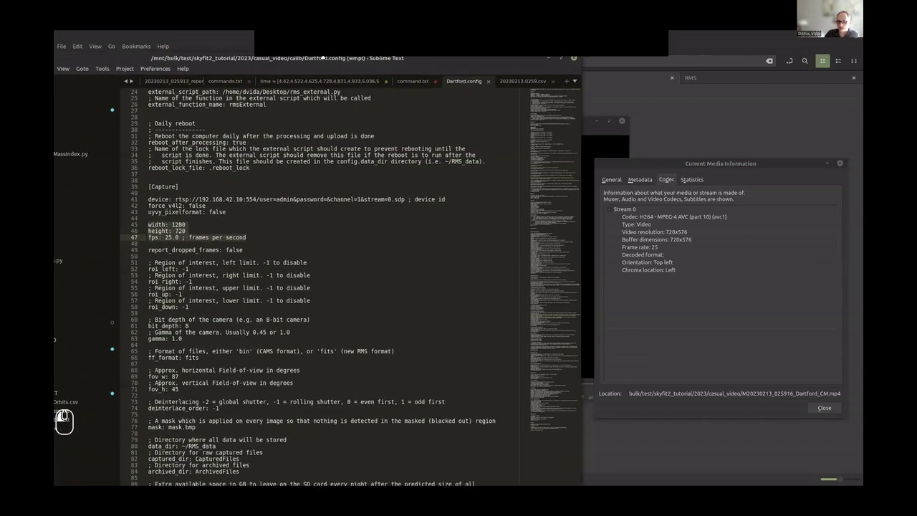
left_click(202, 230)
key("BackSpace")
key("BackSpace")
key("BackSpace")
key("BackSpace")
type("720")
key("Down")
key("Left")
key("Left")
key("shift+End")
type("576")
key("Down")
key("Left")
key("Left")
key("Left")
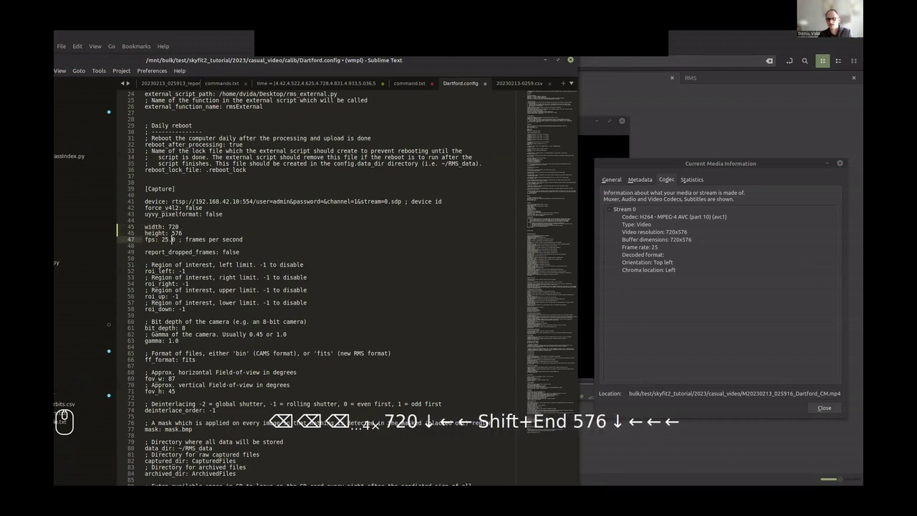
key("ctrl+s")
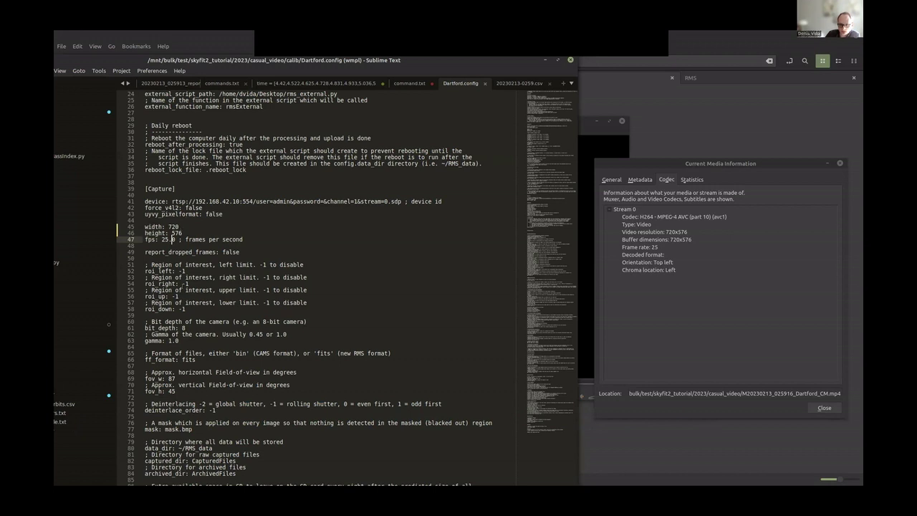
Set deinterlace_order to 0 (even first) in the Capture section of Dartford.config and save the file.
scroll(315, 286, "down", 2)
left_click(179, 303)
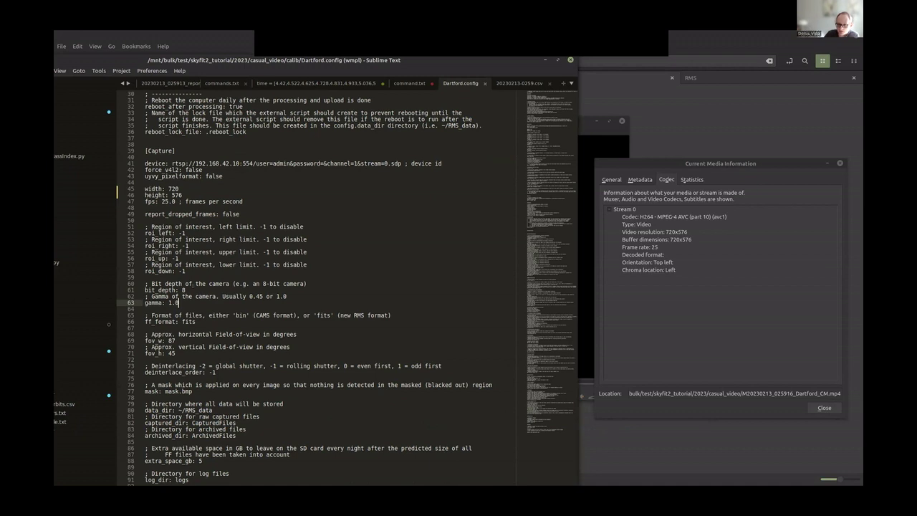
scroll(315, 286, "down", 3)
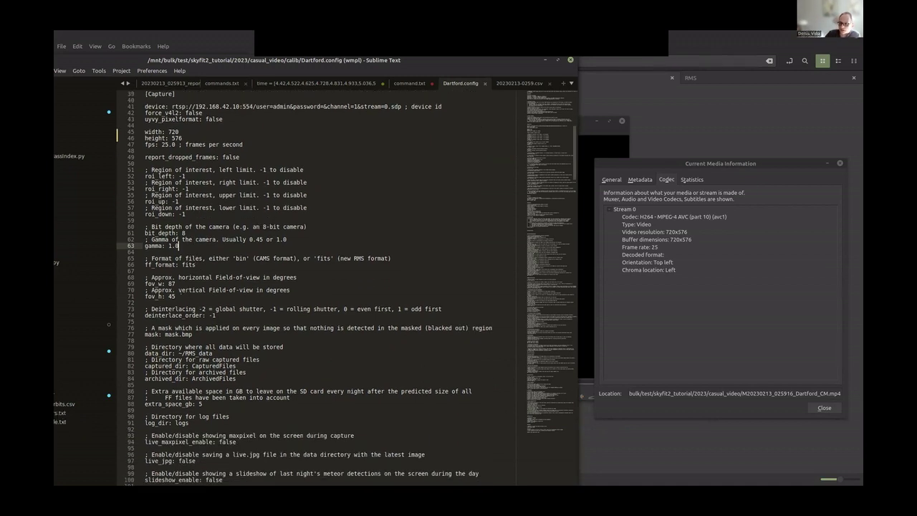
left_click_drag(294, 297, 145, 284)
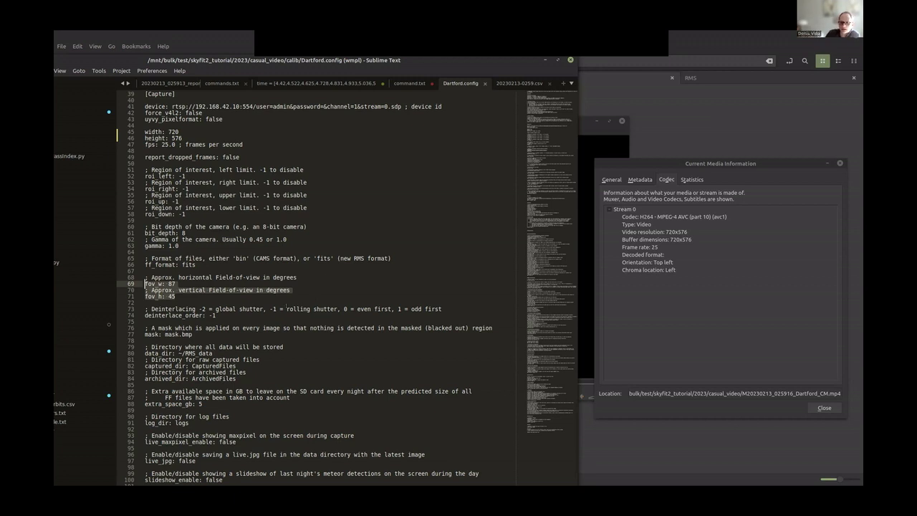
left_click(207, 322)
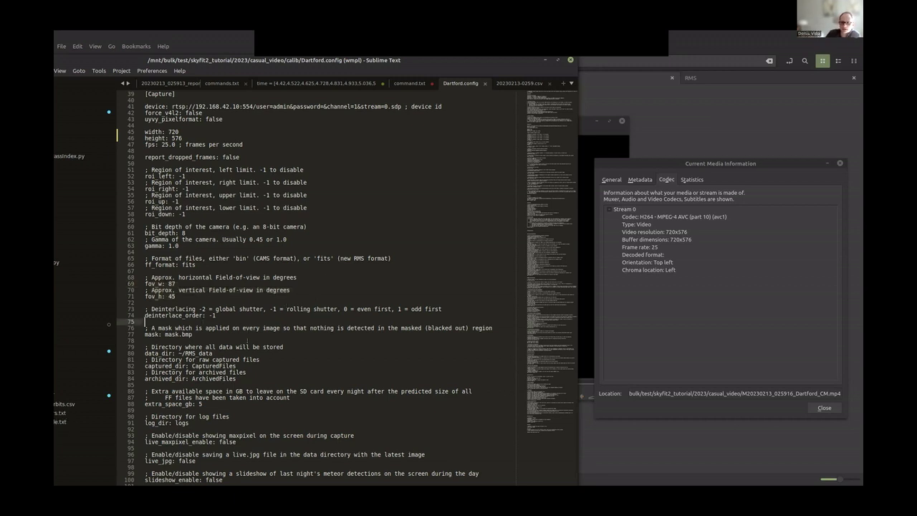
left_click(226, 315)
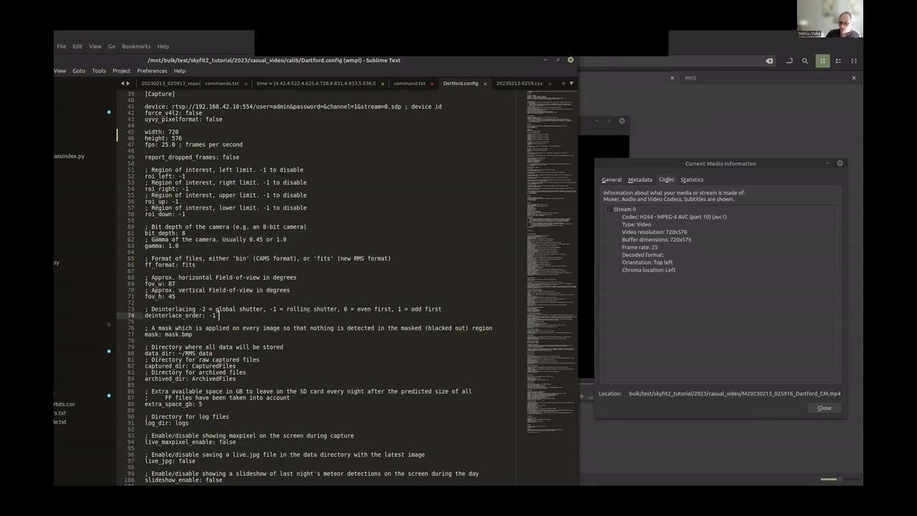
left_click(392, 309)
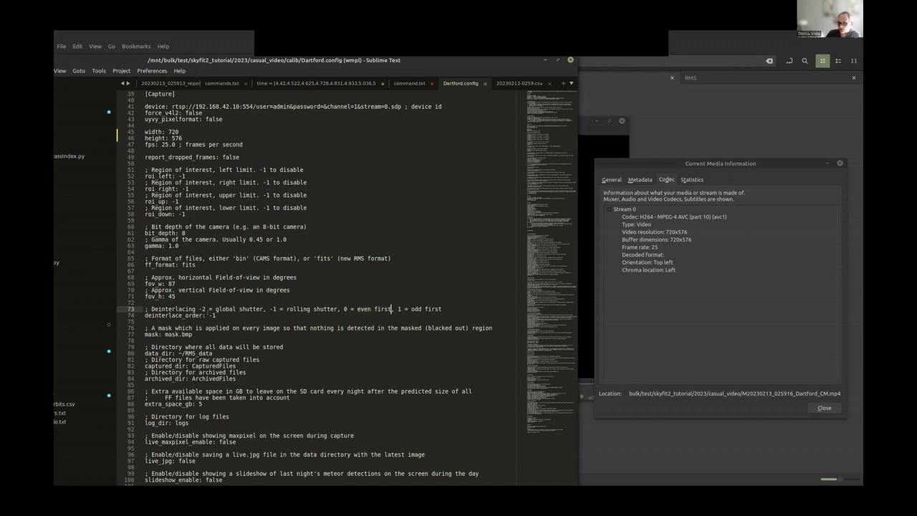
left_click_drag(208, 314, 216, 315)
type("0")
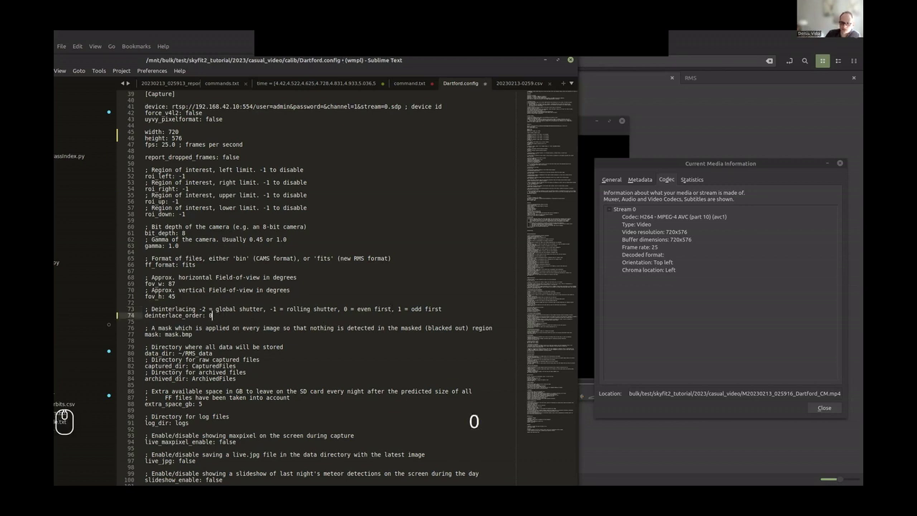
key("ctrl+s")
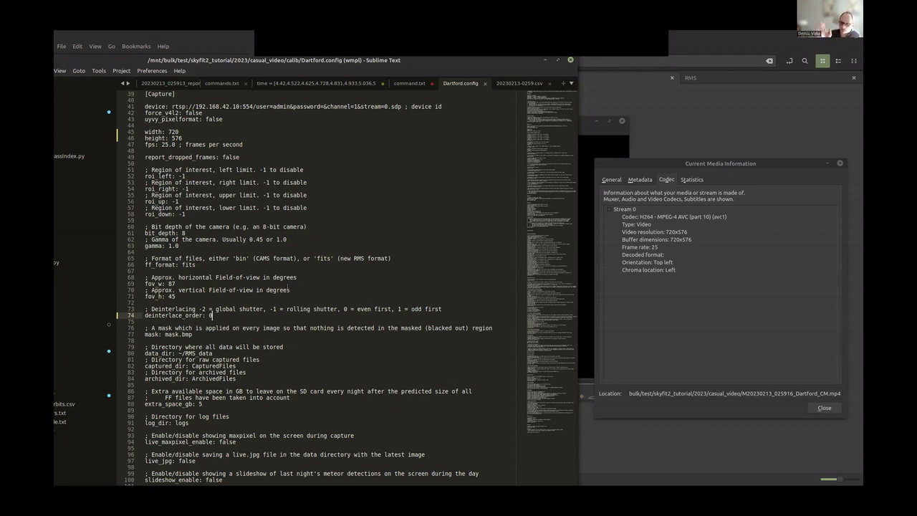
Set star_catalog_file to BSC5 in the Calibration section of Dartford.config and save the file.
scroll(383, 288, "down", 6)
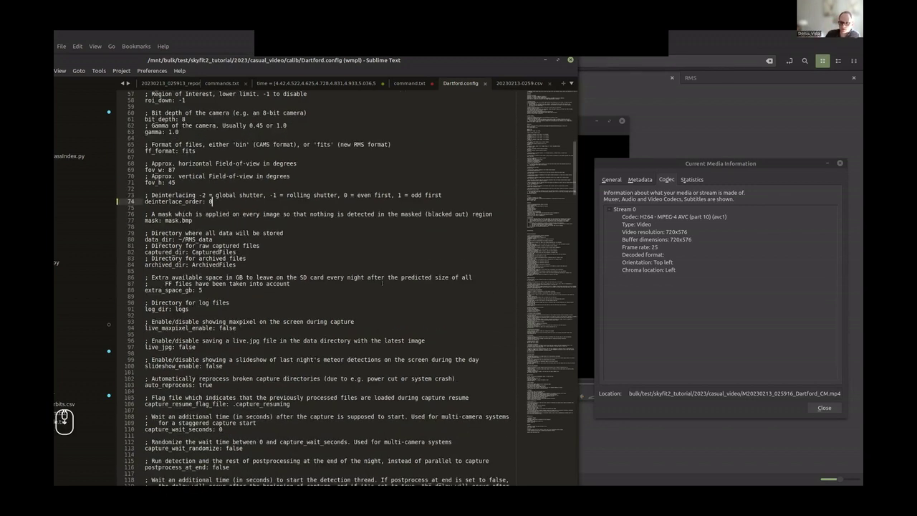
scroll(357, 250, "down", 19)
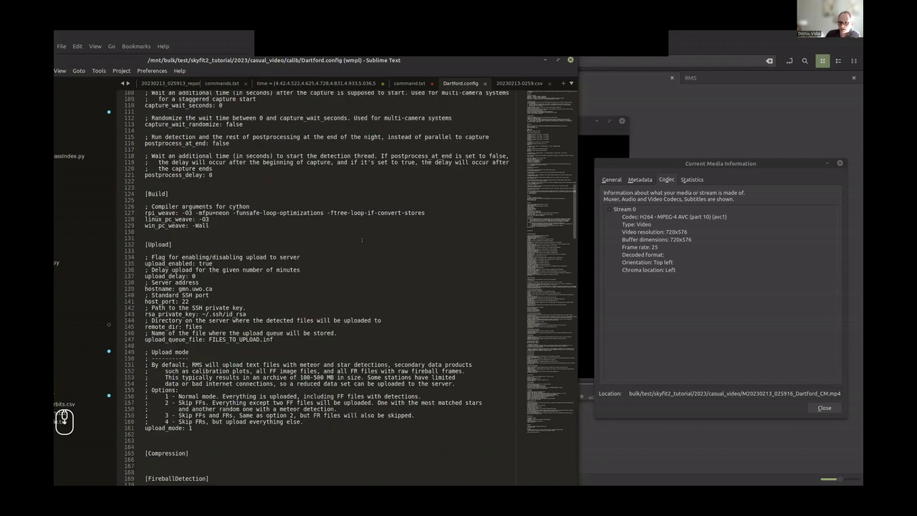
scroll(353, 231, "up", 8)
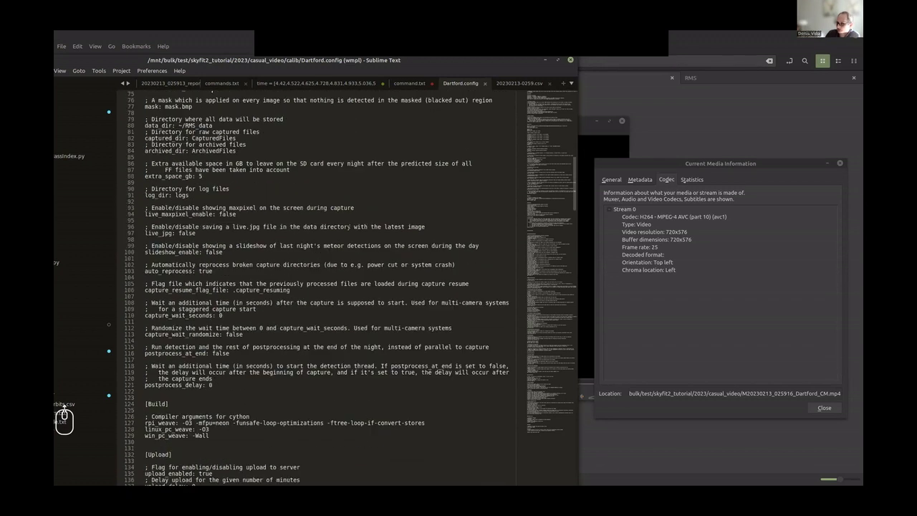
scroll(349, 224, "down", 10)
left_click_drag(543, 231, 544, 399)
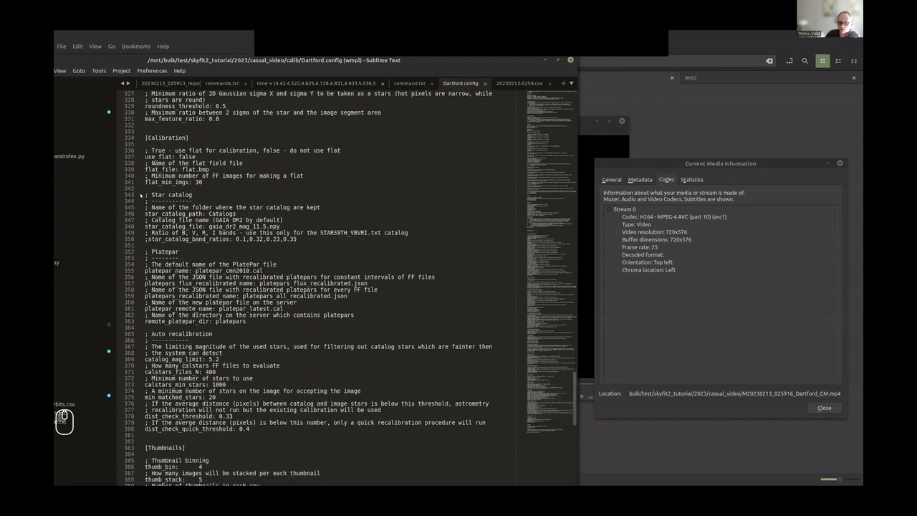
left_click_drag(144, 194, 329, 241)
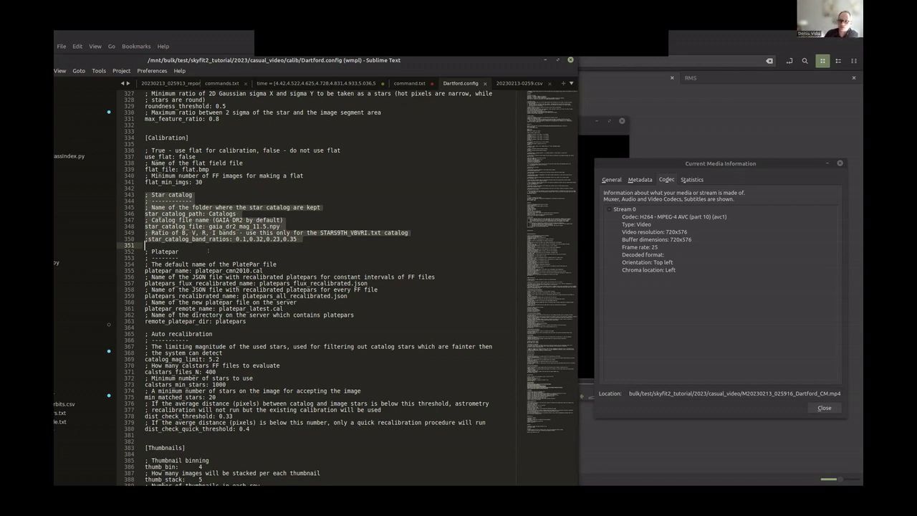
left_click_drag(145, 195, 213, 195)
left_click(212, 195)
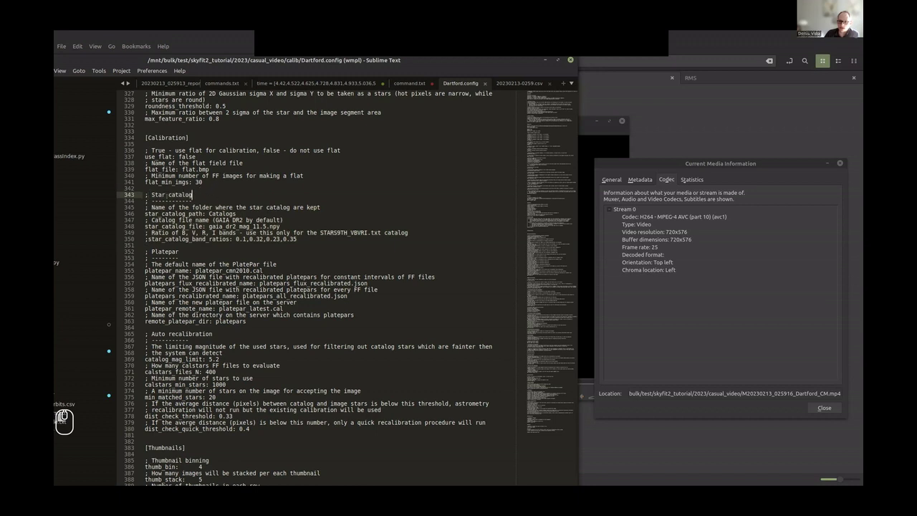
left_click(211, 227)
left_click_drag(211, 226, 283, 226)
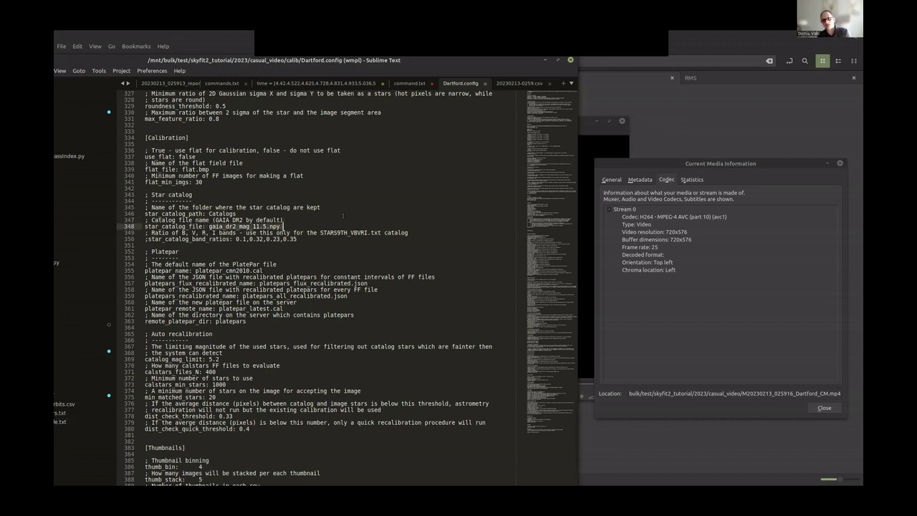
key("BackSpace")
type("BSC5")
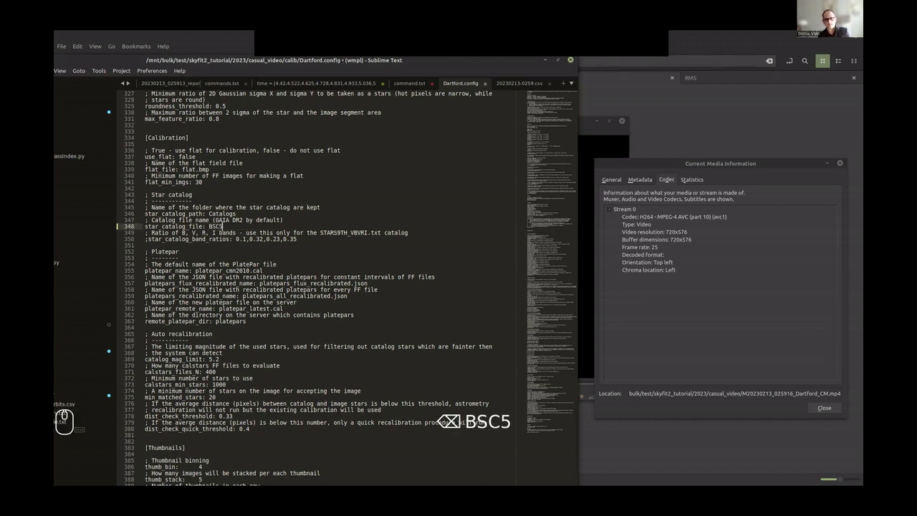
key("ctrl+s")
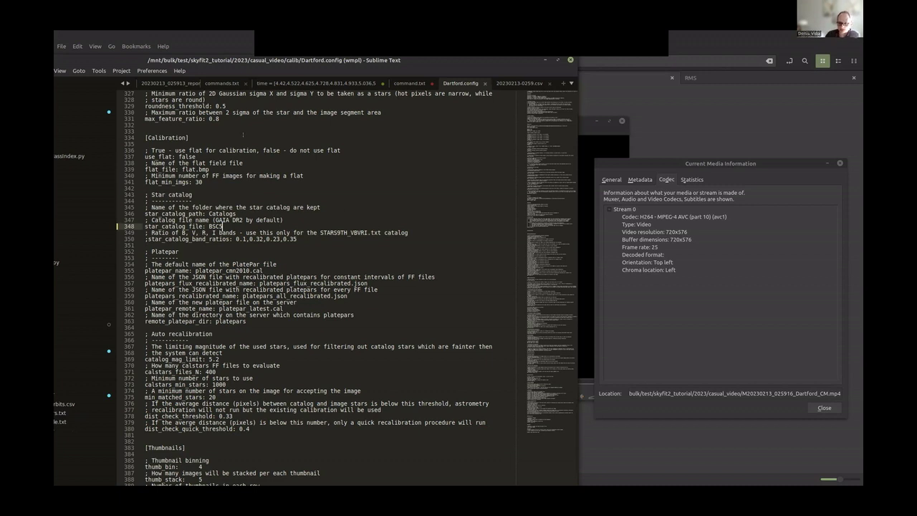
scroll(270, 271, "down", 5)
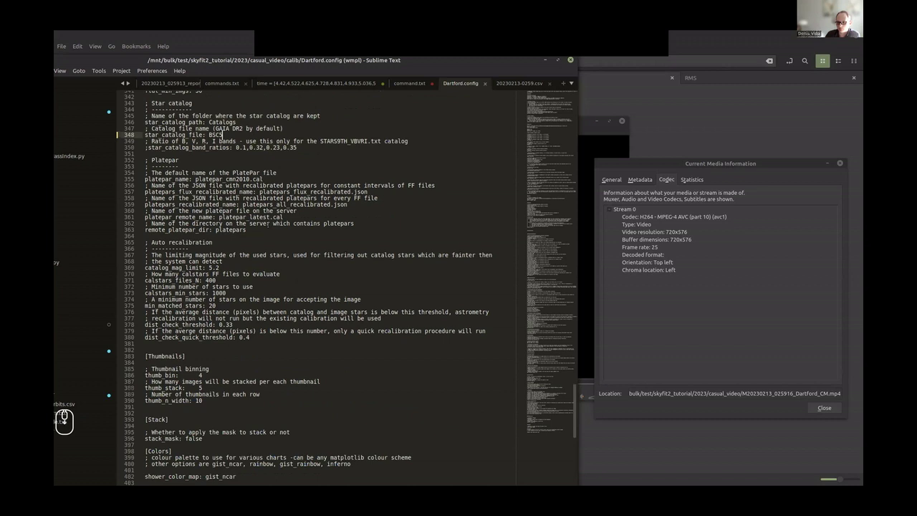
scroll(269, 225, "up", 4)
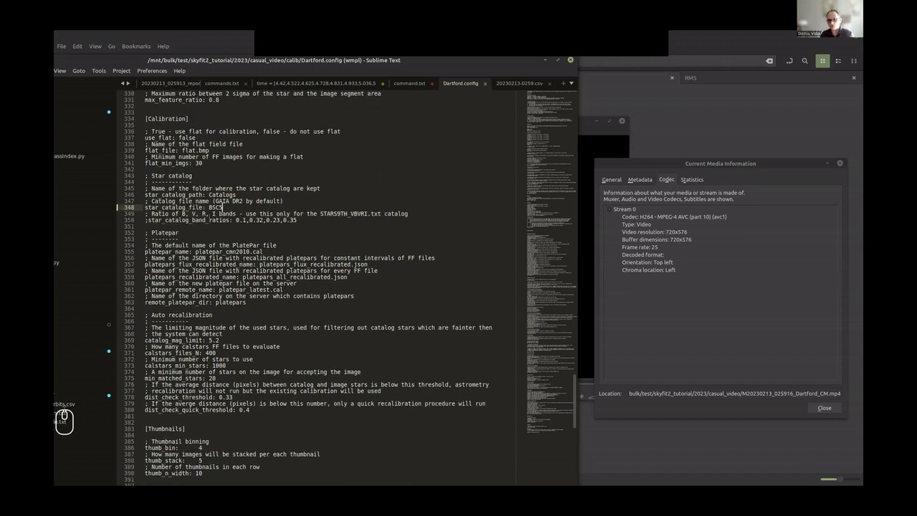
key("ctrl+s")
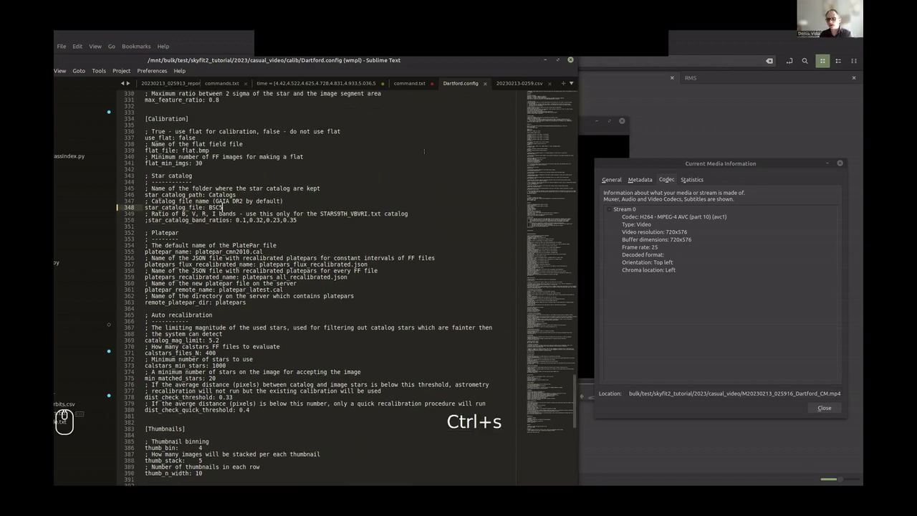
Clear away the config editor, media information and video player, and open the calib folder in the file manager.
left_click(545, 60)
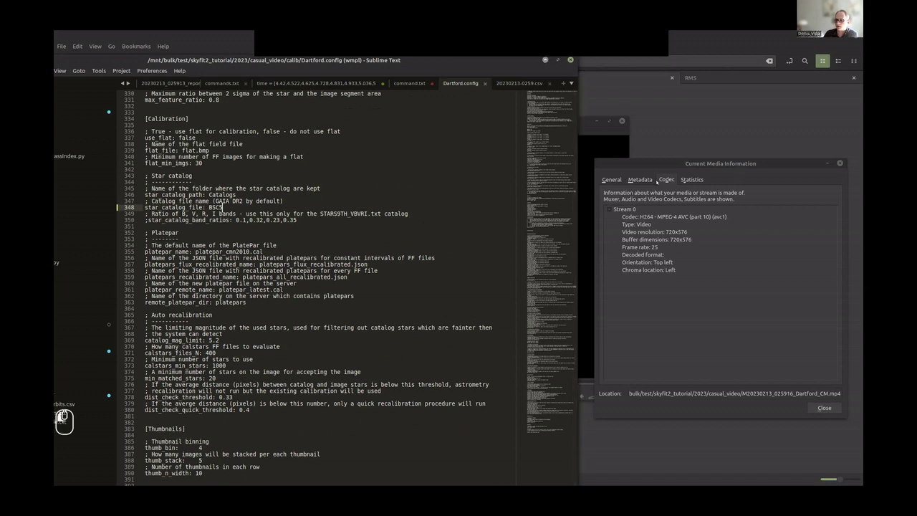
left_click(824, 408)
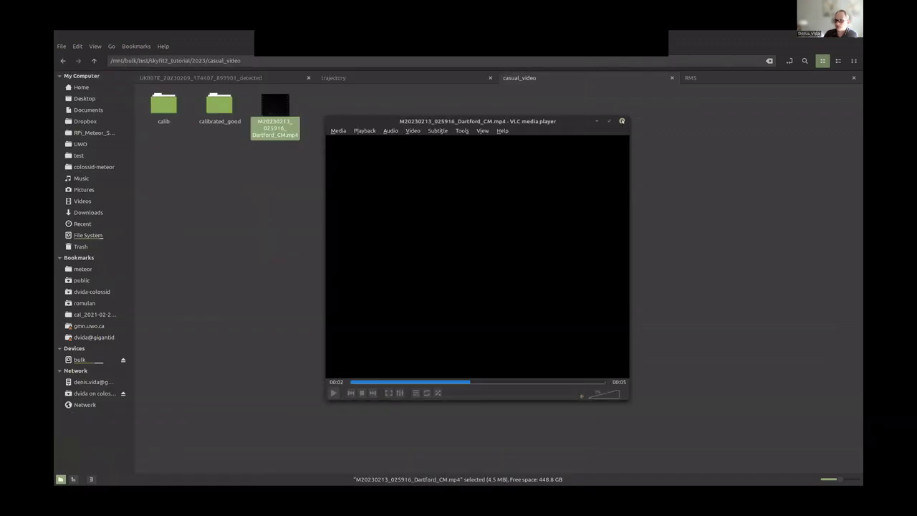
left_click(622, 121)
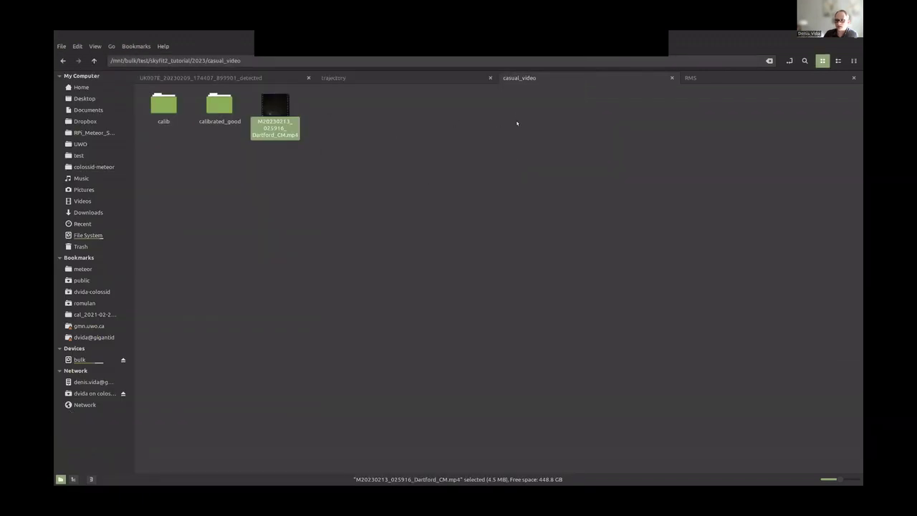
double_click(164, 105)
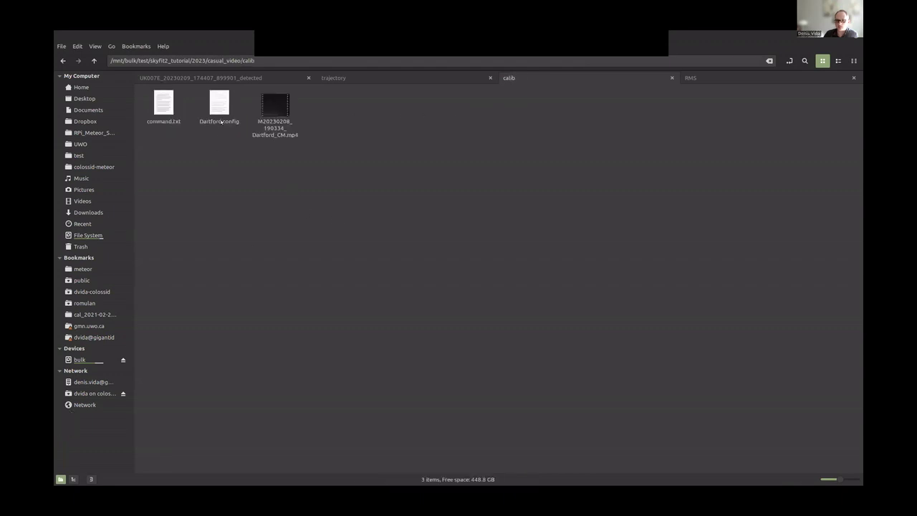
left_click(276, 111)
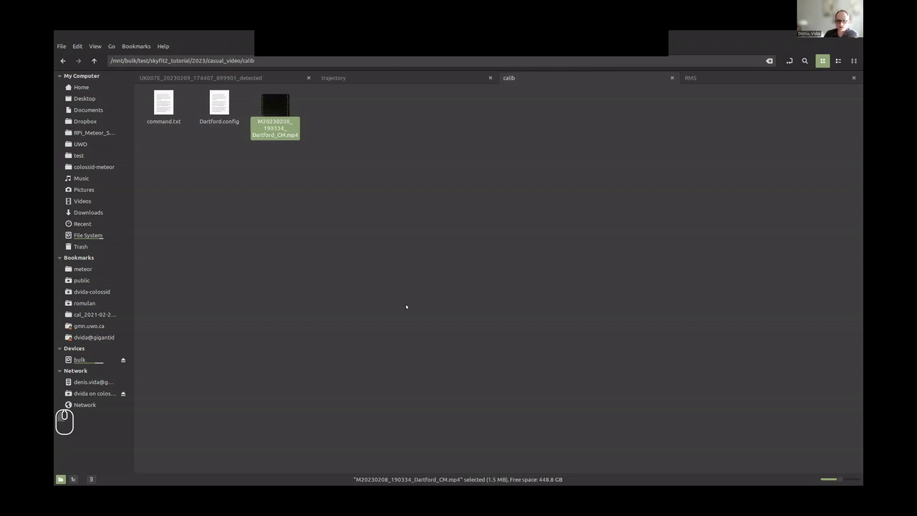
left_click(398, 285)
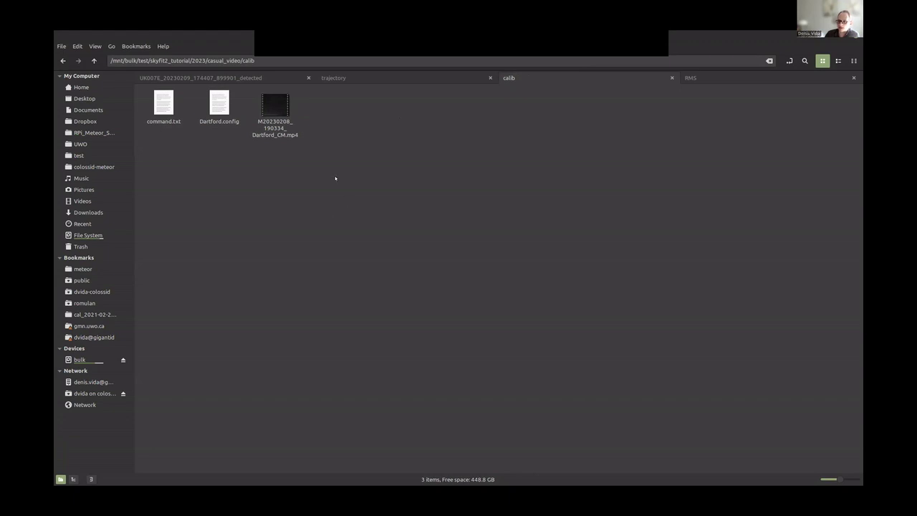
Play the calibration video M20230208_190334_Dartford_CM.mp4, pause and rewind it to the first frame to read its timestamp, and put the player away.
double_click(280, 111)
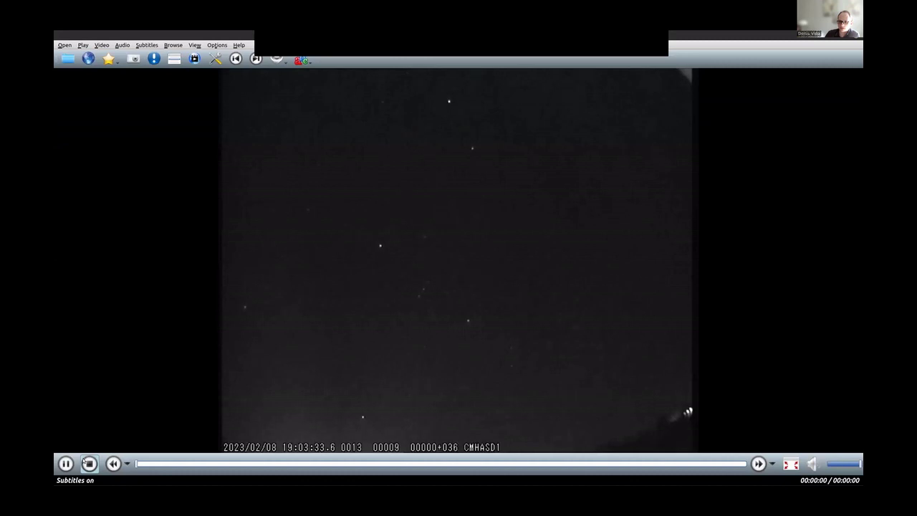
left_click(65, 464)
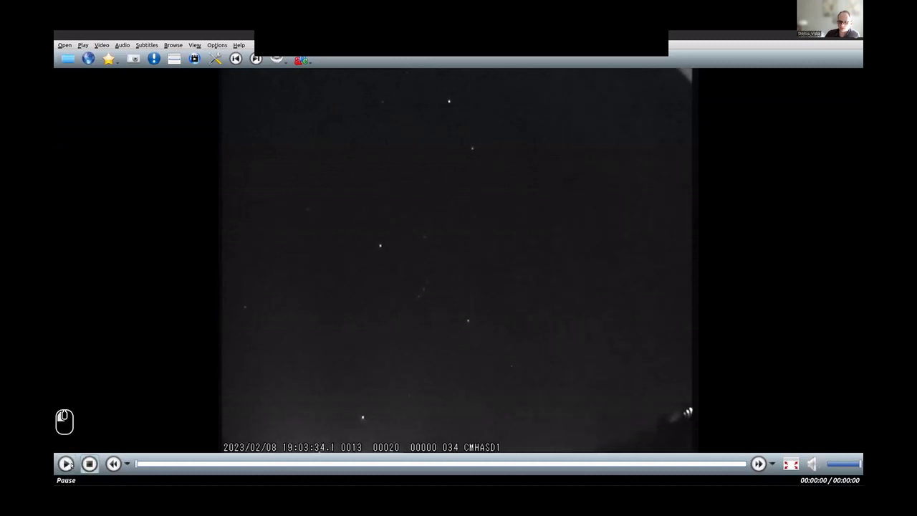
left_click(136, 465)
left_click(117, 465)
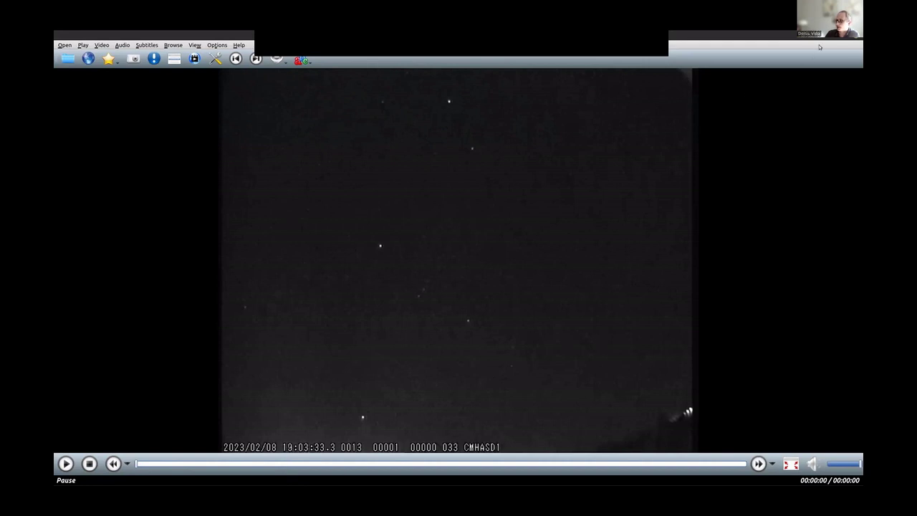
left_click(856, 35)
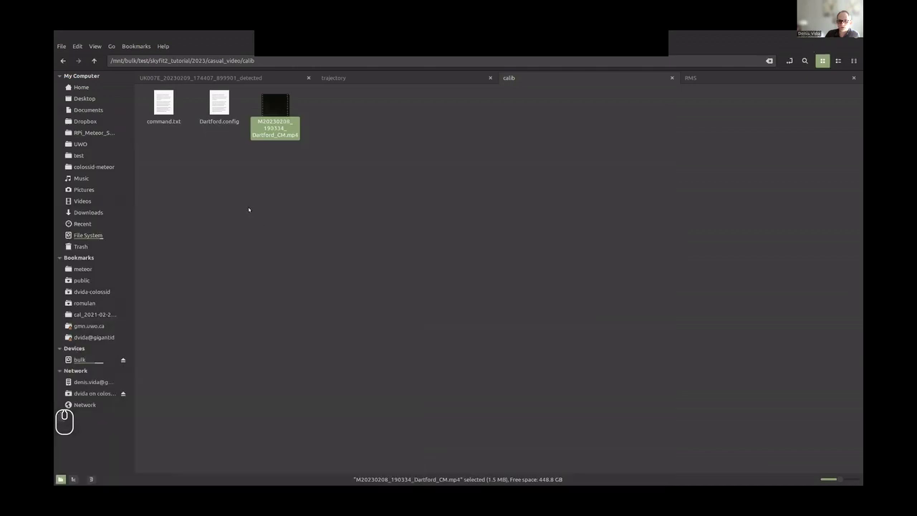
Check the saved command in calib's command.txt, and begin the command python -m Utils.SkyFit2 in the RMS terminal.
double_click(163, 104)
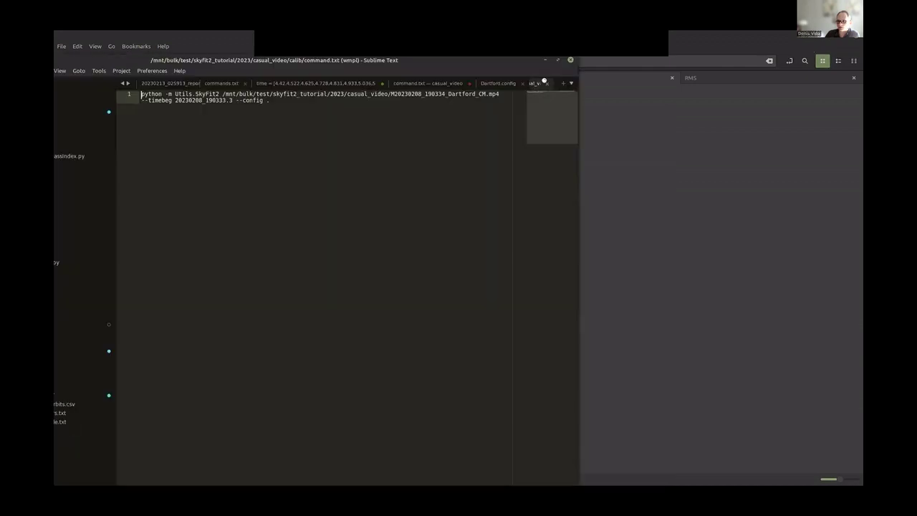
left_click(546, 60)
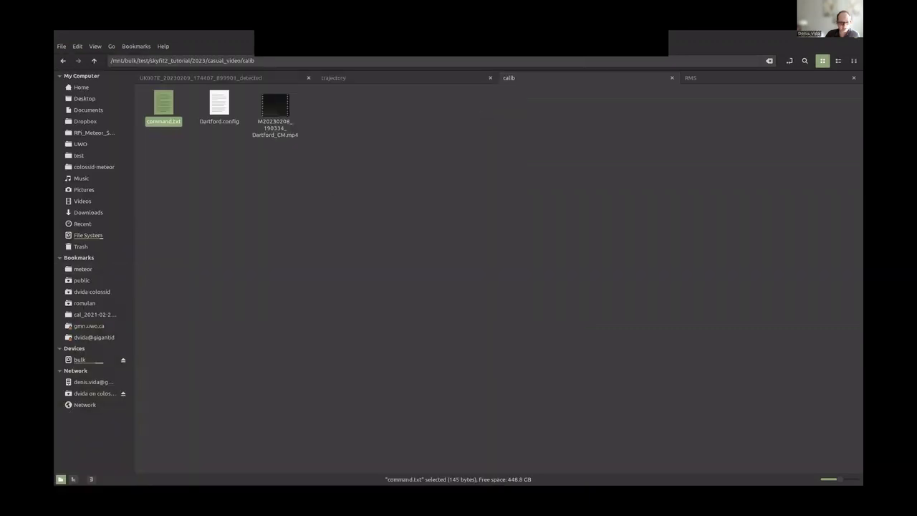
key("alt+Tab")
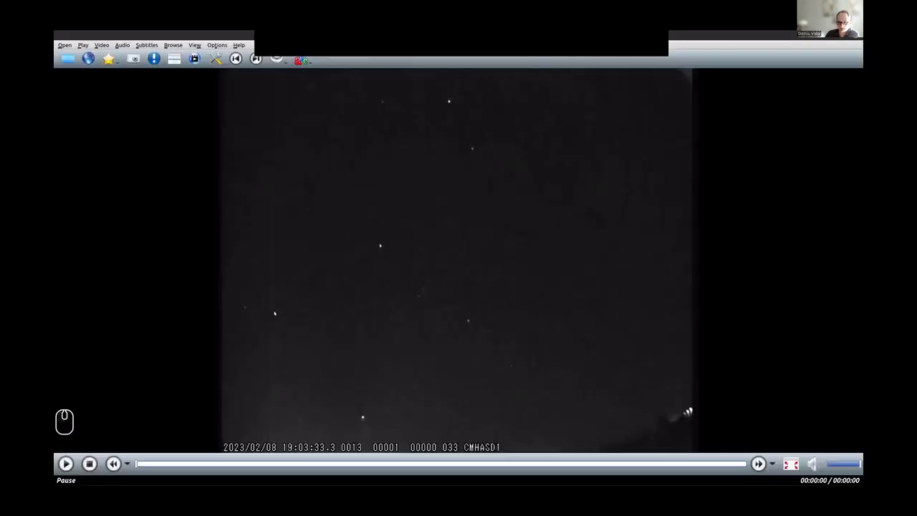
key("alt+Tab")
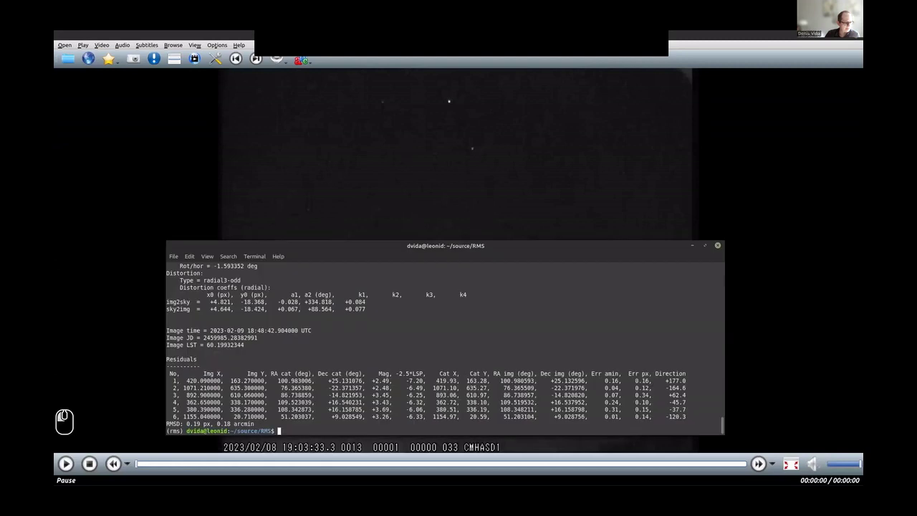
left_click_drag(421, 243, 437, 209)
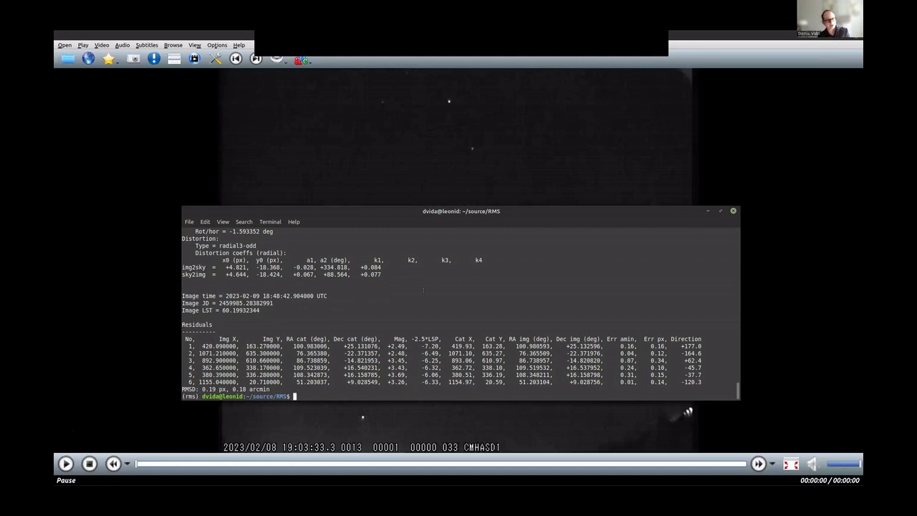
type("python ")
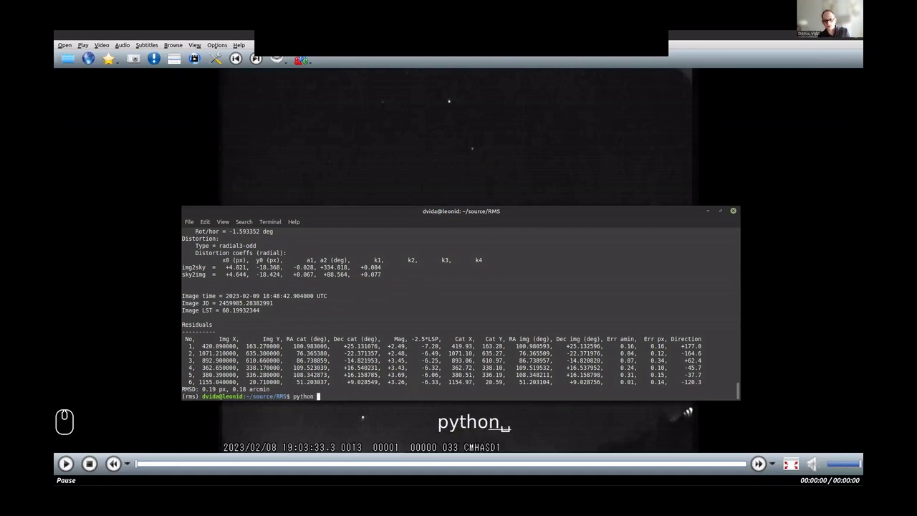
type("-m Utils.")
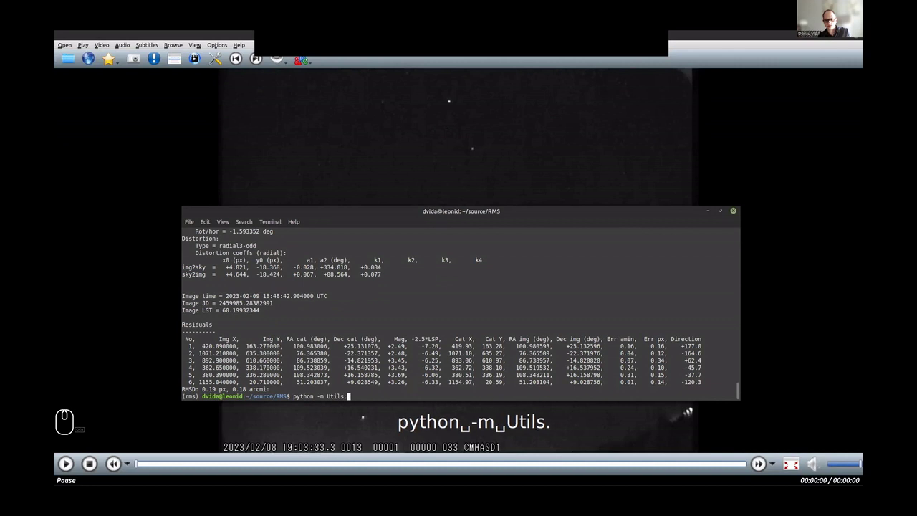
type("SkyFit2")
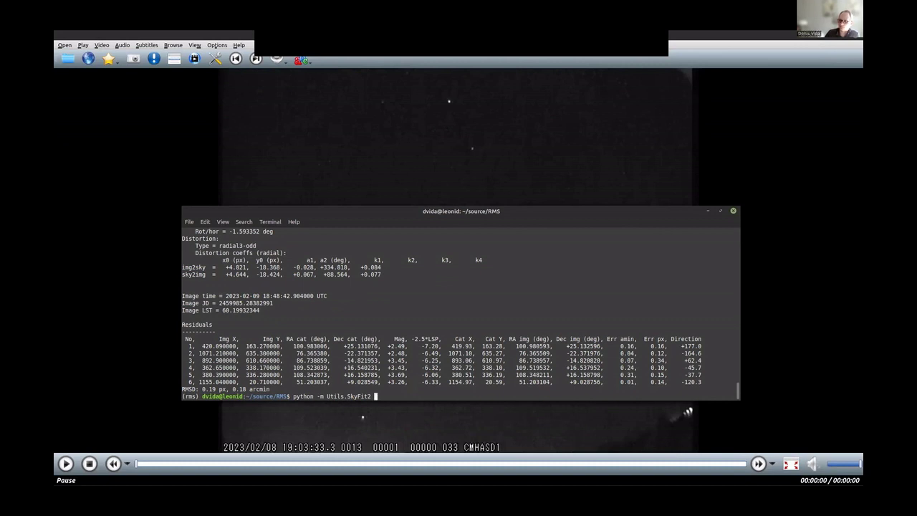
Add the copied calib folder path with M20230208_190334_Dartford_CM.mp4 and the option --config . to the SkyFit2 command.
left_click(829, 38)
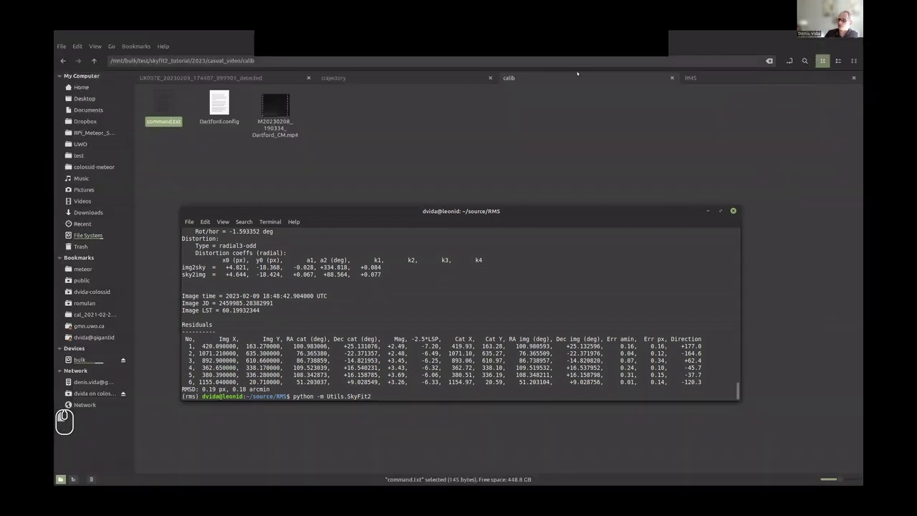
triple_click(195, 58)
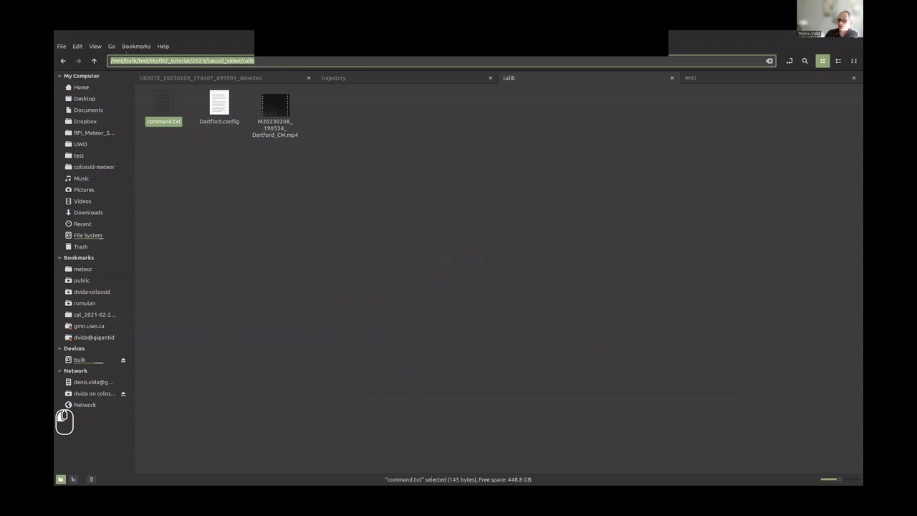
key("ctrl+c")
key("alt+Tab")
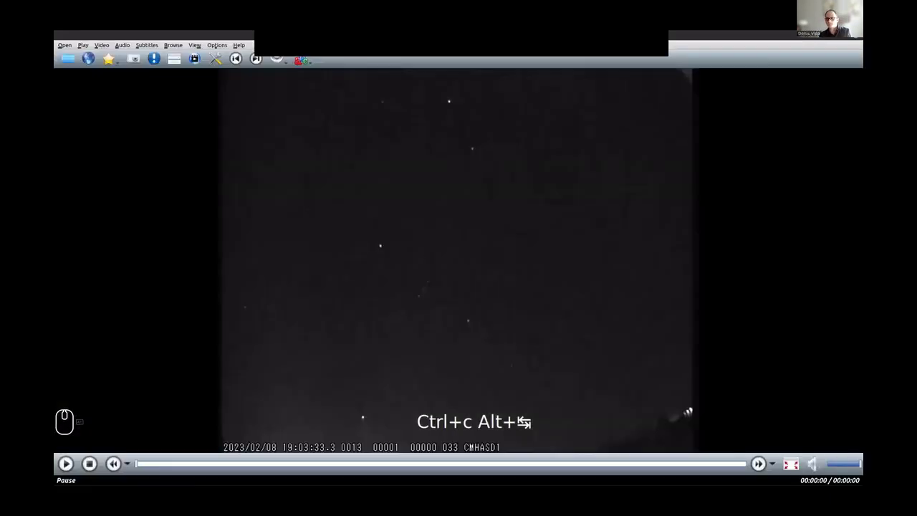
key("alt+Tab")
key("alt+Tab")
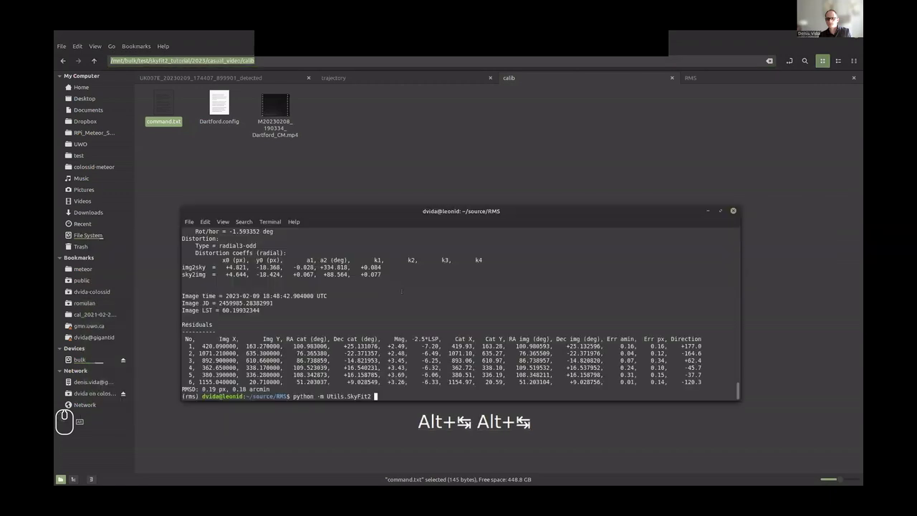
key("ctrl+shift+v")
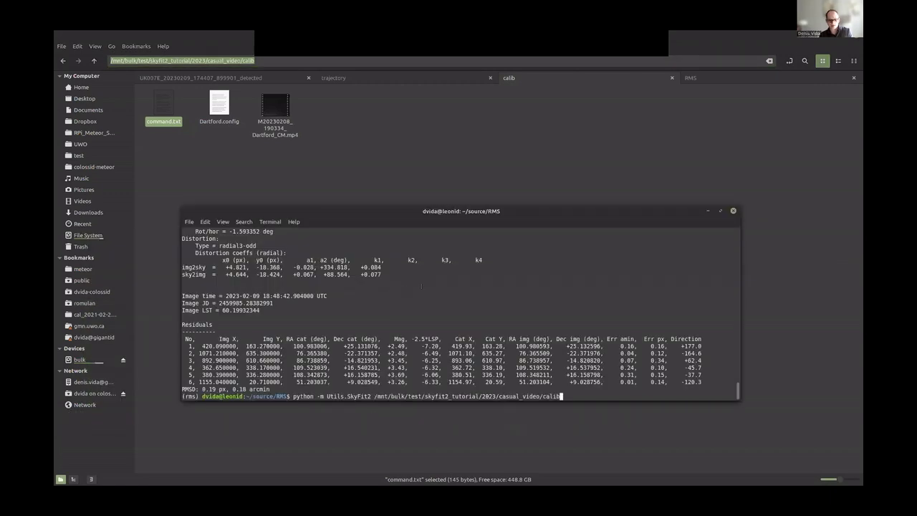
type("/M20")
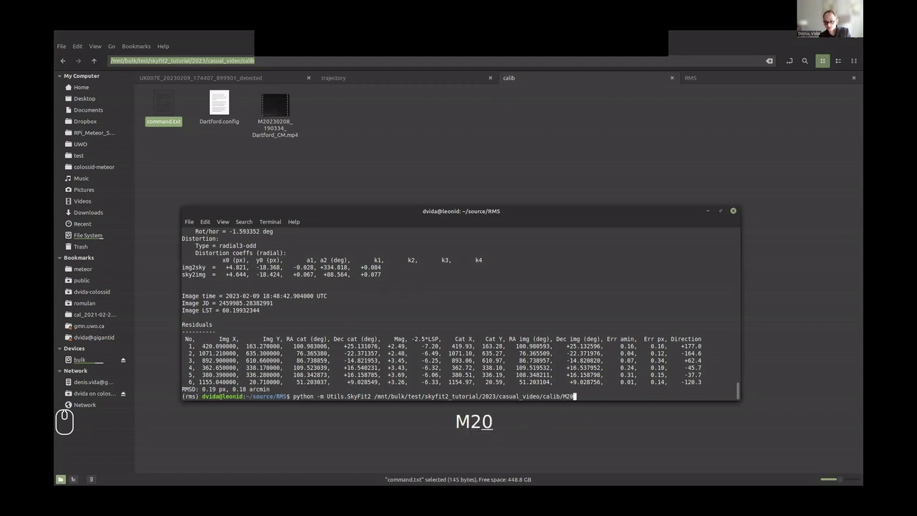
key("Tab")
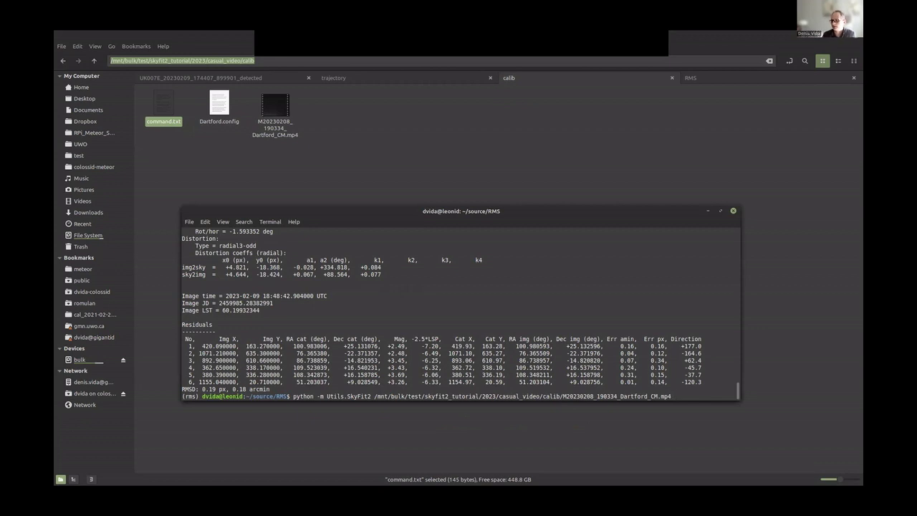
type("--config .")
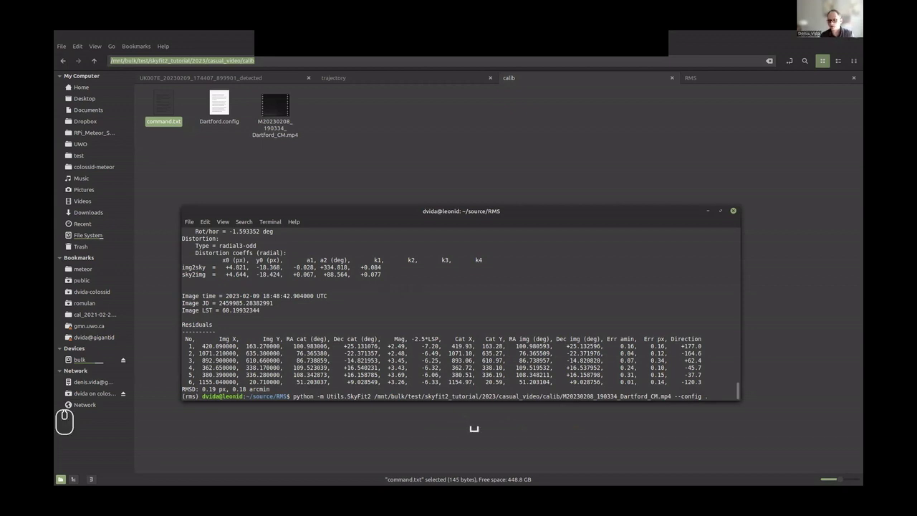
Run the SkyFit2 command with --help and examine the description and time format of the --timebeg option.
type("--help")
key("Return")
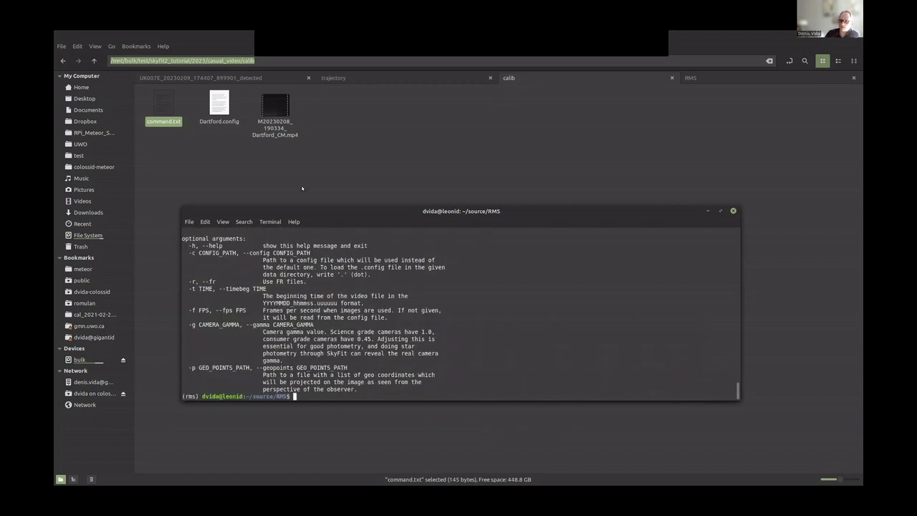
left_click_drag(527, 205, 527, 191)
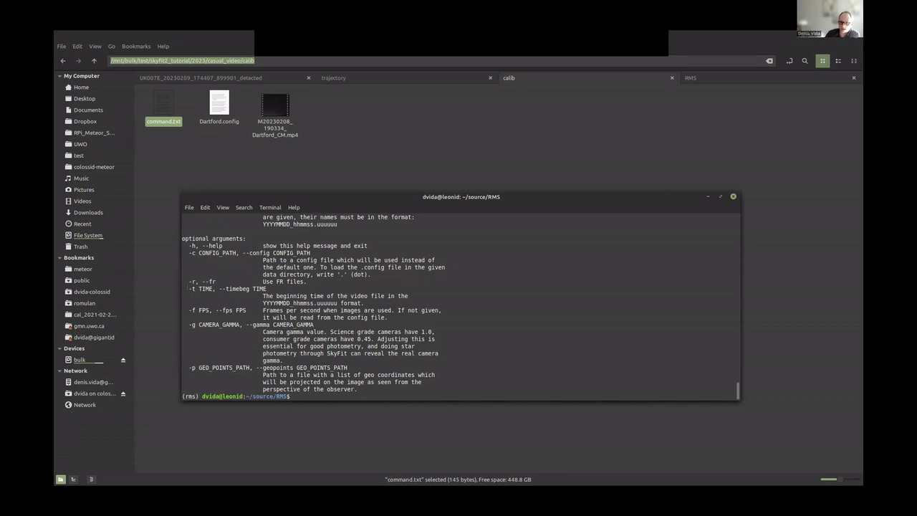
left_click_drag(187, 288, 322, 303)
left_click(218, 289)
left_click(290, 302)
left_click(323, 303)
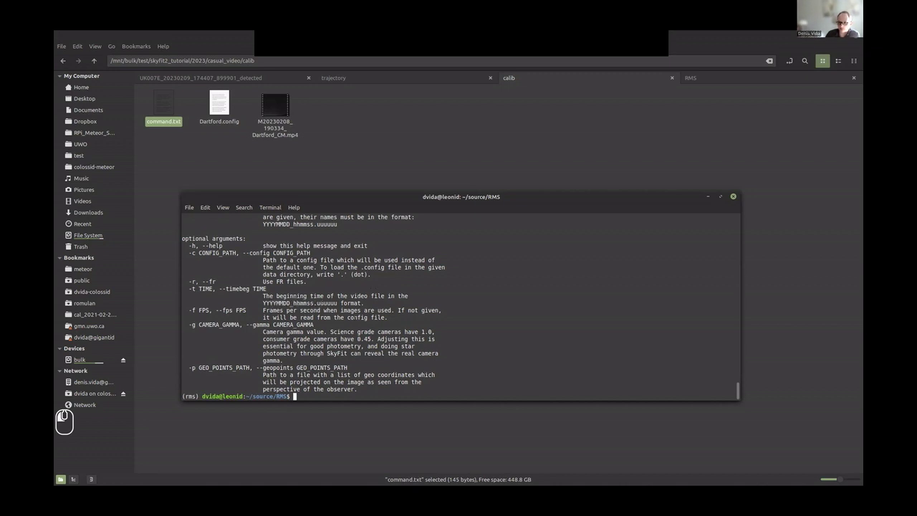
Recall the SkyFit2 command in the terminal and replace its --help option with --timebeg.
key("ctrl+shift+v")
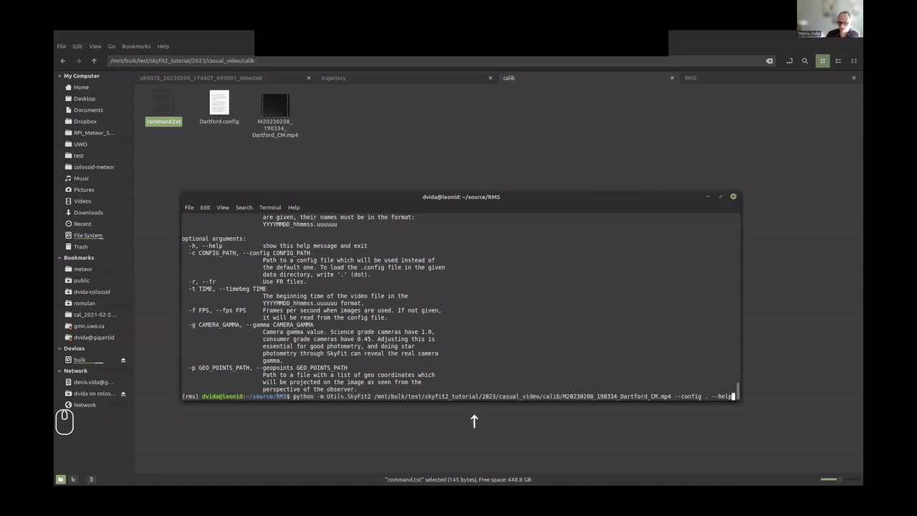
key("BackSpace")
key("BackSpace")
key("BackSpace")
key("BackSpace")
key("BackSpace")
key("BackSpace")
key("BackSpace")
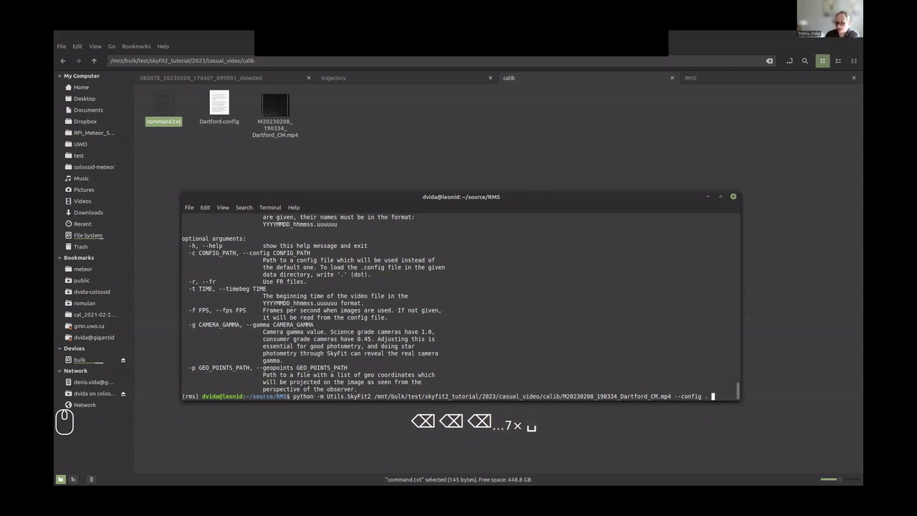
type("--")
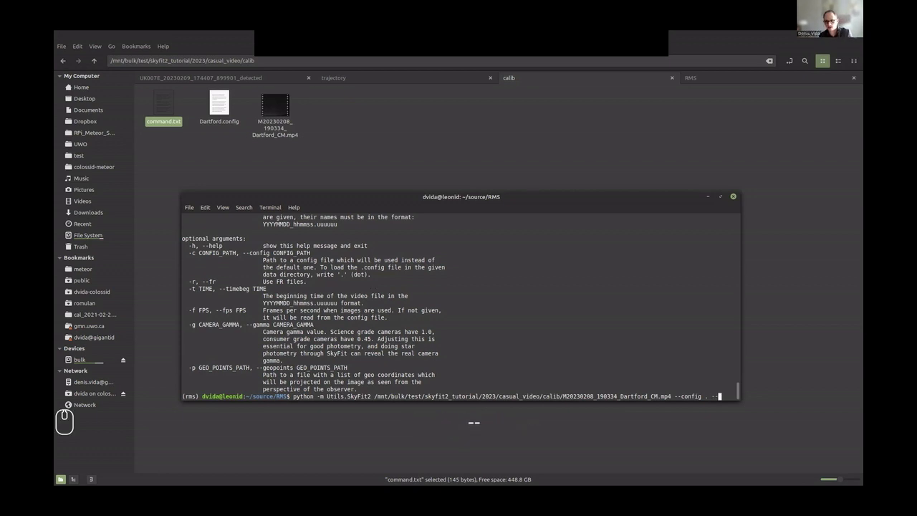
type("timebeg ")
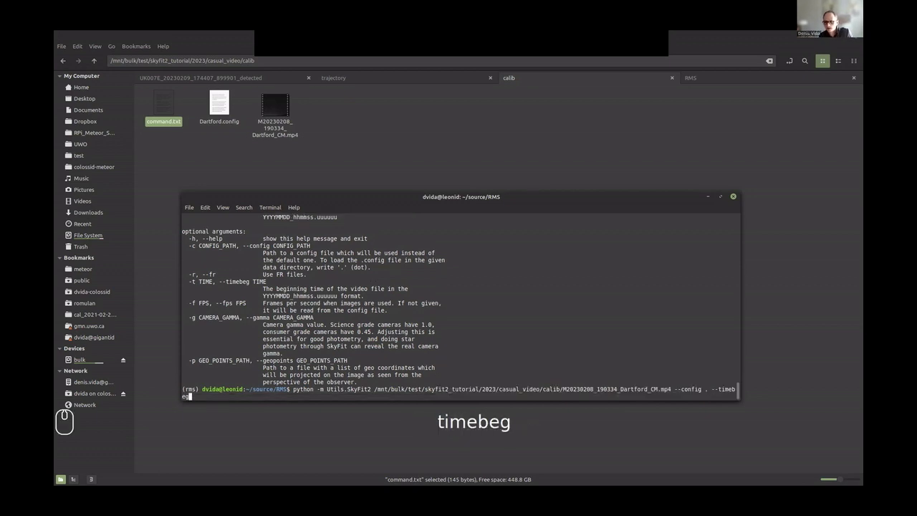
Complete the beginning time as 20230208_190333.3, checking the seconds on the calibration video's first frame, and run the command.
type("2023")
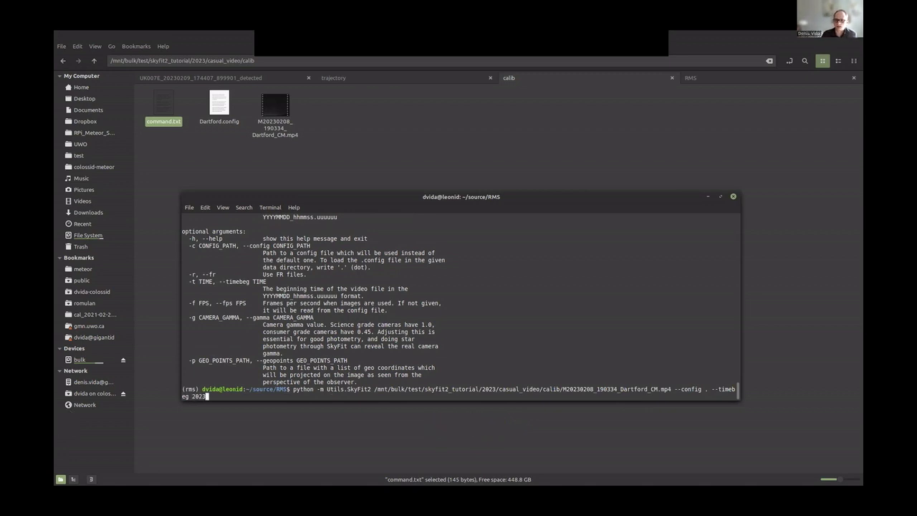
type("02")
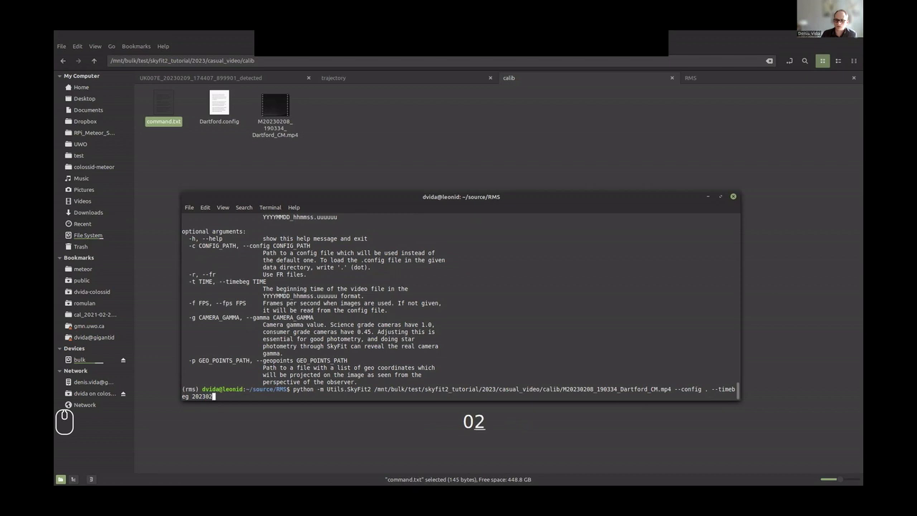
type("08")
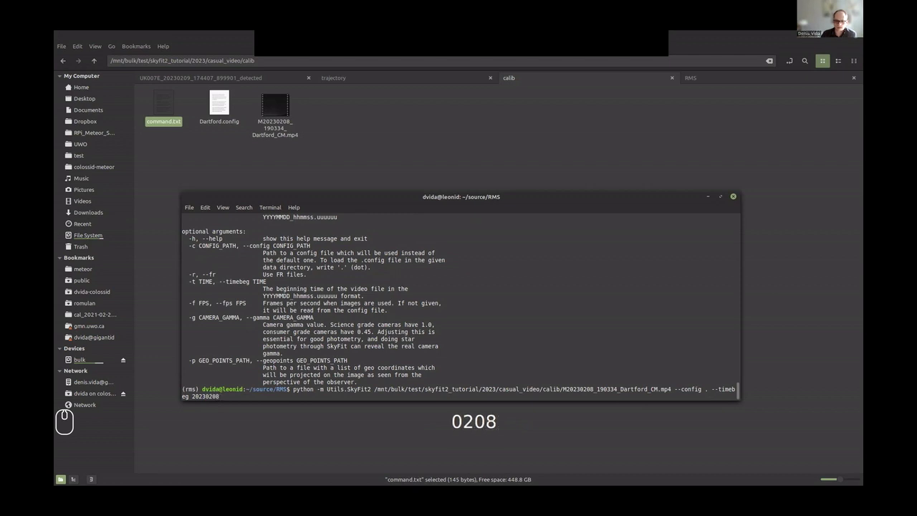
type("_")
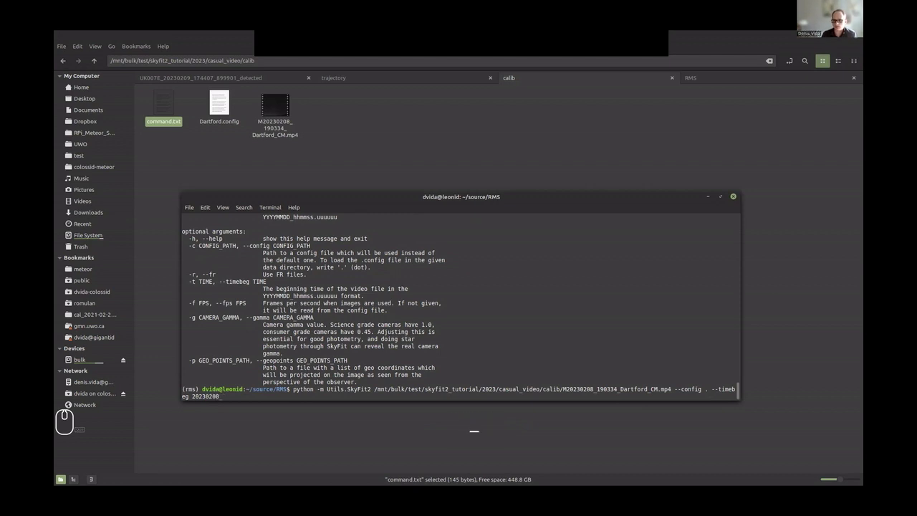
type("1903")
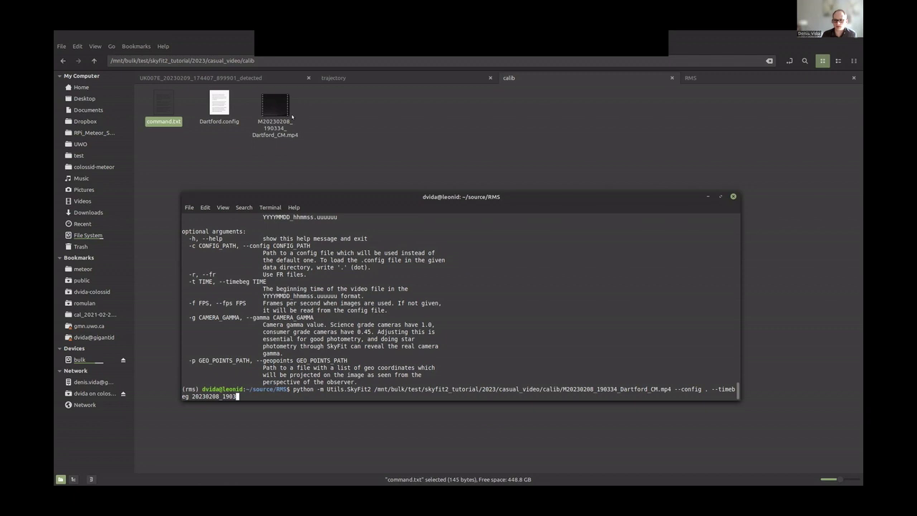
key("alt+Tab")
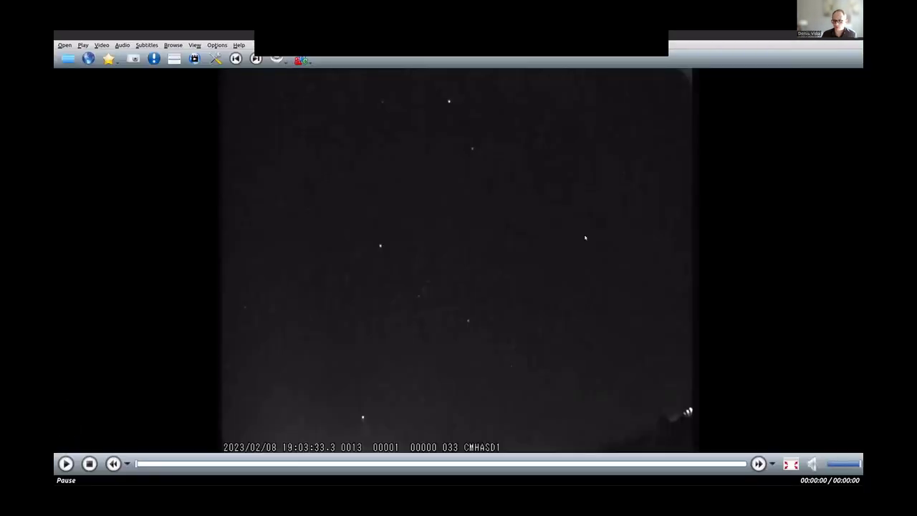
key("alt+Tab")
type("33.3")
key("Return")
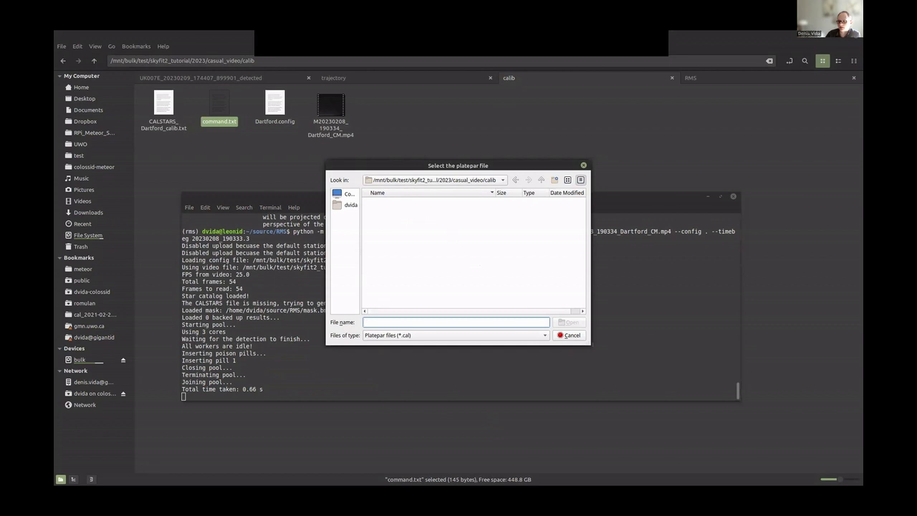
Decline to load a platepar file, and play the calibration video, pausing it to examine the star field before closing it.
left_click(572, 335)
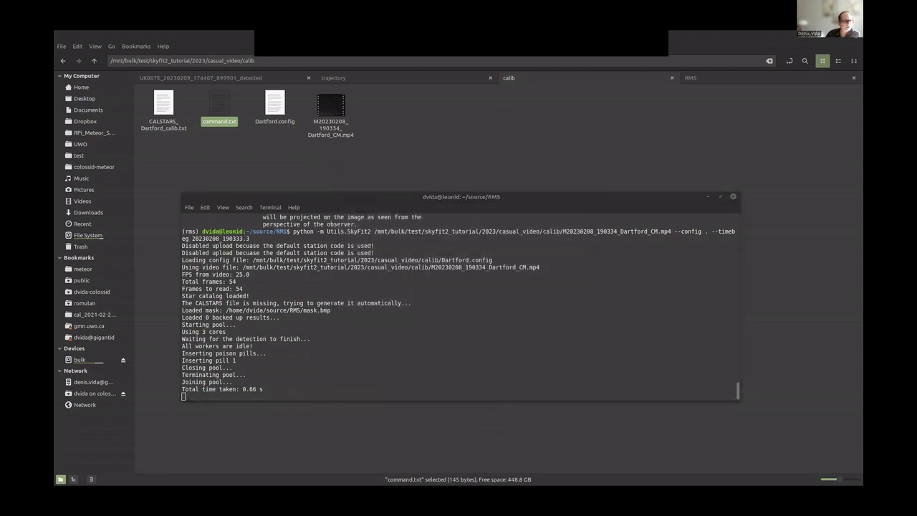
double_click(327, 104)
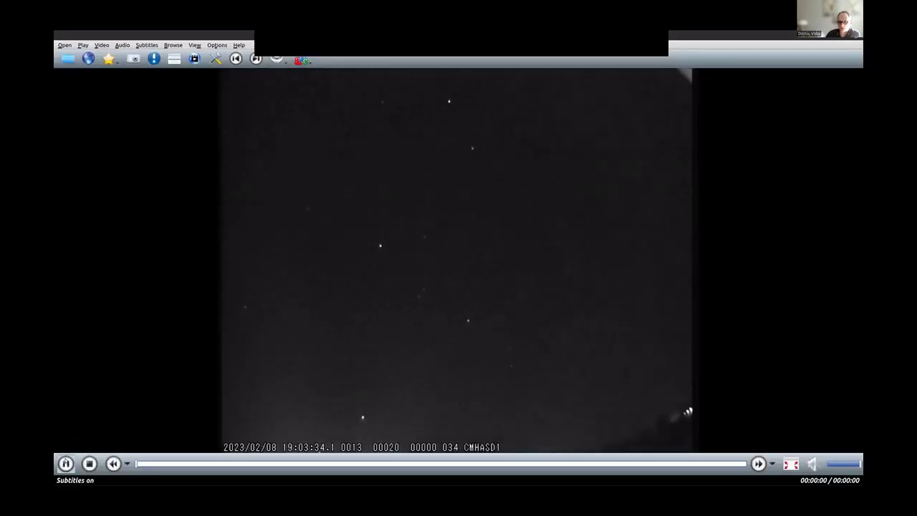
left_click(477, 298)
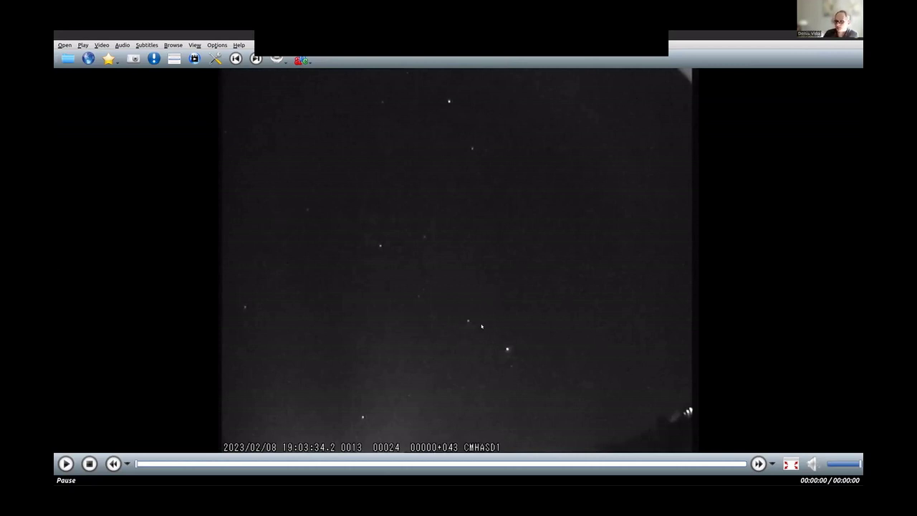
left_click(857, 35)
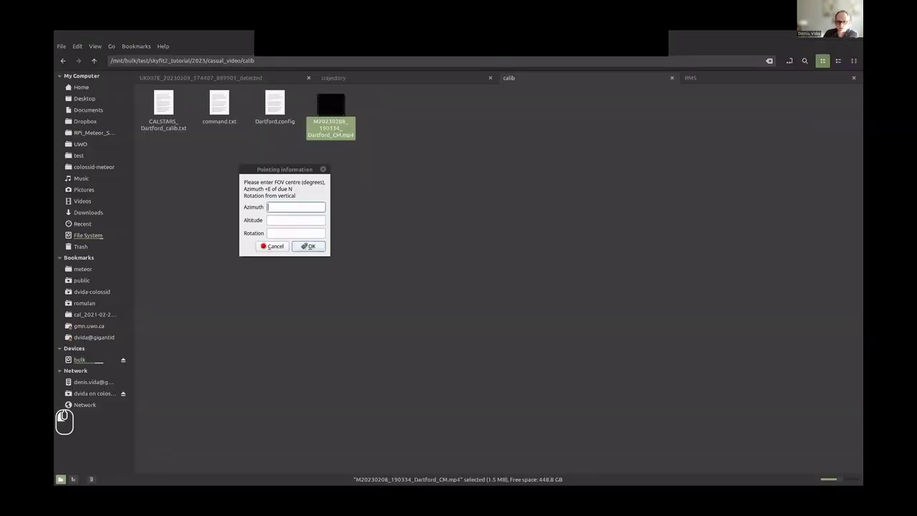
Enter the pointing information with azimuth 180 and altitude 35, leaving the rotation empty, and confirm it.
type("180")
key("Tab")
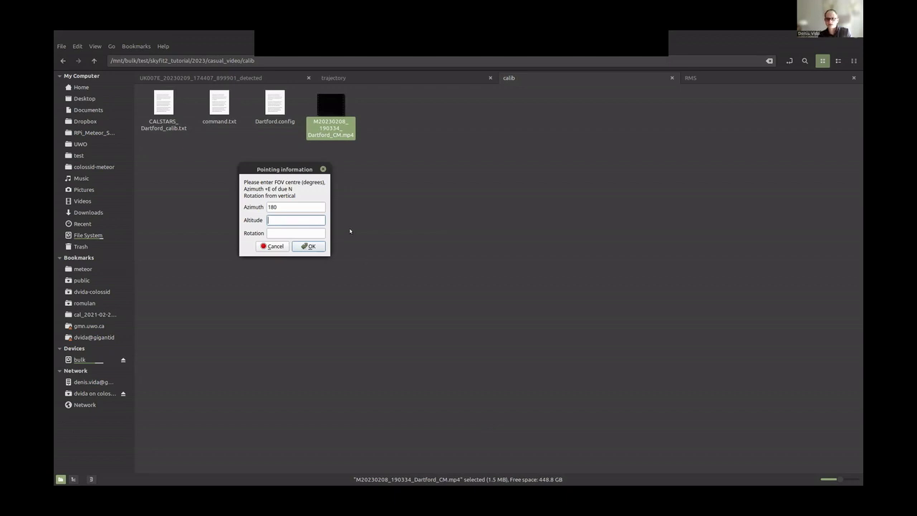
type("35")
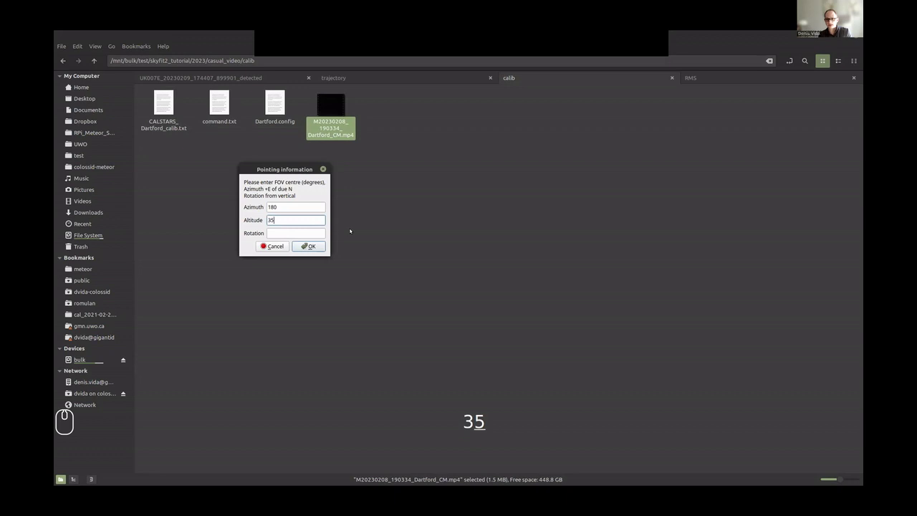
key("Return")
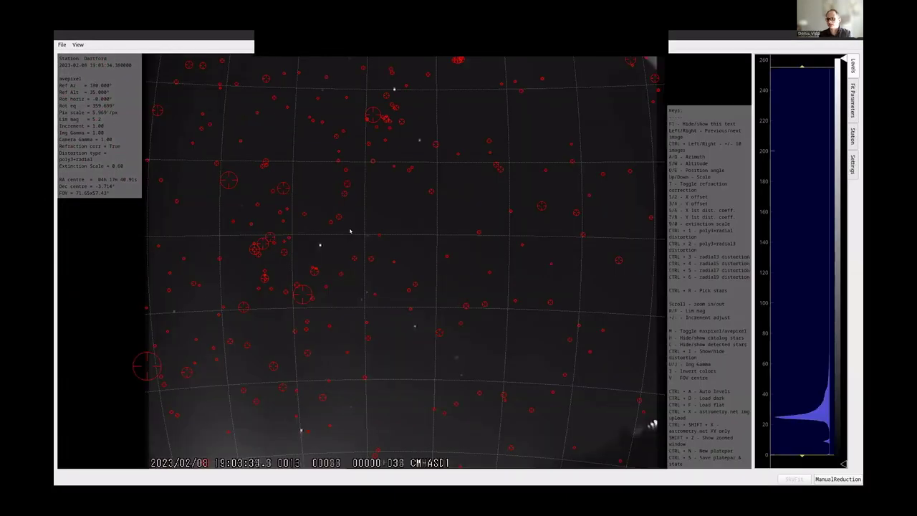
Narrow the image levels to about 15 to 66 to bring out the stars, and inspect them up close.
left_click_drag(802, 66, 802, 354)
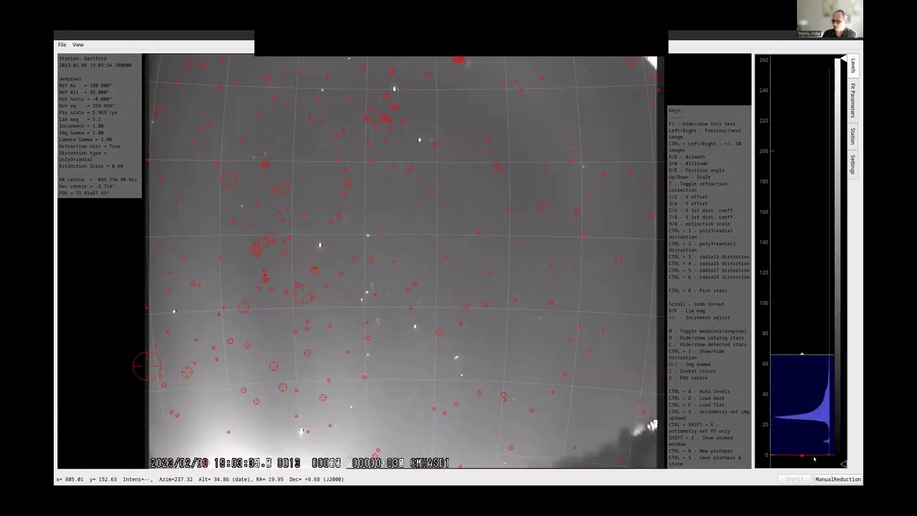
left_click_drag(815, 457, 812, 432)
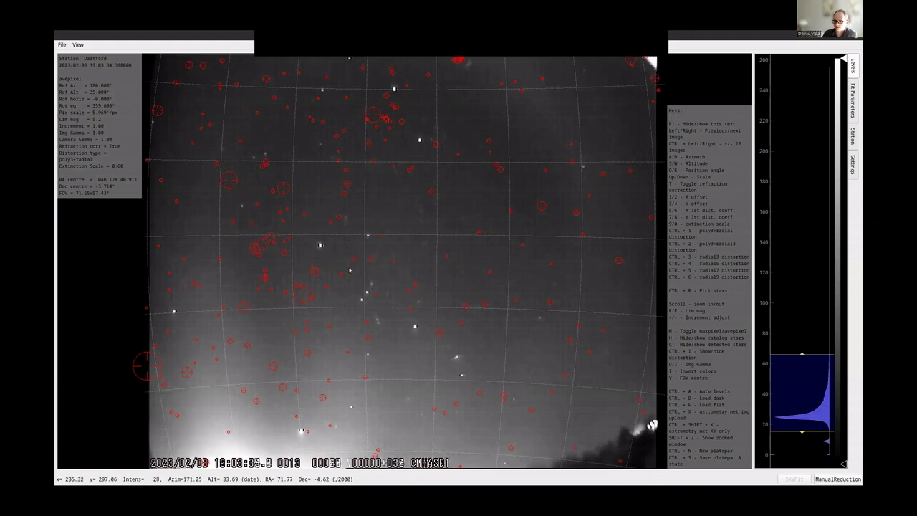
scroll(350, 270, "up", 3)
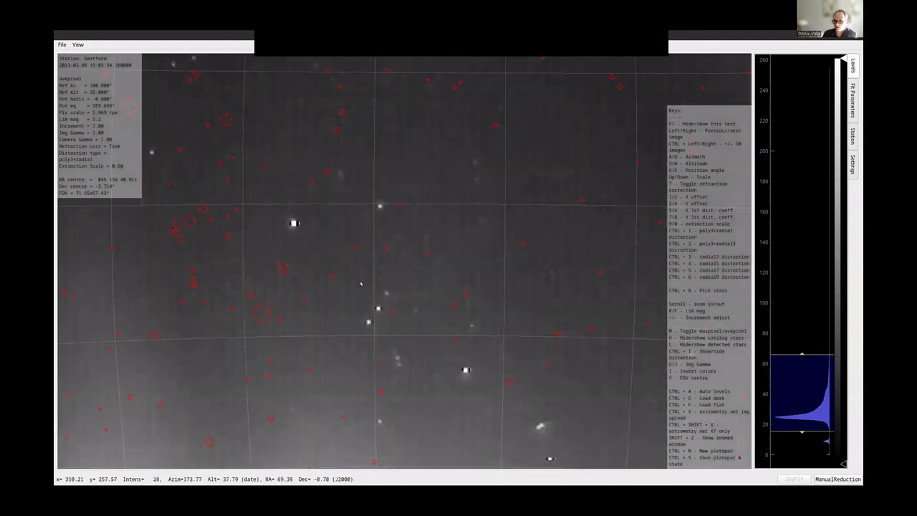
scroll(361, 299, "down", 3)
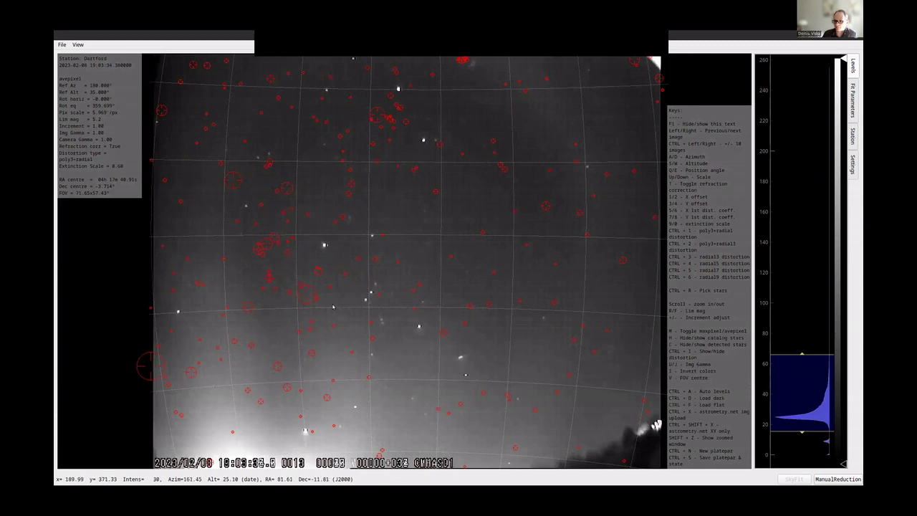
Shift the catalog stars towards the image stars with a reference azimuth of about 163° and an altitude of 40°.
key("d")
key("d")
key("d")
key("d")
key("d")
key("d")
key("d")
key("d")
key("d")
key("d")
key("d")
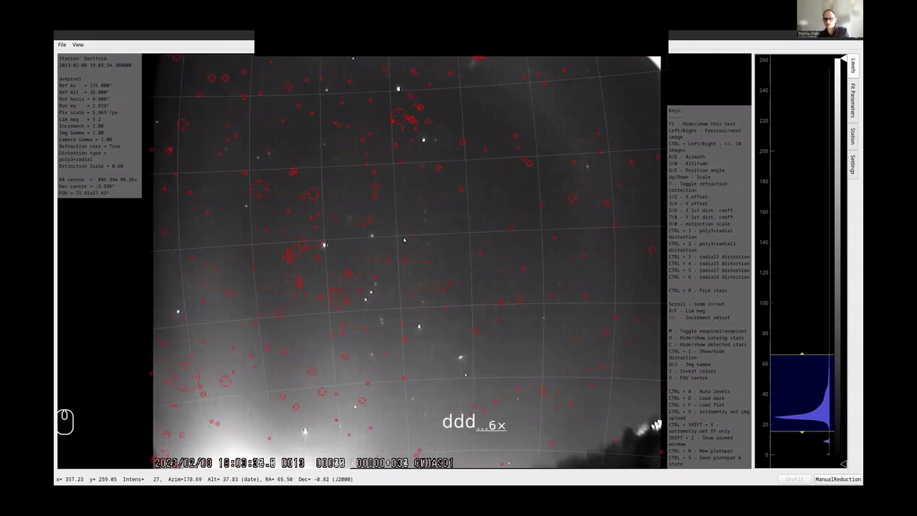
key("d")
key("d")
key("d")
key("d")
key("d")
key("d")
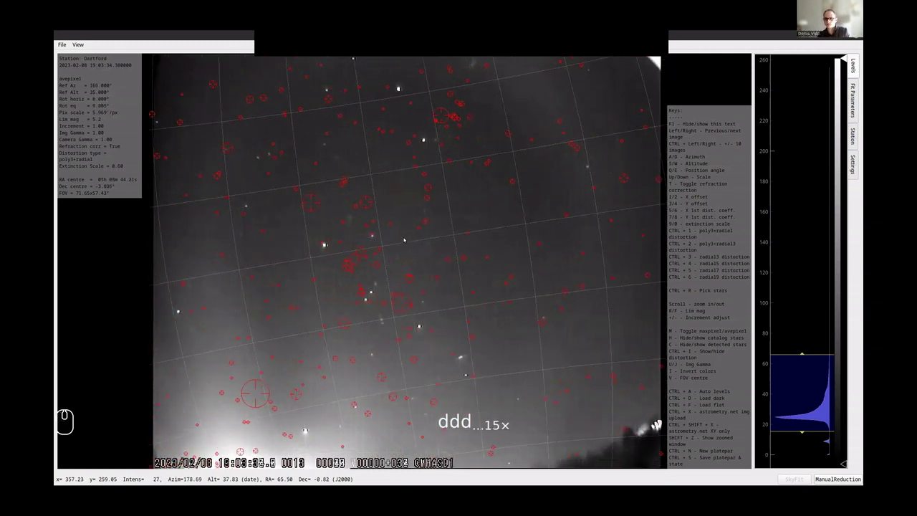
key("s")
key("s")
key("s")
key("s")
key("s")
key("d")
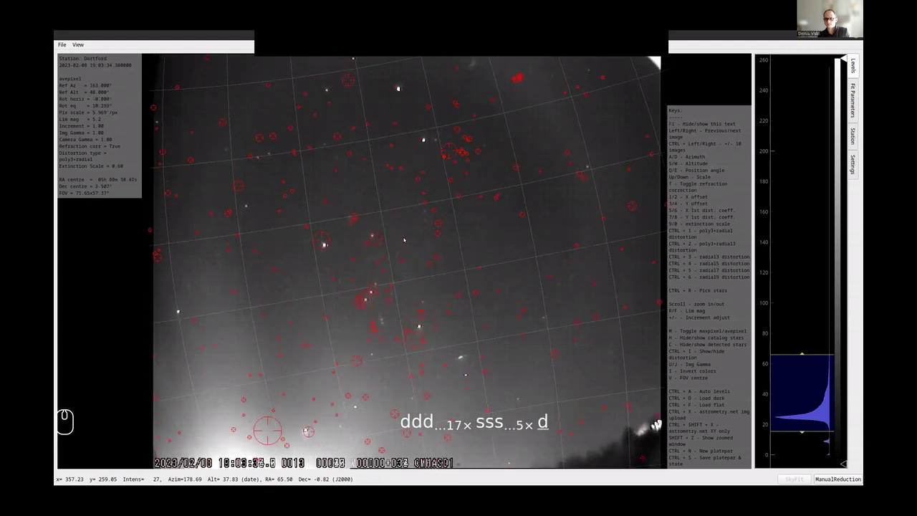
Lower the reference altitude to 39° and rotate the catalog stars to a horizontal rotation of about -6.2°.
key("w")
key("q")
key("q")
key("q")
key("q")
key("q")
key("q")
key("q")
key("q")
key("q")
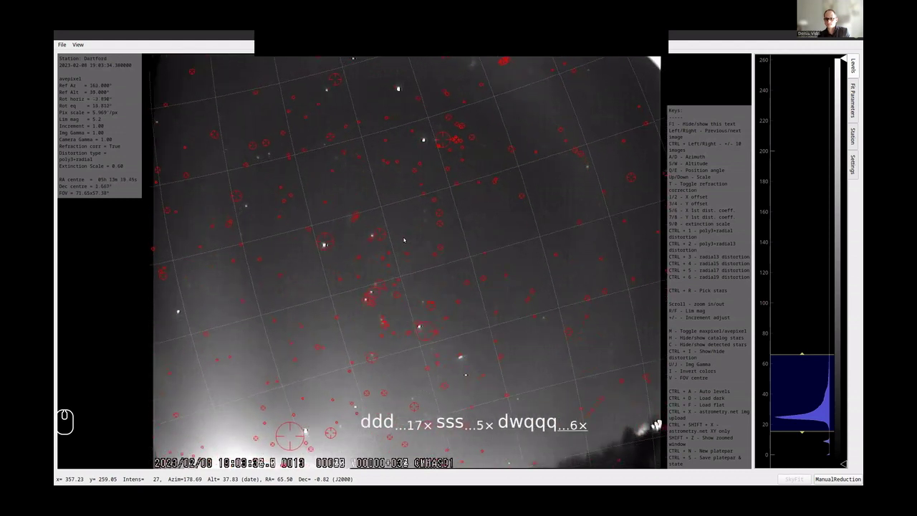
key("e")
key("a")
key("d")
key("a")
Increase the pixel scale to about 6.22'/px so the catalog stars spread to match the image, and nudge the azimuth.
key("Down")
key("Down")
key("Down")
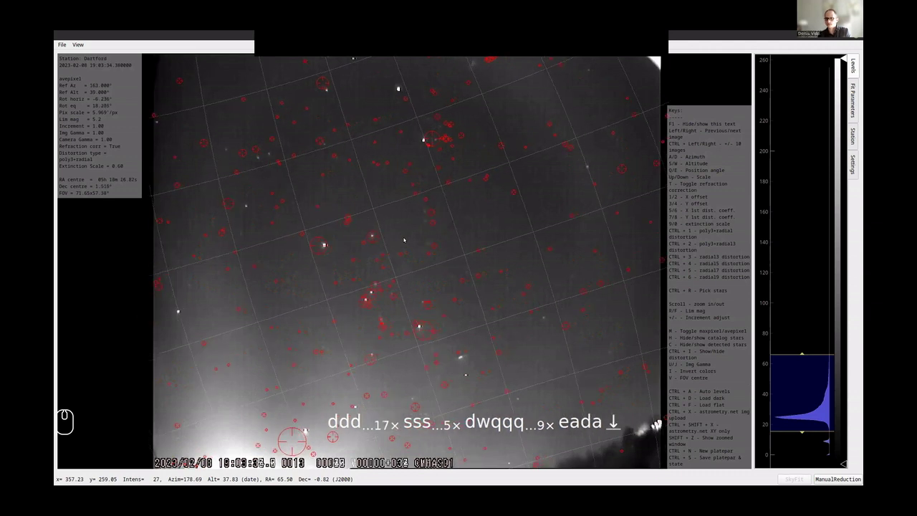
key("Down")
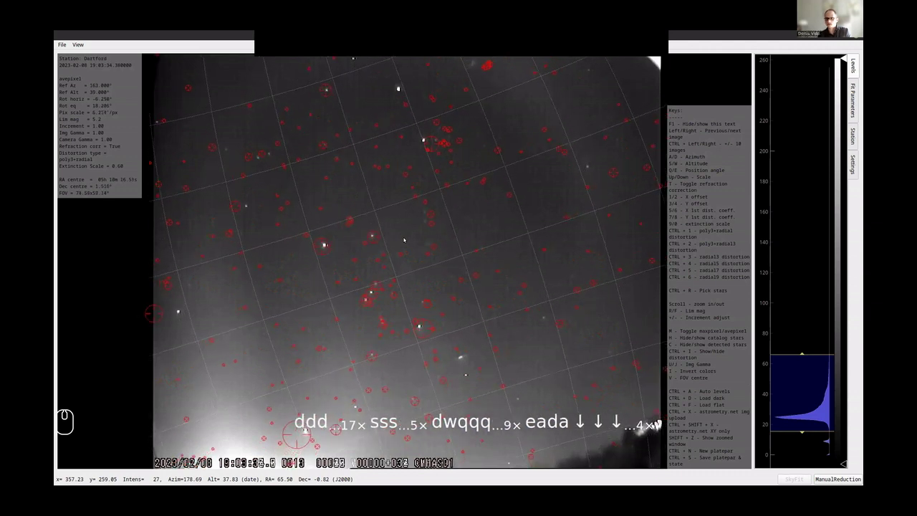
key("d")
key("a")
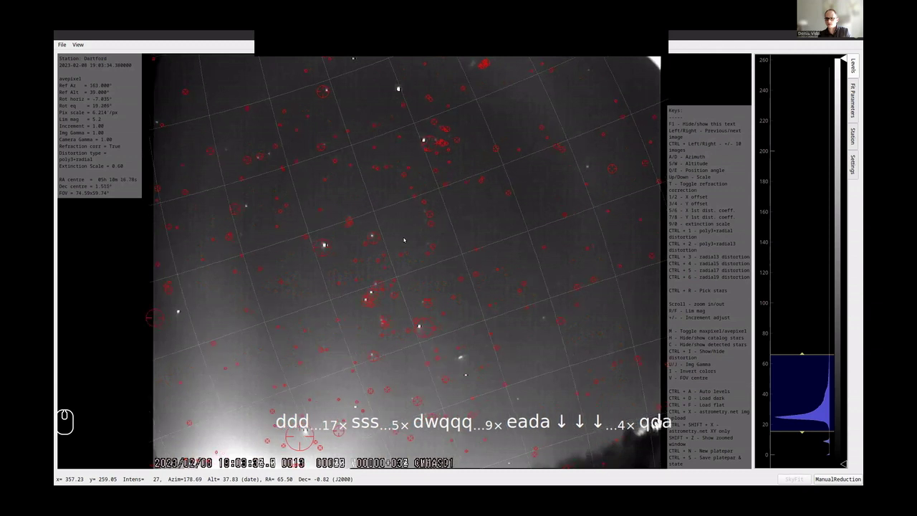
Refine the catalog match to a pixel scale of about 6.34'/px, azimuth 163° and horizontal rotation of about -6.26°.
key("e")
key("q")
key("e")
key("q")
key("Down")
key("Down")
key("e")
key("a")
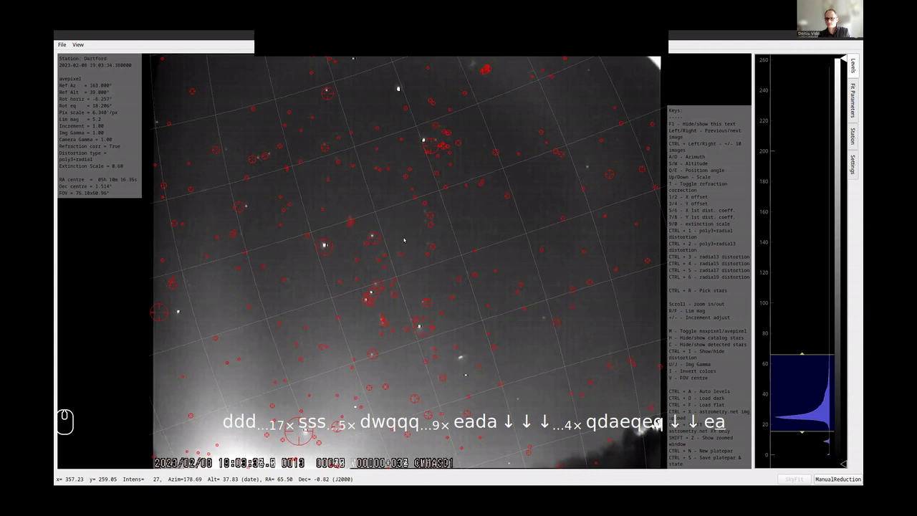
key("d")
key("e")
key("q")
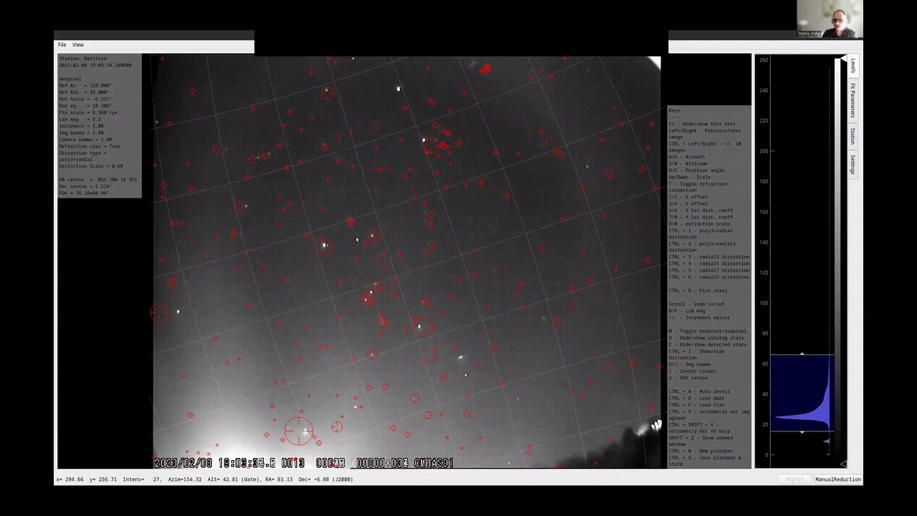
Lower the upper image level to about 53, and centroid the star just above the image centre in star picking mode.
left_click_drag(802, 354, 802, 373)
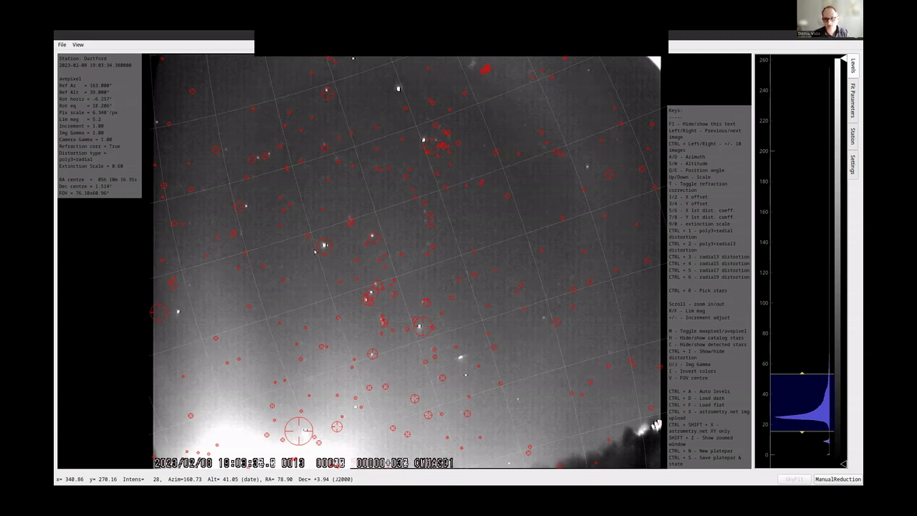
key("ctrl+r")
scroll(368, 236, "up", 5)
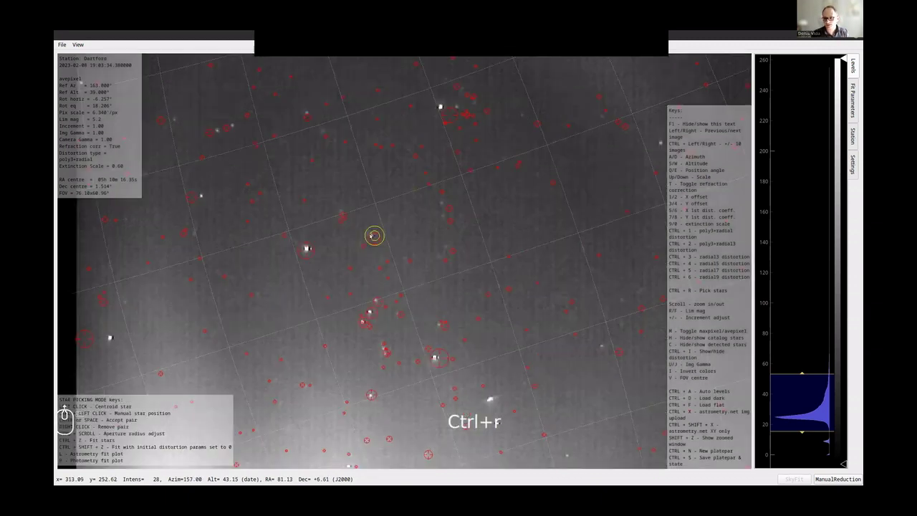
scroll(372, 236, "up", 2)
left_click(370, 235)
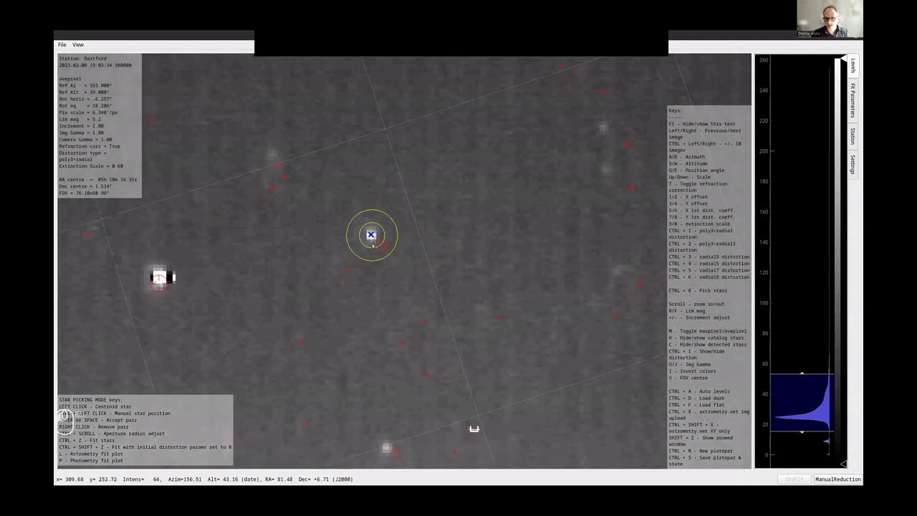
Adjust the aperture radius, centroid the brighter star to the left of the first pick, and accept its catalog pair.
scroll(160, 278, "up", 3, "ctrl")
left_click(160, 278)
key("space")
scroll(374, 337, "down", 3)
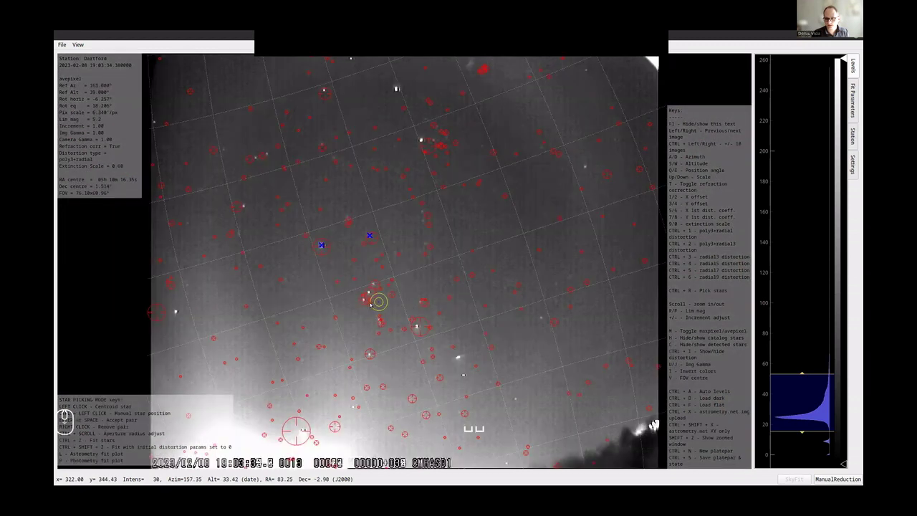
Adjust the aperture radius, then centroid and accept the two close stars slightly below and left of the image centre.
scroll(369, 297, "up", 4)
scroll(362, 271, "down", 3, "ctrl")
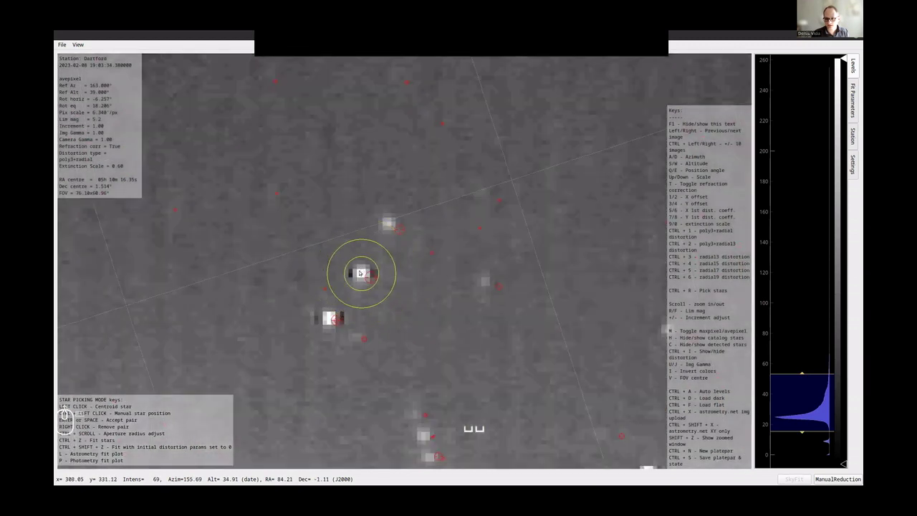
left_click(362, 271)
key("space")
left_click(387, 226)
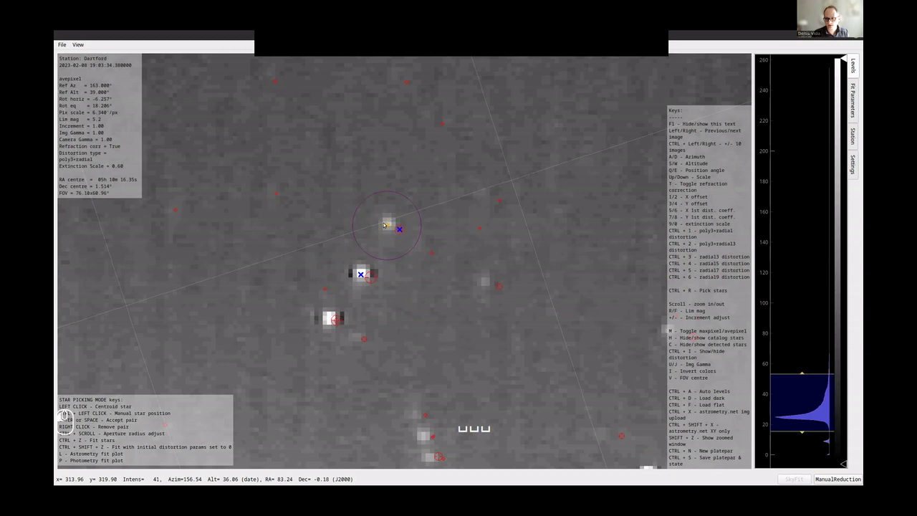
key("space")
Centroid the star directly below the close pair, in the lower middle of the image, and accept its catalog pair.
scroll(387, 226, "down", 3)
scroll(382, 354, "up", 4)
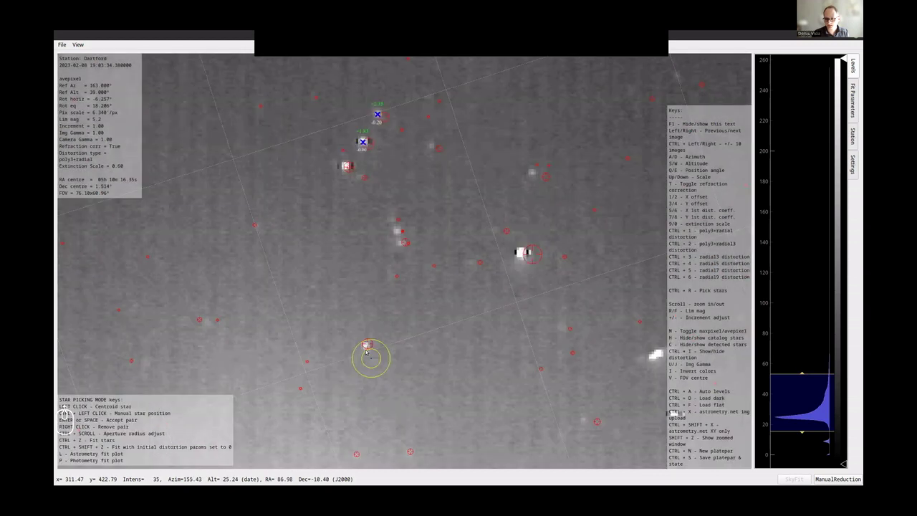
left_click(363, 318)
key("space")
scroll(363, 318, "up", 1)
scroll(363, 317, "down", 3)
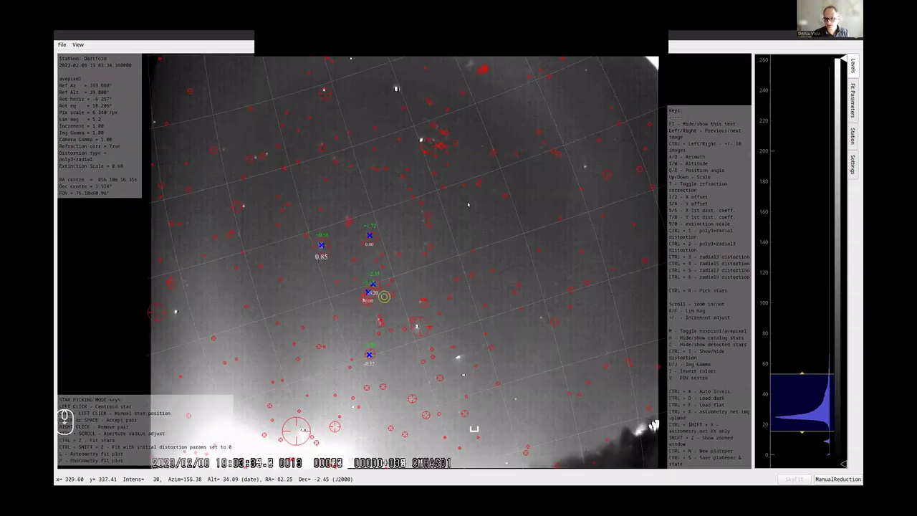
Centroid and accept the star near the image's upper edge and the one in its left part, above the brightest pick.
scroll(320, 87, "up", 4)
scroll(321, 87, "up", 1)
left_click(347, 99)
key("space")
scroll(349, 104, "down", 4)
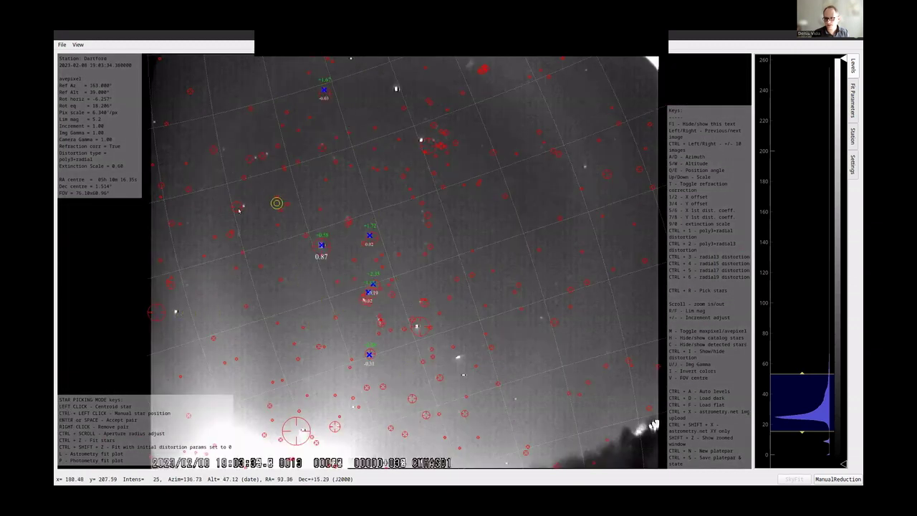
scroll(239, 205, "up", 3)
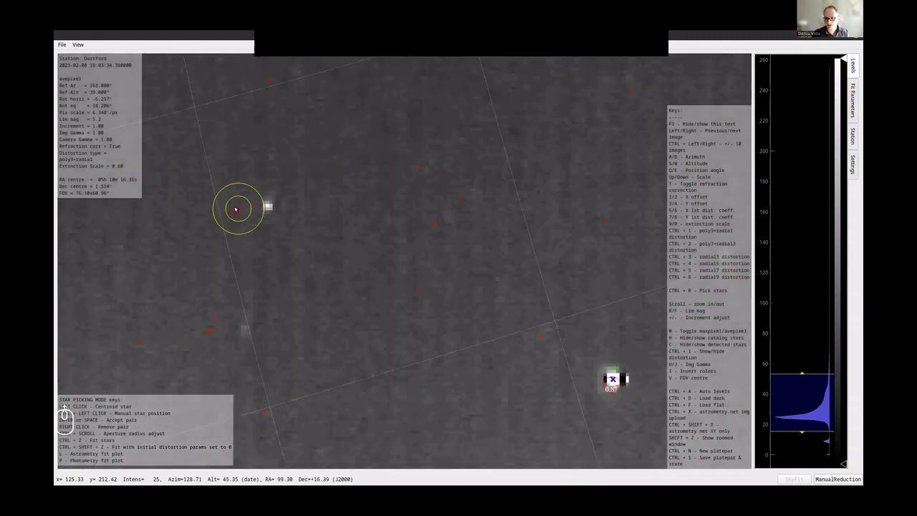
left_click(291, 203)
key("space")
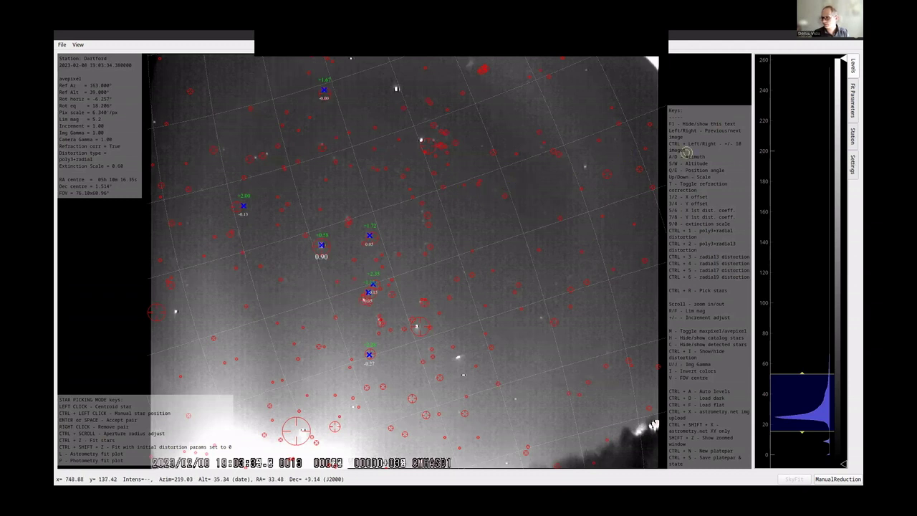
Change the distortion model to radial3-odd and fit the plate to the picked star pairs.
left_click(853, 98)
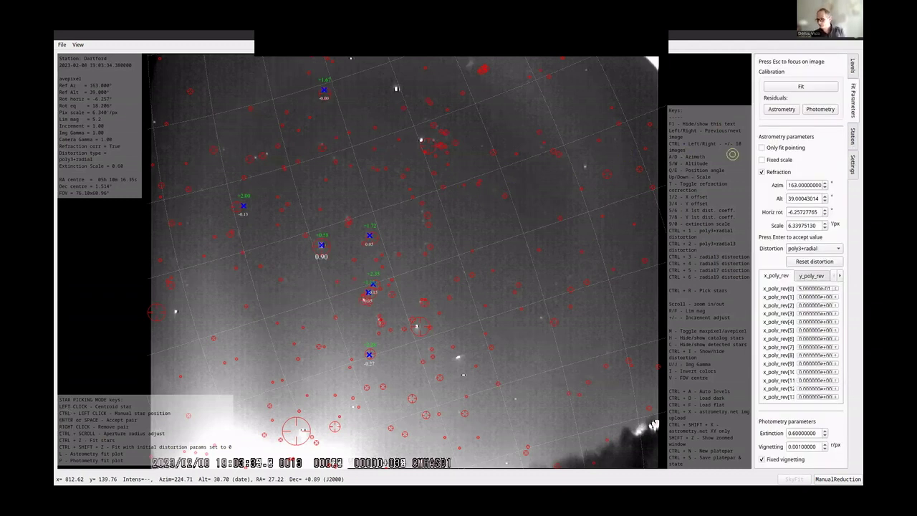
left_click(794, 249)
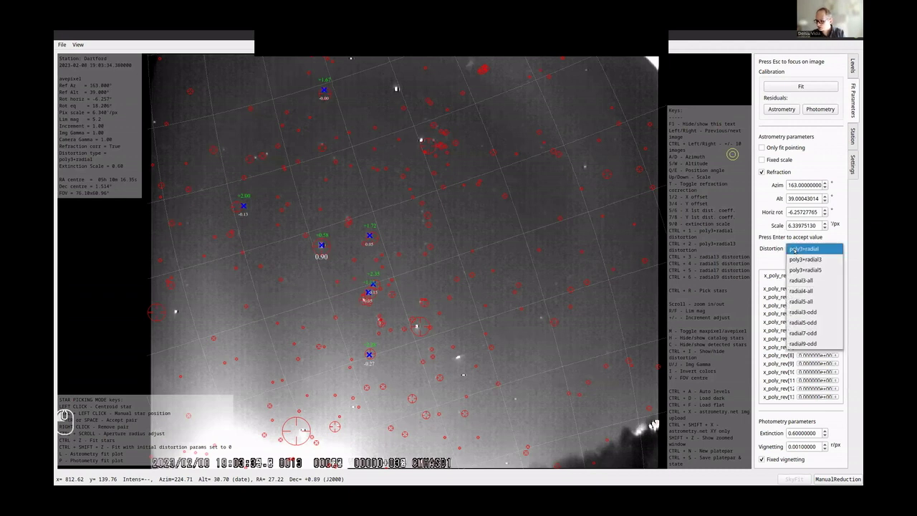
left_click(814, 310)
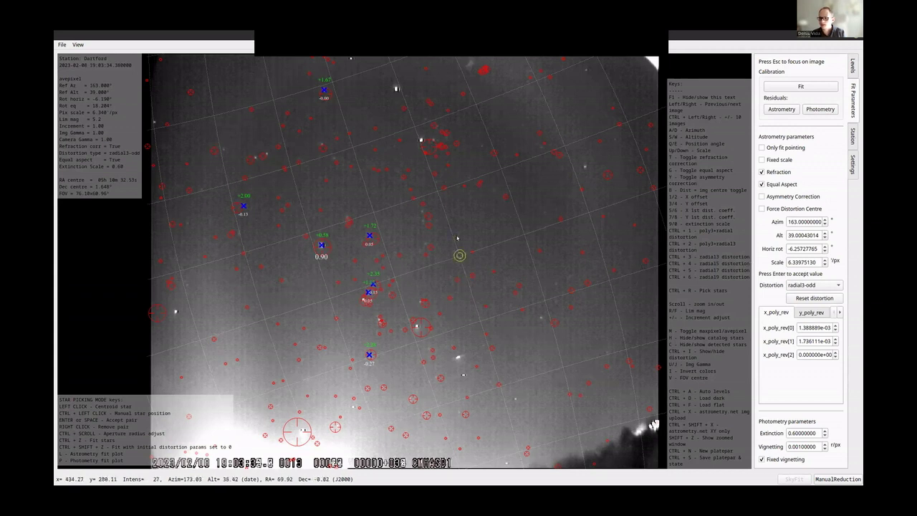
left_click(826, 87)
left_click(827, 87)
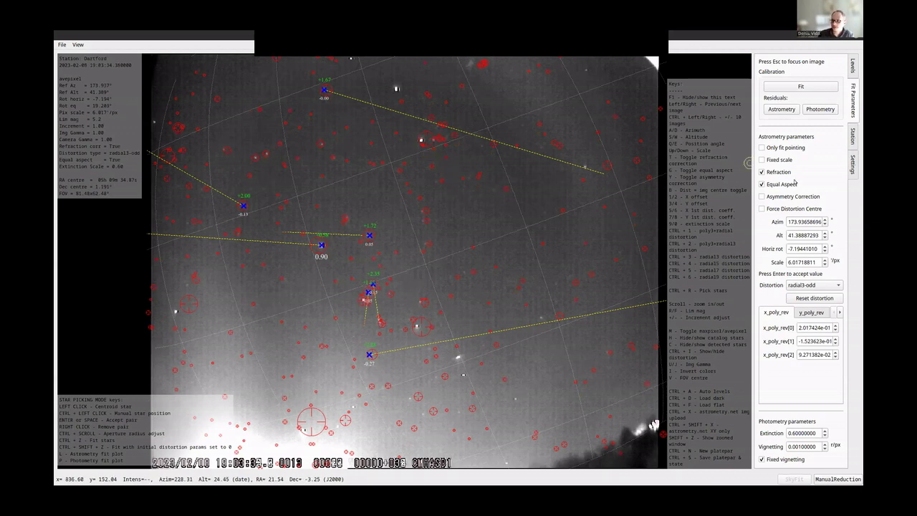
Disable Equal Aspect and fit the star pairs again.
left_click(761, 185)
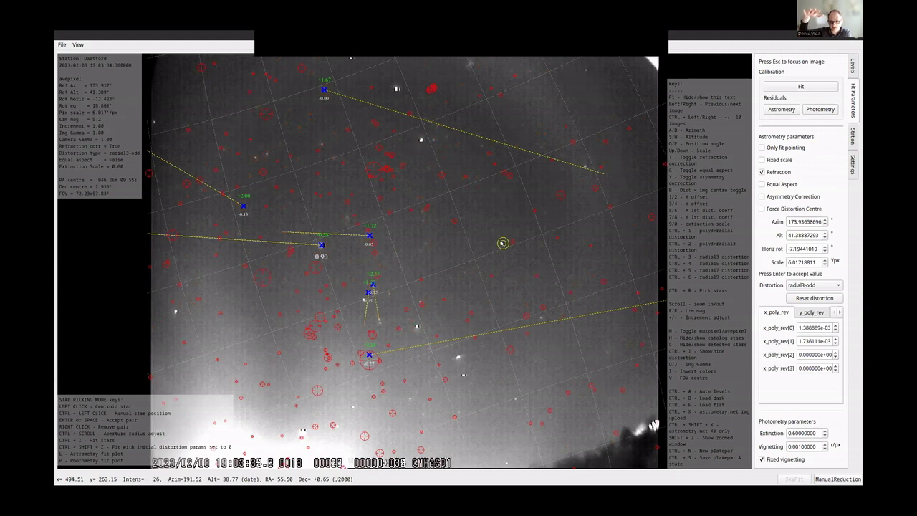
left_click(819, 87)
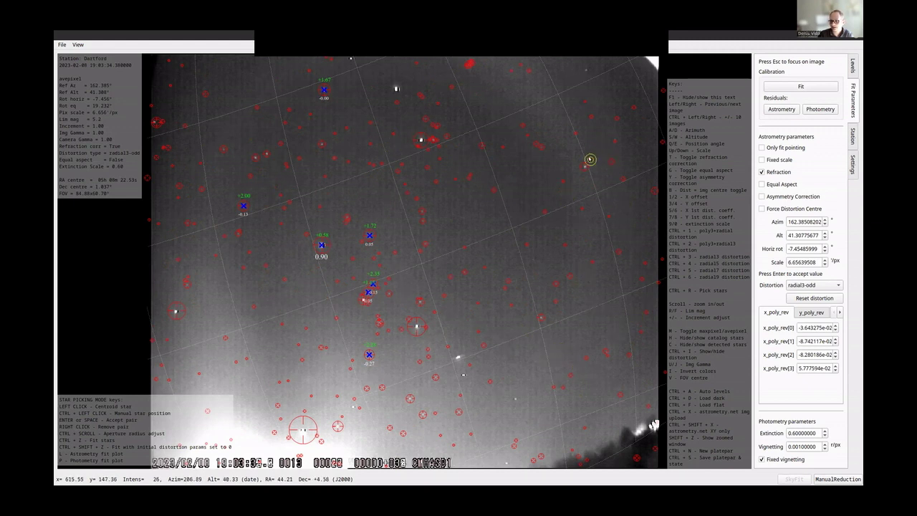
Enlarge the aperture, then pair the star in the image's upper right and the one beside the bright glow at the bottom.
scroll(595, 159, "up", 5)
scroll(578, 168, "up", 3, "ctrl")
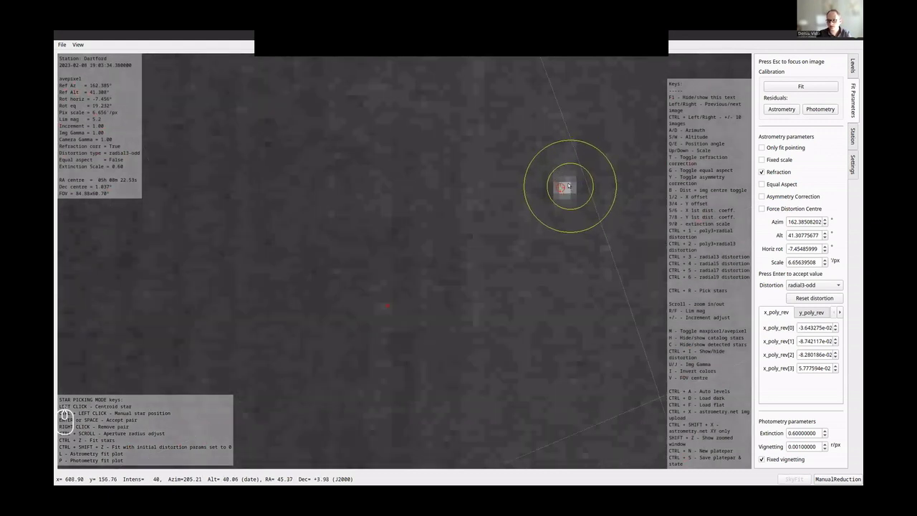
left_click(569, 187)
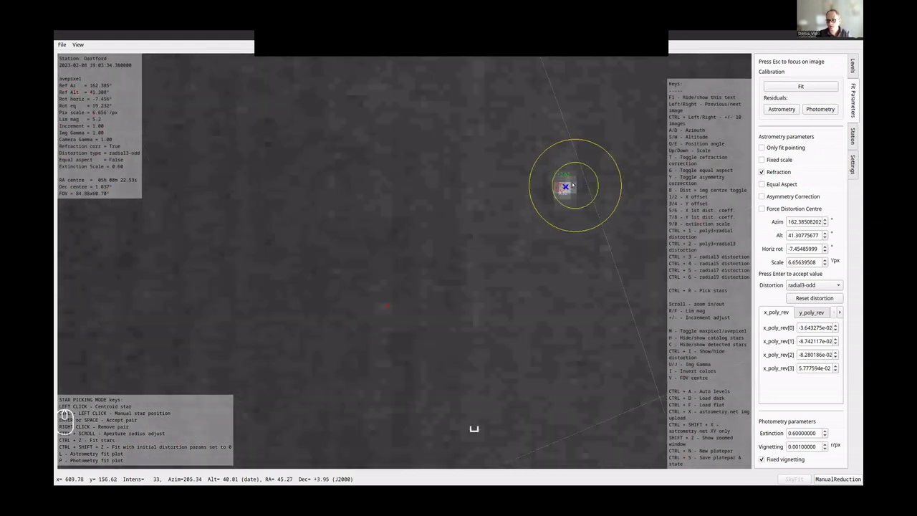
scroll(566, 187, "down", 5)
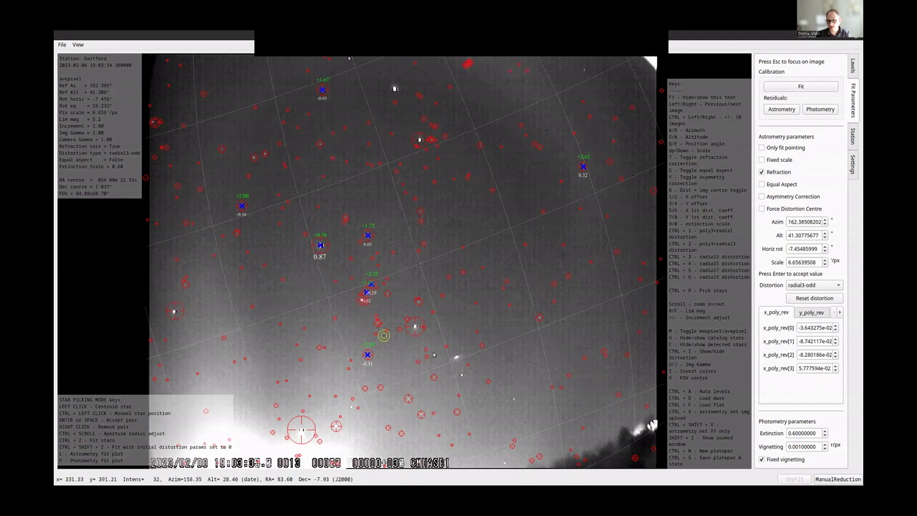
scroll(330, 430, "up", 5)
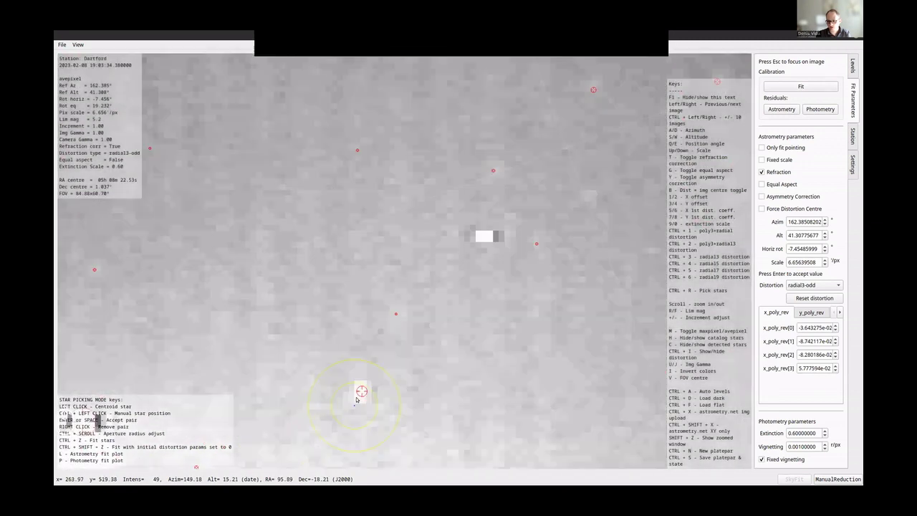
scroll(362, 392, "down", 5)
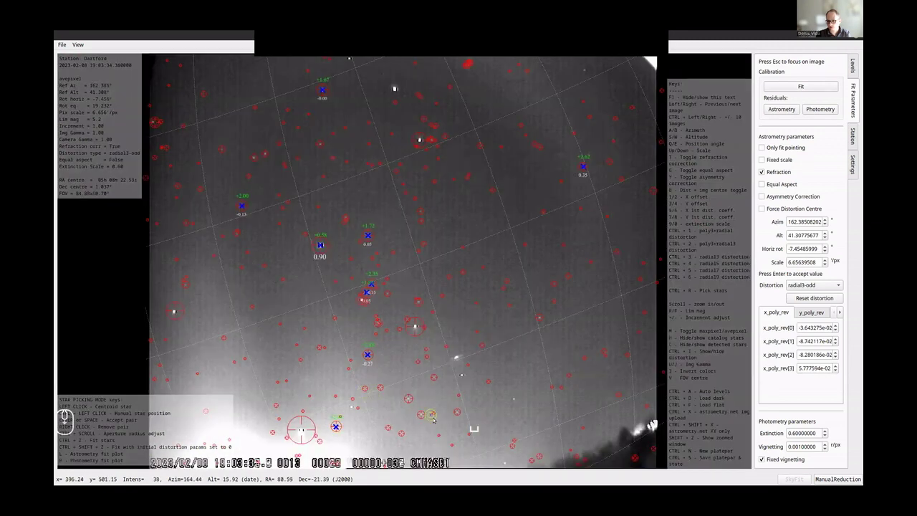
Pair the two neighbouring stars in the image's upper left and the lone star in its lower right part.
scroll(254, 157, "up", 5)
left_click(248, 169)
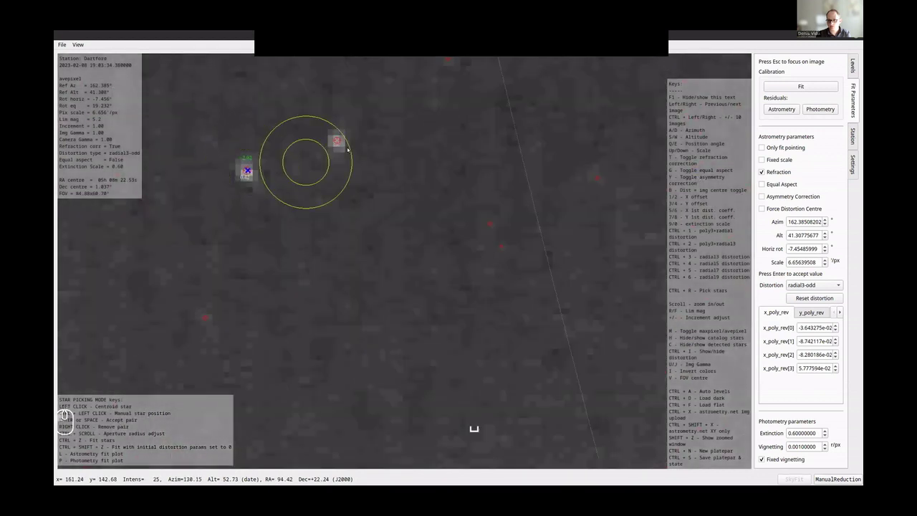
left_click(337, 141)
scroll(336, 141, "down", 5)
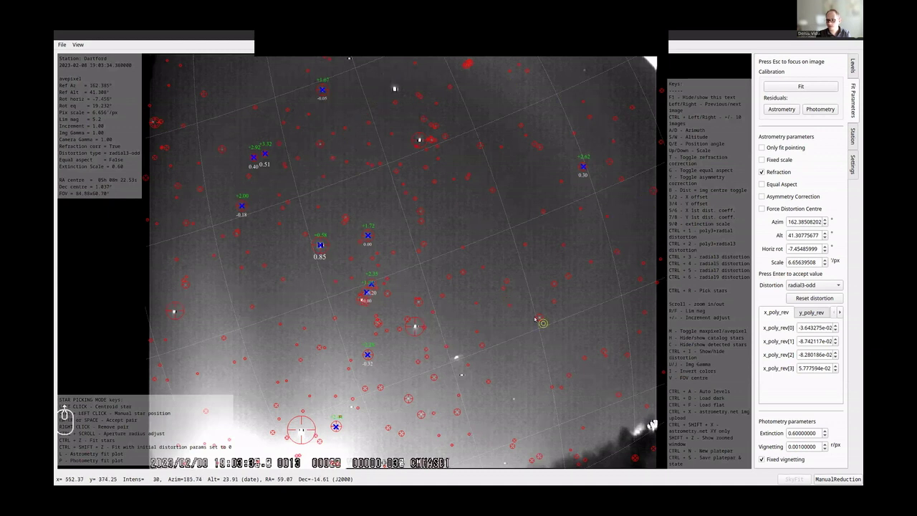
scroll(543, 322, "up", 5)
left_click(525, 291)
scroll(534, 312, "down", 5)
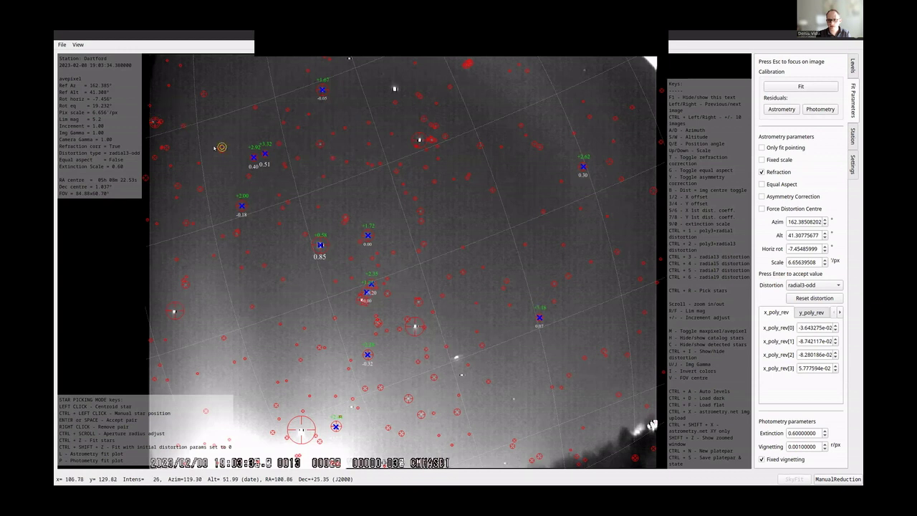
Pair the faint stars on either side of the neighbouring upper-left picks with their catalog stars.
scroll(222, 147, "up", 5)
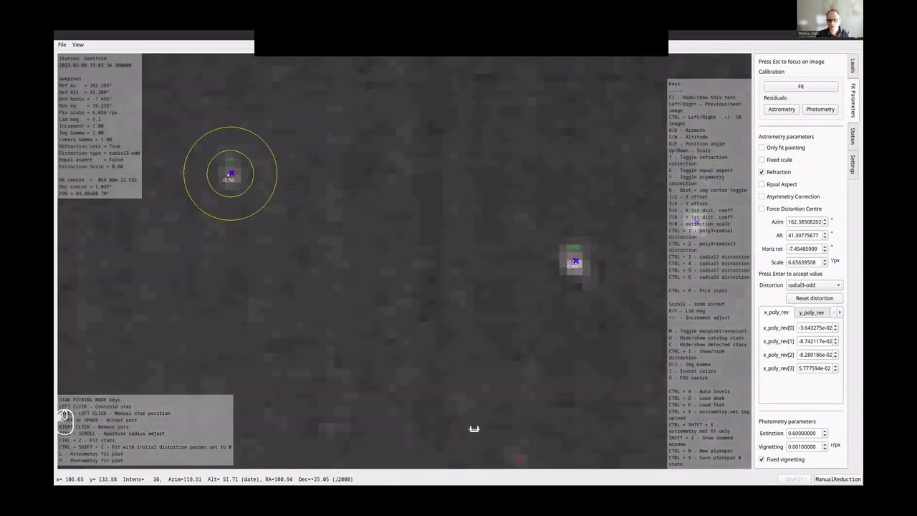
scroll(230, 174, "down", 5)
scroll(326, 147, "up", 5)
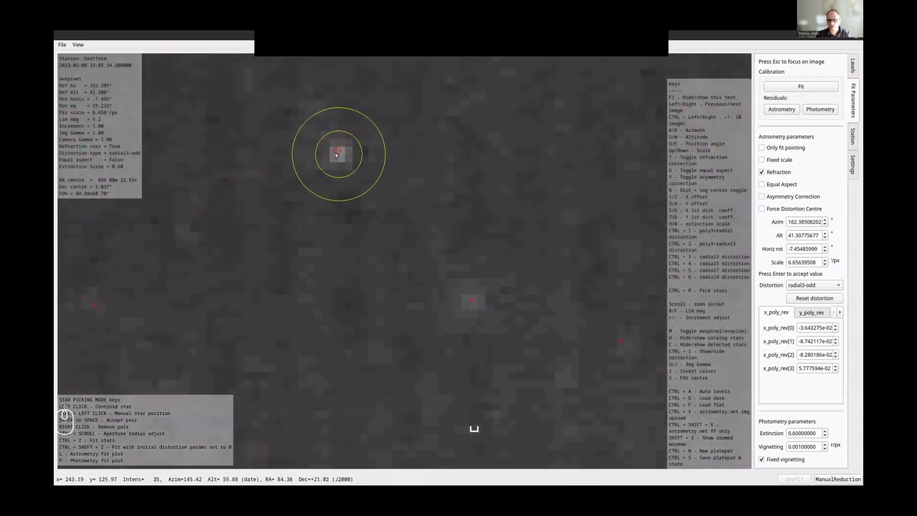
left_click(337, 155)
scroll(337, 154, "down", 5)
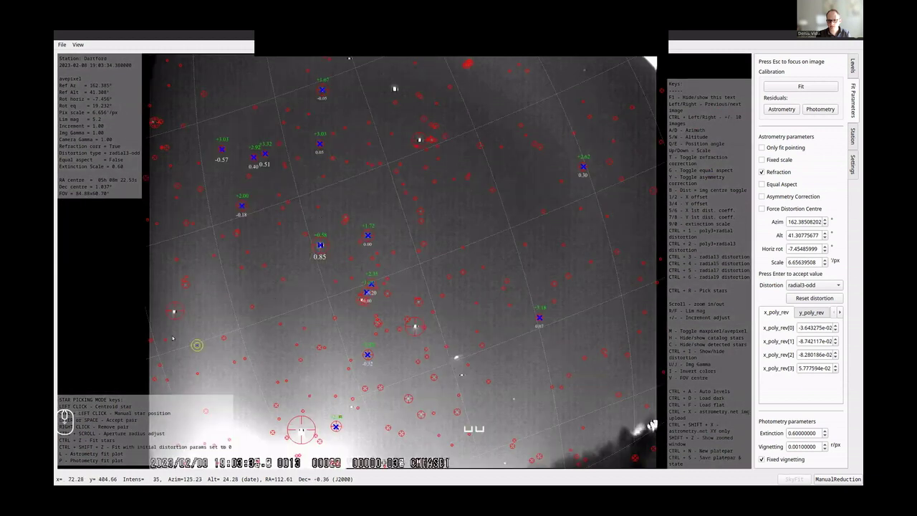
Centroid the bright star near the image's left edge, above the glow, and accept its catalog pair.
scroll(172, 315, "up", 5)
left_click(181, 282)
key("space")
scroll(194, 286, "down", 5)
Hide the on-screen text and key help, and refit the plate with the added star pairs.
key("F1")
key("F1")
key("F1")
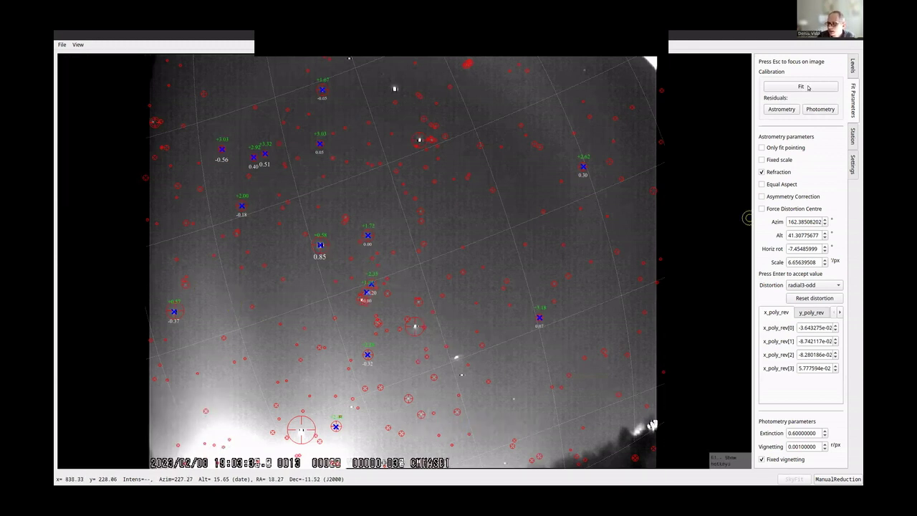
left_click(801, 86)
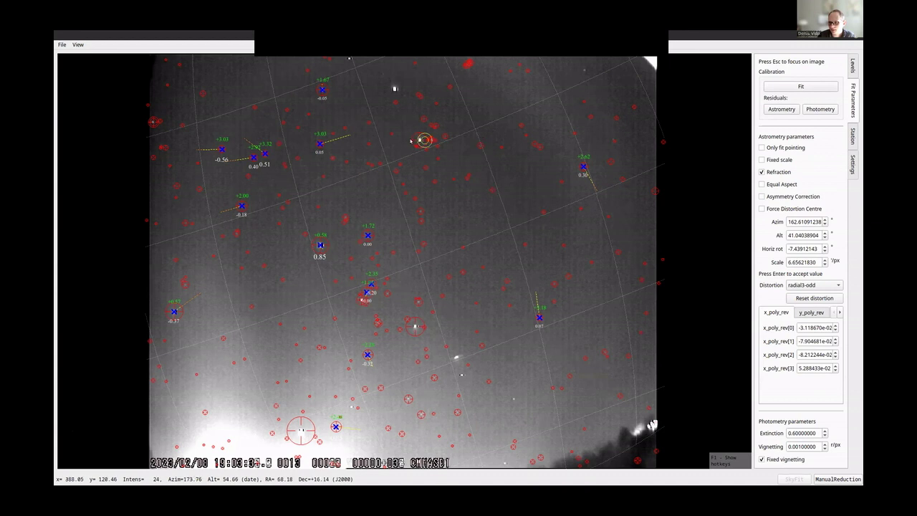
Pair the two neighbouring stars low in the middle of the image with their catalog stars, adjusting the aperture radius.
scroll(414, 414, "up", 5)
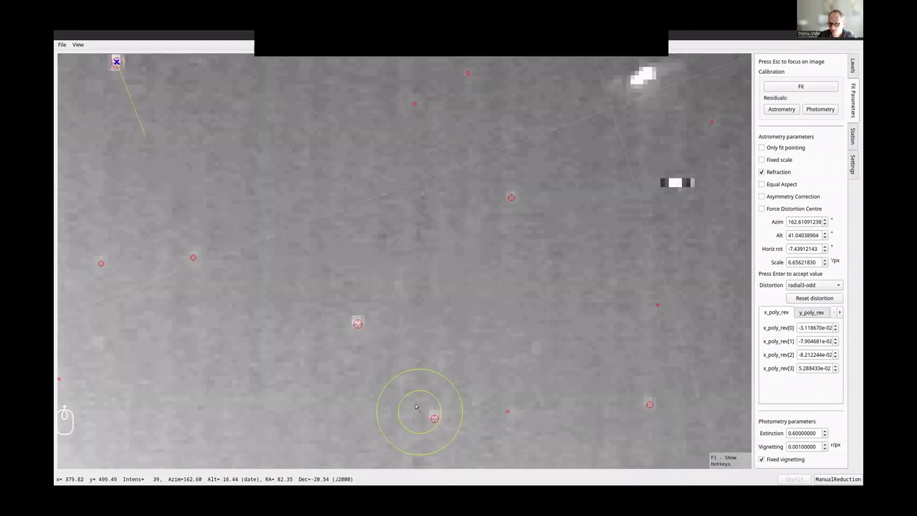
left_click(357, 321)
left_click(434, 414)
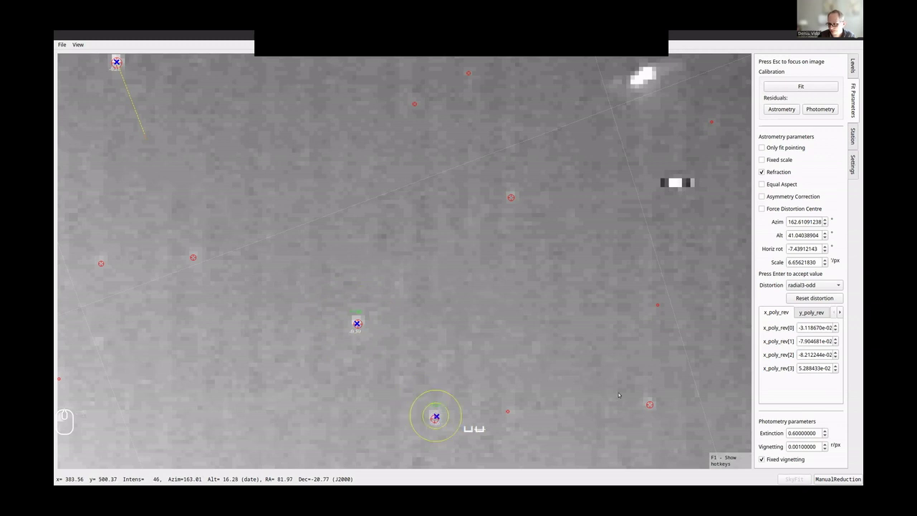
scroll(619, 394, "down", 5)
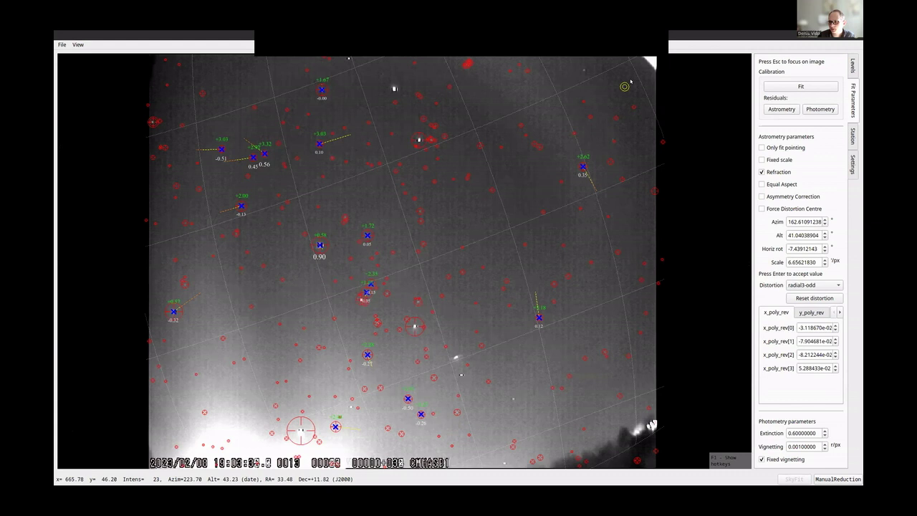
Centroid the star at the upper part of the image's left edge and accept its catalog pair.
scroll(631, 82, "up", 5)
scroll(135, 109, "down", 5)
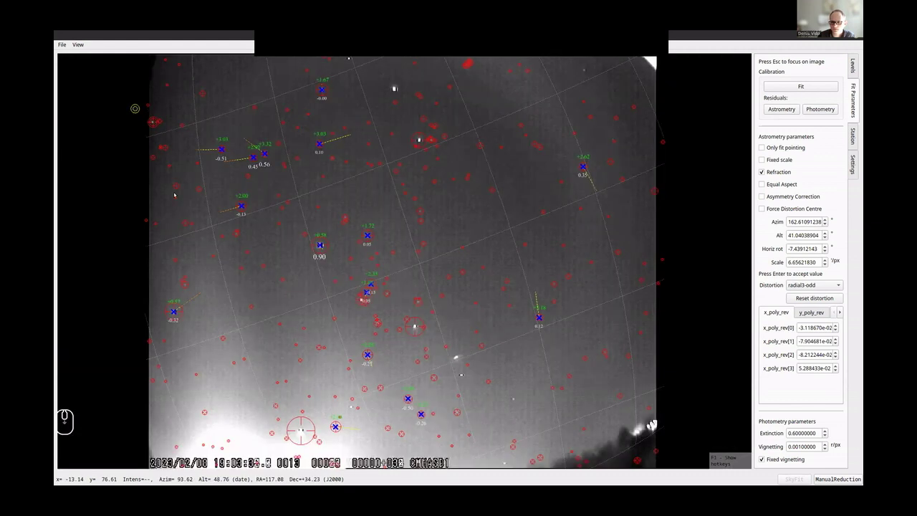
scroll(176, 192, "up", 5)
scroll(190, 184, "up", 3)
left_click(191, 185)
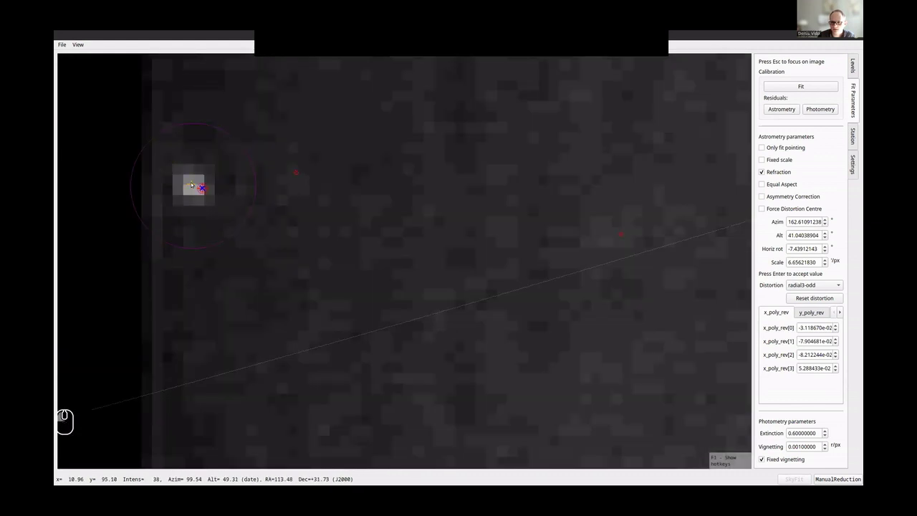
key("space")
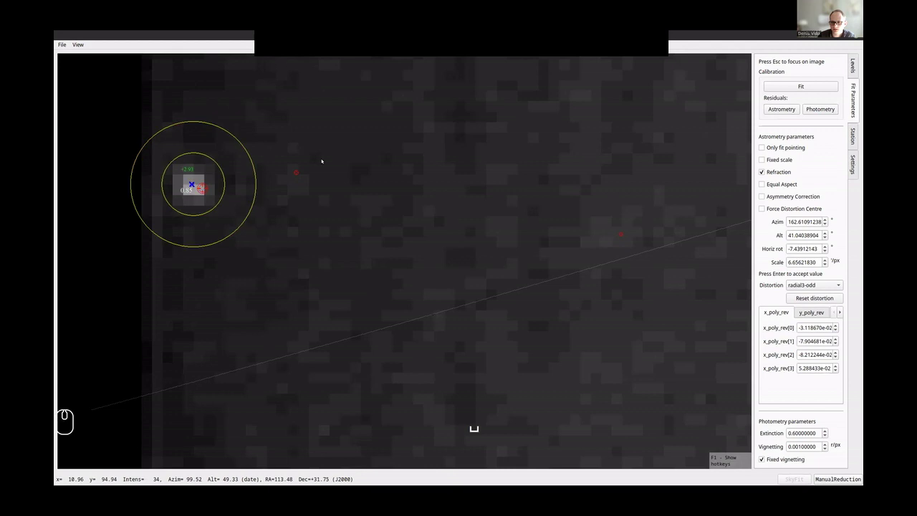
Refit the plate with all picked star pairs and open the astrometry residual plots.
left_click(796, 87)
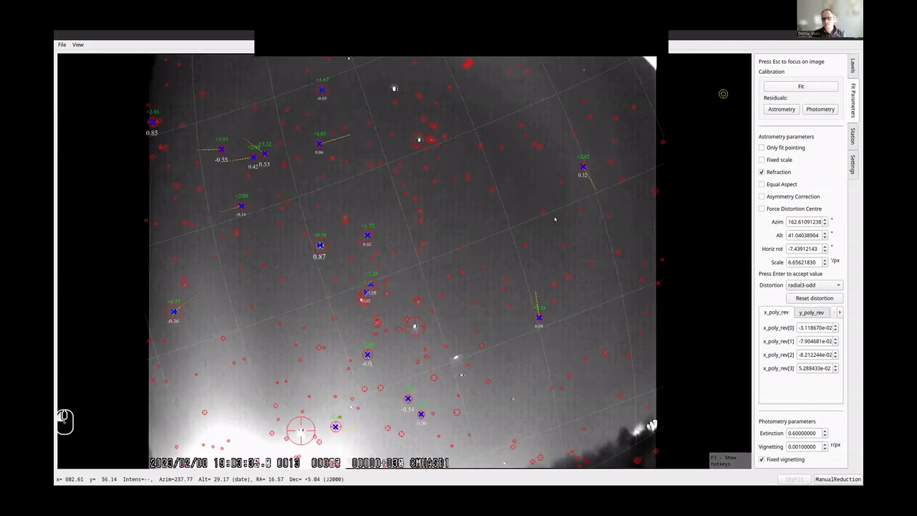
left_click(789, 87)
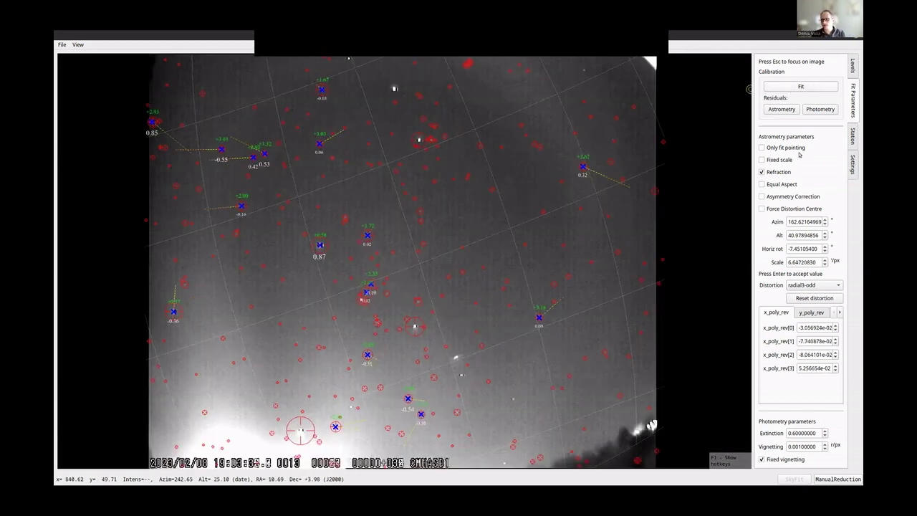
left_click(782, 110)
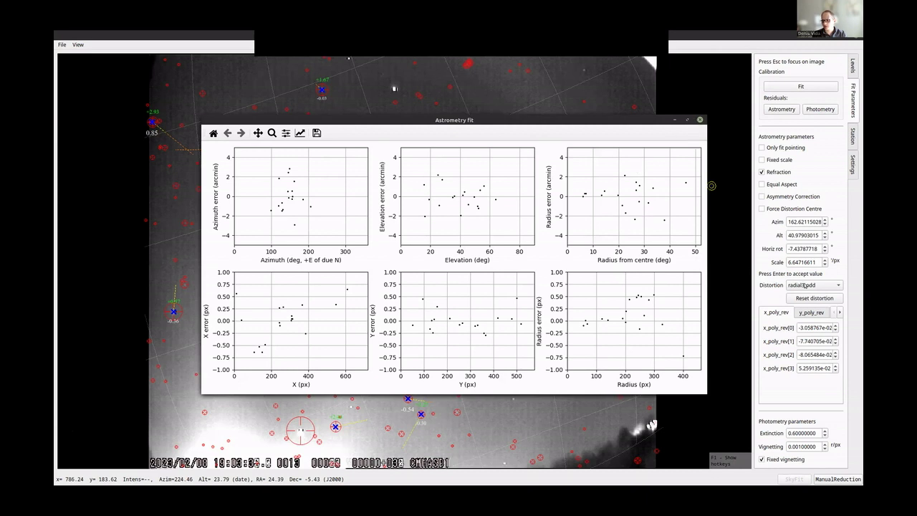
Change the distortion model to radial5-odd and check the fit in the astrometry residual plots.
left_click(701, 120)
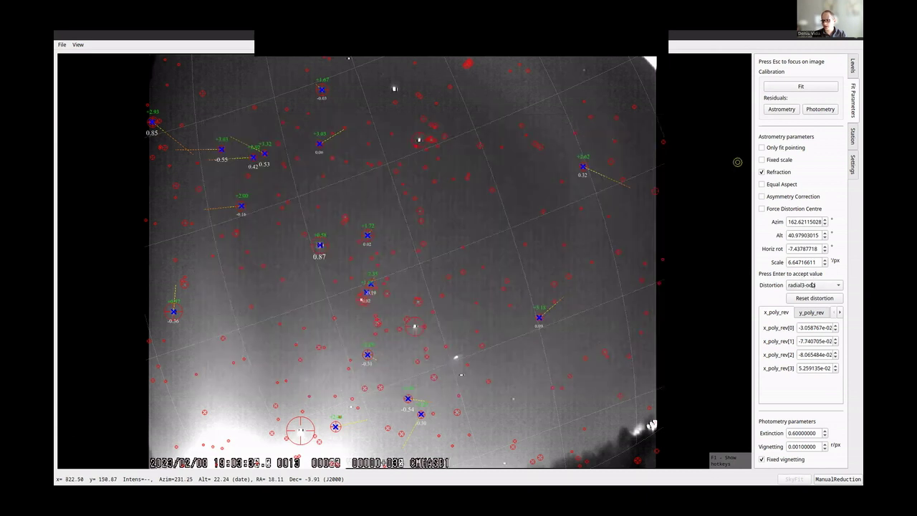
left_click(813, 285)
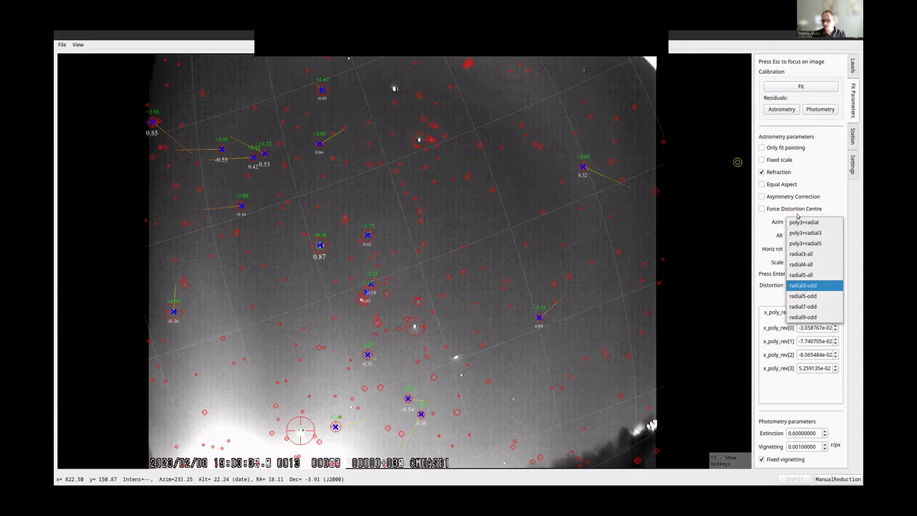
left_click(803, 296)
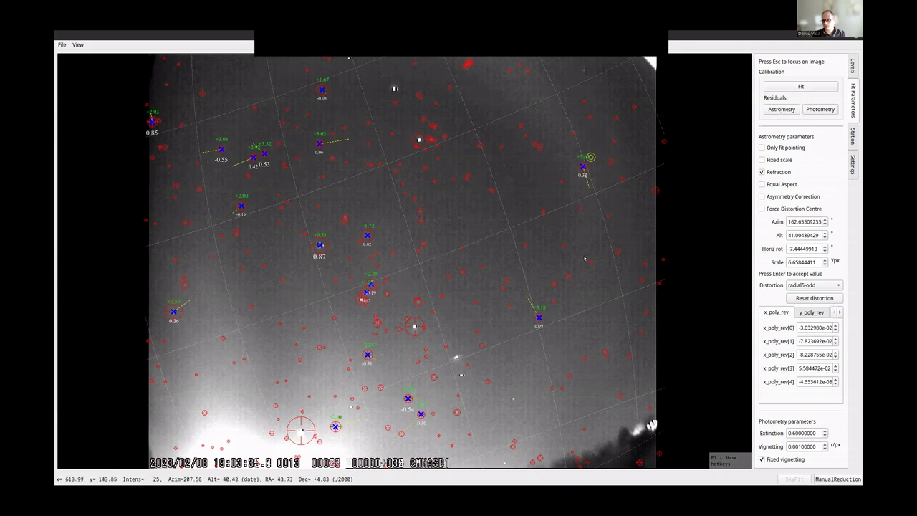
left_click(782, 110)
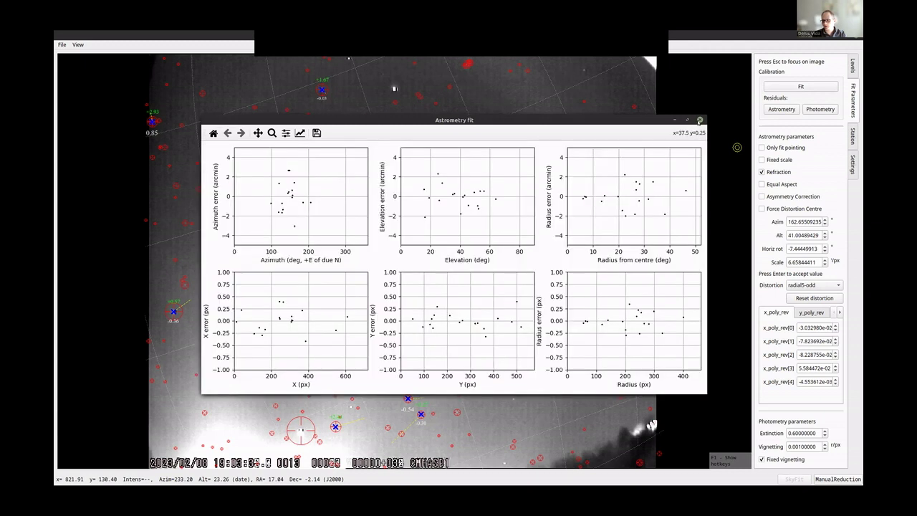
left_click(736, 146)
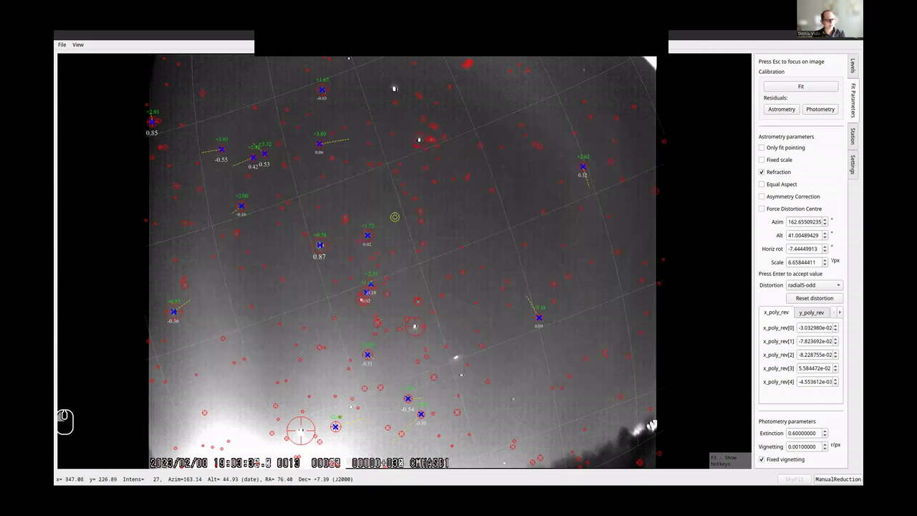
Read the fit's RMSD in pixels and arcminutes in the terminal, and examine the astrometry residual plots again.
left_click(175, 332)
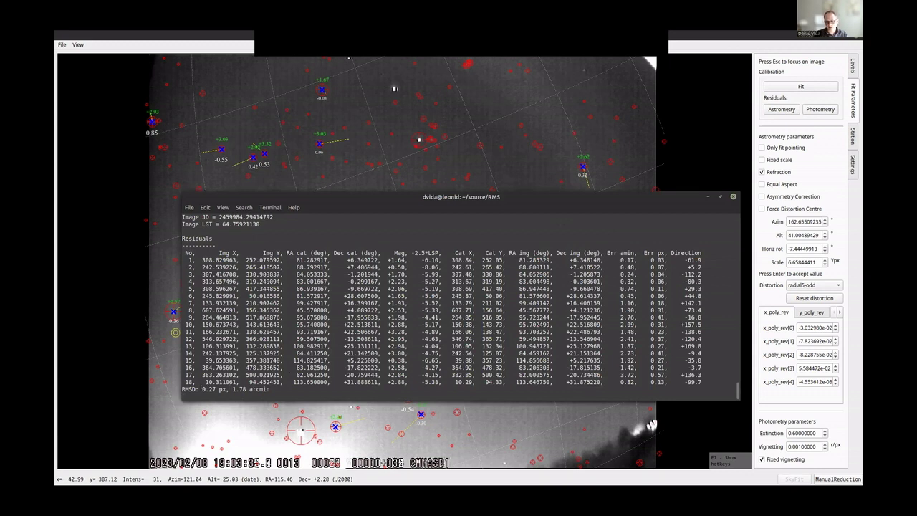
double_click(209, 389)
double_click(240, 389)
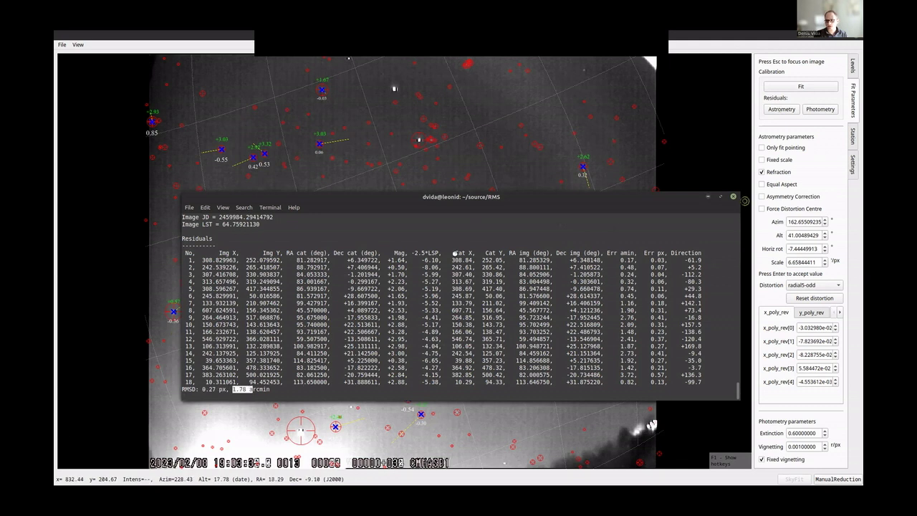
left_click(782, 109)
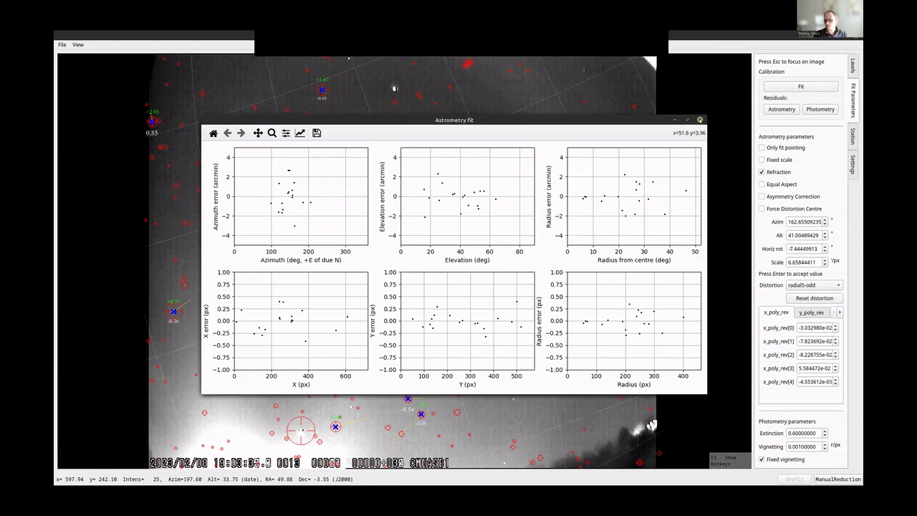
left_click(700, 120)
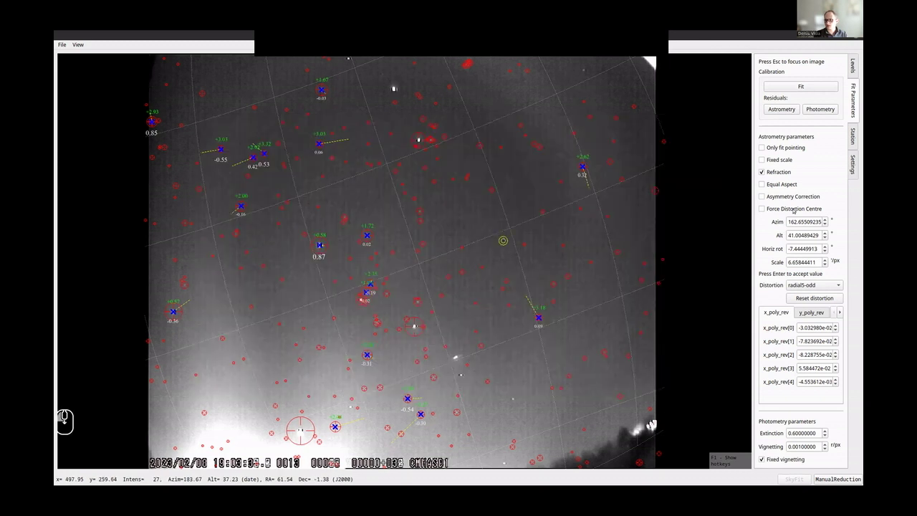
Enable the asymmetry correction and refit the plate several times with the radial5-odd model.
left_click(762, 196)
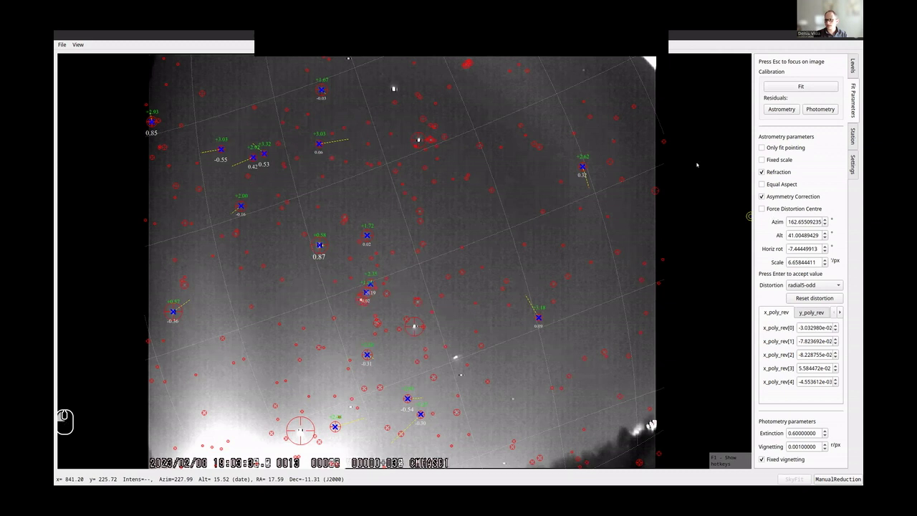
left_click(801, 88)
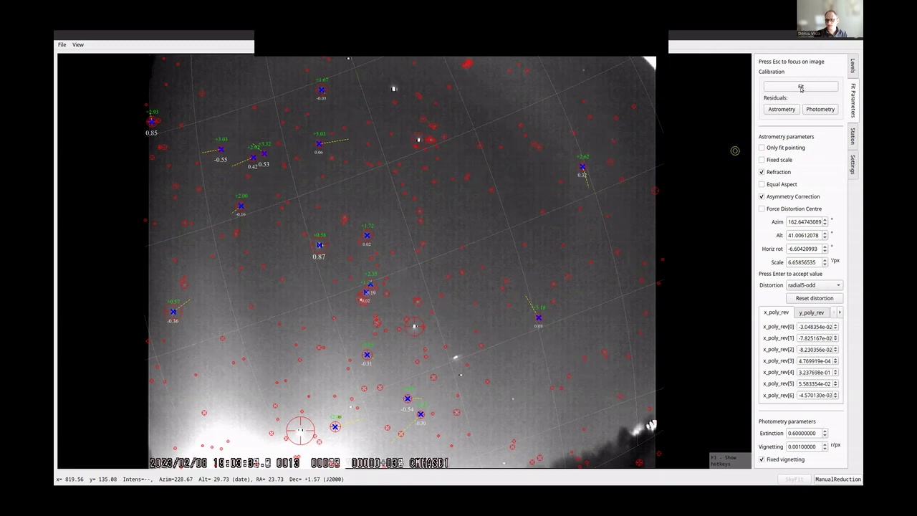
left_click(801, 87)
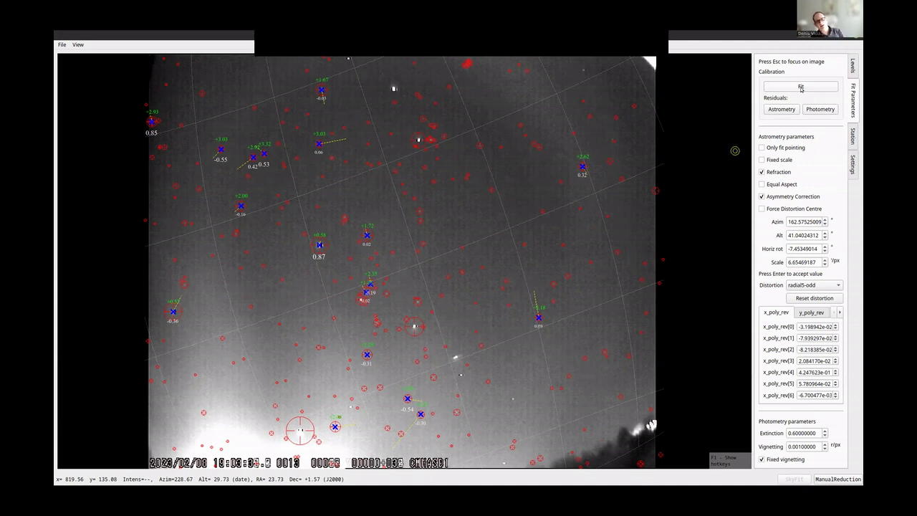
left_click(801, 88)
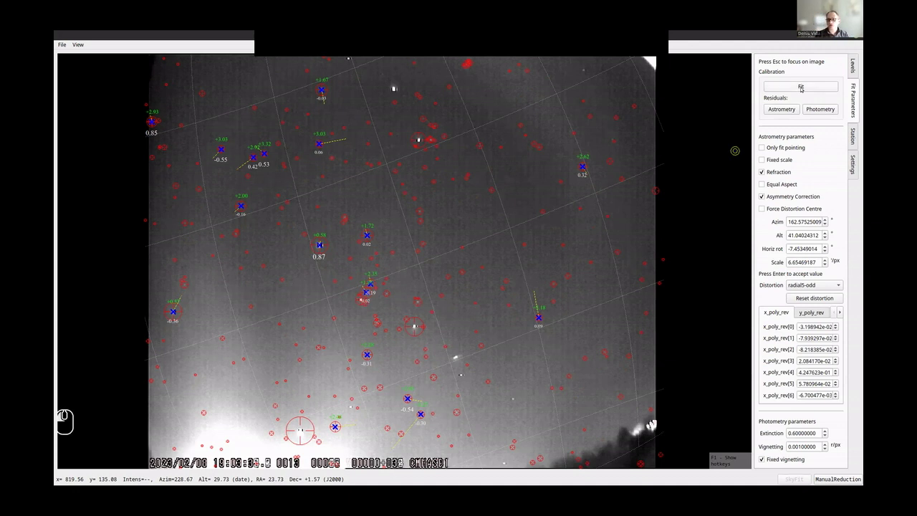
left_click(808, 88)
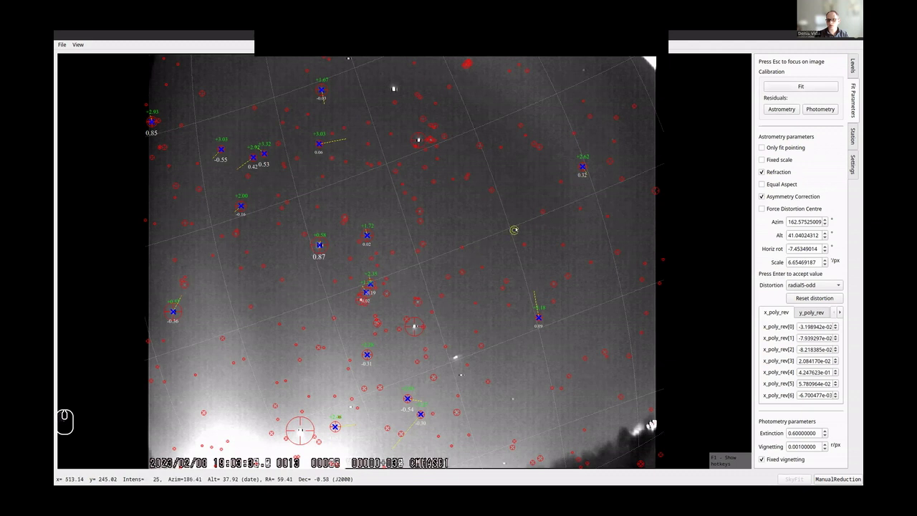
left_click(795, 84)
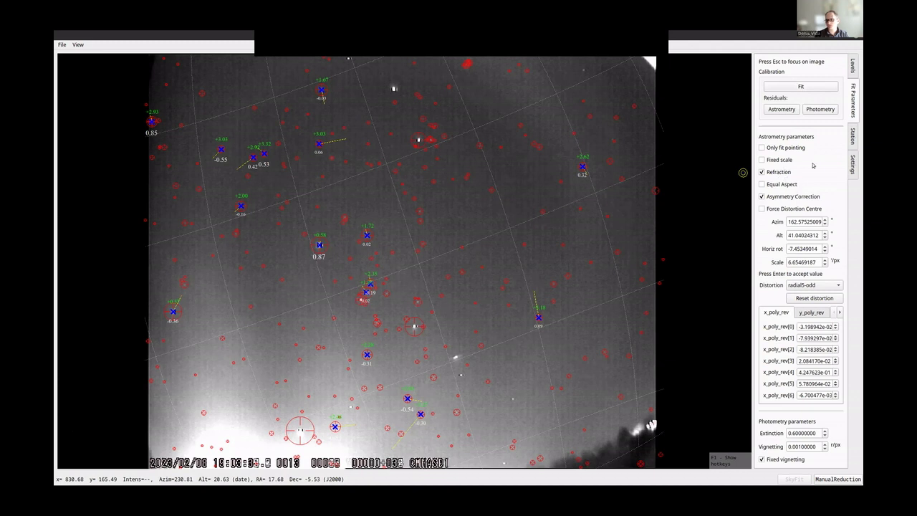
Examine the astrometry residual plots of the asymmetry-corrected fit and its RMSD in the terminal.
left_click(780, 109)
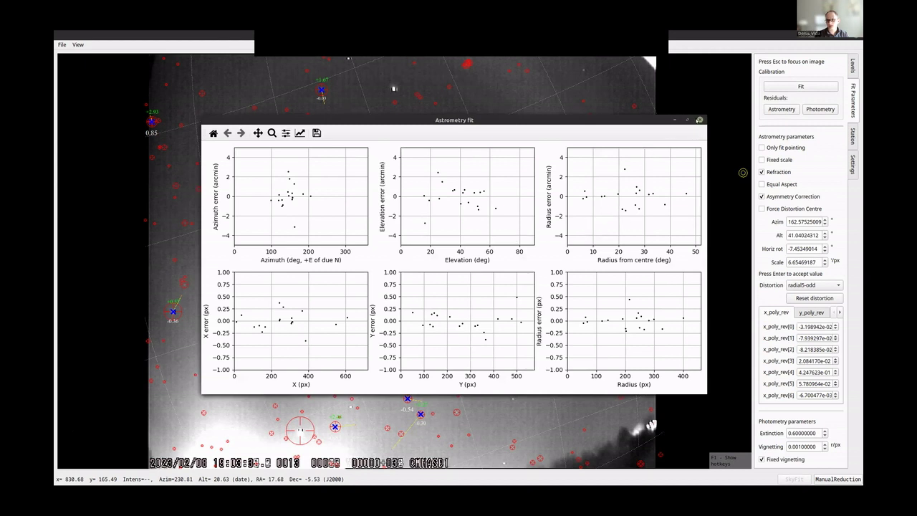
left_click(700, 120)
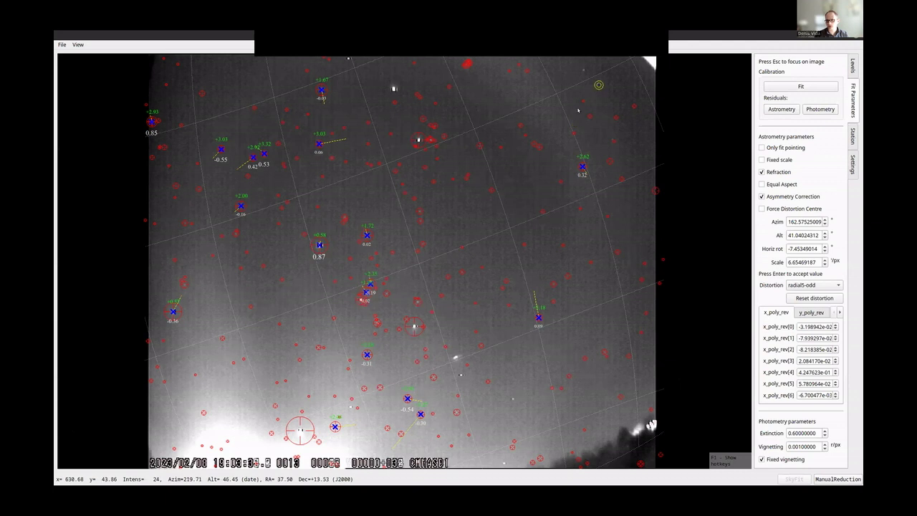
key("alt+Tab")
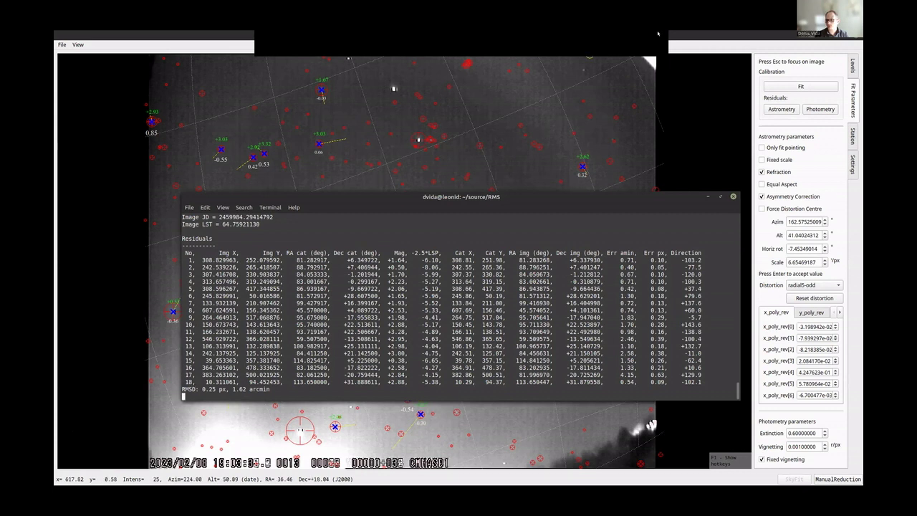
key("alt+Tab")
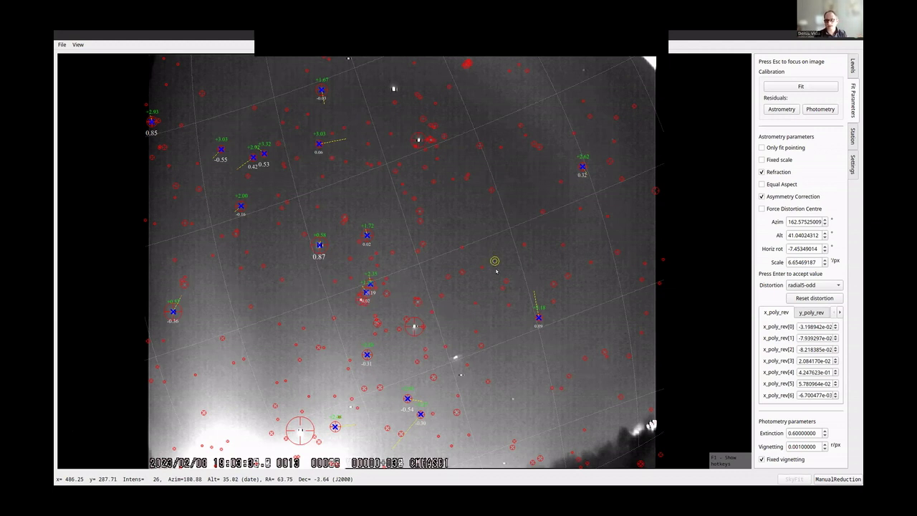
Save the calibration and change from SkyFit to manual reduction mode.
key("ctrl+s")
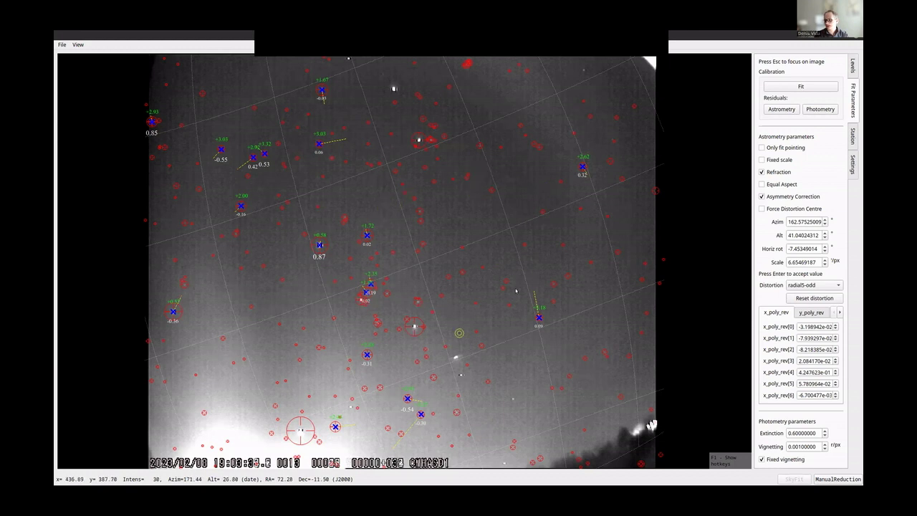
left_click(835, 480)
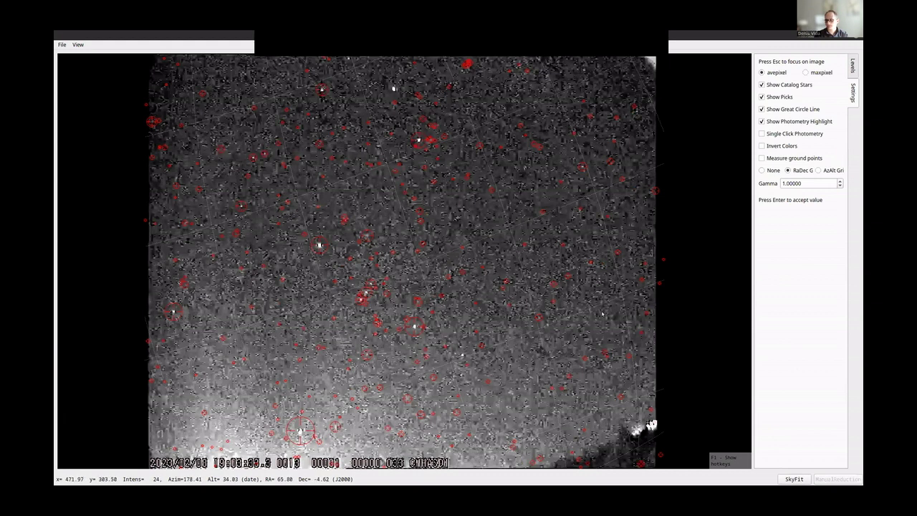
left_click(832, 479)
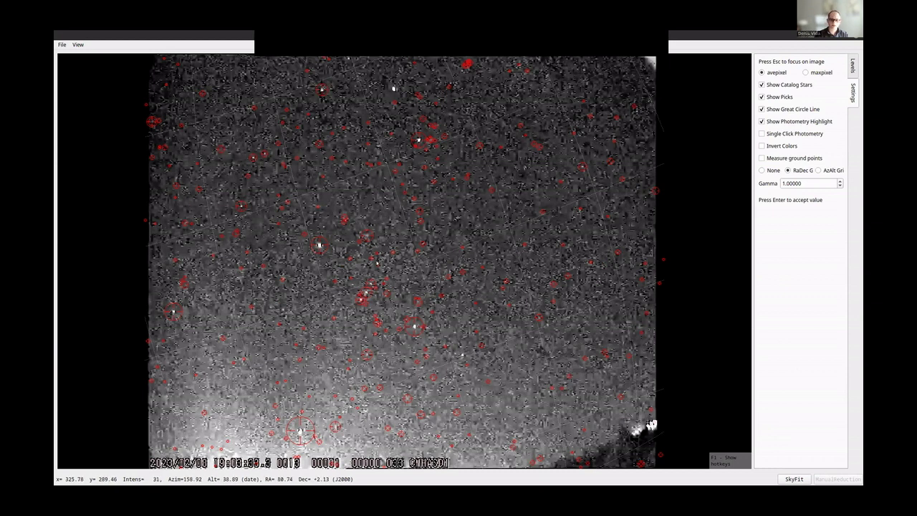
left_click(796, 479)
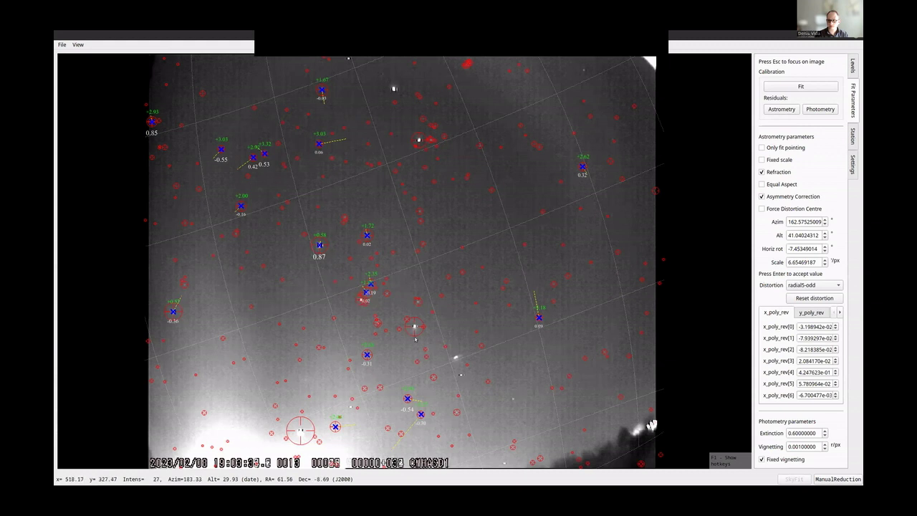
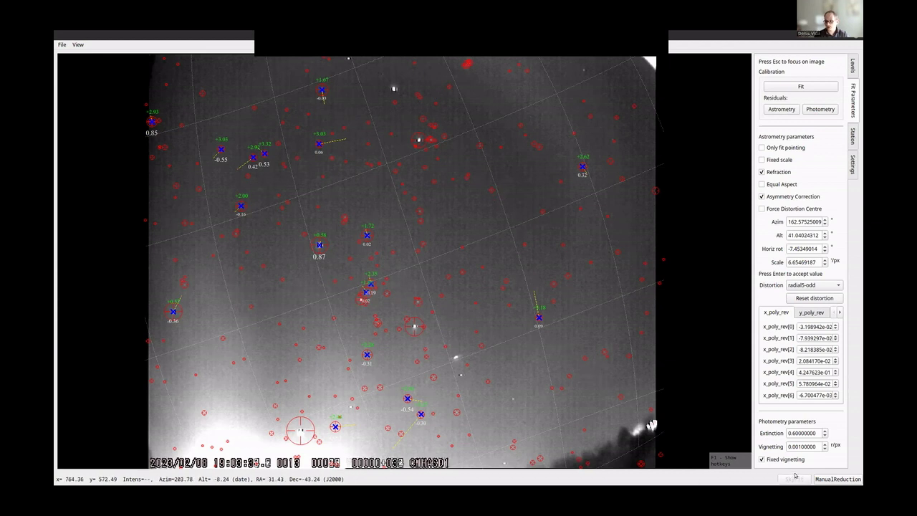
key("ctrl+Tab")
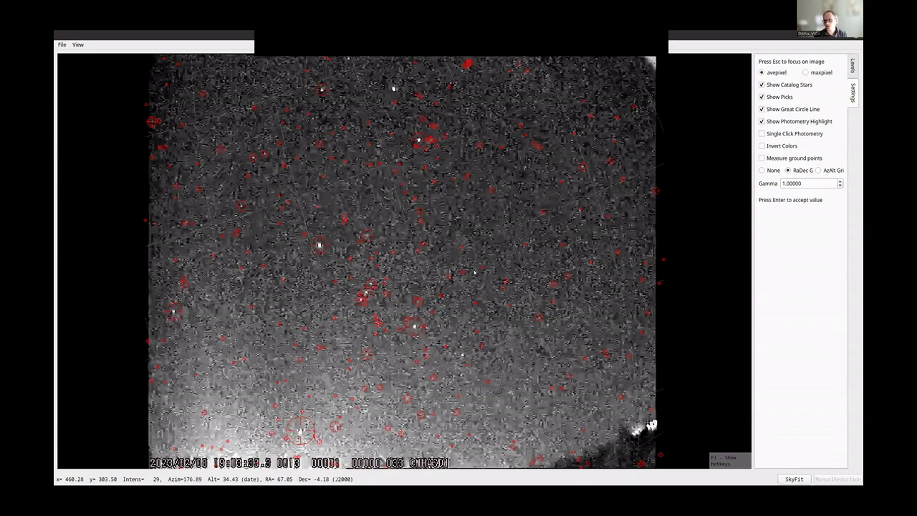
Advance through the early video frames one by one to look for the fireball.
key("Right")
key("Right")
key("Right")
key("Right")
key("Right")
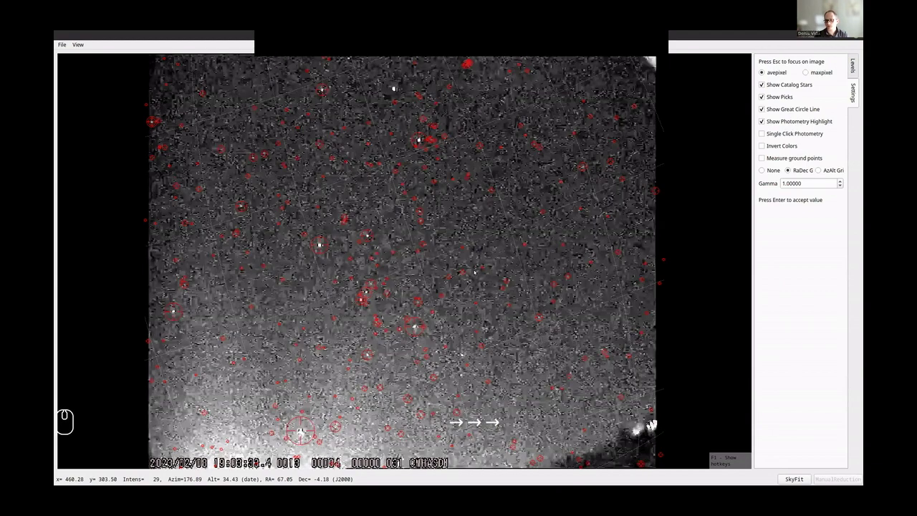
key("Right")
key("Right")
key("Right")
key("Right")
key("Right")
key("Right")
key("Right")
key("Right")
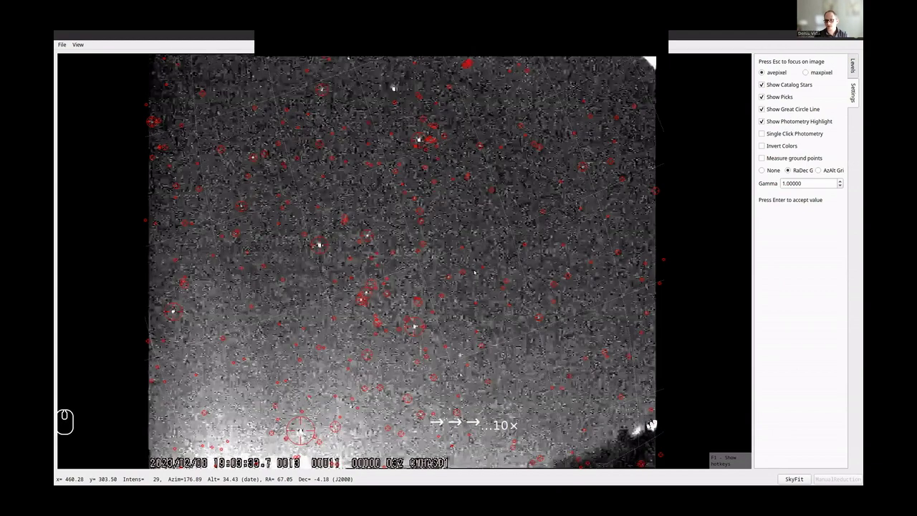
key("Right")
key("Right")
key("Right")
key("Right")
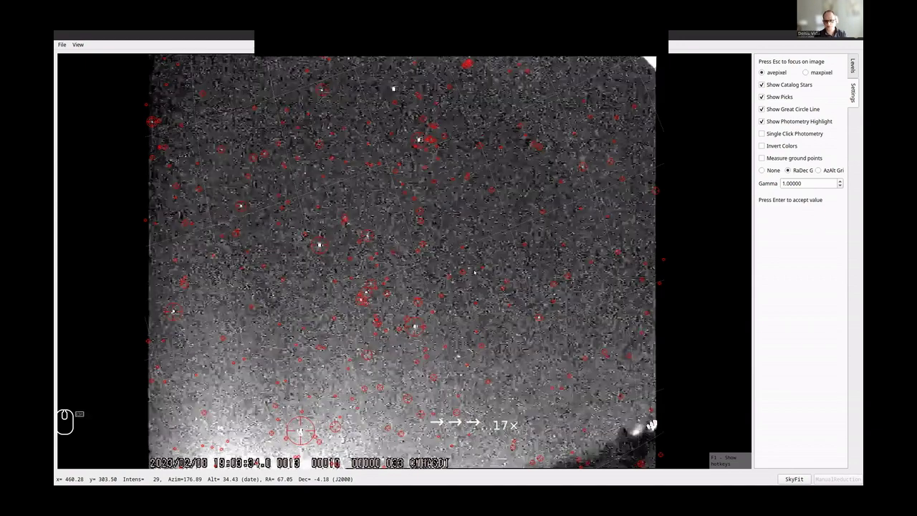
Turn off auto levels and go forward and back through the frames to examine the fireball near the lower middle.
key("ctrl+a")
key("Right")
key("Right")
key("Right")
key("Right")
key("Right")
key("Right")
key("Right")
key("Right")
key("Right")
key("Right")
key("Right")
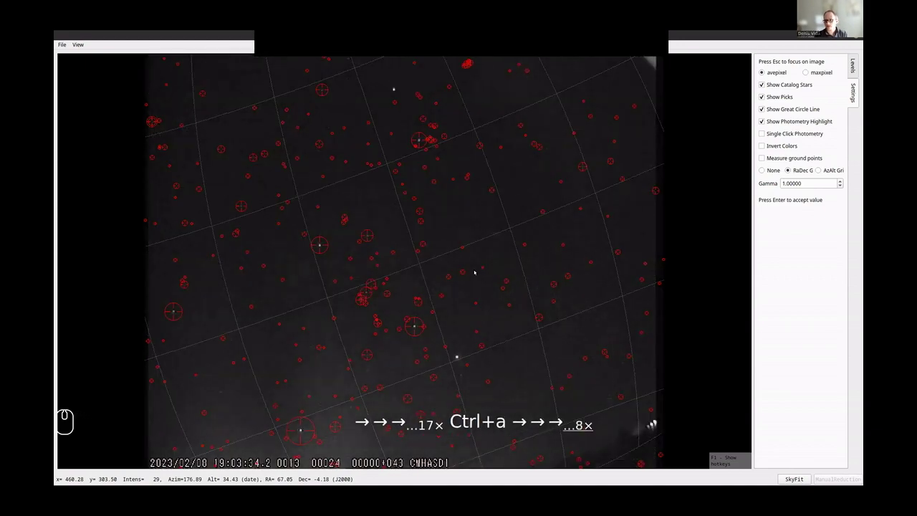
key("Right")
key("Right")
key("Right")
key("Right")
key("Right")
key("Right")
key("Right")
key("Right")
key("Right")
key("Right")
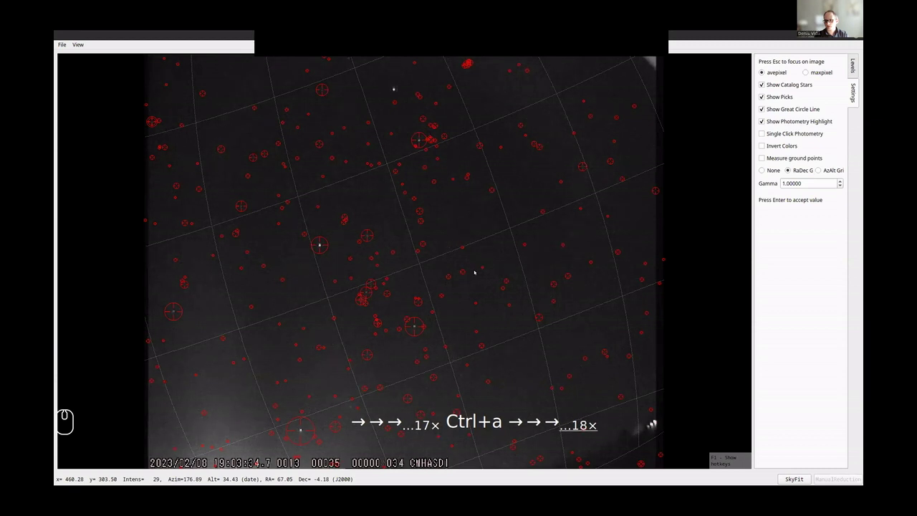
key("Right")
key("Right")
key("Right")
key("Left")
key("Left")
key("Left")
key("Left")
key("Left")
key("Left")
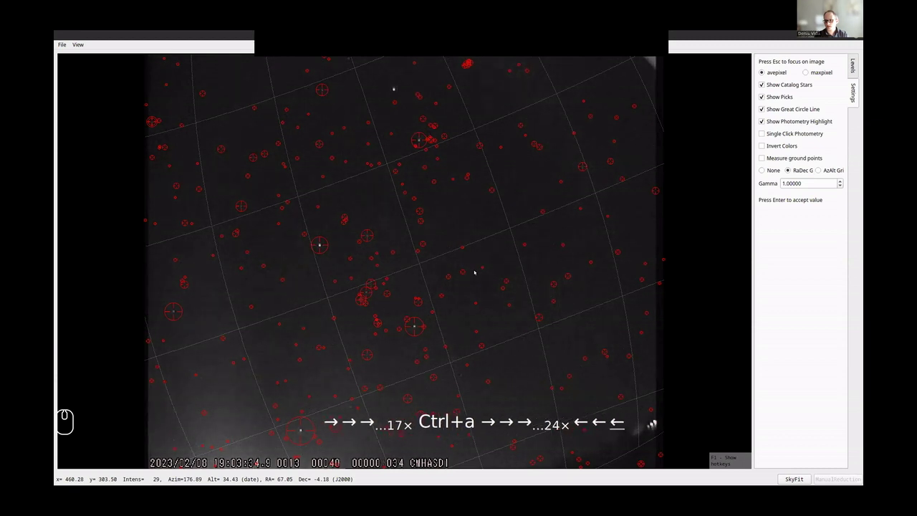
key("Left")
key("Left")
key("Left")
key("Left")
key("Left")
key("Left")
key("Left")
key("Left")
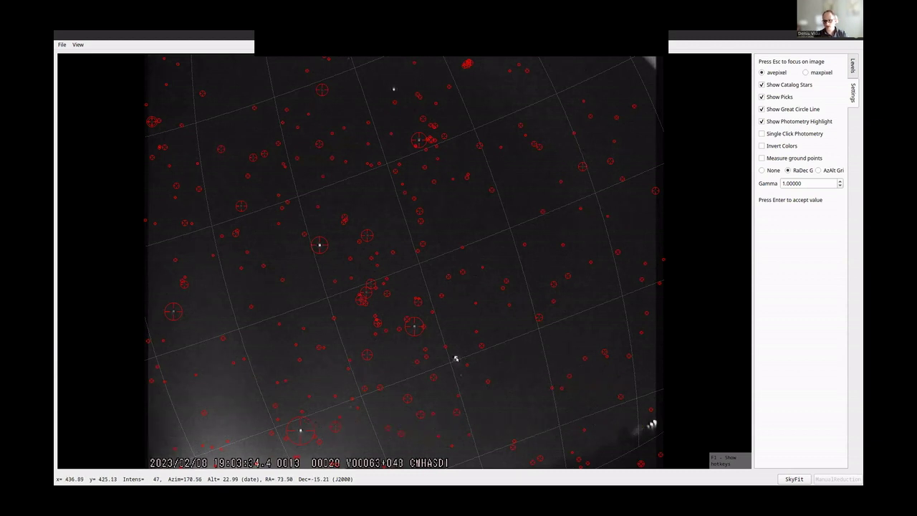
Turn auto levels back on and follow the fireball frame by frame towards its end.
key("ctrl+a")
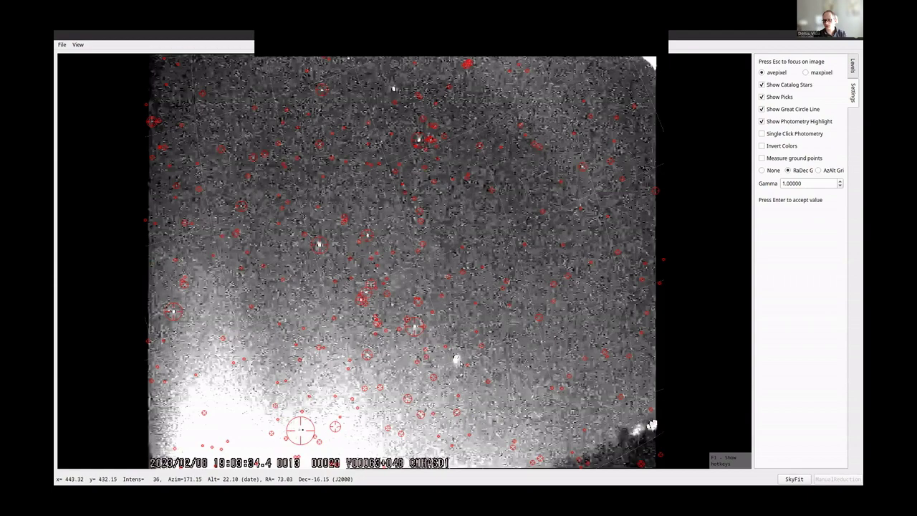
key("Right")
key("Right")
key("Right")
key("Right")
key("Right")
key("Right")
key("Right")
key("Right")
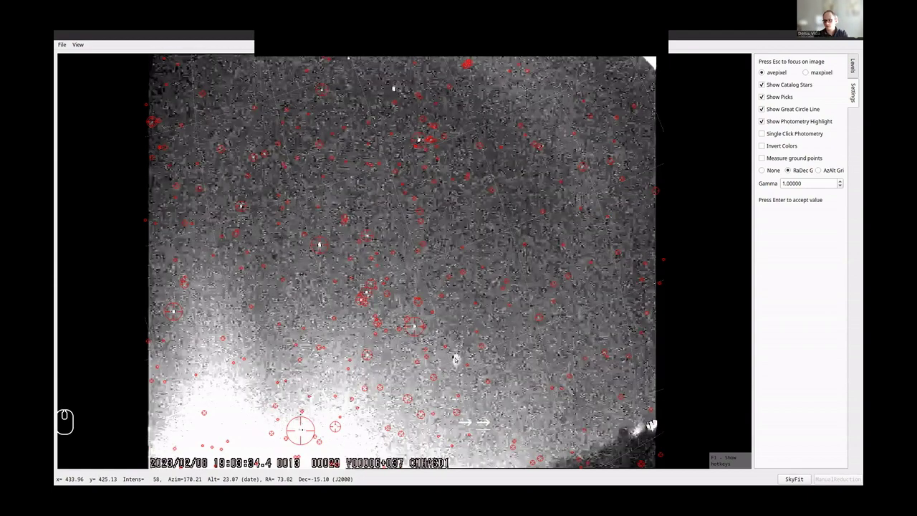
key("Right")
key("Right")
key("Right")
key("Right")
key("Right")
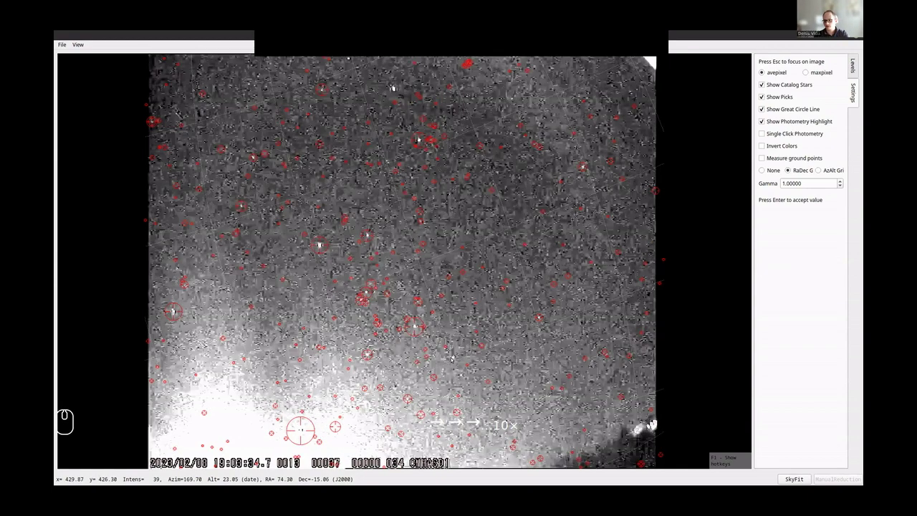
Go back through the video frames one by one to trace the fireball towards its beginning.
key("Left")
key("Left")
key("Left")
key("Left")
key("Left")
key("Left")
key("Left")
key("Left")
key("Left")
key("Left")
key("Left")
key("Left")
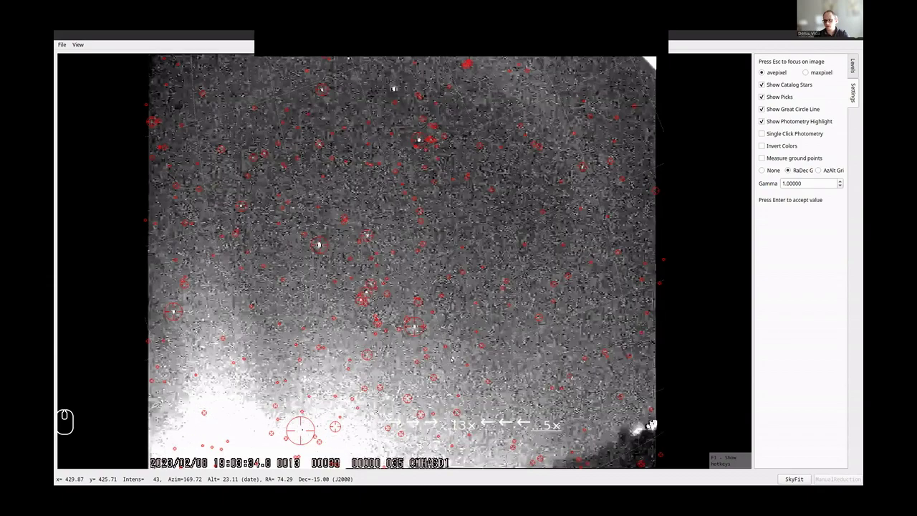
key("Left")
key("Left")
key("Left")
key("Left")
key("Left")
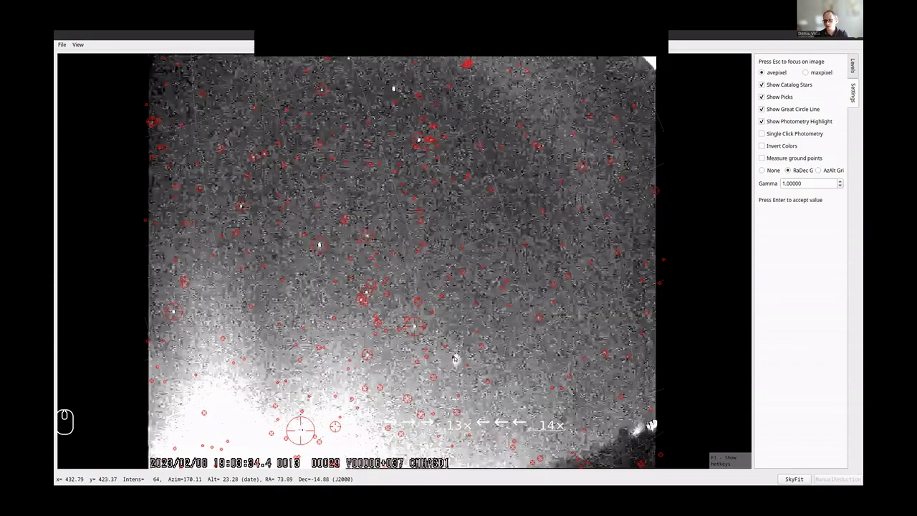
key("Left")
key("Left")
key("Left")
key("Left")
key("Left")
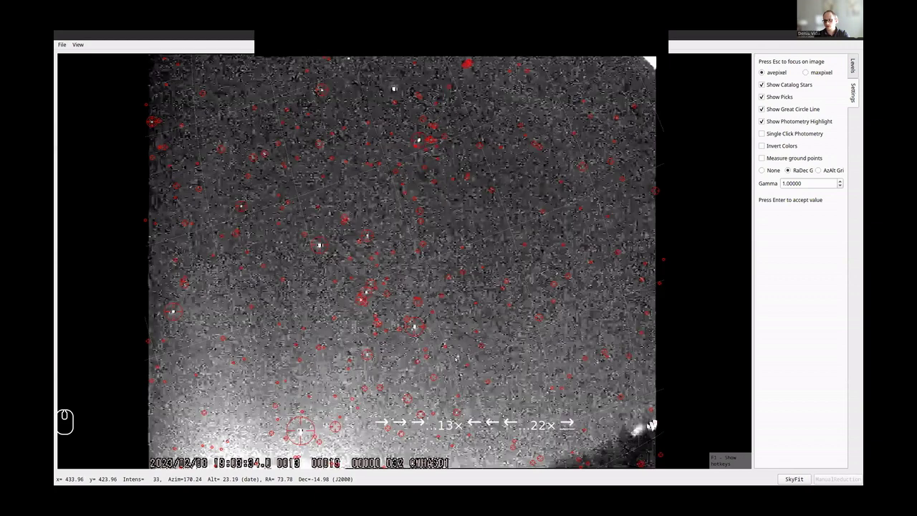
Advance seven frames to re-examine the fireball near the lower middle, and return from manual reduction to SkyFit mode.
key("Right")
key("Right")
key("Right")
key("Right")
key("Right")
key("Right")
key("Right")
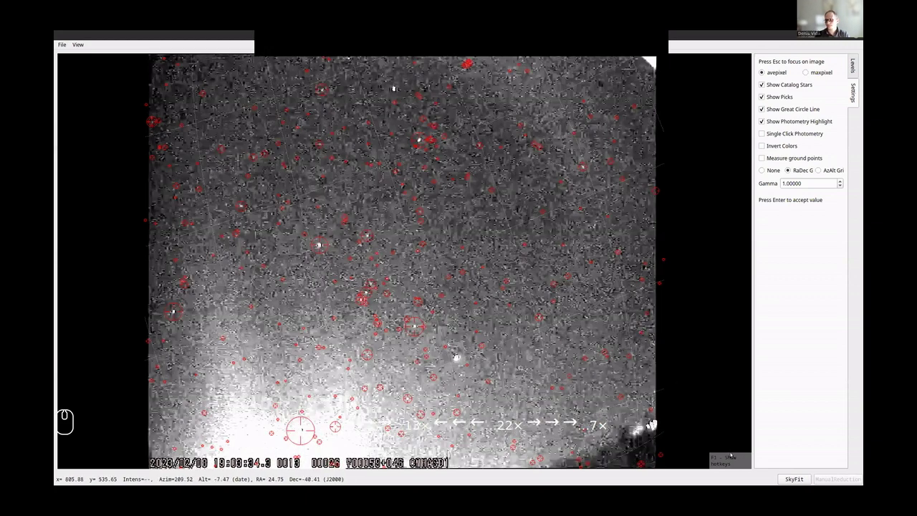
left_click(792, 478)
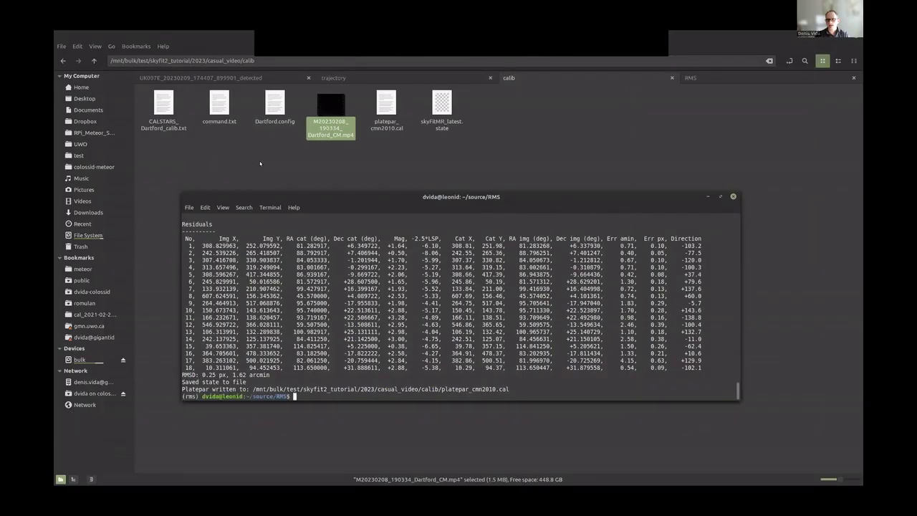
Switch to the file manager and copy platepar_cmn2010.cal and Dartford.config from the calib folder.
left_click(386, 104)
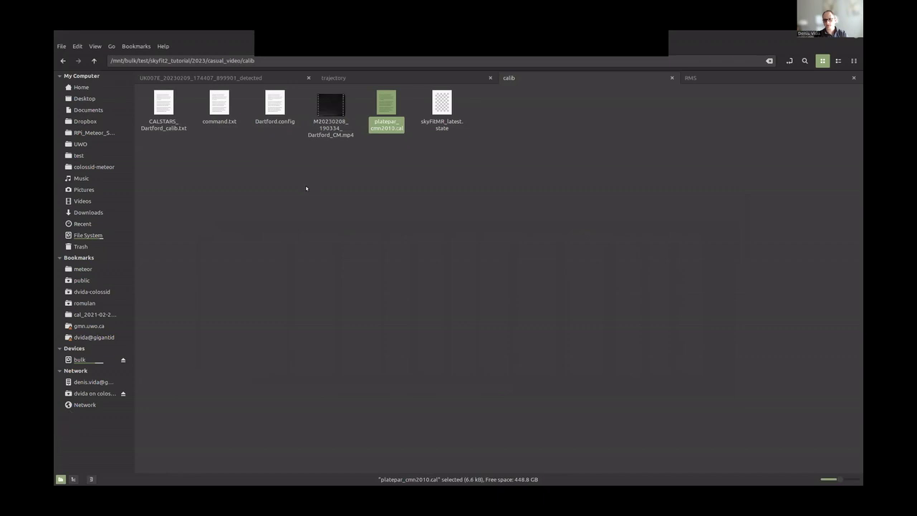
left_click(267, 115, "ctrl")
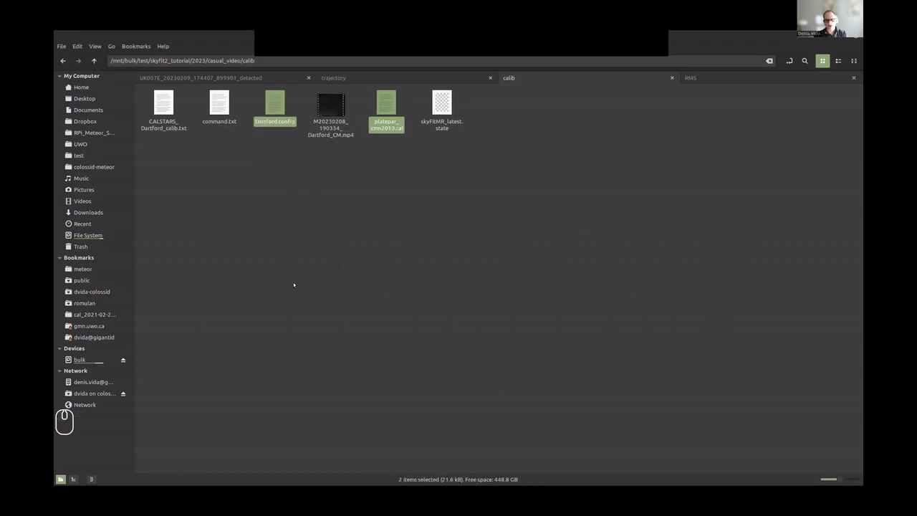
key("ctrl+c")
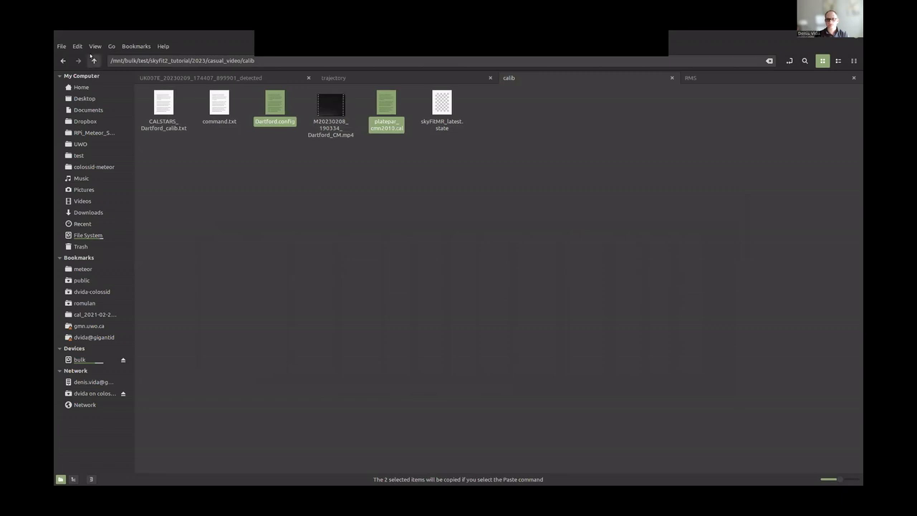
Paste the copied Dartford.config and platepar_cmn2010.cal files into the parent casual_video folder.
left_click(94, 60)
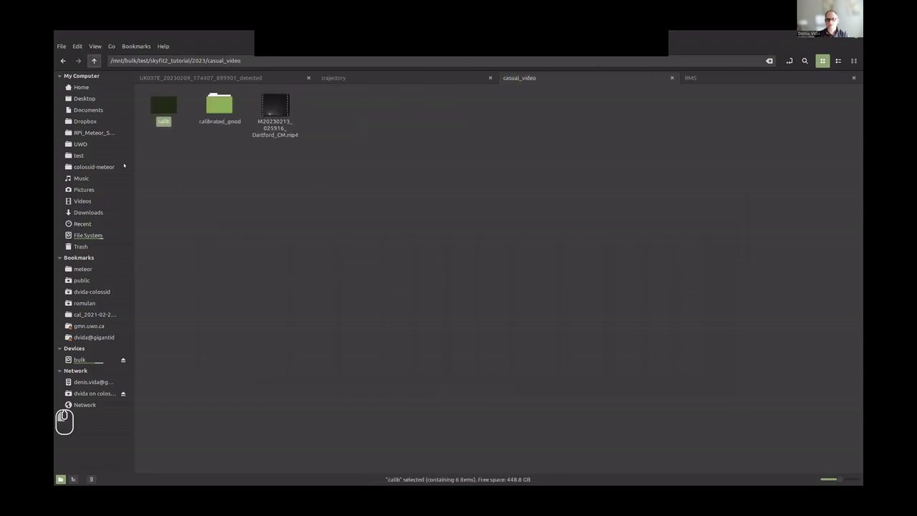
key("ctrl+v")
left_click(343, 211)
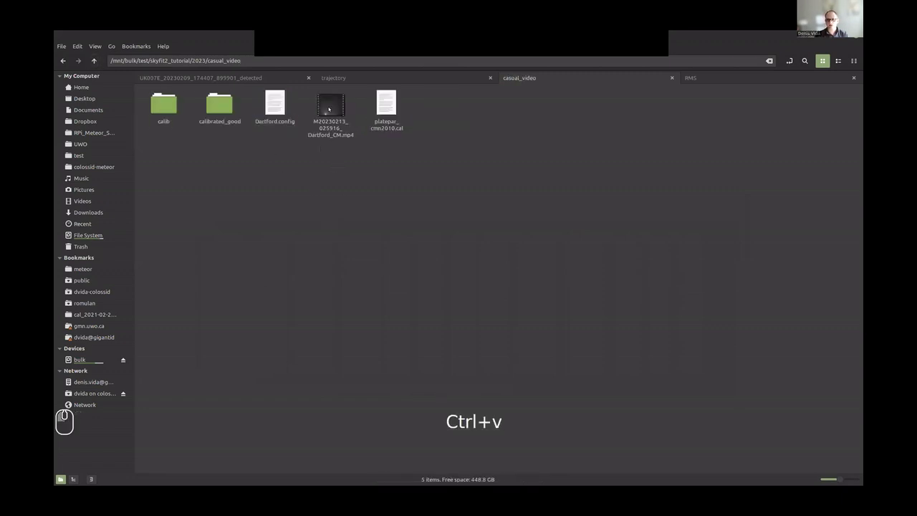
Play the M20230213_025916_Dartford_CM.mp4 video to view the fireball, then close the player.
left_click(327, 109)
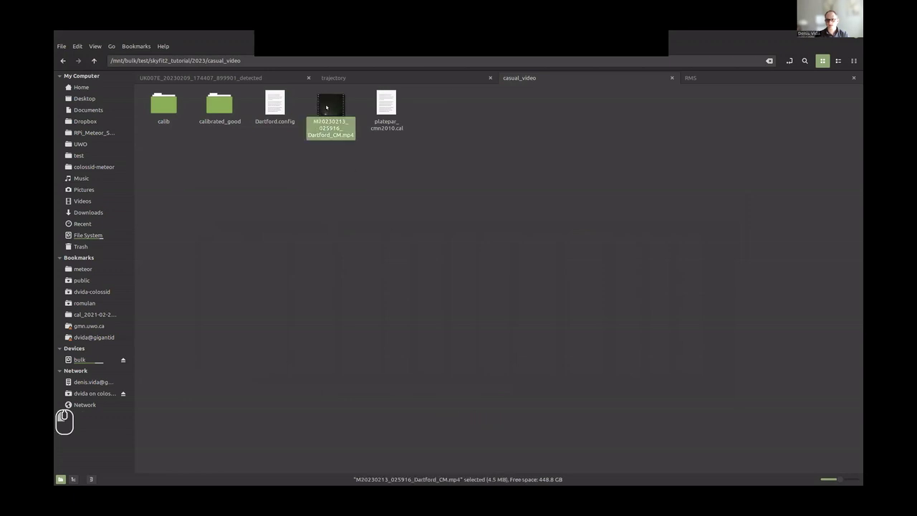
double_click(327, 108)
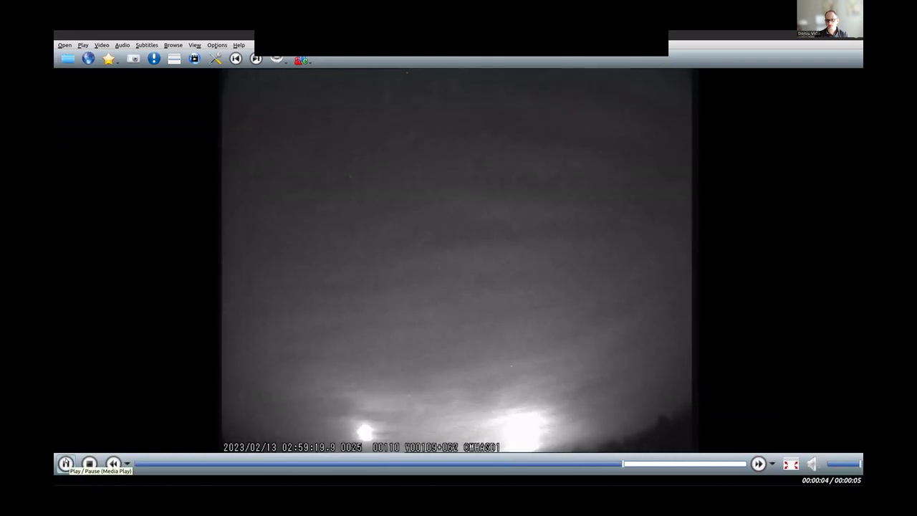
left_click(65, 464)
left_click(856, 36)
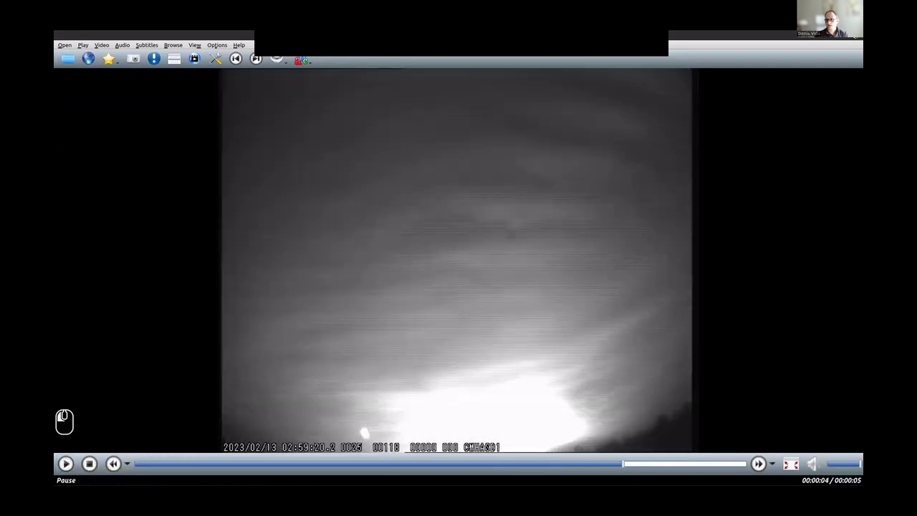
left_click(430, 233)
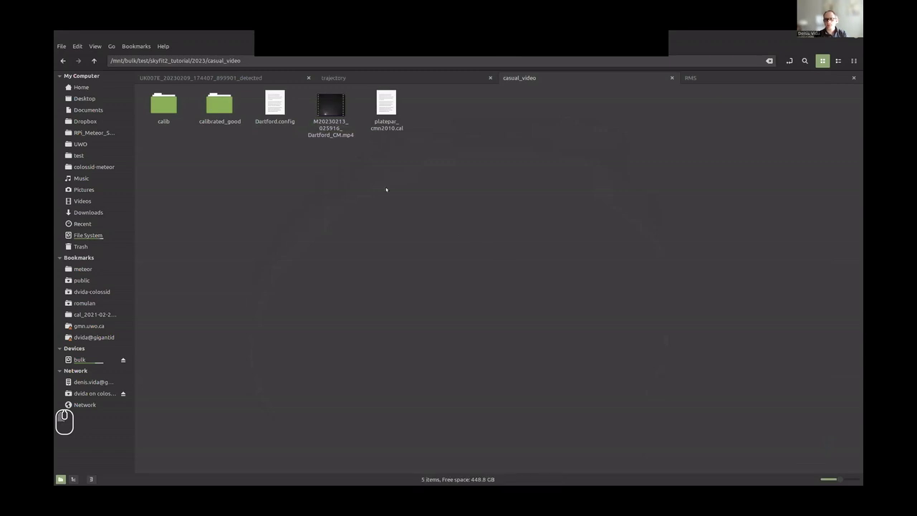
Copy the casual_video folder path and recall the previous SkyFit2 command in the terminal.
key("ctrl+l")
key("ctrl+c")
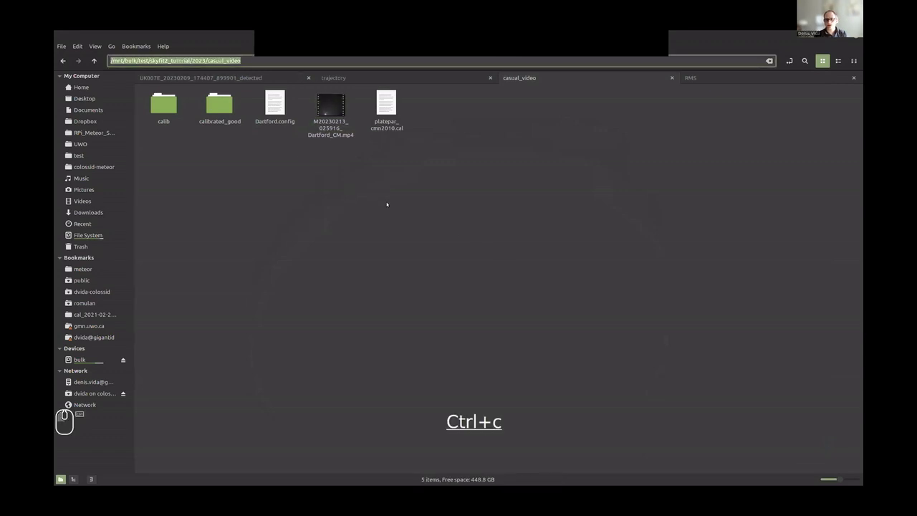
key("alt+Tab")
key("Up")
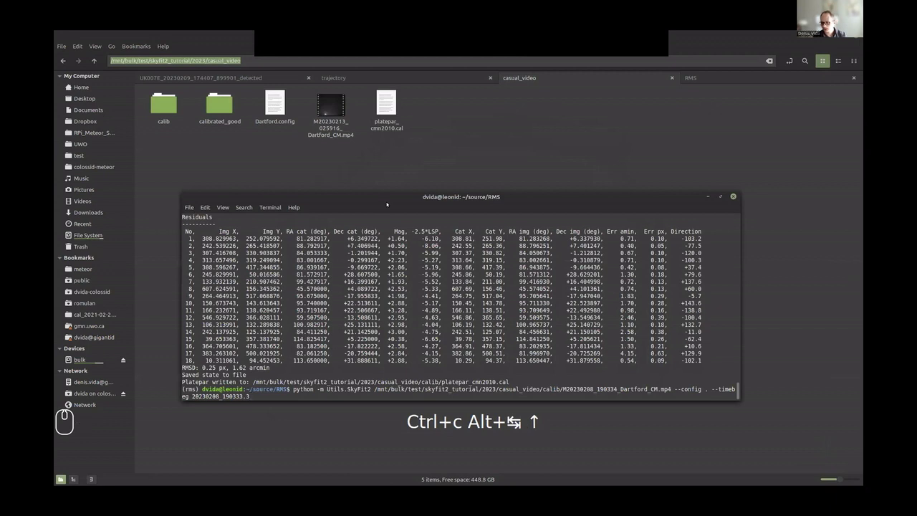
Replace the recalled command's arguments with the path to casual_video/M20230213_025916_Dartford_CM.mp4, --config . and an empty --timebeg option.
key("BackSpace")
key("BackSpace")
key("BackSpace")
key("BackSpace")
key("BackSpace")
key("BackSpace")
key("BackSpace")
key("BackSpace")
key("BackSpace")
key("BackSpace")
key("BackSpace")
key("BackSpace")
key("BackSpace")
key("BackSpace")
key("BackSpace")
key("BackSpace")
key("BackSpace")
key("BackSpace")
key("BackSpace")
key("BackSpace")
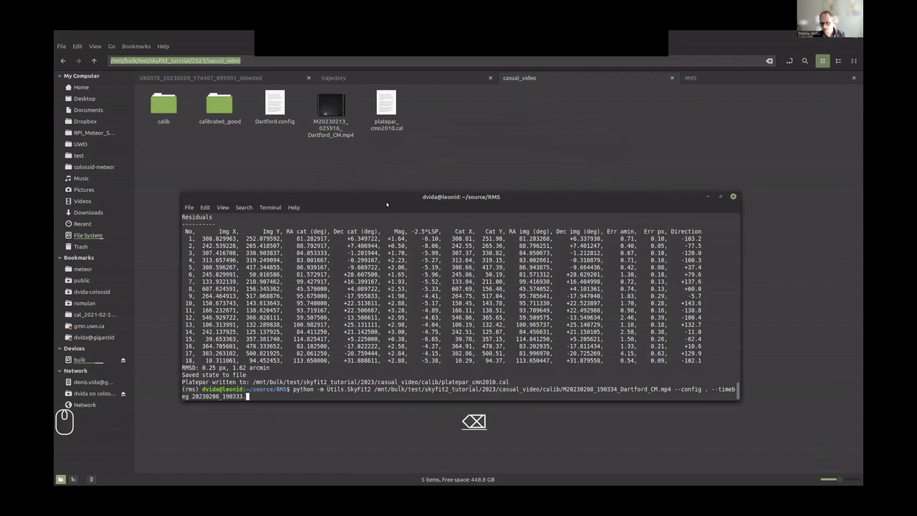
key("BackSpace")
key("BackSpace")
key("BackSpace")
key("BackSpace")
key("BackSpace")
key("BackSpace")
key("BackSpace")
key("BackSpace")
key("BackSpace")
key("BackSpace")
key("BackSpace")
key("BackSpace")
key("BackSpace")
key("BackSpace")
key("BackSpace")
key("BackSpace")
key("BackSpace")
key("BackSpace")
key("BackSpace")
key("BackSpace")
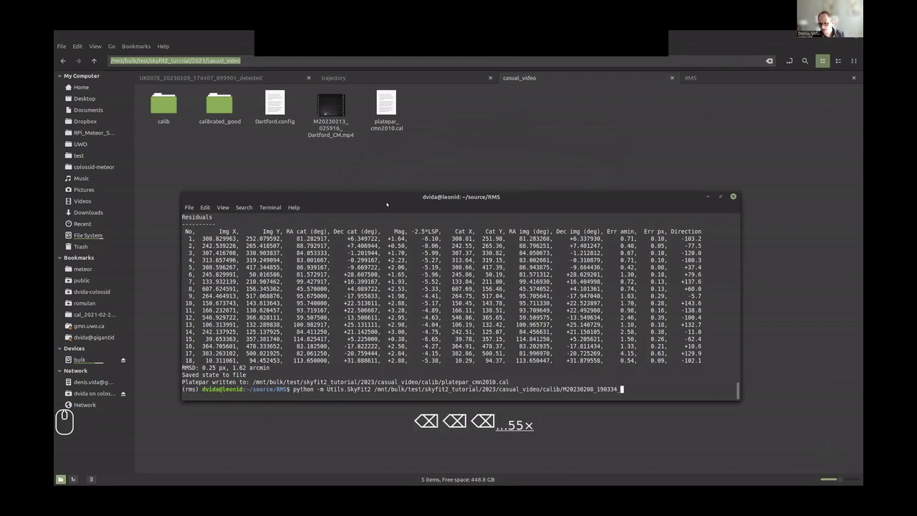
key("BackSpace")
key("BackSpace")
key("BackSpace")
key("BackSpace")
key("BackSpace")
key("BackSpace")
key("BackSpace")
key("BackSpace")
key("BackSpace")
key("BackSpace")
key("BackSpace")
key("BackSpace")
key("BackSpace")
key("BackSpace")
key("BackSpace")
key("BackSpace")
key("BackSpace")
key("BackSpace")
key("BackSpace")
key("BackSpace")
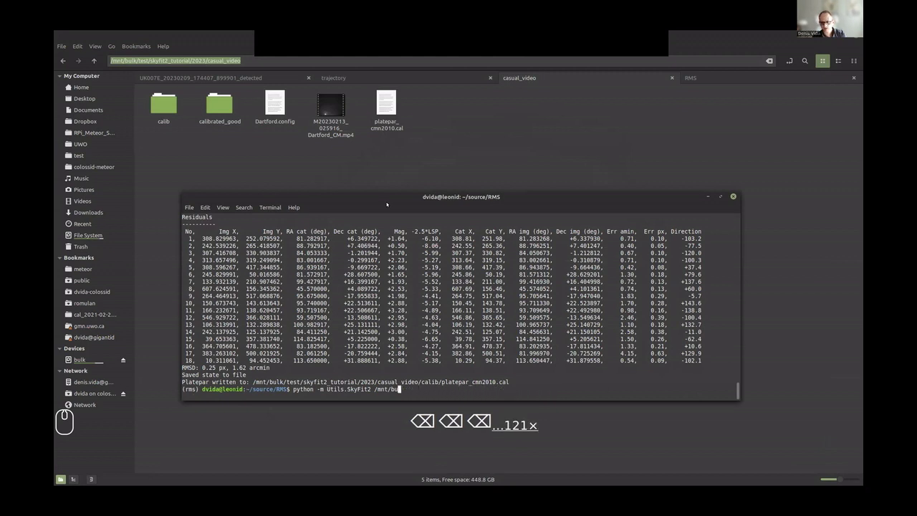
key("ctrl+shift+v")
type("/M2")
key("Tab")
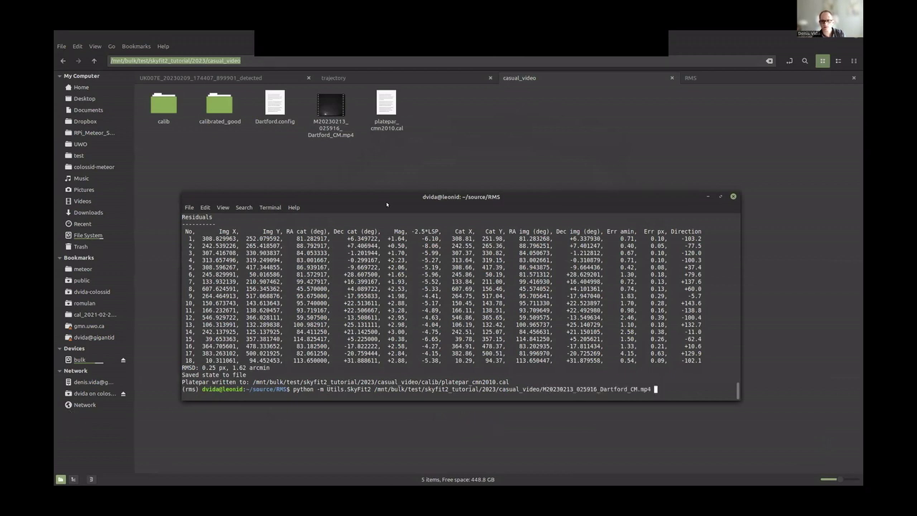
type("--config ")
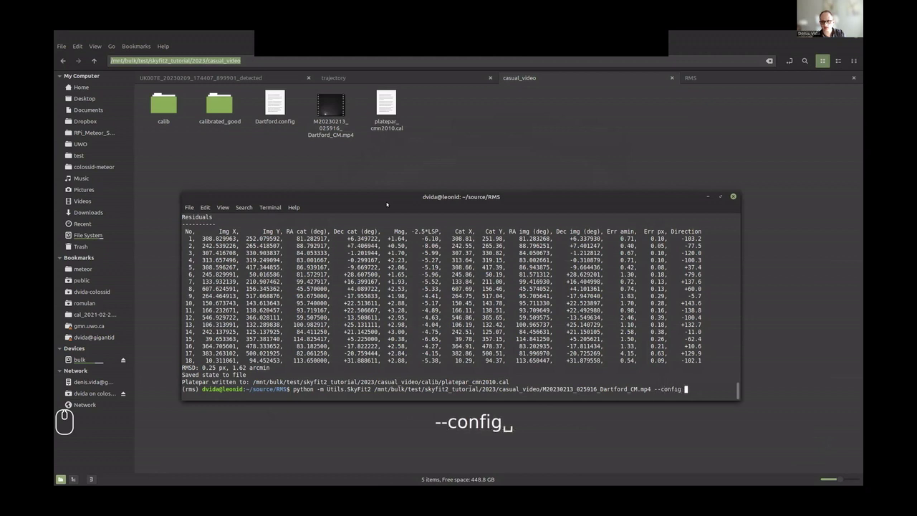
type(". --timebeg")
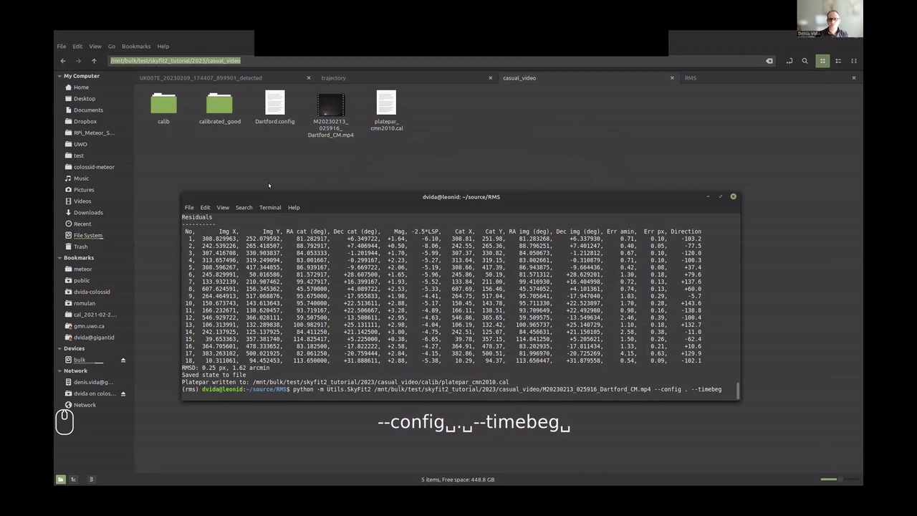
Check the timestamp on the first frame of M20230213_025916_Dartford_CM.mp4 and return to the terminal.
left_click(328, 105)
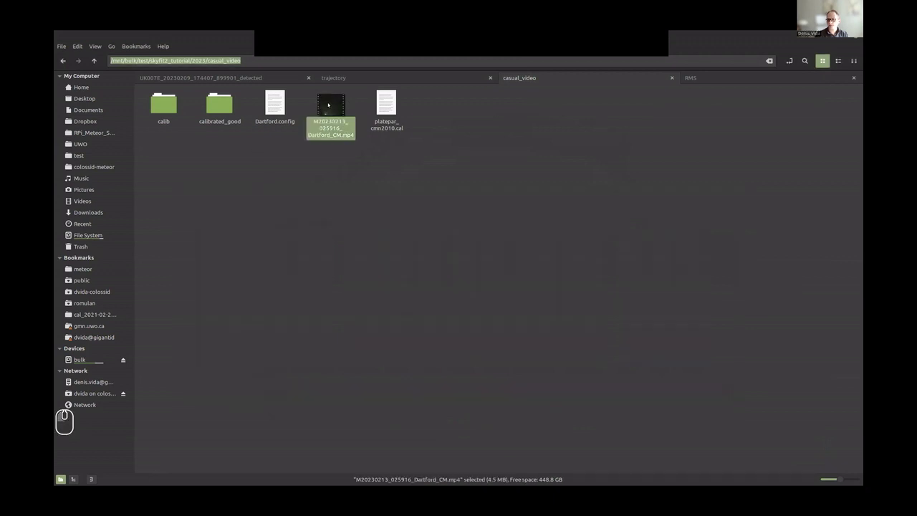
double_click(328, 106)
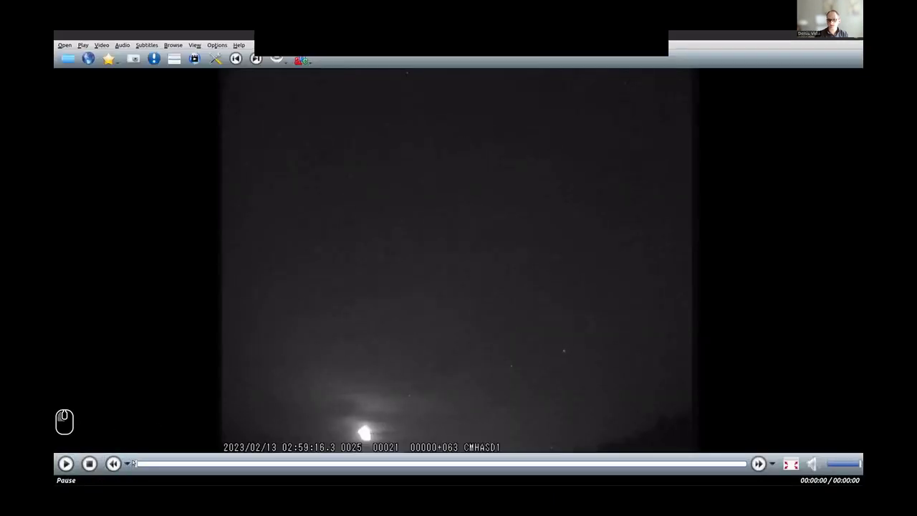
left_click(134, 463)
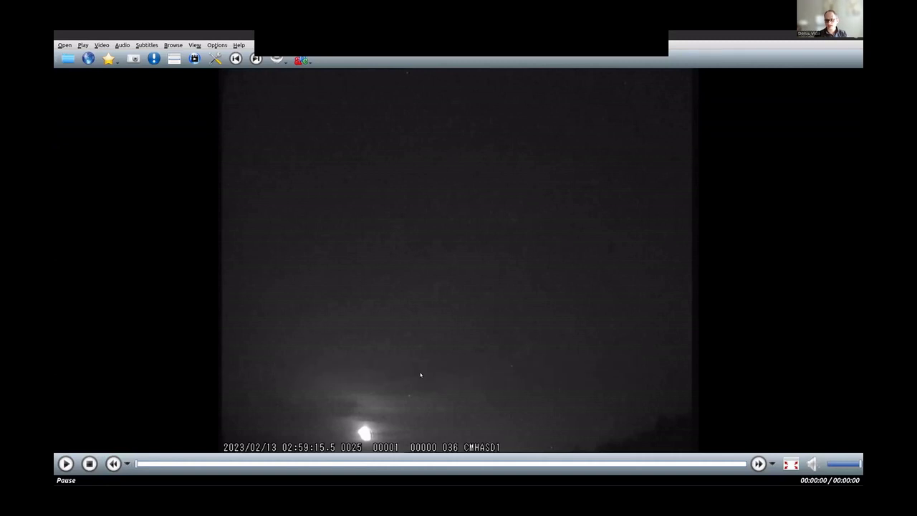
key("alt+Tab")
key("alt+Tab")
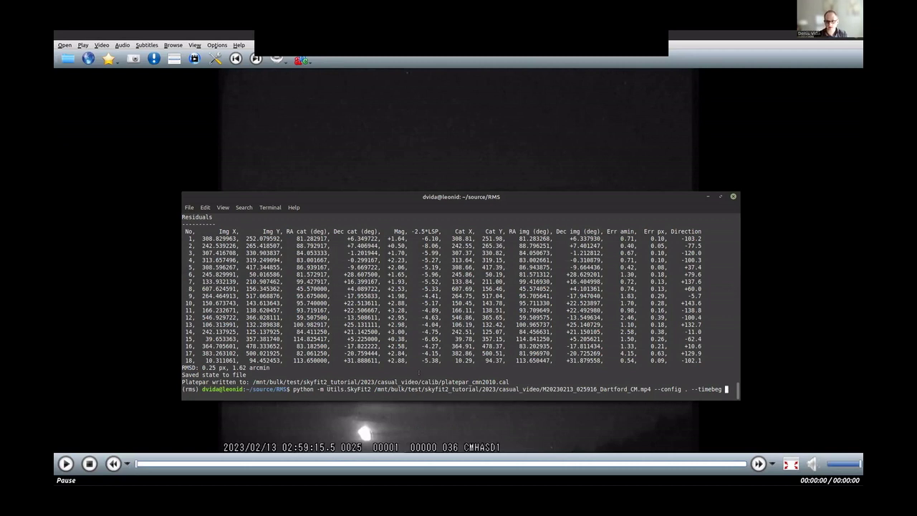
Set --timebeg to 20230213_025915.5, run the SkyFit2 command and load platepar_cmn2010.cal as the platepar file.
type("20230213")
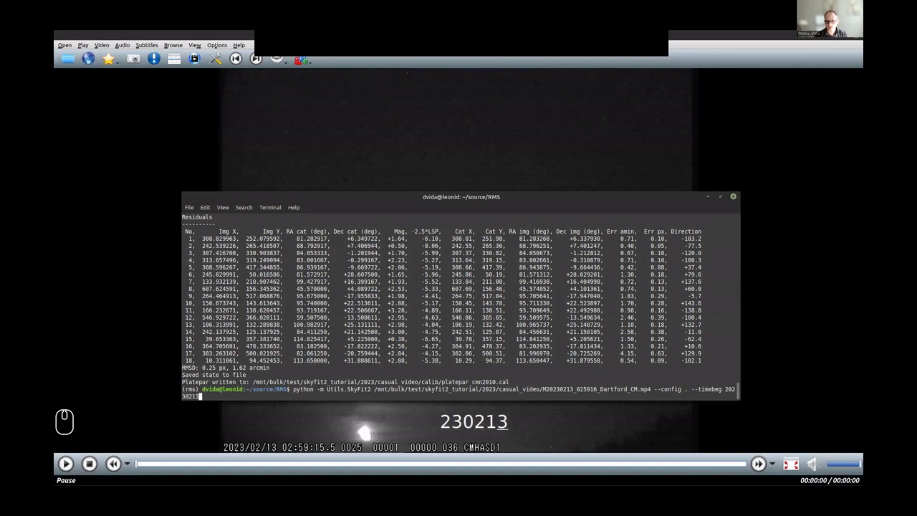
type("_02")
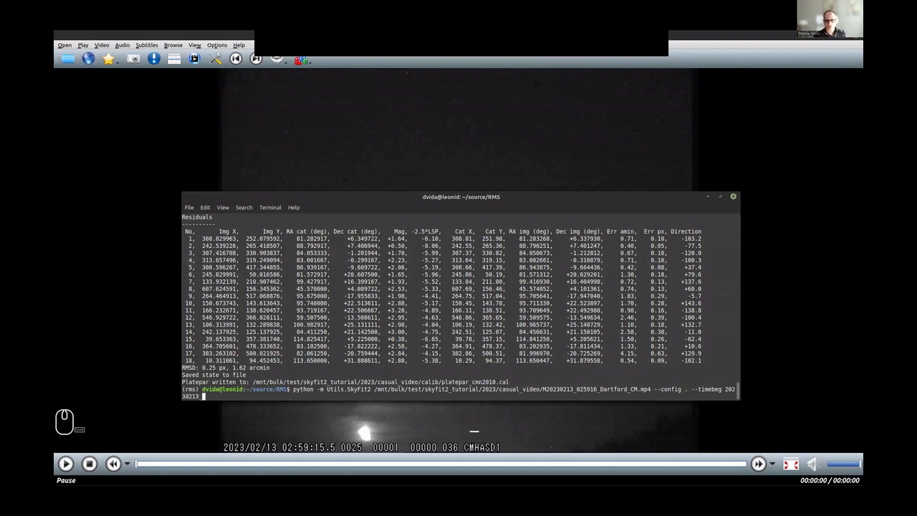
type("5915.5")
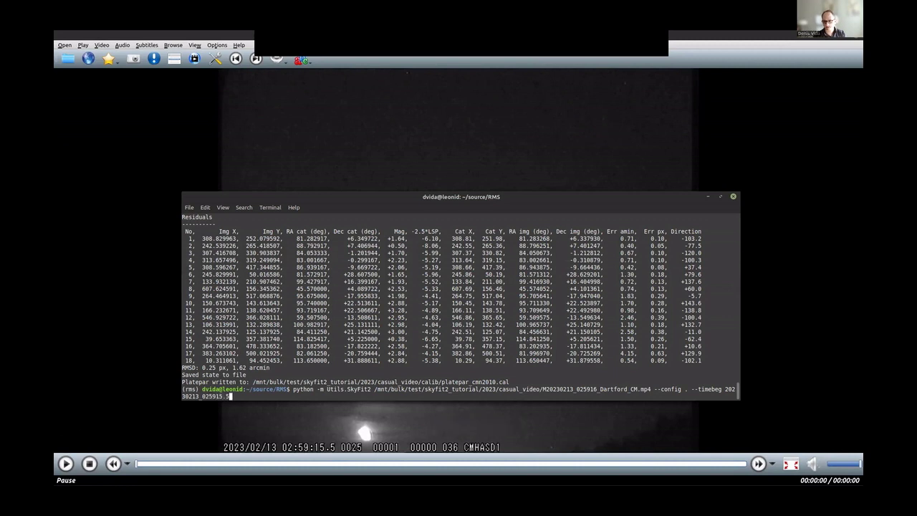
key("Return")
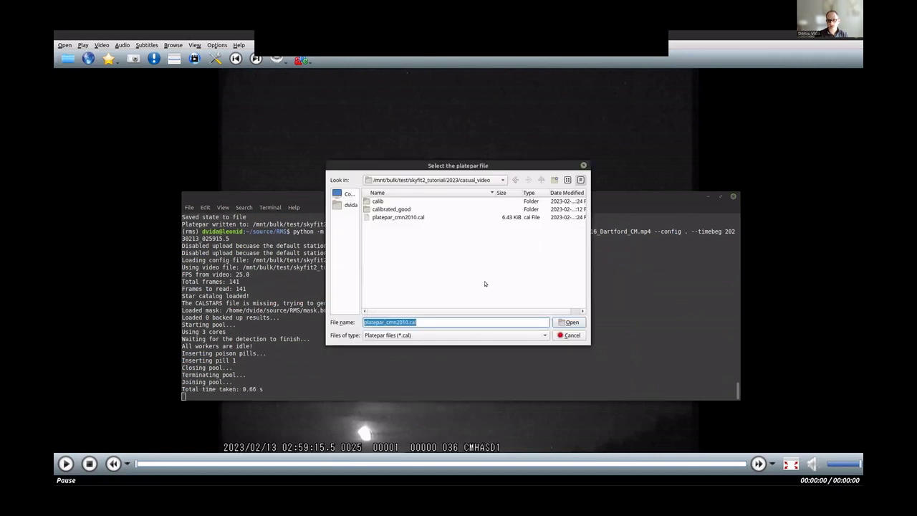
left_click(563, 326)
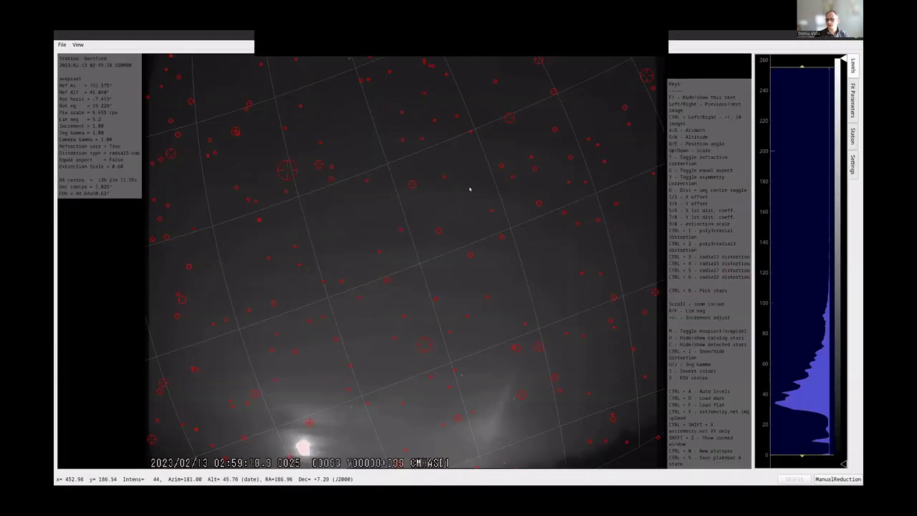
Narrow the image levels to a range of about 24 to 65 to bring out the faint stars.
left_click_drag(800, 76, 800, 263)
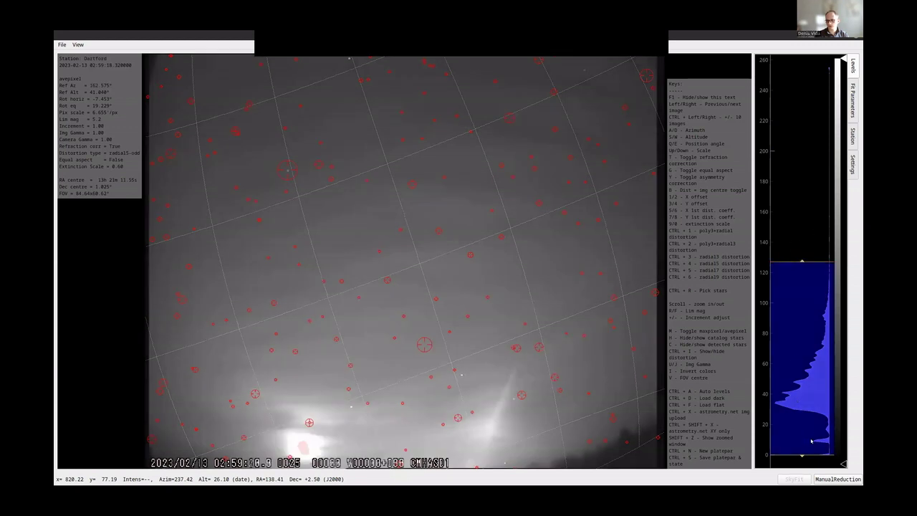
left_click_drag(812, 454, 802, 334)
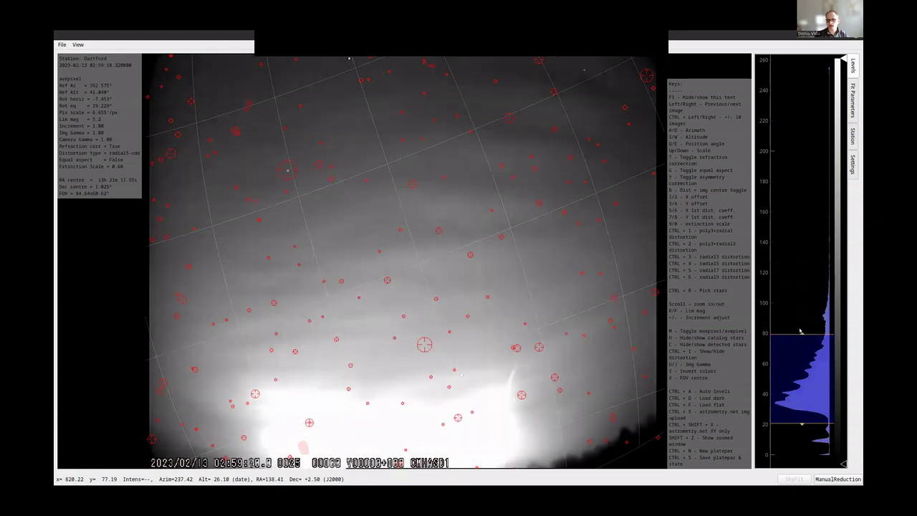
left_click_drag(802, 334, 801, 357)
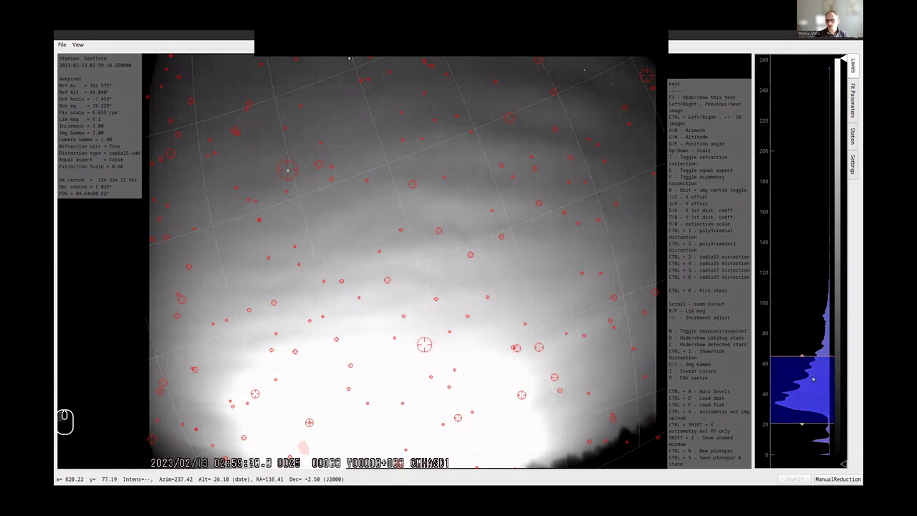
left_click_drag(803, 422, 805, 417)
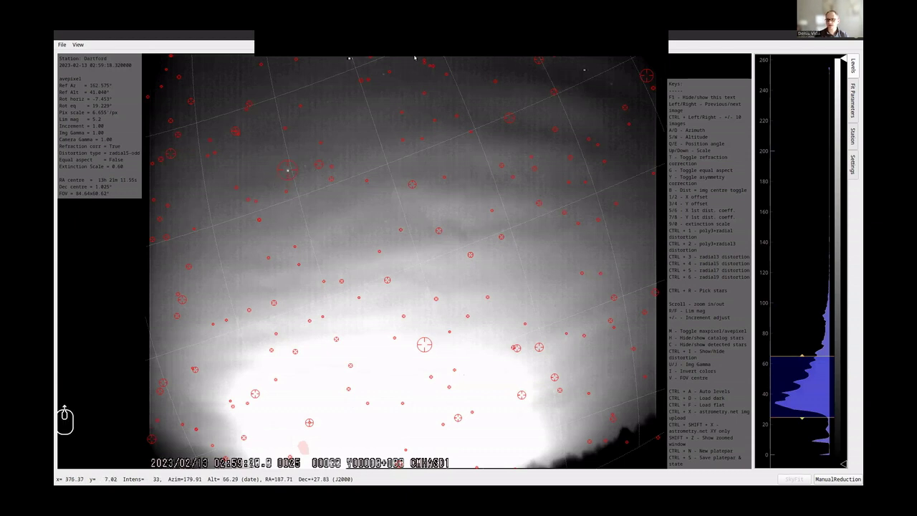
Inspect the stars in the upper part of the image against the red catalog markers.
scroll(415, 57, "up", 2)
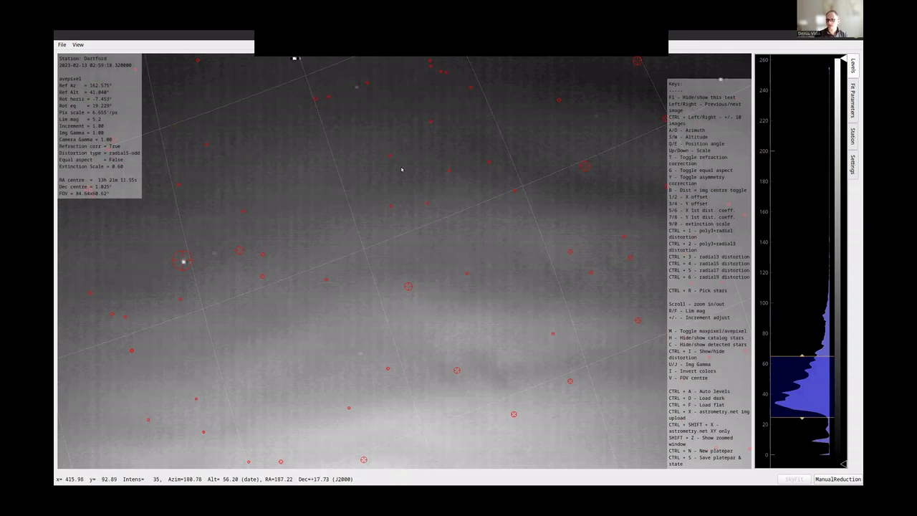
scroll(416, 290, "down", 2)
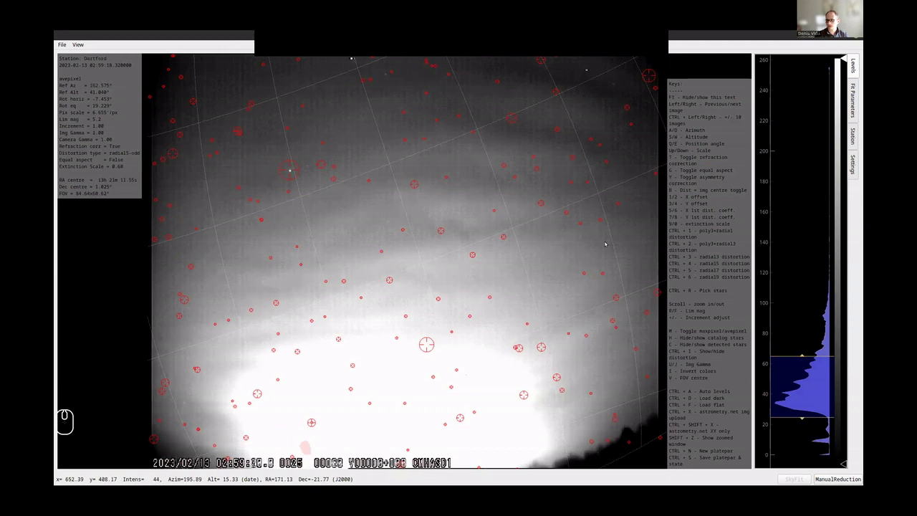
scroll(639, 94, "up", 3)
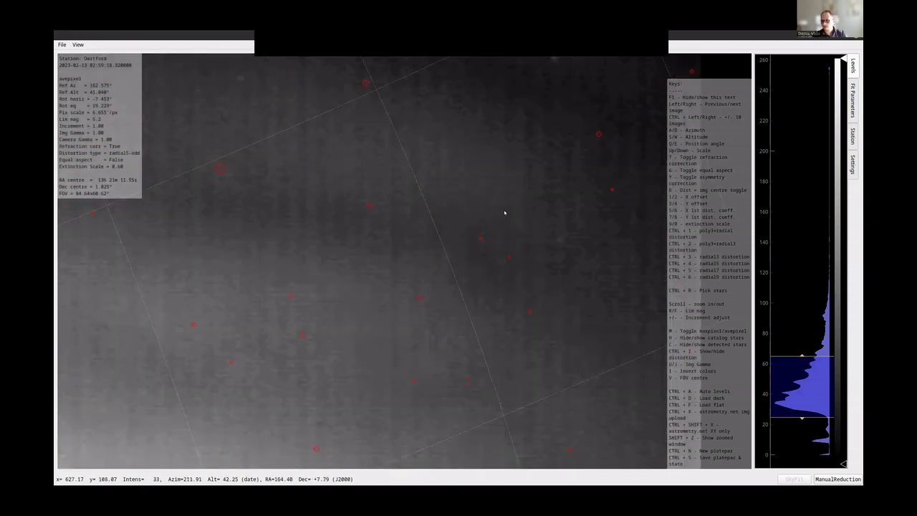
scroll(524, 156, "down", 3)
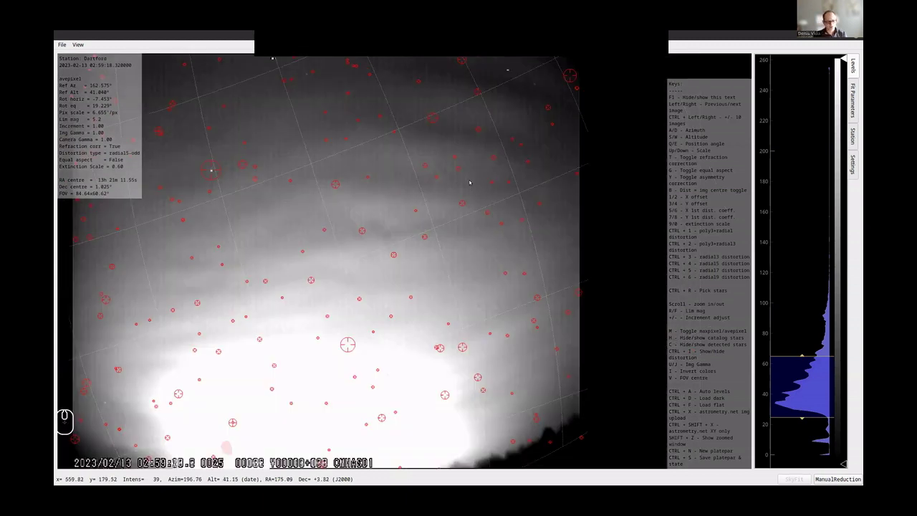
key("ctrl+r")
key("ctrl+r")
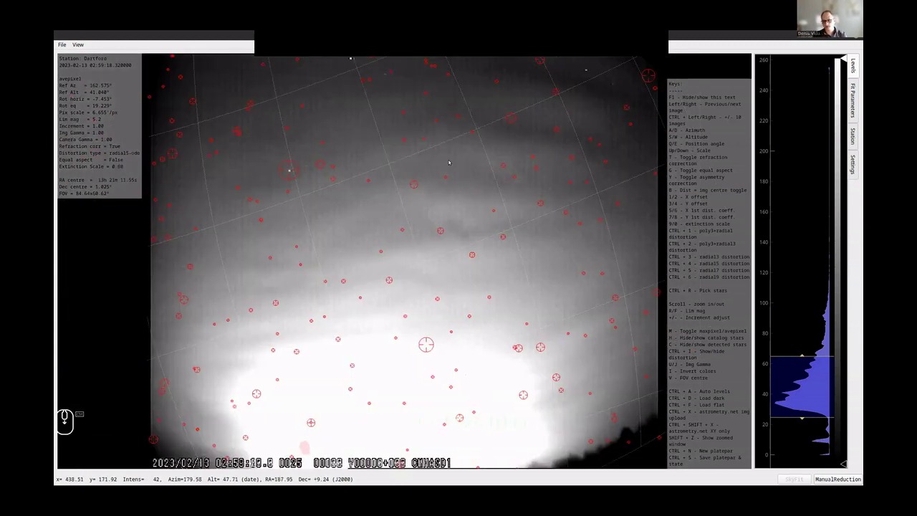
Hide the on-screen text and, in star picking mode, centroid the brightest upper-left star and accept its pairing with the catalog marker.
key("F1")
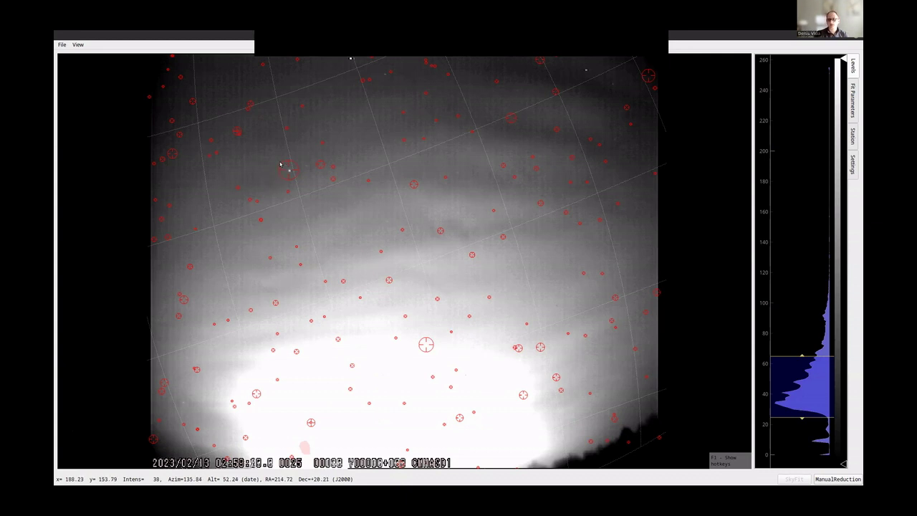
scroll(280, 165, "up", 6)
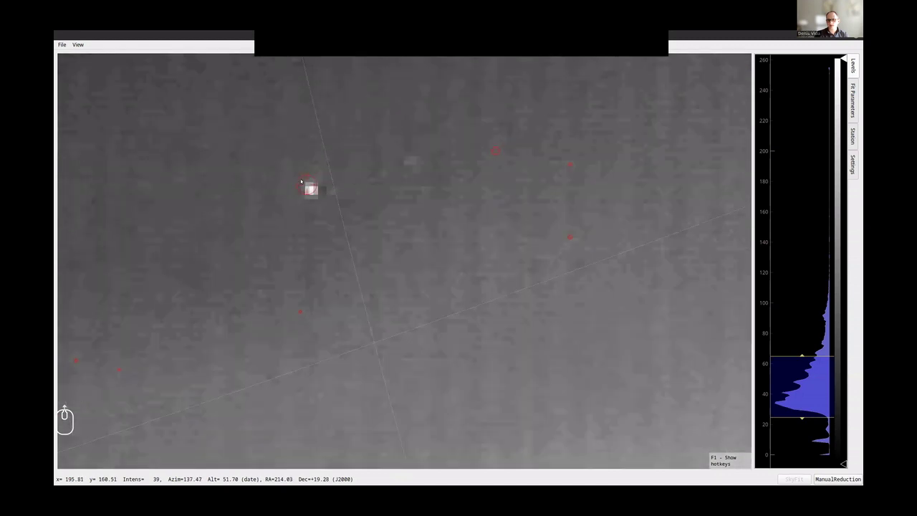
scroll(306, 188, "up", 4)
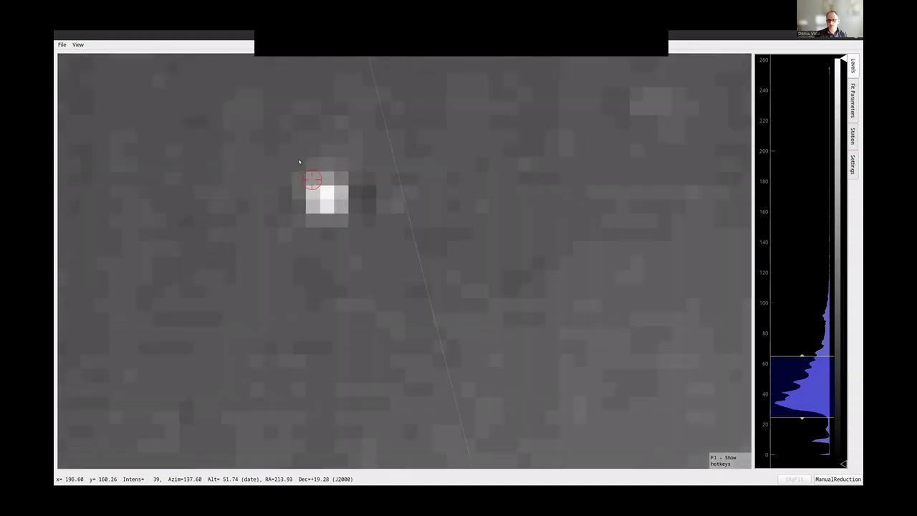
scroll(302, 163, "up", 1)
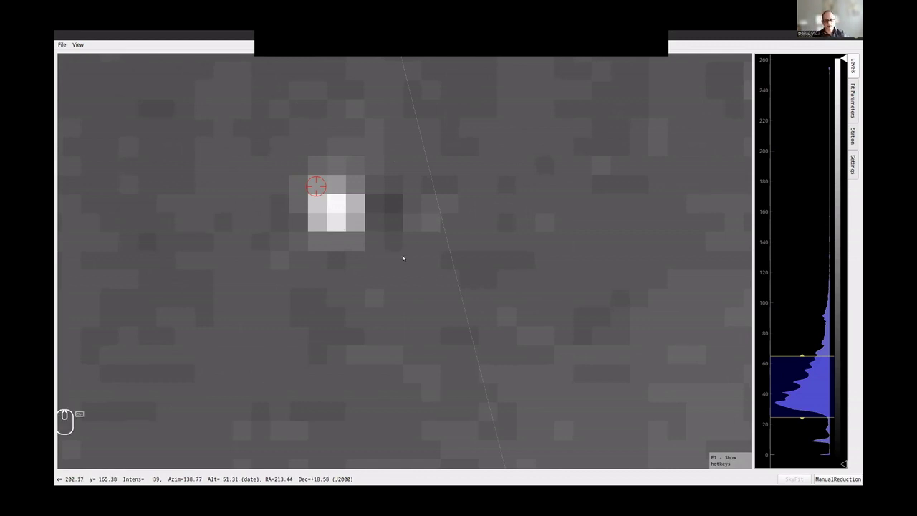
key("ctrl+r")
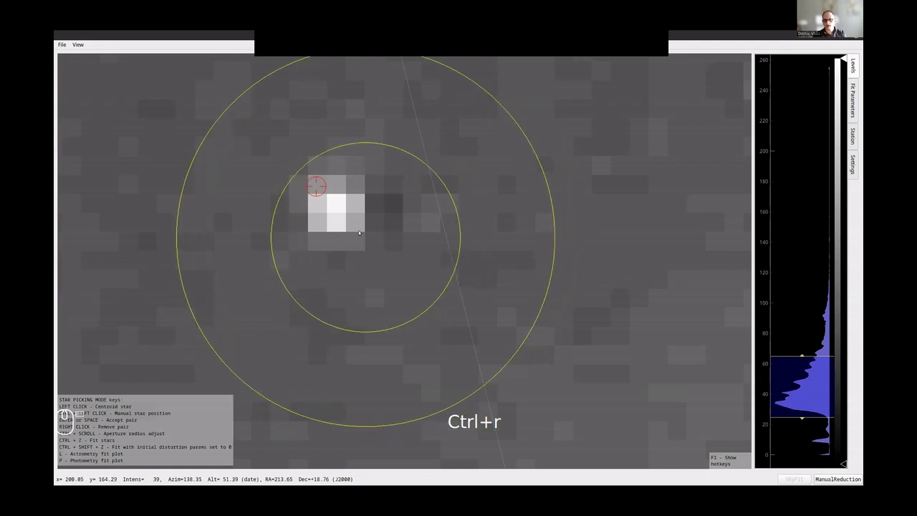
left_click(316, 189)
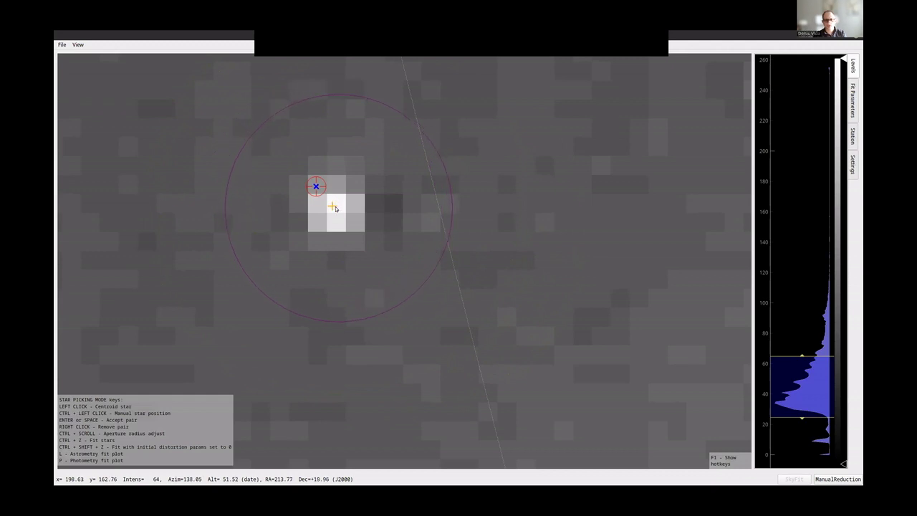
key("Return")
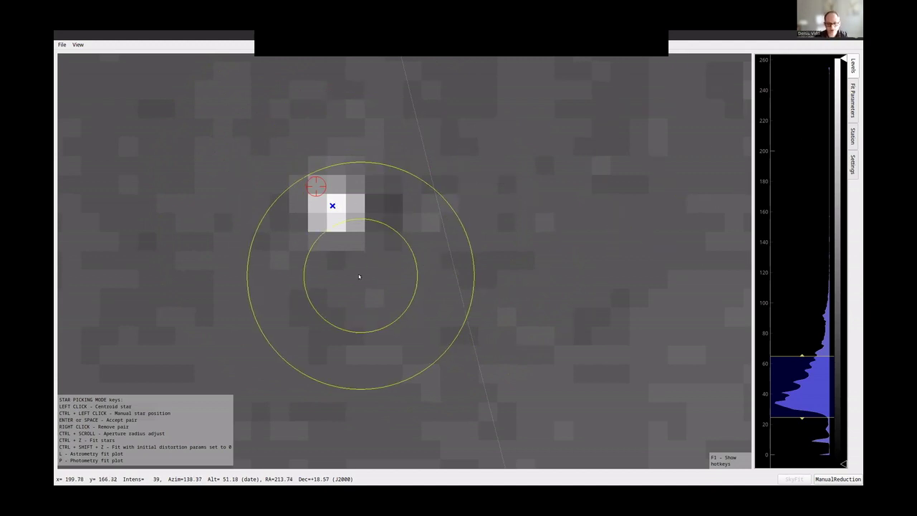
Show the parameter text, reduce the adjustment increment to 0.08 and shift the reference azimuth to 162.495°.
key("F1")
scroll(359, 276, "down", 5)
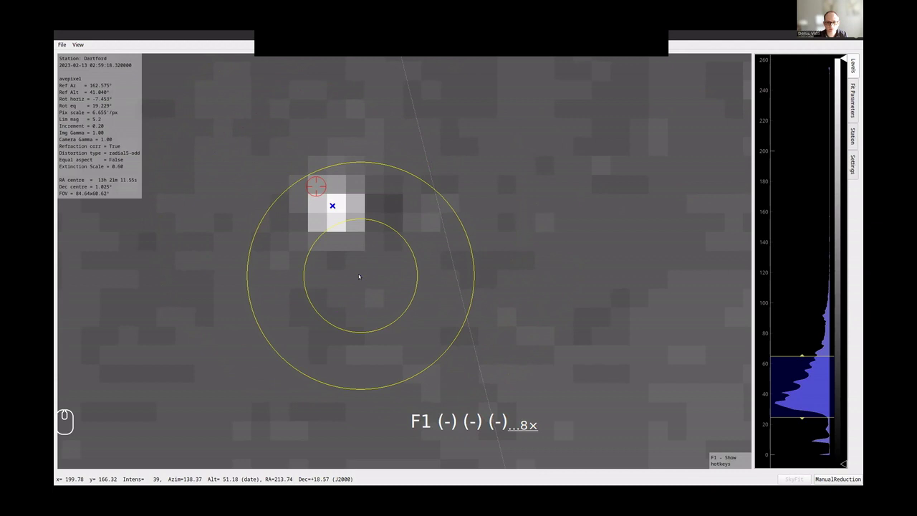
scroll(360, 276, "down", 1)
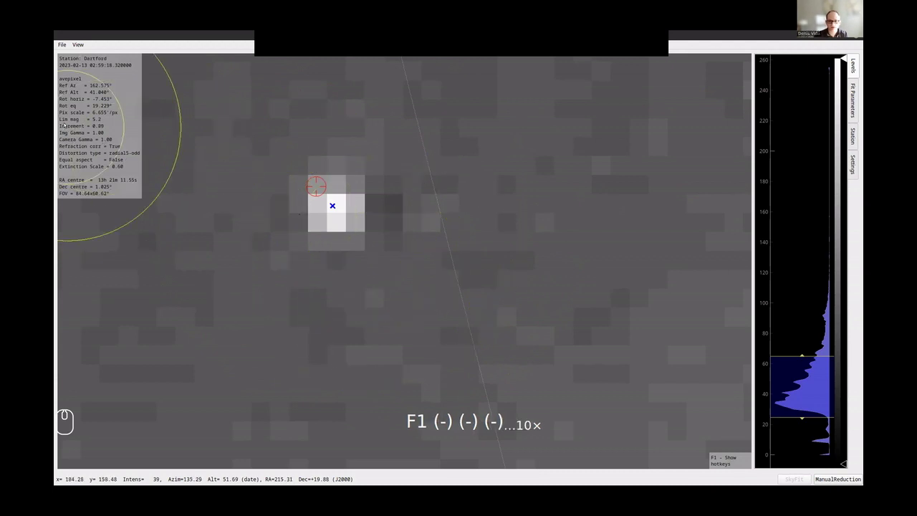
scroll(374, 203, "down", 1)
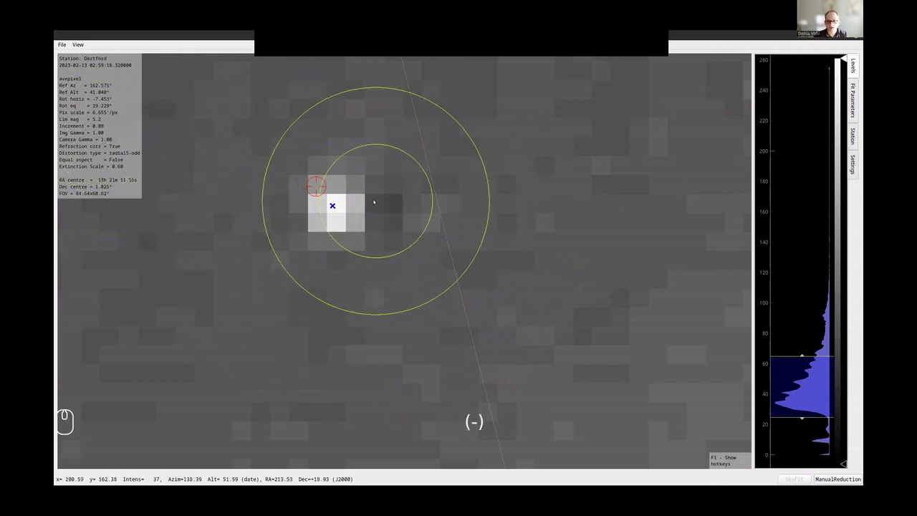
key("d")
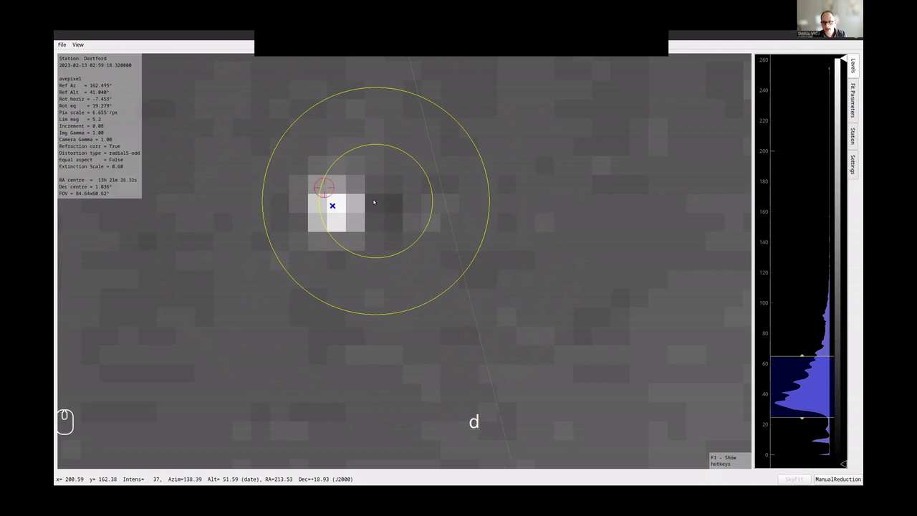
Reduce the increment to 0.02 and move the reference azimuth to 162.375° to shift the catalog marker horizontally towards the picked star.
scroll(374, 203, "down", 5)
key("d")
key("d")
key("d")
key("d")
key("d")
key("d")
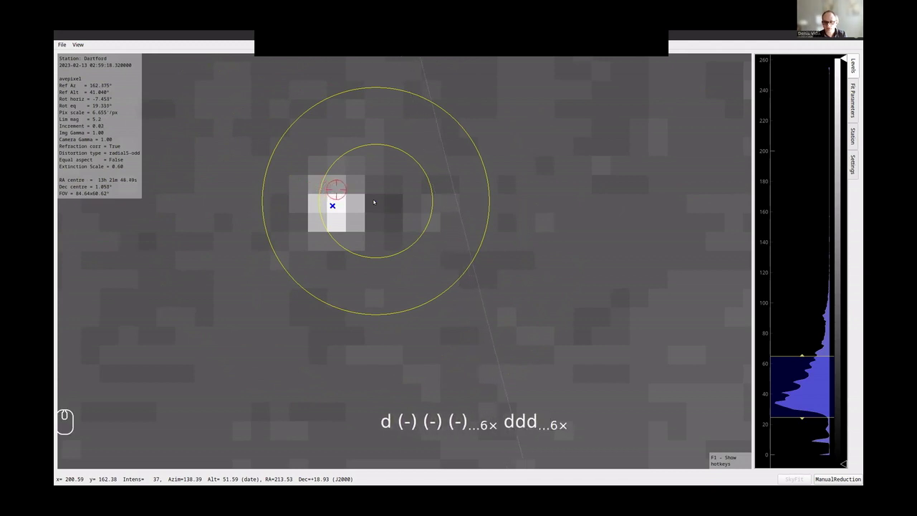
Adjust the pointing to a reference azimuth of 162.435° and altitude of 41.140° to bring the catalog marker onto the picked star.
key("a")
key("a")
key("d")
key("a")
key("a")
key("d")
key("s")
key("s")
key("s")
key("s")
key("s")
key("a")
scroll(374, 202, "down", 2)
key("w")
key("w")
key("w")
key("w")
key("w")
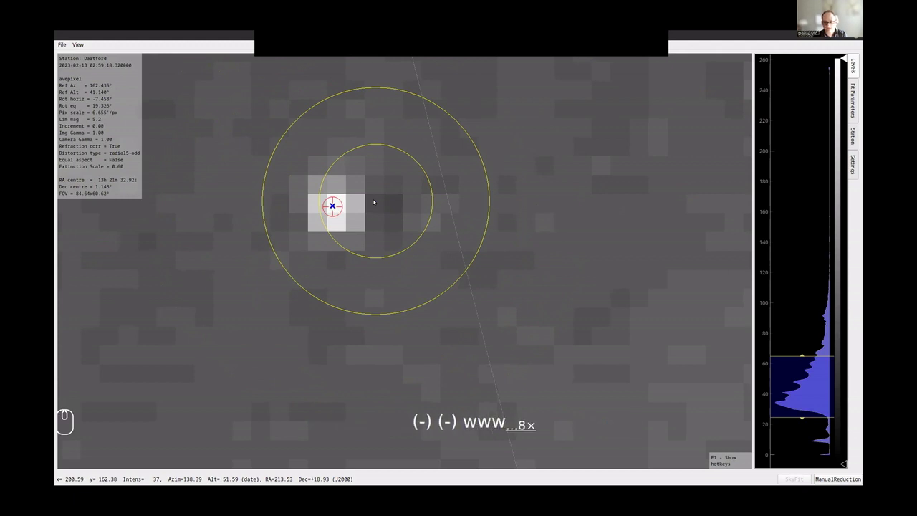
Fine-tune the reference altitude to 41.130° with the catalog marker centred on the picked star.
key("w")
key("w")
key("w")
scroll(324, 205, "up", 4)
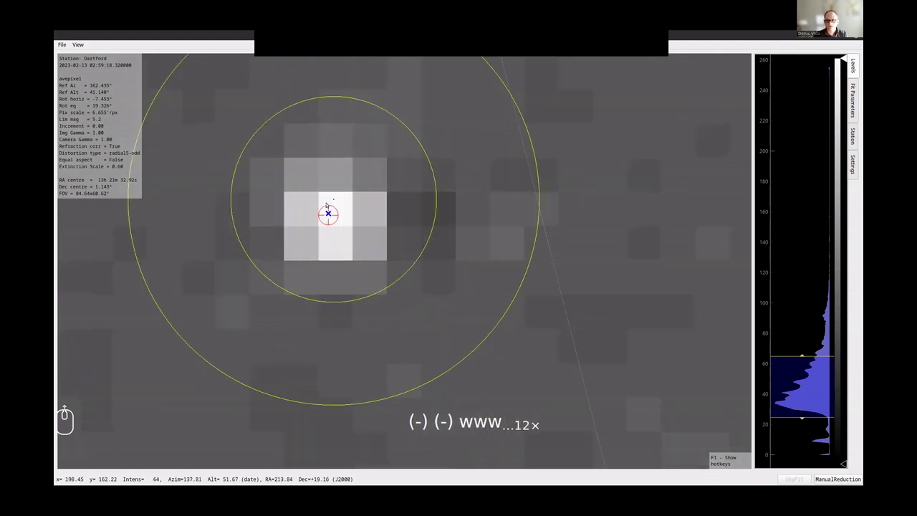
key("w")
key("w")
key("w")
key("w")
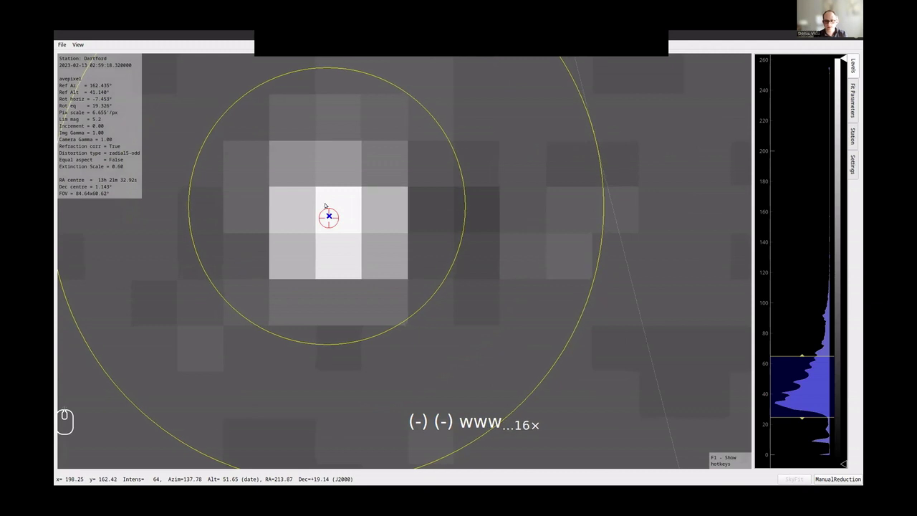
scroll(324, 205, "up", 1)
key("w")
scroll(324, 206, "down", 1)
key("s")
key("s")
key("s")
key("d")
key("d")
key("d")
key("d")
key("d")
key("d")
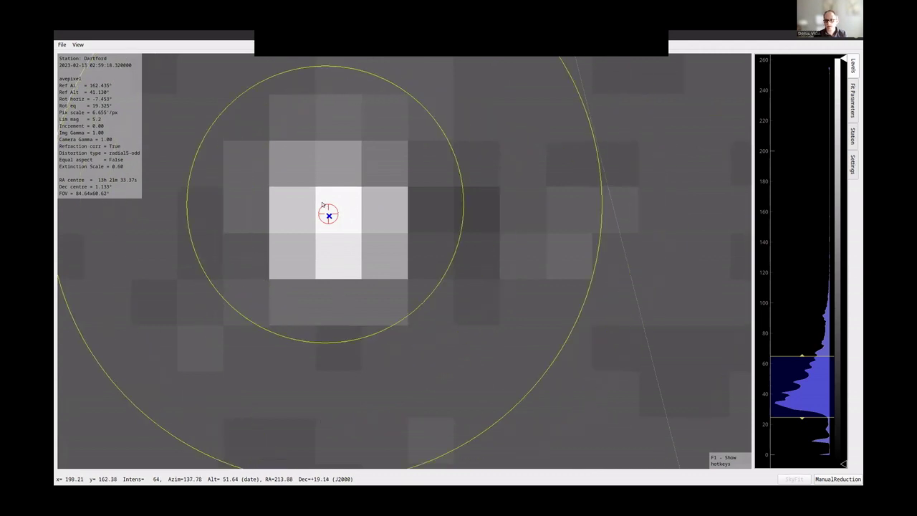
Return to the full image, switch to manual reduction mode and apply automatic levels.
scroll(340, 191, "down", 5)
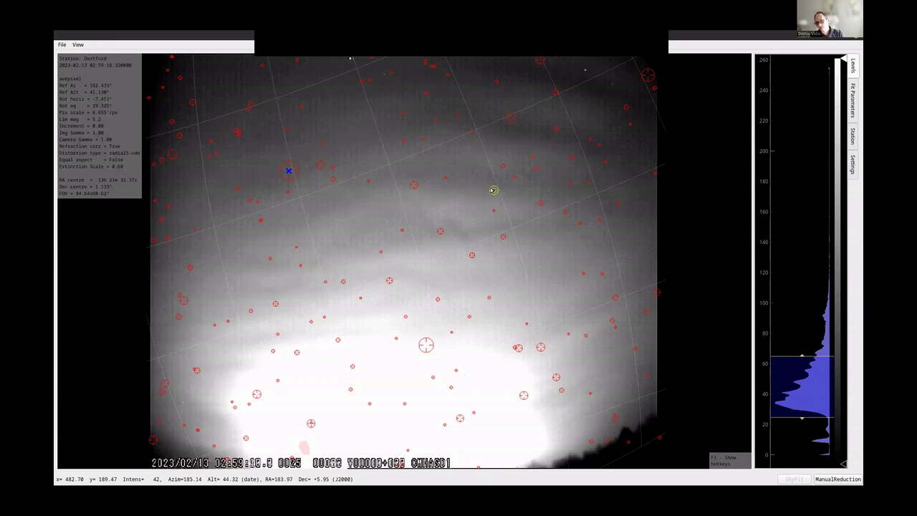
left_click(516, 203)
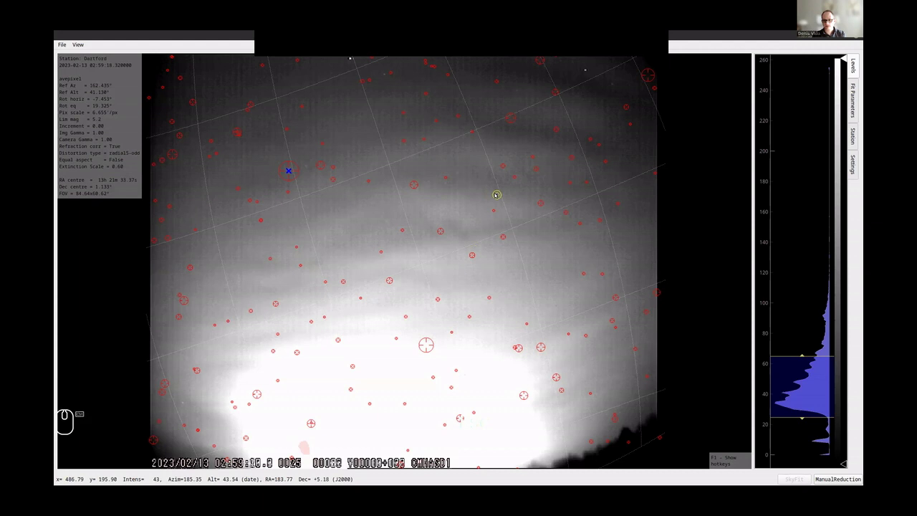
left_click(840, 479)
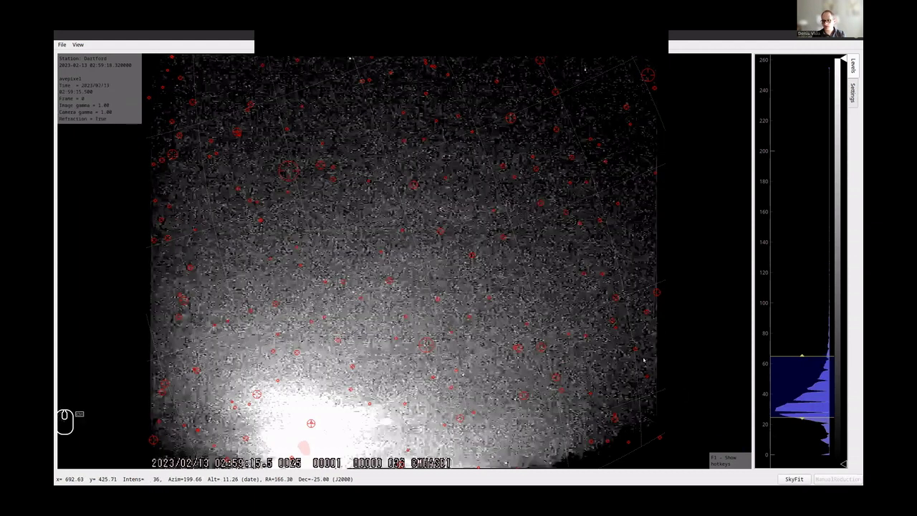
key("ctrl+a")
Step forward and back through the video frames to examine the fireball's appearance and motion, and check the terminal output.
key("Right")
key("Right")
key("Right")
key("Right")
key("Right")
key("Right")
key("Right")
key("Right")
key("Right")
key("Right")
key("Right")
key("Right")
key("Right")
key("Right")
key("Right")
key("Right")
key("Right")
key("Right")
key("Right")
key("Right")
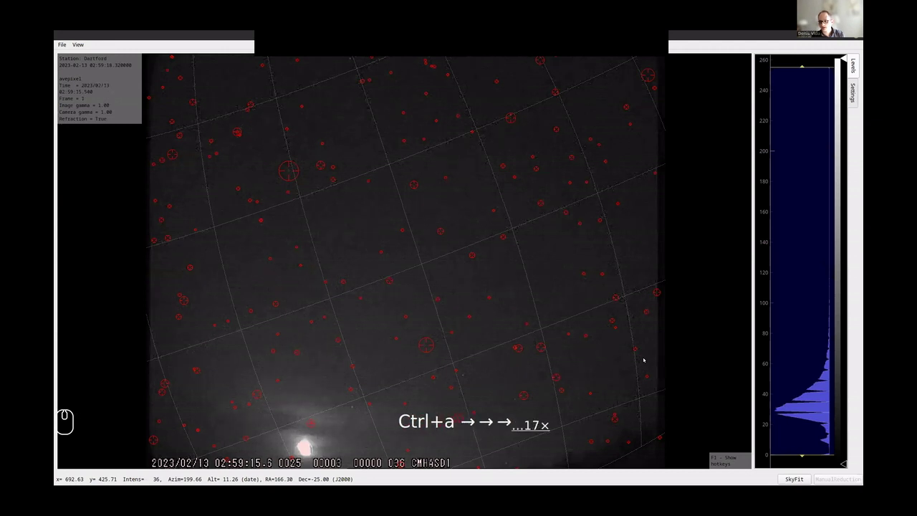
key("Right")
key("Right")
key("Right")
key("Right")
key("Right")
key("Right")
key("Right")
key("Right")
key("Right")
key("Right")
key("Right")
key("Right")
key("Right")
key("Right")
key("Right")
key("Right")
key("Right")
key("Right")
key("Right")
key("Right")
key("Right")
key("Right")
key("Right")
key("Right")
key("Right")
key("Right")
key("Right")
key("Right")
key("Right")
key("Right")
key("Right")
key("Left")
key("Left")
key("Left")
key("Left")
key("Left")
key("Left")
key("Left")
key("Left")
key("Left")
key("Left")
key("Left")
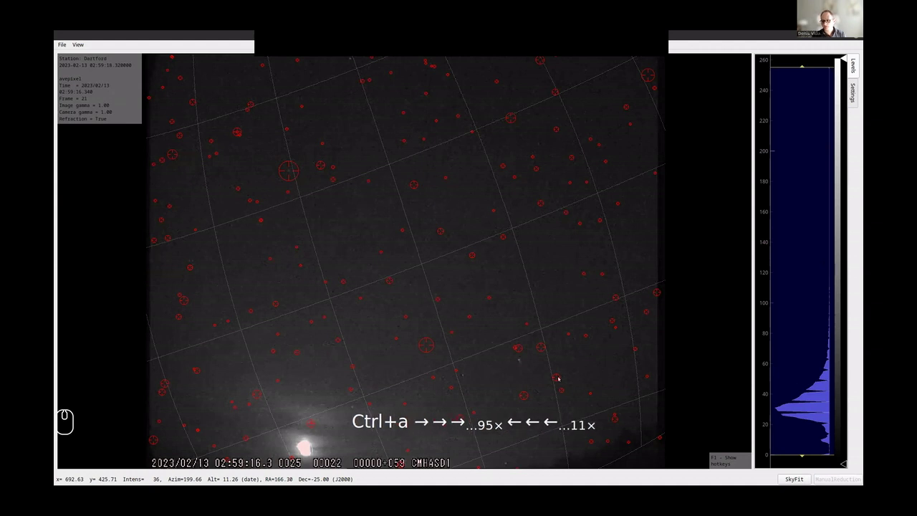
left_click(459, 495)
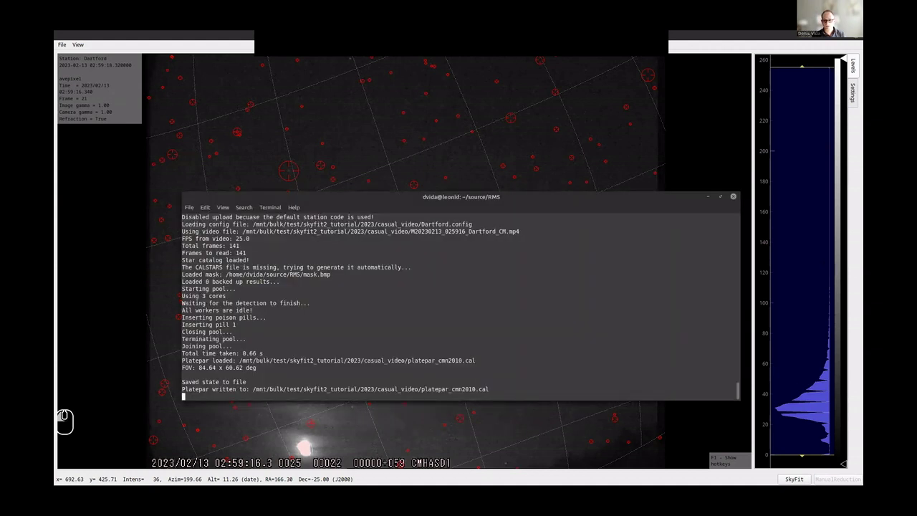
left_click(504, 148)
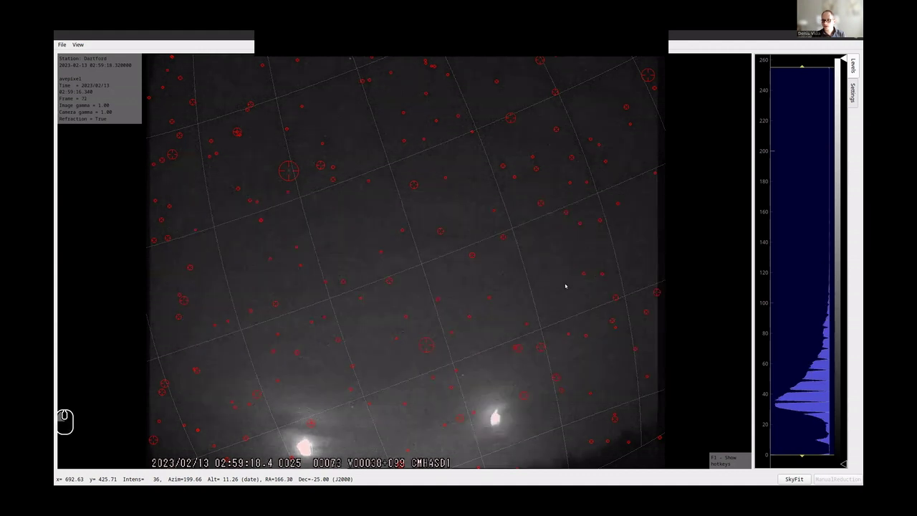
Step back along the fireball's track to frame 62.
key("Left")
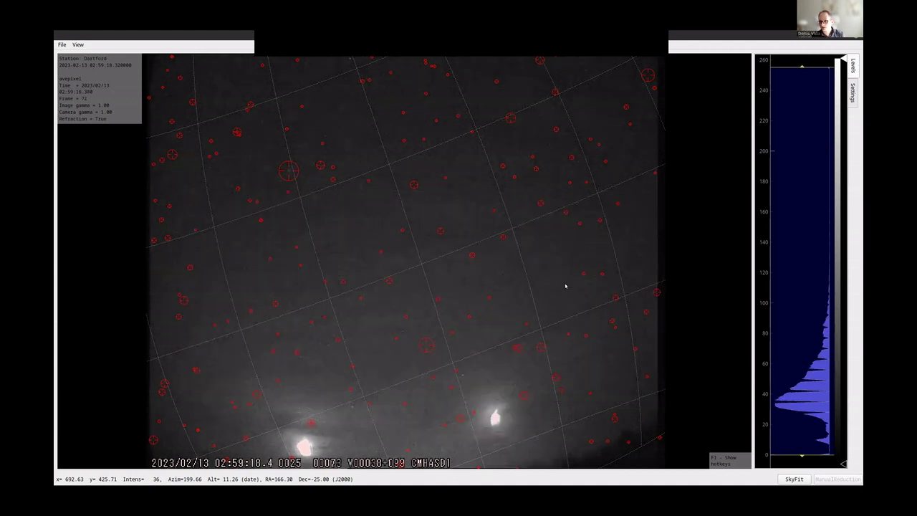
key("Left")
key("Left")
key("Left")
key("Left")
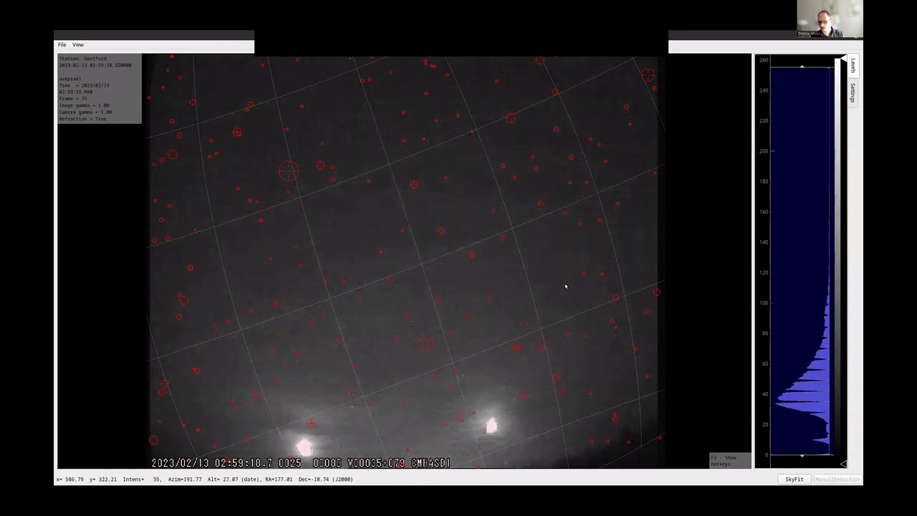
key("Left")
key("Left")
key("Left")
key("Left")
key("Left")
key("Left")
key("Left")
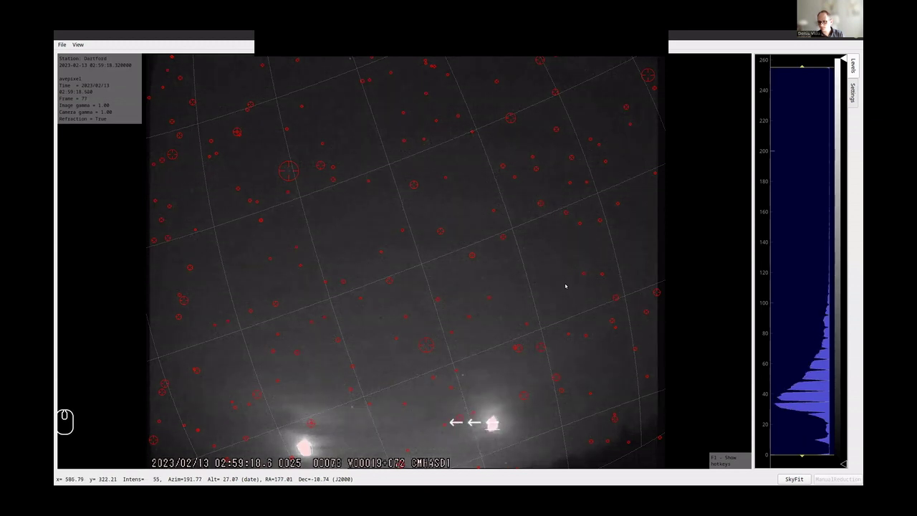
key("Left")
key("Left")
key("Left")
key("Left")
key("Left")
key("Left")
key("Left")
key("Left")
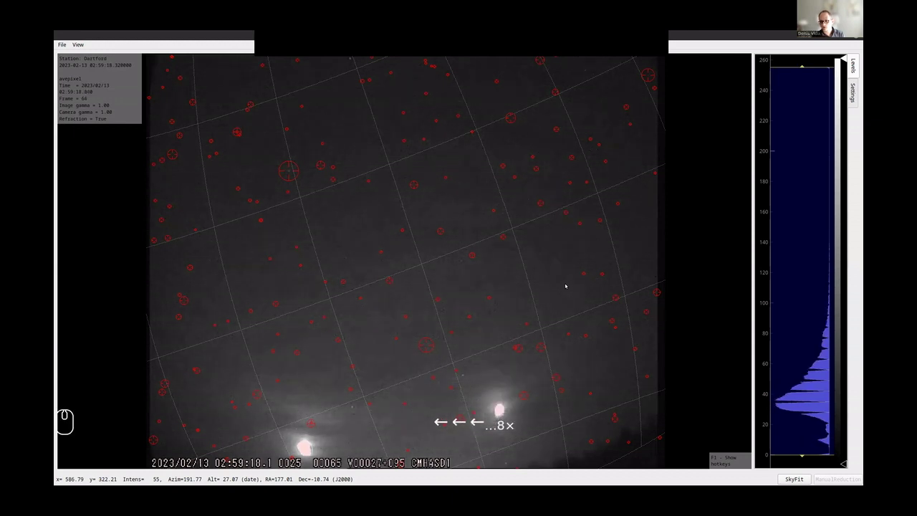
key("Left")
key("Left")
key("Left")
key("Left")
key("Left")
key("Left")
key("Left")
key("Left")
key("Left")
key("Left")
key("Left")
key("Left")
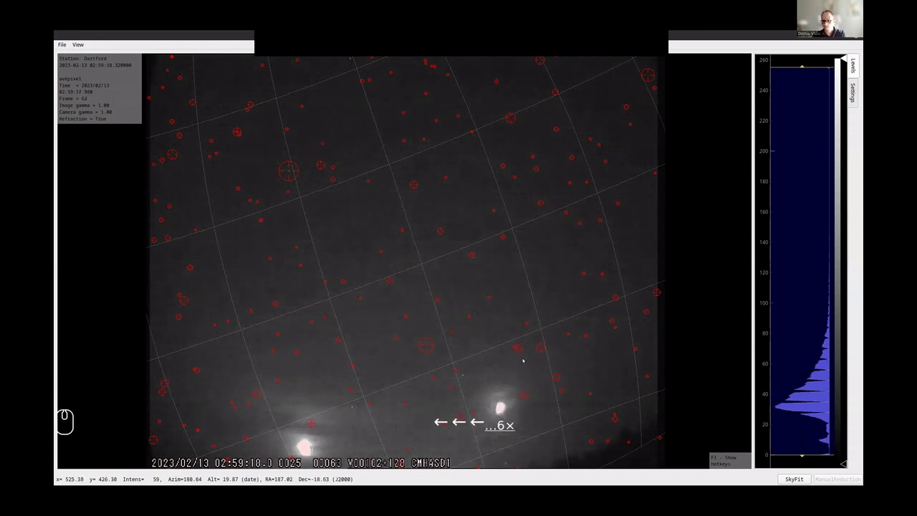
Step back through the video frames to frame 36, near the start of the fireball's visible track.
key("Left")
key("Left")
key("Left")
key("Left")
key("Left")
key("Left")
key("Left")
key("Left")
key("Left")
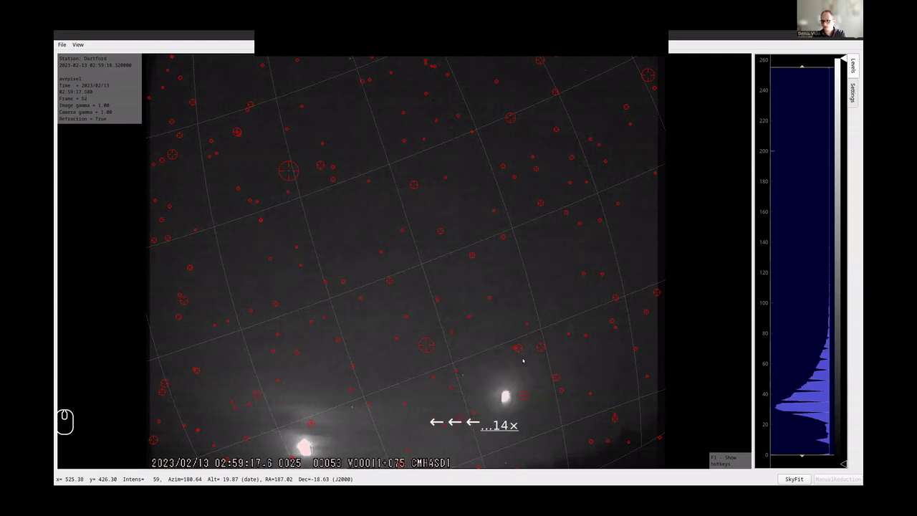
key("Left")
key("Left")
key("Left")
key("Left")
key("Left")
key("Left")
key("Left")
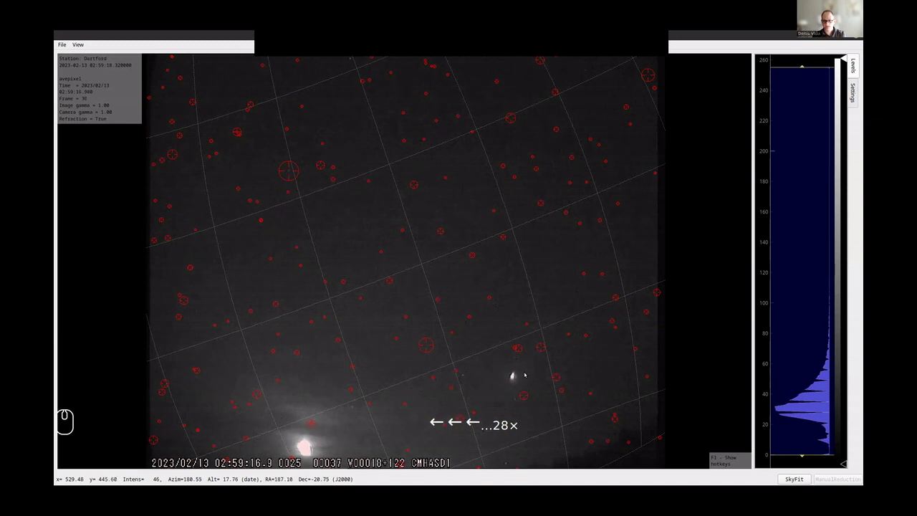
Turn on picking mode, enlarge the annulus to surround the fireball and mark its position on frame 36.
key("ctrl+r")
scroll(528, 380, "up", 5)
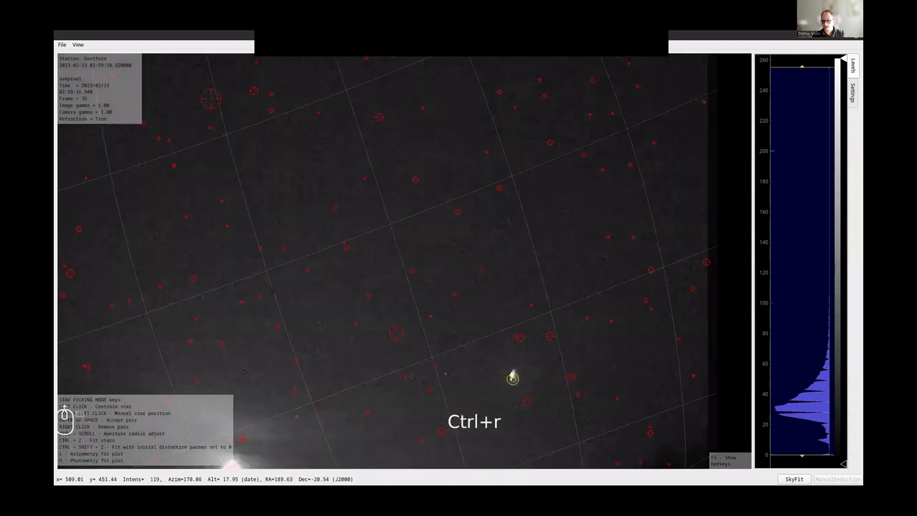
scroll(511, 373, "up", 2)
scroll(508, 368, "up", 4, "ctrl")
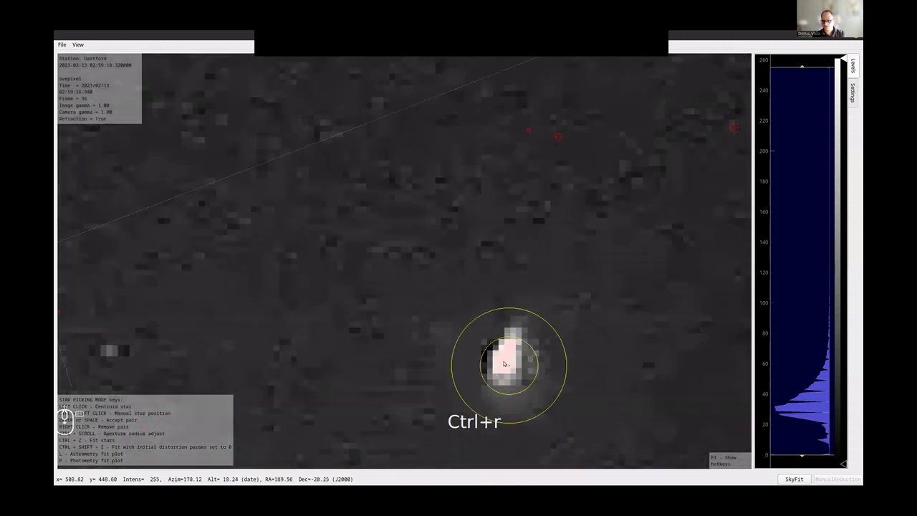
left_click(505, 367)
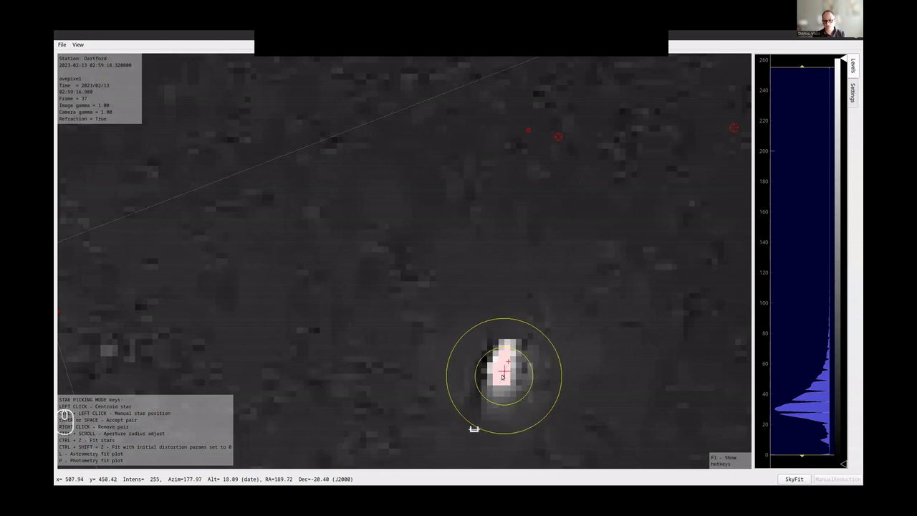
Mark the fireball's position frame by frame from frame 37 through frame 42.
key("Right")
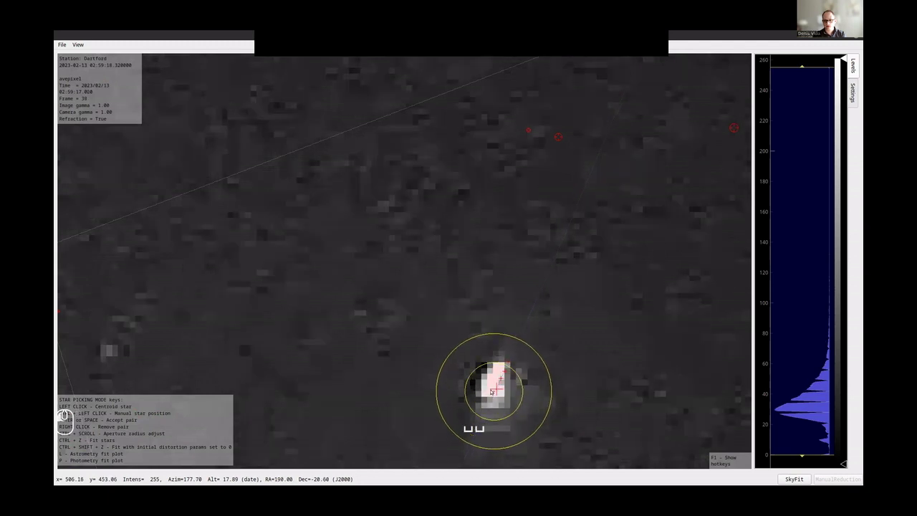
key("Up")
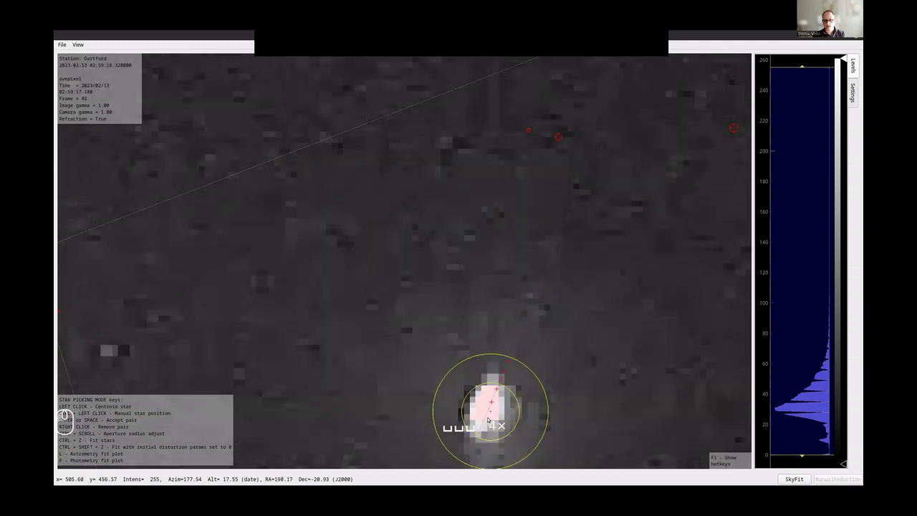
left_click(486, 423)
key("space")
left_click(478, 433)
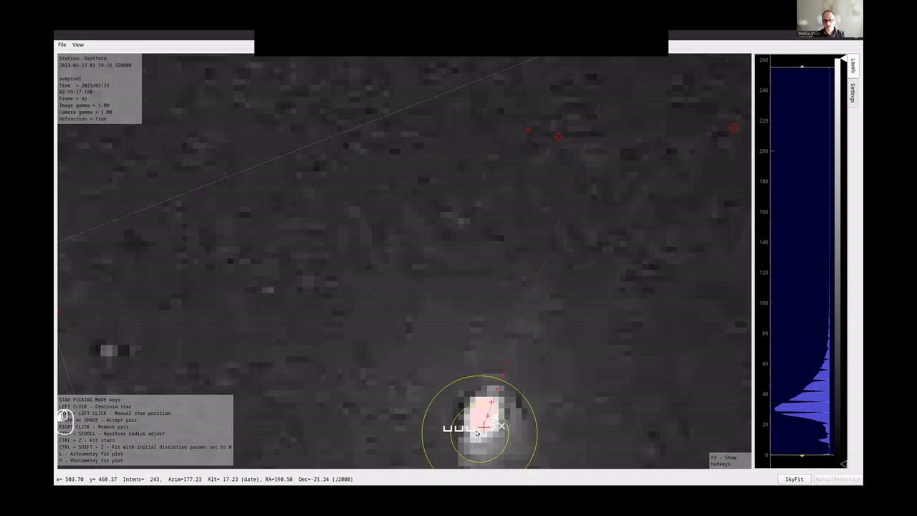
Examine the line of picks along the fireball's track, both up close and in the full image.
scroll(474, 433, "up", 3)
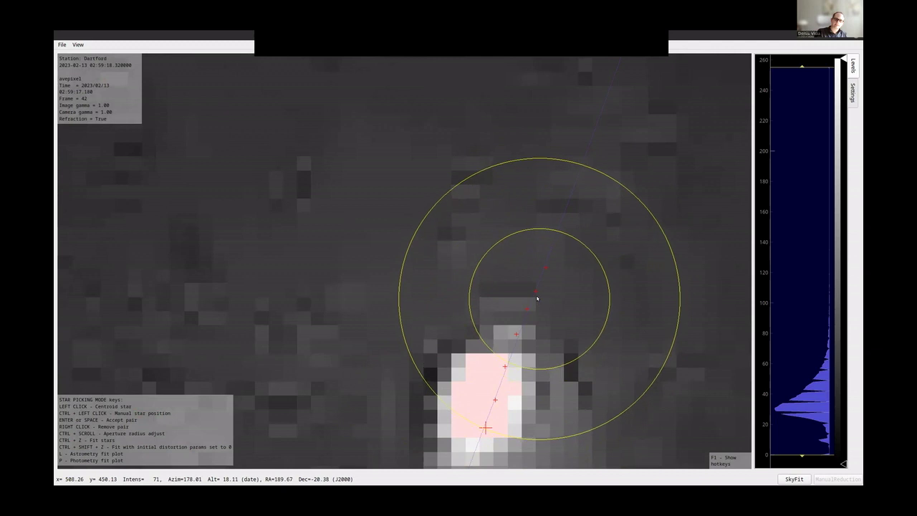
scroll(537, 303, "down", 10)
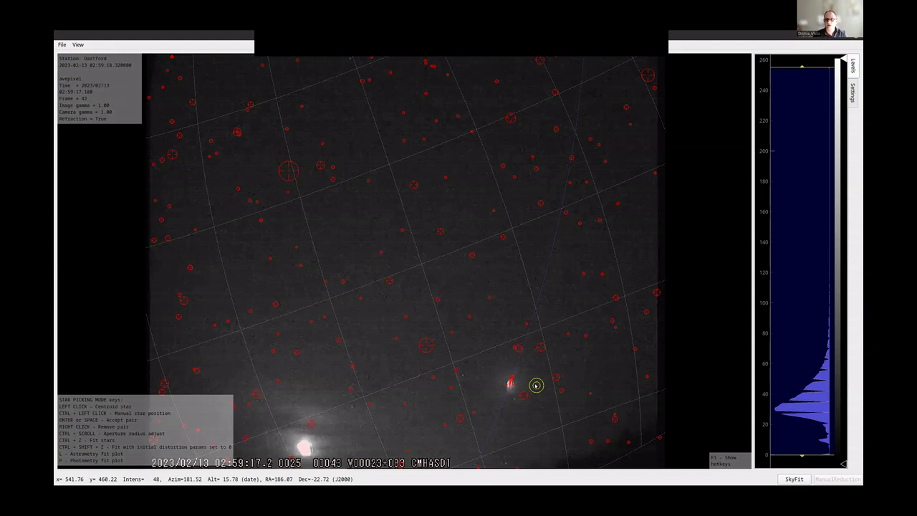
scroll(511, 384, "up", 3)
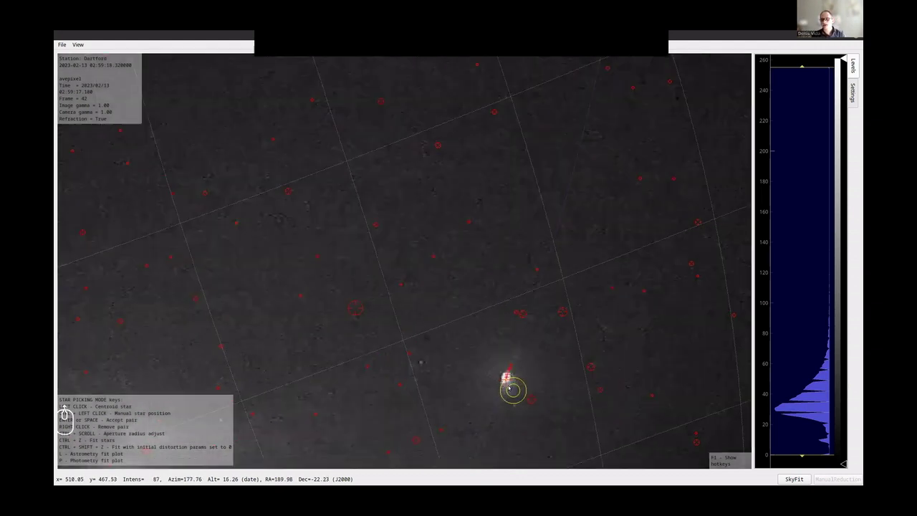
scroll(510, 387, "up", 3)
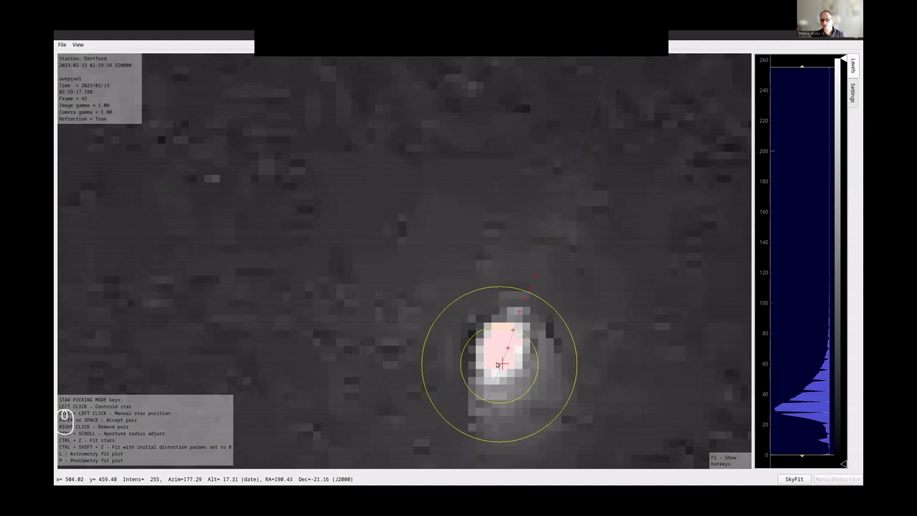
scroll(502, 364, "down", 6)
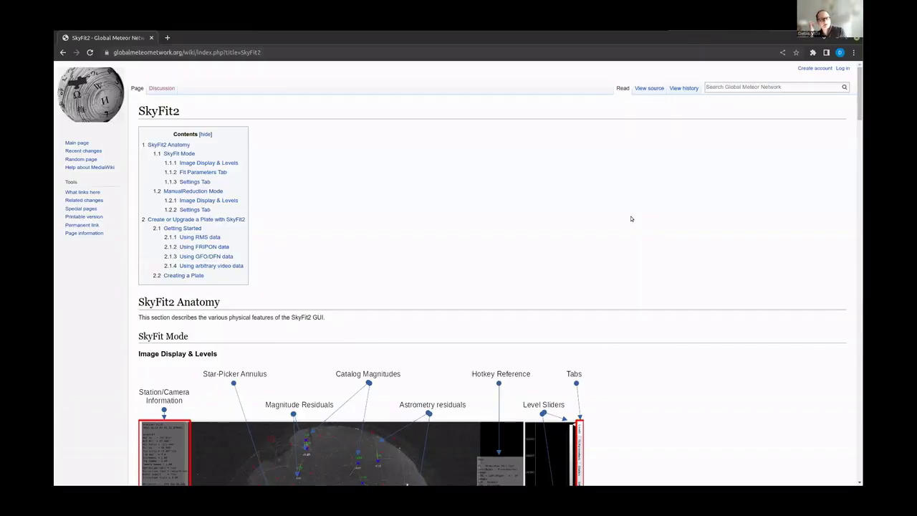
In the browser, look through the SkyFit Mode part of the SkyFit2 wiki page, including the Fit Parameters Tab diagram.
scroll(632, 219, "down", 3)
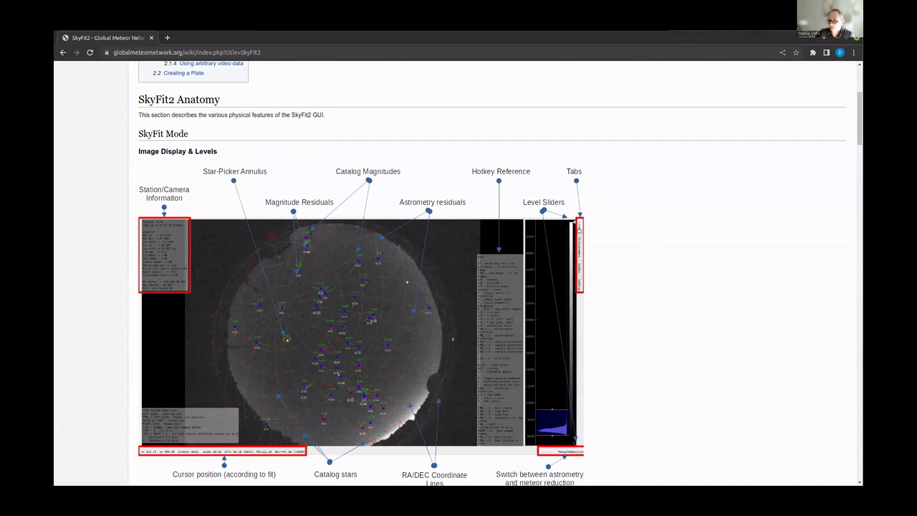
scroll(628, 200, "down", 5)
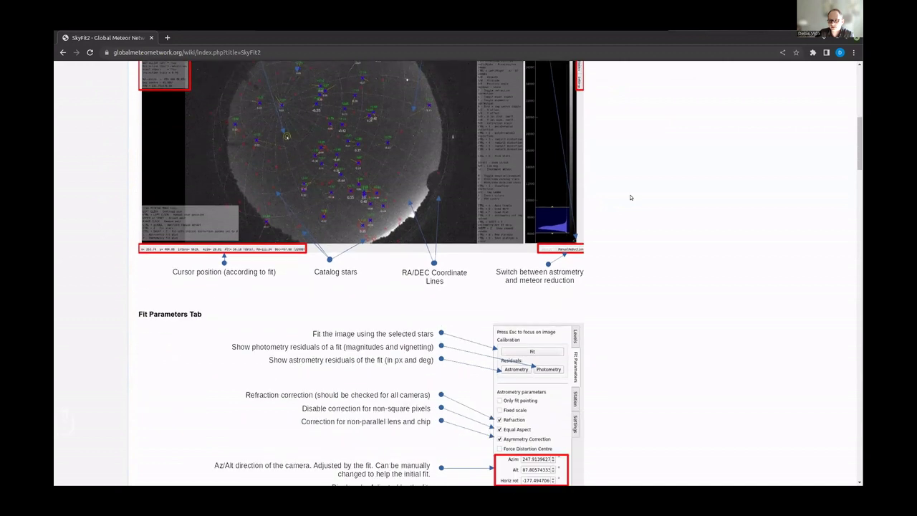
scroll(631, 210, "down", 2)
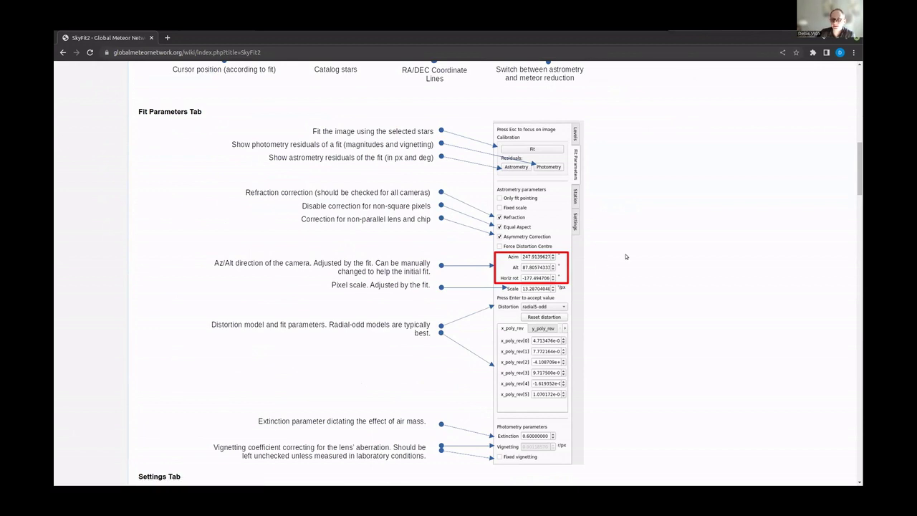
scroll(696, 277, "down", 5)
scroll(696, 277, "down", 5)
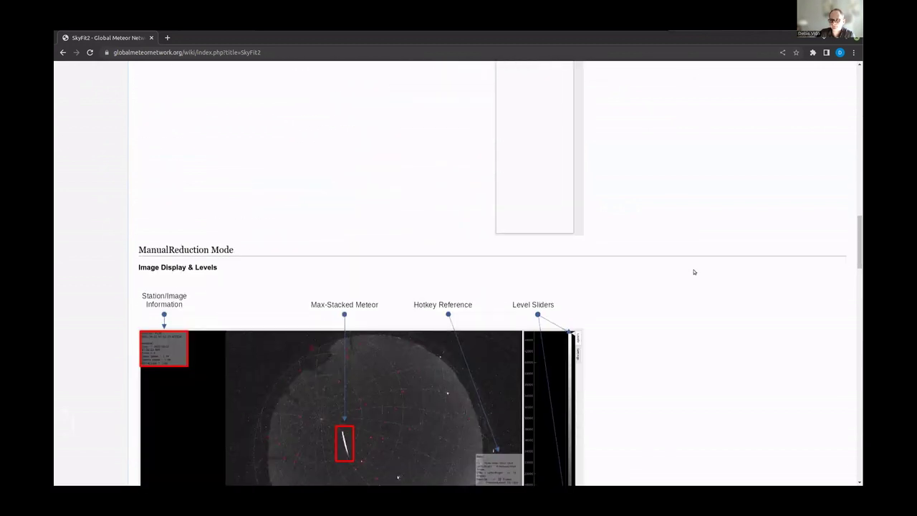
Review the ManualReduction Mode diagrams for the image display, levels and settings on the wiki page.
scroll(693, 267, "down", 2)
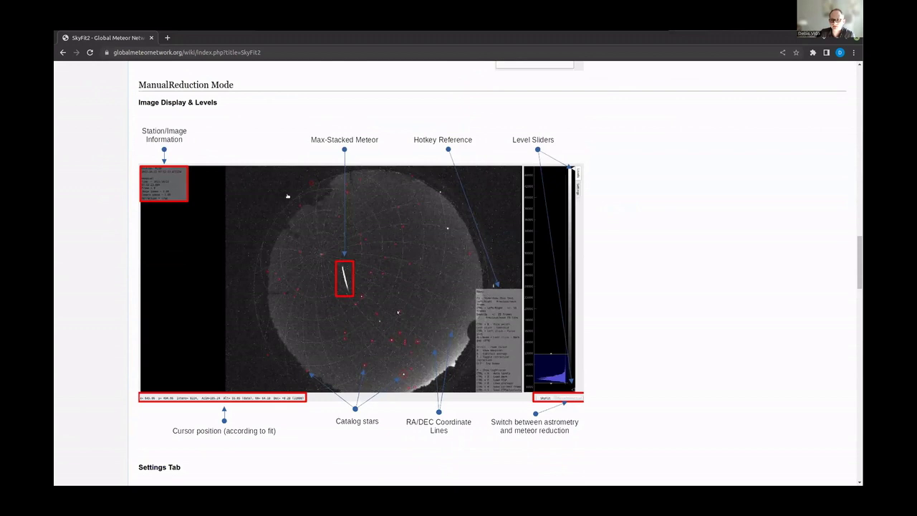
scroll(636, 220, "down", 1)
scroll(636, 220, "down", 5)
scroll(637, 204, "up", 5)
scroll(267, 279, "up", 1)
scroll(675, 301, "down", 6)
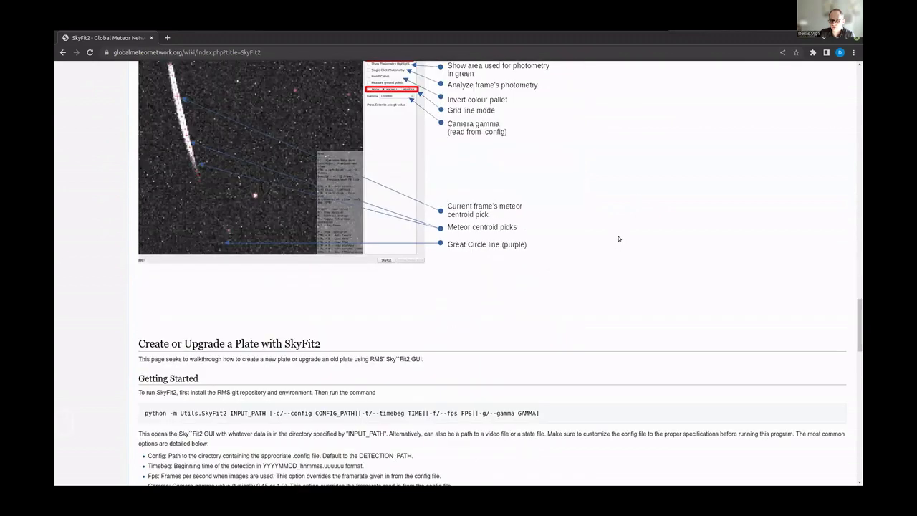
Read the Getting Started section and the launch commands for RMS and FRIPON data.
scroll(620, 238, "down", 2)
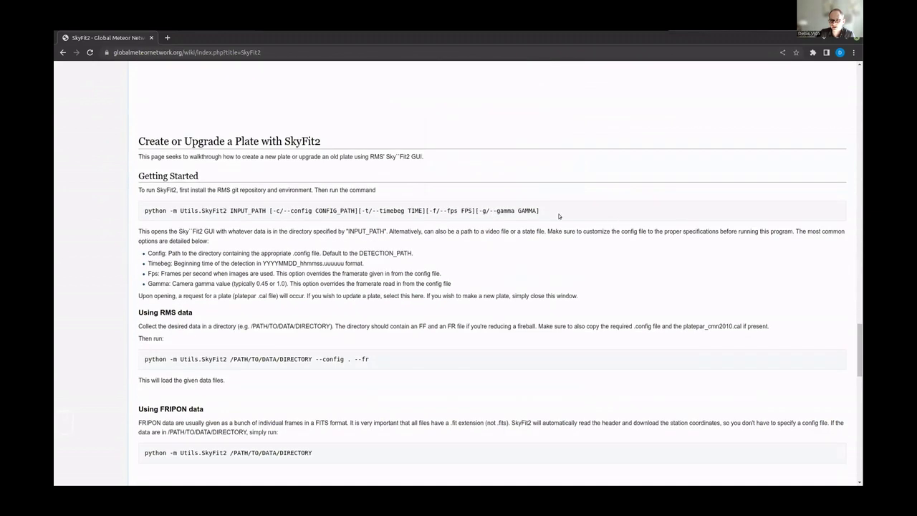
scroll(256, 203, "down", 1)
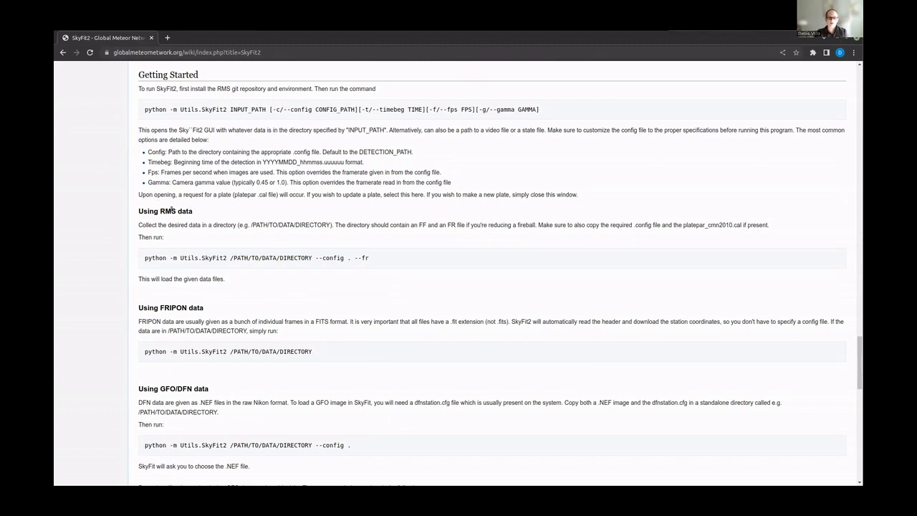
scroll(170, 225, "down", 3)
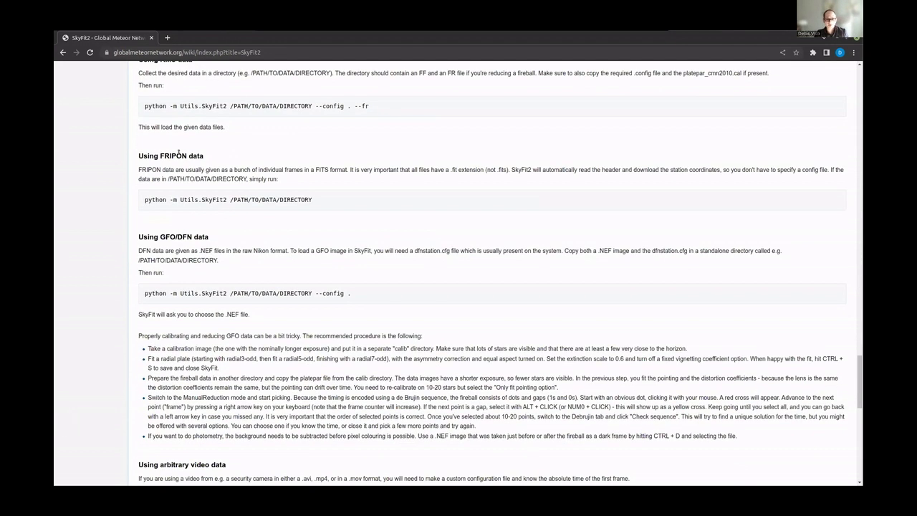
double_click(195, 199)
left_click(270, 200)
Read the instructions for using arbitrary video data, including the custom config entries and the launch command with the start time.
scroll(354, 232, "down", 5)
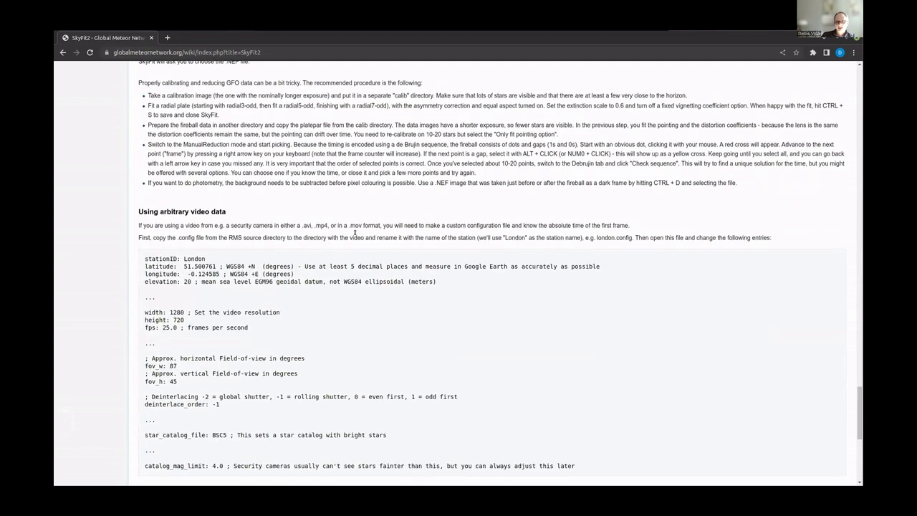
scroll(346, 230, "up", 2)
scroll(301, 231, "down", 2)
left_click_drag(189, 212, 625, 228)
left_click(618, 228)
scroll(573, 220, "down", 2)
left_click_drag(170, 157, 256, 181)
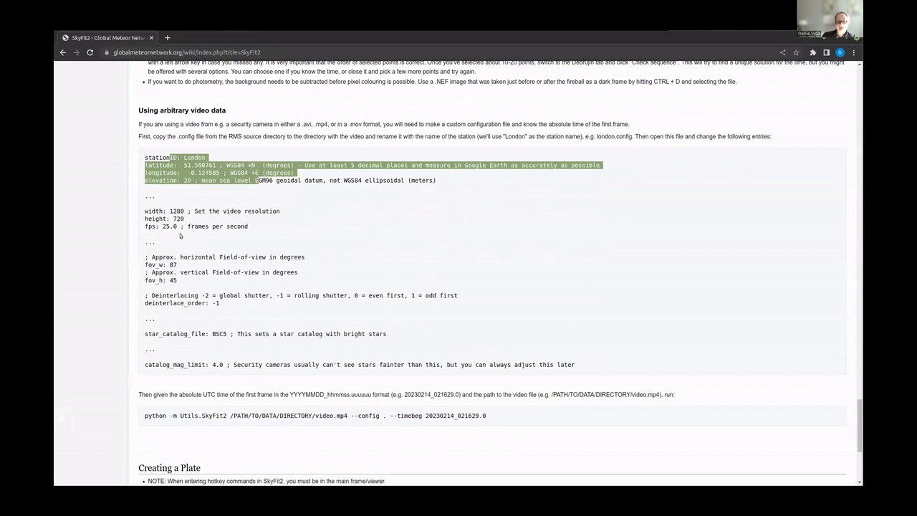
left_click_drag(167, 212, 232, 301)
left_click(242, 311)
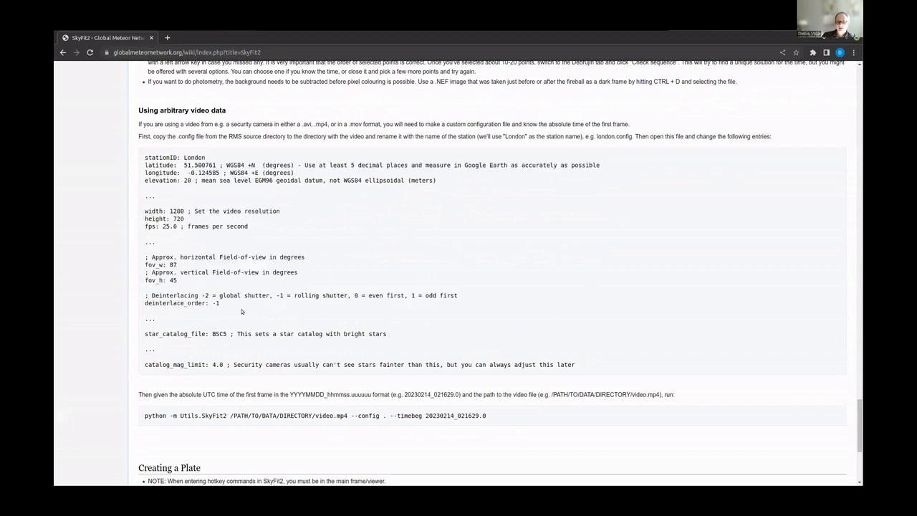
left_click_drag(200, 415, 431, 416)
left_click(496, 454)
Look over the Creating a Plate instructions at the end of the wiki page, highlighting the paragraphs on levels and star picking.
scroll(542, 224, "down", 3)
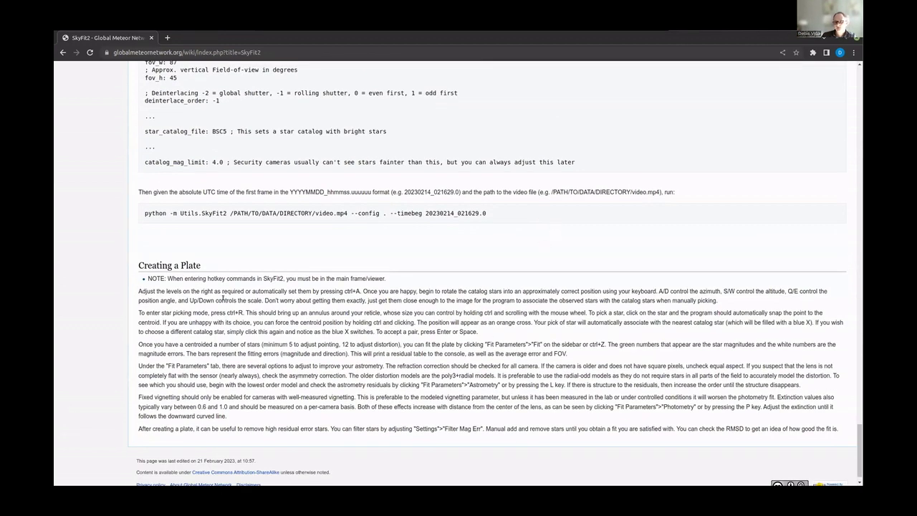
left_click_drag(190, 292, 336, 345)
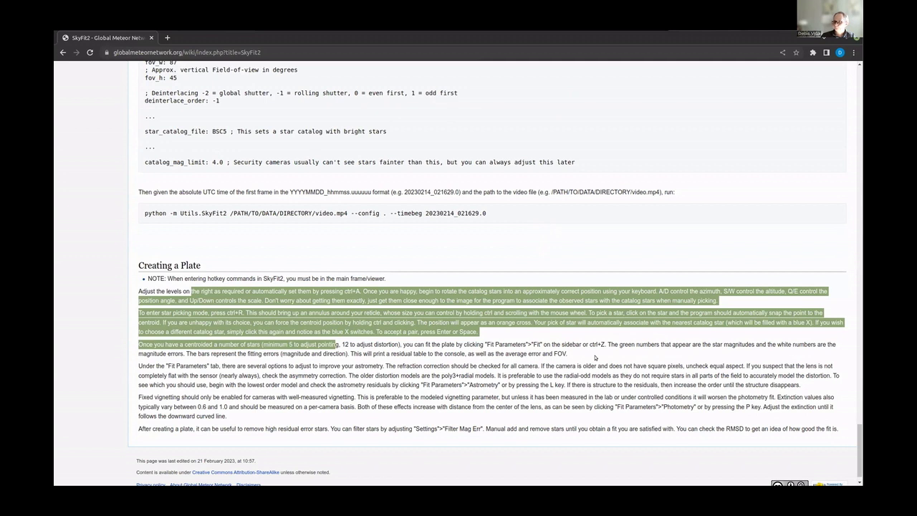
left_click(242, 305)
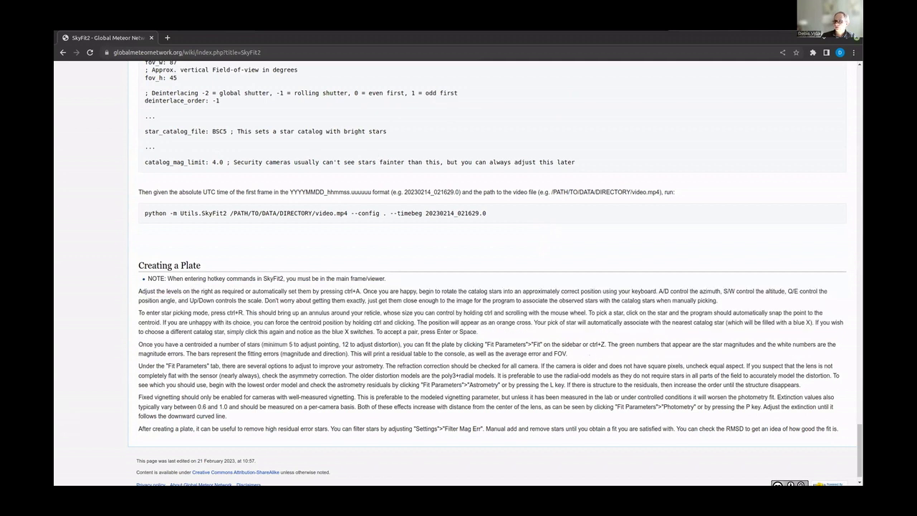
Leave the wiki page to review the fireball picks in SkyFit2, and return to the file manager's 2023CX1 folder.
left_click(836, 38)
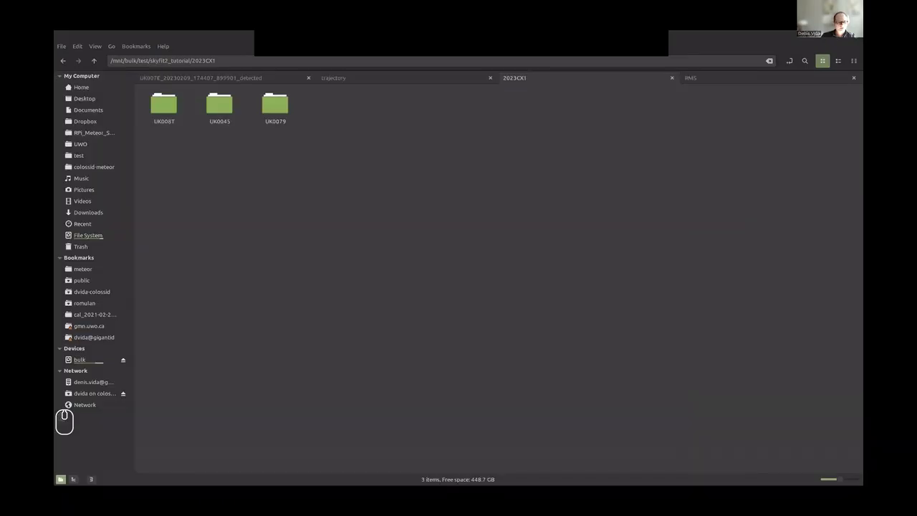
key("alt+Tab")
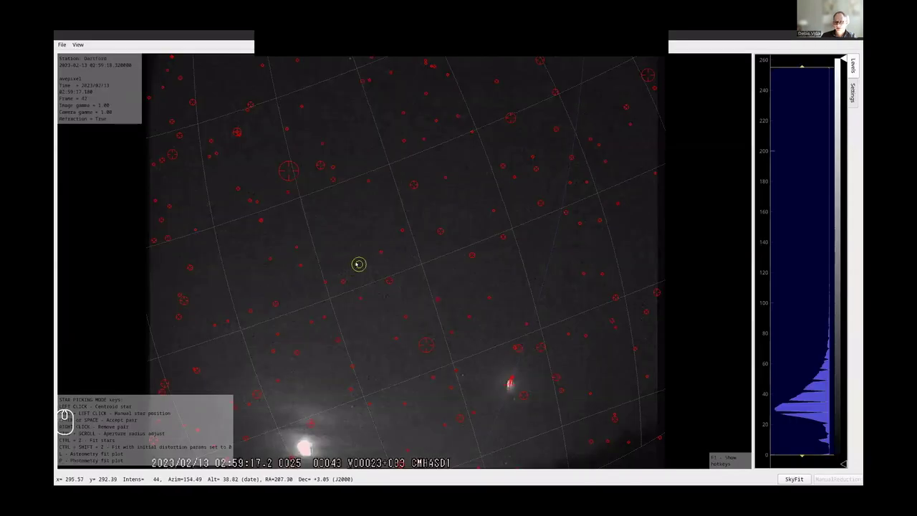
key("alt+Tab")
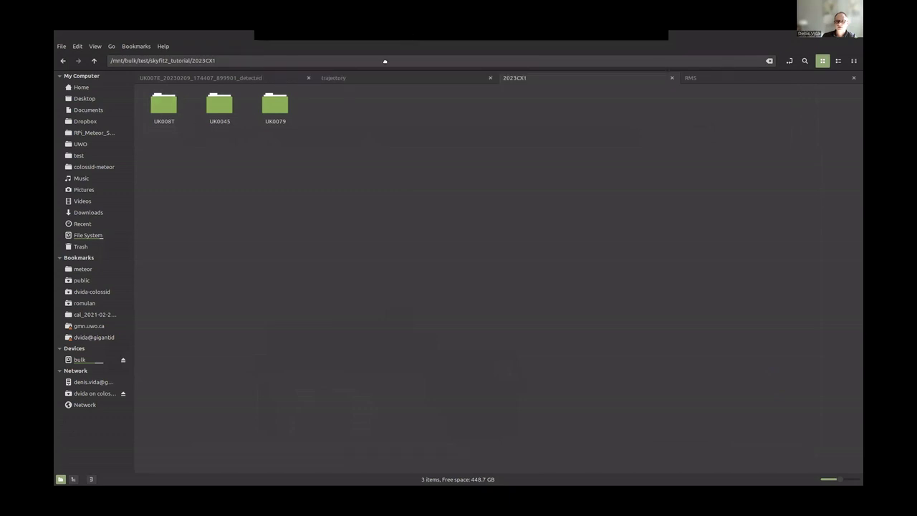
Open the maxpixel JPG from the first subfolder of UK008T and view it in a maximized image viewer.
double_click(164, 103)
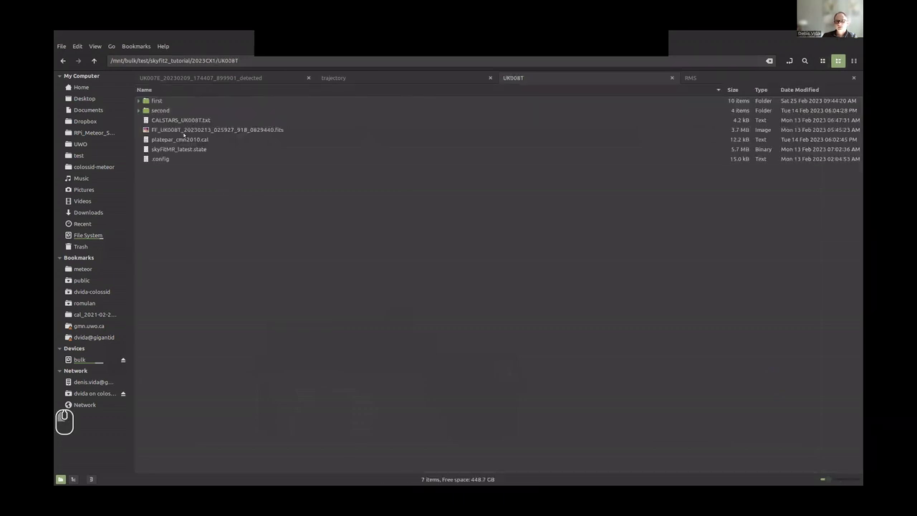
double_click(179, 102)
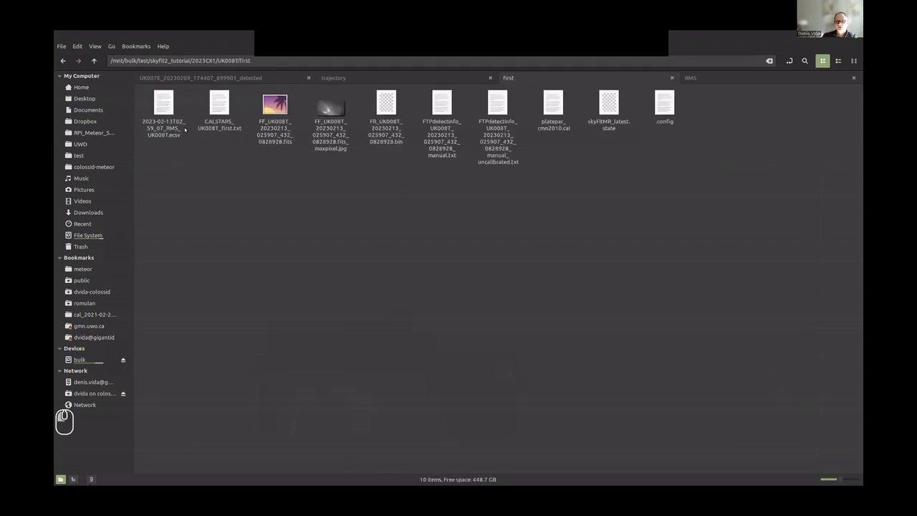
double_click(328, 108)
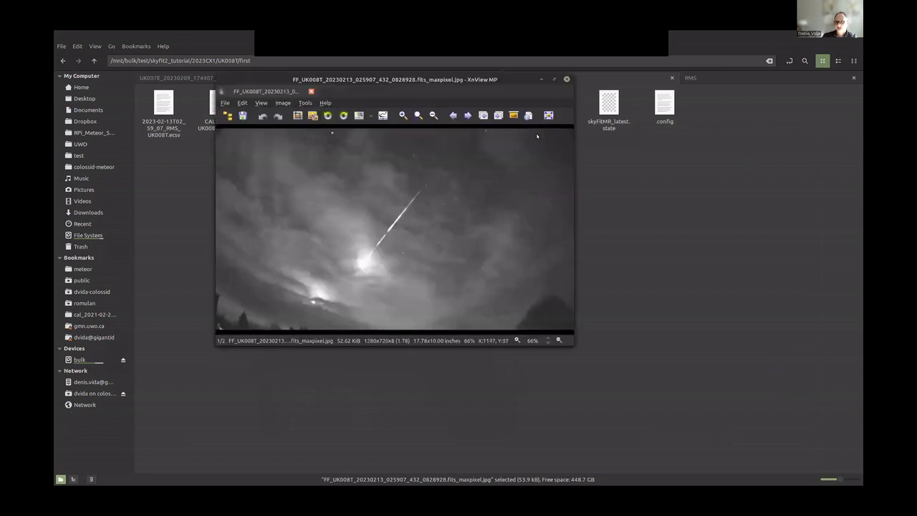
left_click(553, 79)
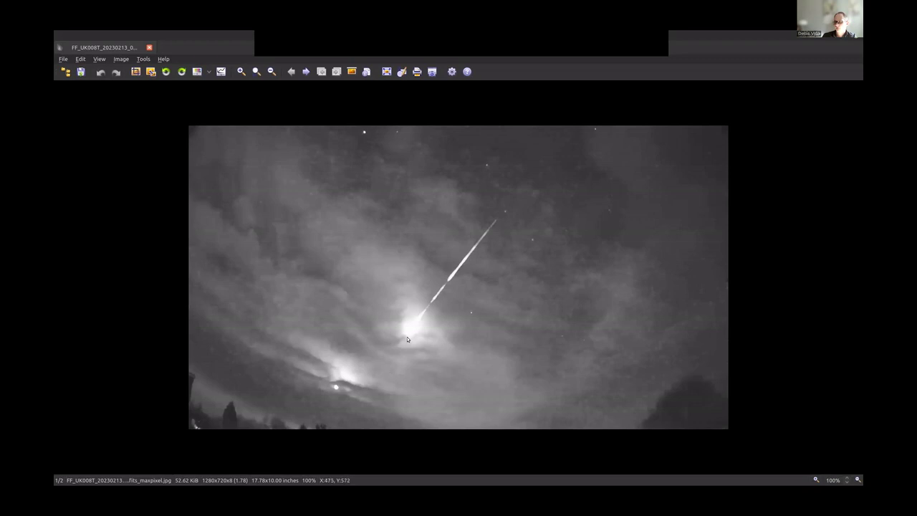
Close the maxpixel image and point out the FF FITS file and the FR bin file in the UK008T first folder.
left_click(857, 35)
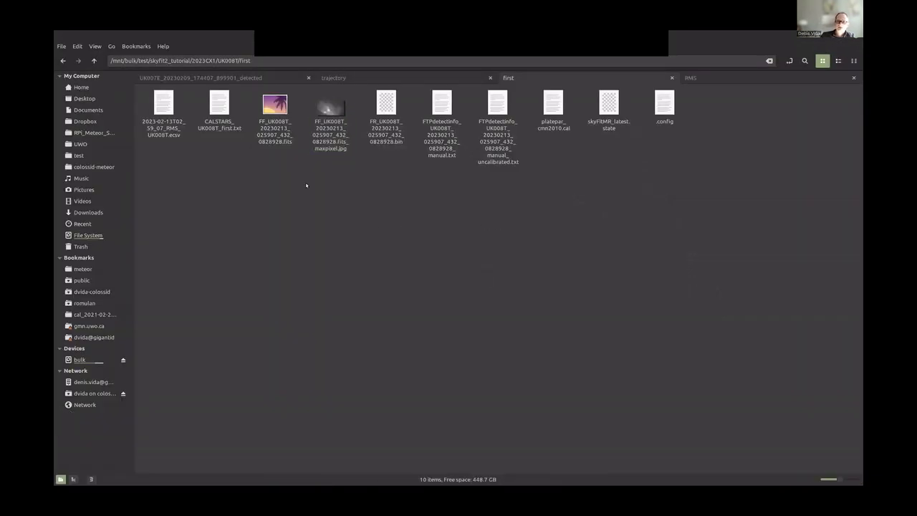
left_click(275, 112)
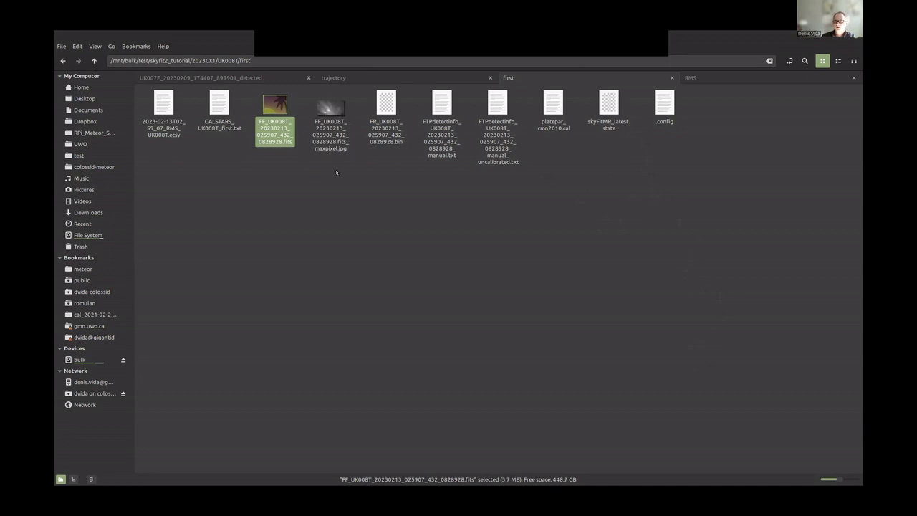
left_click(368, 196)
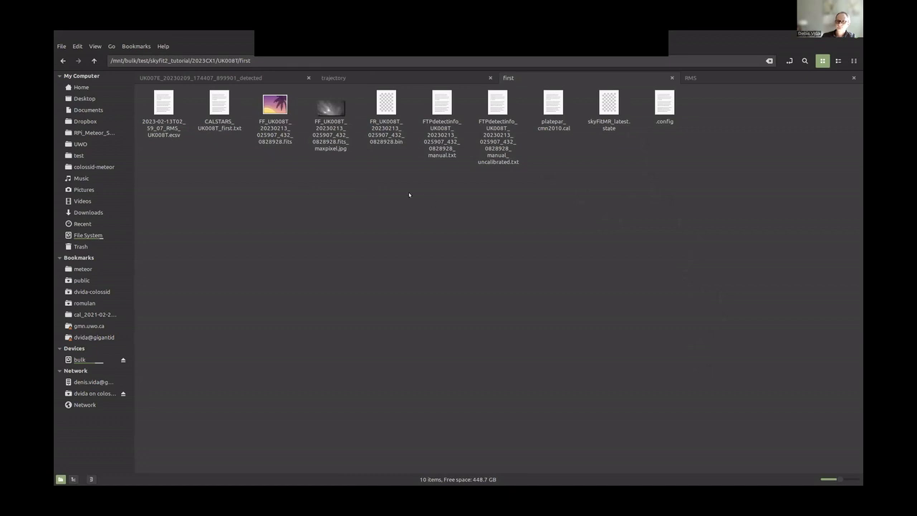
left_click(385, 127)
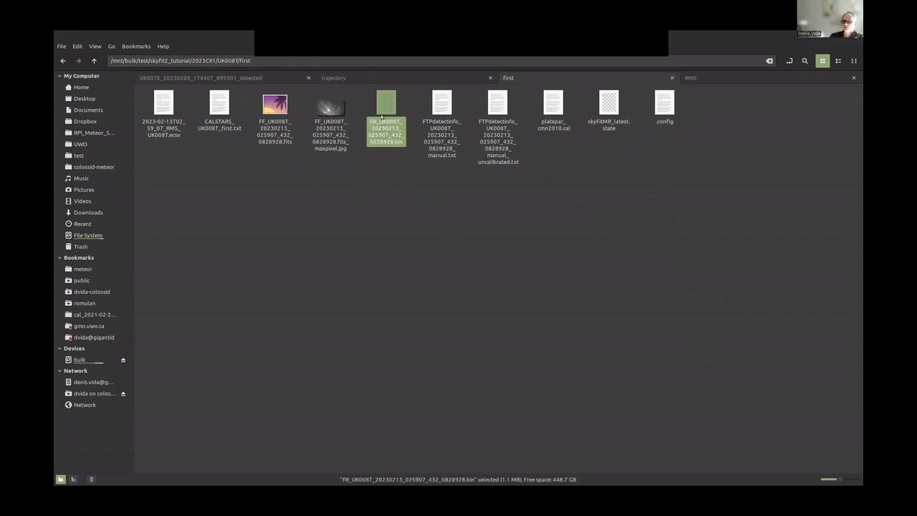
left_click(480, 282)
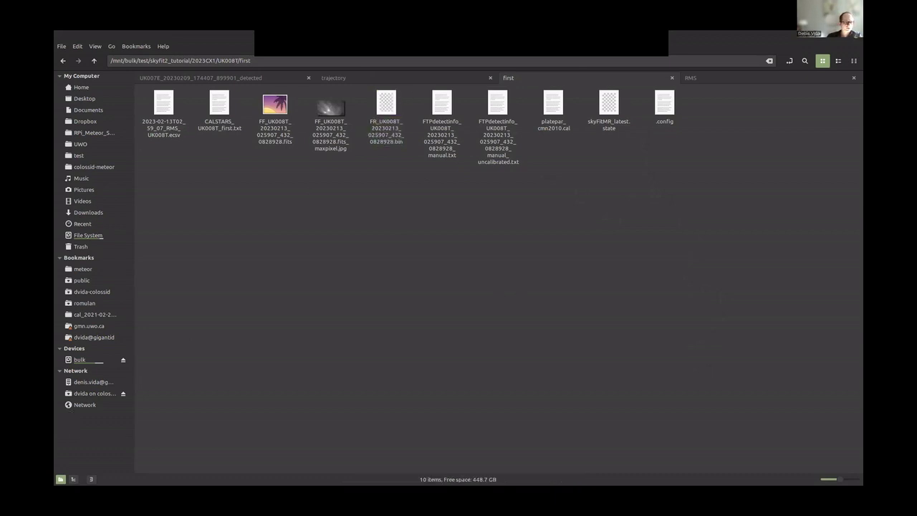
Copy the full path of the UK008T first folder from the file manager.
key("alt+Tab")
left_click_drag(377, 192, 441, 184)
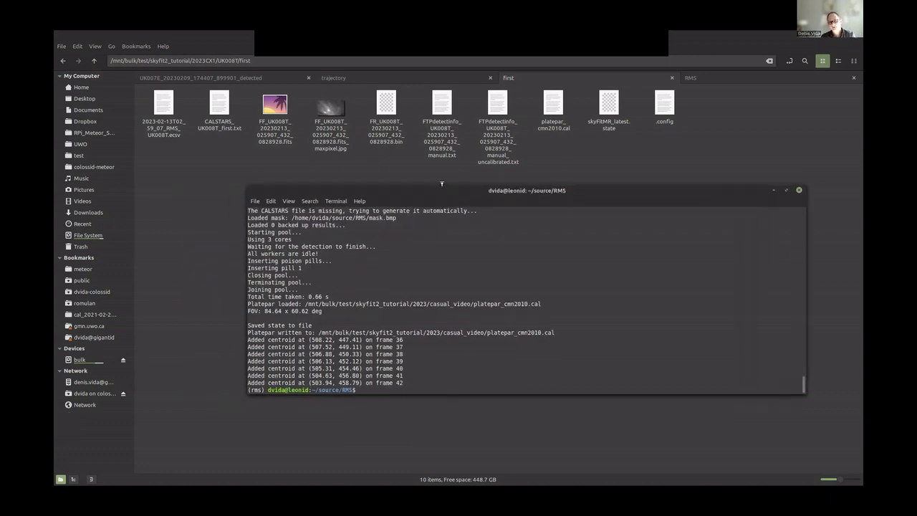
left_click(302, 61)
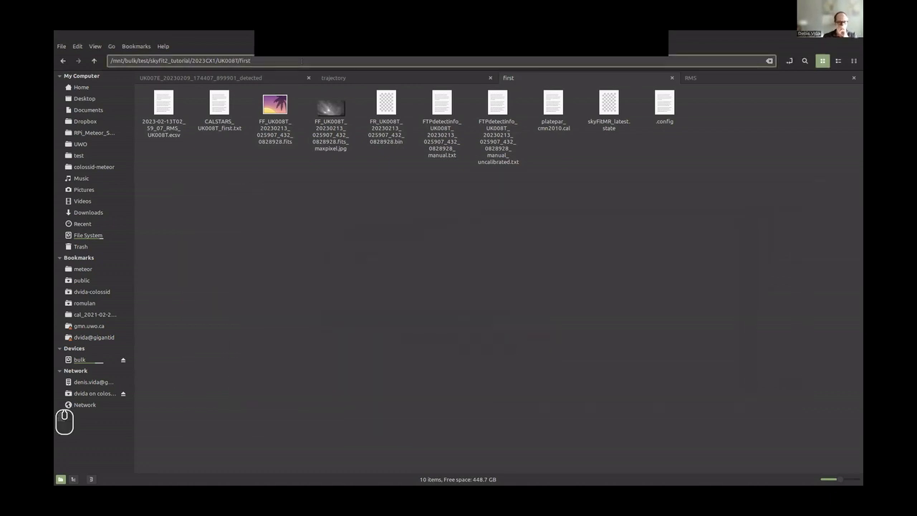
key("shift+Home")
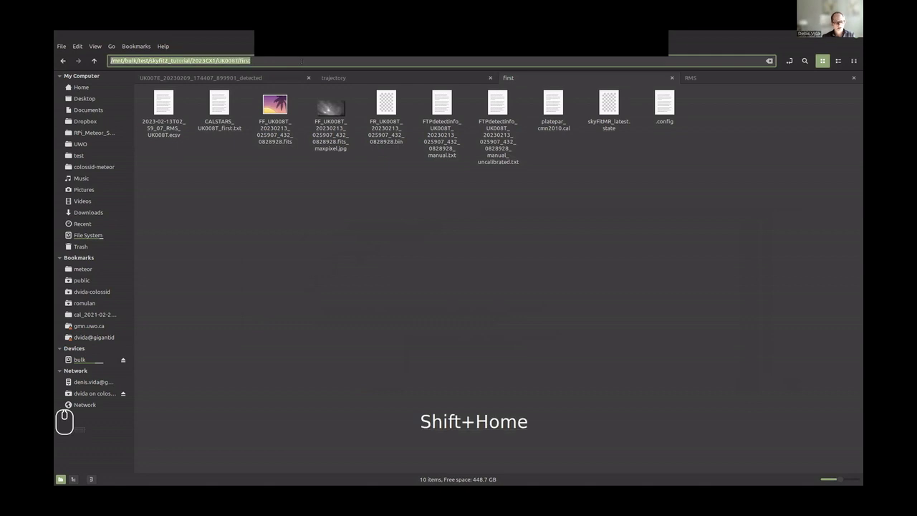
key("ctrl+c")
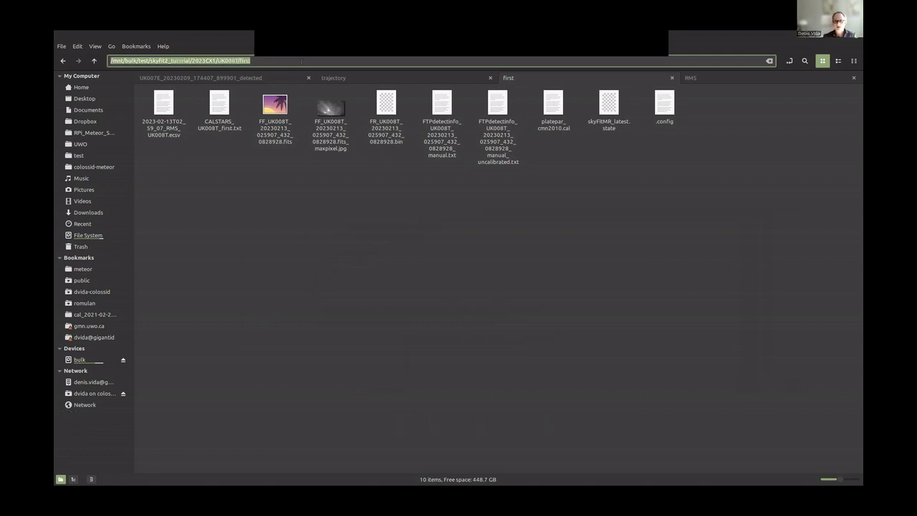
In the terminal, run python -m Utils.FRbinViewer on the copied path /mnt/bulk/test/skyfit2_tutorial/2023CX1/UK008T/first.
key("alt+Tab")
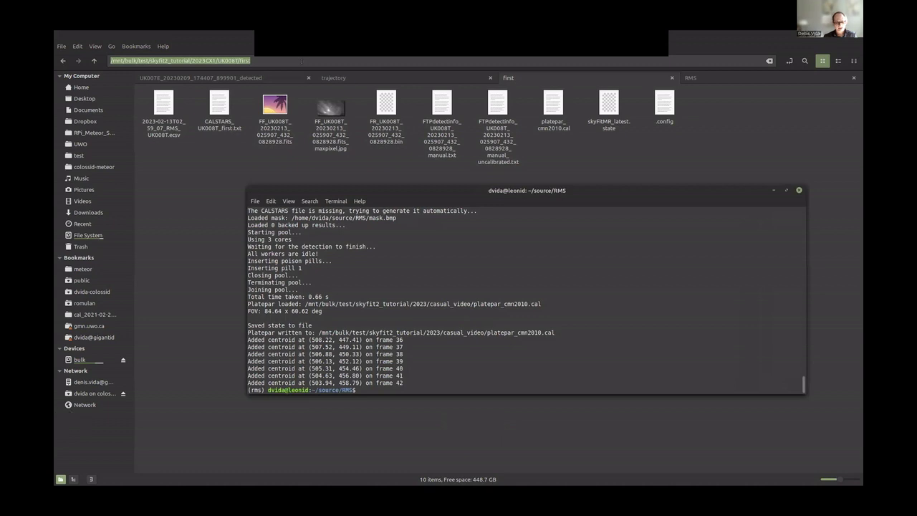
type("python -m")
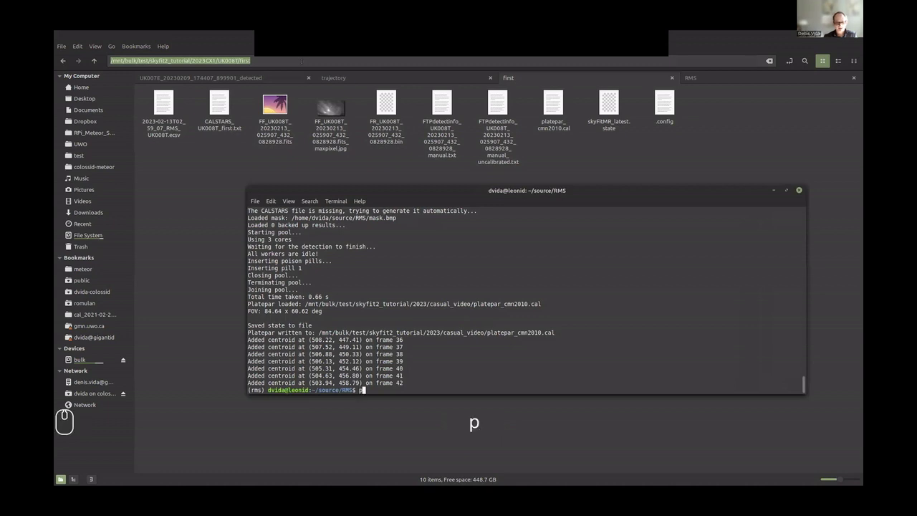
type(" Utils.")
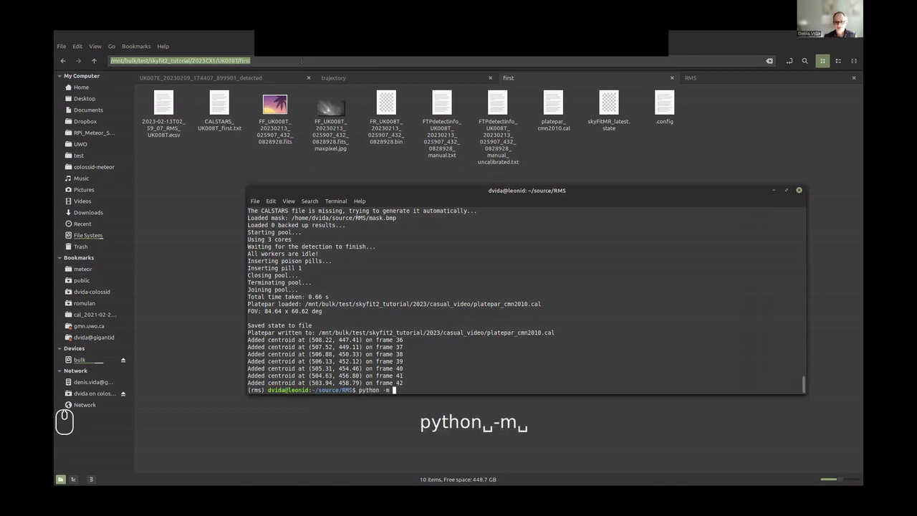
type("Frbin")
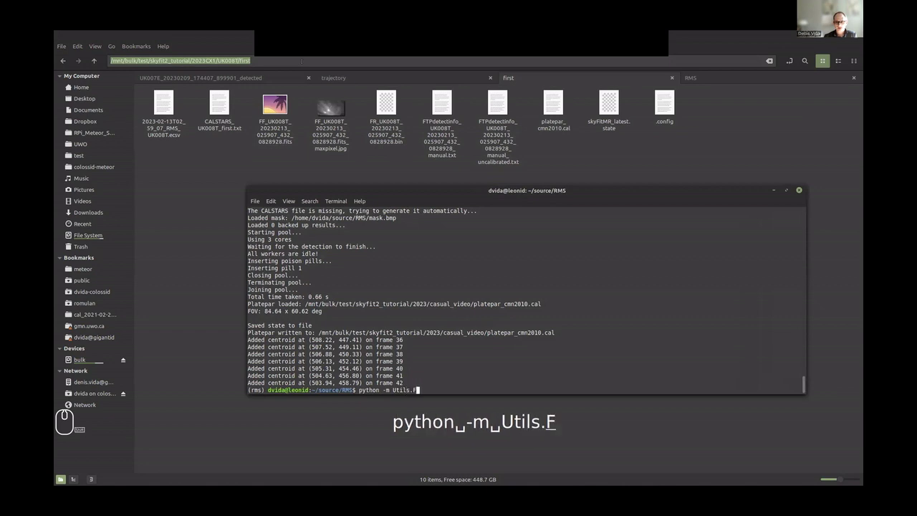
key("BackSpace")
key("BackSpace")
key("BackSpace")
key("BackSpace")
type("RbinViewer")
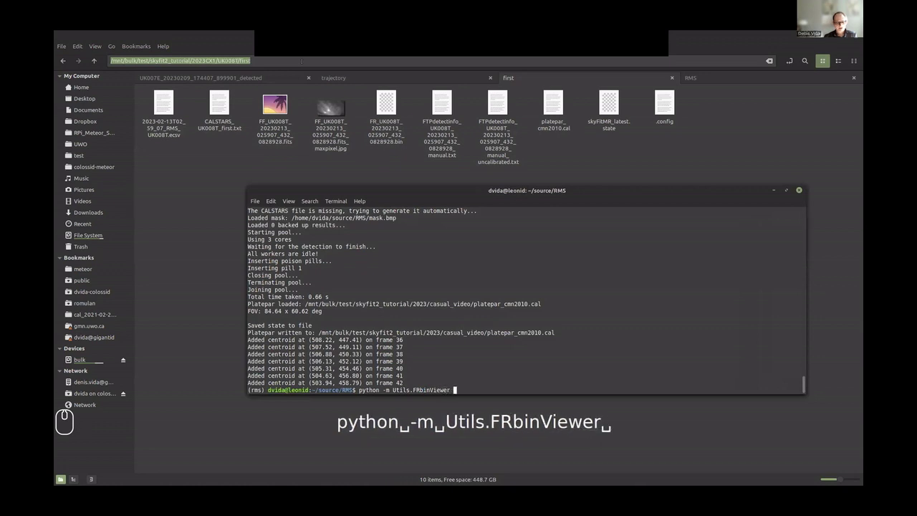
key("ctrl+shift+v")
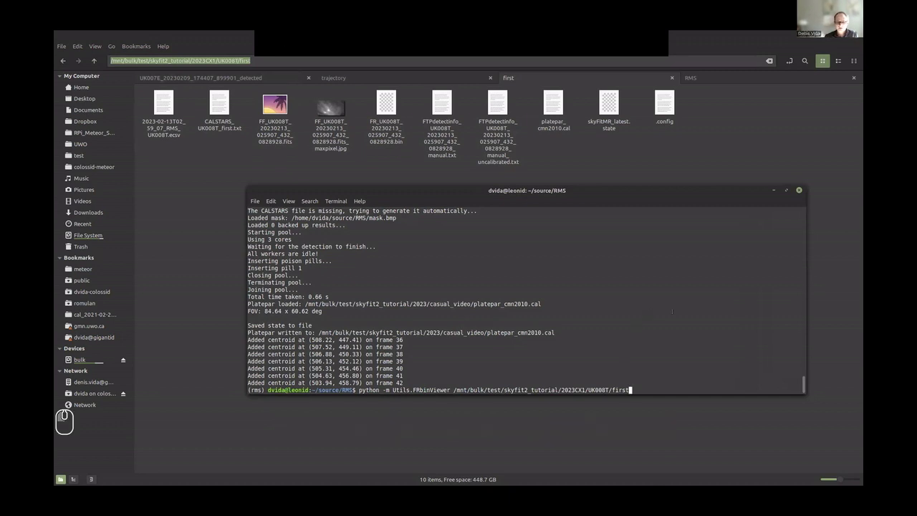
key("Return")
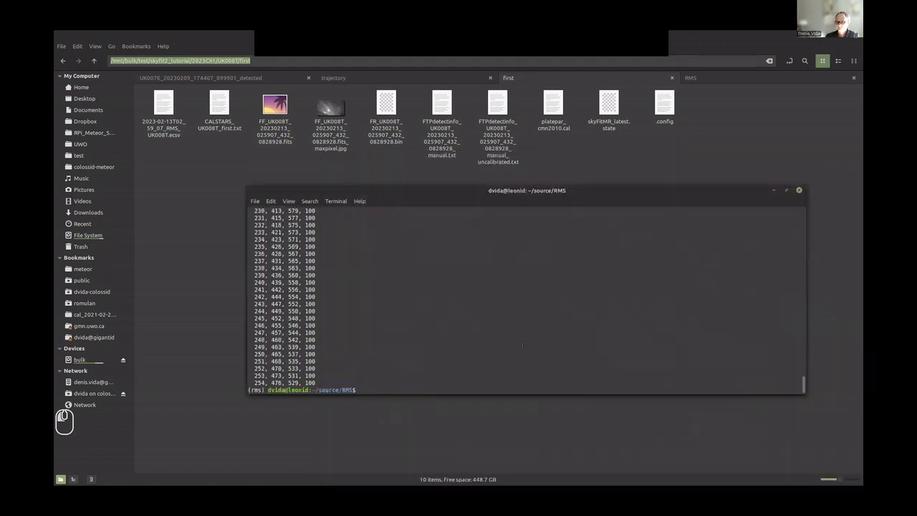
Rerun the FRbinViewer command with -f mp4 -a to export the FR detection as a video.
key("Up")
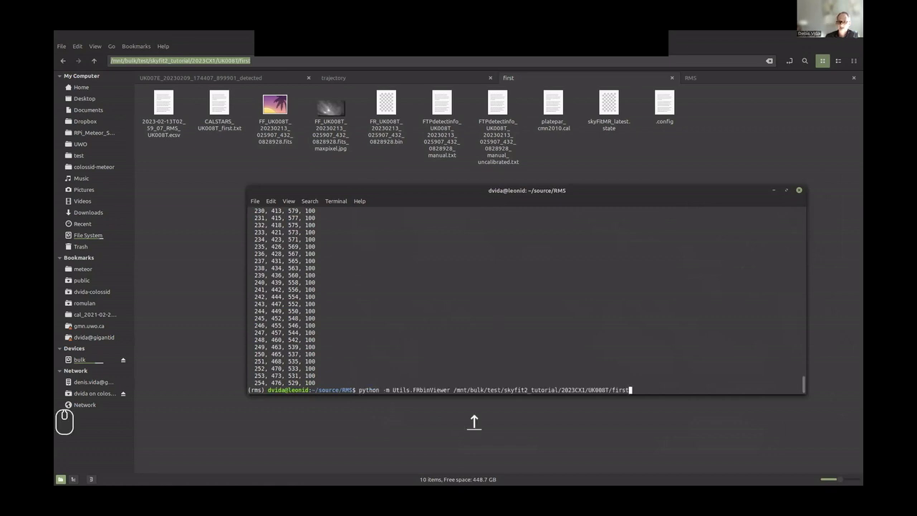
type("-f")
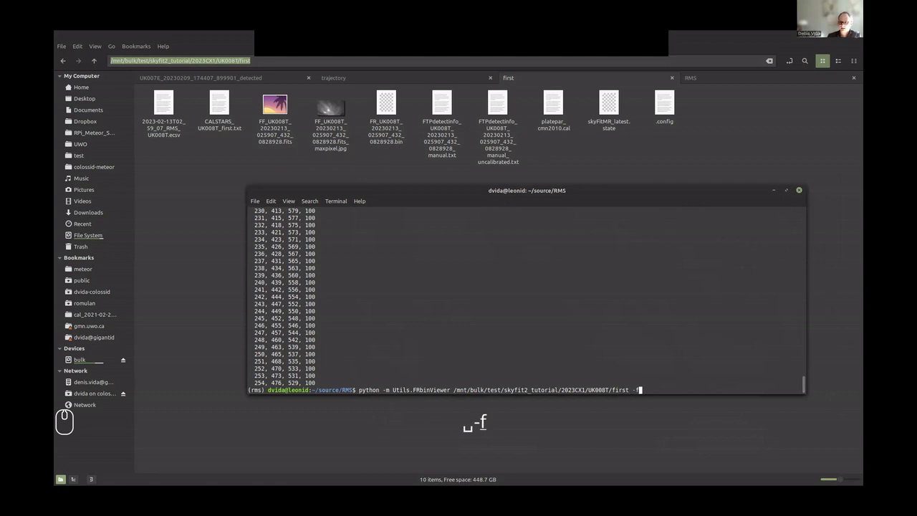
type(" mp4")
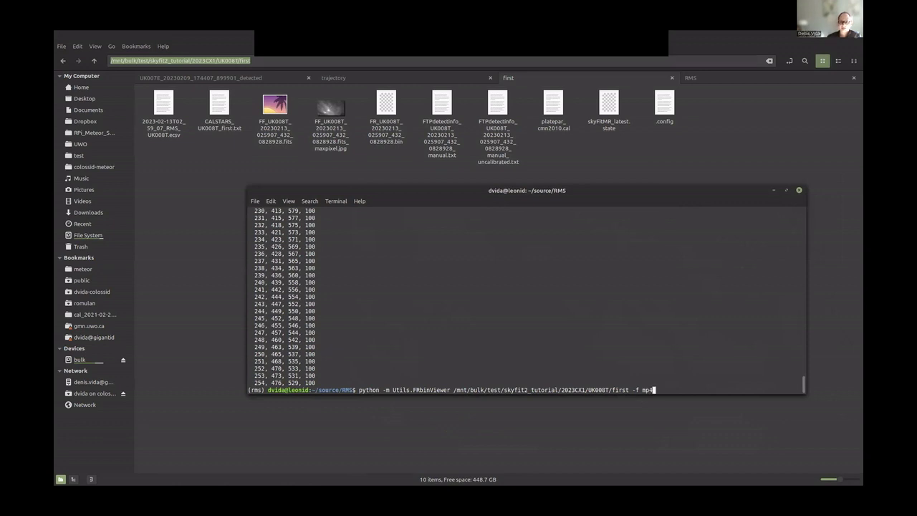
type("-a")
key("Return")
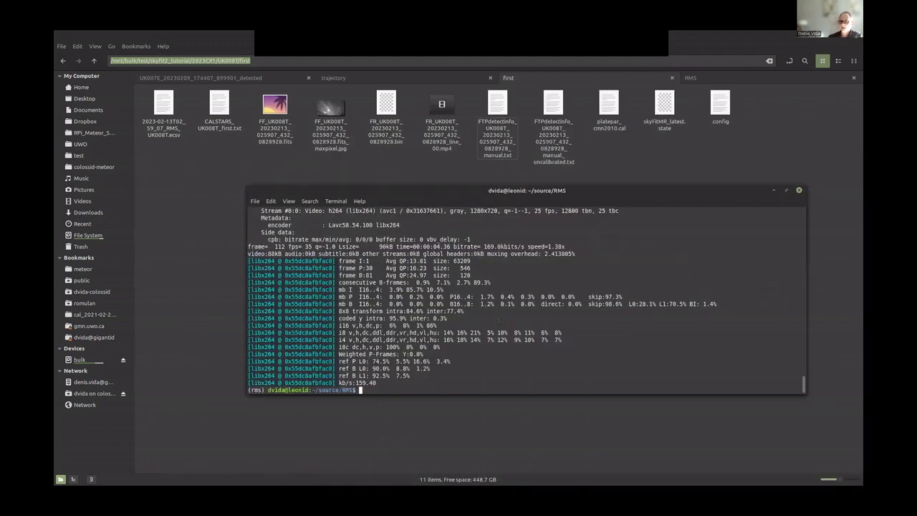
Play the exported FR line_00 MP4 video from the first folder to view the fireball.
left_click(441, 122)
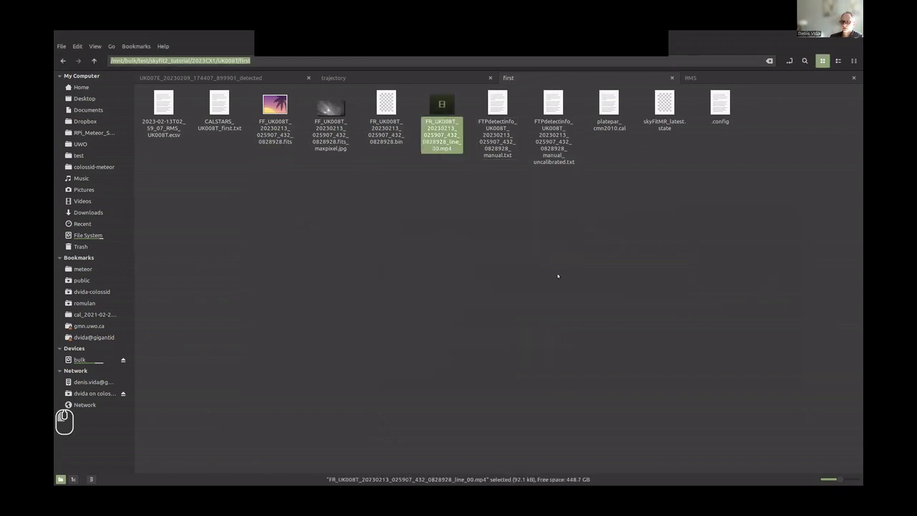
left_click(442, 107)
double_click(443, 107)
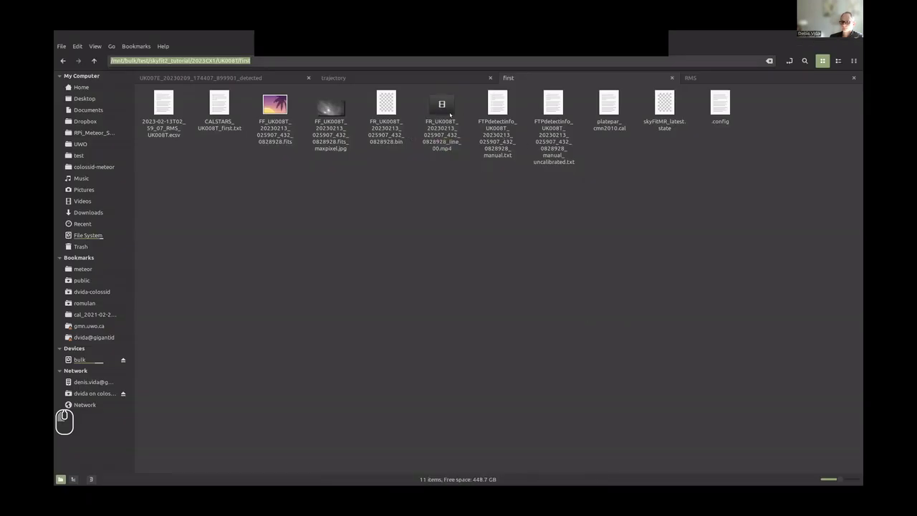
key("Left")
key("Right")
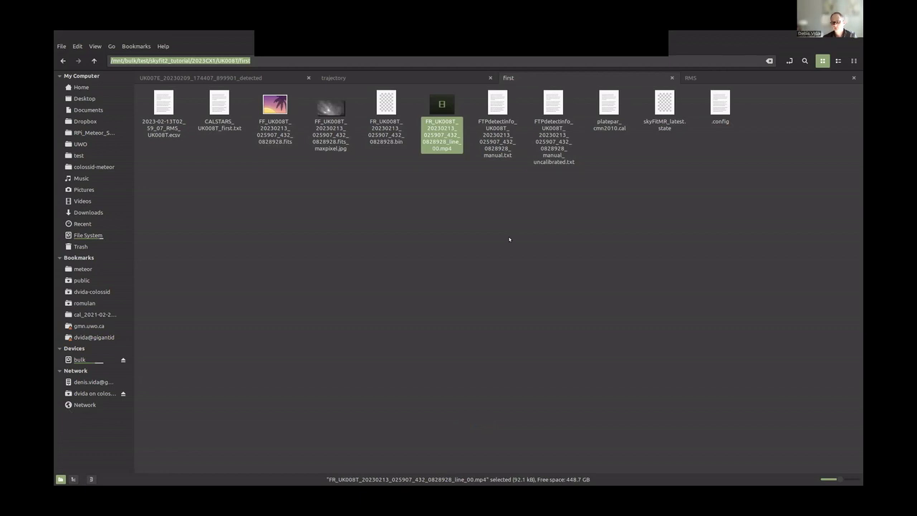
key("Return")
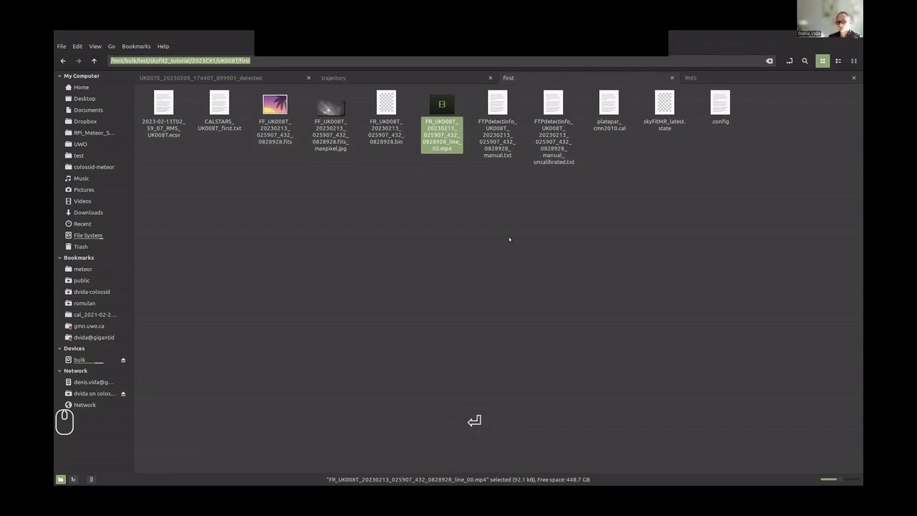
Close the video and delete the exported FR line_00 MP4 file from the first folder.
left_click(338, 76)
left_click(502, 230)
left_click(448, 131)
key("Delete")
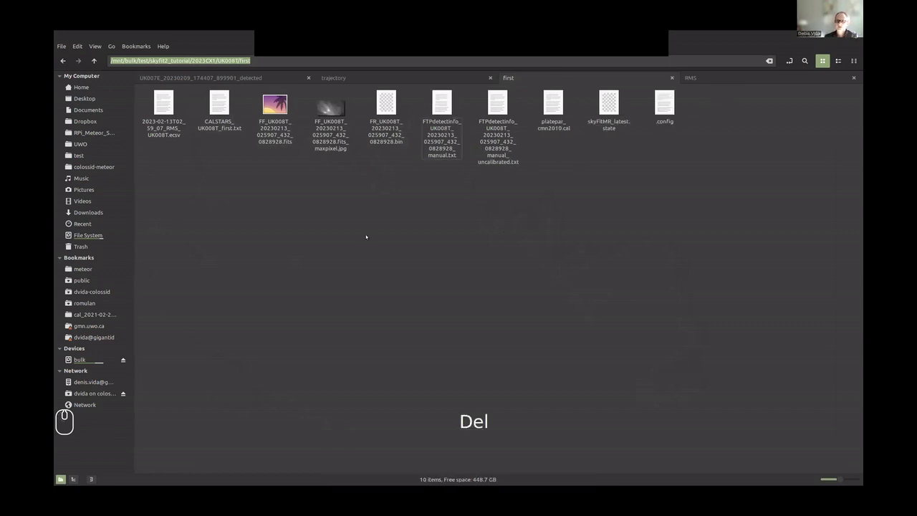
Point out the FF FITS and FR bin files as the data for the reduction.
left_click(274, 108)
left_click(387, 104)
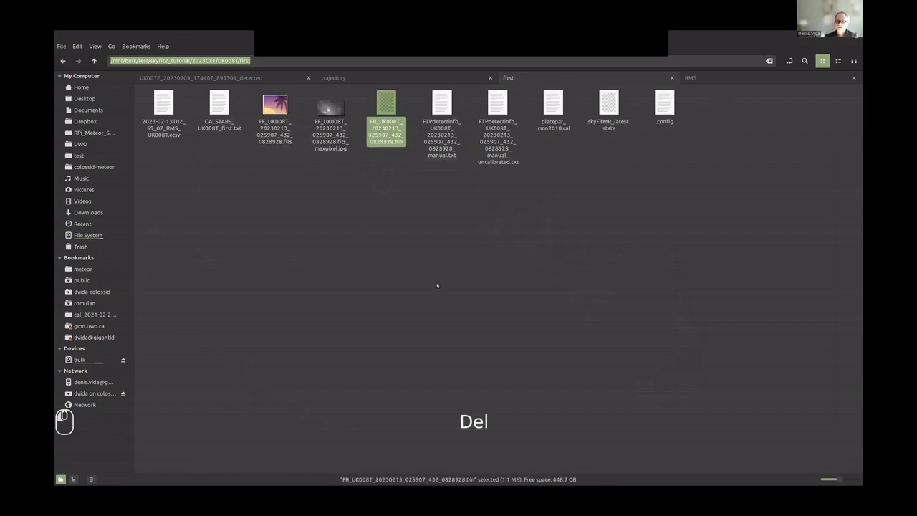
left_click(413, 193)
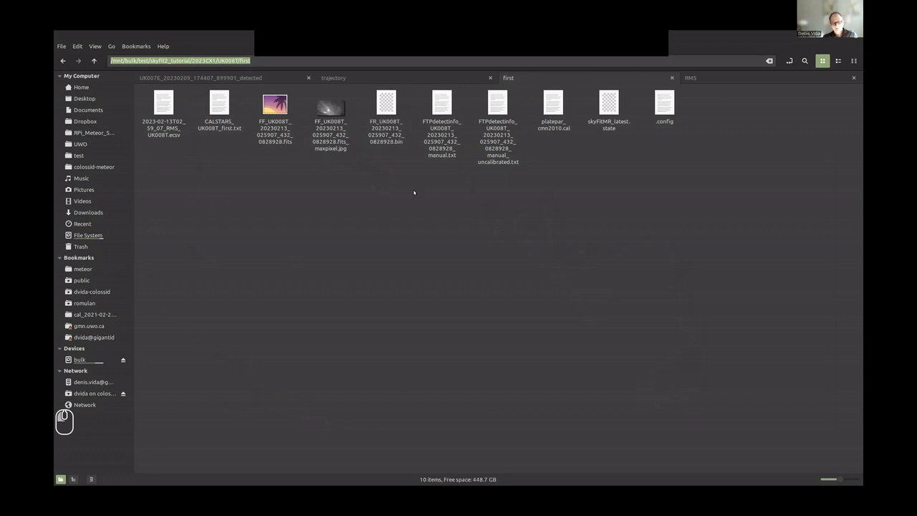
In the terminal, launch python -m Utils.SkyFit2 on the copied UK008T/first path with the options --config . and --fr.
key("alt+Tab")
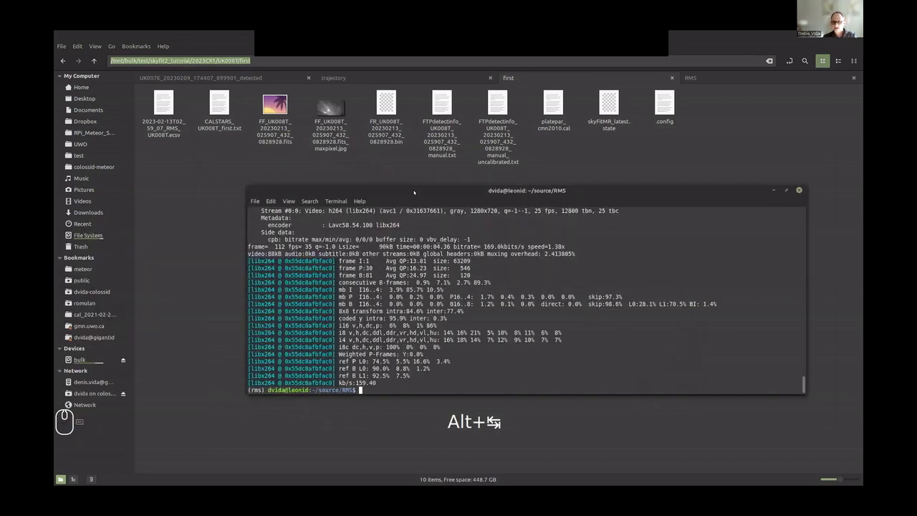
type("python -m ")
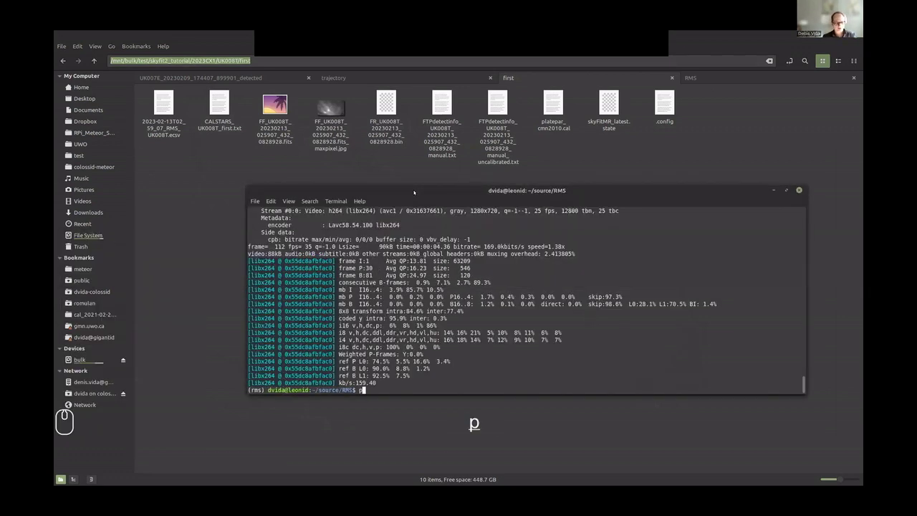
type("Utils.SkyFit2")
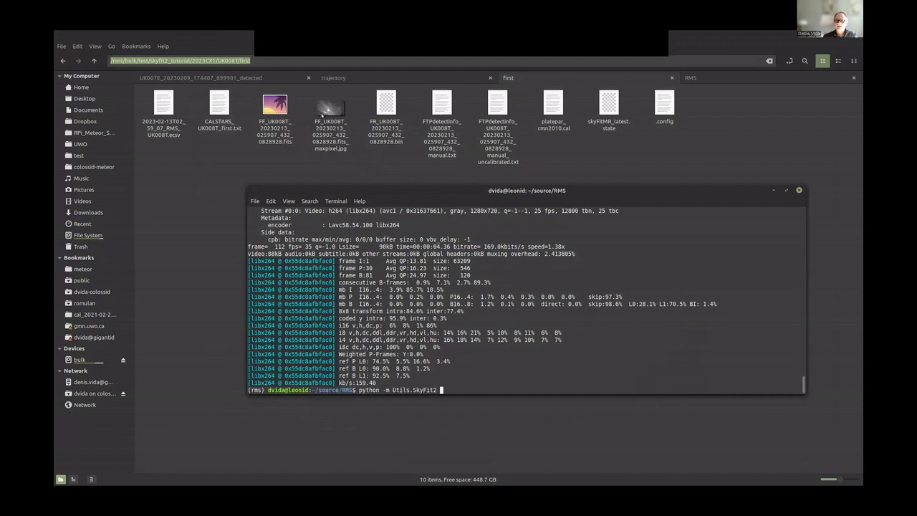
right_click(452, 247)
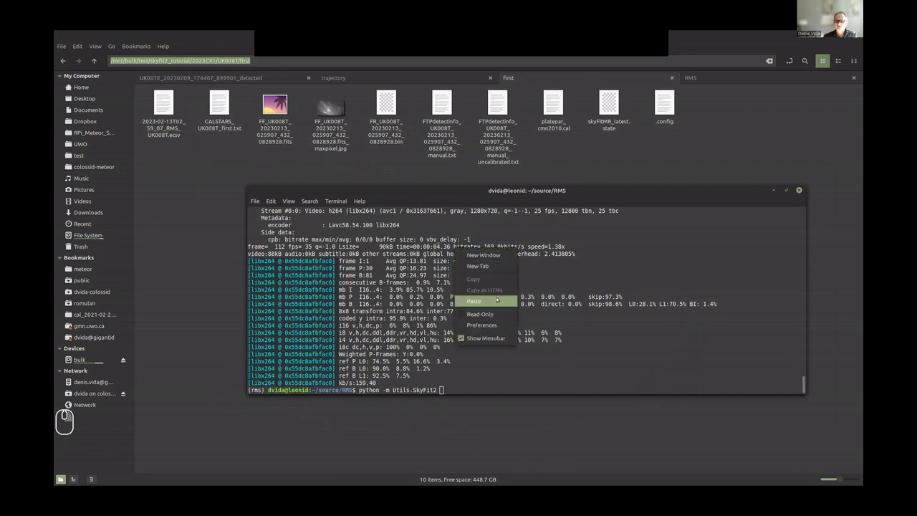
left_click(482, 301)
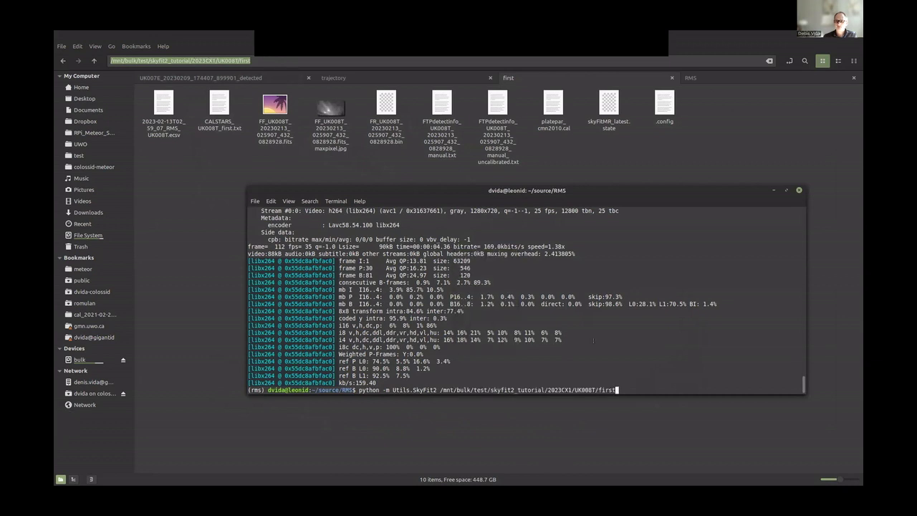
type("--config .")
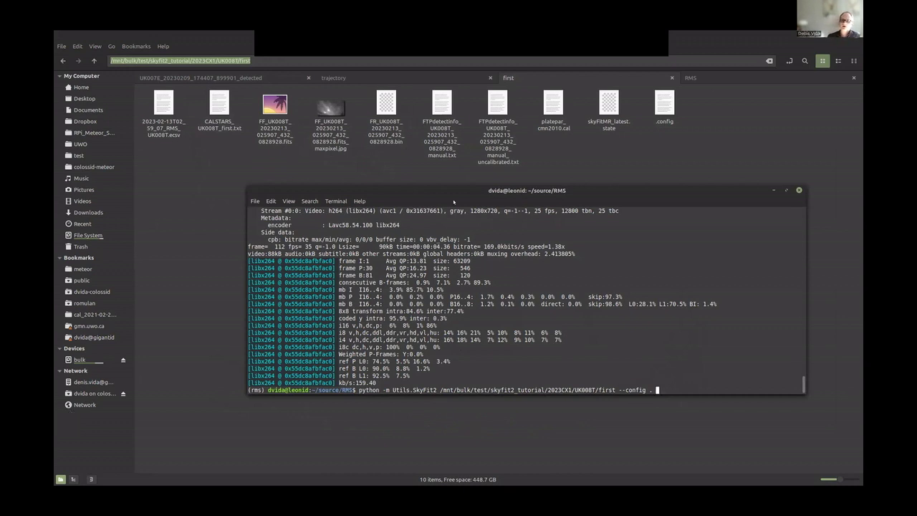
type("--fr")
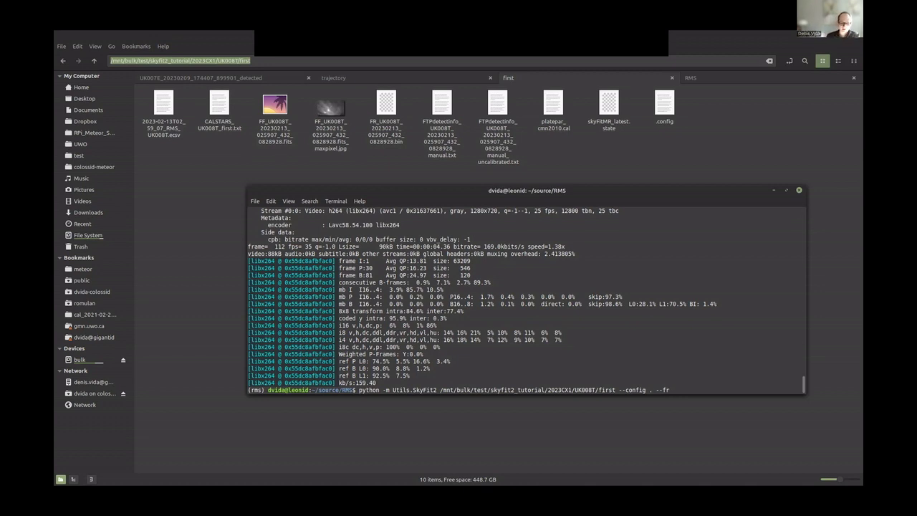
key("Return")
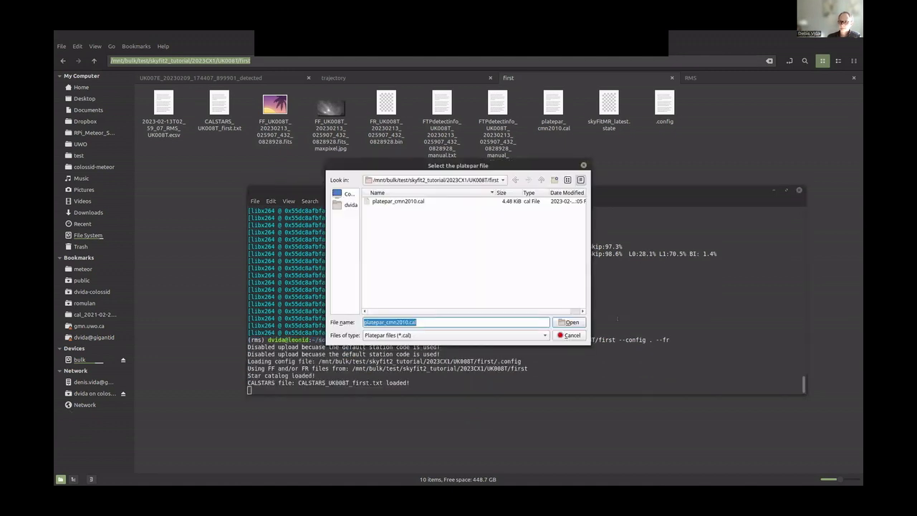
Load the platepar_cmn2010.cal platepar file for the UK008T data.
left_click(558, 321)
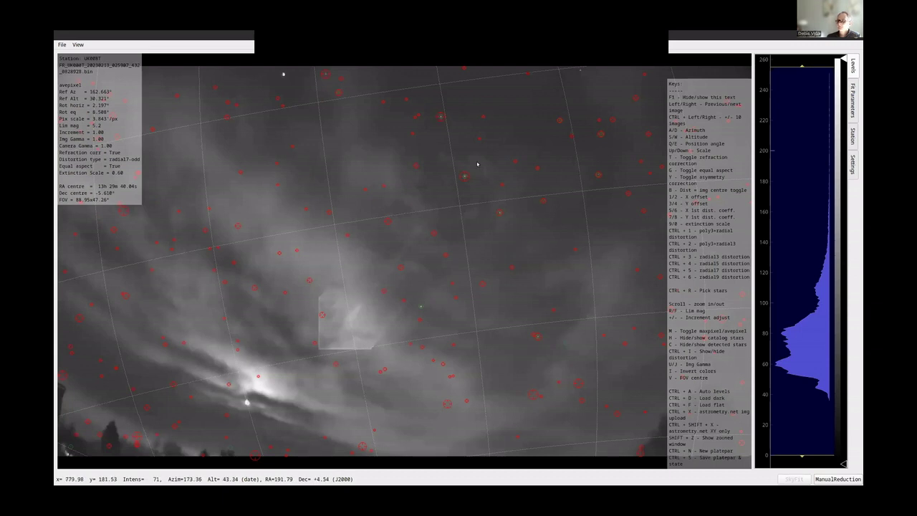
left_click(487, 175)
scroll(487, 175, "down", 1)
Hide the hotkey help text and narrow the image levels to a range of about 35 to 147.
key("ctrl+r")
key("ctrl+r")
left_click_drag(789, 63, 801, 233)
left_click_drag(799, 457, 801, 426)
key("F1")
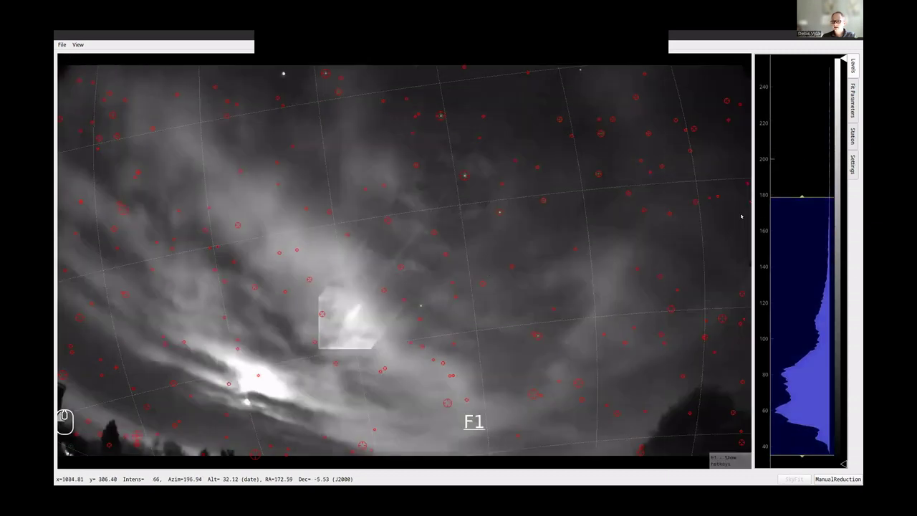
left_click_drag(794, 197, 785, 251)
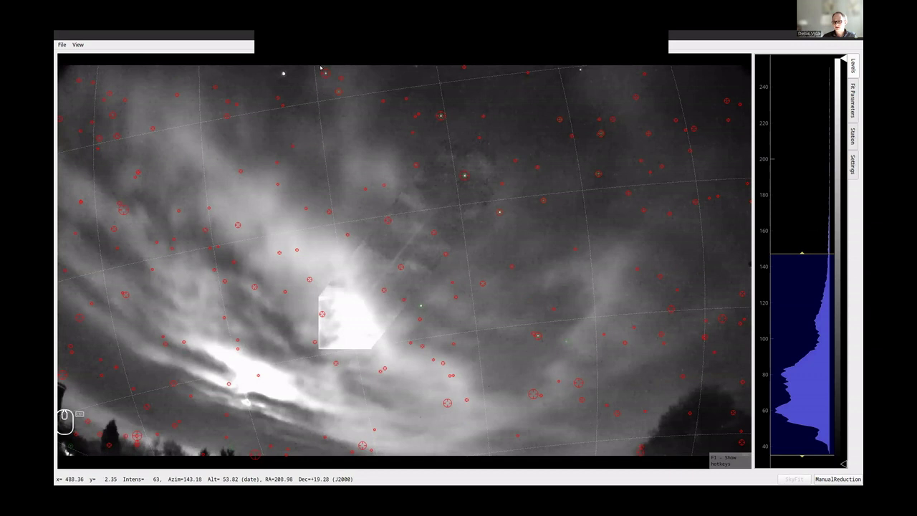
Enable star picking and pair four bright stars with the catalog, from the sky's upper edge down towards the image centre.
key("ctrl+r")
scroll(323, 68, "up", 1)
scroll(323, 68, "up", 4)
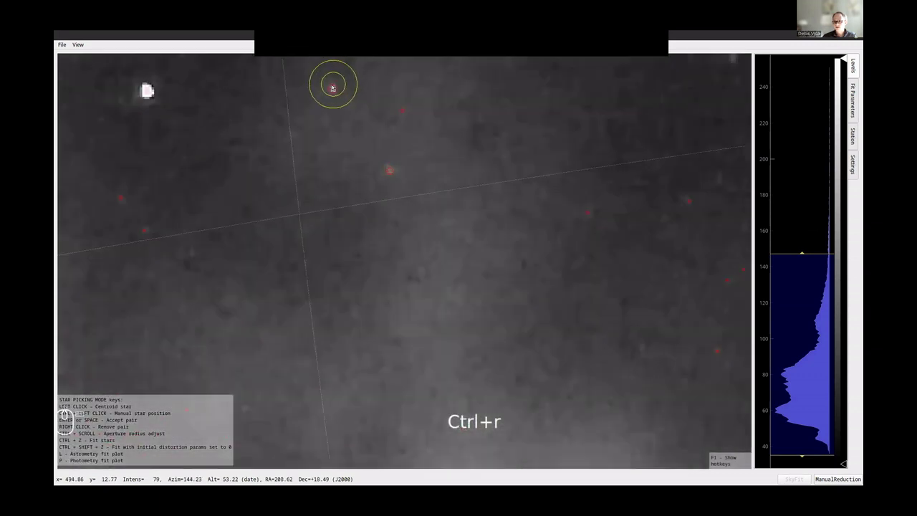
key("space")
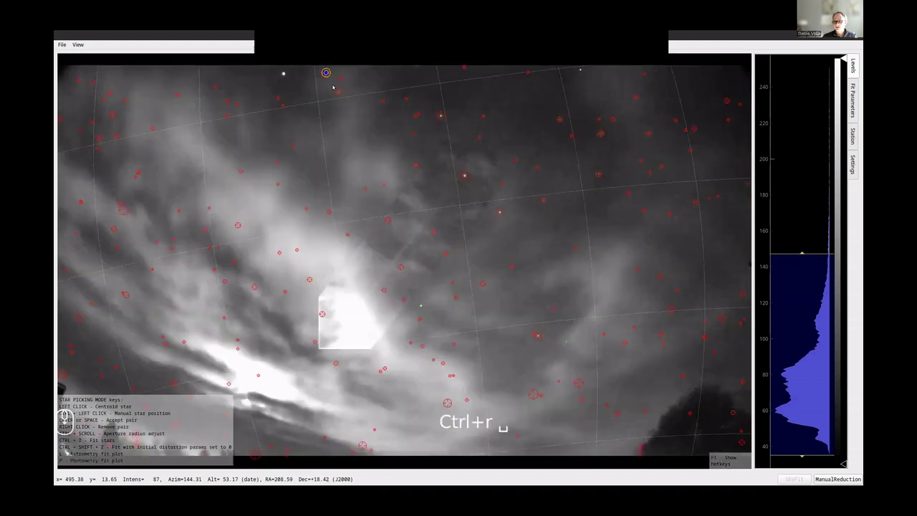
left_click(440, 113)
key("space")
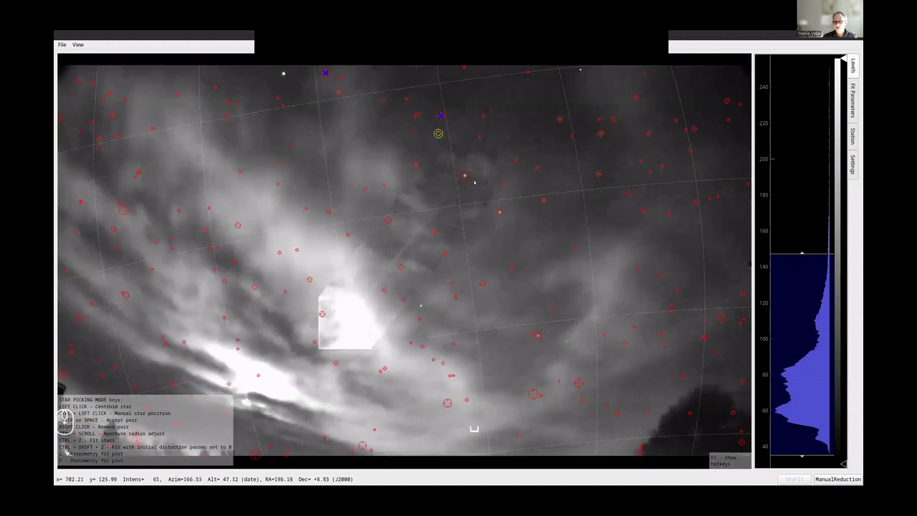
left_click(474, 182)
key("space")
left_click(490, 203)
key("space")
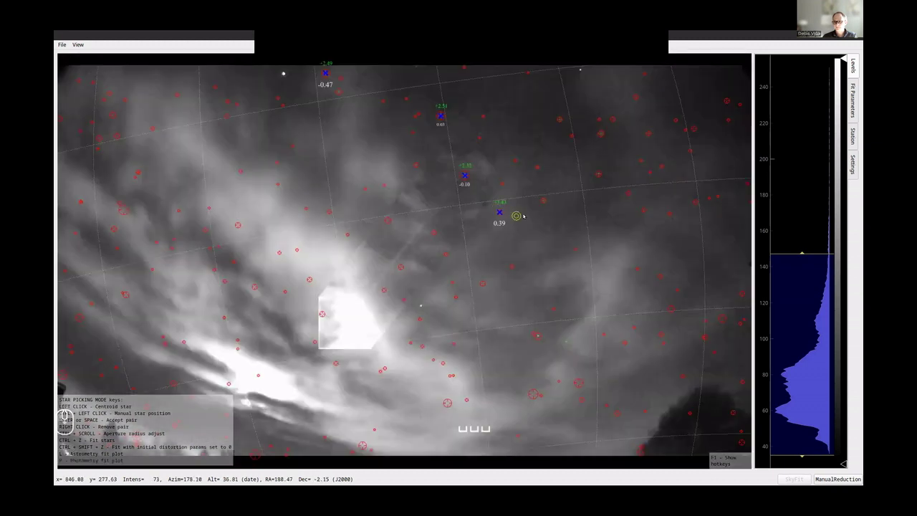
Centroid and accept two catalog stars in the upper-right sky and one in the lower sky right of centre.
left_click(603, 129)
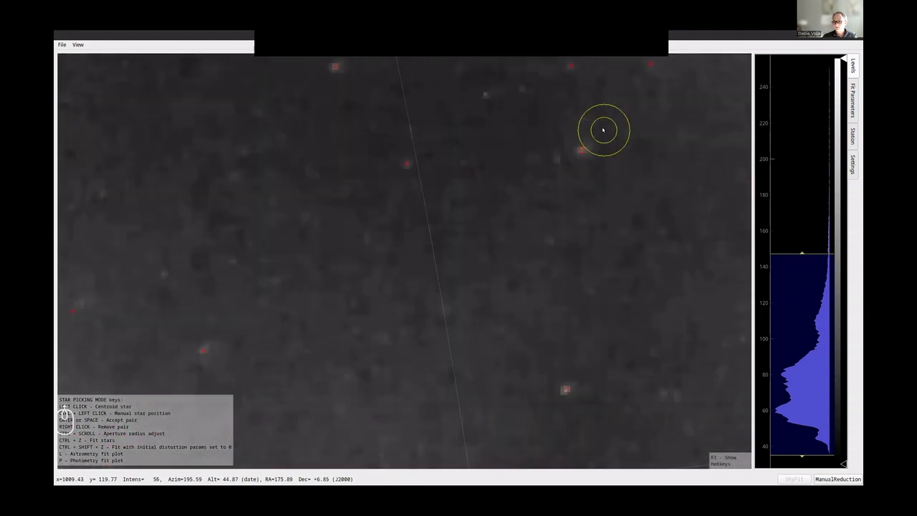
key("space")
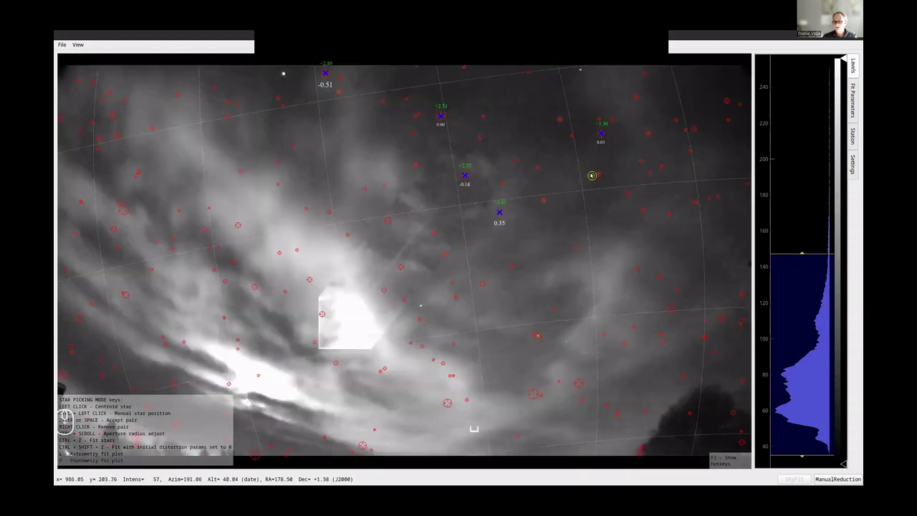
left_click(592, 175)
key("space")
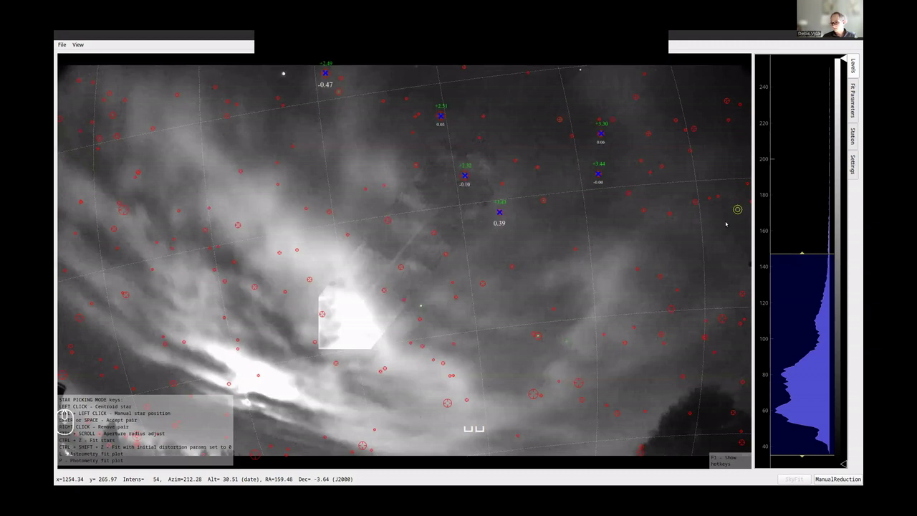
left_click(538, 340)
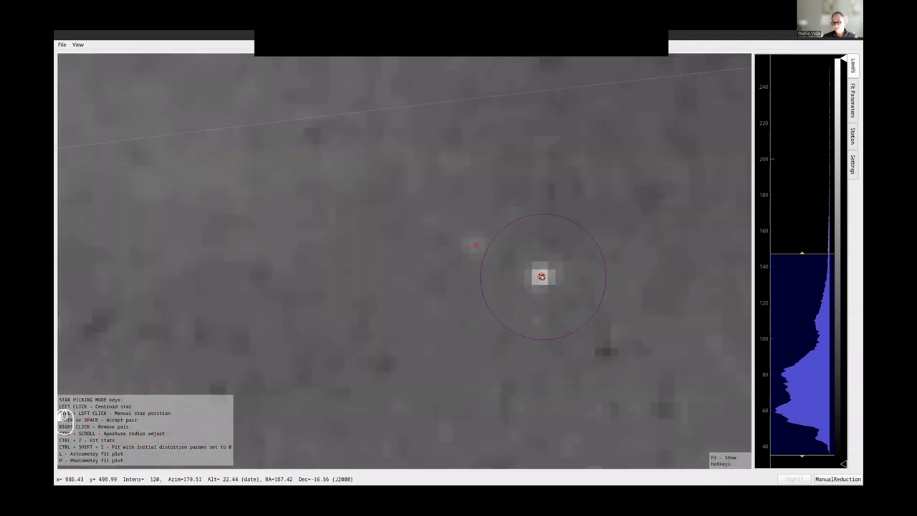
key("space")
Pair three more stars: two among the picked stars right of centre and one just below the first picked star.
left_click(546, 196)
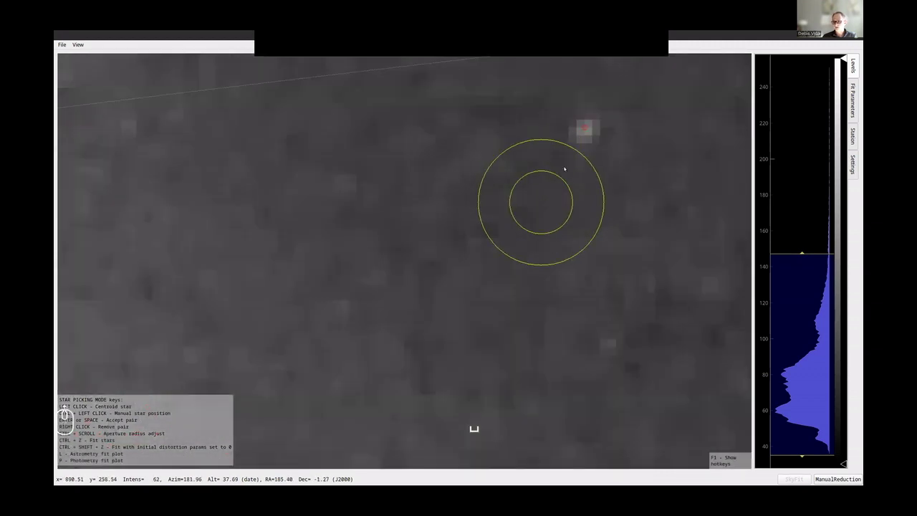
key("space")
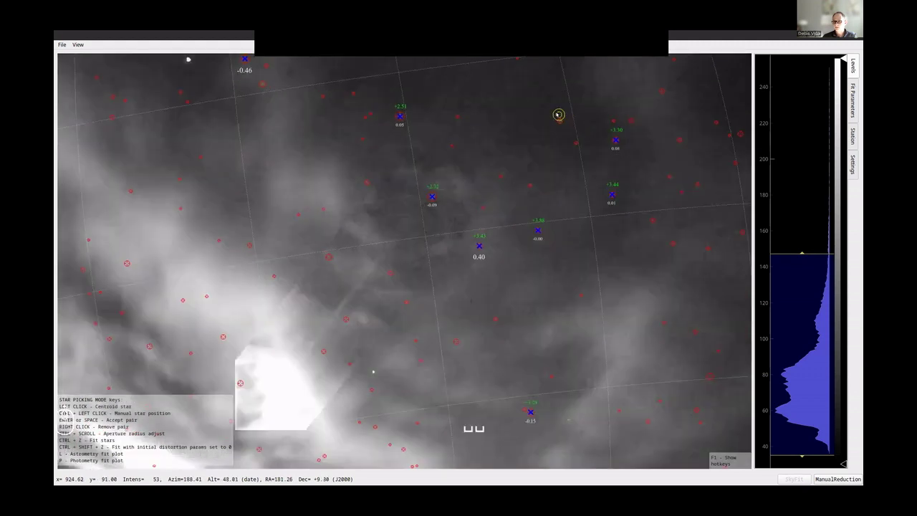
left_click(558, 116)
key("space")
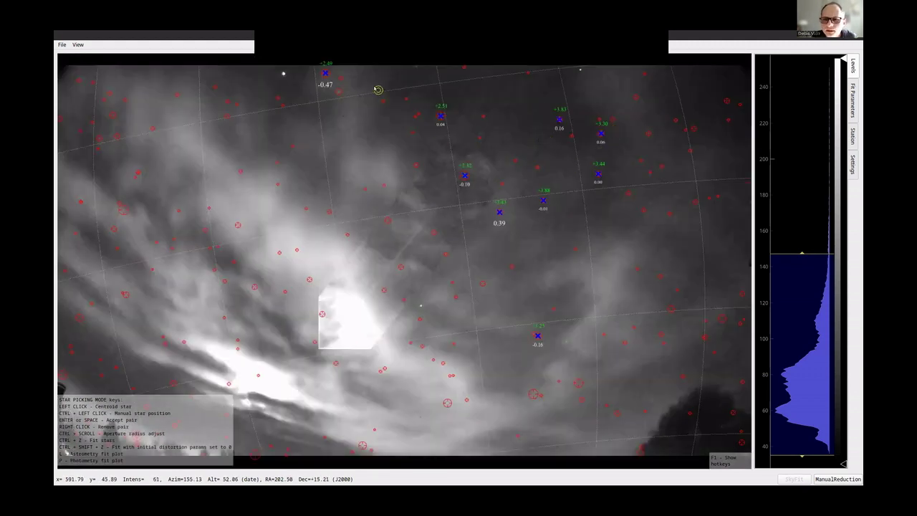
left_click(340, 87)
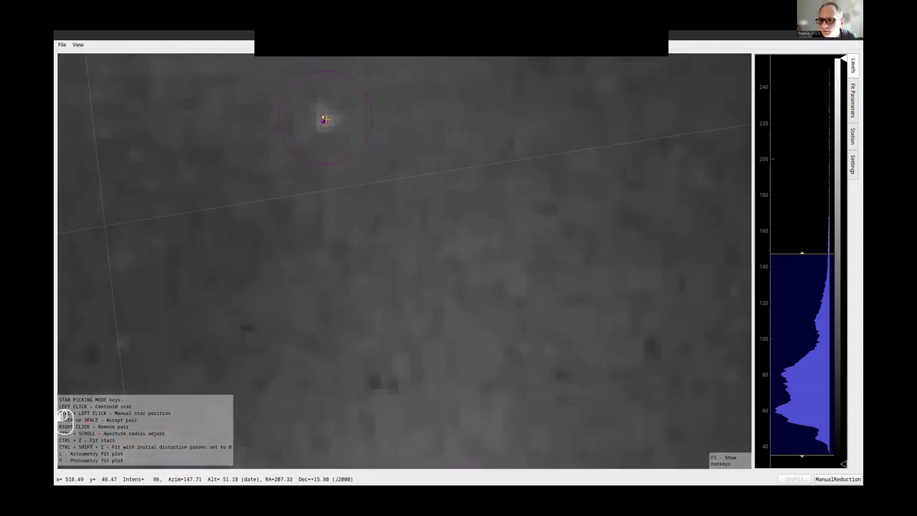
key("space")
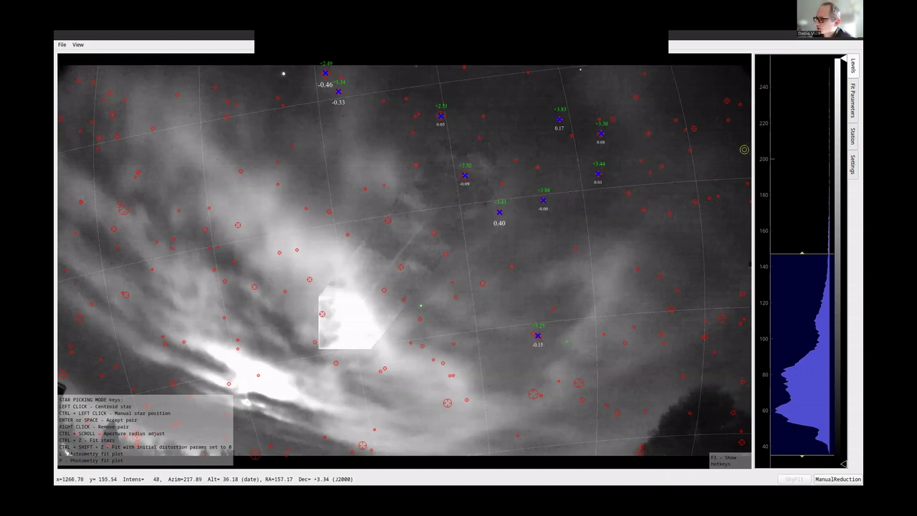
Fit the astrometry with Only fit pointing and Fixed scale enabled, and check the astrometry residual plots.
left_click(853, 101)
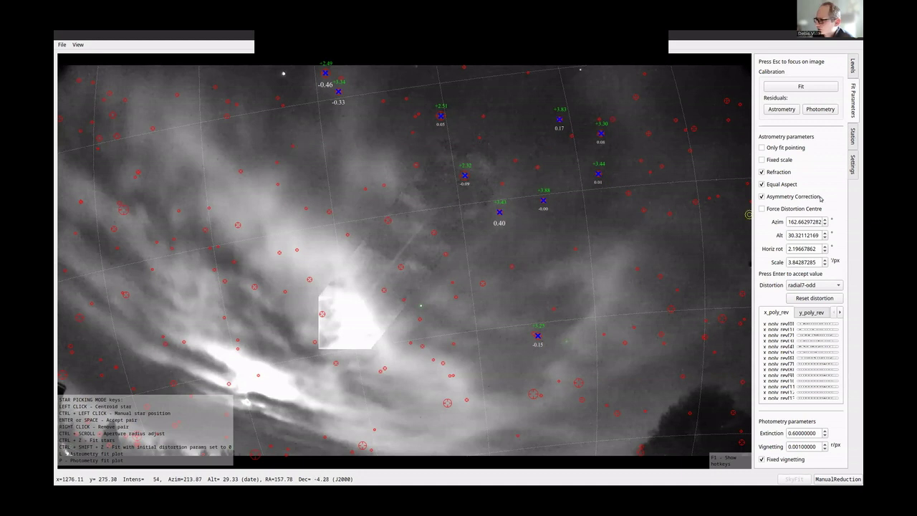
left_click(783, 163)
left_click(787, 147)
left_click(807, 87)
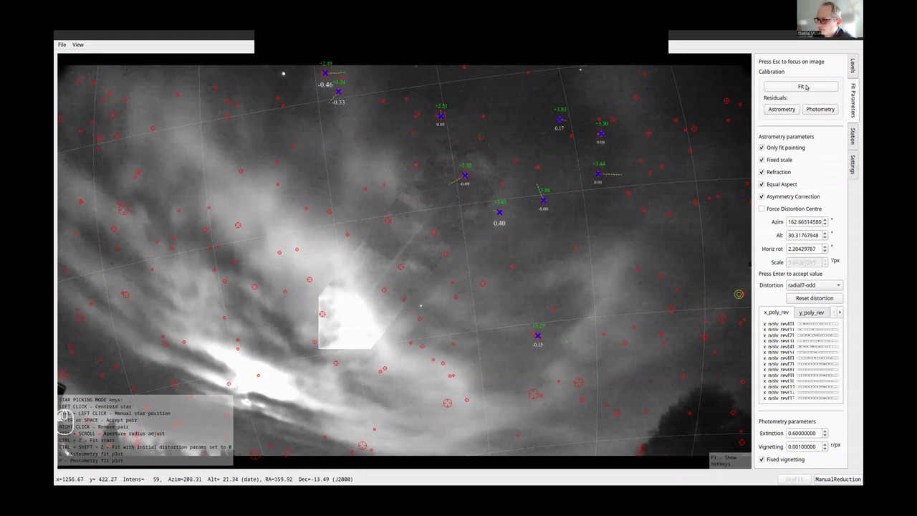
left_click(807, 87)
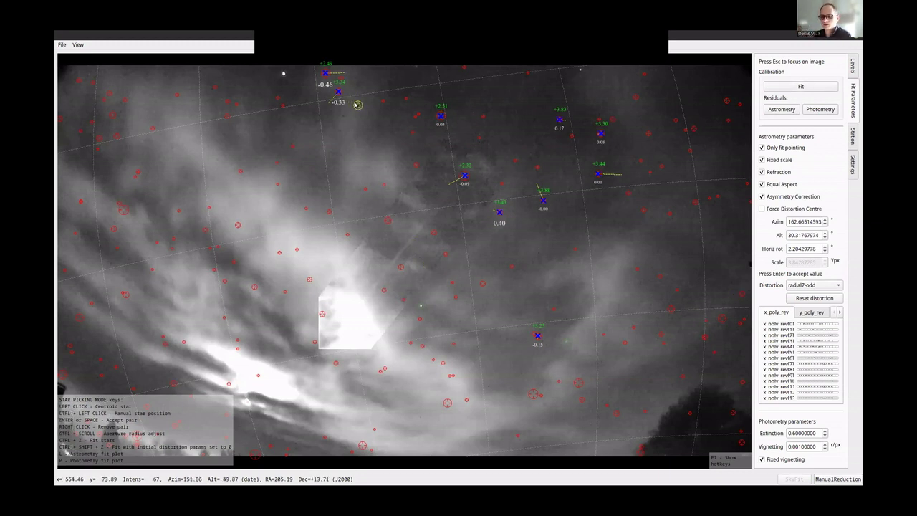
left_click(782, 108)
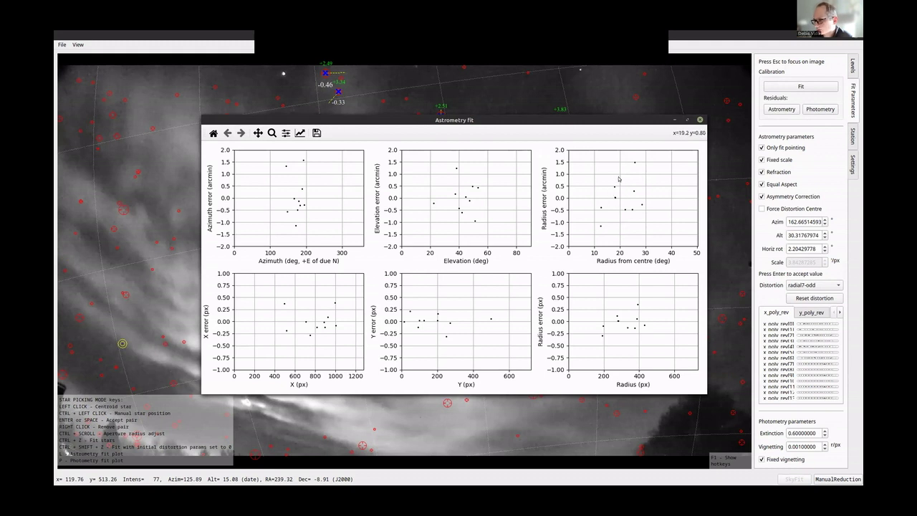
left_click(699, 119)
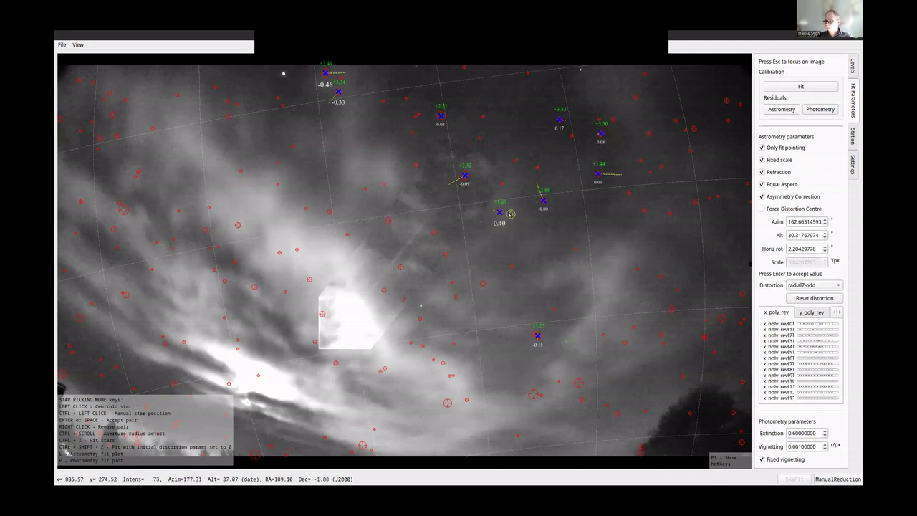
Switch to manual reduction and go to an early frame with the fireball distinct inside the FR detection box.
left_click(829, 481)
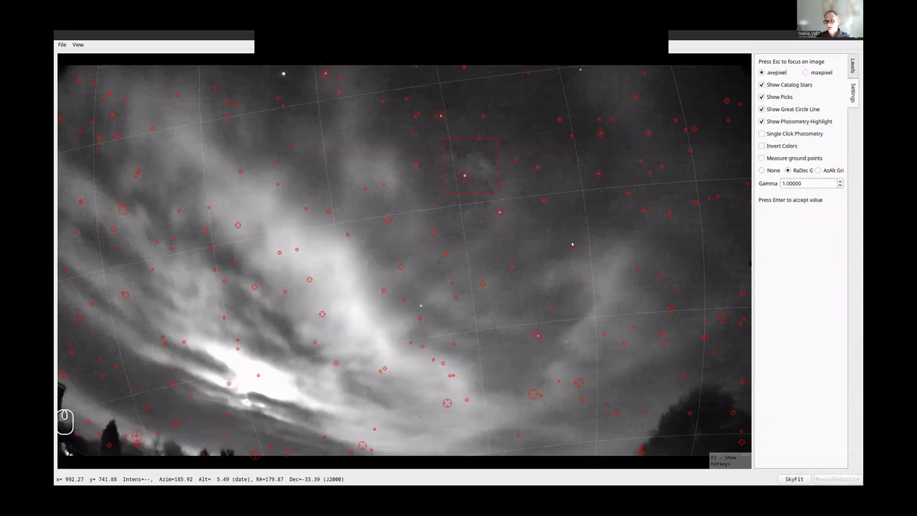
key("Right")
key("Right")
key("Right")
key("Right")
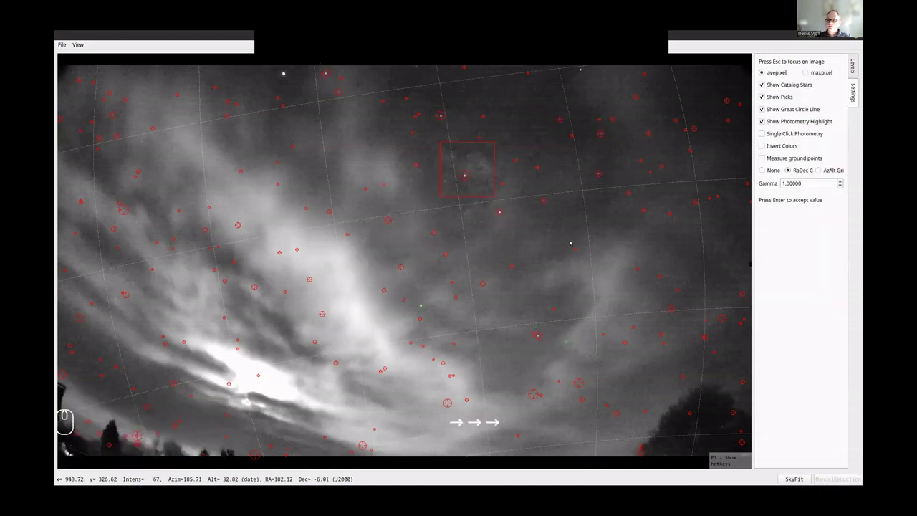
key("Right")
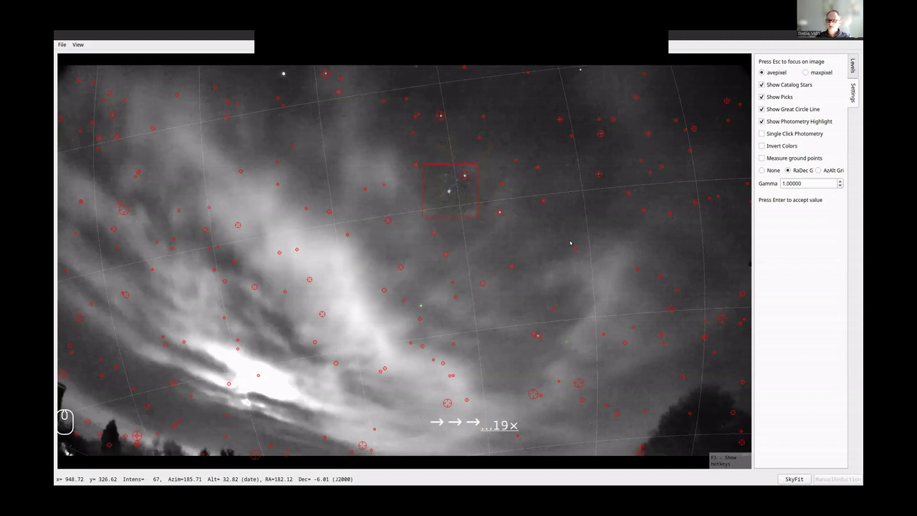
key("Right")
key("Left")
key("Left")
key("Left")
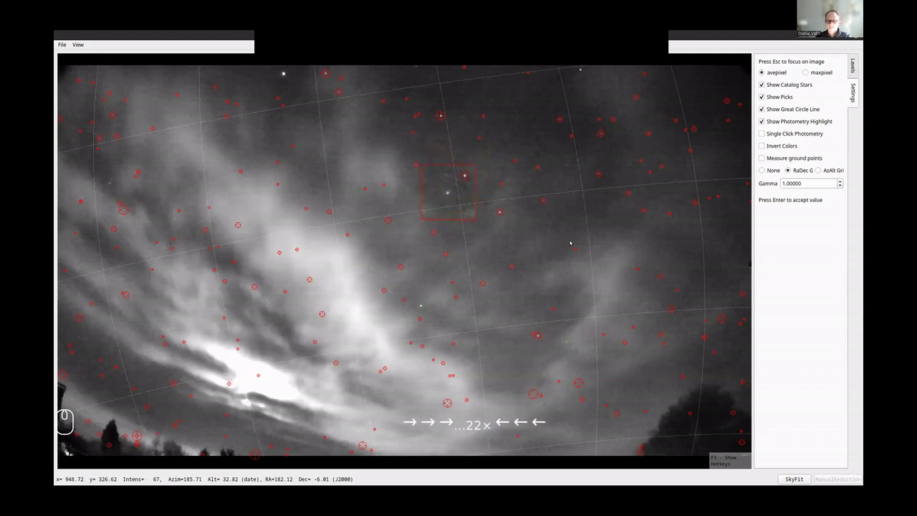
scroll(438, 184, "up", 3)
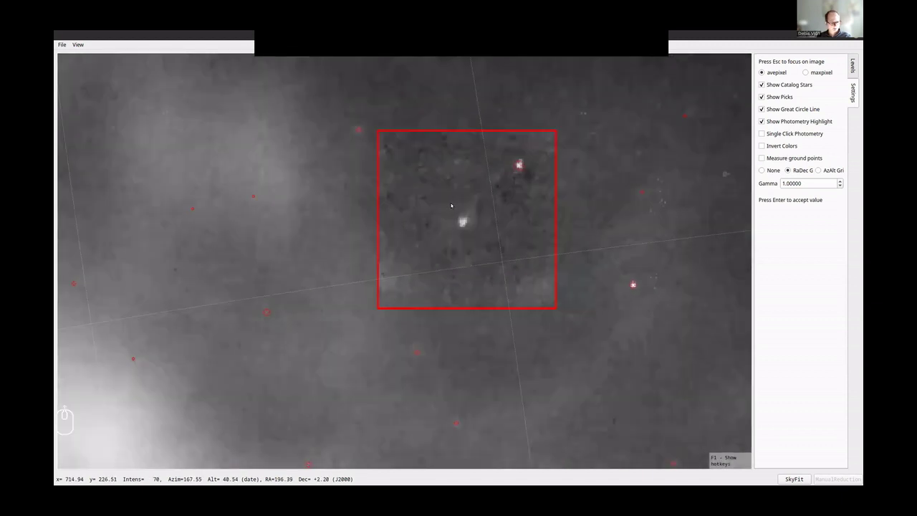
Enable position picking and centroid the fireball in the first successive frames.
key("ctrl+r")
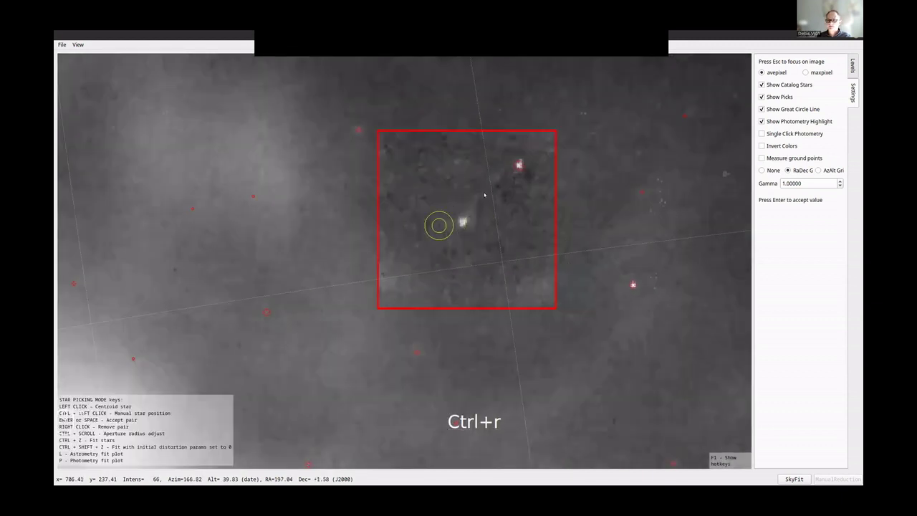
left_click(463, 221)
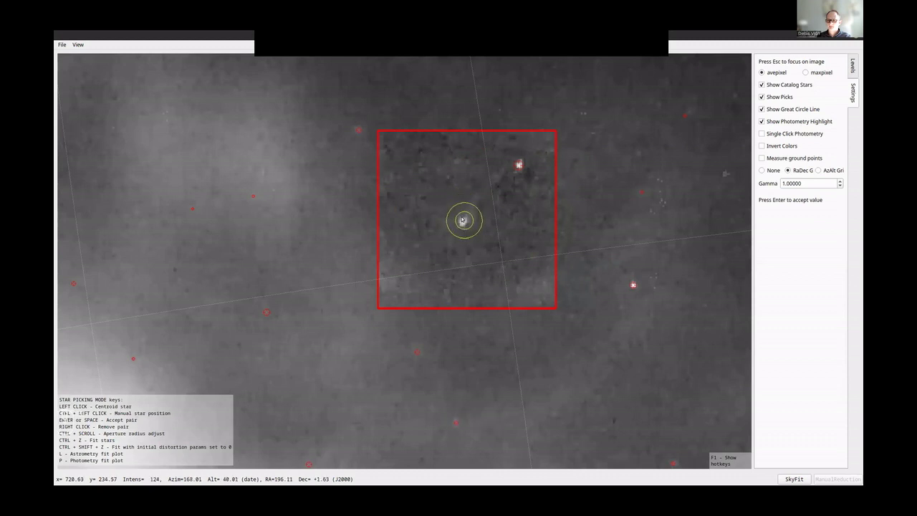
left_click(463, 221)
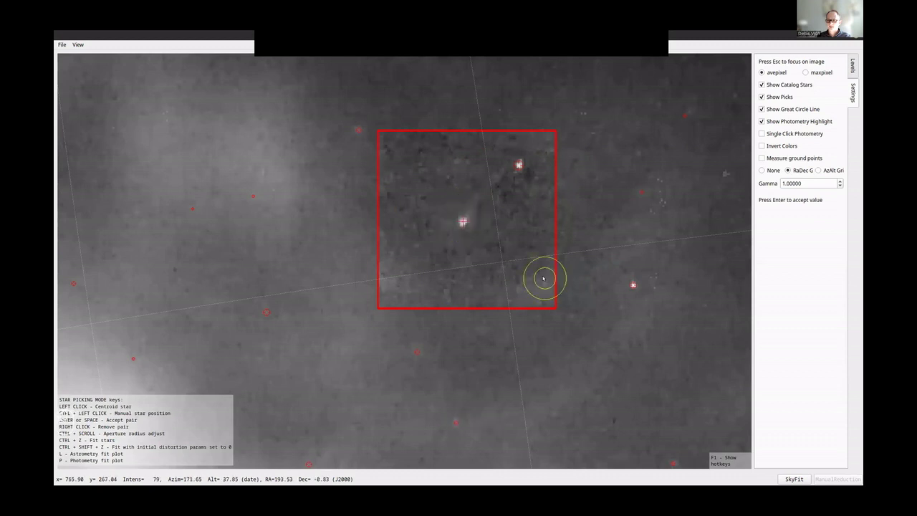
key("space")
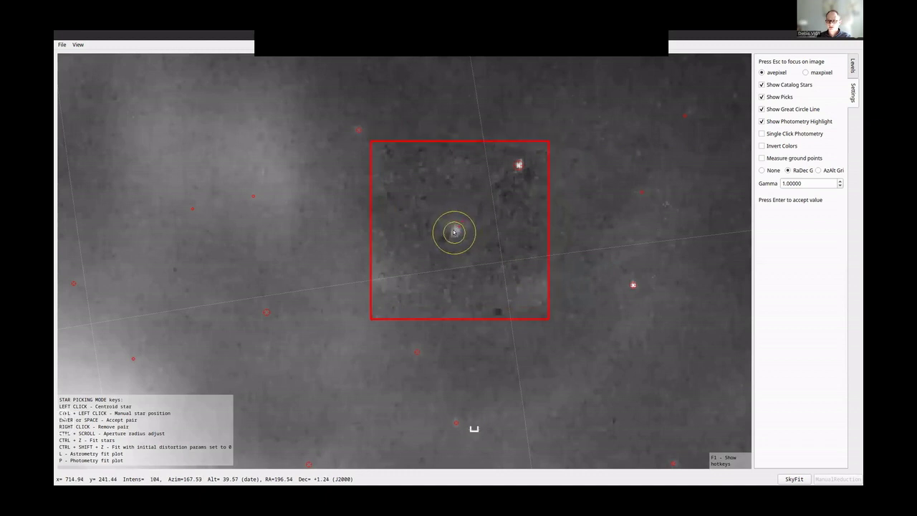
key("space")
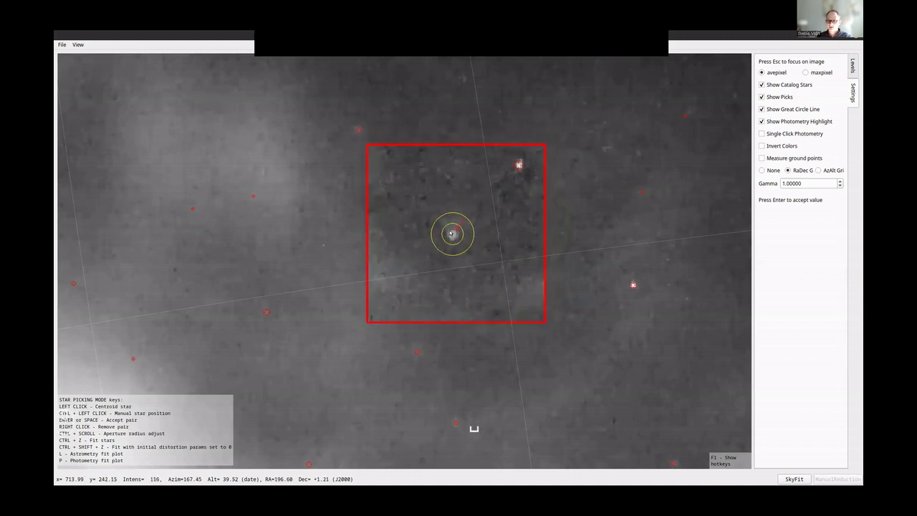
Match the photometry aperture to the fireball's size and centroid the fireball in each successive frame.
scroll(451, 234, "up", 3)
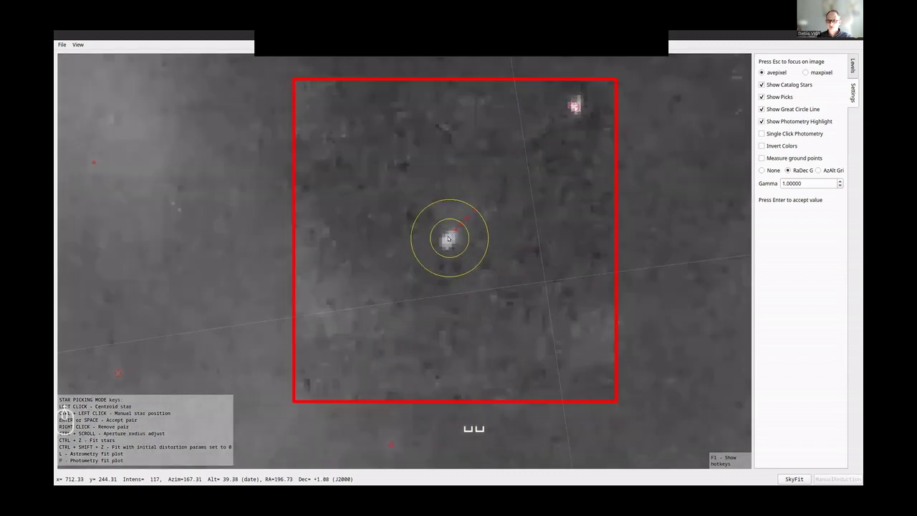
scroll(448, 238, "down", 3, "ctrl")
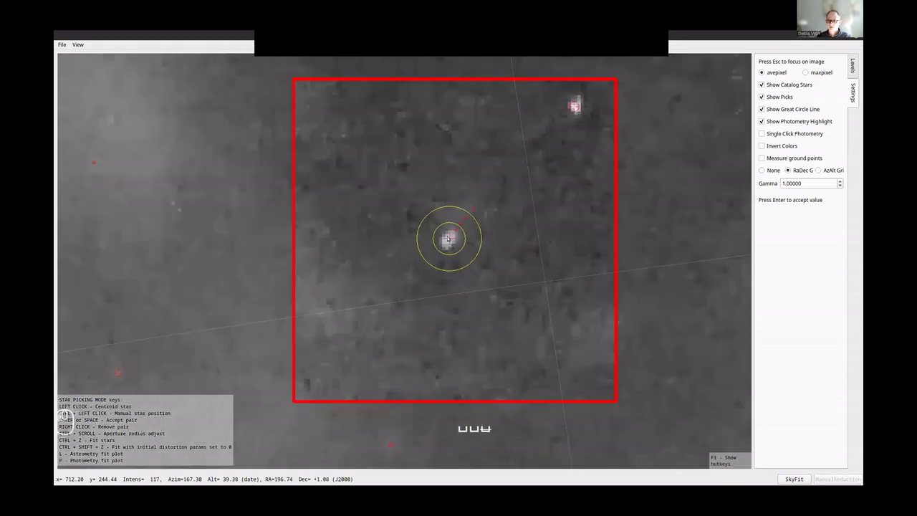
key("space")
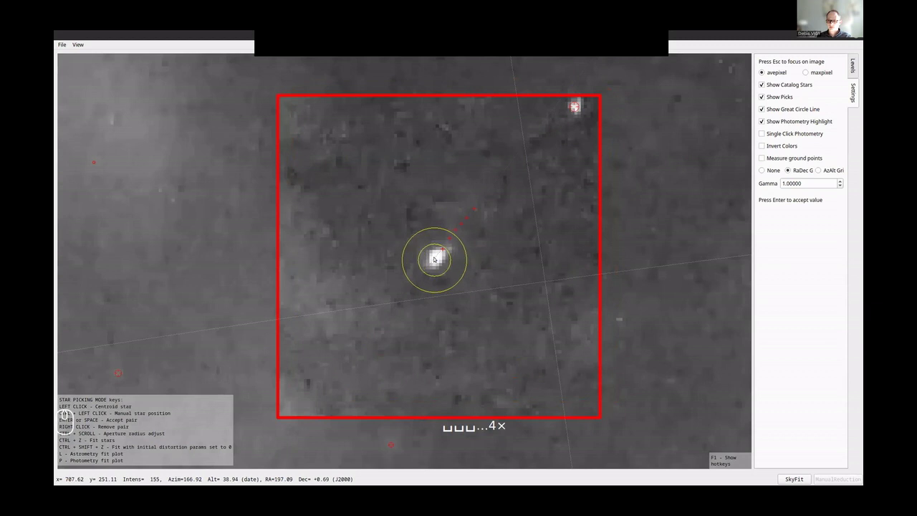
scroll(433, 258, "up", 2, "ctrl")
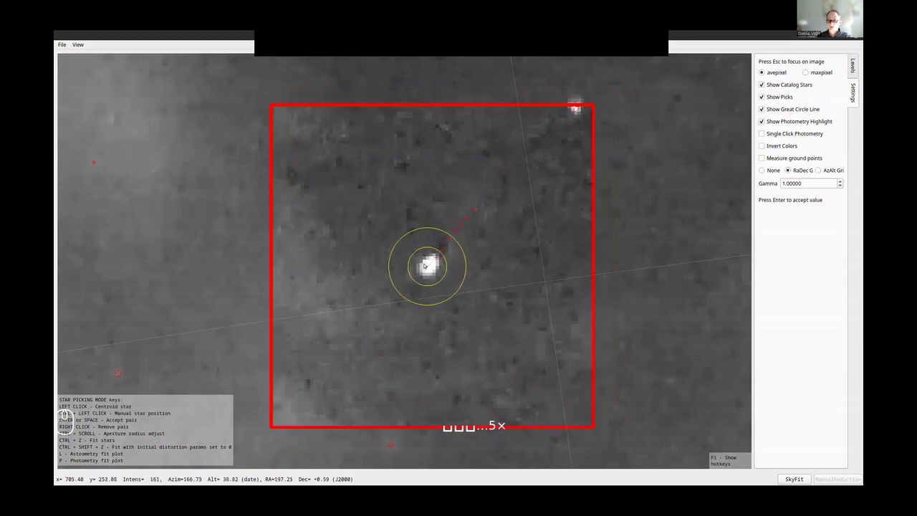
key("space")
key("space")
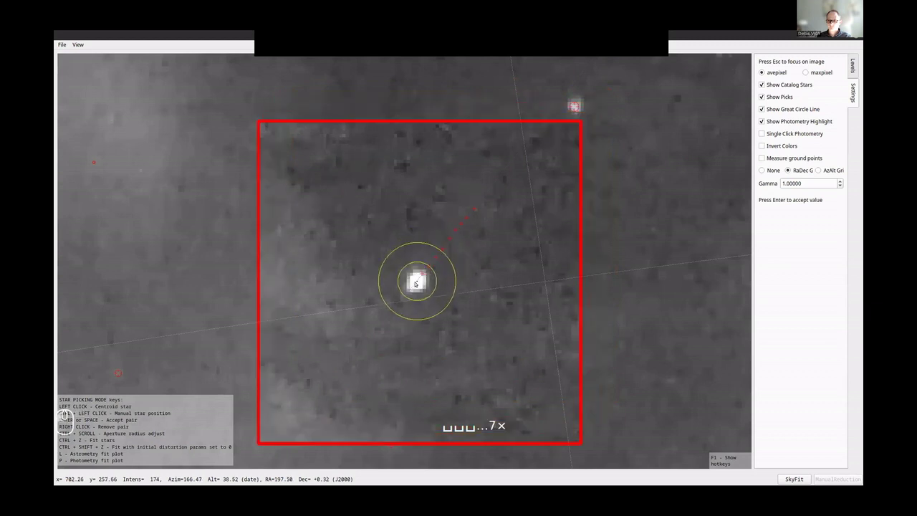
key("space")
key("space")
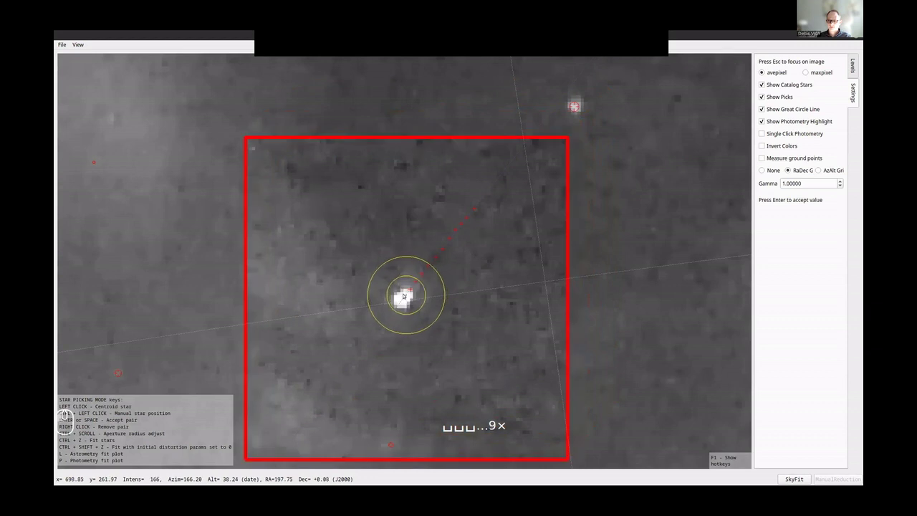
Continue centroiding the fireball frame by frame as it crosses the grid line just below the first picks.
key("space")
key("space")
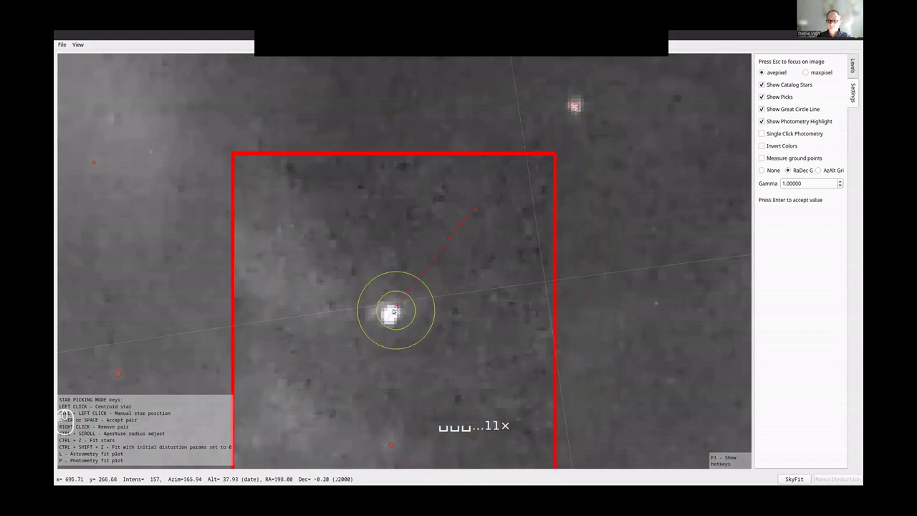
key("space")
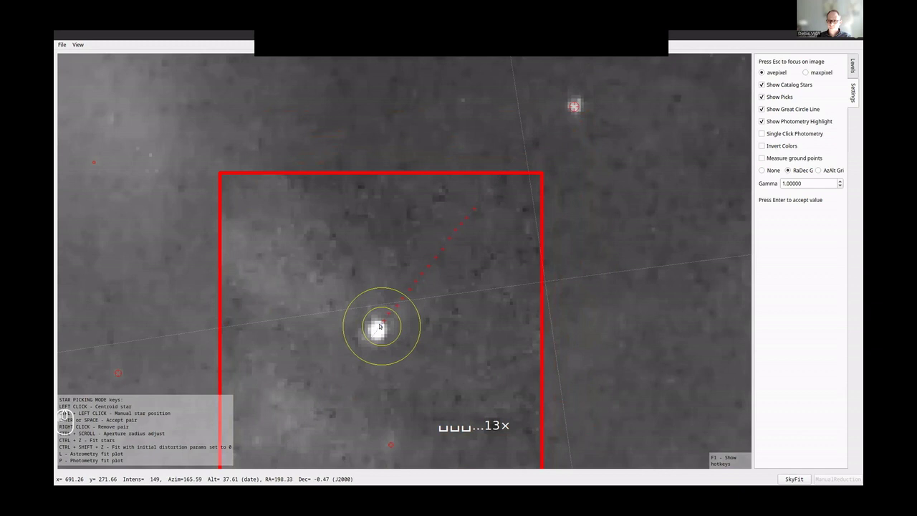
key("space")
key("space")
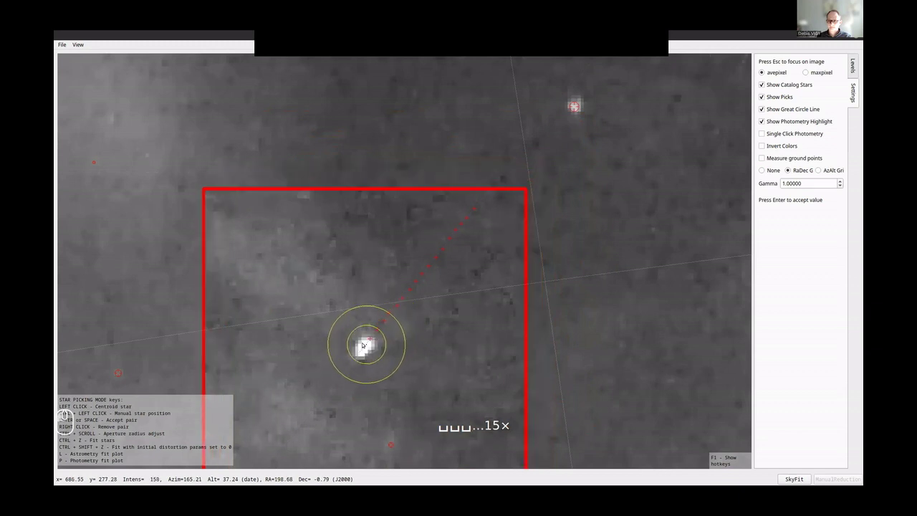
key("space")
key("space")
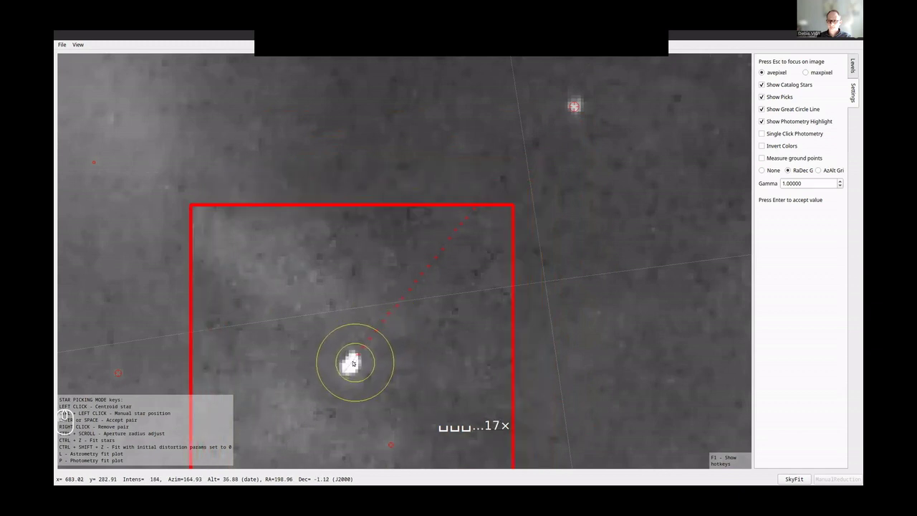
key("space")
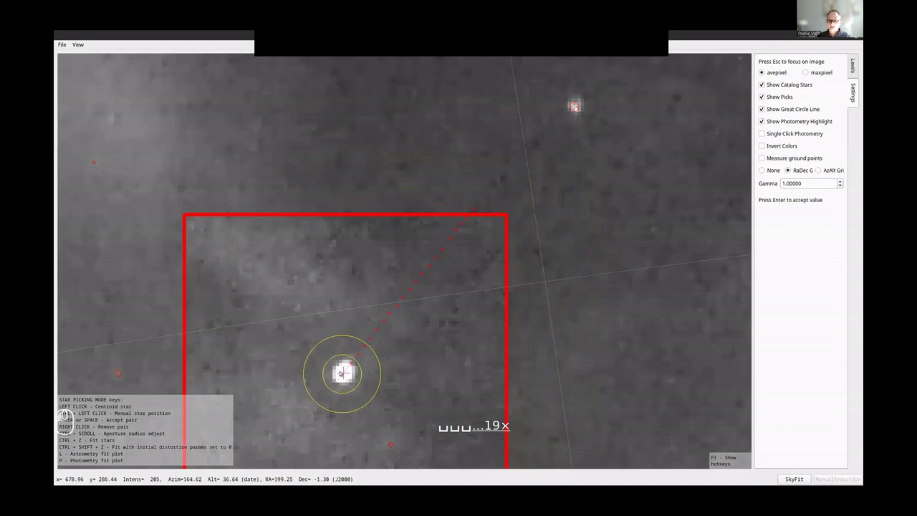
Centroid the brightening fireball in the following frames with a larger aperture, extending the line of picks.
scroll(348, 334, "down", 5)
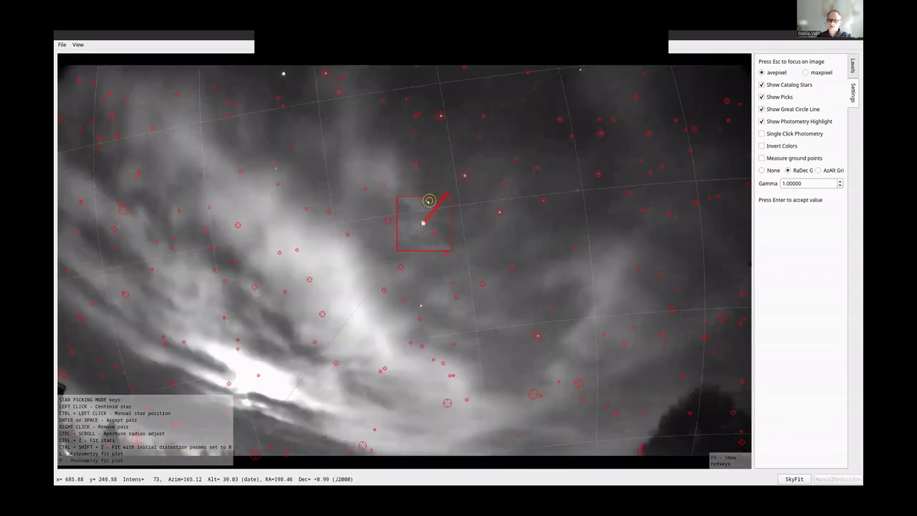
scroll(423, 224, "up", 5)
scroll(421, 228, "up", 3)
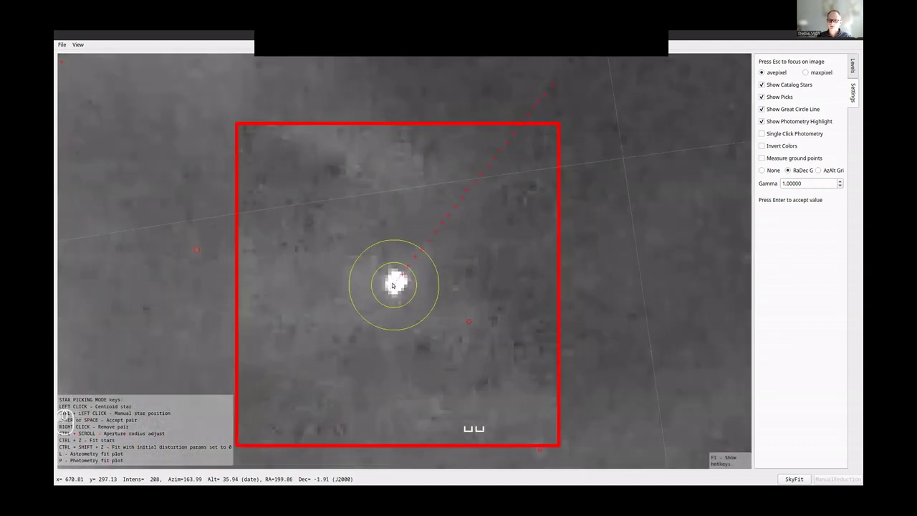
key("space")
key("space")
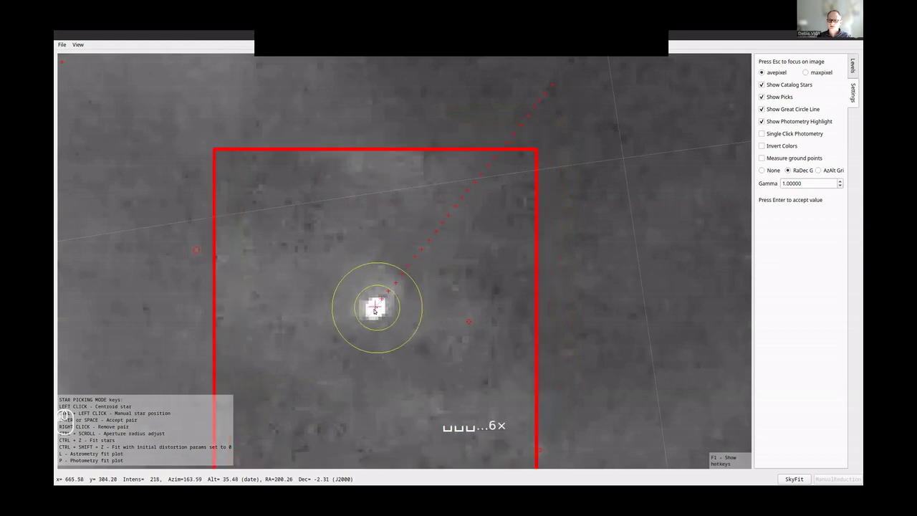
key("space")
key("space")
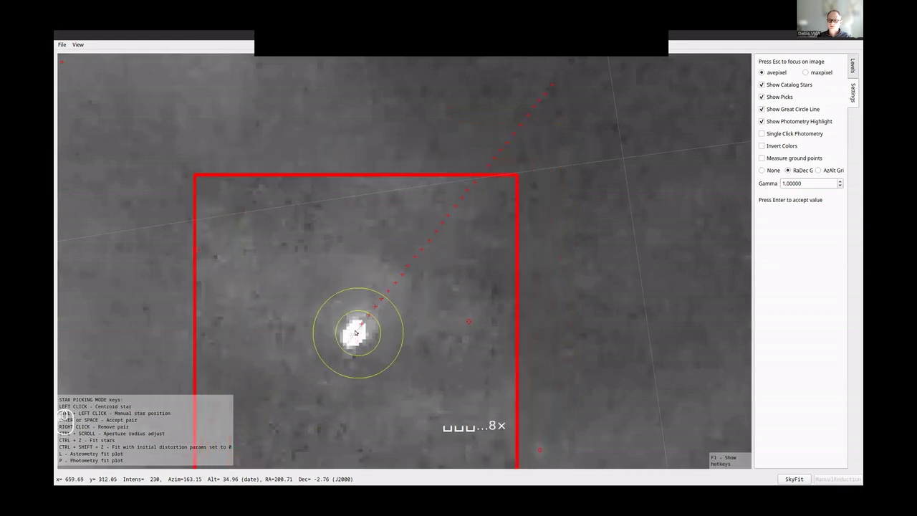
key("space")
key("space")
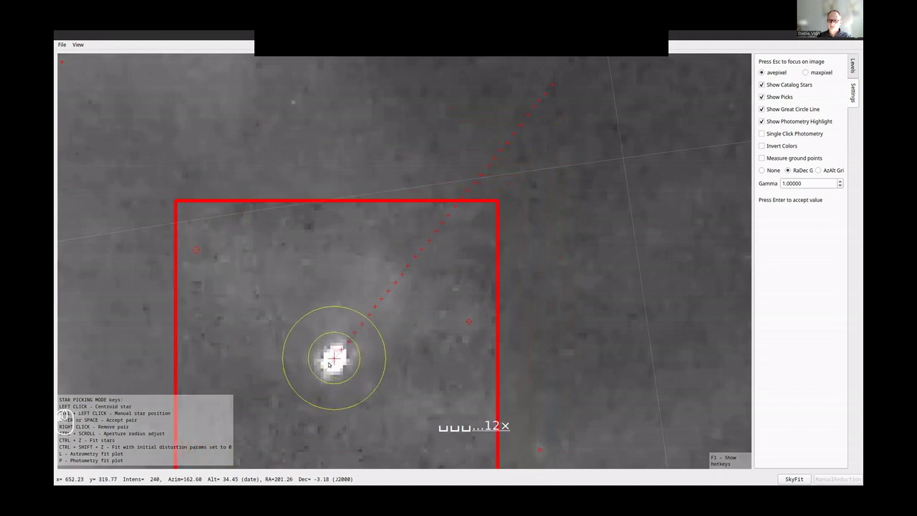
key("space")
key("space")
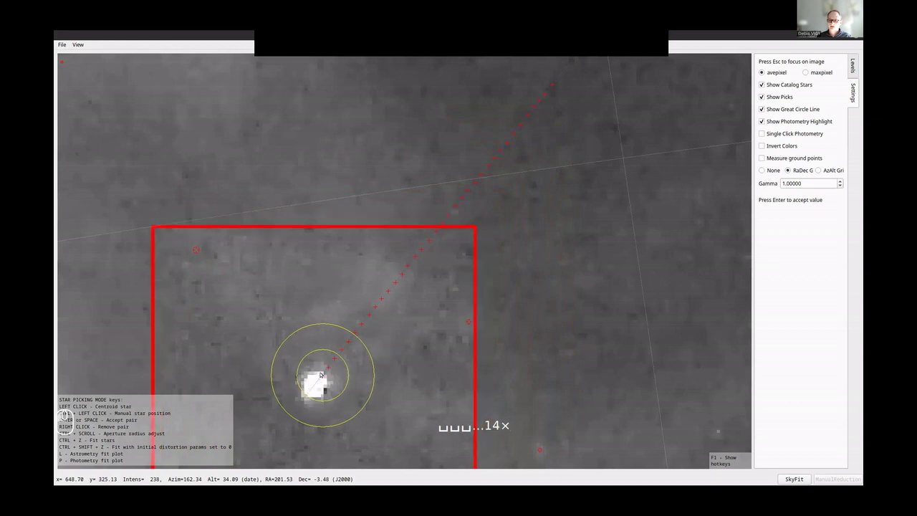
Skip ahead about 39 frames without picking, until the fireball is over the bright cloud band.
scroll(321, 374, "down", 5)
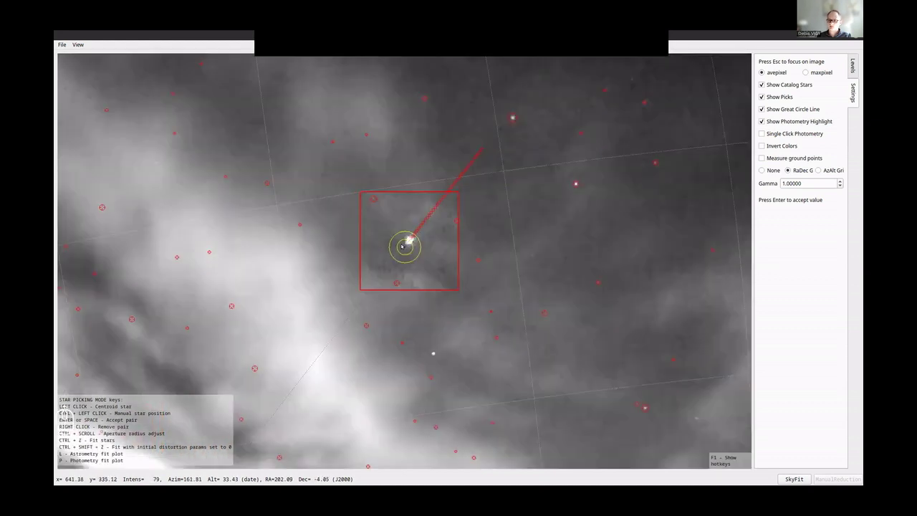
scroll(403, 247, "up", 2)
key("Right")
key("Right")
key("Right")
key("Right")
key("Right")
key("Right")
key("Right")
key("Right")
key("Right")
key("Right")
key("Right")
key("Right")
key("Right")
key("Right")
key("Right")
key("Right")
key("Right")
key("Right")
key("Right")
key("Right")
key("Right")
key("Right")
key("Right")
key("Right")
key("Right")
key("Right")
key("Right")
key("Right")
key("Right")
key("Right")
key("Right")
key("Right")
key("Right")
key("Right")
key("Right")
key("Right")
key("Right")
key("Right")
key("Right")
scroll(325, 365, "down", 3)
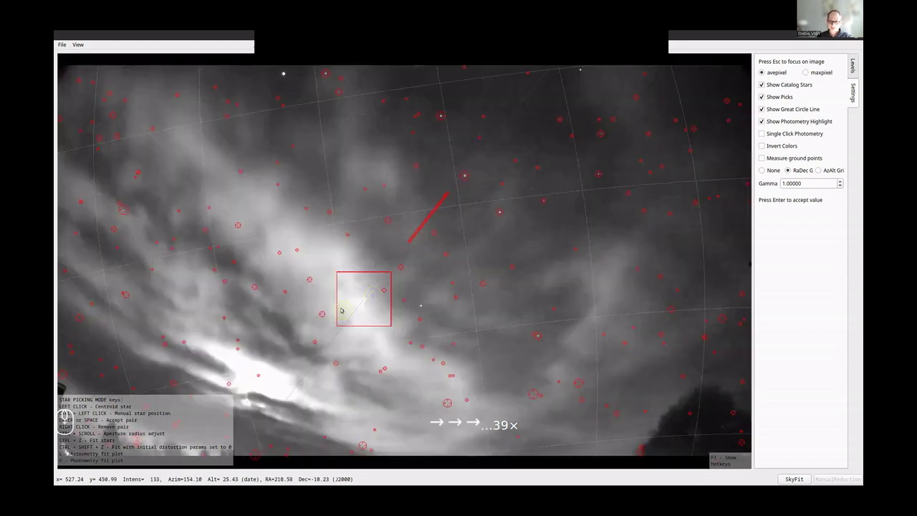
Apply auto levels and advance to the frame where the heavily saturated flare fills the centre of the detection box.
key("ctrl+a")
scroll(356, 307, "up", 3)
key("Right")
key("Right")
key("Right")
key("Right")
key("Right")
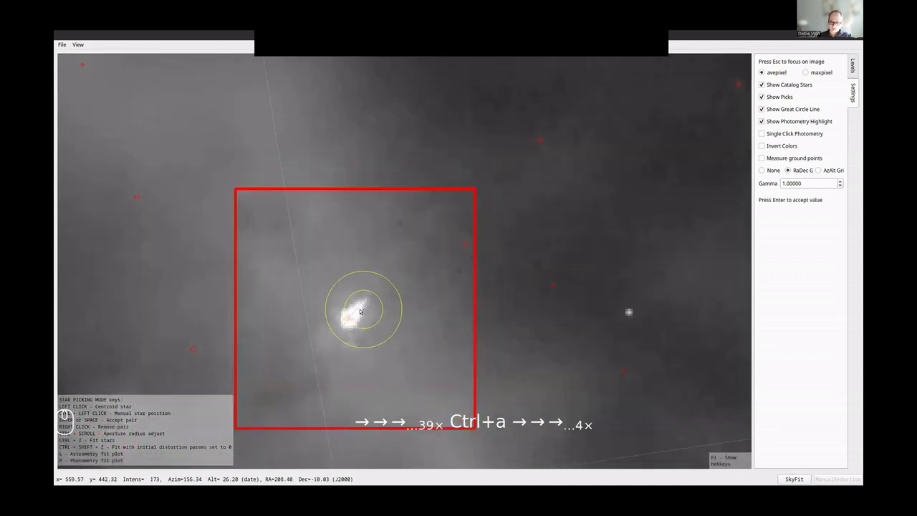
key("Right")
key("Right")
key("Right")
key("Right")
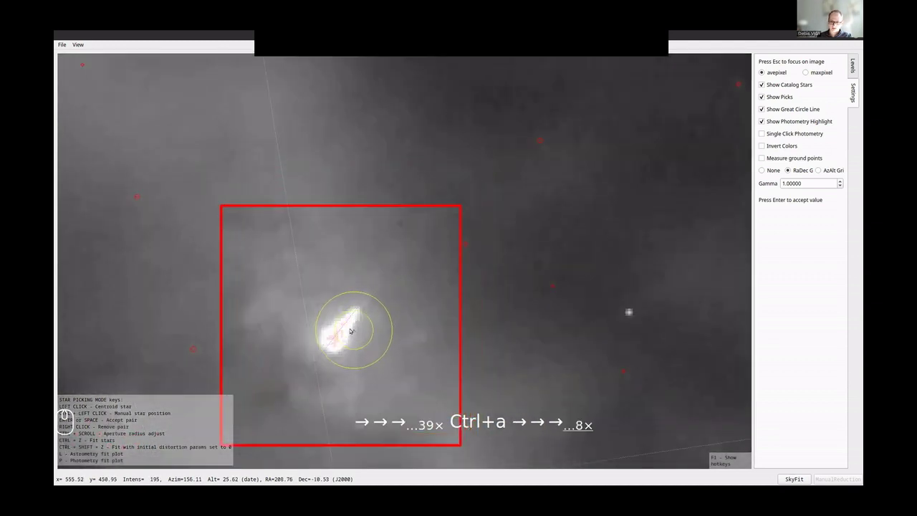
key("Right")
key("Right")
key("Right")
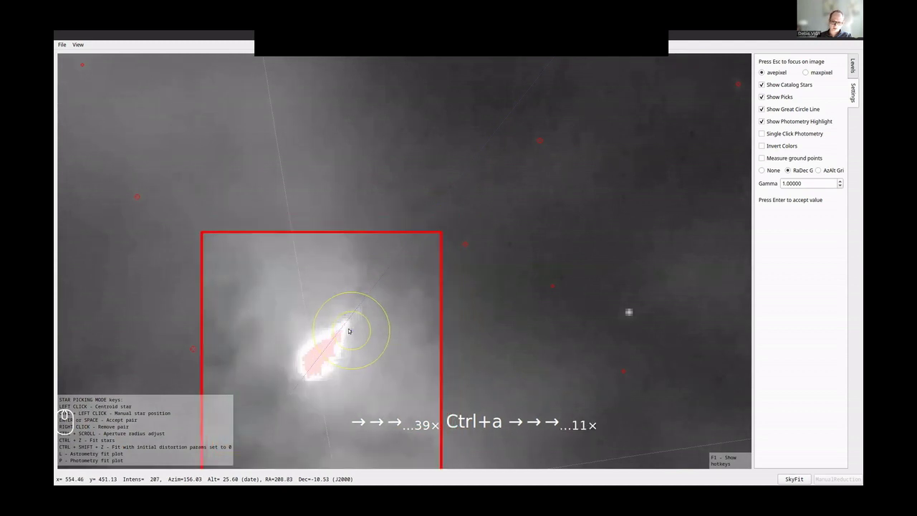
key("Right")
key("Right")
key("Right")
key("Right")
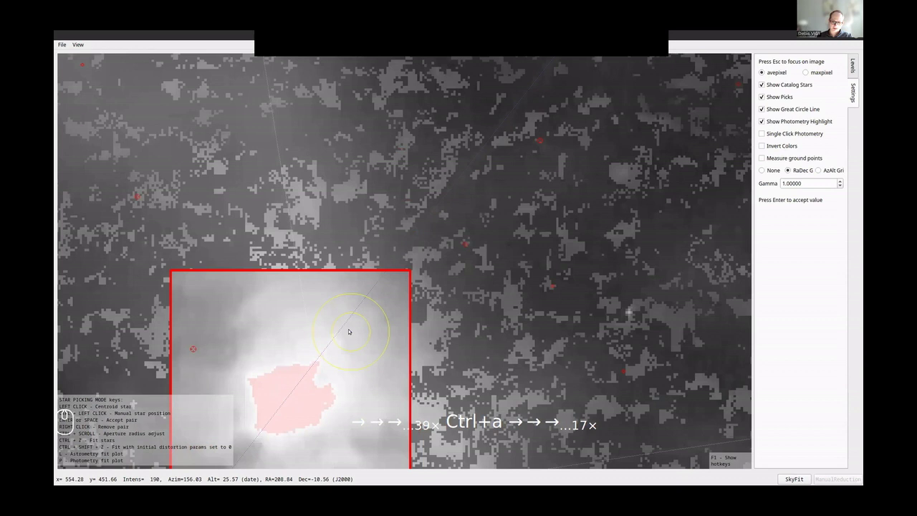
key("Right")
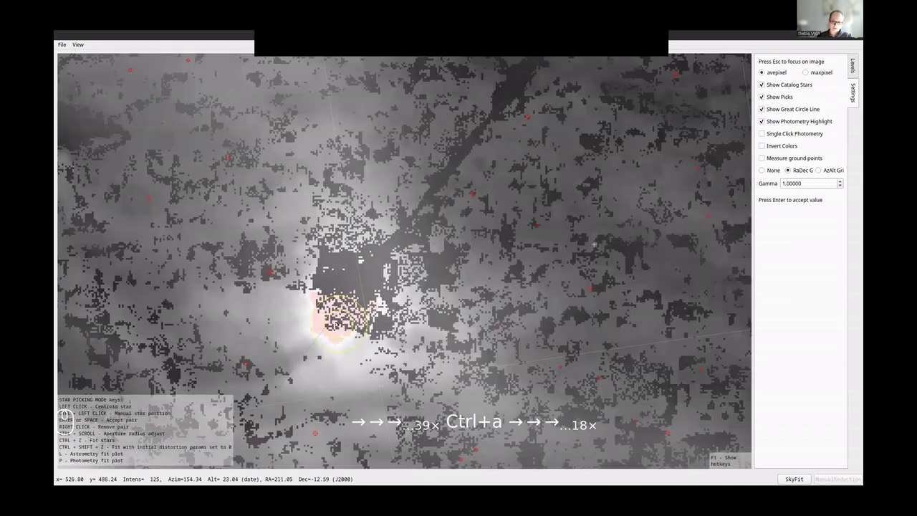
key("Left")
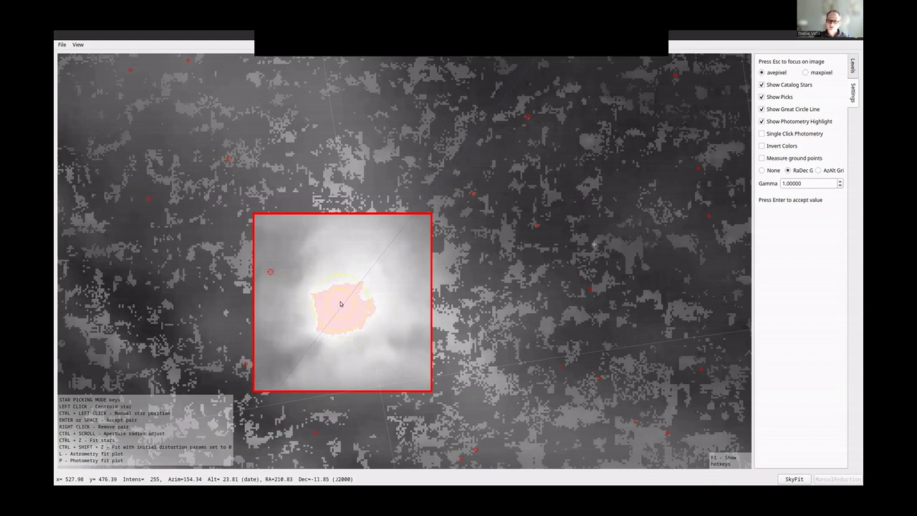
Enlarge the aperture to enclose the saturated flare and place the position pick near the middle of the saturated area.
scroll(341, 300, "up", 6, "ctrl")
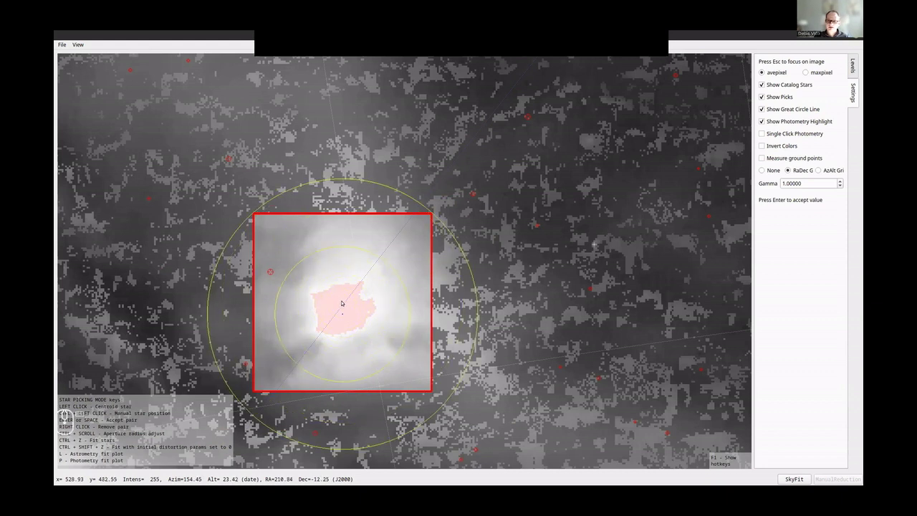
scroll(340, 309, "down", 5, "ctrl")
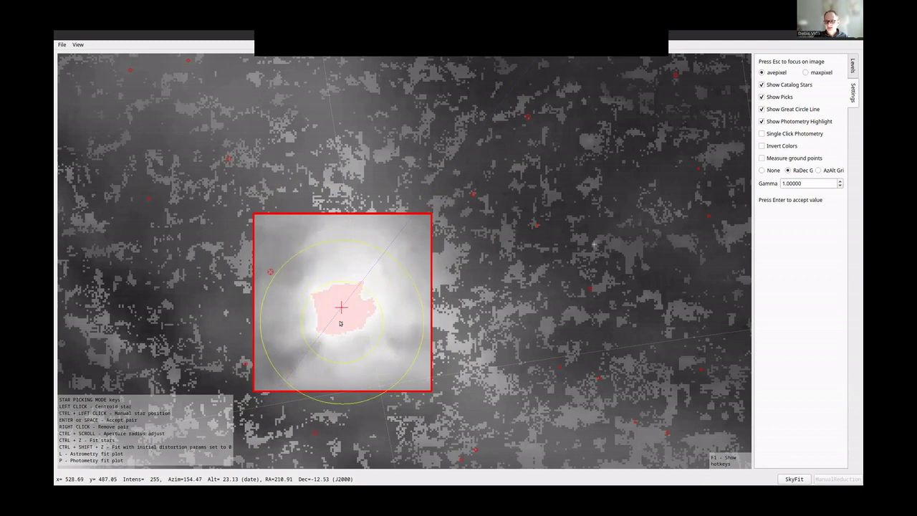
scroll(339, 312, "up", 3)
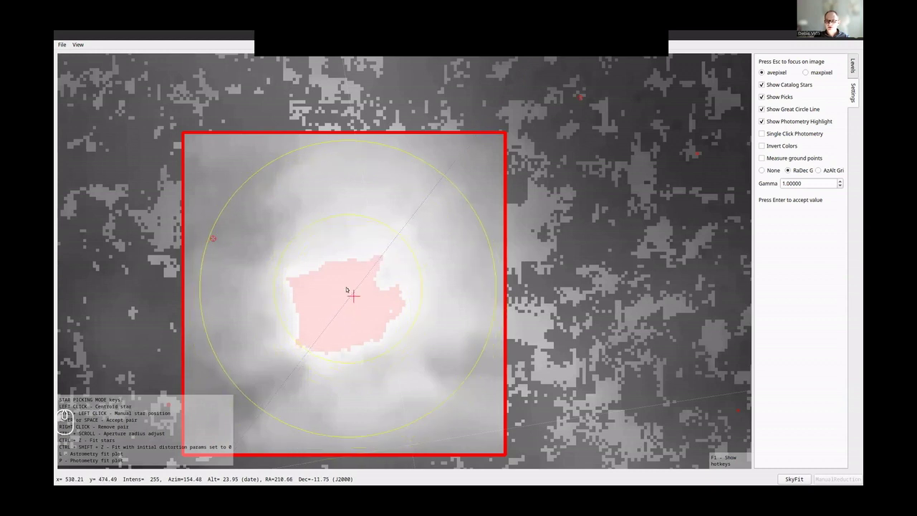
scroll(334, 304, "up", 4)
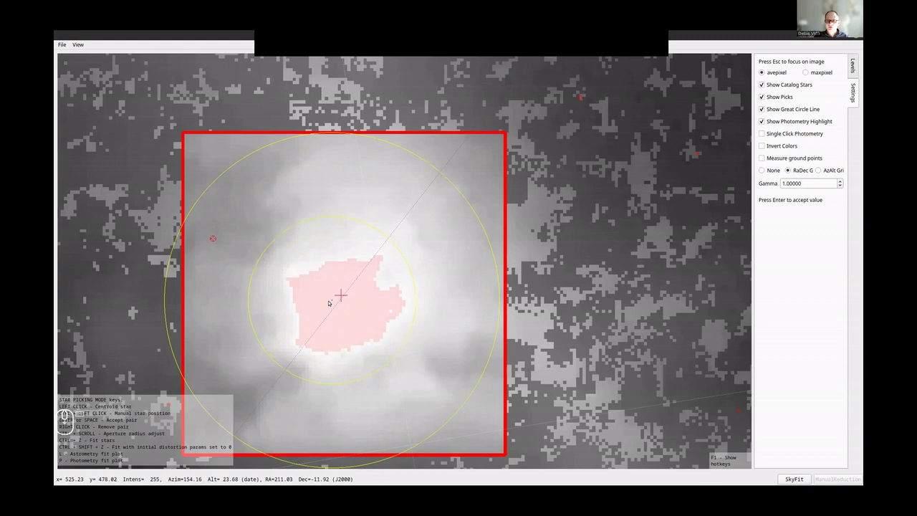
scroll(335, 299, "down", 2)
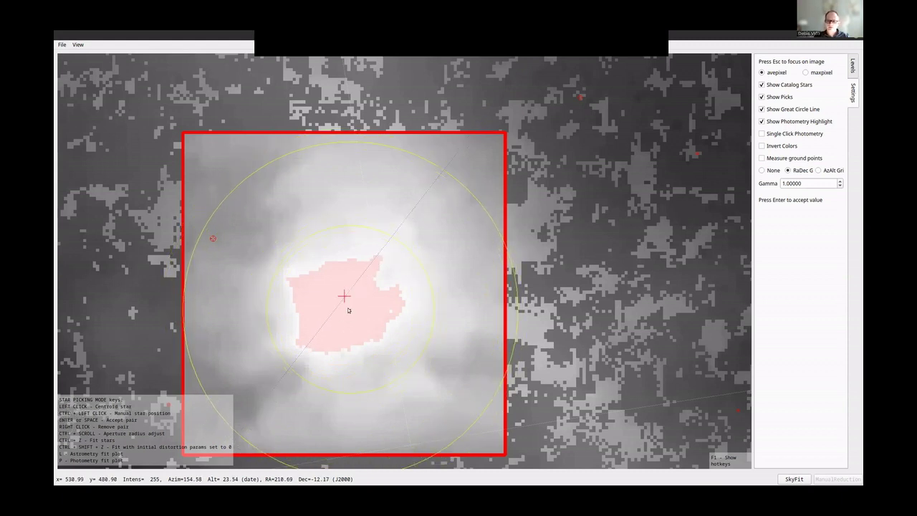
Step back and forth through the preceding frames to compare the saturated fireball's shape and position before and during the flare.
key("Left")
key("Left")
key("Left")
key("Left")
key("Left")
key("Left")
key("Left")
key("Left")
key("Left")
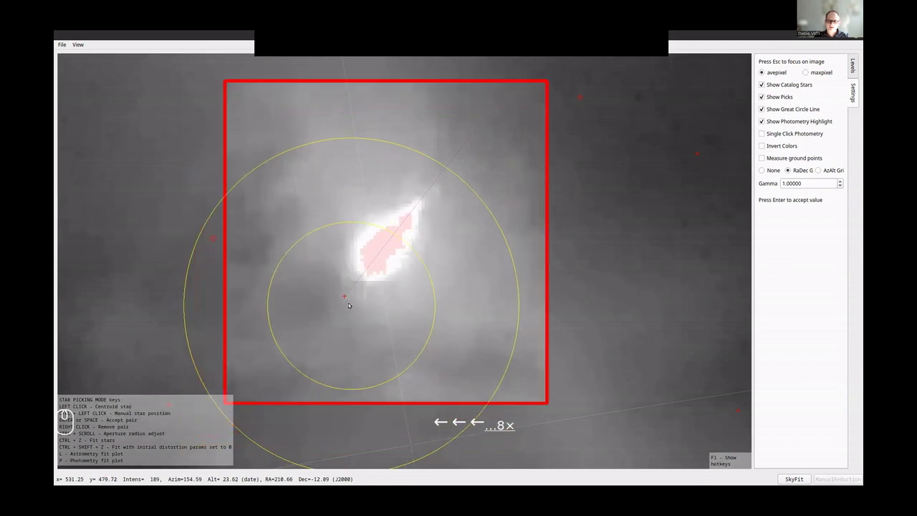
key("Left")
key("Left")
key("Left")
key("Left")
key("Right")
key("Right")
key("Right")
key("Right")
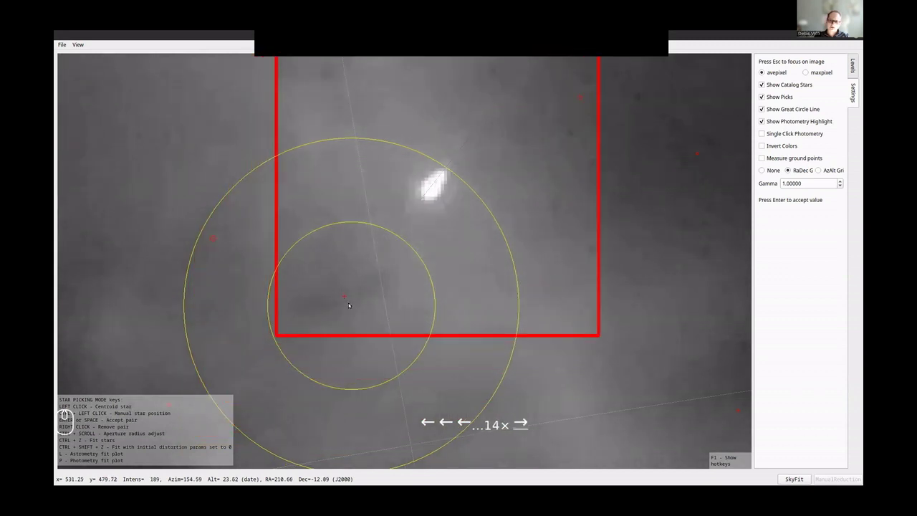
key("Right")
key("Right")
key("Right")
key("Right")
key("Right")
key("Right")
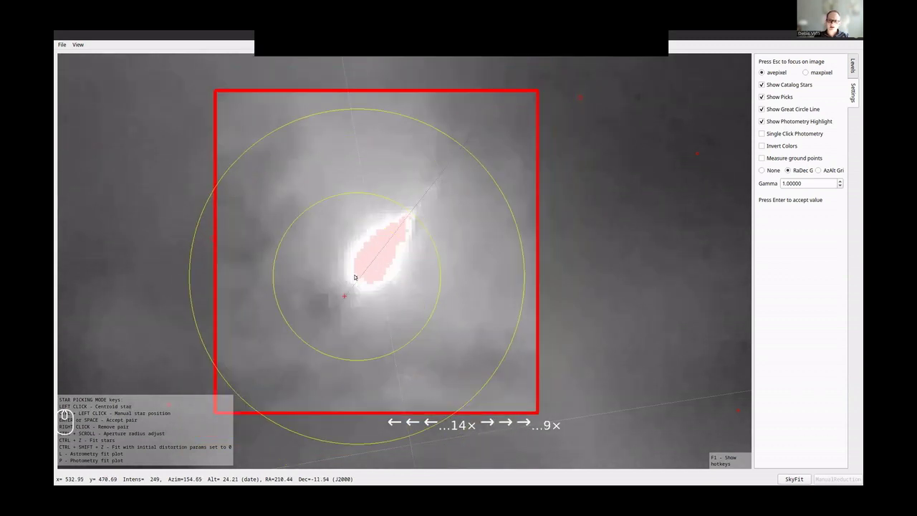
key("Left")
key("Left")
key("Right")
key("Right")
key("Right")
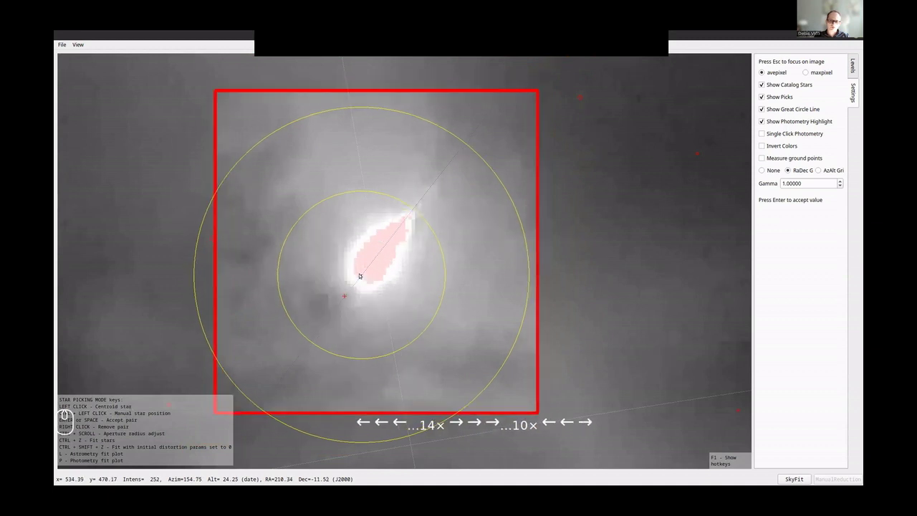
key("Right")
key("Left")
key("Left")
key("Right")
key("Right")
key("Right")
key("Left")
key("Right")
key("Right")
key("Left")
key("Right")
key("Right")
key("Left")
key("Right")
key("Right")
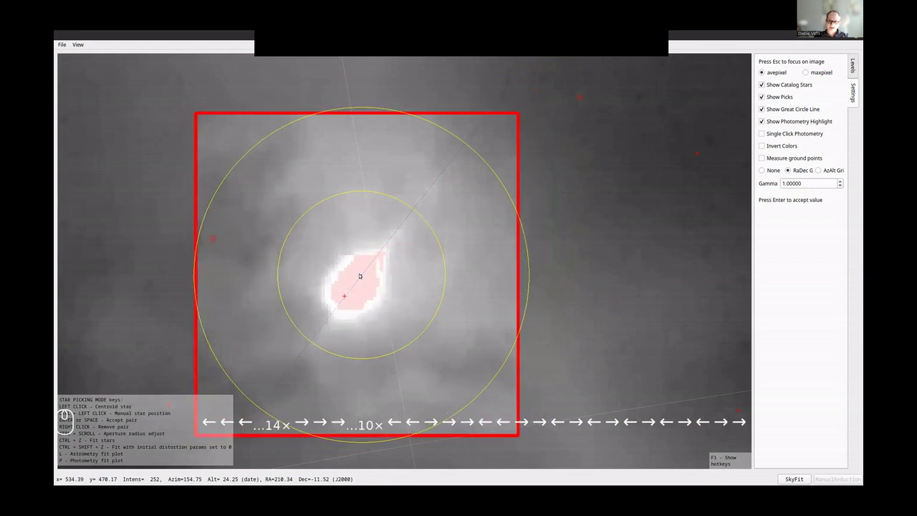
Alternate between the flare's peak frame and the frame just before it to compare the extent of the saturated area.
key("Right")
key("Right")
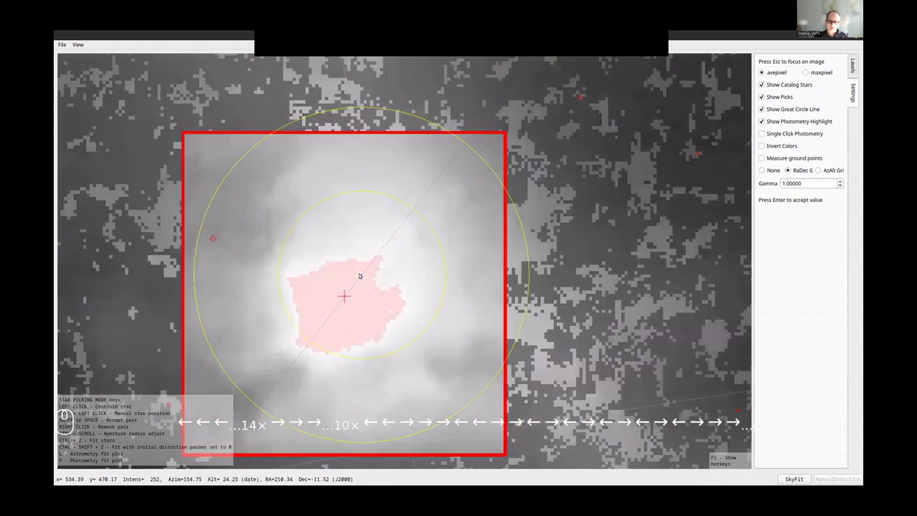
key("Left")
key("Right")
key("Left")
key("Right")
key("Left")
key("Right")
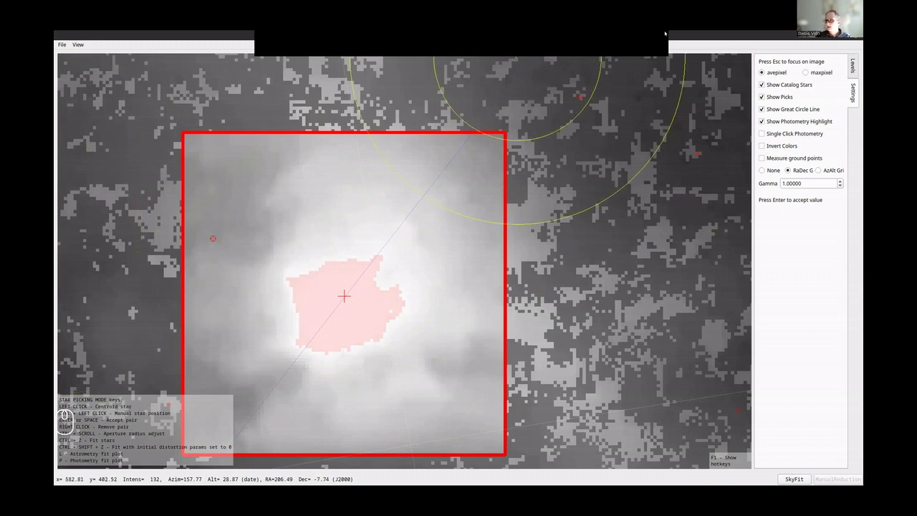
Step back frame by frame from the flare until the fireball is on the already picked part of the trail.
scroll(347, 256, "down", 6)
key("Left")
key("Left")
key("Left")
key("Left")
key("Left")
key("Left")
key("Left")
key("Left")
key("Left")
key("Left")
key("Left")
key("Left")
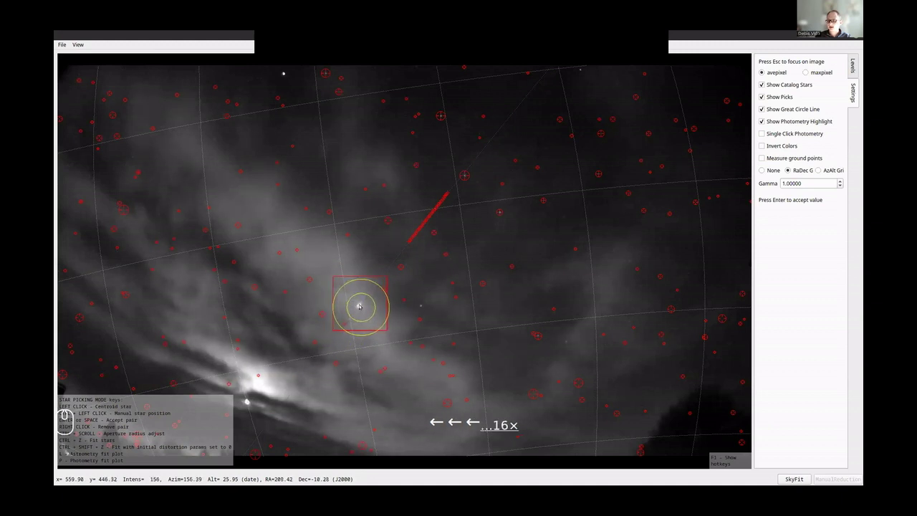
key("Left")
key("Left")
key("Left")
key("Left")
key("Left")
key("Left")
key("Left")
key("Left")
key("Left")
key("Left")
key("Left")
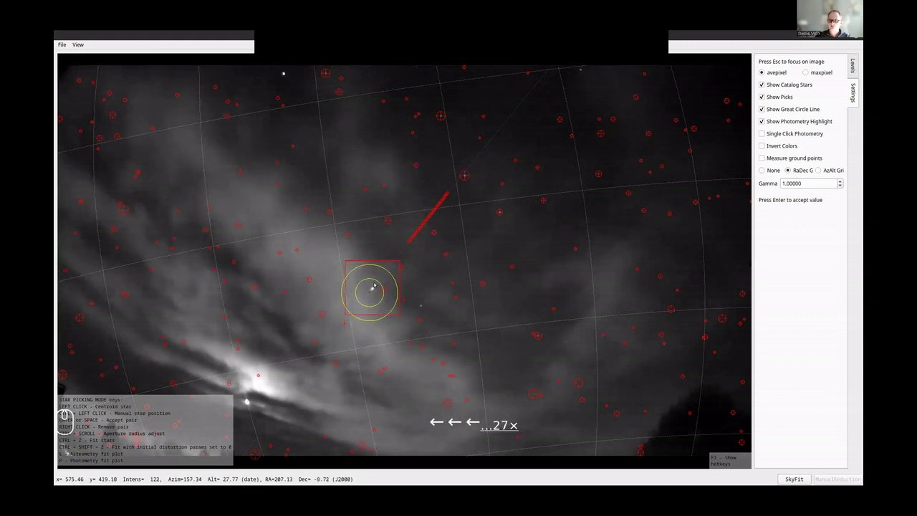
key("Left")
key("Left")
key("Left")
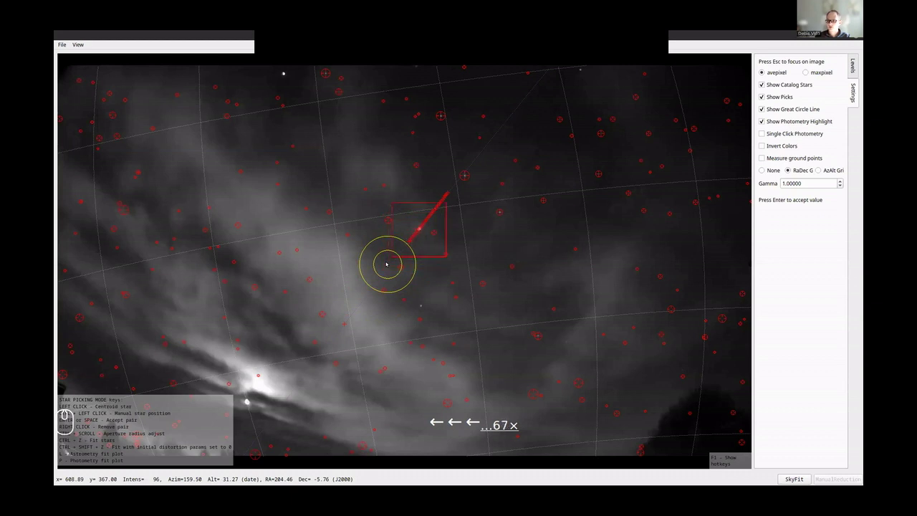
key("Left")
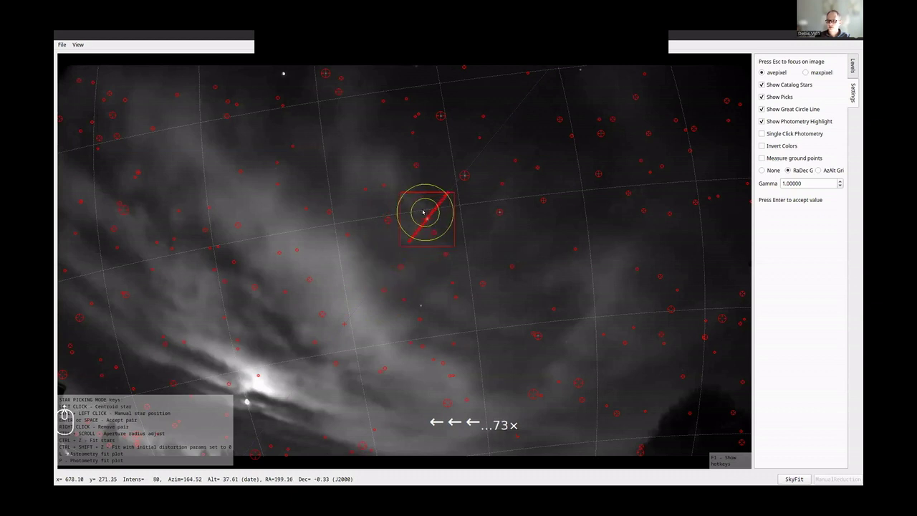
Go back to the early picked frames and examine how the position picks sit on the fireball.
scroll(423, 211, "up", 5)
key("Left")
key("Left")
key("Left")
key("Left")
key("Left")
key("Left")
key("Left")
key("Left")
key("Left")
key("Left")
key("Left")
key("Left")
key("Left")
key("Left")
key("Left")
key("Left")
key("Left")
key("Left")
key("Right")
key("Right")
key("Right")
key("Right")
key("Right")
key("Right")
key("Right")
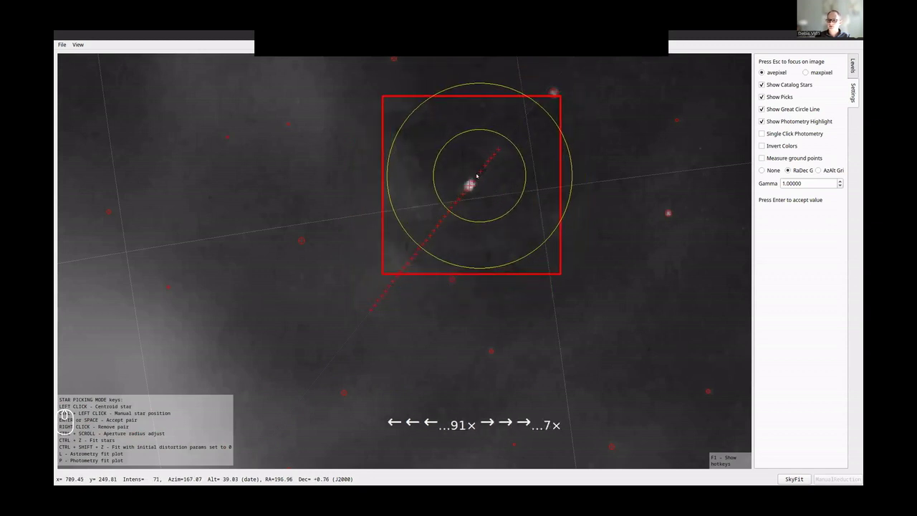
key("Right")
scroll(476, 176, "up", 4)
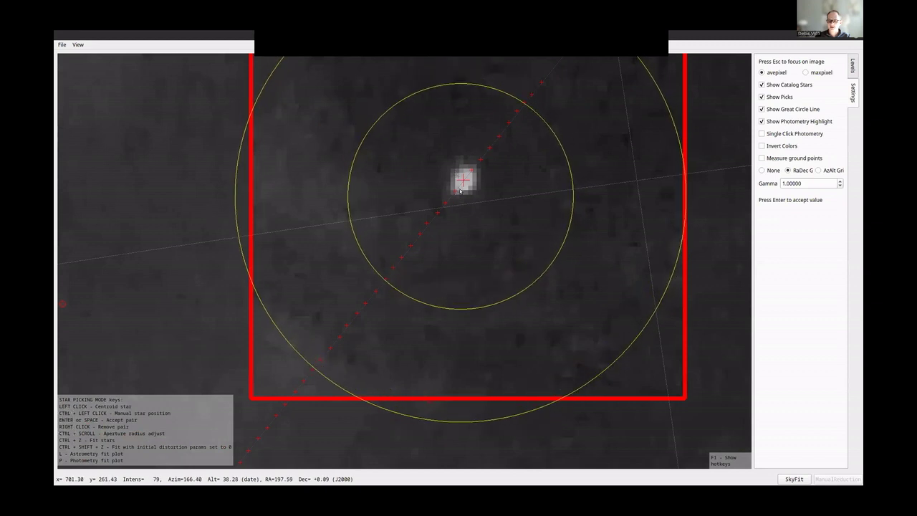
Play forward through the picked frames to the end of the pick trail, comparing the fireball's brightness and shape.
scroll(460, 192, "down", 4)
key("Right")
key("Right")
key("Right")
key("Right")
key("Right")
key("Right")
key("Right")
key("Right")
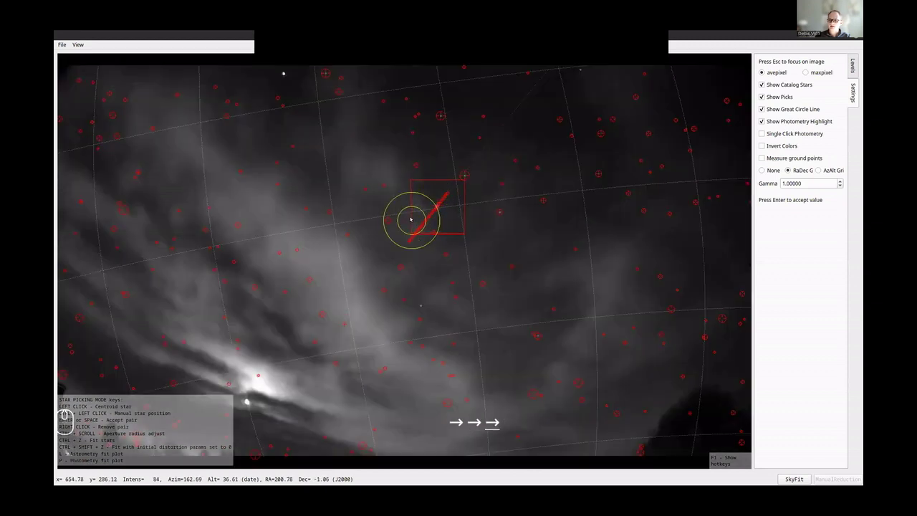
scroll(412, 222, "up", 4)
key("Right")
key("Right")
key("Right")
key("Right")
key("Right")
key("Right")
key("Right")
key("Right")
key("Right")
key("Right")
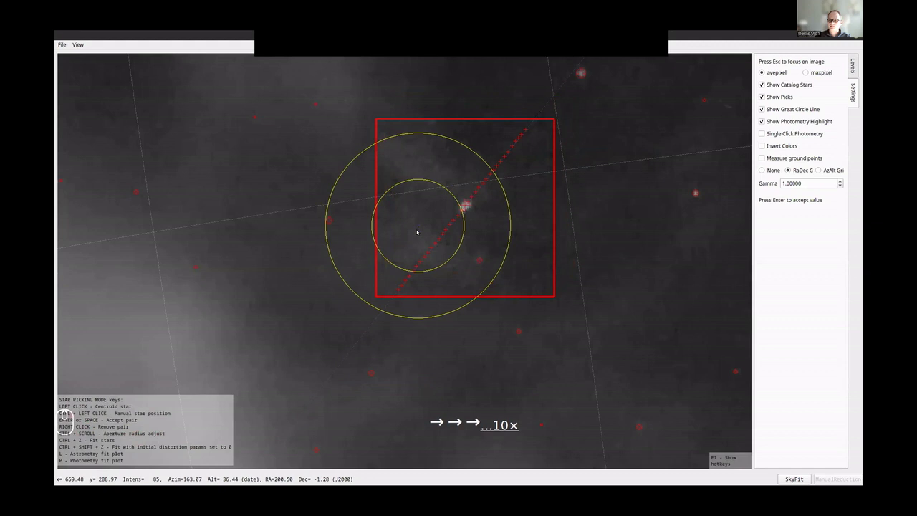
key("Right")
key("Right")
key("Right")
key("Right")
key("Right")
key("Right")
key("Right")
key("Right")
key("Right")
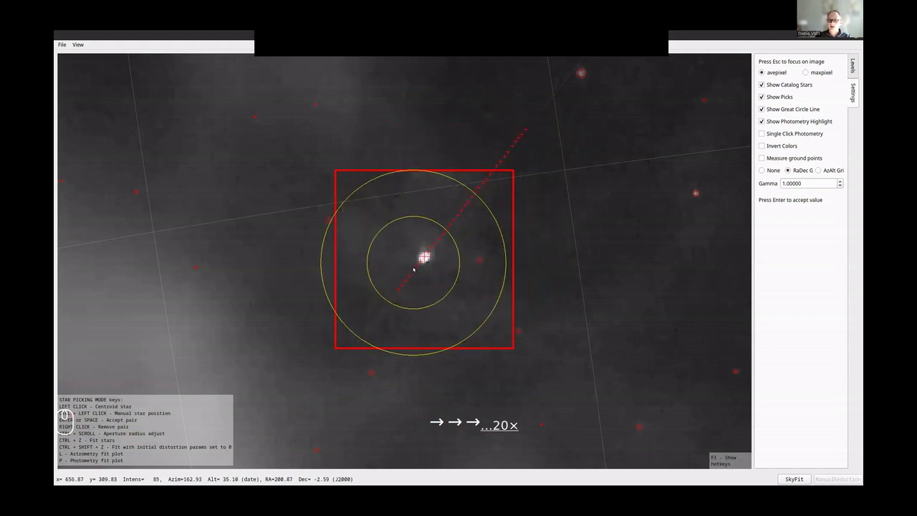
key("Right")
key("Right")
key("Right")
key("Right")
key("Right")
key("Right")
key("Right")
key("Right")
key("Right")
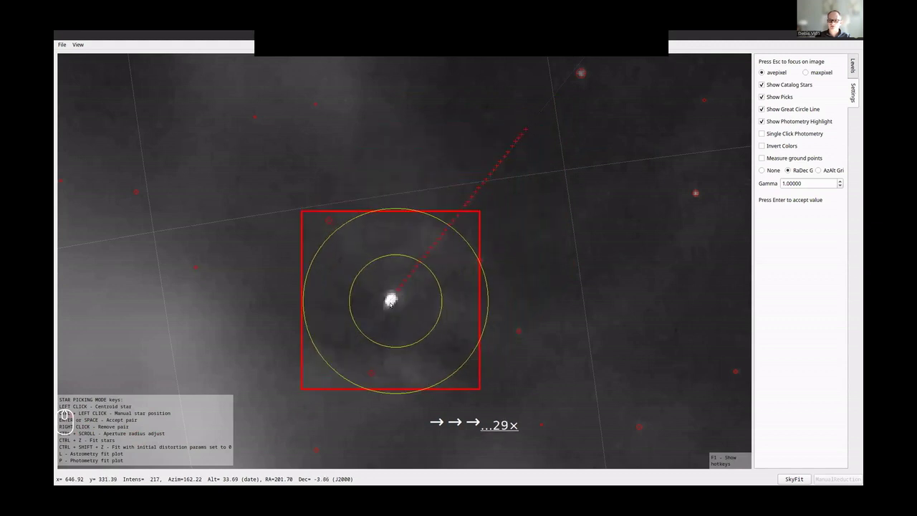
Follow the fireball forward from the last pick to the flare and examine its brightness variations and saturated, elongated shape up close.
key("Right")
key("Right")
key("Right")
key("Right")
key("Right")
key("Right")
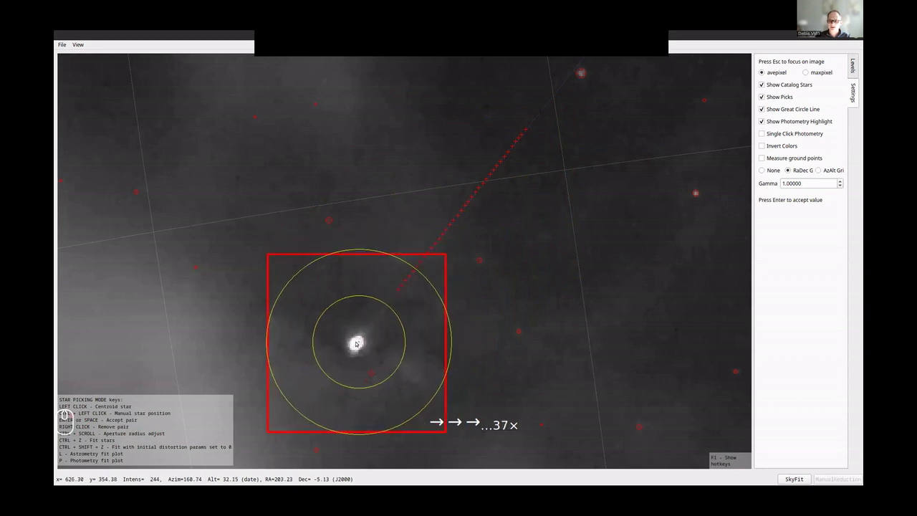
key("Right")
key("Right")
key("Right")
key("Right")
key("Right")
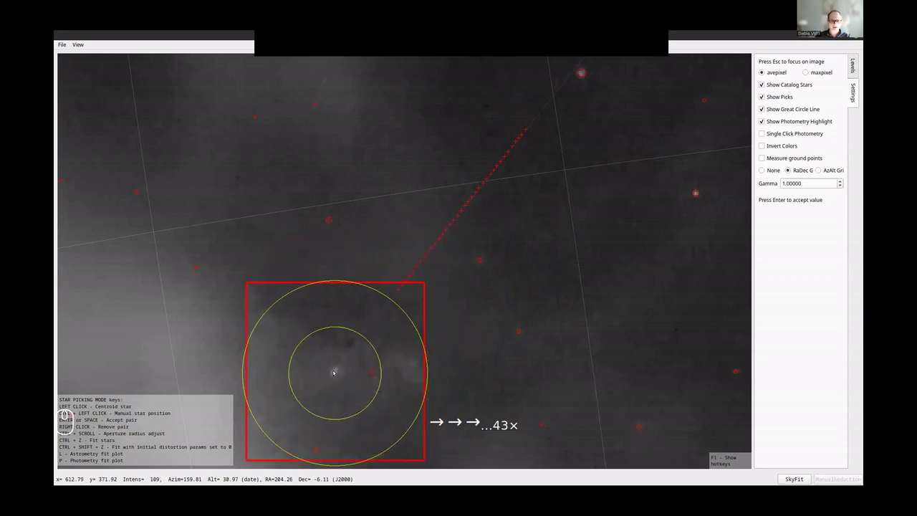
key("Right")
key("Right")
key("Right")
key("Right")
key("Right")
key("Right")
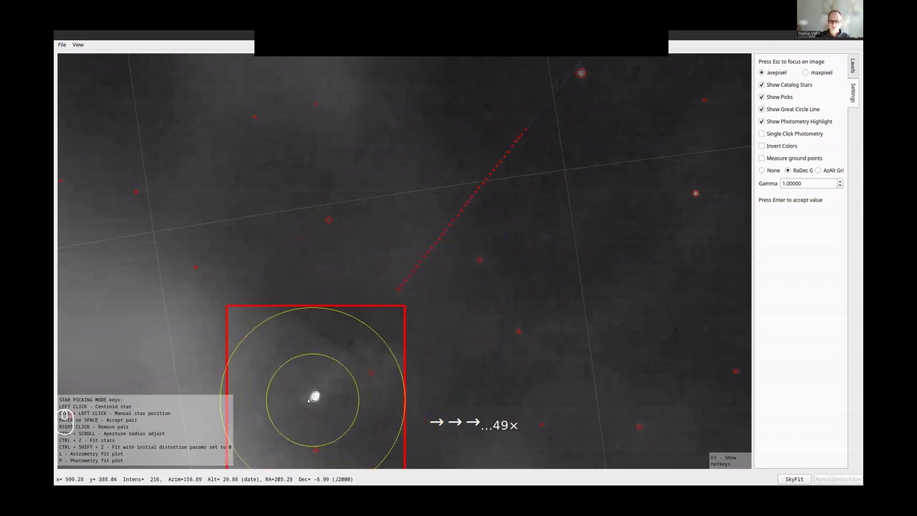
scroll(349, 344, "down", 3)
scroll(370, 290, "up", 3)
key("Right")
key("Right")
key("Right")
key("Right")
key("Right")
key("Right")
key("Right")
key("Right")
key("Right")
key("Right")
key("Right")
key("Right")
key("Right")
key("Right")
key("Right")
key("Right")
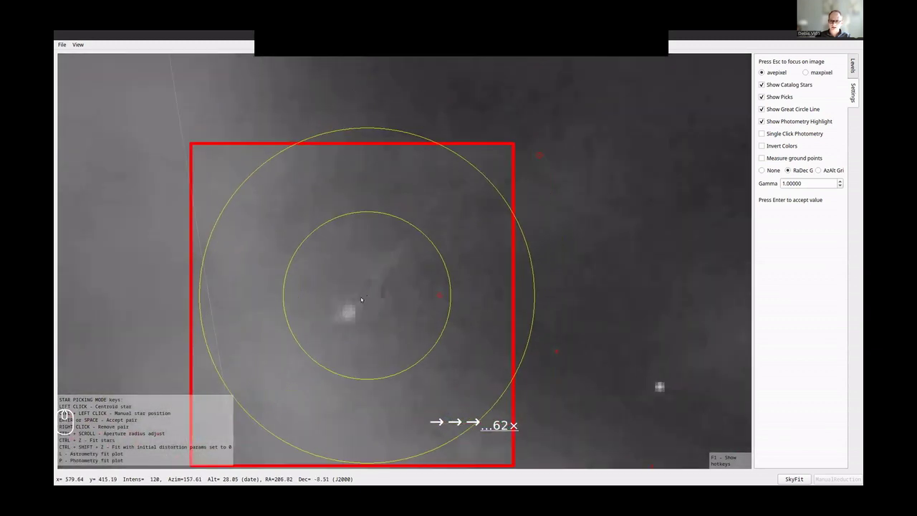
key("Right")
key("Right")
key("Right")
key("Right")
key("Right")
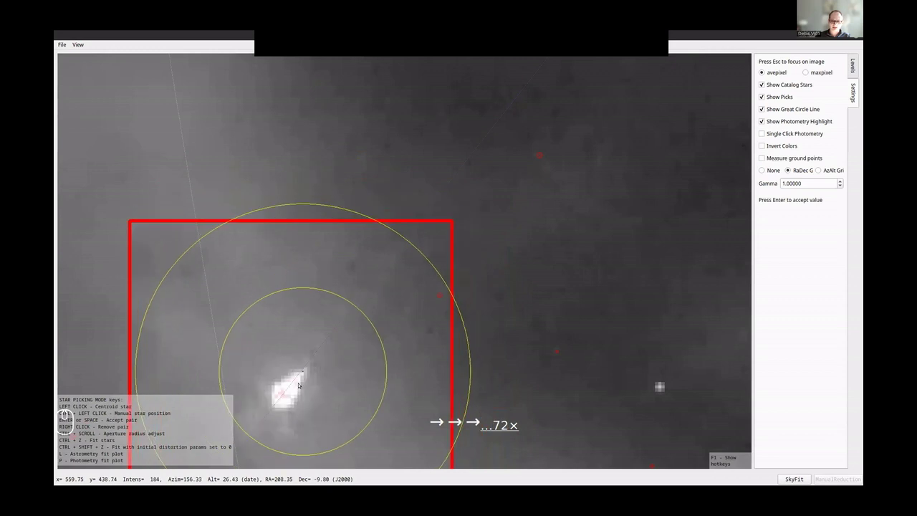
scroll(282, 395, "down", 3)
scroll(353, 313, "up", 5)
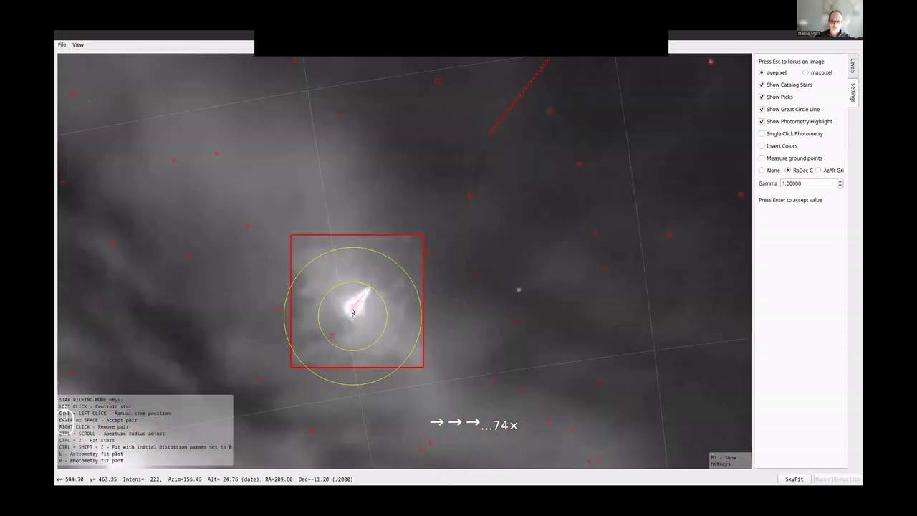
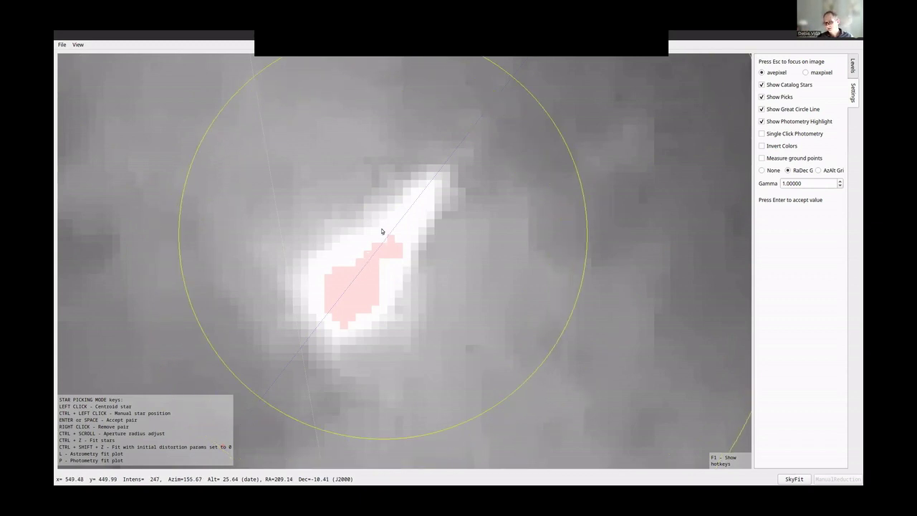
Return to an early frame where the faint fireball lies just ahead of the first pick on the trail.
scroll(347, 290, "down", 5)
key("Left")
key("Left")
key("Left")
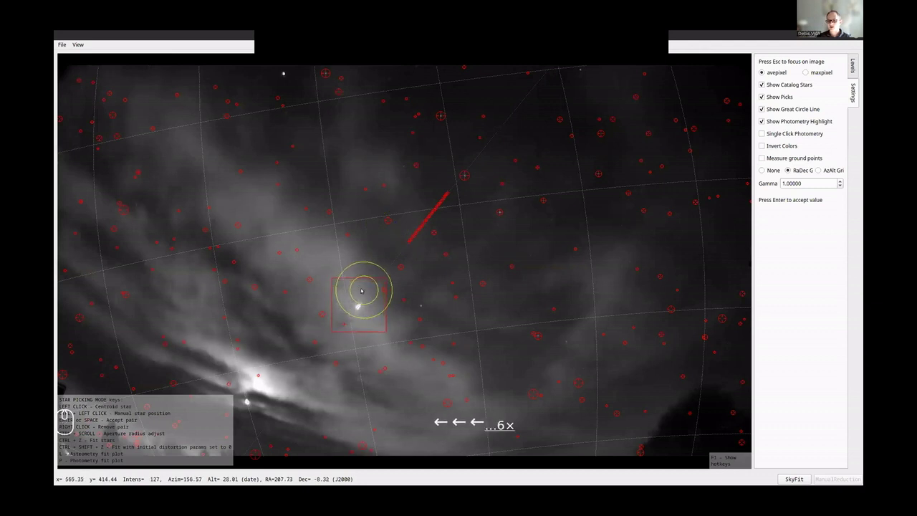
key("Down")
key("Down")
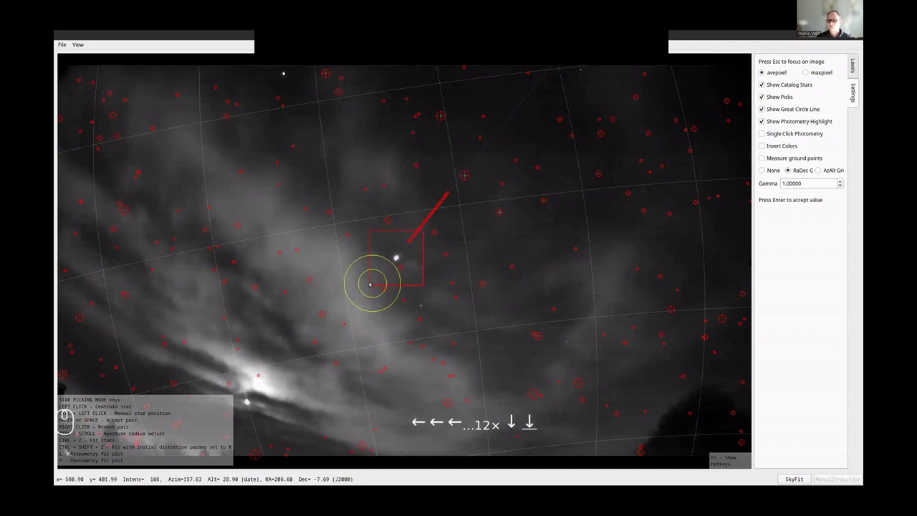
scroll(454, 179, "up", 5)
key("Right")
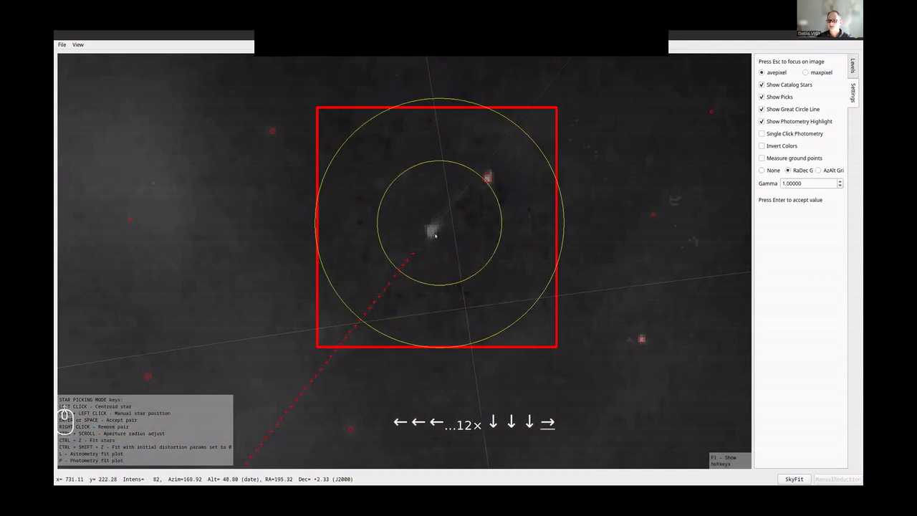
Shrink the aperture to fit the faint fireball, pick its centroid and mark the surrounding pixels for photometry.
scroll(430, 235, "up", 3)
scroll(422, 239, "down", 10, "ctrl")
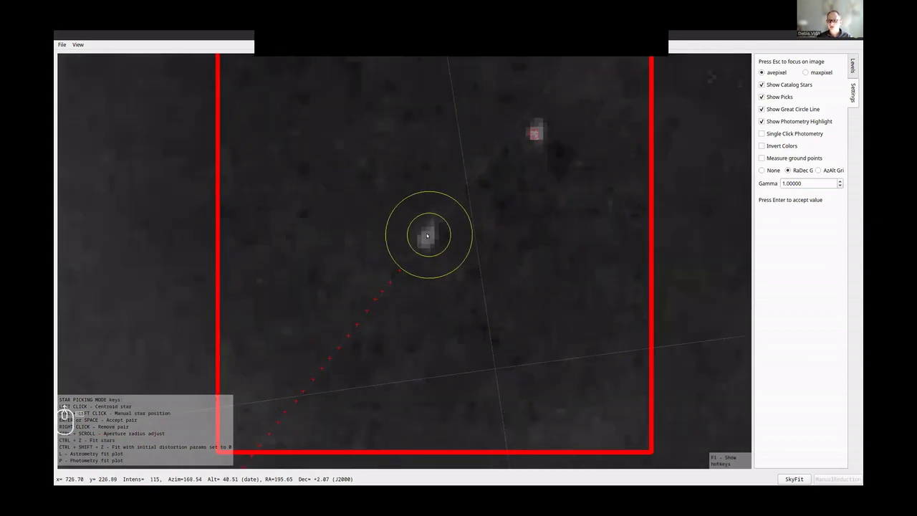
scroll(427, 235, "up", 2)
left_click(428, 234)
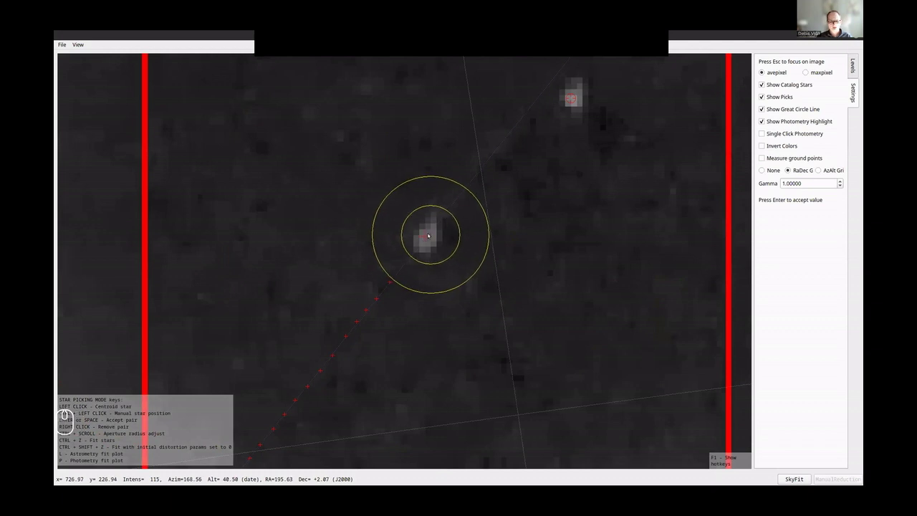
scroll(425, 237, "up", 2)
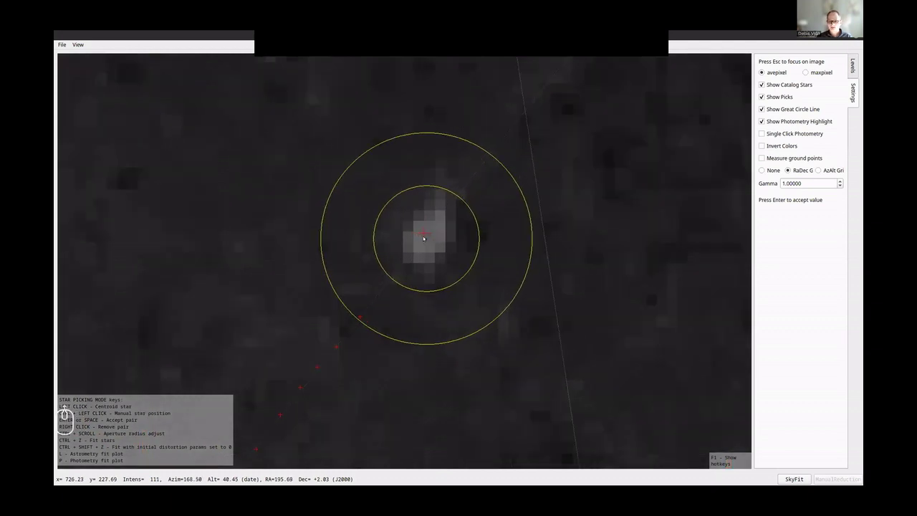
left_click(423, 238)
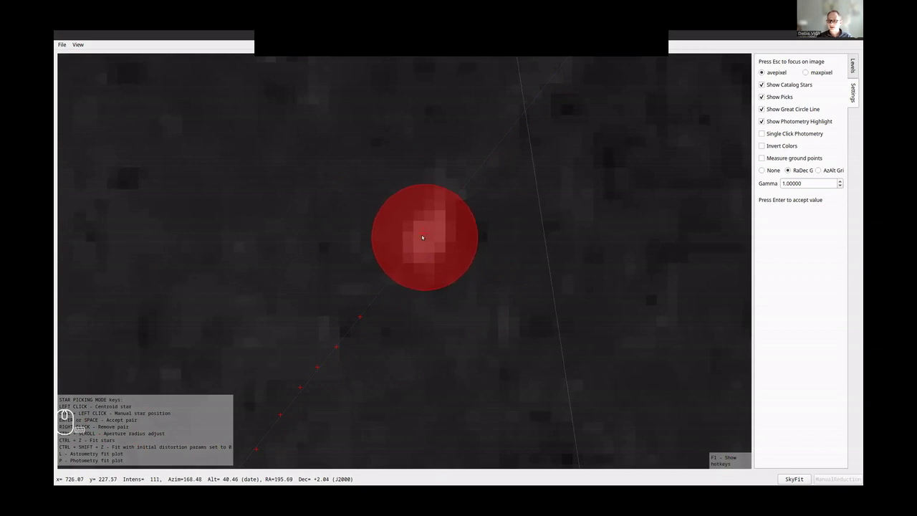
left_click(423, 238, "shift")
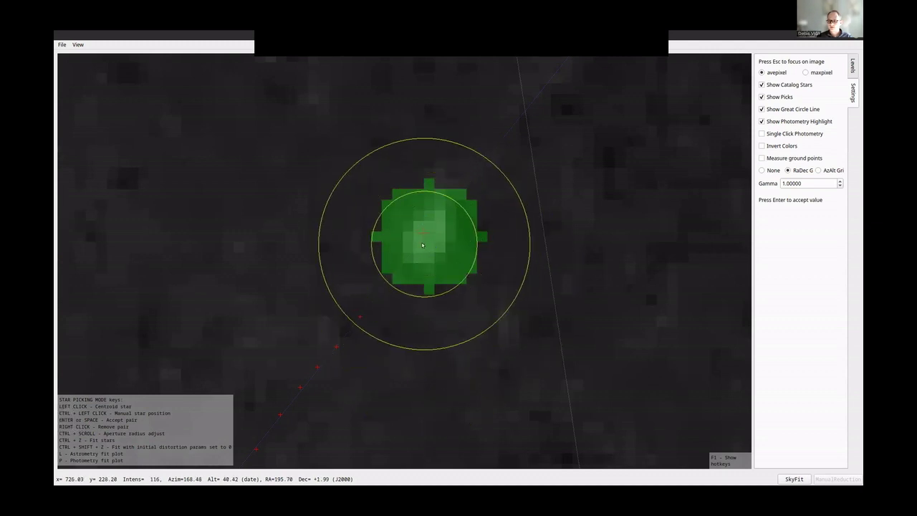
Centroid the faint fireball in the frame after the first pick and mark its surrounding pixels for photometry.
key("Right")
key("Right")
key("Left")
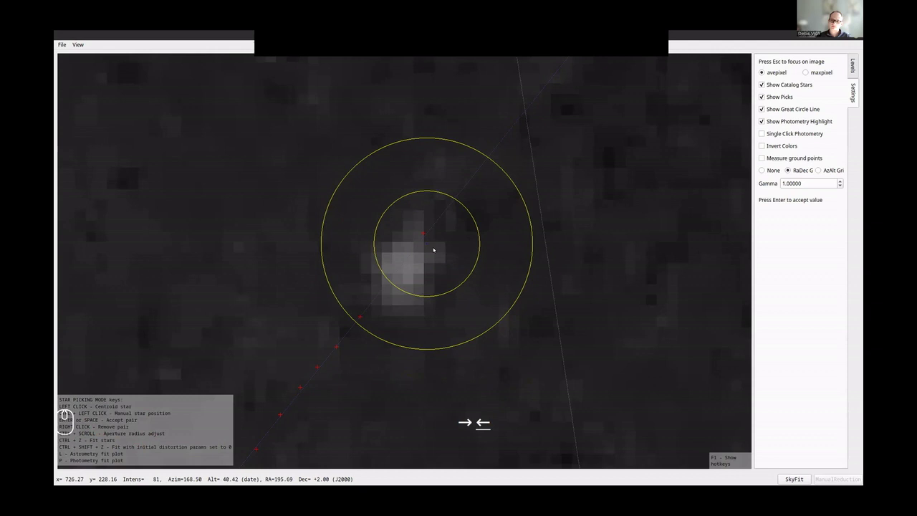
key("Right")
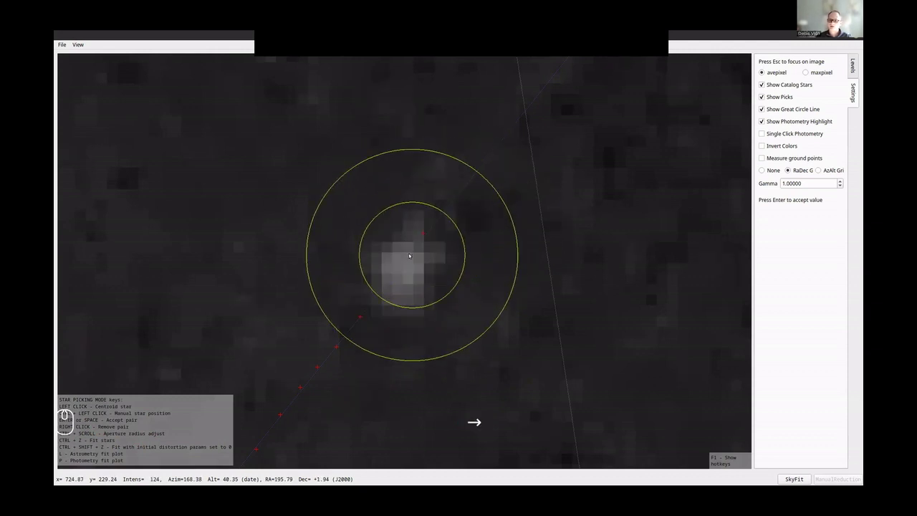
key("ctrl")
left_click(406, 267)
Centroid the fireball and mark its photometry pixels in the following two frames, checking its motion against the neighbouring frames.
key("Right")
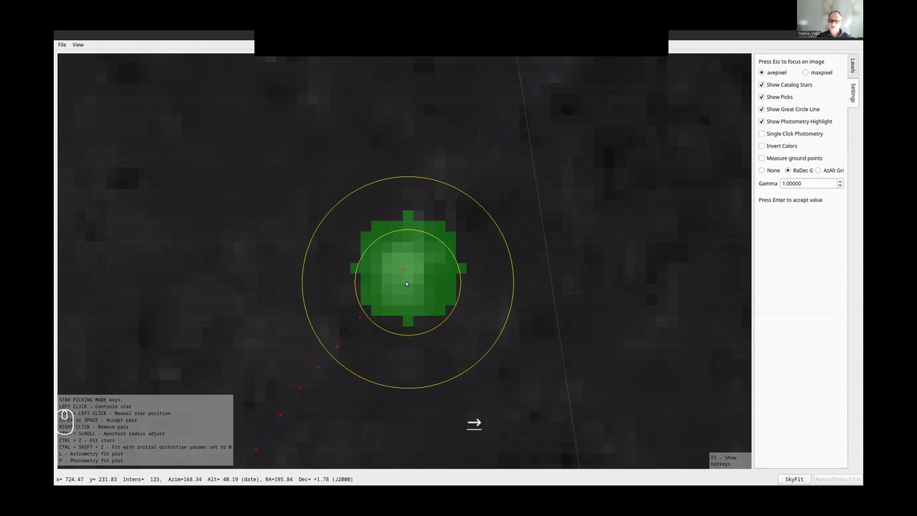
left_click(382, 291)
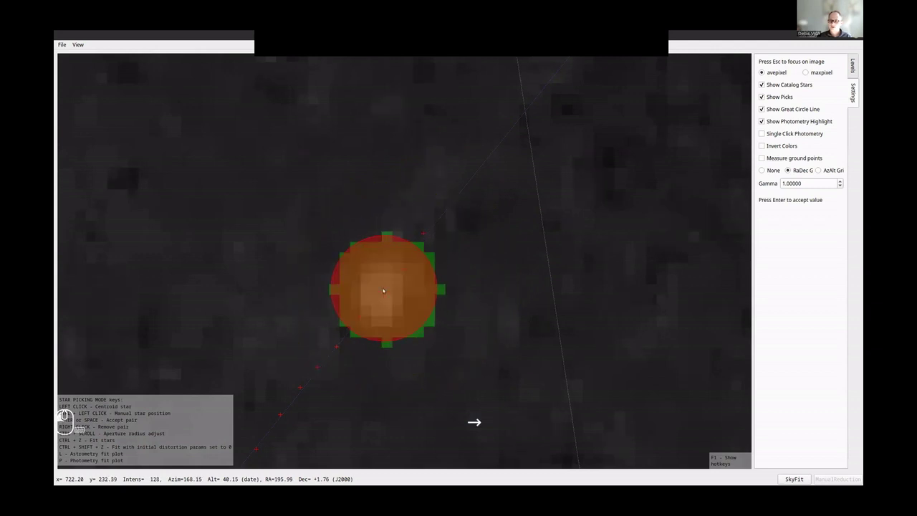
key("Left")
key("Left")
key("Right")
key("Right")
key("Right")
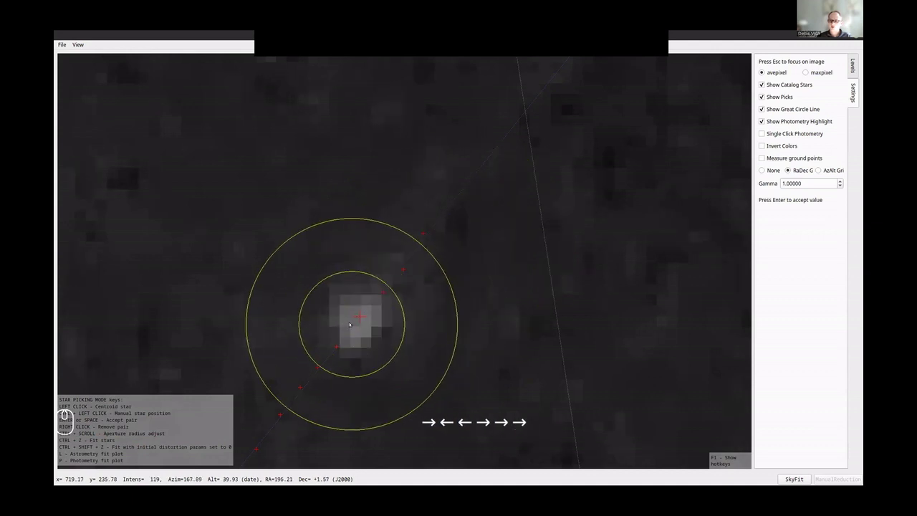
left_click(357, 314)
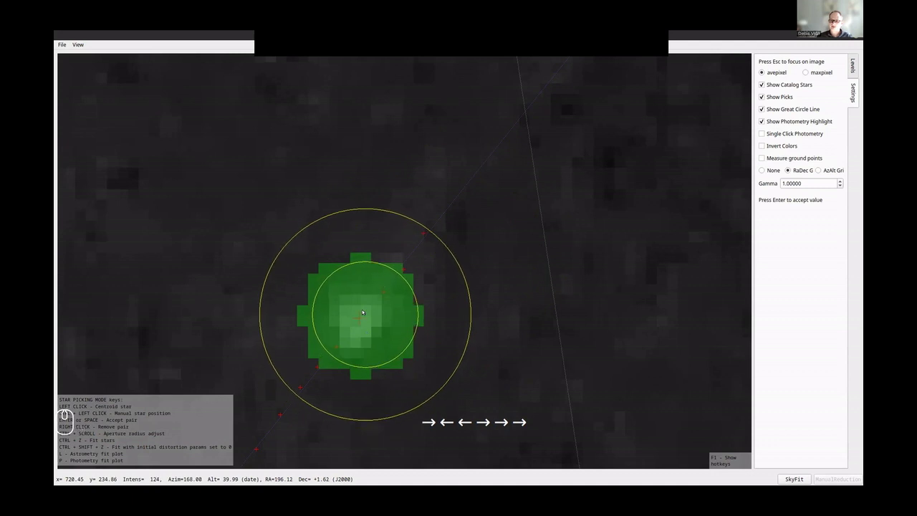
Advance one frame and mark a generous photometry area around the fireball, extending beyond the aperture circle.
key("Right")
left_click(335, 347)
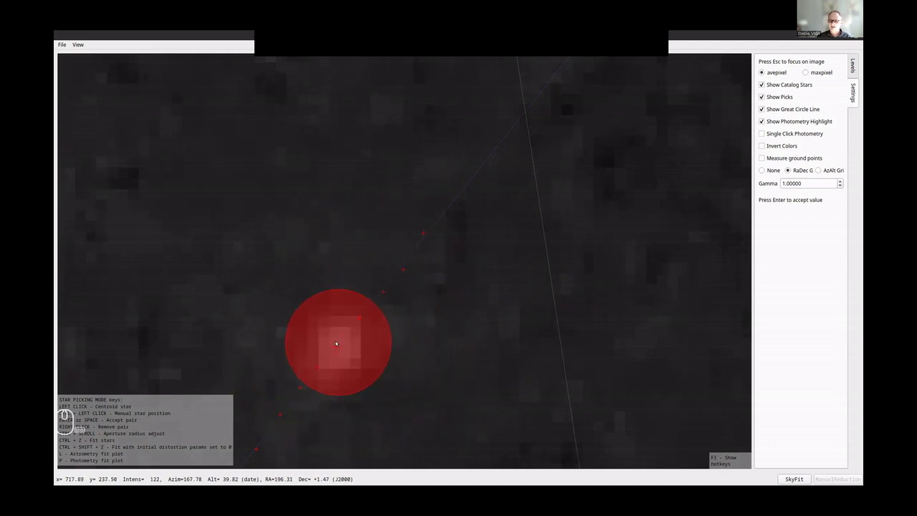
mouse_move(348, 326)
left_mouse_down()
mouse_move(307, 367)
mouse_move(334, 350)
left_mouse_up()
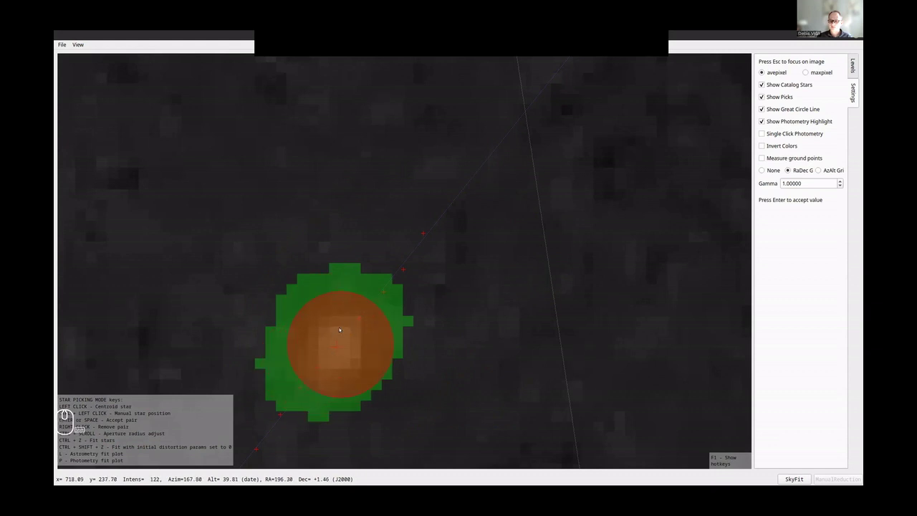
mouse_move(441, 294)
left_mouse_down()
mouse_move(403, 243)
mouse_move(281, 245)
mouse_move(191, 332)
mouse_move(219, 373)
mouse_move(215, 366)
left_mouse_up()
Replay the clip from before the fireball appears up to the first frame past the last marked photometry area.
key("Right")
key("Down")
key("Right")
key("Left")
key("Left")
key("Right")
key("Right")
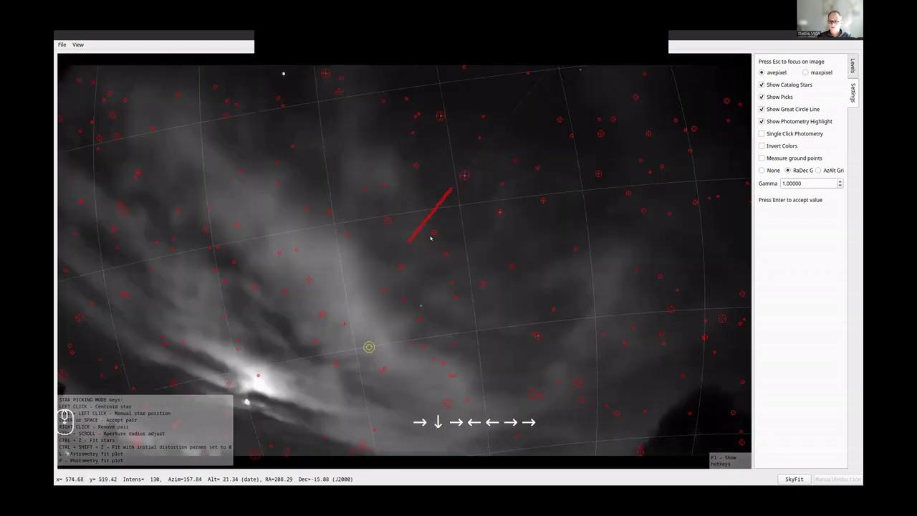
scroll(445, 185, "up", 5)
key("Right")
key("Right")
key("Right")
key("Right")
key("Right")
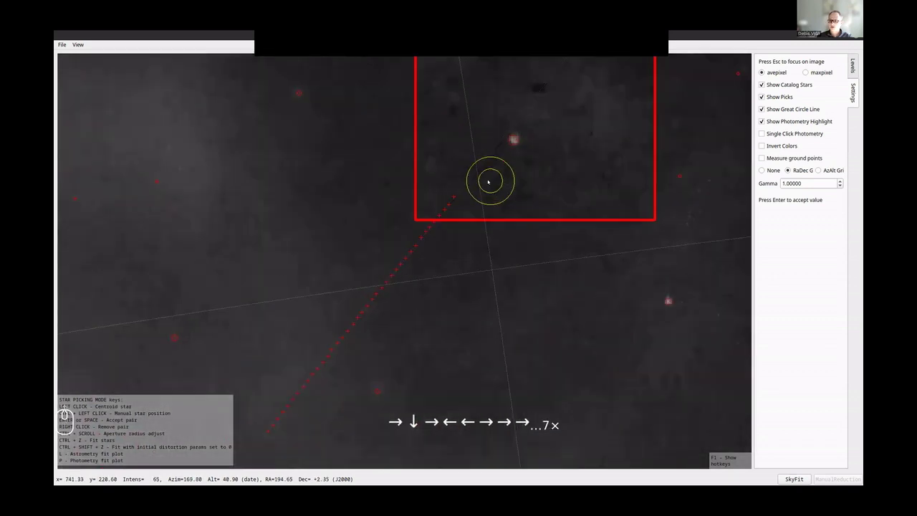
key("Right")
key("Right")
key("Right")
key("Right")
key("Right")
key("Right")
key("Right")
key("Right")
key("Right")
key("Right")
key("Right")
key("Right")
key("Right")
key("Right")
key("Right")
key("Right")
key("Right")
scroll(437, 219, "up", 3)
key("Right")
key("Right")
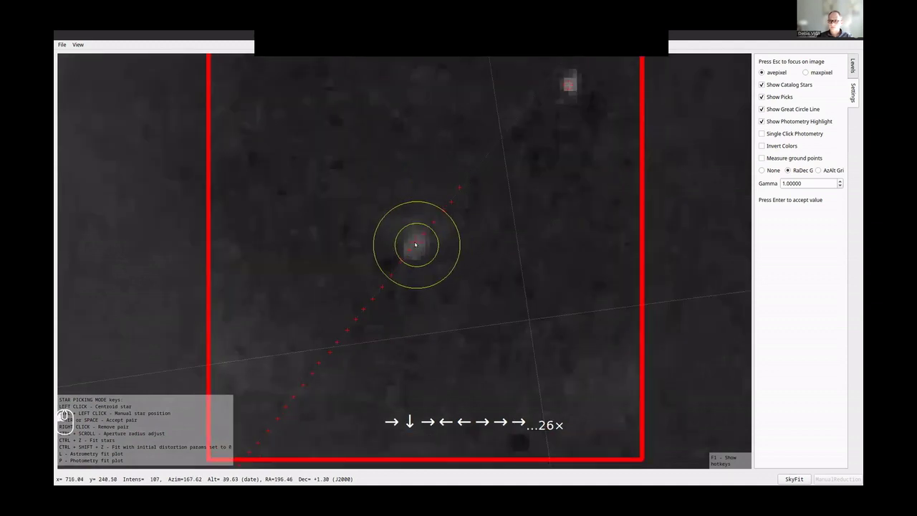
Mark the fireball's photometry pixels frame by frame through seven successive frames along the pick trail.
left_click(414, 245)
key("space")
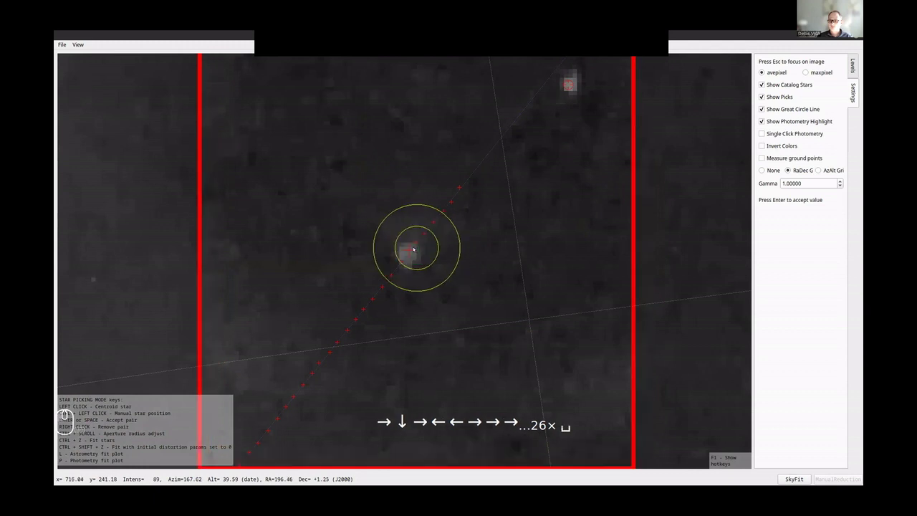
left_click(406, 251)
key("space")
left_click(402, 258)
key("space")
left_click(387, 278)
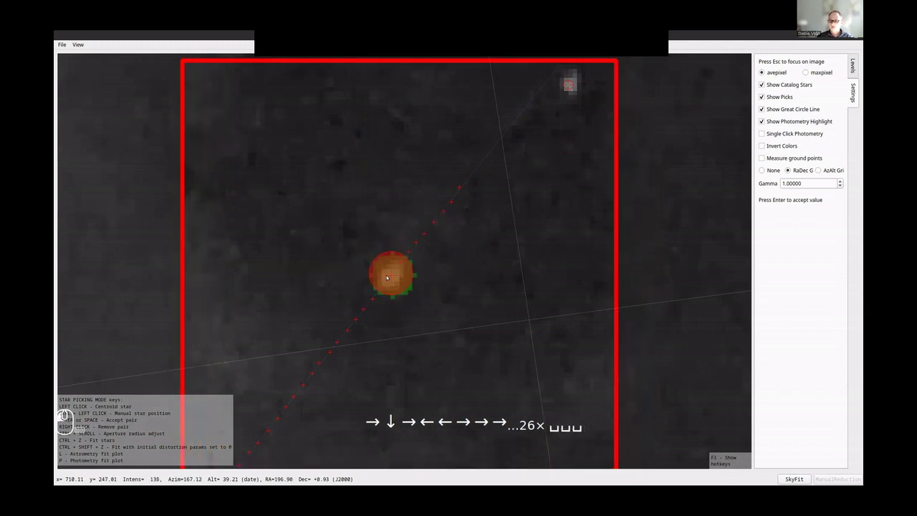
key("space")
left_click(379, 287)
key("space")
left_click(376, 295)
key("space")
left_click(362, 311)
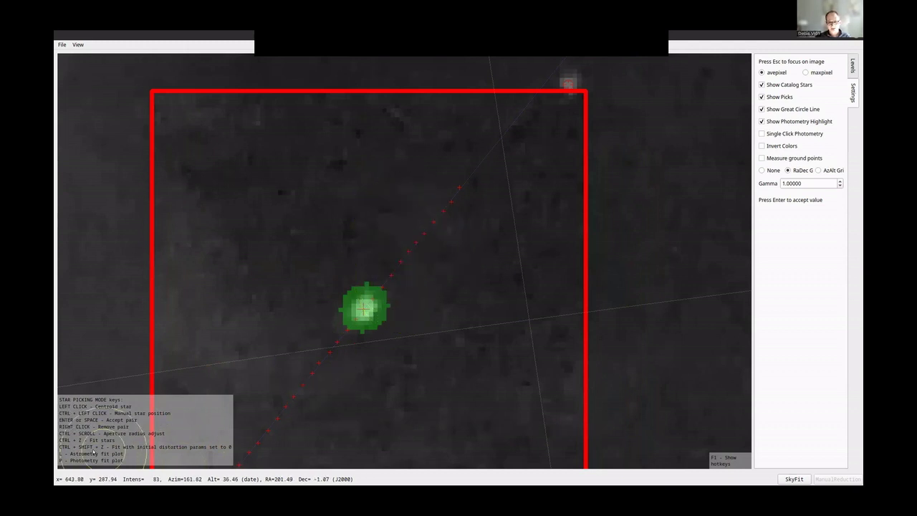
Plot the fireball's light curve, examine the section for the measured frames enlarged, and close the plot.
key("p")
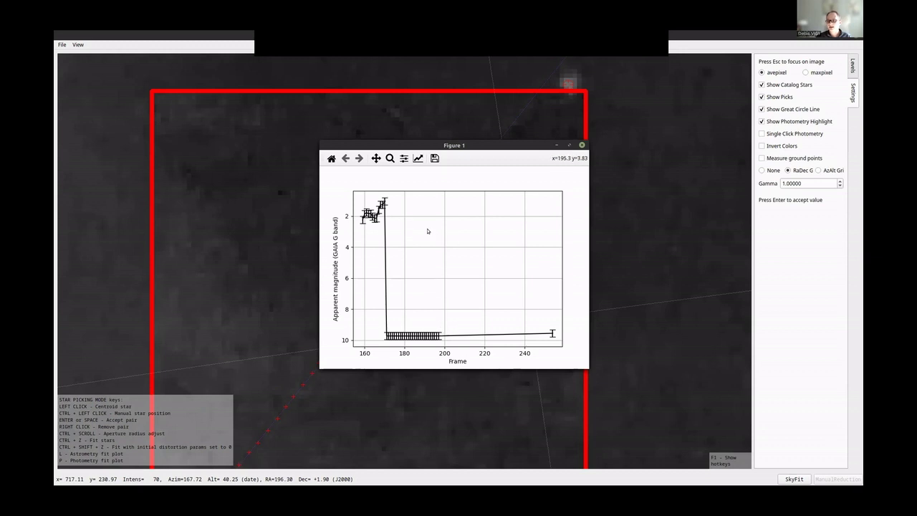
left_click(390, 159)
left_click_drag(354, 230, 388, 195)
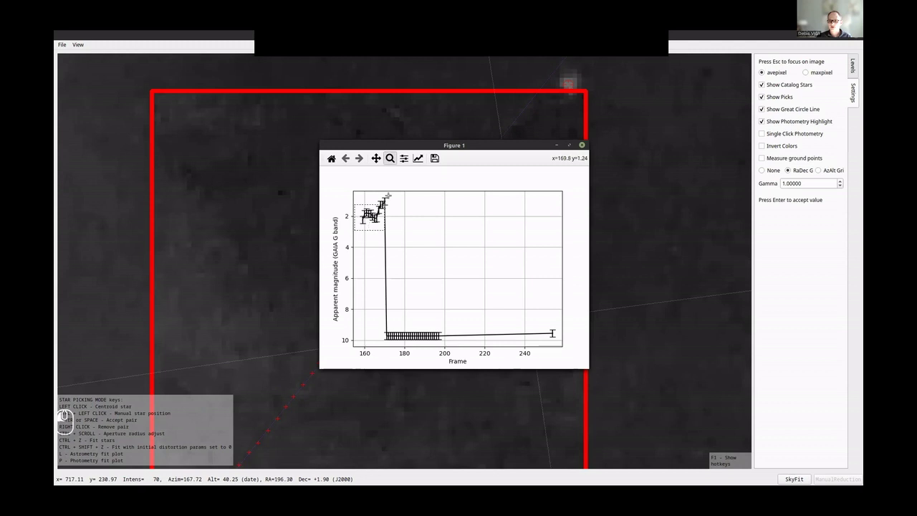
left_click_drag(394, 230, 393, 230)
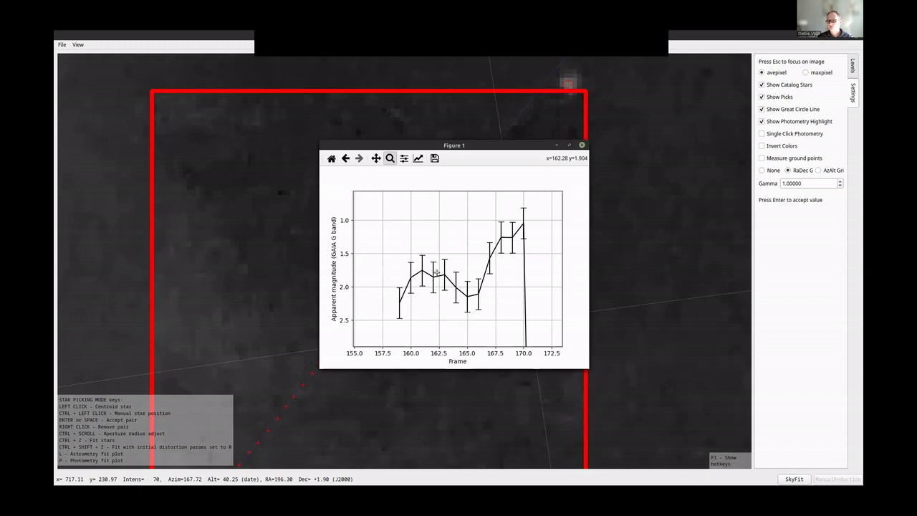
left_click(582, 146)
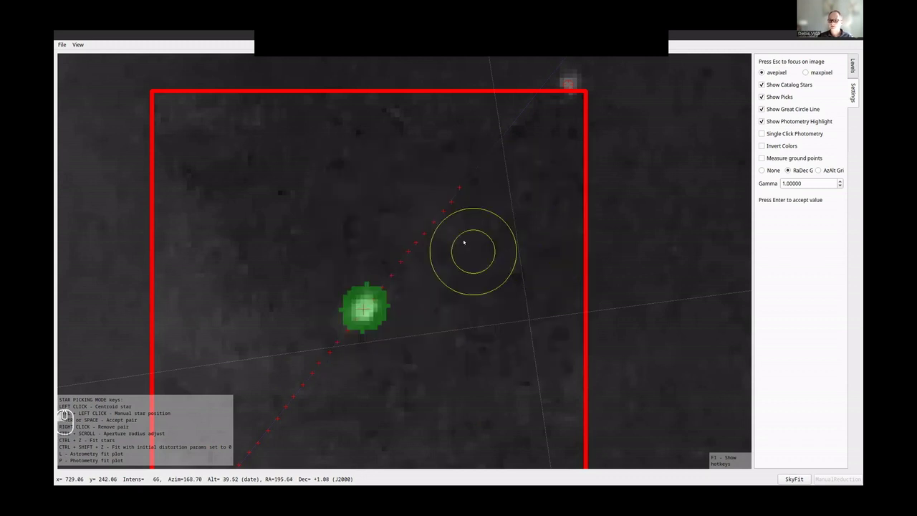
Advance to the frame after the last measured one and compare the fireball's position there with the neighbouring frames.
scroll(465, 241, "down", 8)
scroll(441, 195, "up", 7)
scroll(413, 270, "up", 2)
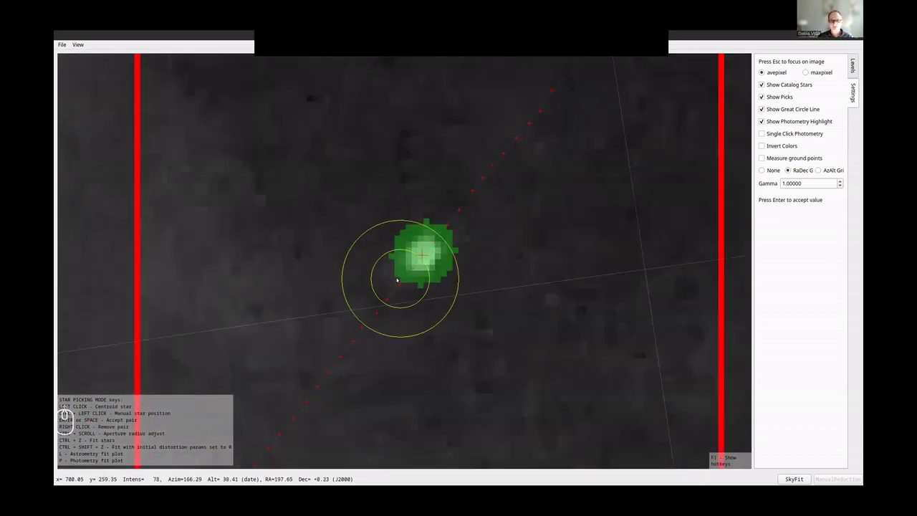
key("Escape")
key("space")
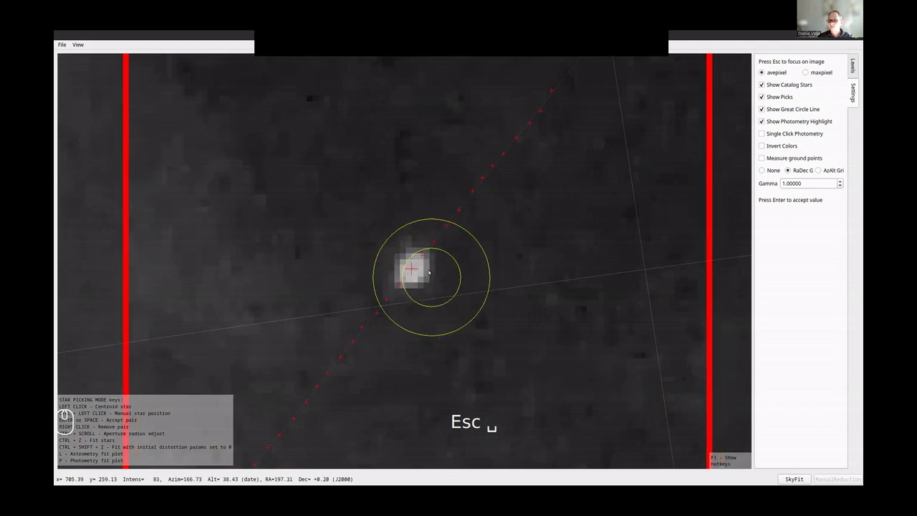
key("Left")
key("Left")
key("Left")
key("Right")
key("Right")
key("Right")
key("Left")
key("Right")
key("Left")
key("Right")
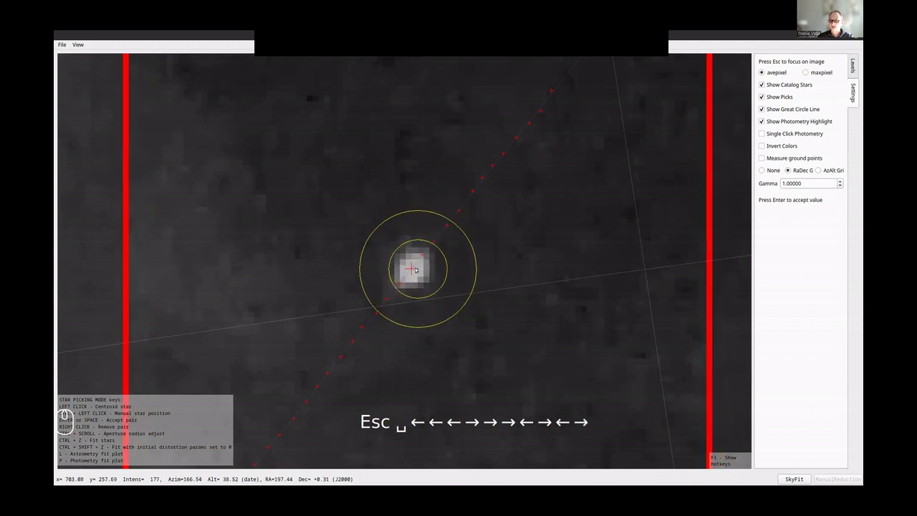
Remove the existing picks from frames 171 to 174 and return to the first of these frames.
key("Right")
key("Right")
key("Right")
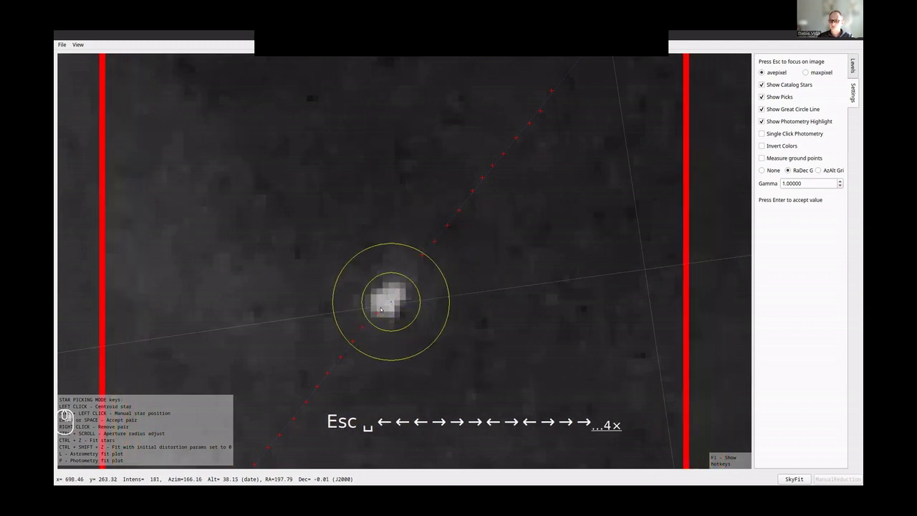
key("Left")
key("Left")
key("Left")
key("Left")
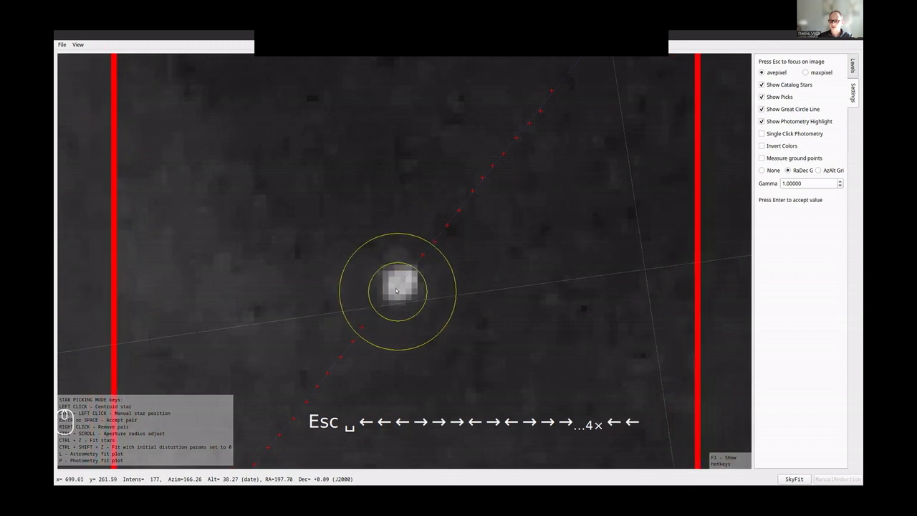
key("Right")
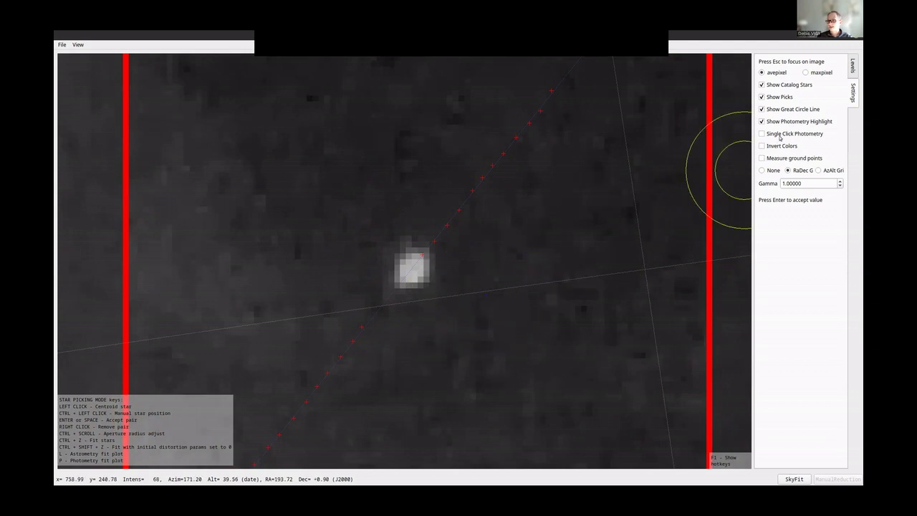
Enable Single Click Photometry and pick the fireball's centroid with automatic photometry in the four frames 171 to 174.
left_click(762, 134)
left_click(410, 267)
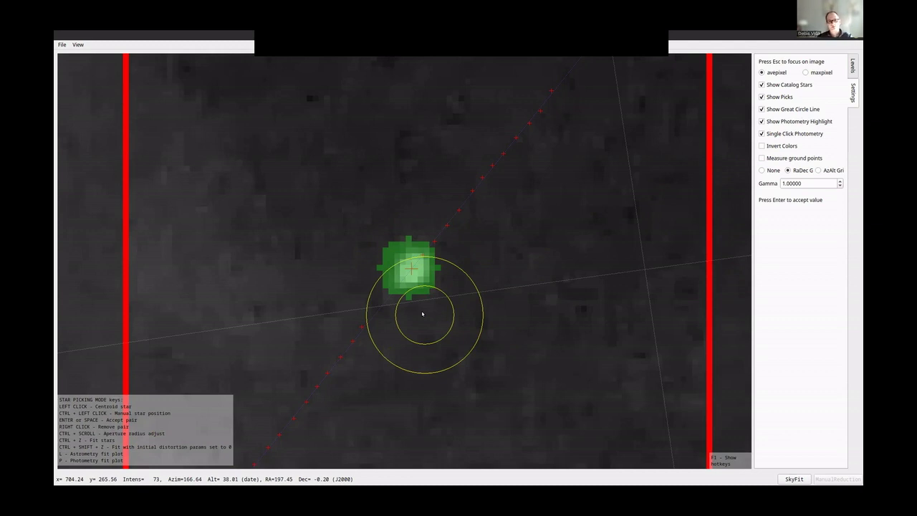
key("Right")
left_click(397, 283)
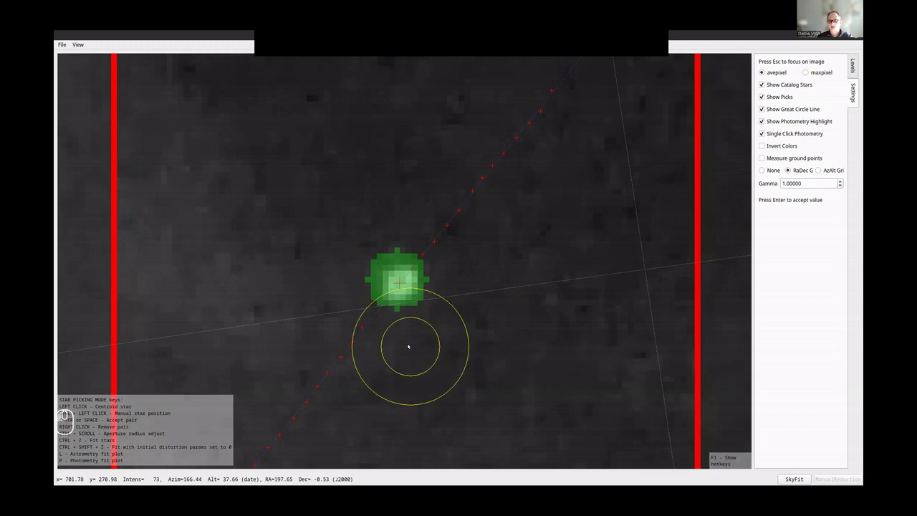
key("Right")
left_click(389, 316)
key("Right")
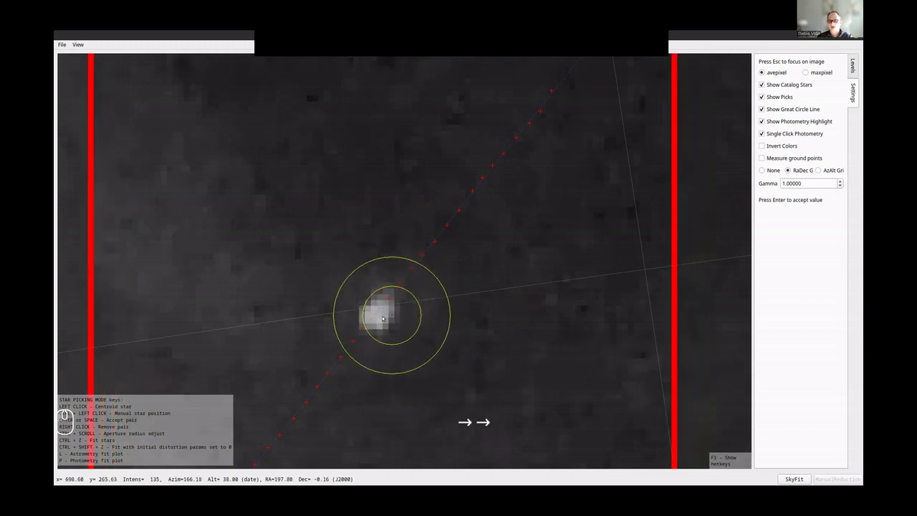
left_click(395, 331)
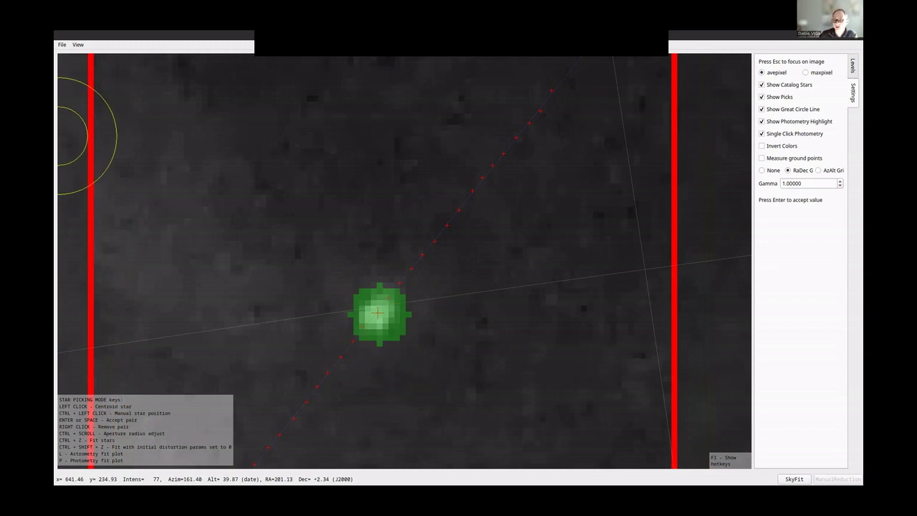
Switch to the file manager, open 2023-02-13T02_59_07_RMS_UK008T.ecsv in the text editor and enlarge the editor window.
scroll(491, 219, "down", 3)
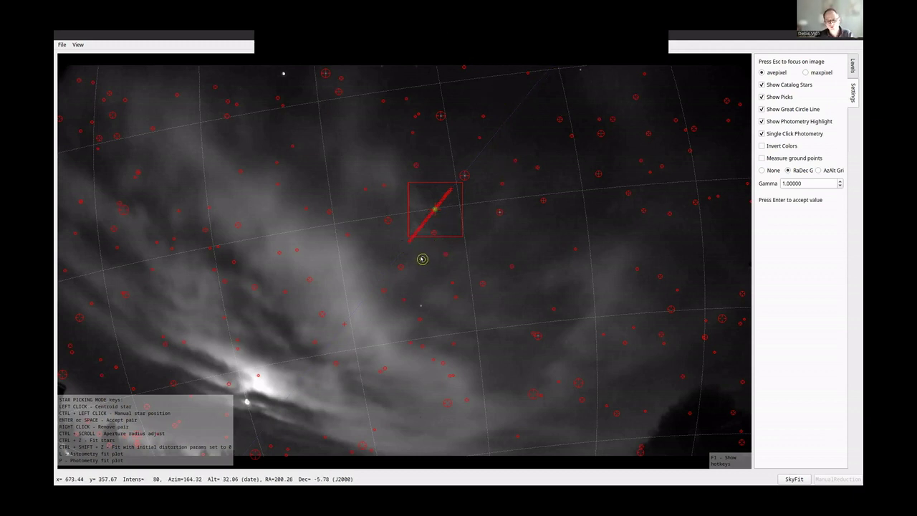
left_click(831, 34)
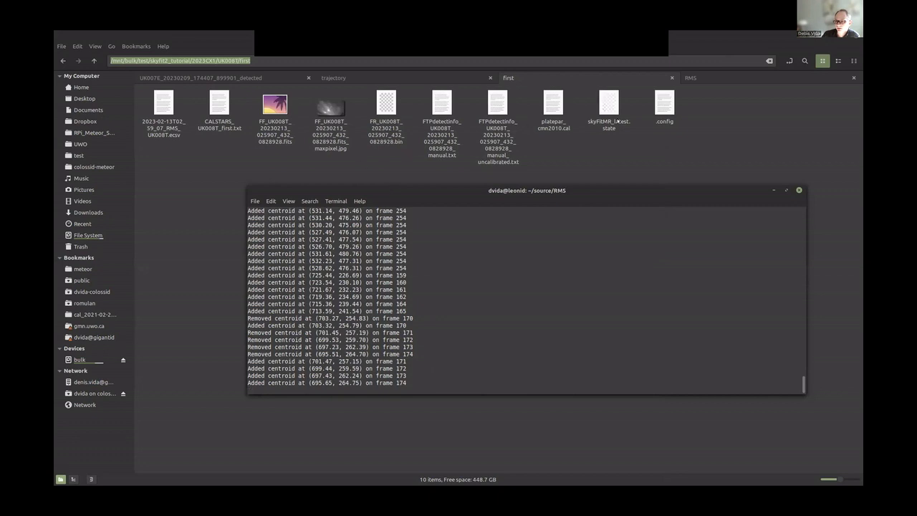
left_click(164, 104)
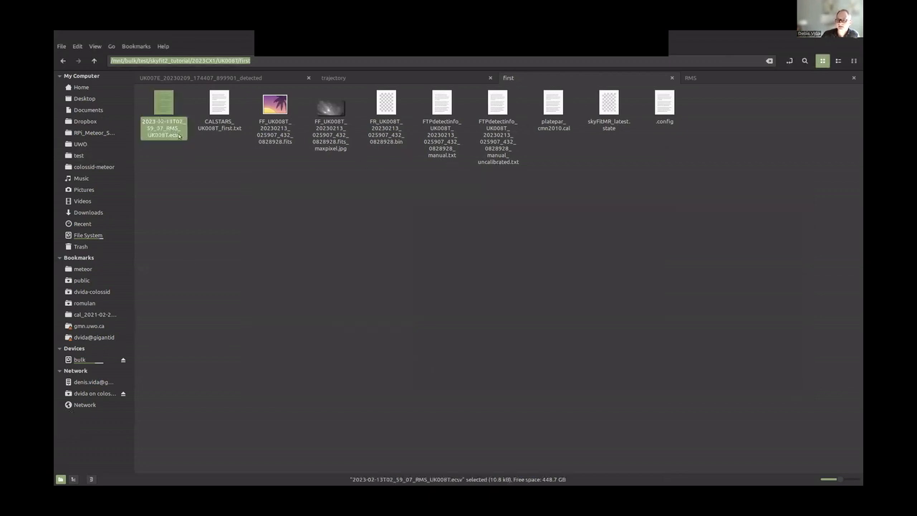
left_click(161, 113)
double_click(161, 111)
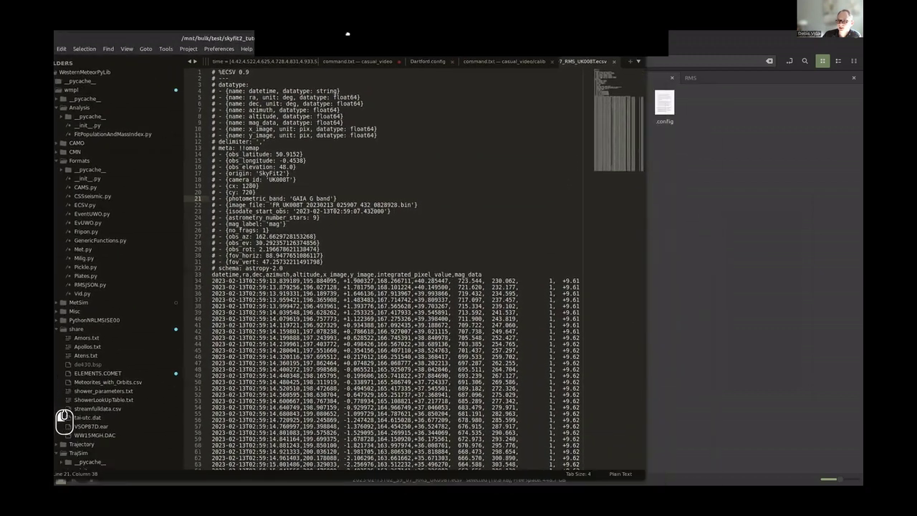
left_click_drag(348, 33, 349, 35)
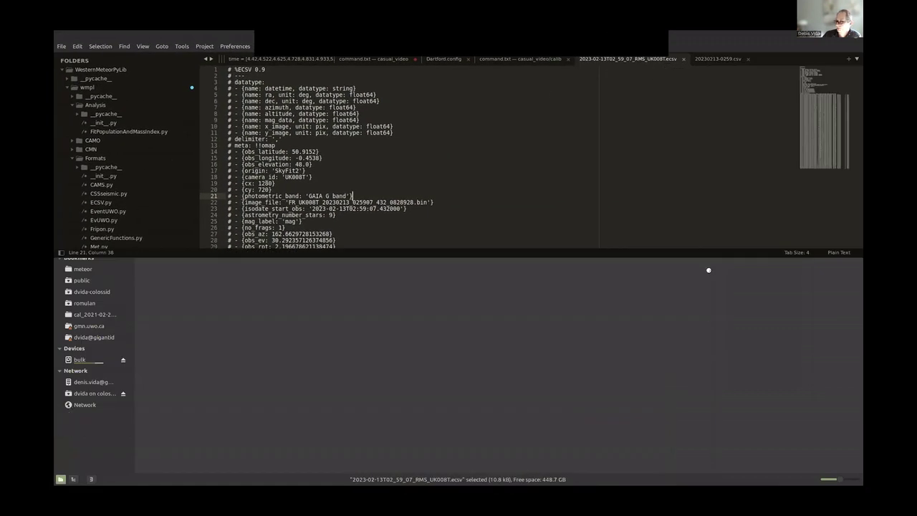
left_click_drag(706, 252, 705, 473)
Examine the ECSV file's metadata, column headings and measurement rows, close the file and switch back to the file manager.
left_click(502, 205)
left_click(291, 272)
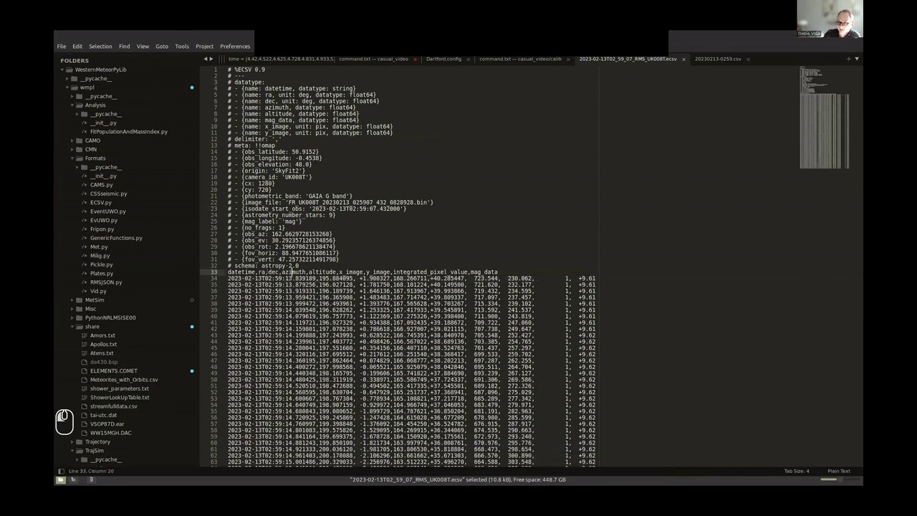
left_click(310, 272)
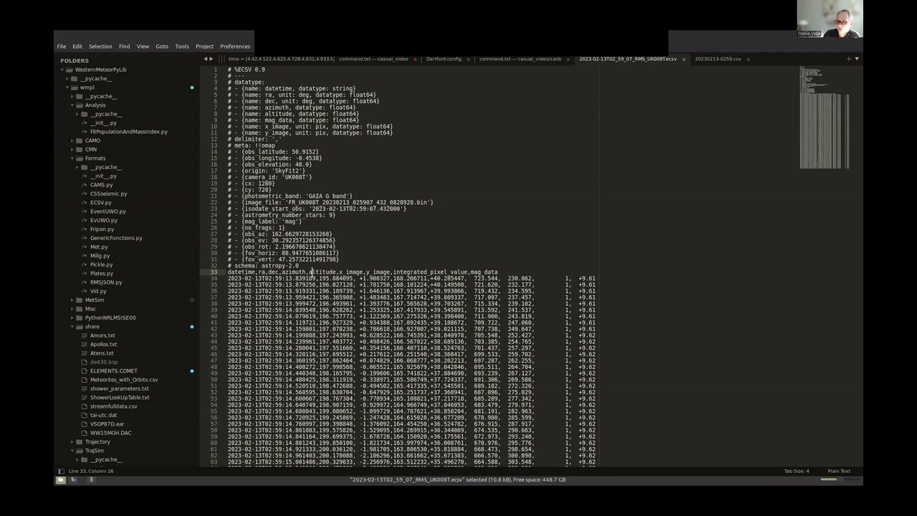
scroll(311, 272, "down", 12)
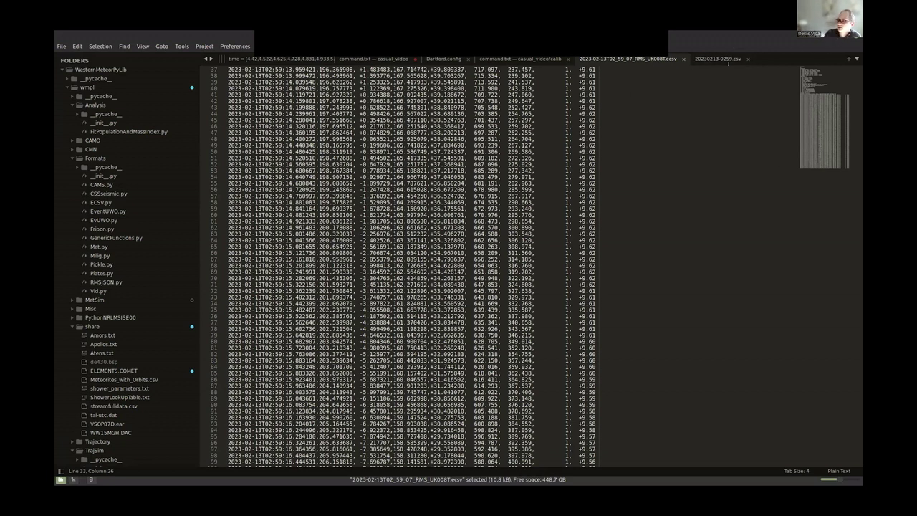
left_click(683, 59)
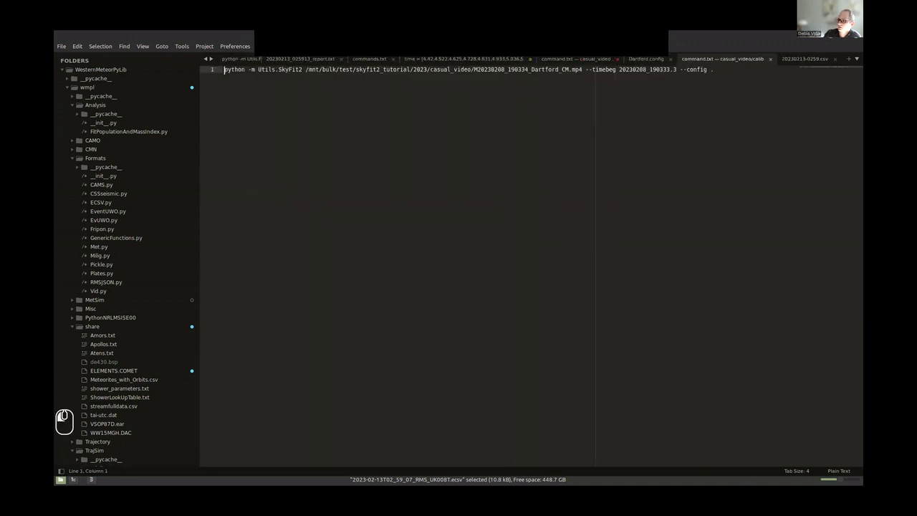
key("alt+Tab")
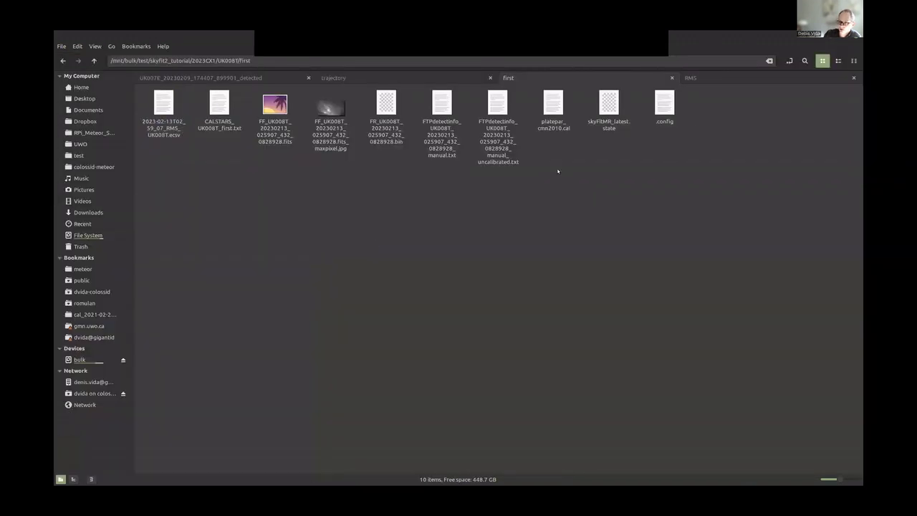
Go up to the 2023CX1 folder and look over the UK008T, UK0045 and UK0079 station folders.
left_click(94, 60)
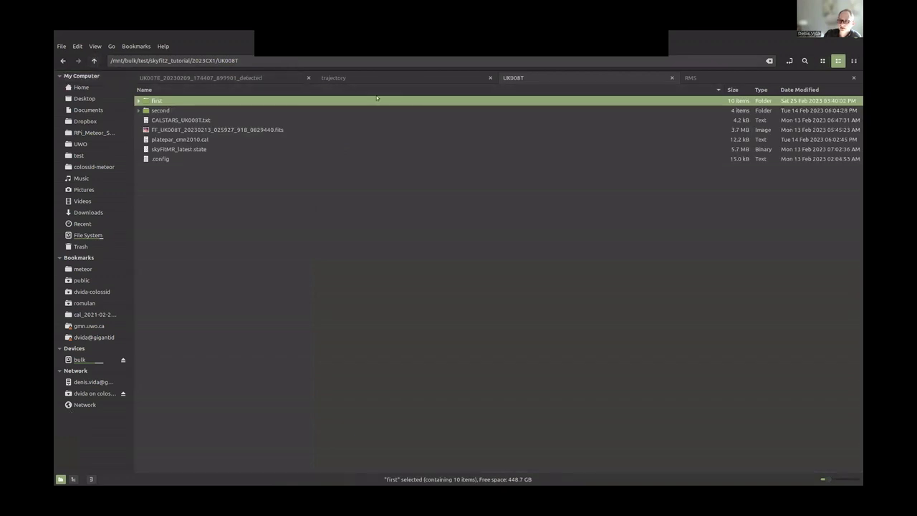
left_click(93, 61)
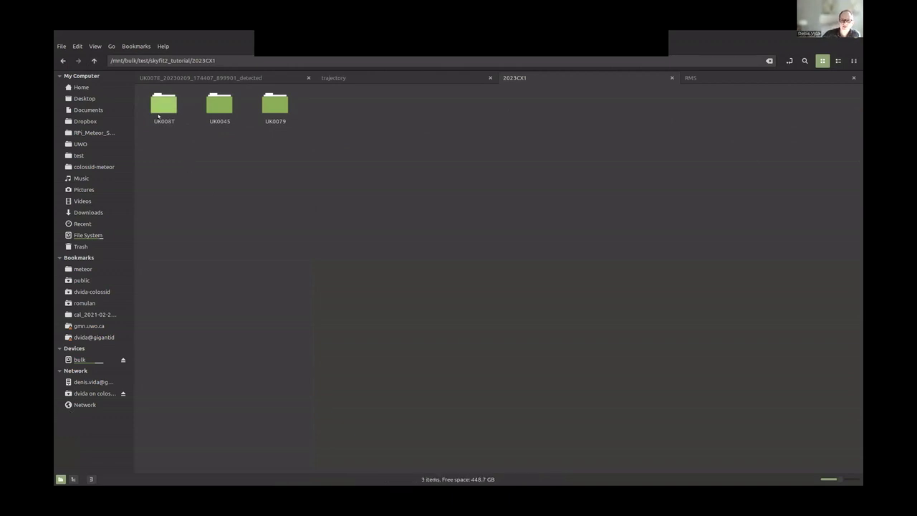
left_click(219, 106)
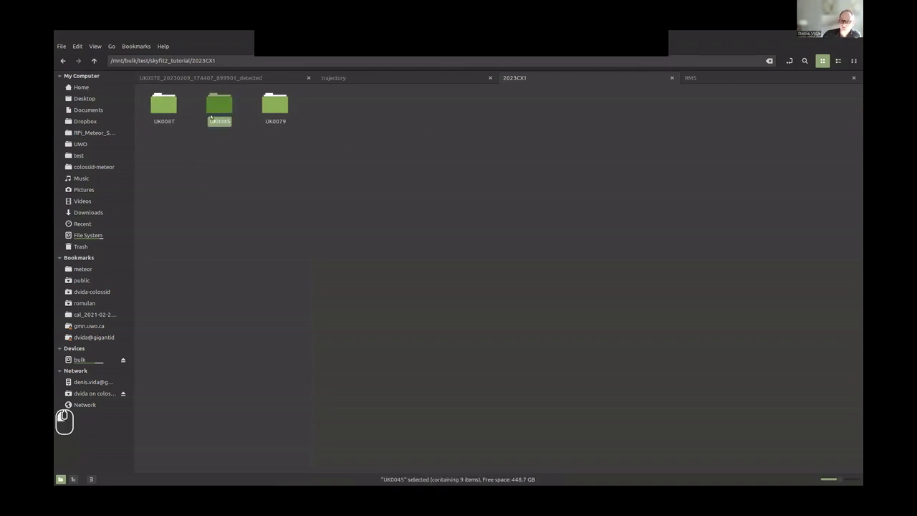
left_click(279, 104)
left_click(306, 218)
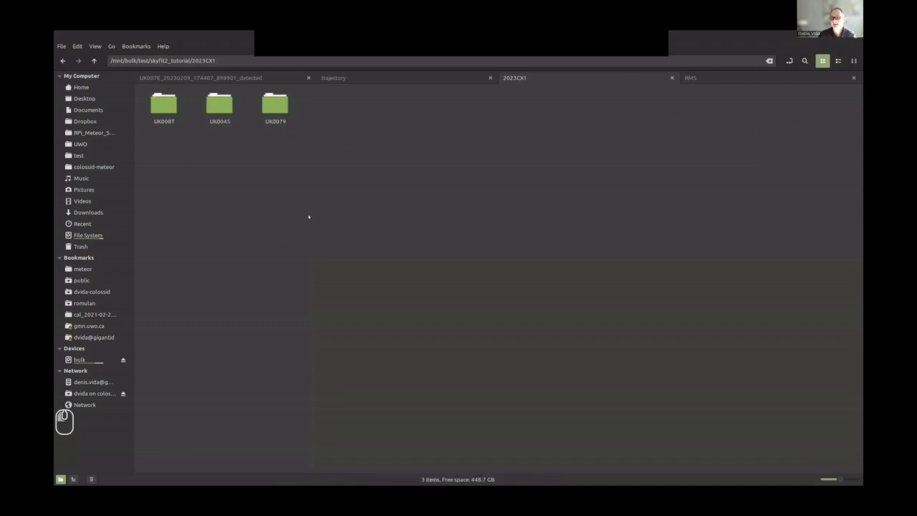
left_click_drag(168, 166, 302, 114)
left_click(299, 156)
Open the folder named first inside UK0045 and select its ECSV file.
double_click(219, 114)
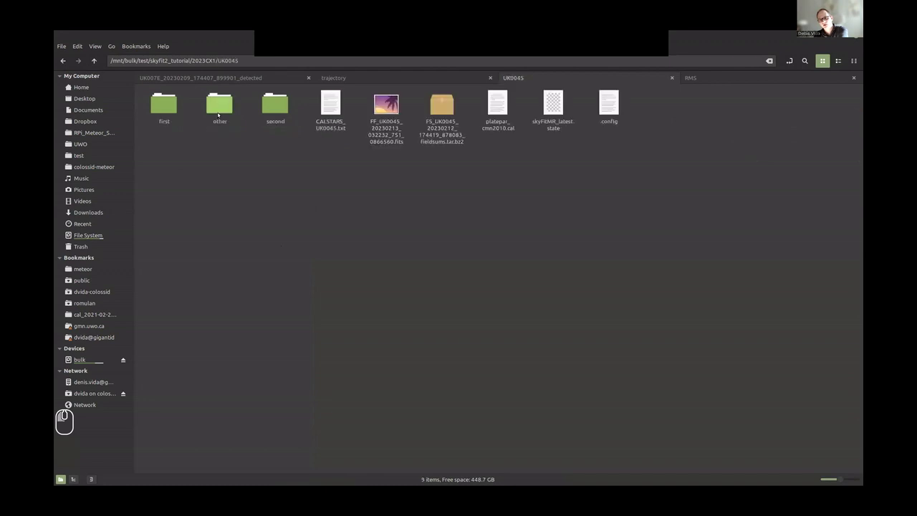
double_click(164, 107)
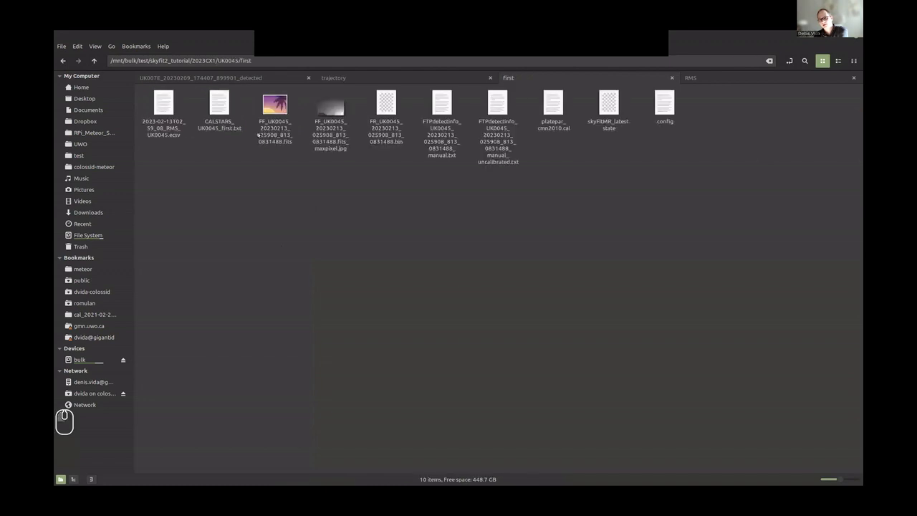
left_click(178, 135)
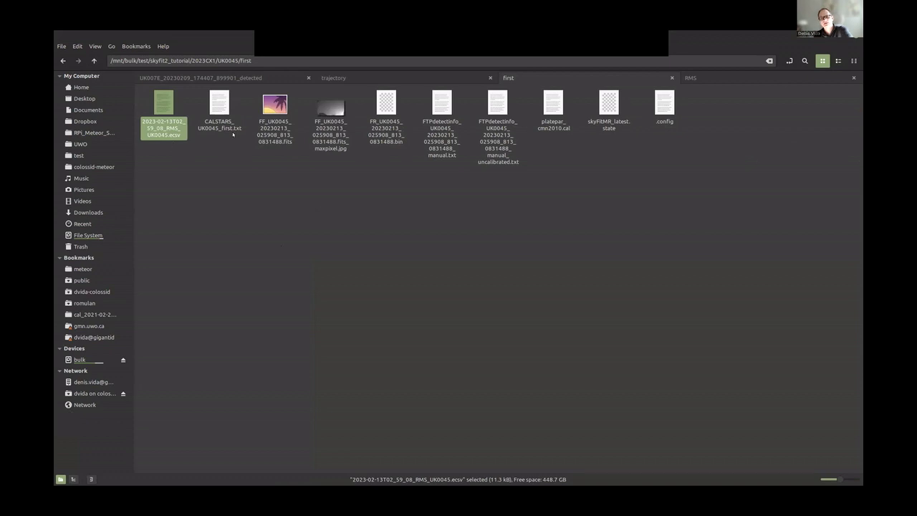
Check the ECSV file in the first folder of UK0079 and return to the 2023CX1 folder.
left_click(93, 60)
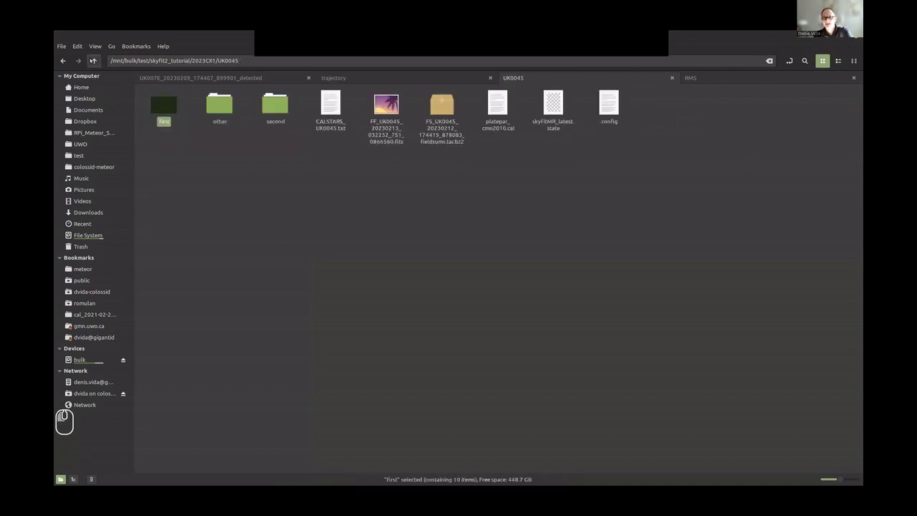
left_click(93, 61)
double_click(274, 106)
double_click(166, 106)
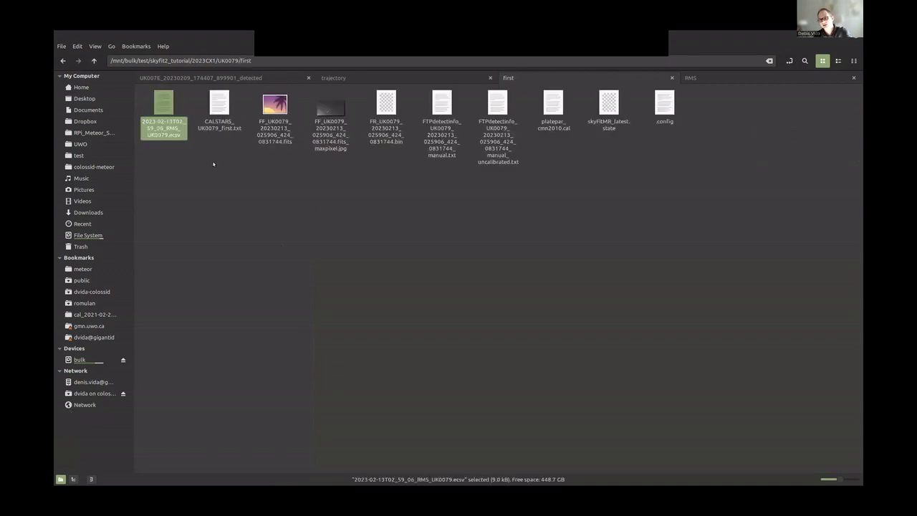
left_click(91, 62)
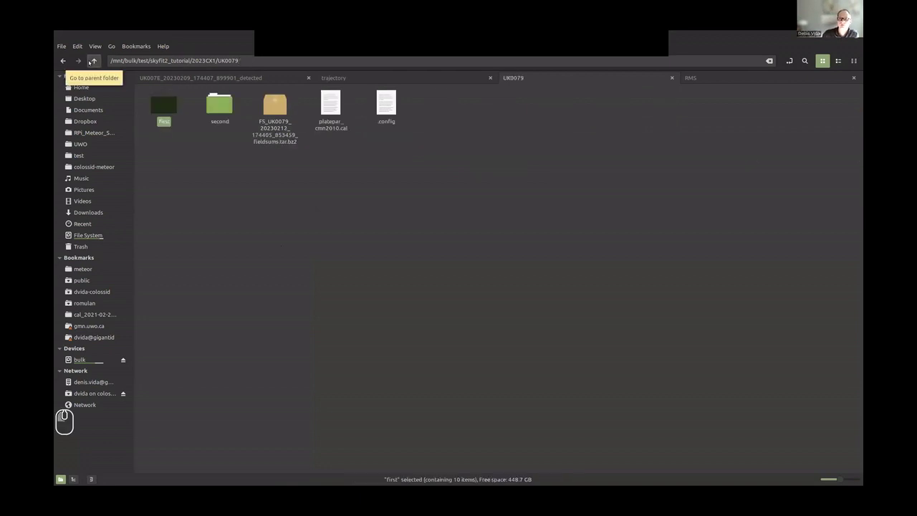
left_click(91, 62)
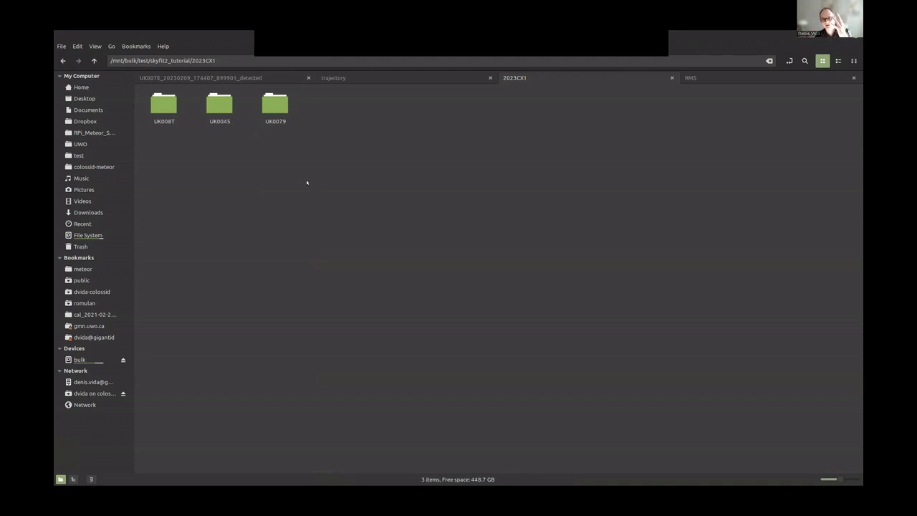
Copy the path of the 2023CX1 folder and bring the WesternMeteorPyLib terminal in front of the file manager.
left_click(235, 59)
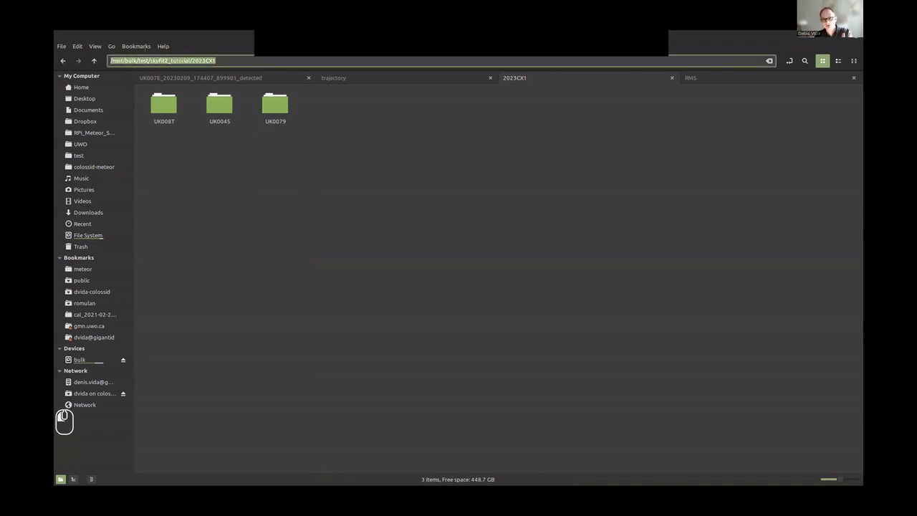
key("ctrl+c")
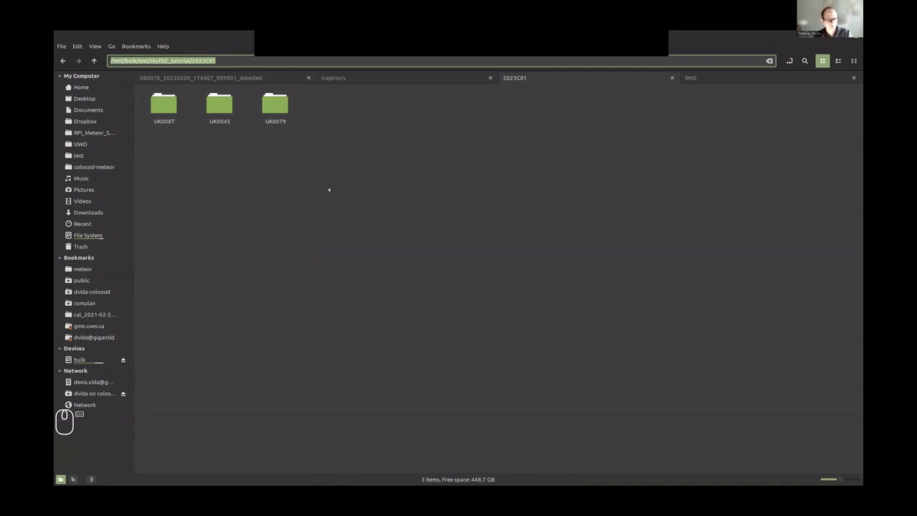
key("ctrl+c")
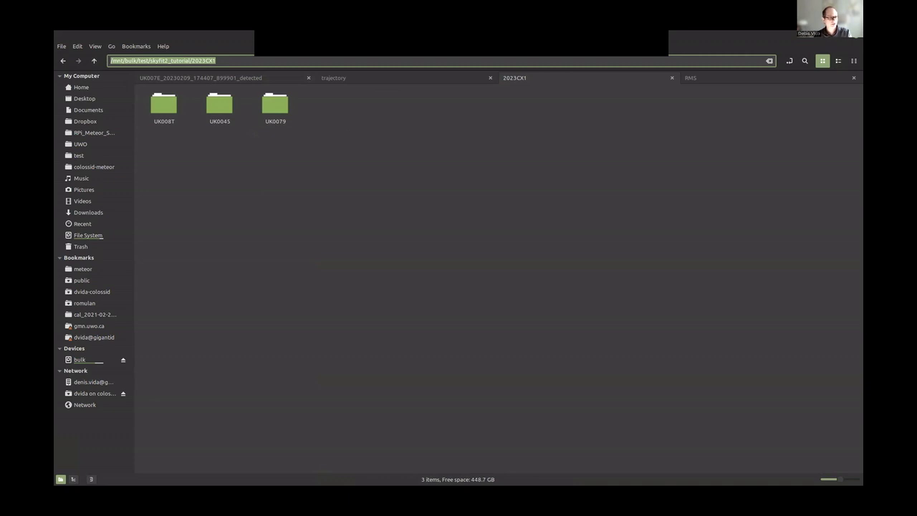
left_click(462, 43)
left_click_drag(54, 205, 522, 193)
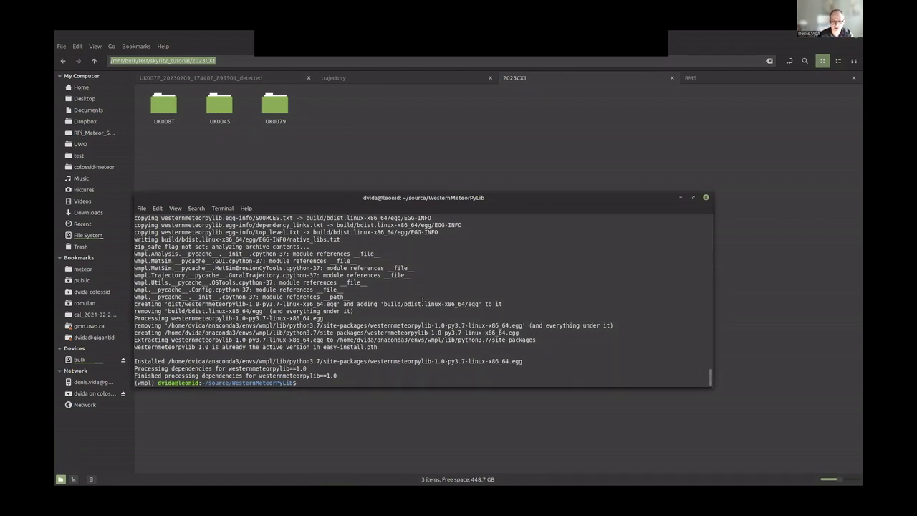
Run python -m wmpl.Formats.ECSV /mnt/bulk/test/skyfit2_tutorial/2023CX1 --walk --help in the terminal to list the solver options.
type("python -")
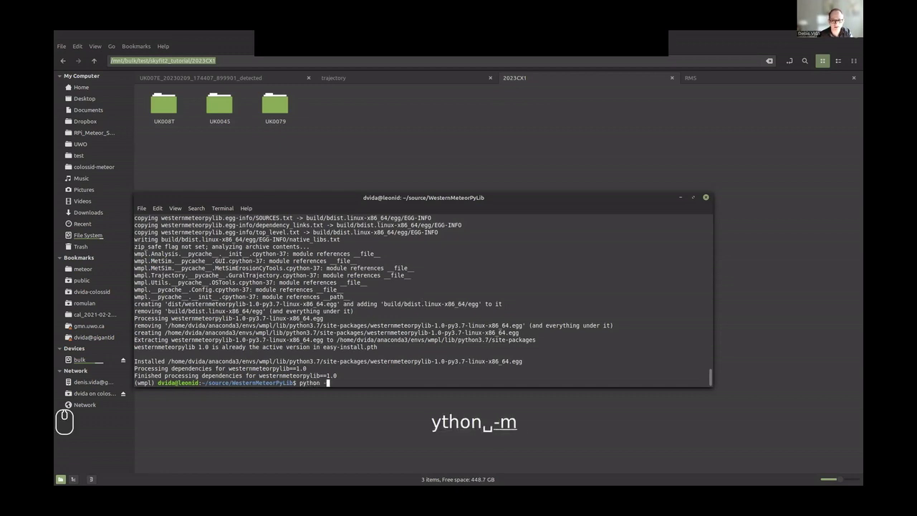
type("m w")
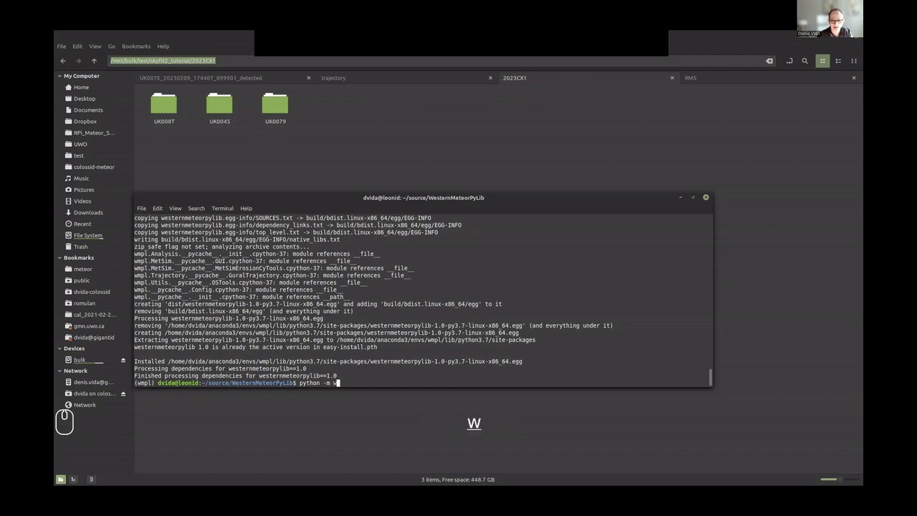
type("mpl.")
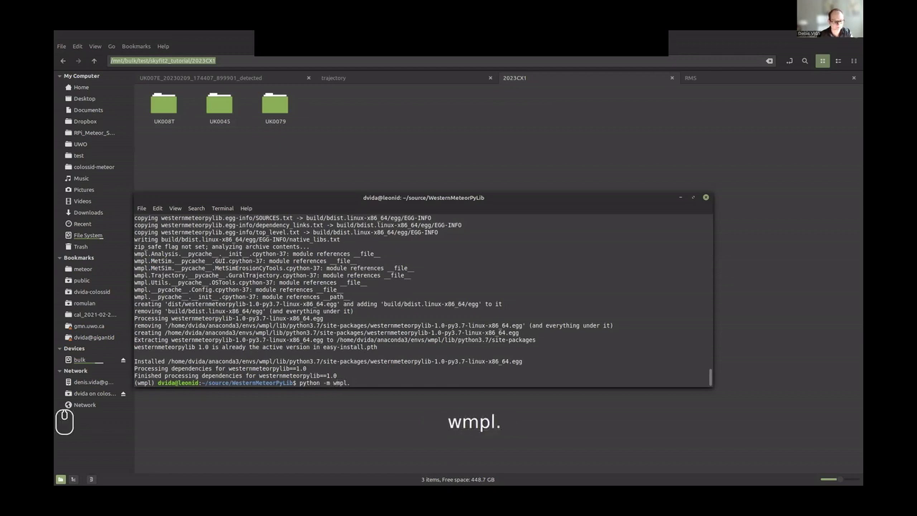
type("Formats.ECSV")
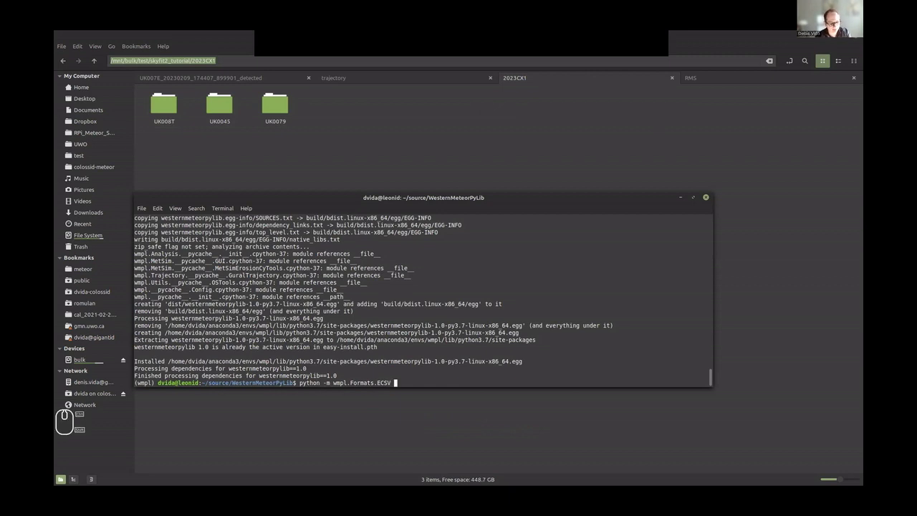
key("ctrl+shift+v")
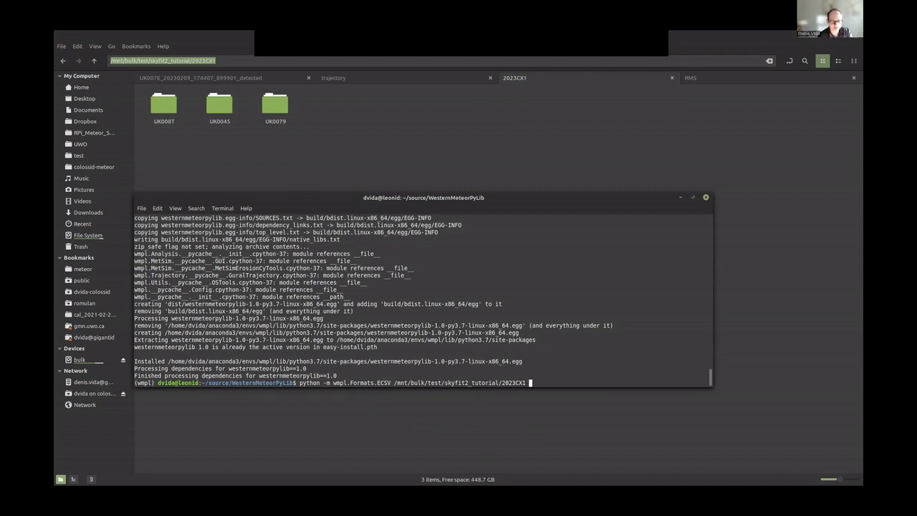
type("--walk")
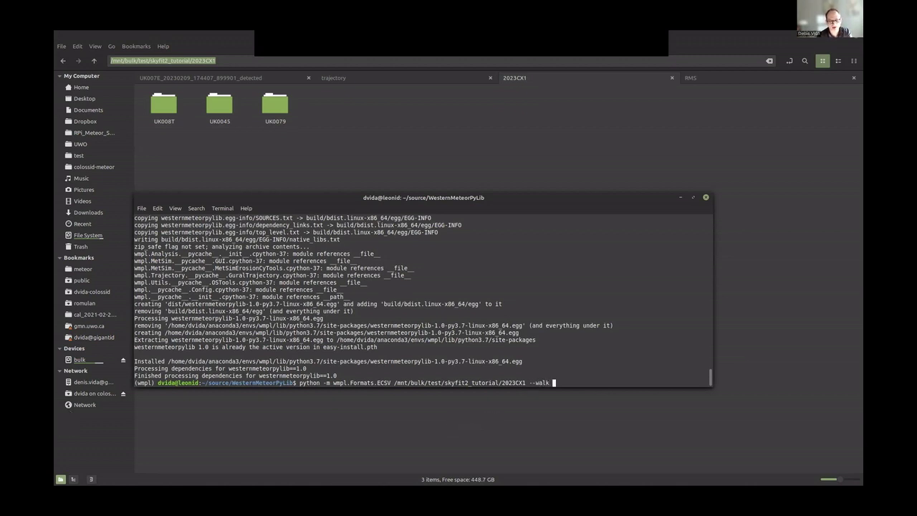
type(" --help")
key("Return")
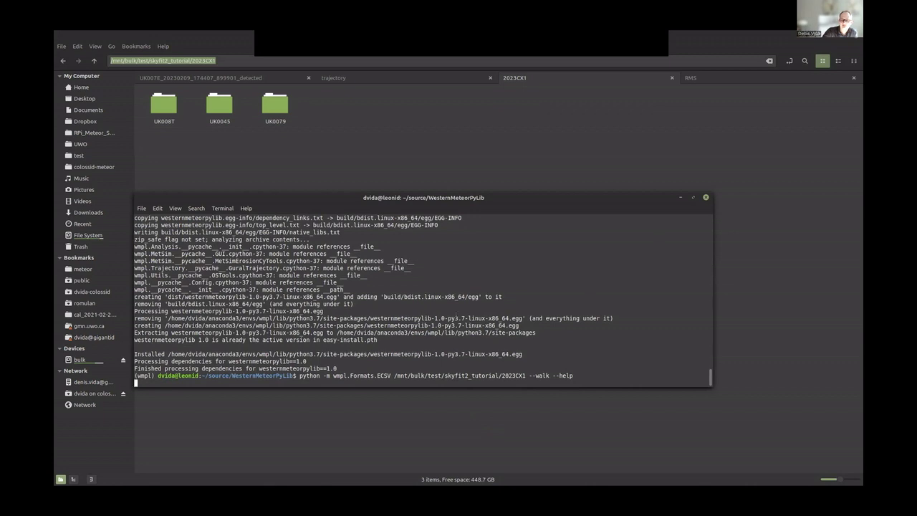
Read through the trajectory solver's help text, focusing on the description of the --walk option.
scroll(67, 406, "up", 11)
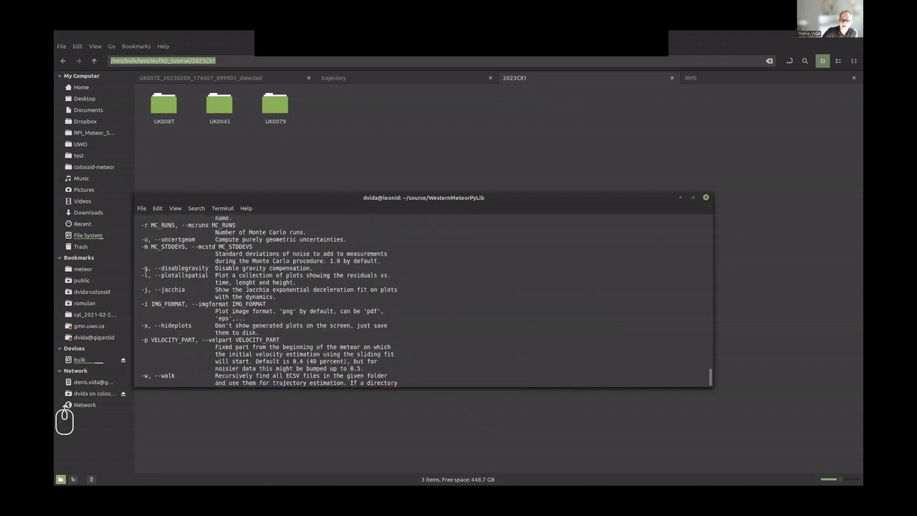
scroll(226, 290, "up", 3)
scroll(179, 347, "down", 11)
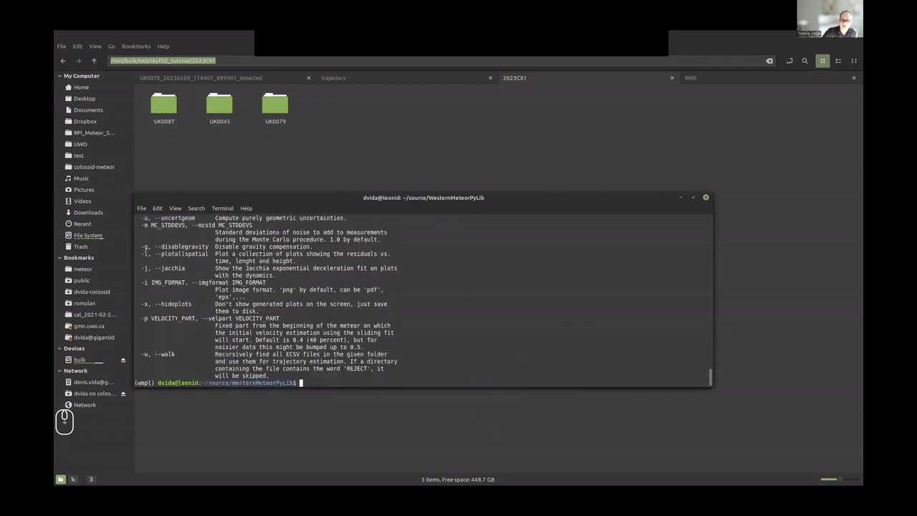
left_click_drag(215, 354, 252, 374)
left_click(348, 355)
left_click(252, 372)
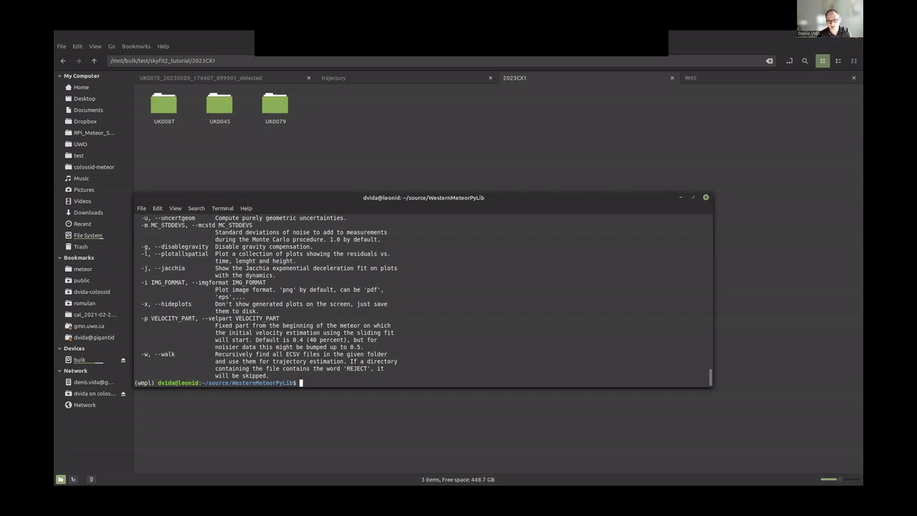
Recall the previous trajectory solver command and remove its --help option, keeping --walk.
key("Up")
key("BackSpace")
key("BackSpace")
key("BackSpace")
key("BackSpace")
key("BackSpace")
key("BackSpace")
key("BackSpace")
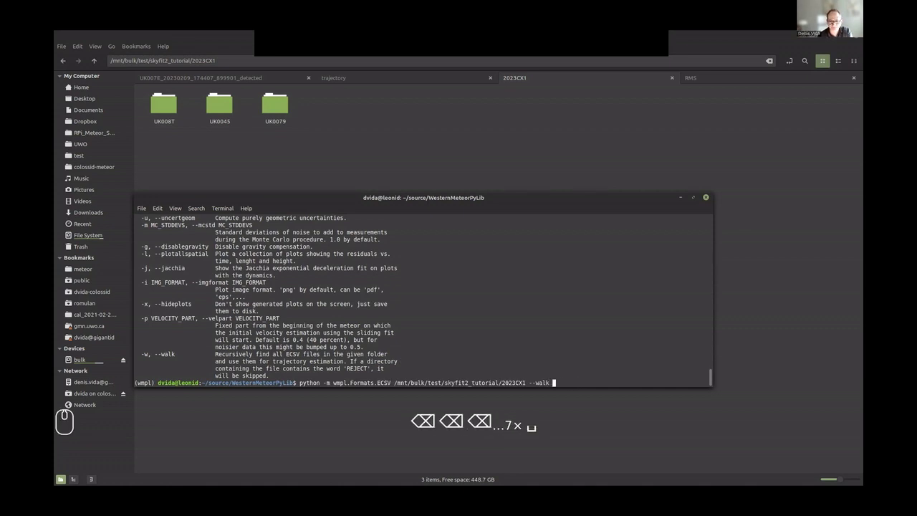
Consult the listed solver options and add -d and -x to the command to disable Monte Carlo and hide the plots.
scroll(202, 313, "up", 2)
scroll(202, 313, "up", 5)
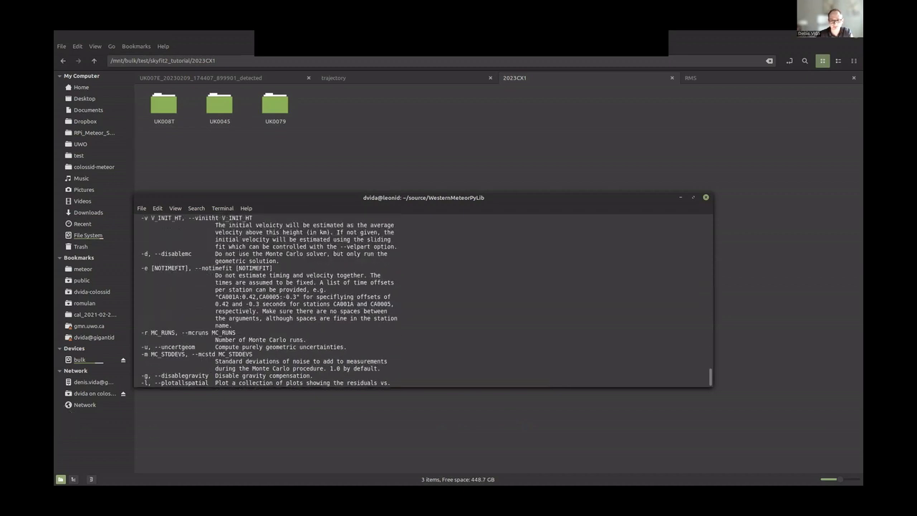
scroll(445, 312, "down", 7)
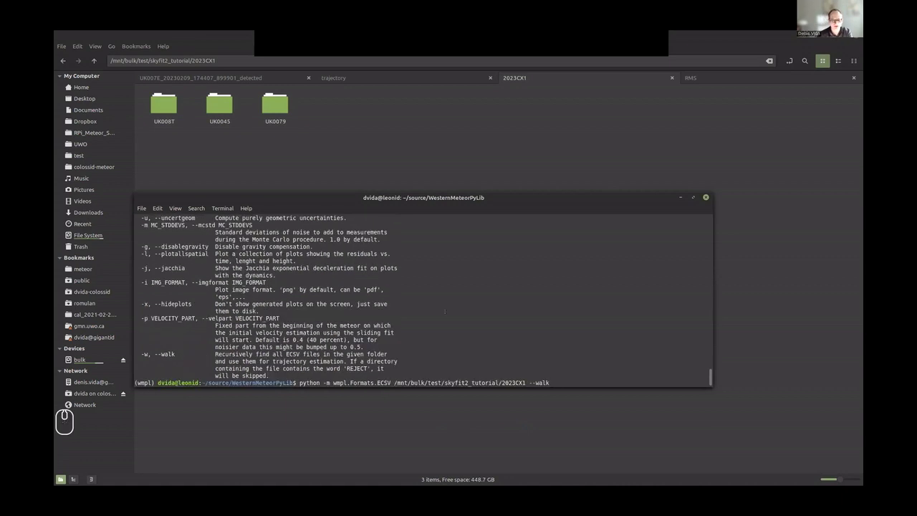
type("-d")
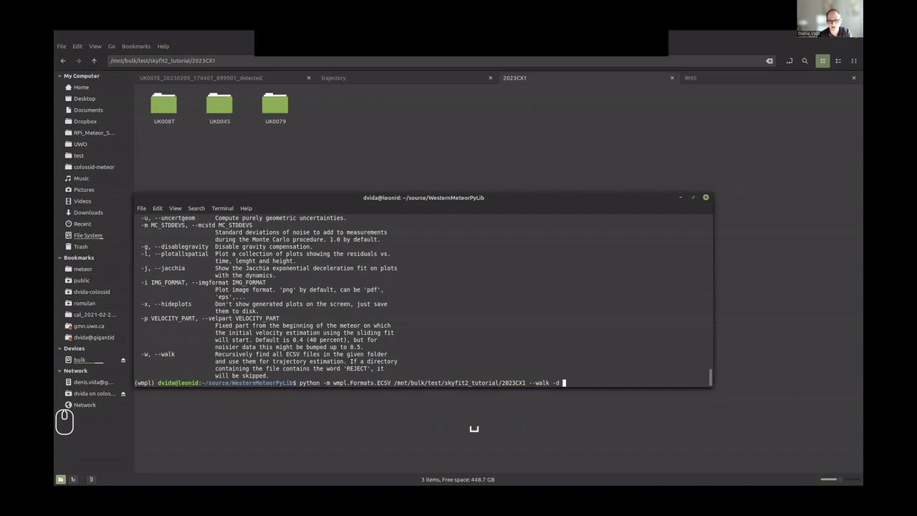
type(" -x")
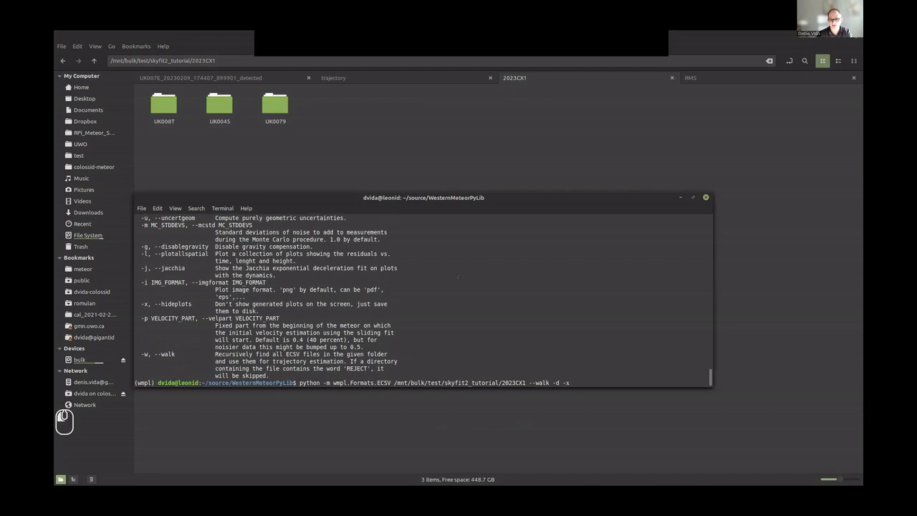
Run the trajectory solver with --walk -d -x on the 2023CX1 folder and open the generated 20230213-025913.797314 results folder.
key("Return")
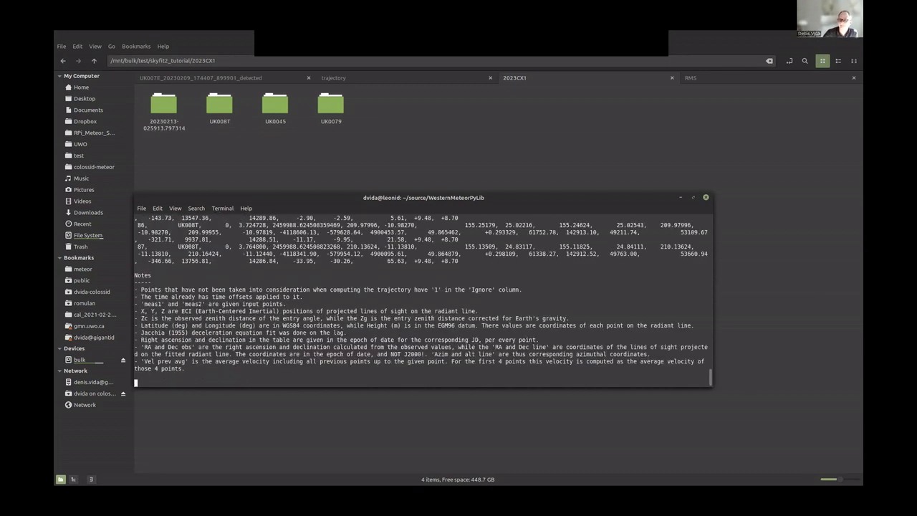
left_click_drag(462, 194, 462, 167)
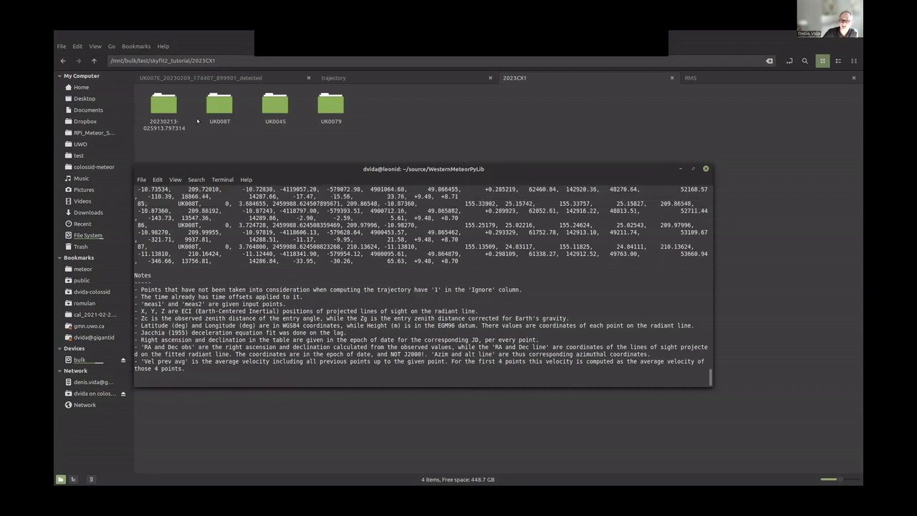
left_click(160, 122)
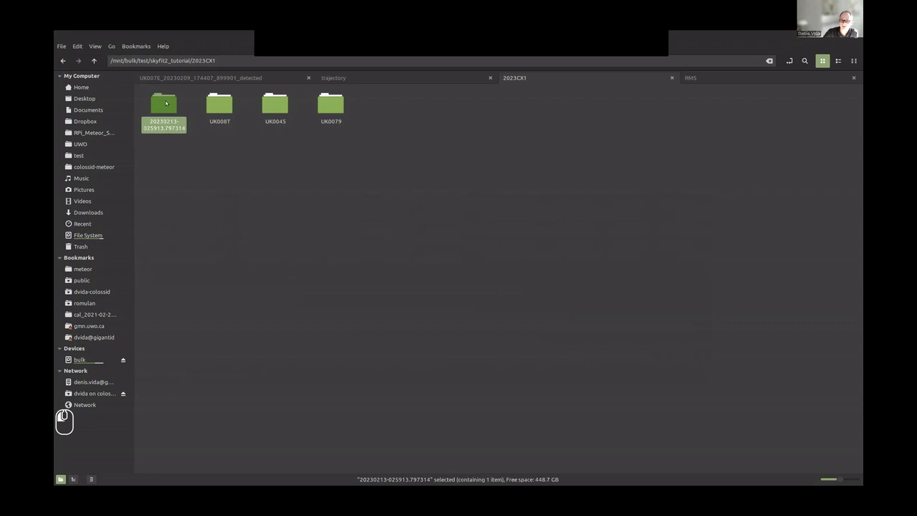
double_click(164, 103)
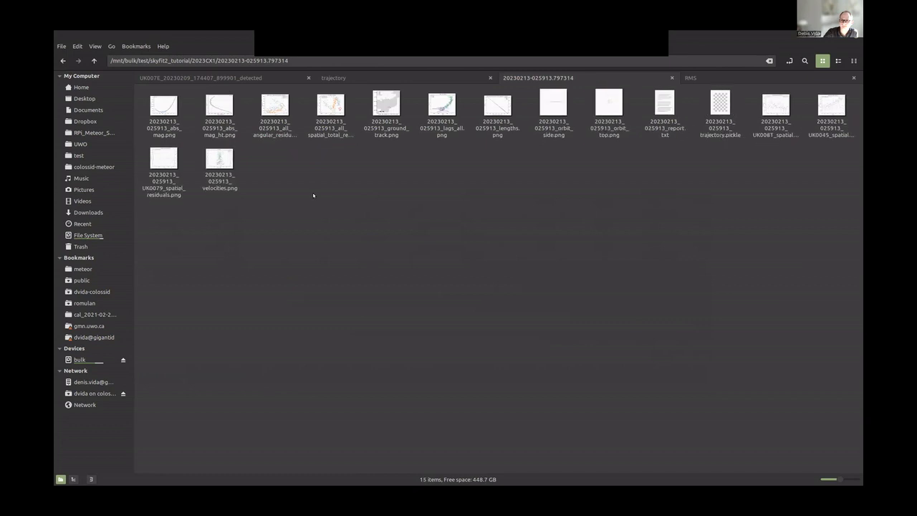
View the ground track plot 20230213_025913_ground_track.png and return to the results folder.
left_click(385, 104)
double_click(384, 103)
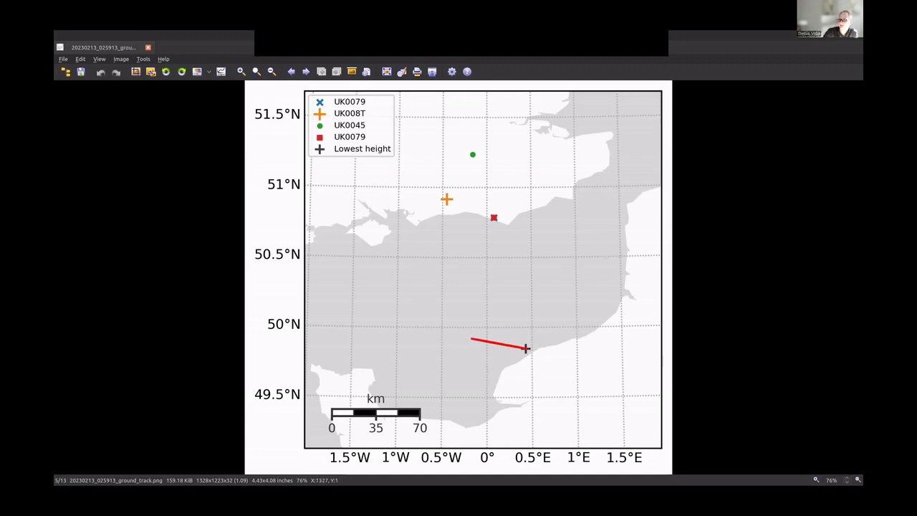
left_click(856, 35)
left_click(353, 199)
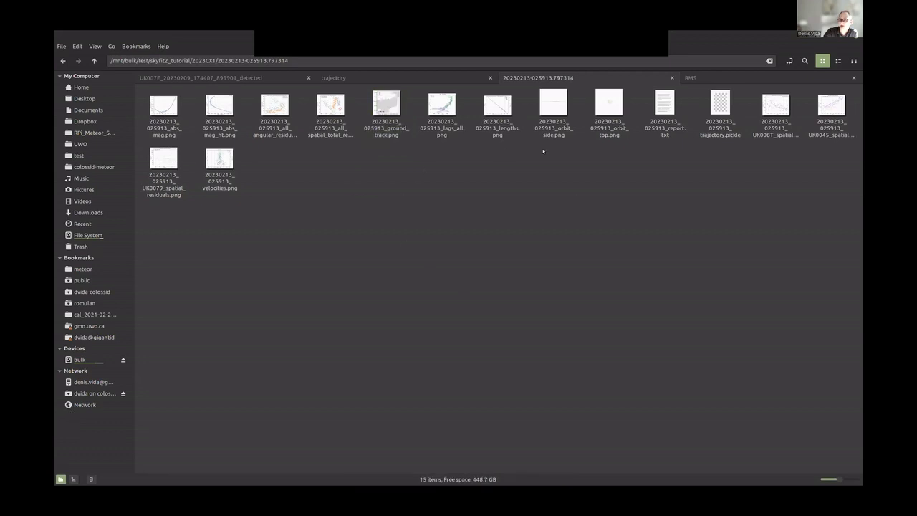
Examine the velocity plot 20230213_025913_velocities.png, return to the results folder and refresh its listing.
double_click(222, 157)
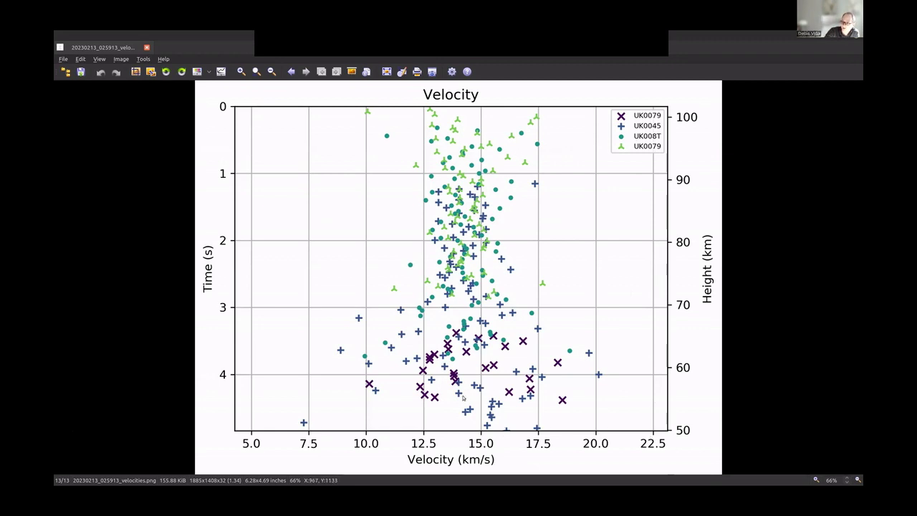
left_click(857, 34)
left_click(481, 217)
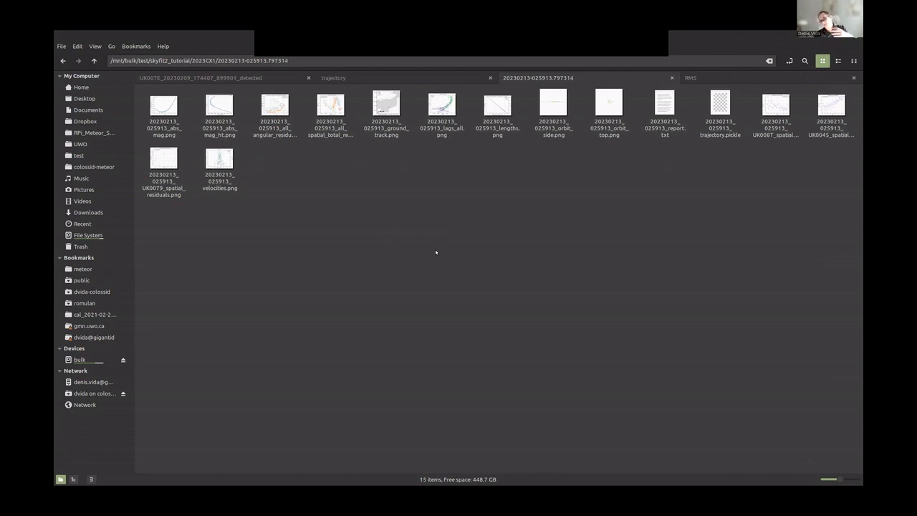
key("F5")
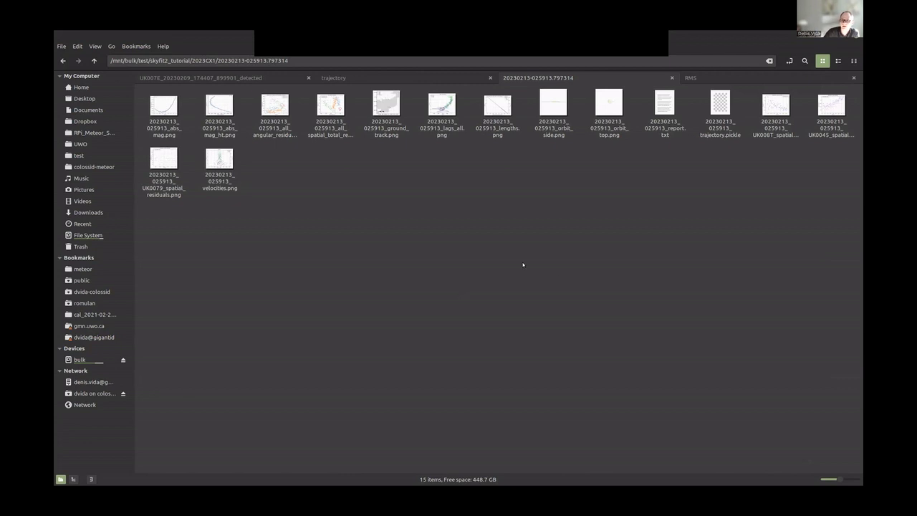
Open 20230213_025913_report.txt and read through its plane intersections, radiant and orbit sections.
double_click(665, 103)
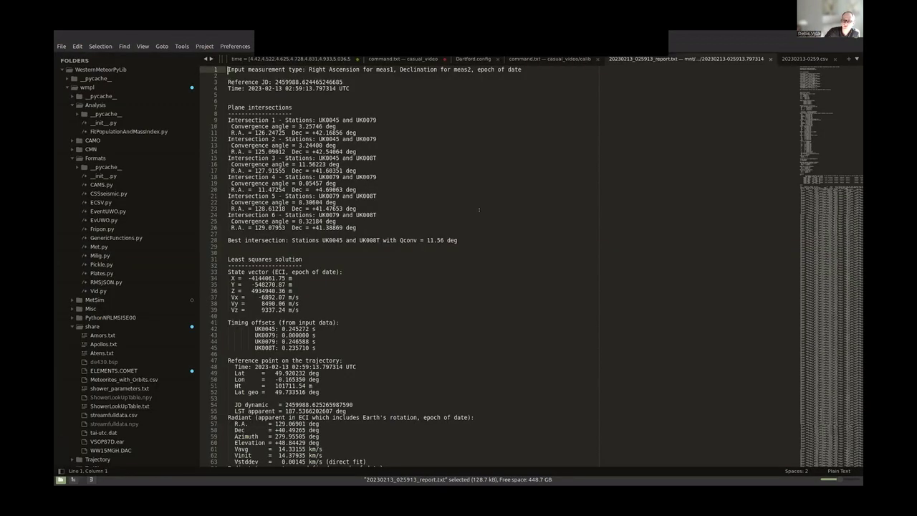
scroll(361, 202, "down", 13)
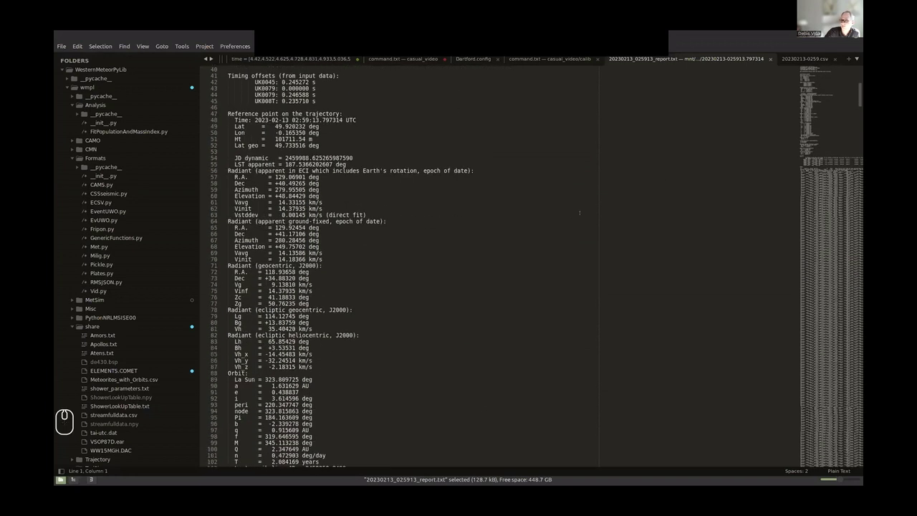
scroll(580, 212, "down", 11)
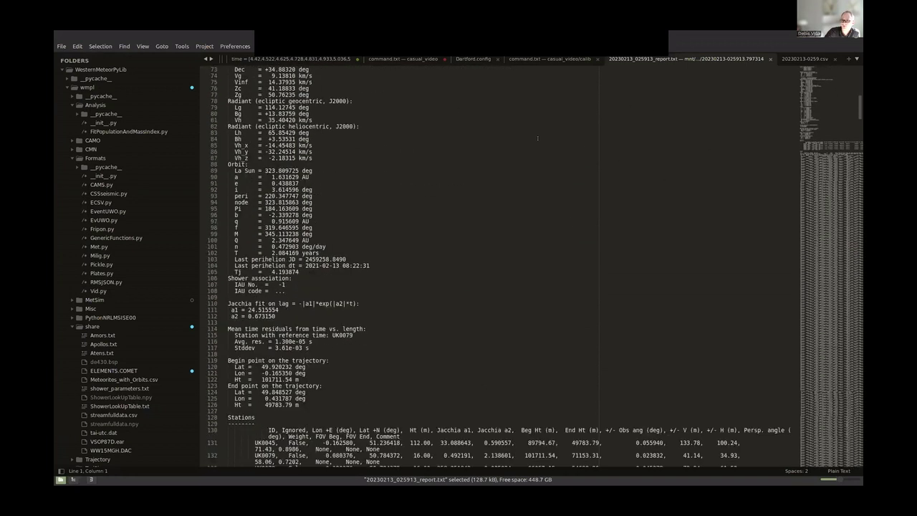
scroll(638, 83, "up", 4)
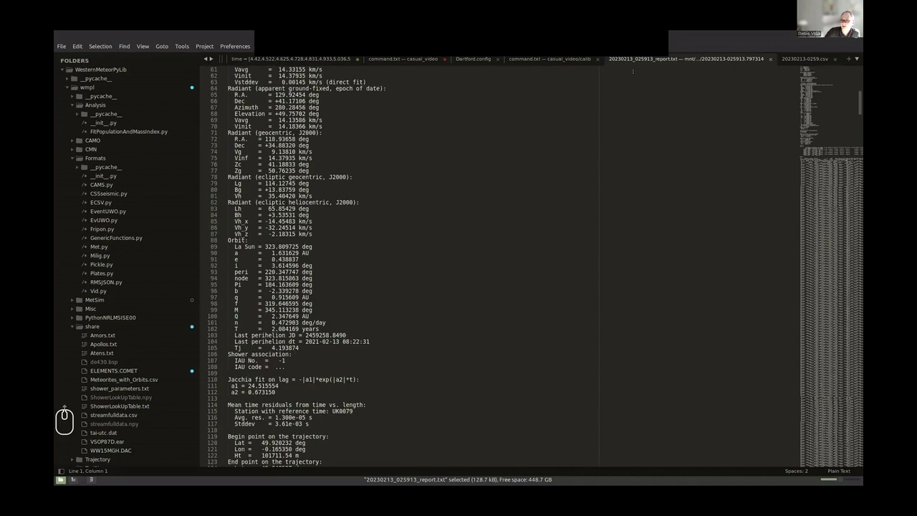
scroll(370, 216, "down", 4)
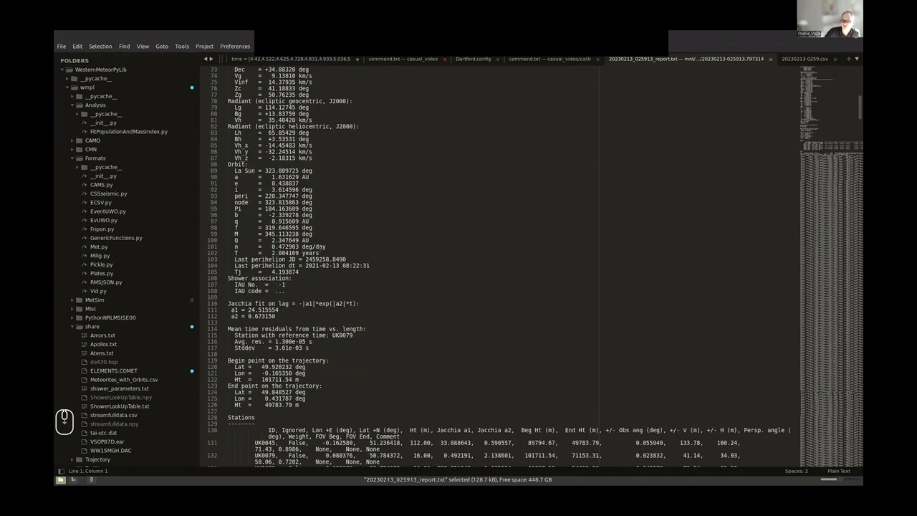
Highlight the orbital elements from a to q and the trajectory's begin and end points, and return to the results folder.
left_click_drag(228, 177, 309, 221)
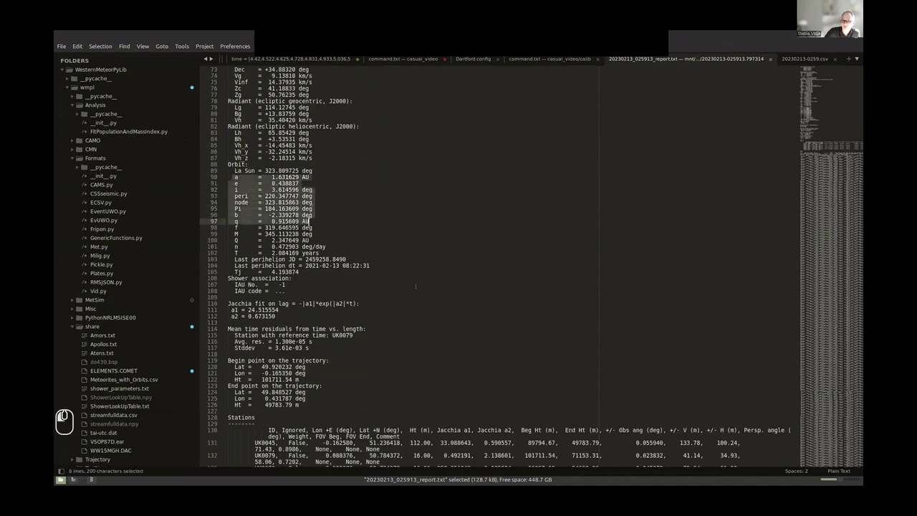
left_click_drag(229, 367, 228, 411)
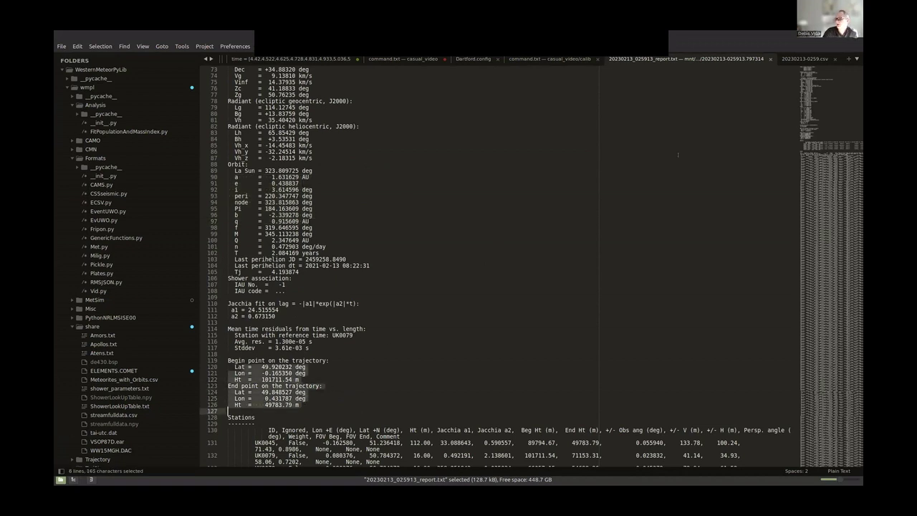
left_click(828, 40)
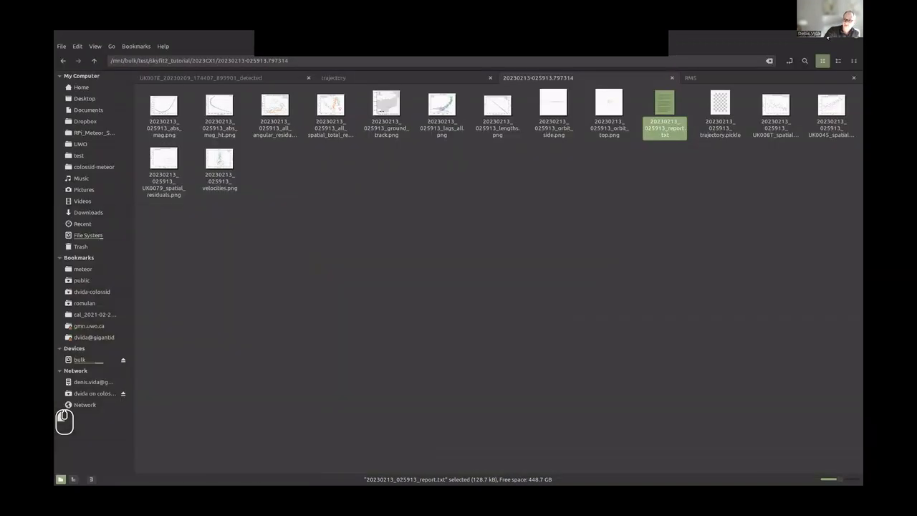